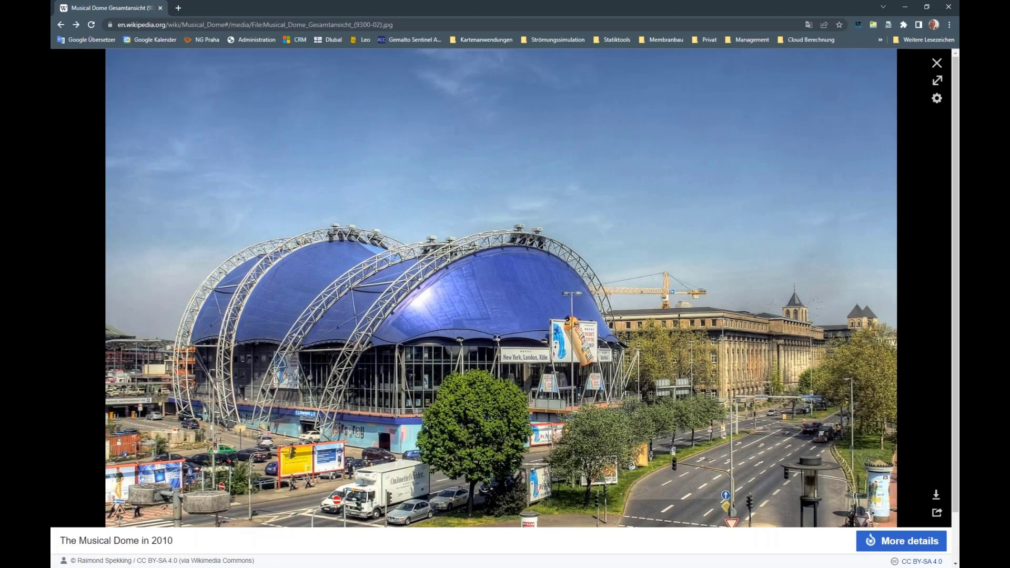
# Step: Name the new model POS and activate the Structure Stability, Form-Finding, Wind Simulation, Stress-Strain Analysis and Steel Design add-ons
pyautogui.press('Escape')
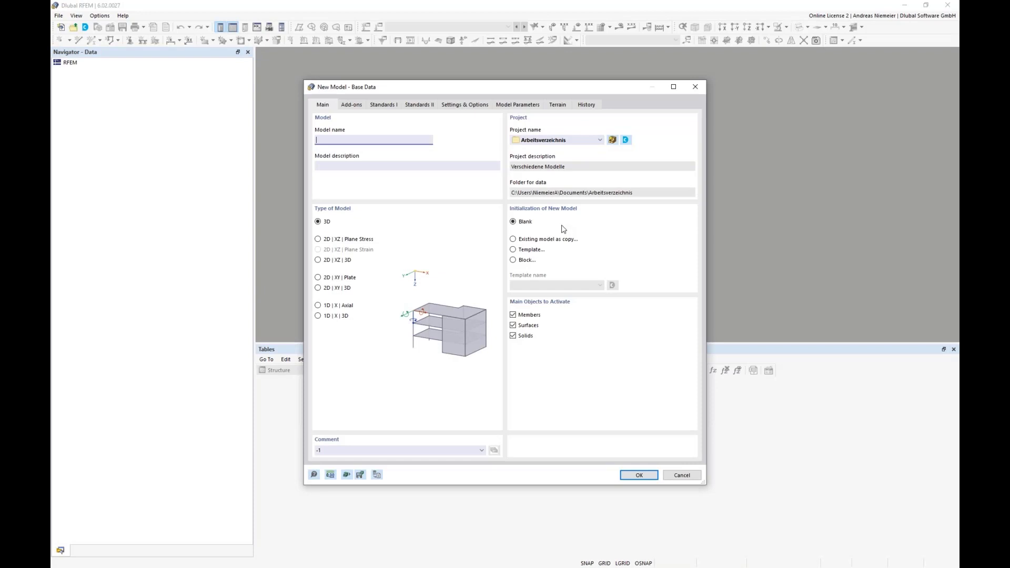
pyautogui.write('PO5')
pyautogui.click(352, 105)
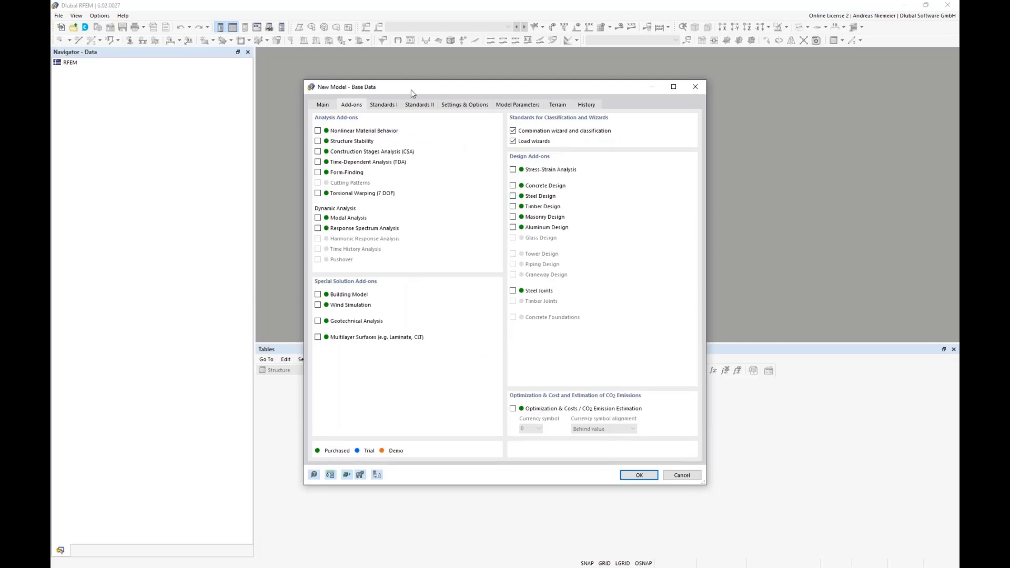
pyautogui.click(318, 142)
pyautogui.click(317, 173)
pyautogui.click(318, 305)
pyautogui.click(514, 170)
# Step: Set the German national annexes DIN 2012-08 for EN 1990, DIN 2019-04 for EN 1991 and DIN 2020-11 for EN 1993, and create the model
pyautogui.click(384, 106)
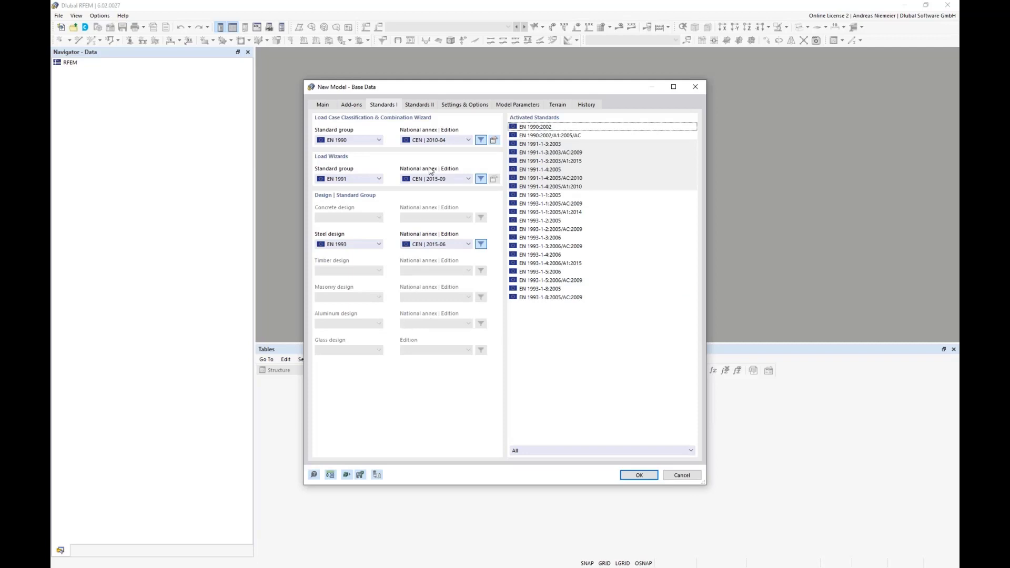
pyautogui.click(443, 142)
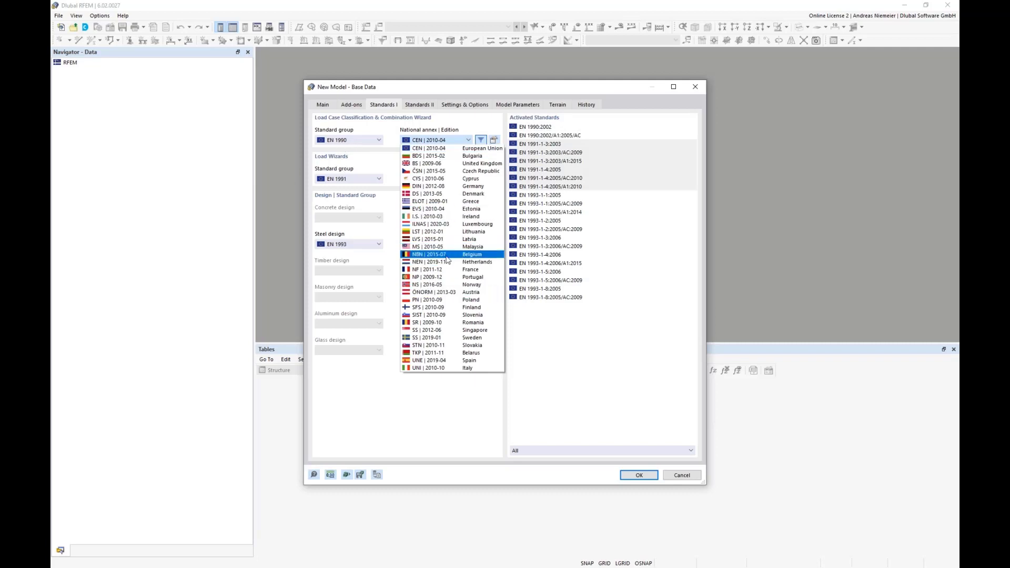
pyautogui.click(431, 187)
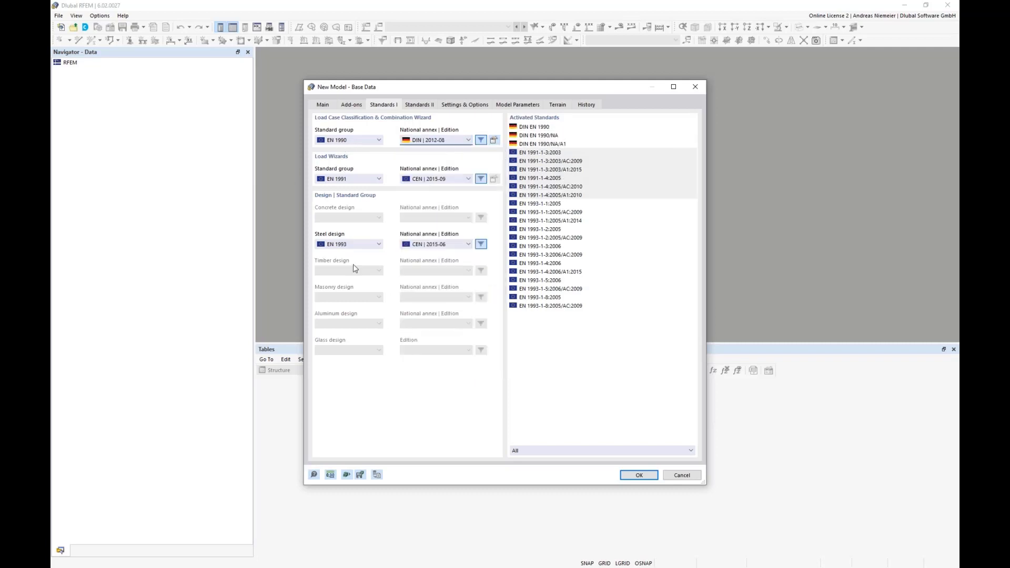
pyautogui.click(428, 180)
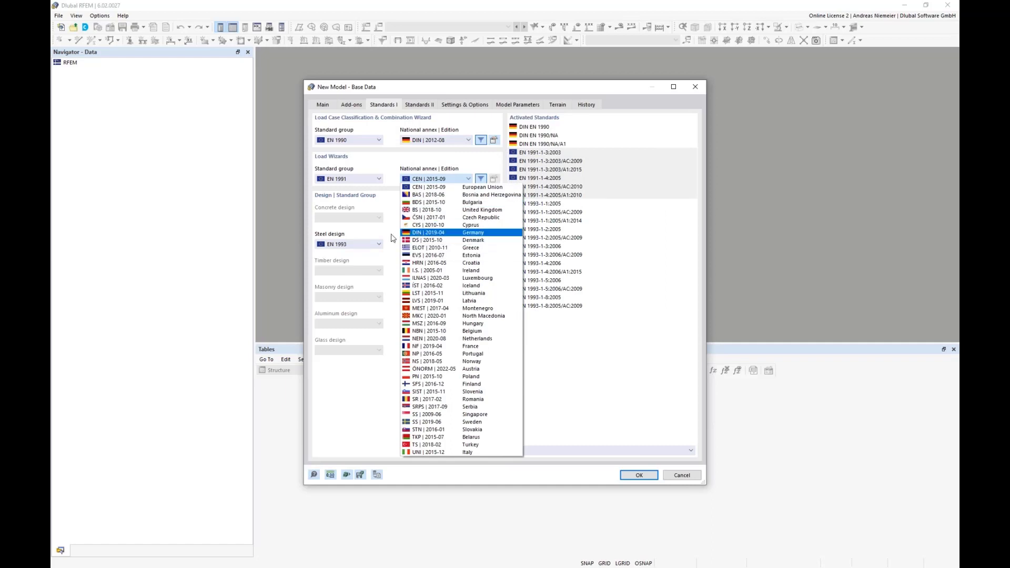
pyautogui.click(437, 233)
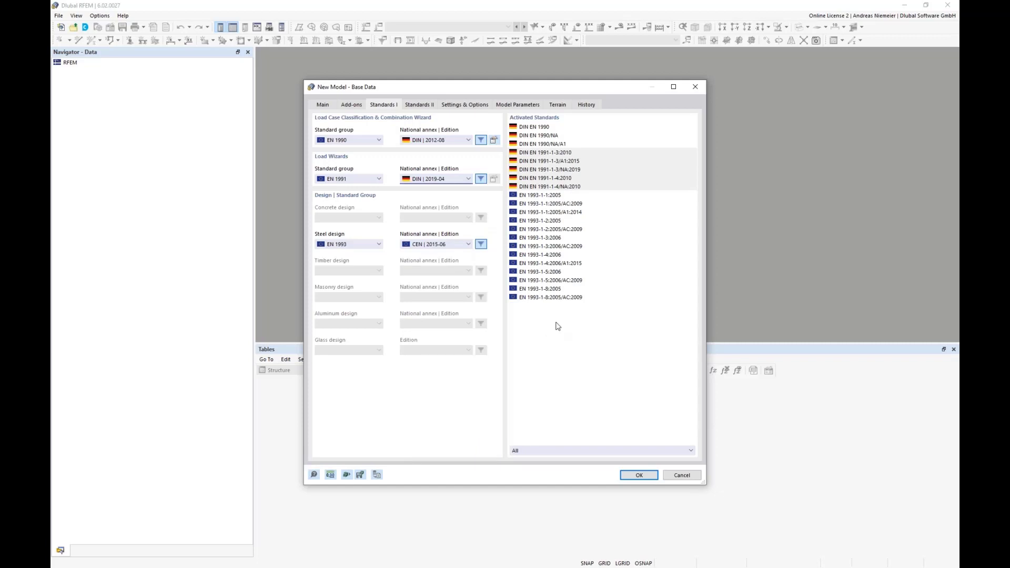
pyautogui.click(440, 246)
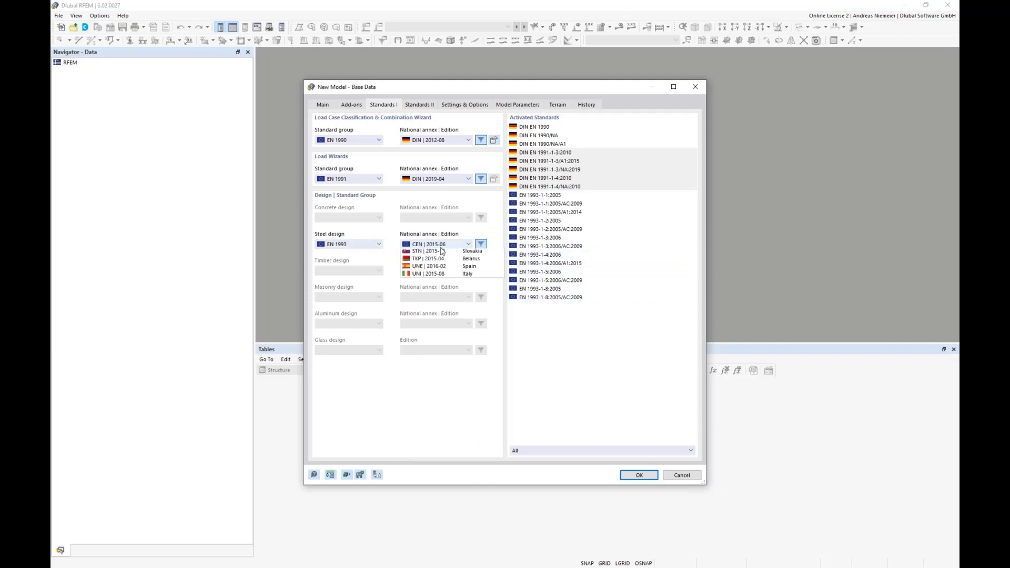
pyautogui.click(434, 306)
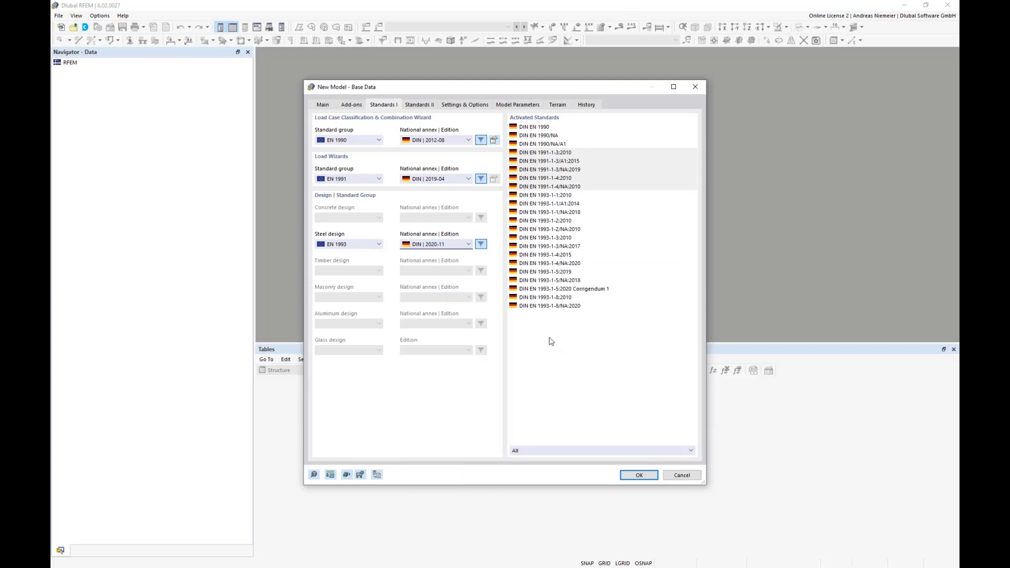
pyautogui.click(639, 475)
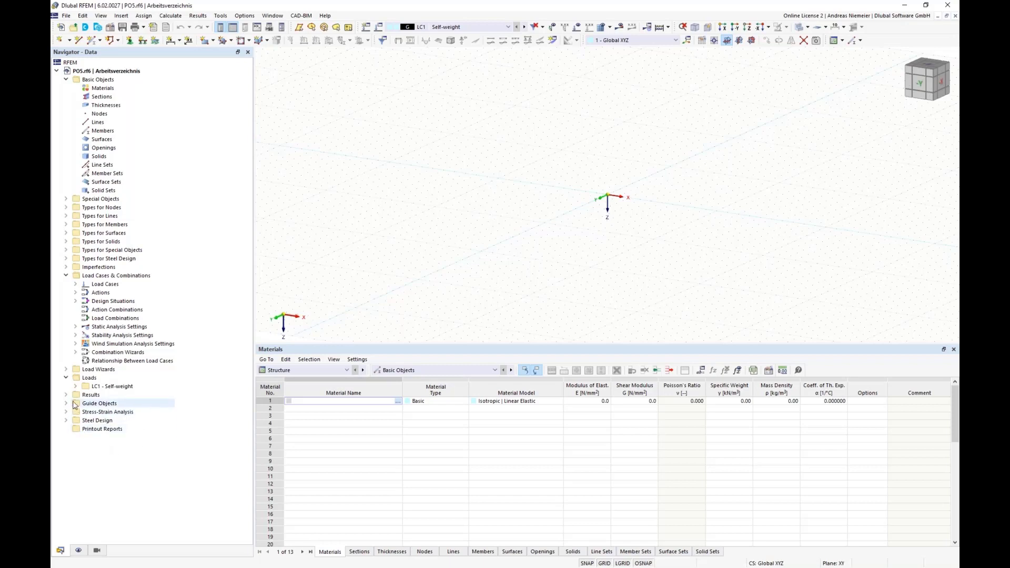
# Step: Create a new background layer with the user-defined name Base geometry
pyautogui.click(66, 80)
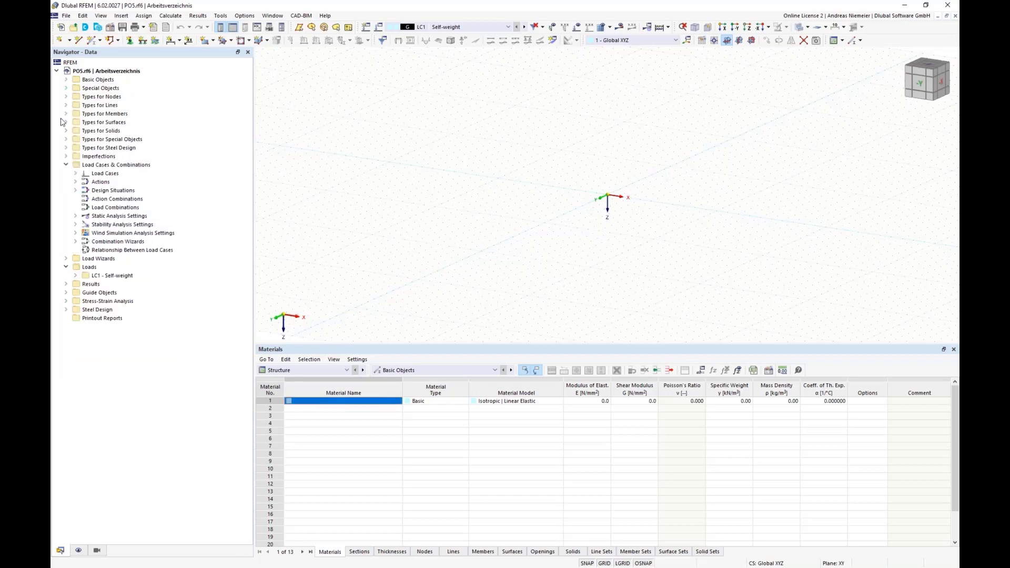
pyautogui.click(66, 165)
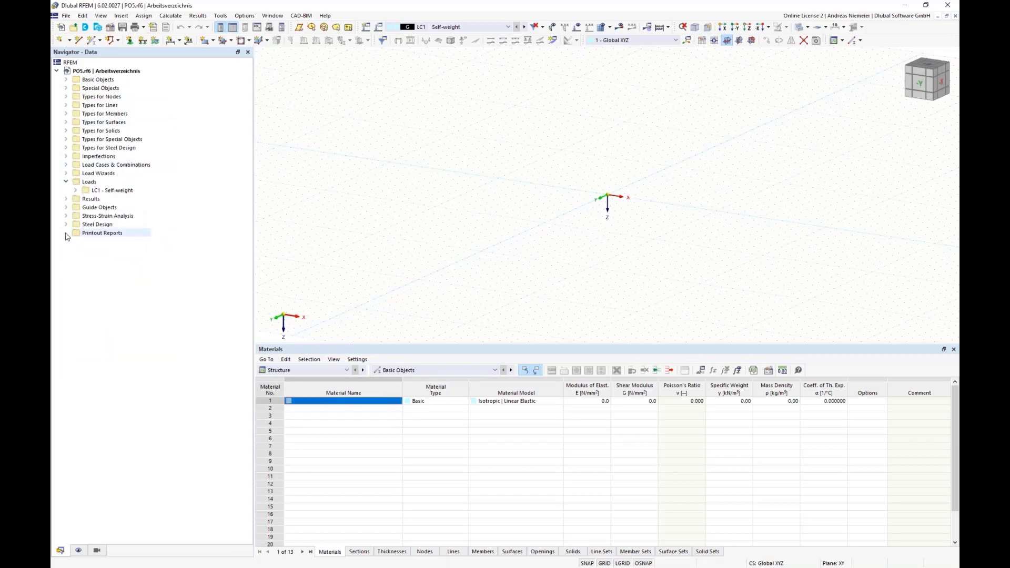
pyautogui.click(66, 207)
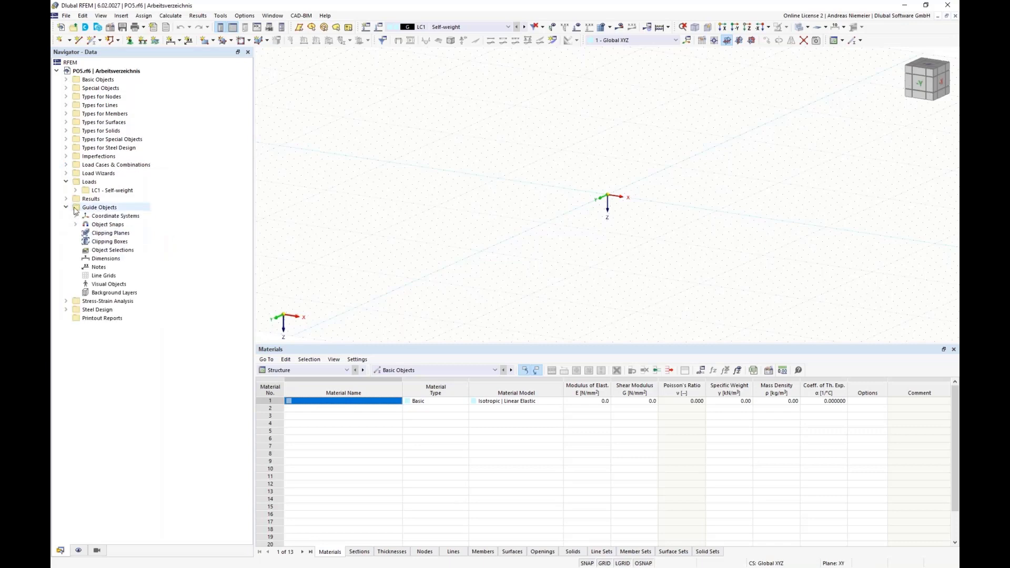
pyautogui.rightClick(112, 292)
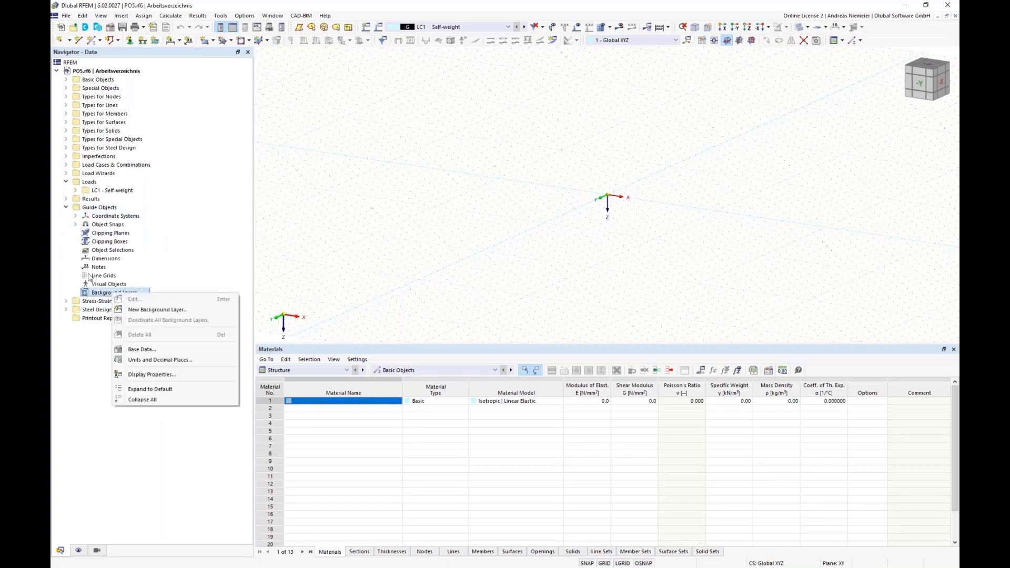
pyautogui.click(157, 310)
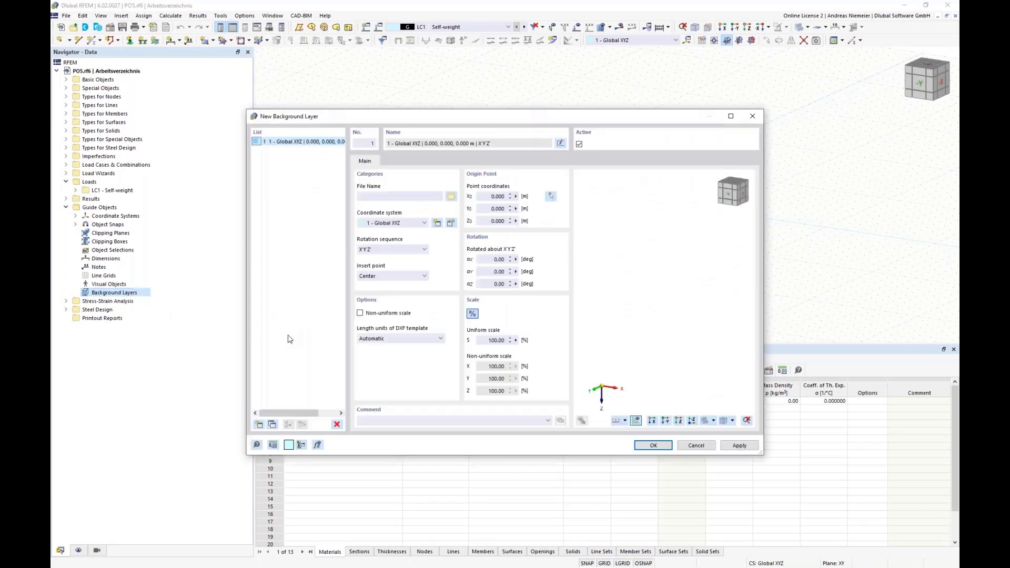
pyautogui.click(561, 143)
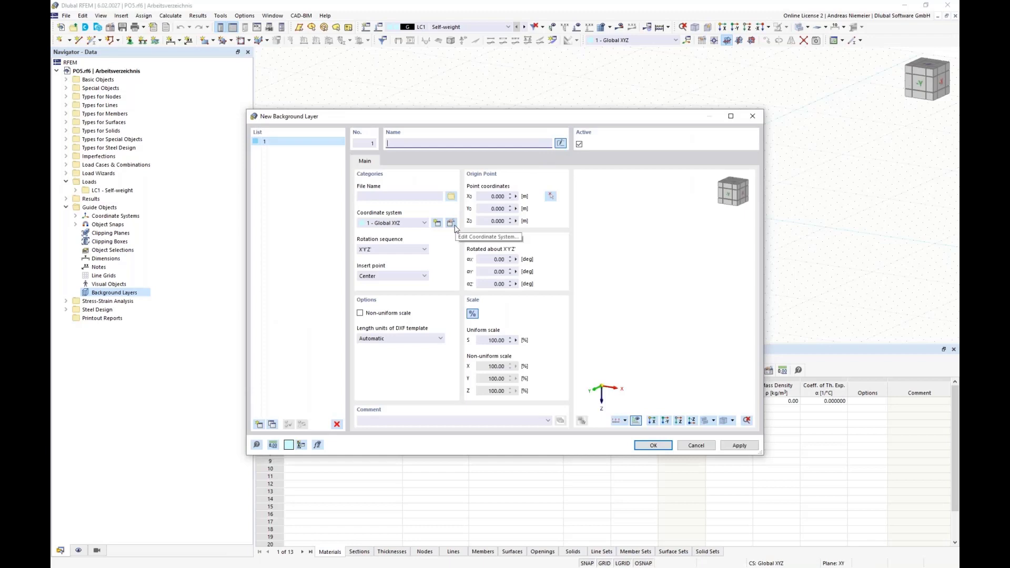
pyautogui.write('Base geometry')
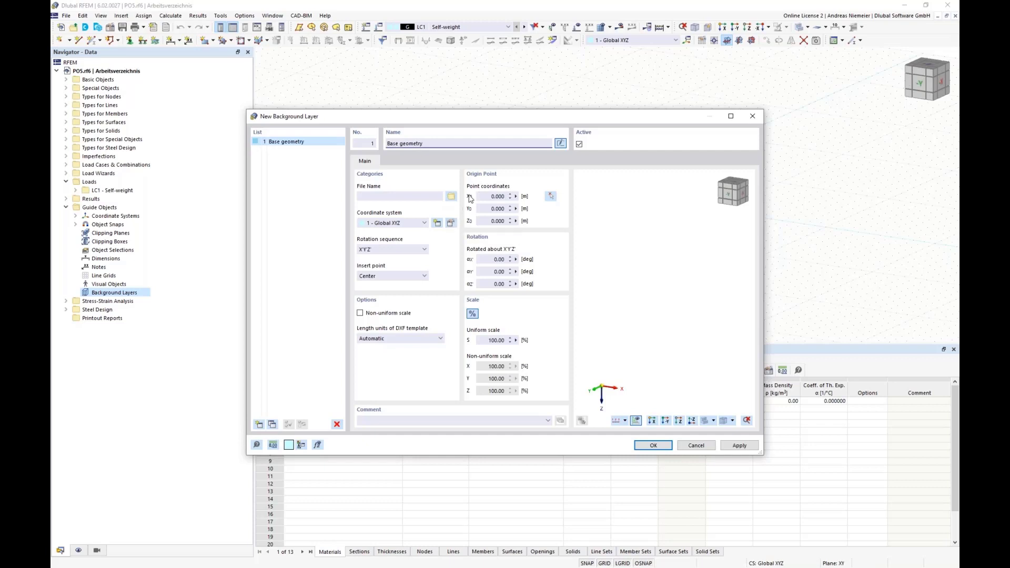
# Step: Load Building.dxf into the background layer, set the DXF template's length units to m and confirm the layer
pyautogui.click(451, 197)
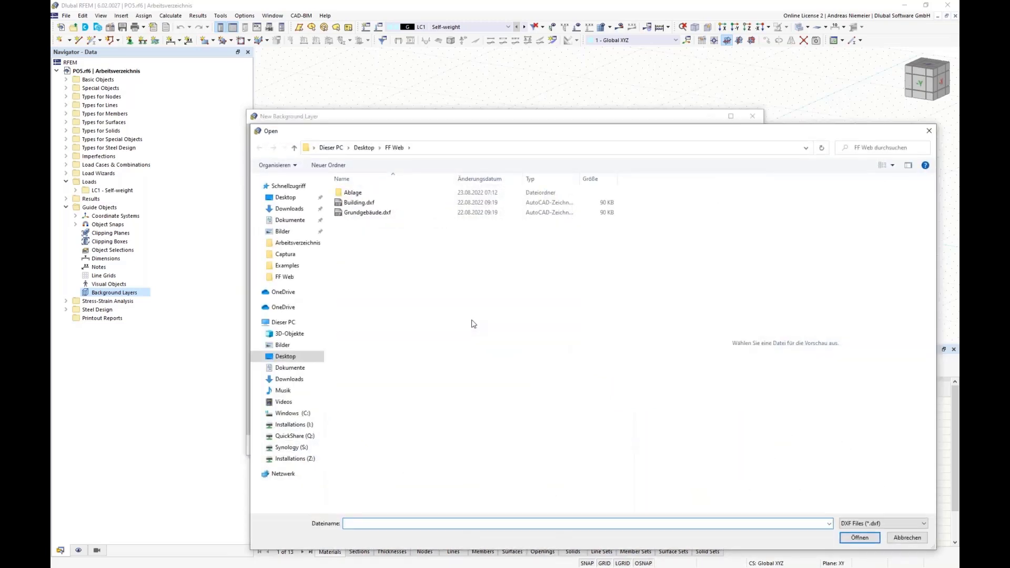
pyautogui.click(349, 204)
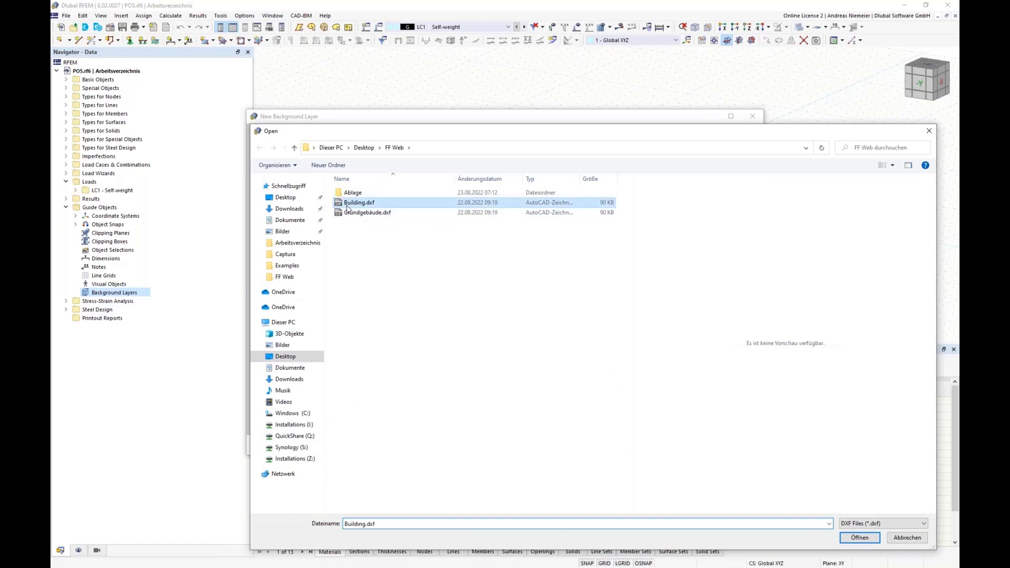
pyautogui.click(859, 538)
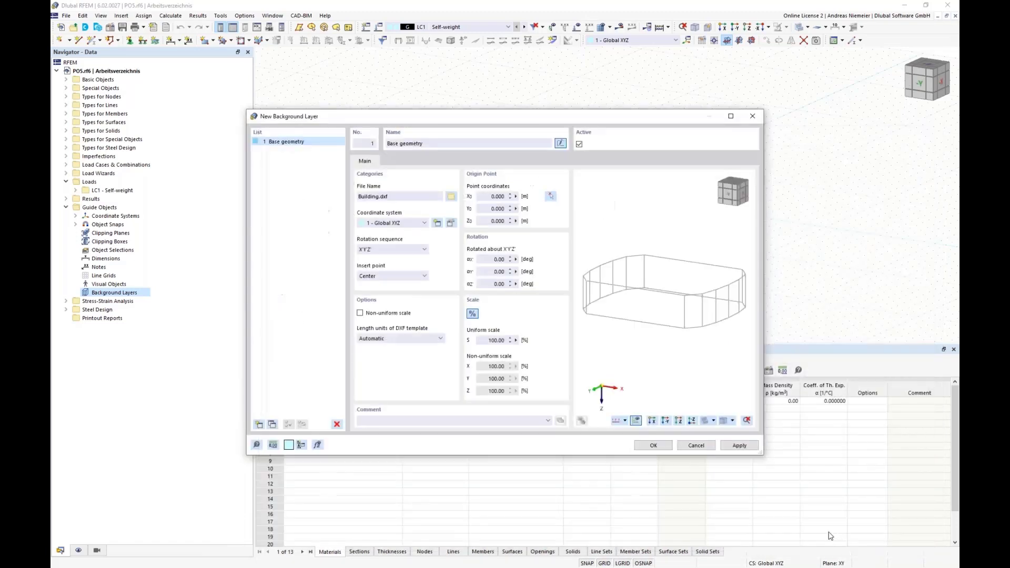
pyautogui.moveTo(716, 335); pyautogui.dragTo(681, 329, button='middle')
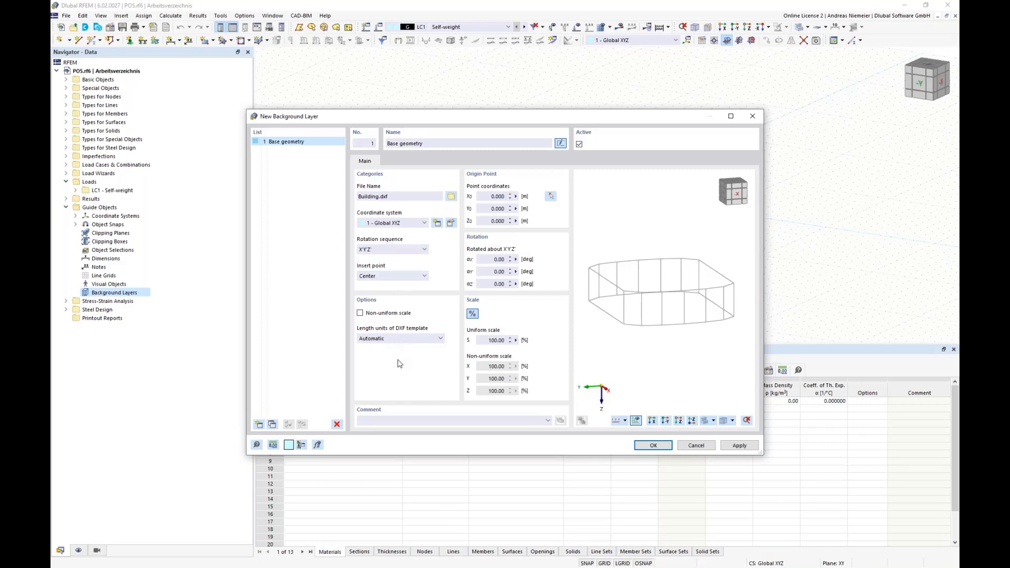
pyautogui.click(389, 341)
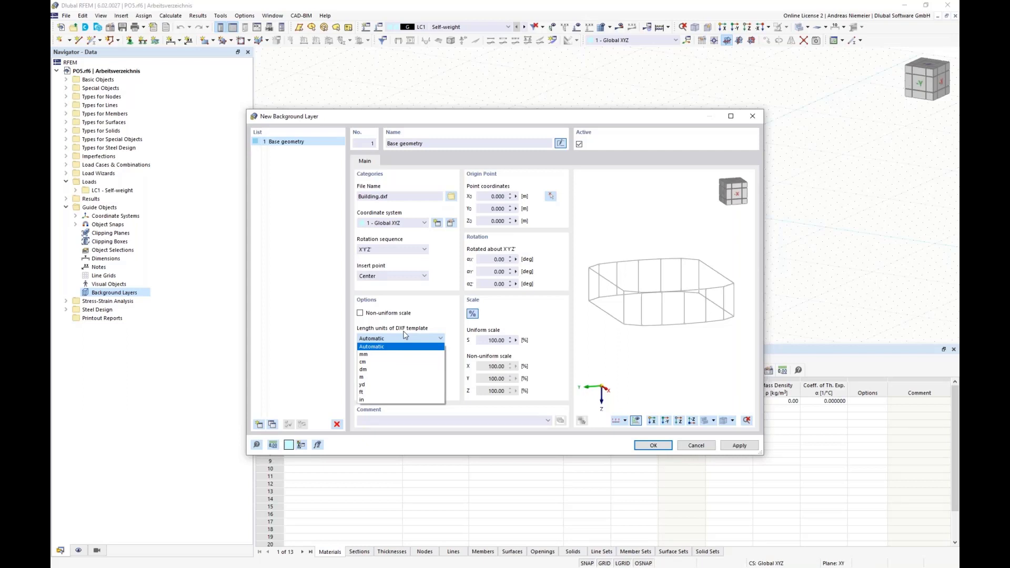
pyautogui.click(383, 377)
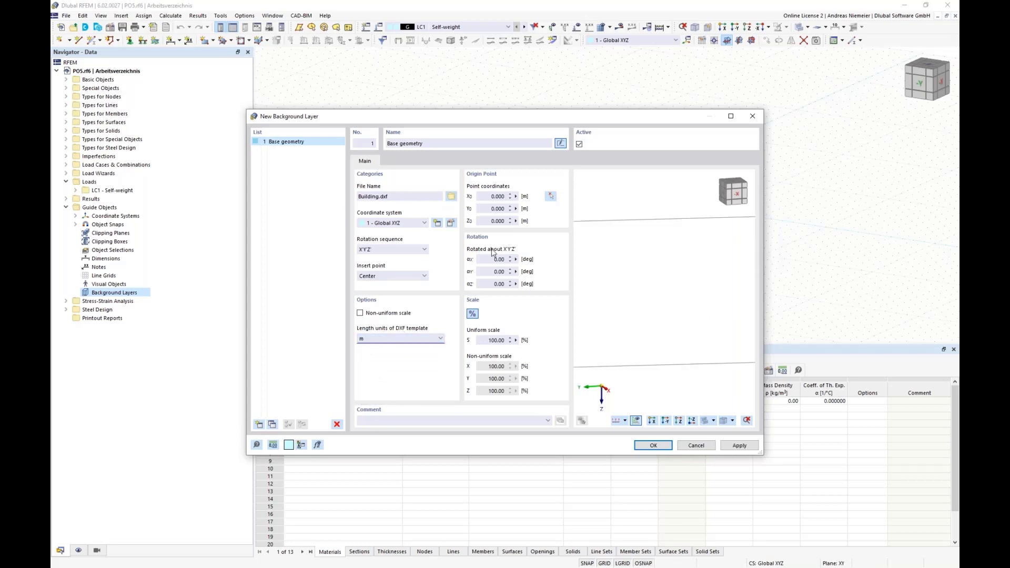
pyautogui.click(649, 447)
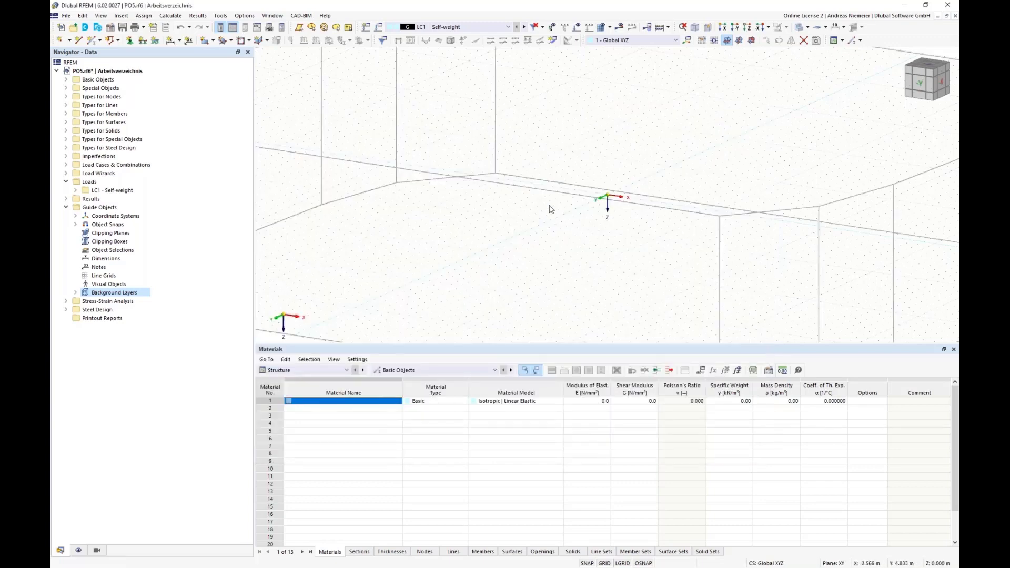
# Step: Collapse the guide objects and loads in the navigator, expand the basic objects and turn off the work plane's grid
pyautogui.scroll(-5, 574, 222)
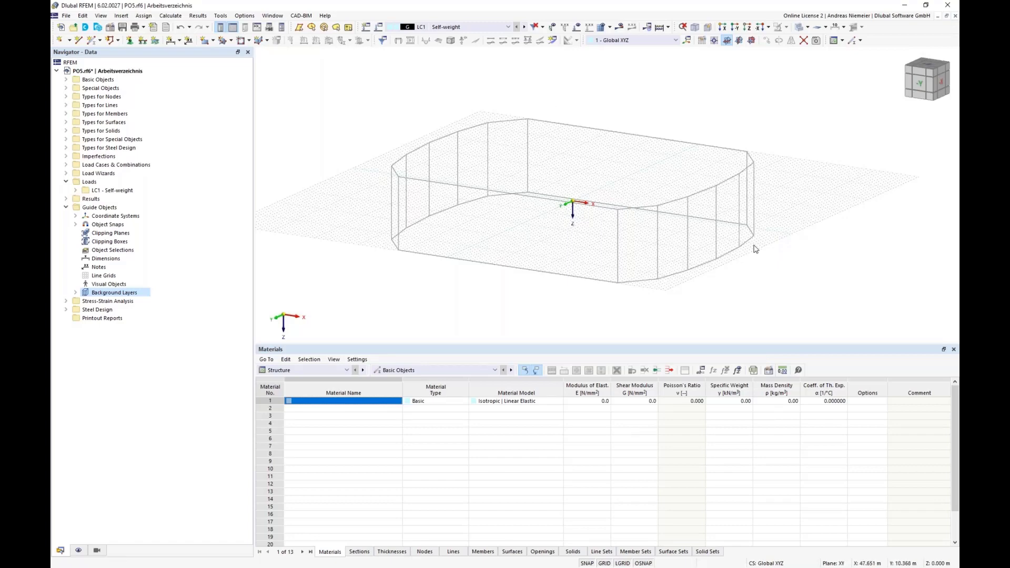
pyautogui.moveTo(749, 245); pyautogui.dragTo(581, 407, button='middle')
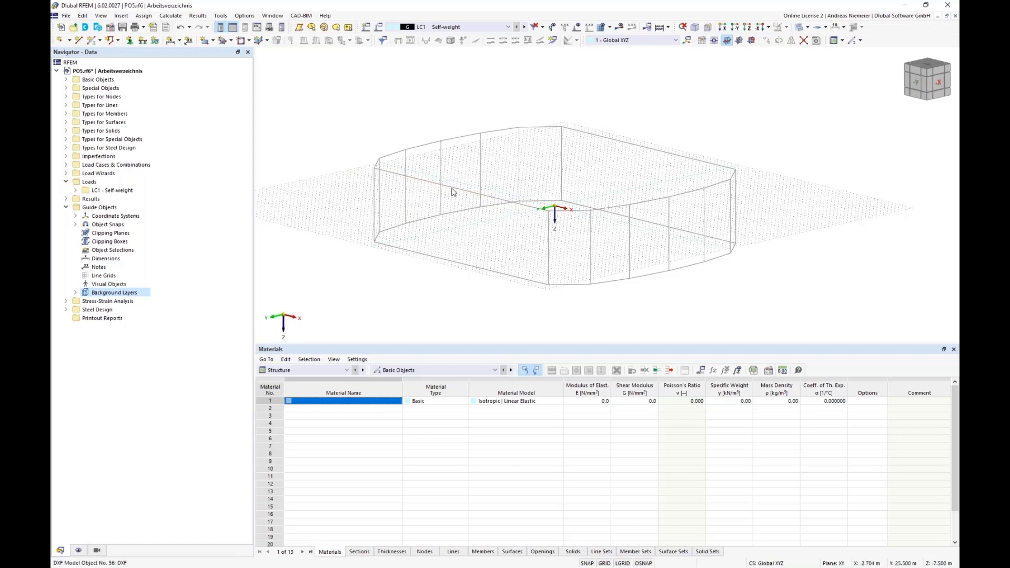
pyautogui.click(66, 207)
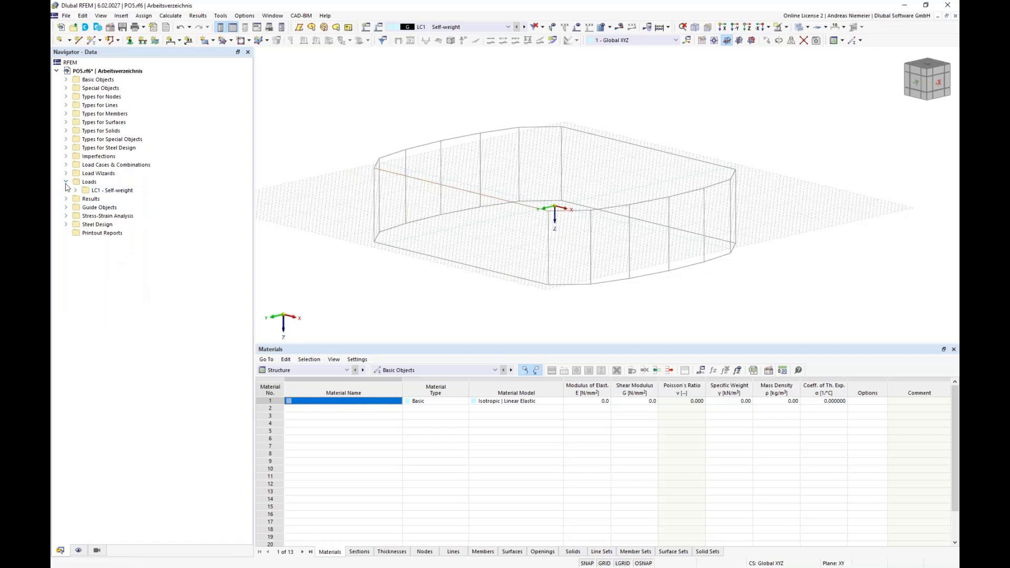
pyautogui.click(65, 182)
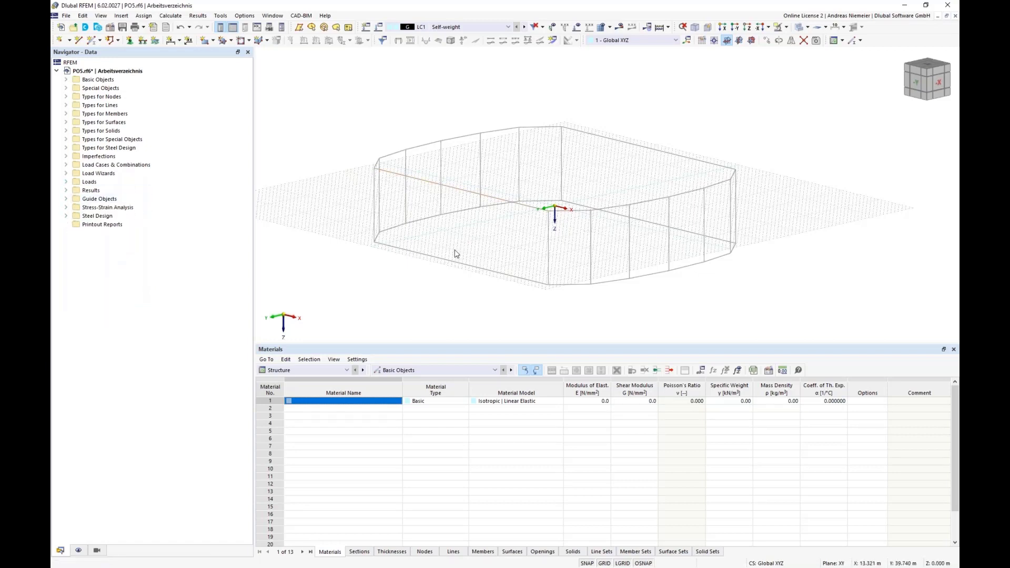
pyautogui.click(66, 79)
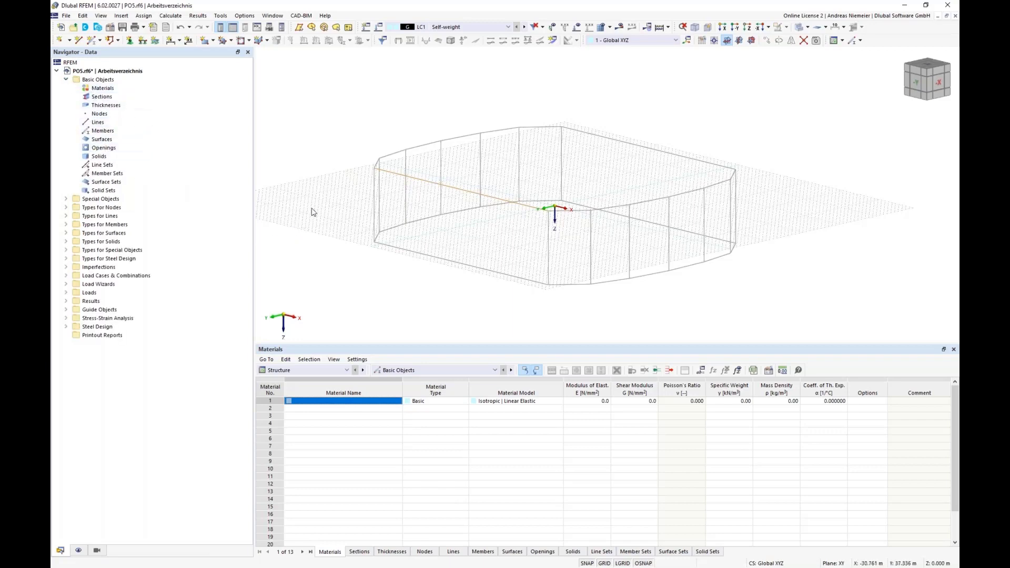
pyautogui.keyDown('ctrl'); pyautogui.moveTo(315, 206); pyautogui.dragTo(499, 140, button='middle'); pyautogui.keyUp('ctrl')
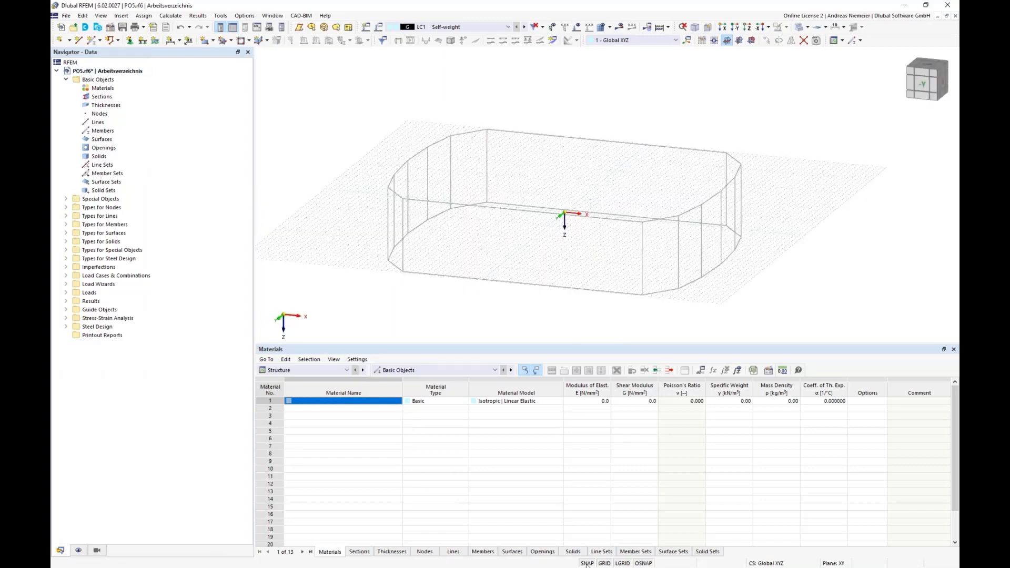
pyautogui.click(604, 563)
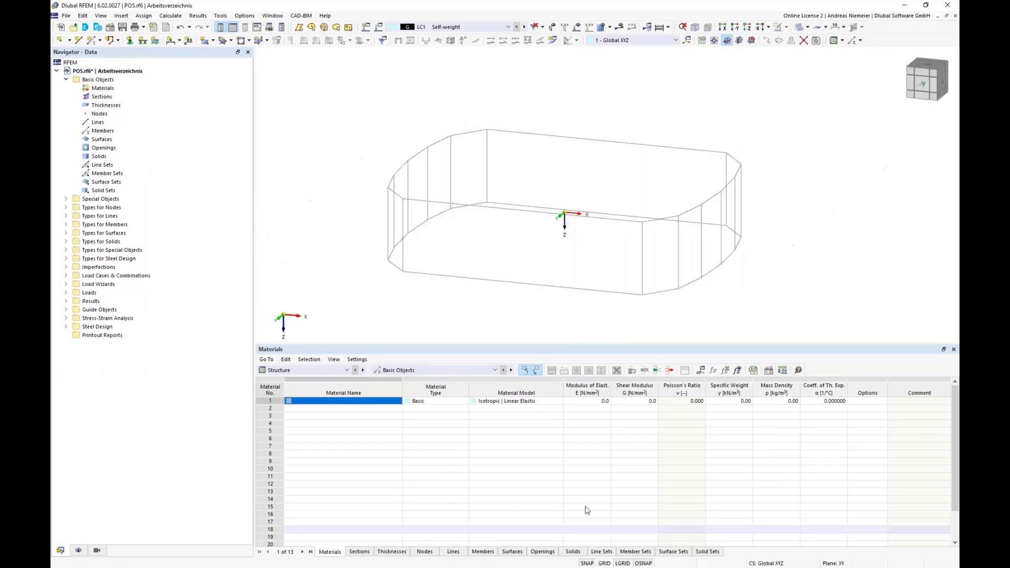
# Step: Trace the -X rounded end of the building's upper outline with connected single lines, snapping to every DXF corner from Y -25.5 m to Y 25.5 m
pyautogui.click(79, 42)
pyautogui.scroll(1, 493, 128)
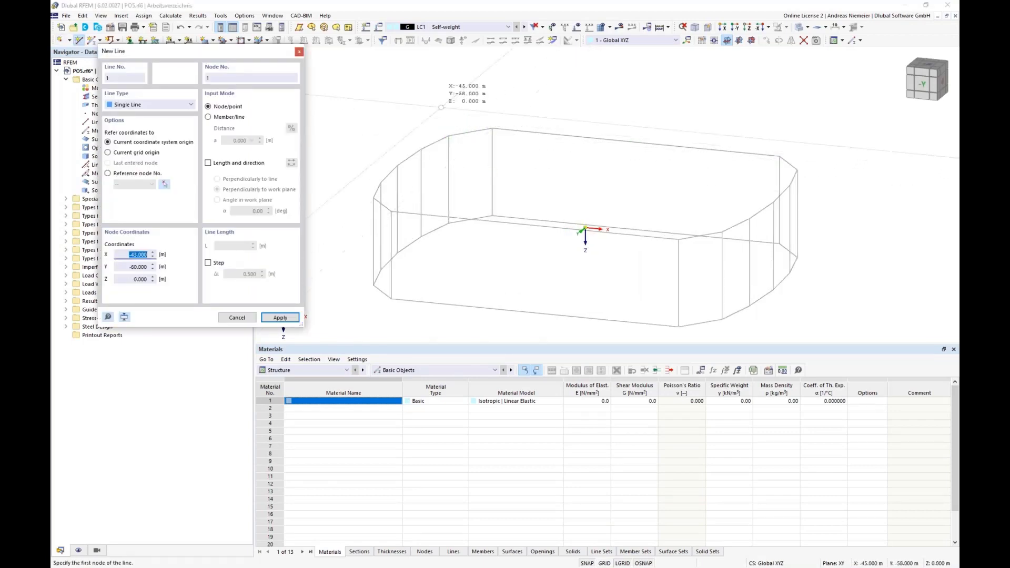
pyautogui.click(493, 128)
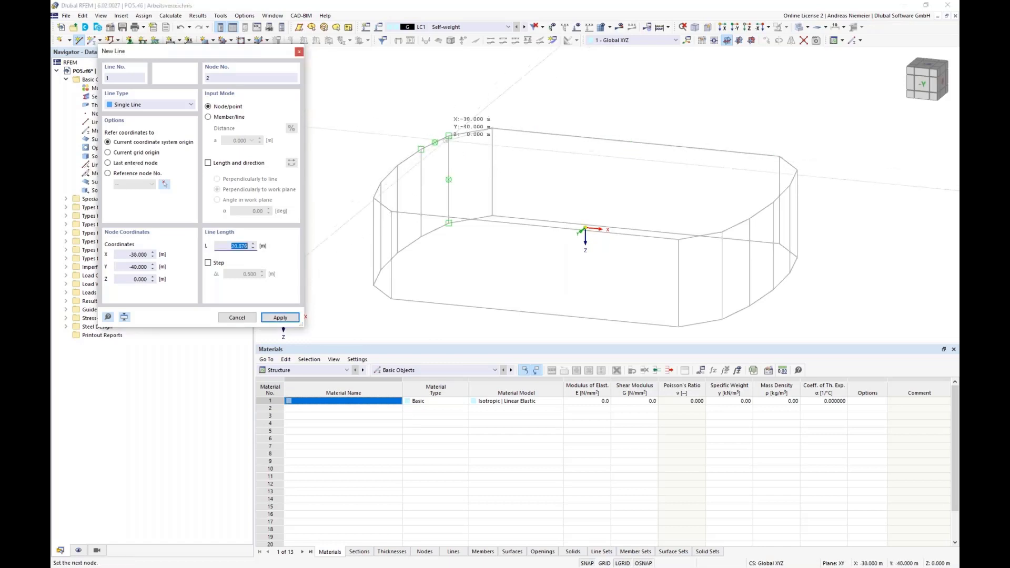
pyautogui.scroll(1, 489, 129)
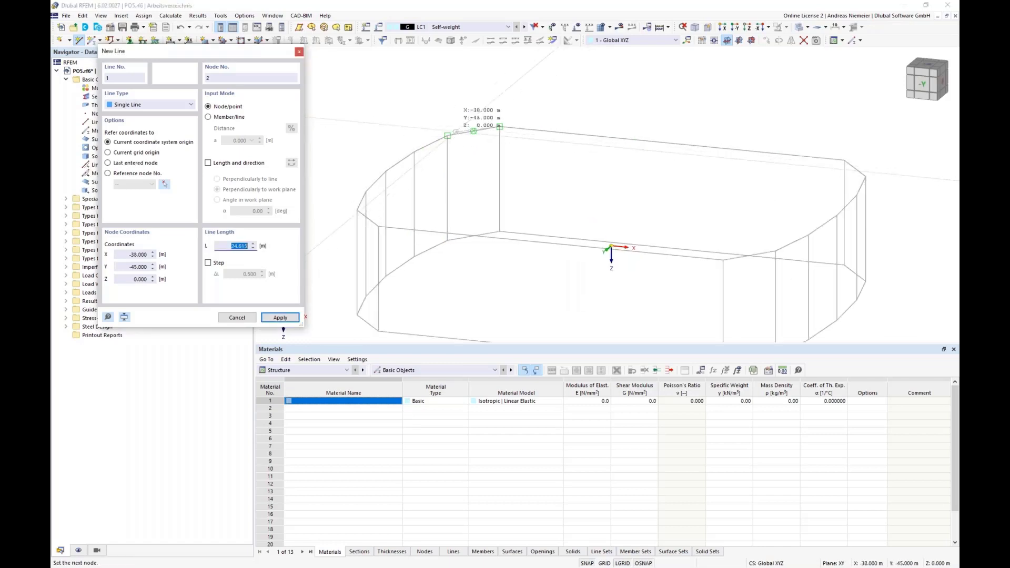
pyautogui.click(447, 135)
pyautogui.click(415, 152)
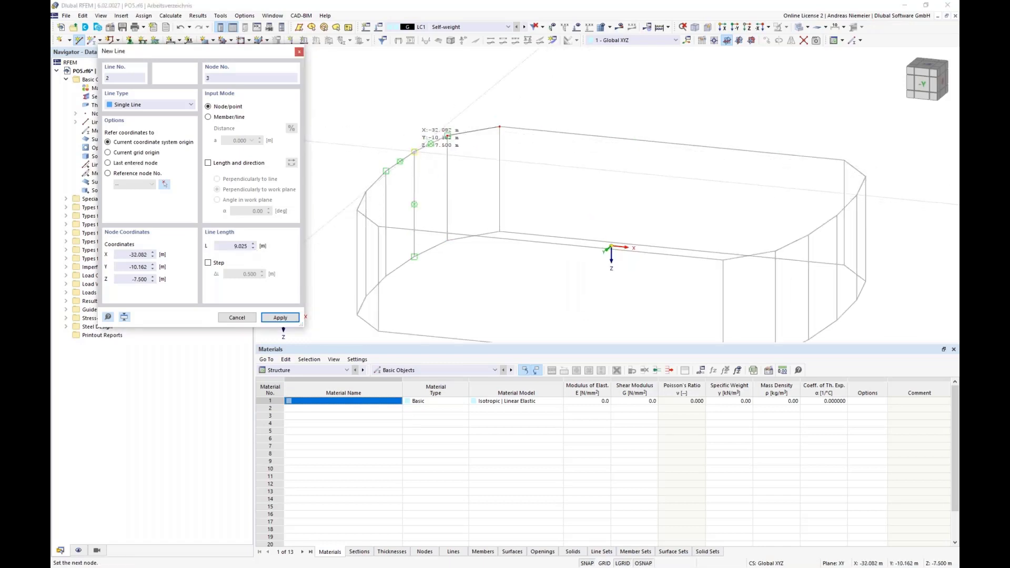
pyautogui.click(386, 171)
pyautogui.click(366, 191)
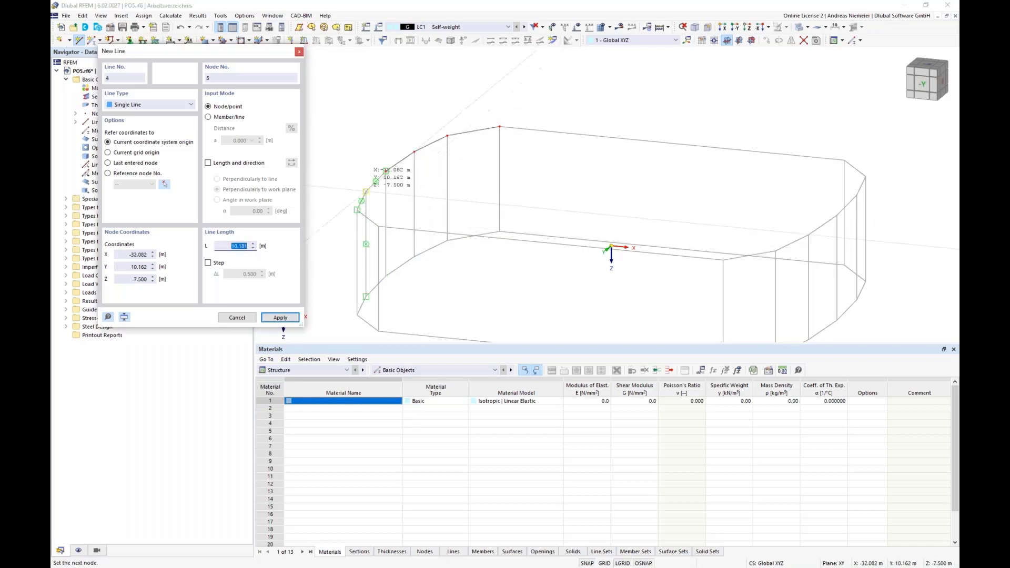
pyautogui.click(357, 210)
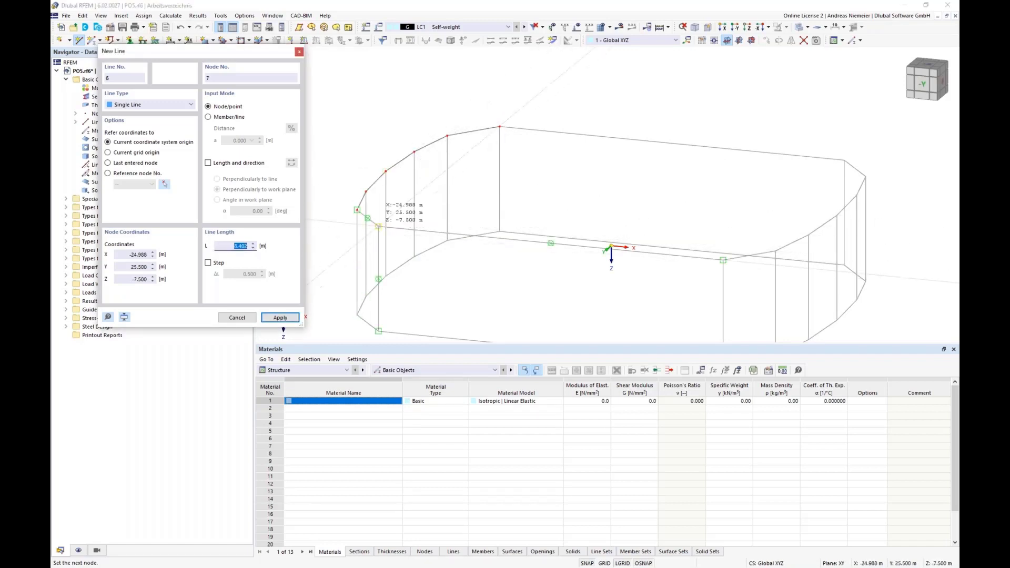
pyautogui.click(378, 227)
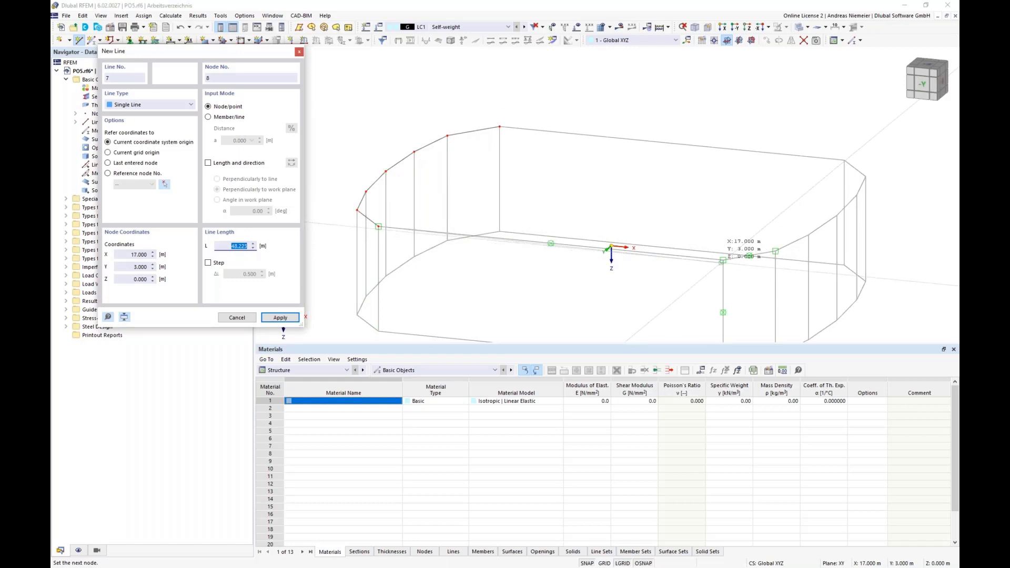
# Step: Continue the lines along the +Y long edge, around the +X rounded end and back to the first node, and end the line input
pyautogui.click(747, 256)
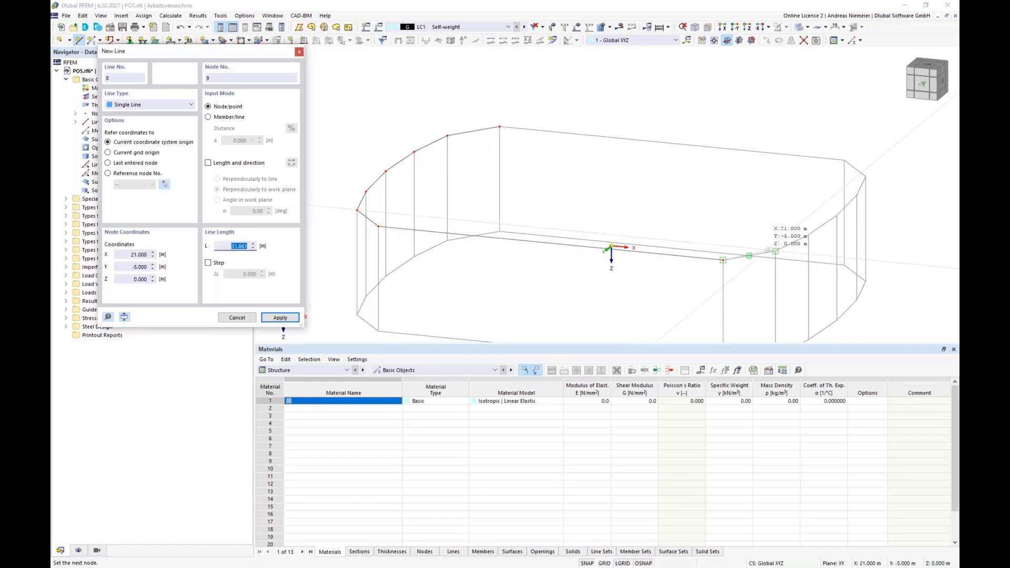
pyautogui.click(776, 251)
pyautogui.click(809, 234)
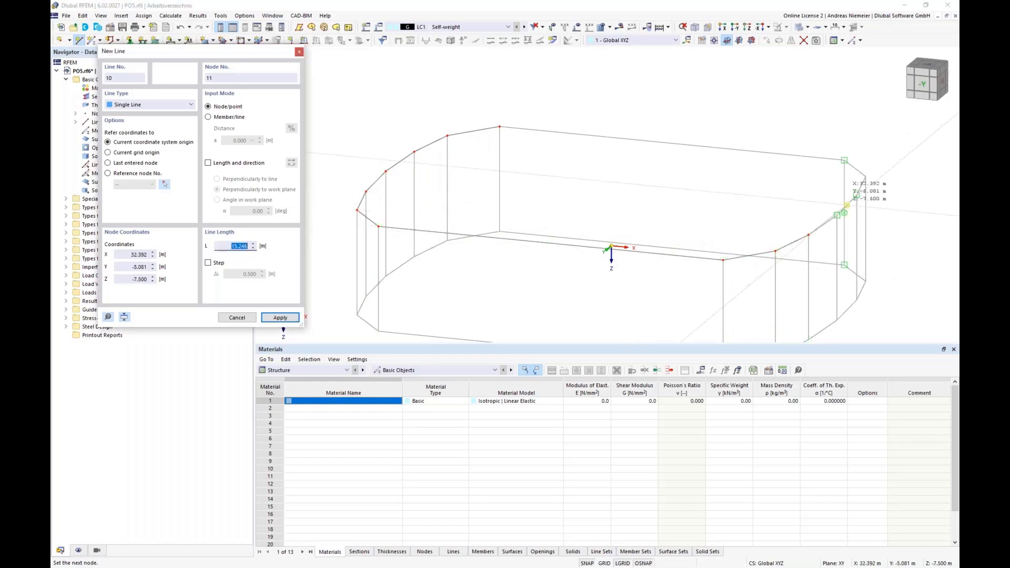
pyautogui.click(837, 214)
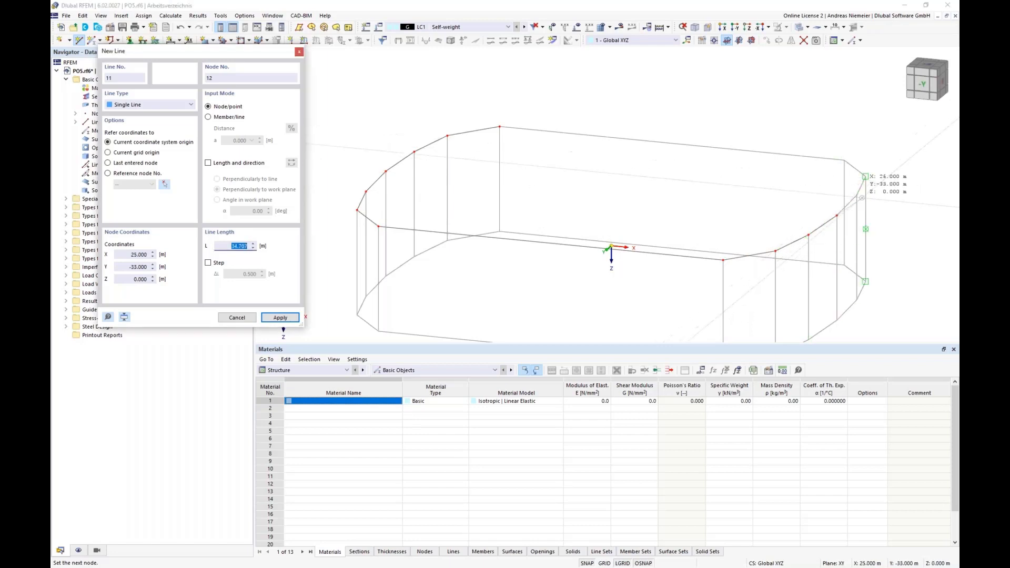
pyautogui.click(857, 194)
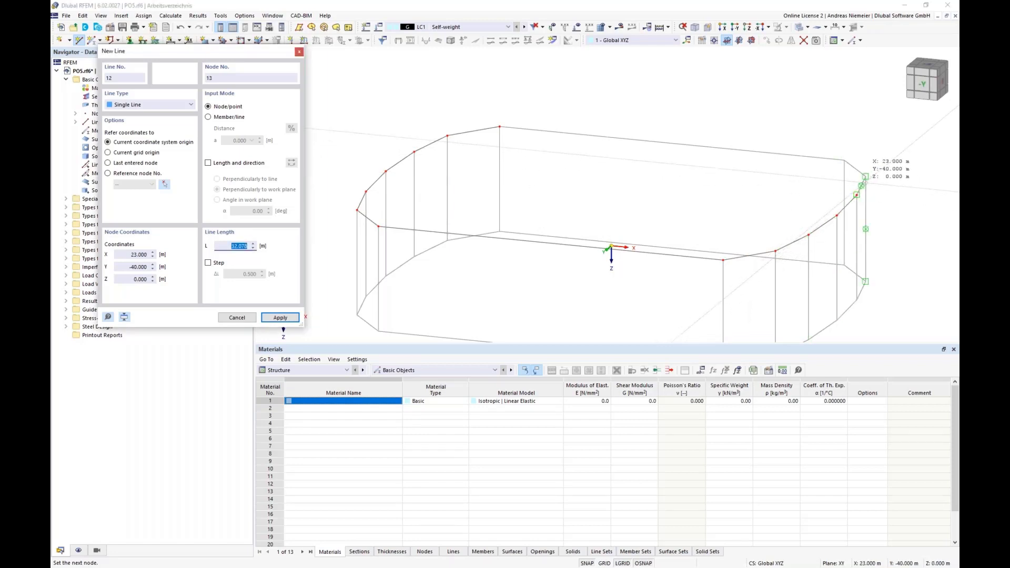
pyautogui.click(864, 177)
pyautogui.click(844, 160)
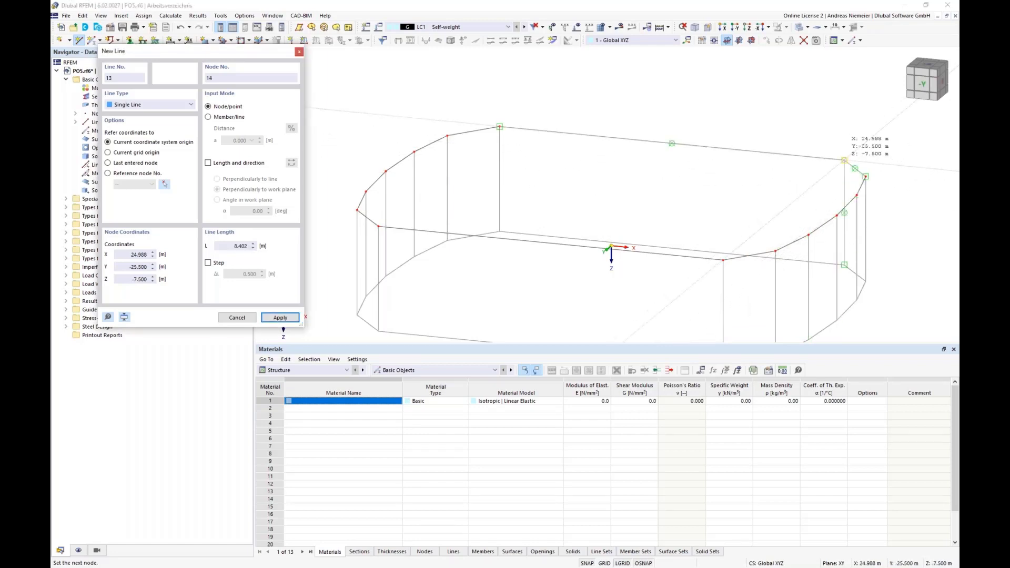
pyautogui.click(499, 126)
pyautogui.rightClick(553, 90)
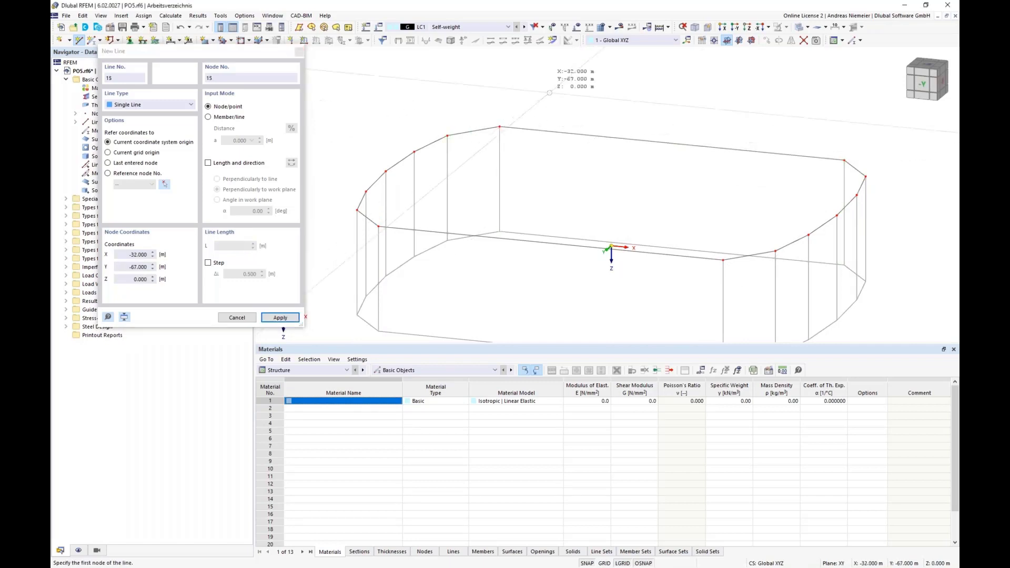
pyautogui.press('Escape')
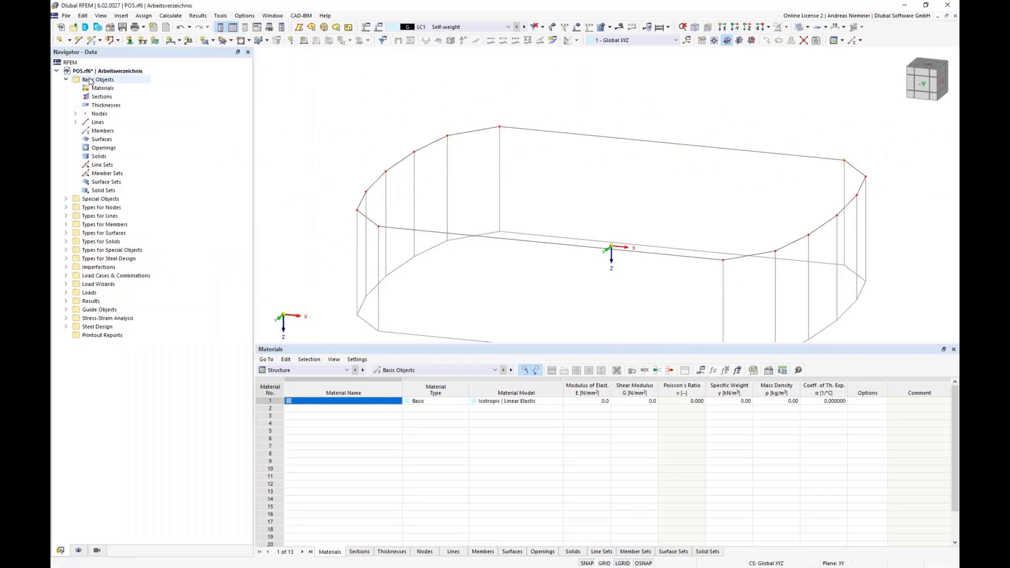
# Step: Review the list of created lines in the navigator and collapse it again
pyautogui.click(75, 123)
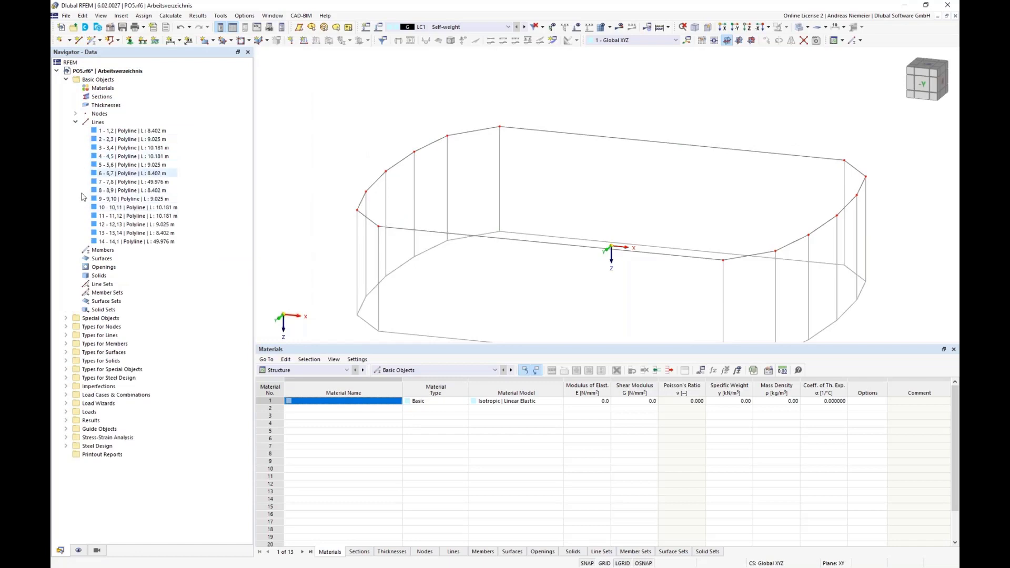
pyautogui.click(76, 123)
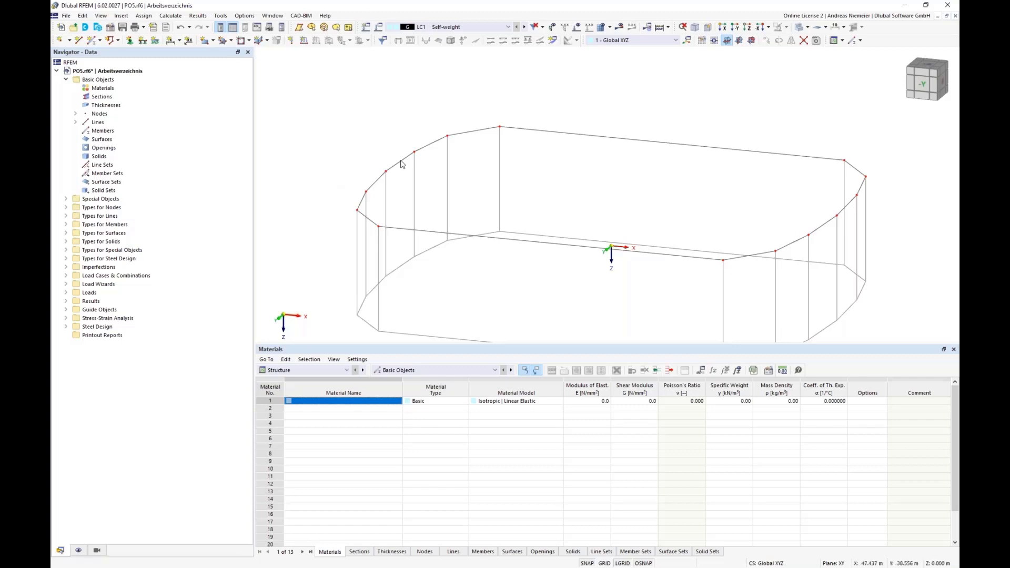
pyautogui.scroll(-1, 447, 200)
pyautogui.moveTo(447, 200); pyautogui.dragTo(445, 188, button='middle')
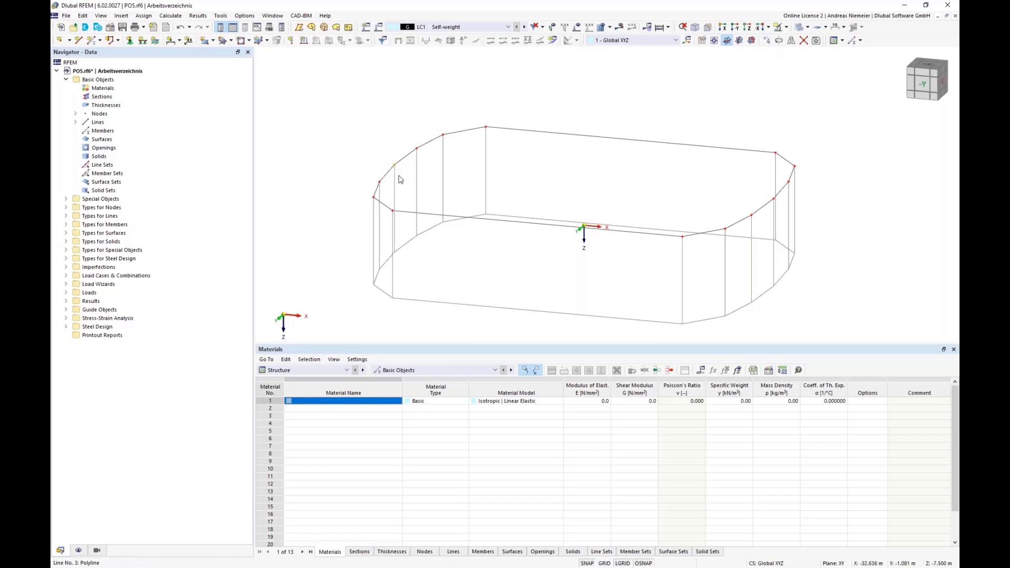
# Step: Copy the middle node of the -X rounded end outward along the global X axis in one step
pyautogui.click(767, 40)
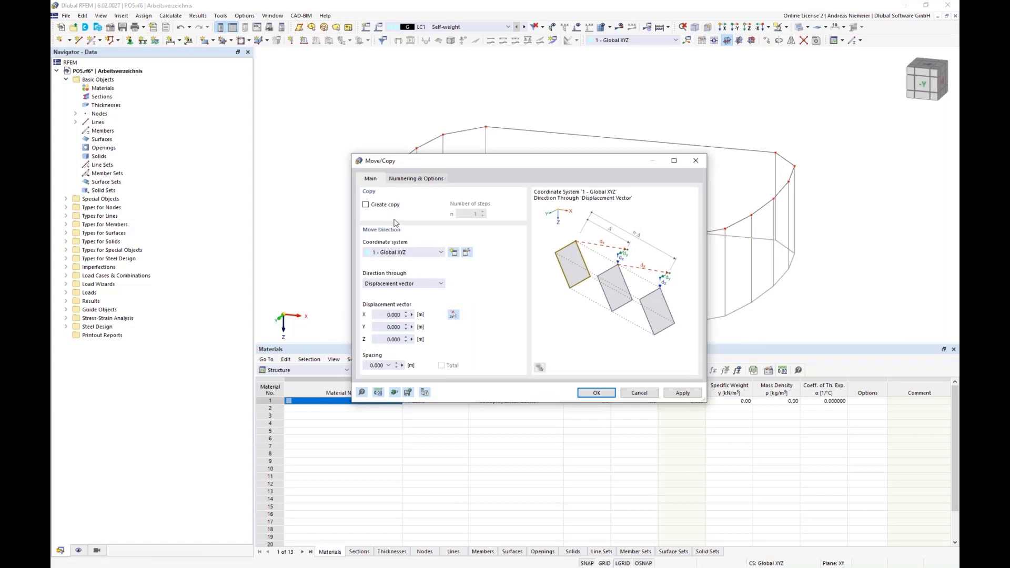
pyautogui.click(366, 204)
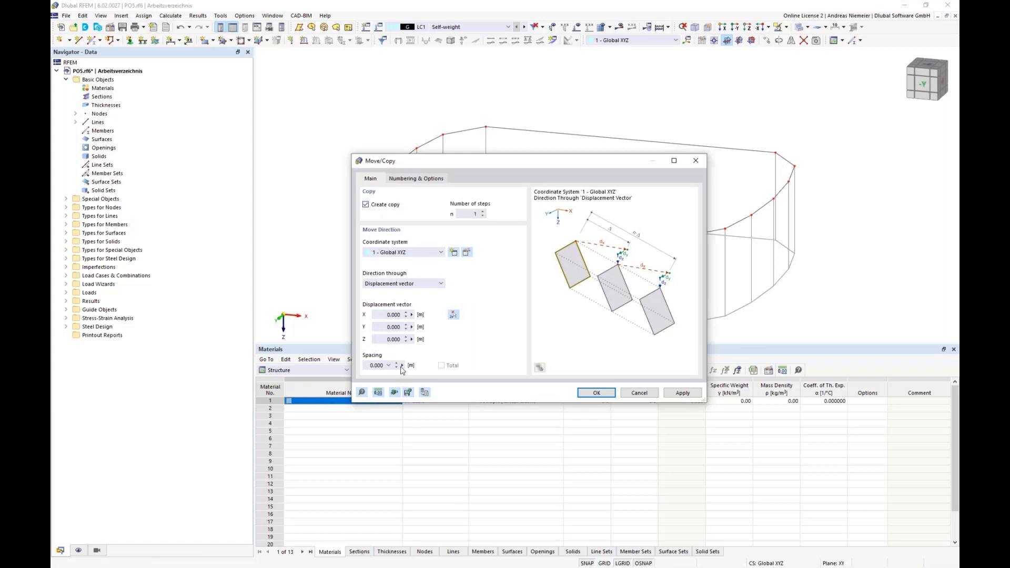
pyautogui.click(378, 316)
pyautogui.click(597, 393)
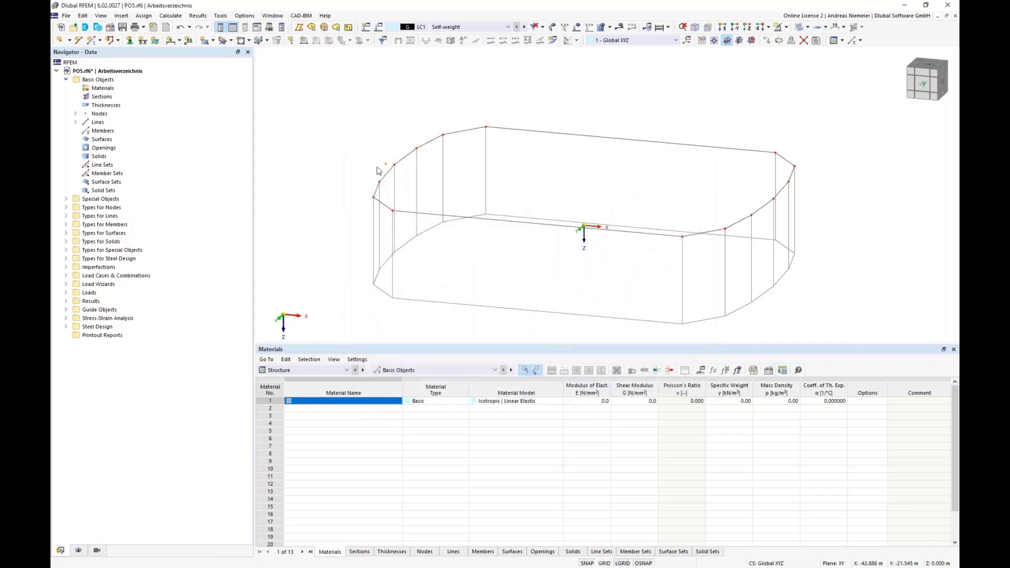
pyautogui.scroll(3, 389, 174)
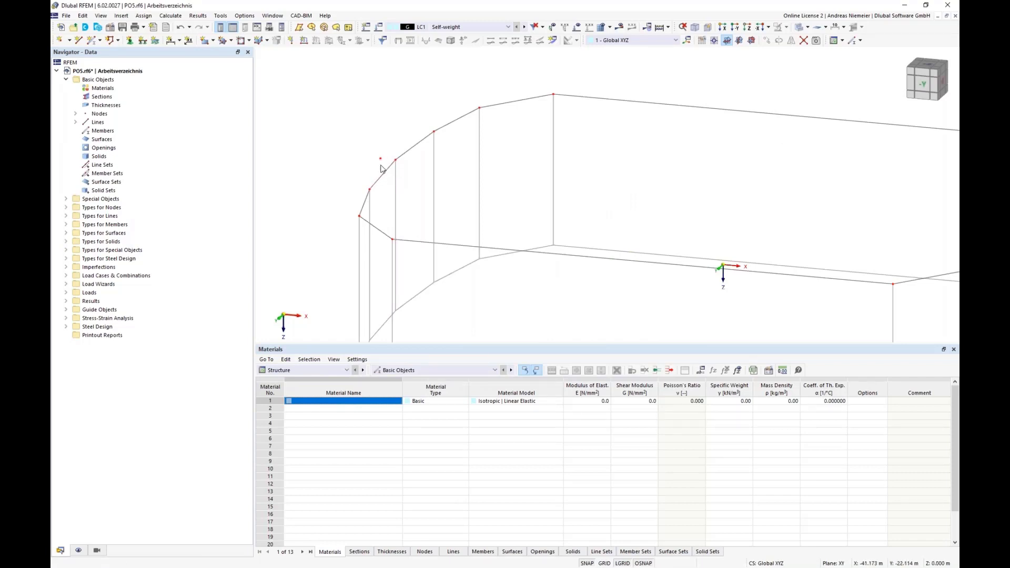
pyautogui.scroll(-3, 412, 187)
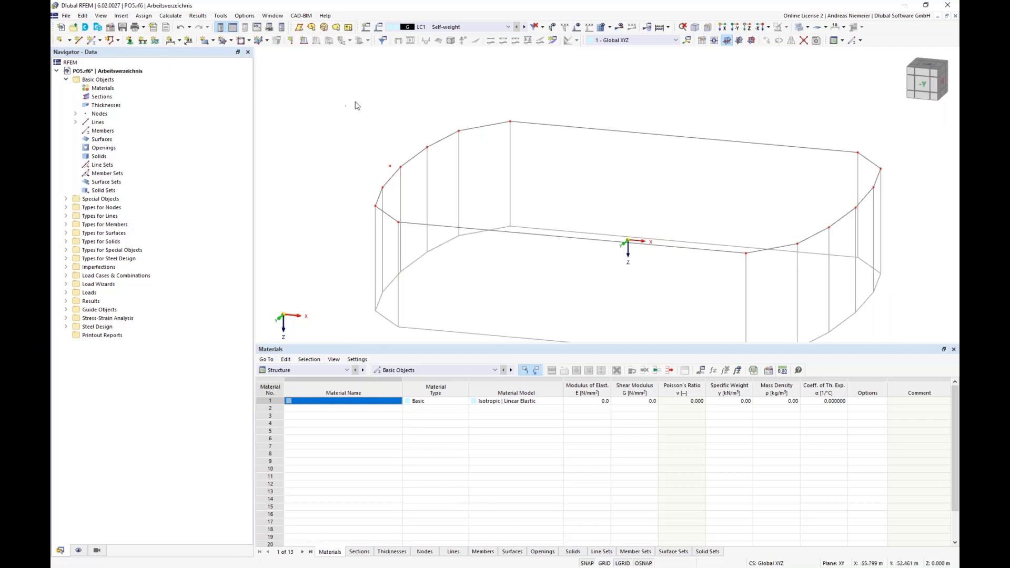
# Step: Create a centre node at 50% between two diagonally opposite corner nodes of the upper outline
pyautogui.click(69, 40)
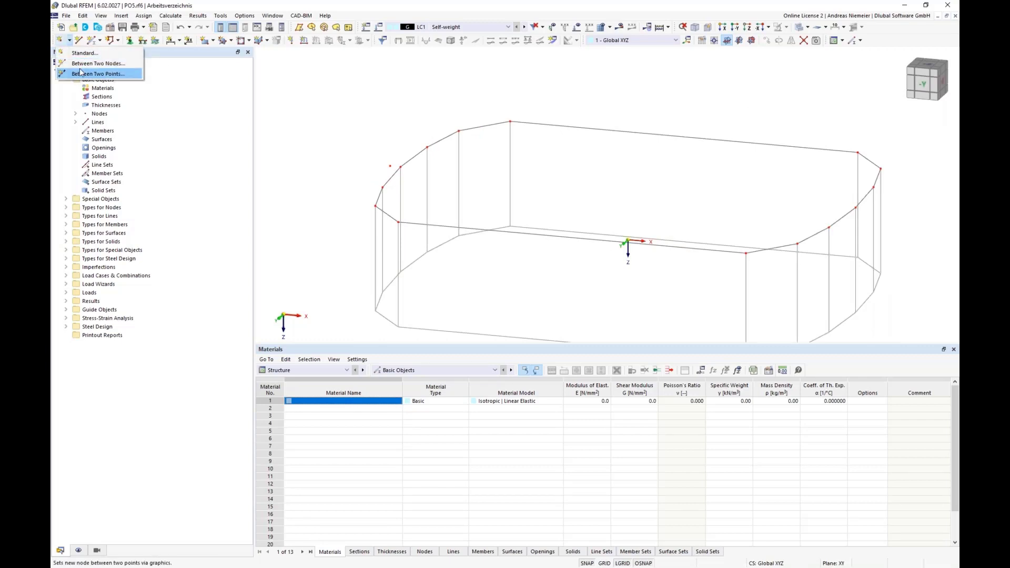
pyautogui.click(79, 64)
pyautogui.click(510, 122)
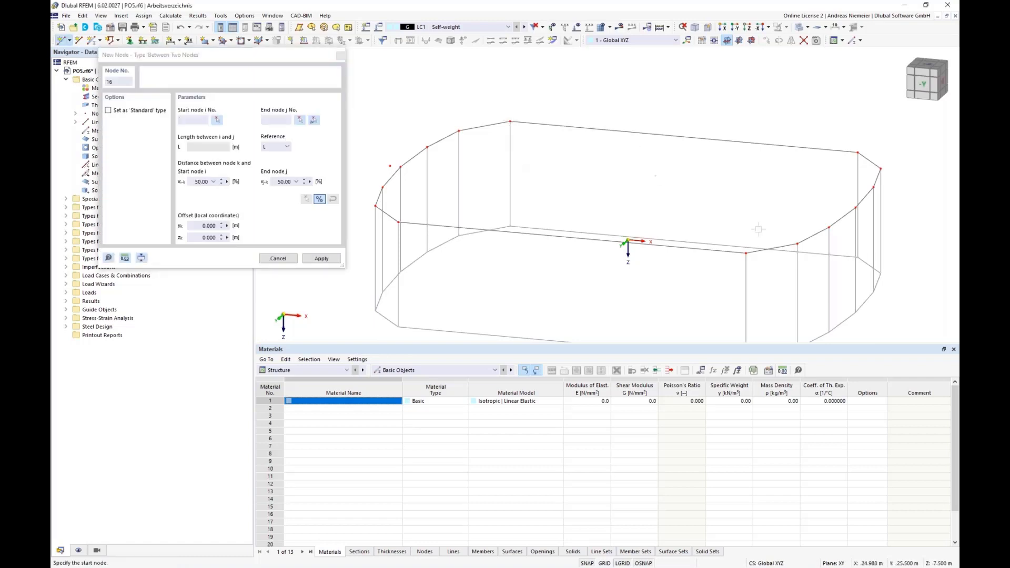
pyautogui.click(746, 253)
pyautogui.click(322, 258)
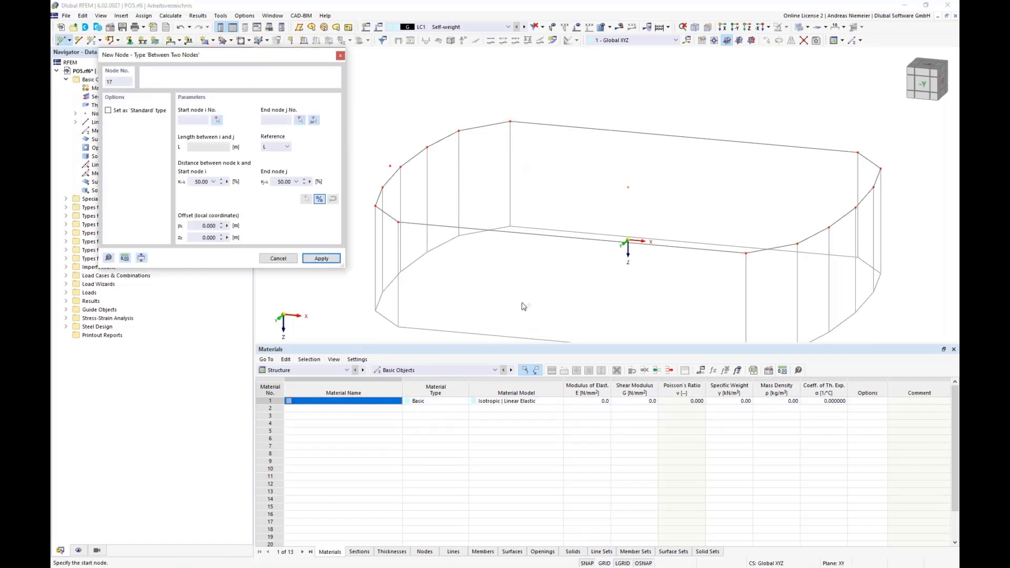
pyautogui.press('Escape')
# Step: Select the upper outline with its centre node and set up a one-step scaled copy with the centre node as scaling point
pyautogui.moveTo(557, 282); pyautogui.dragTo(589, 253, button='middle')
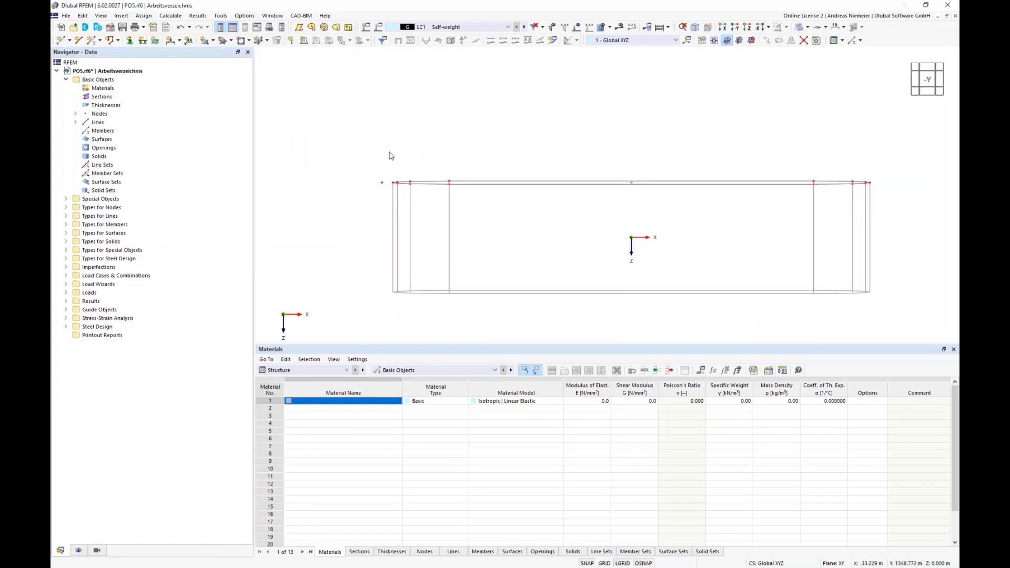
pyautogui.moveTo(389, 152); pyautogui.dragTo(889, 238)
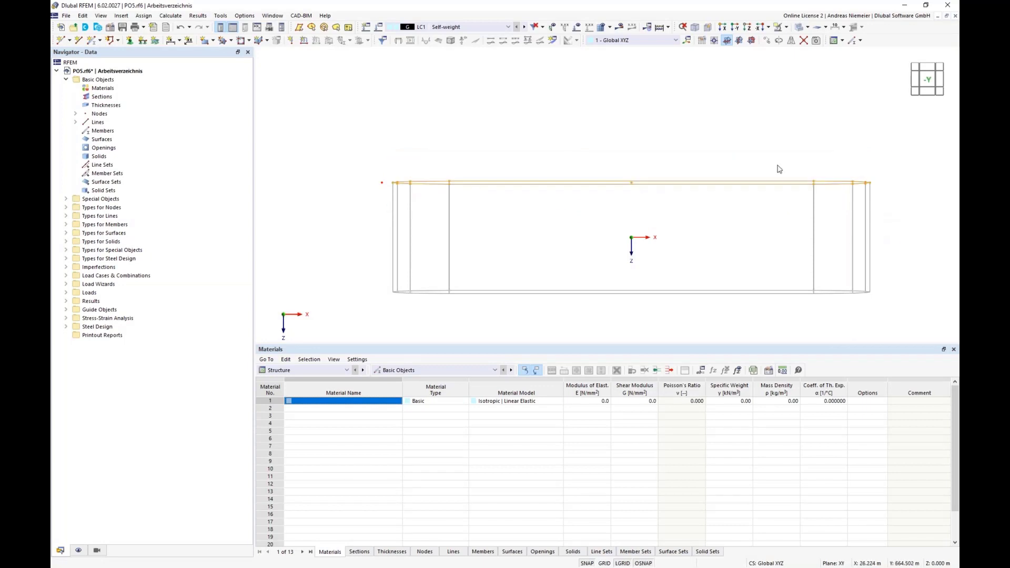
pyautogui.keyDown('ctrl'); pyautogui.moveTo(766, 155); pyautogui.dragTo(706, 192, button='middle'); pyautogui.keyUp('ctrl')
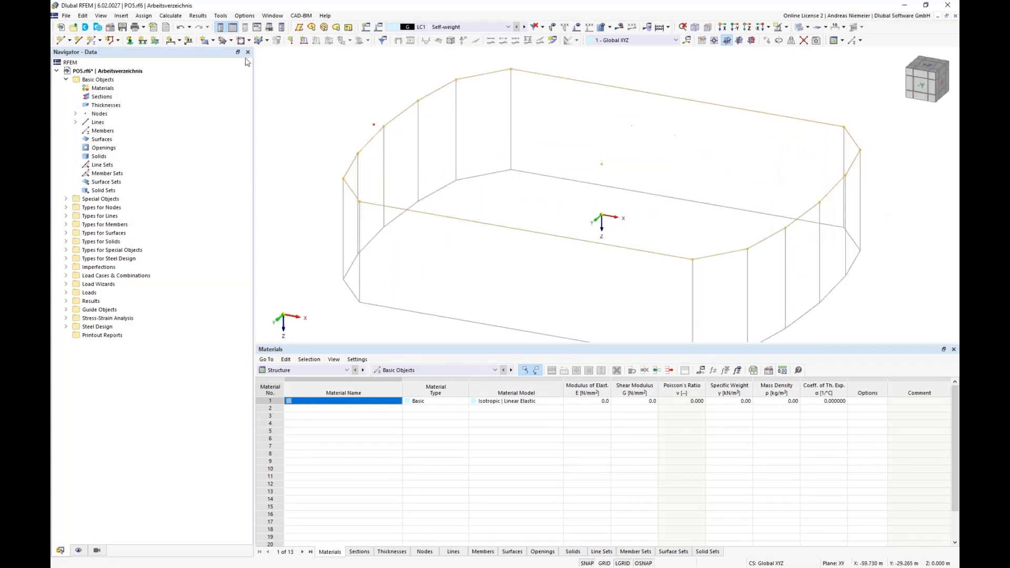
pyautogui.click(84, 17)
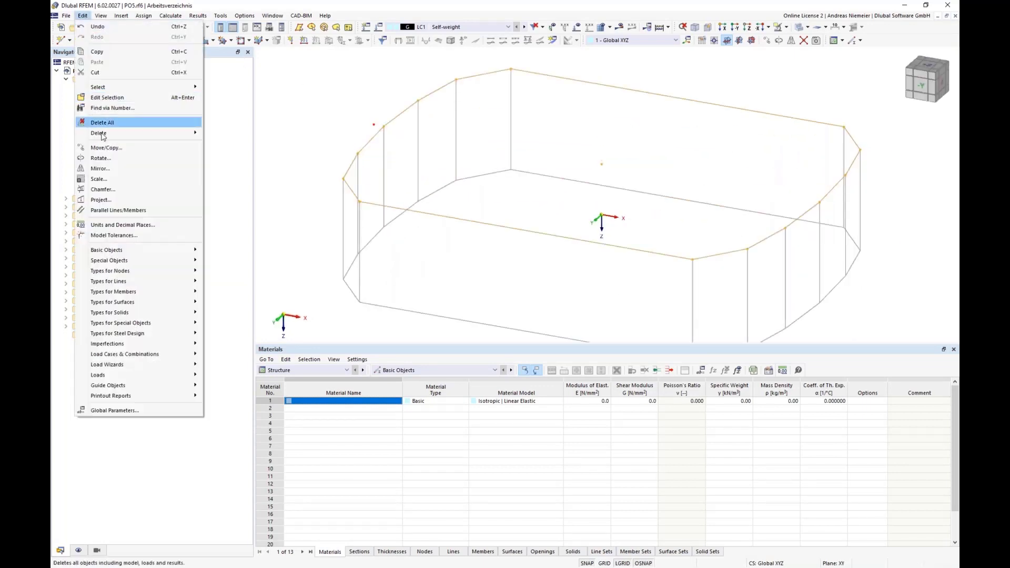
pyautogui.click(99, 179)
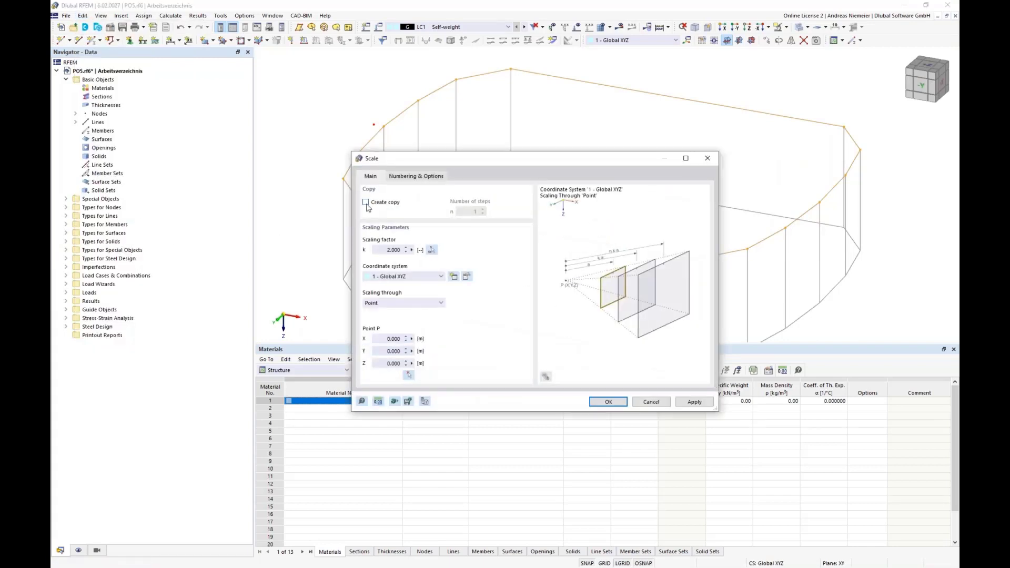
pyautogui.click(366, 202)
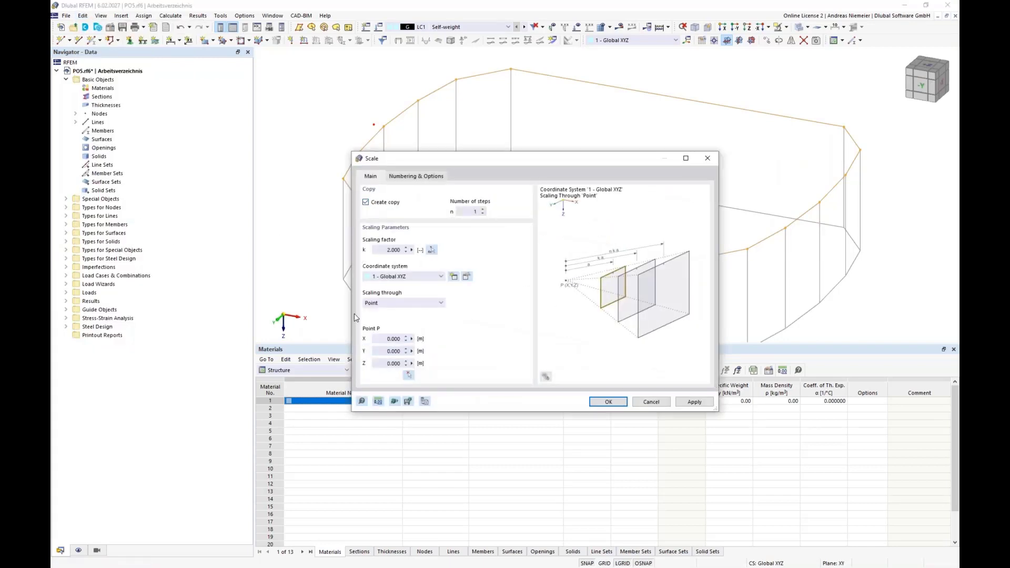
pyautogui.click(409, 375)
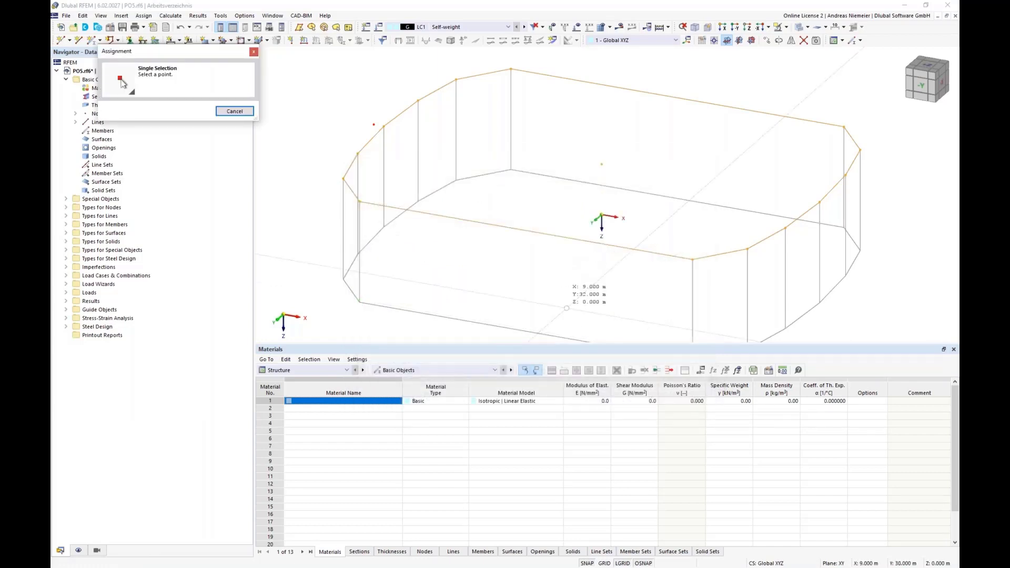
pyautogui.click(606, 168)
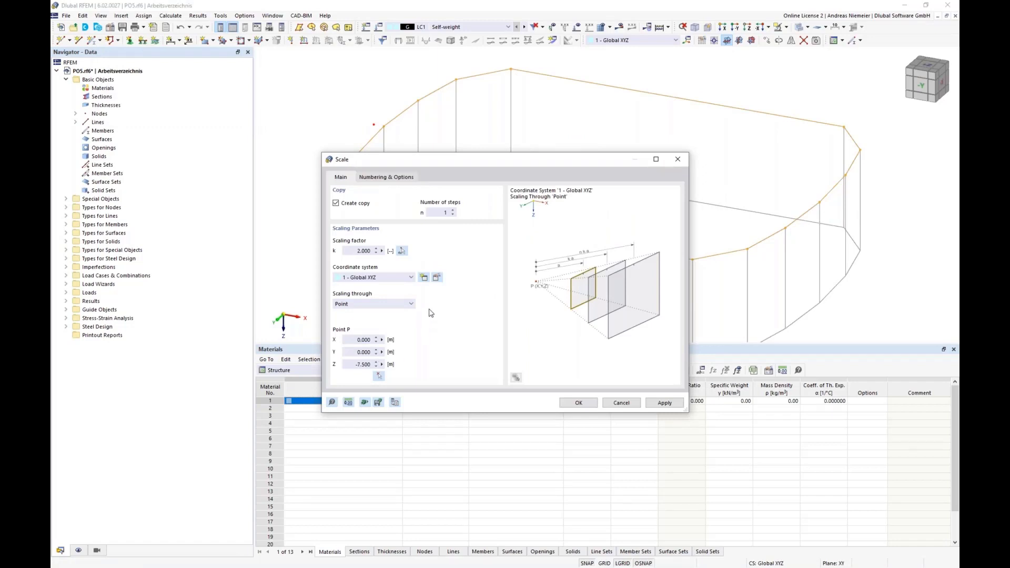
# Step: Derive the scaling factor from the centre's distances to the -X end's middle node and its outer copy, and create the enlarged outline
pyautogui.click(402, 252)
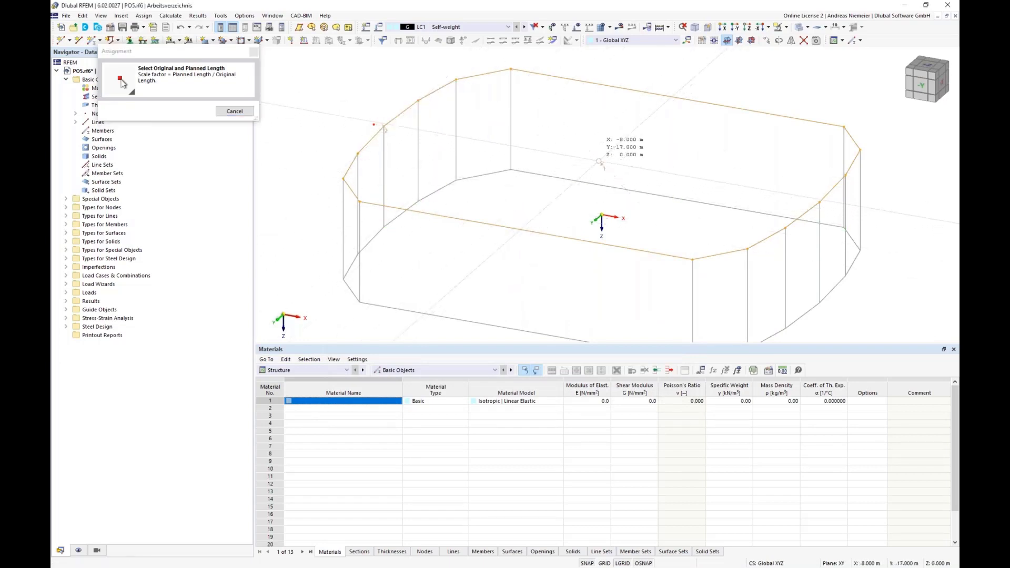
pyautogui.click(384, 126)
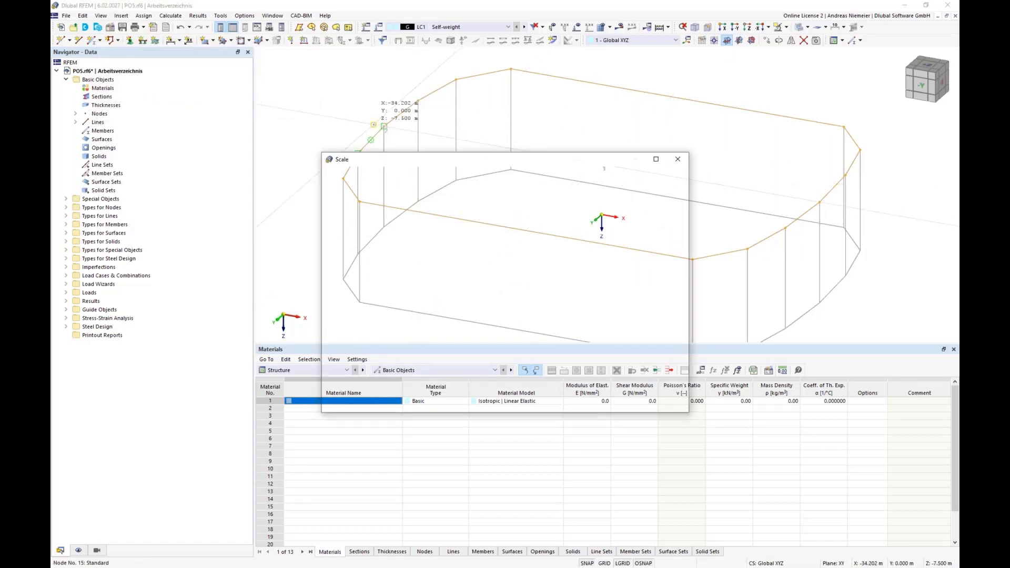
pyautogui.click(572, 403)
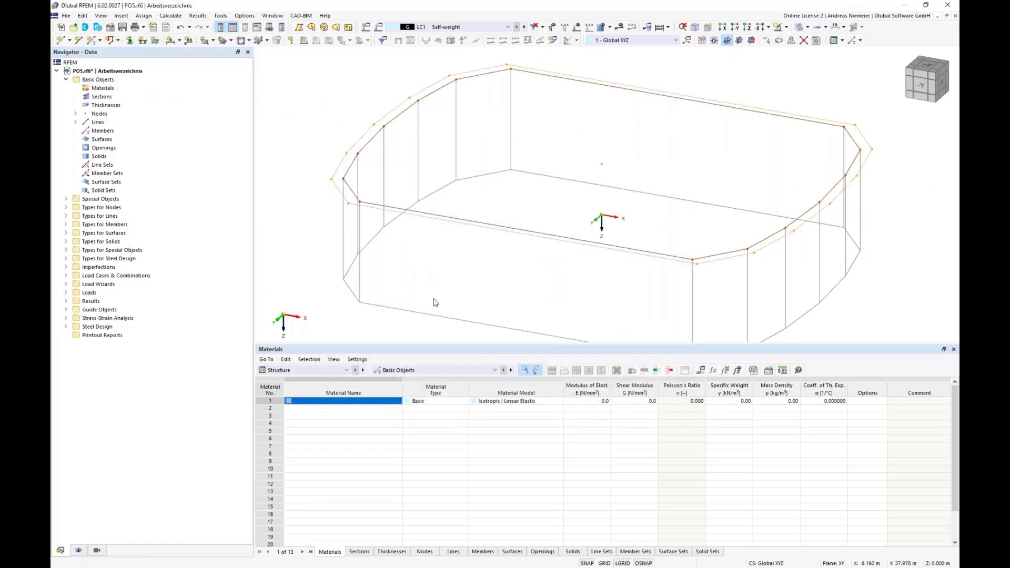
pyautogui.keyDown('ctrl'); pyautogui.moveTo(447, 288); pyautogui.dragTo(470, 278, button='middle'); pyautogui.keyUp('ctrl')
pyautogui.scroll(-1, 470, 275)
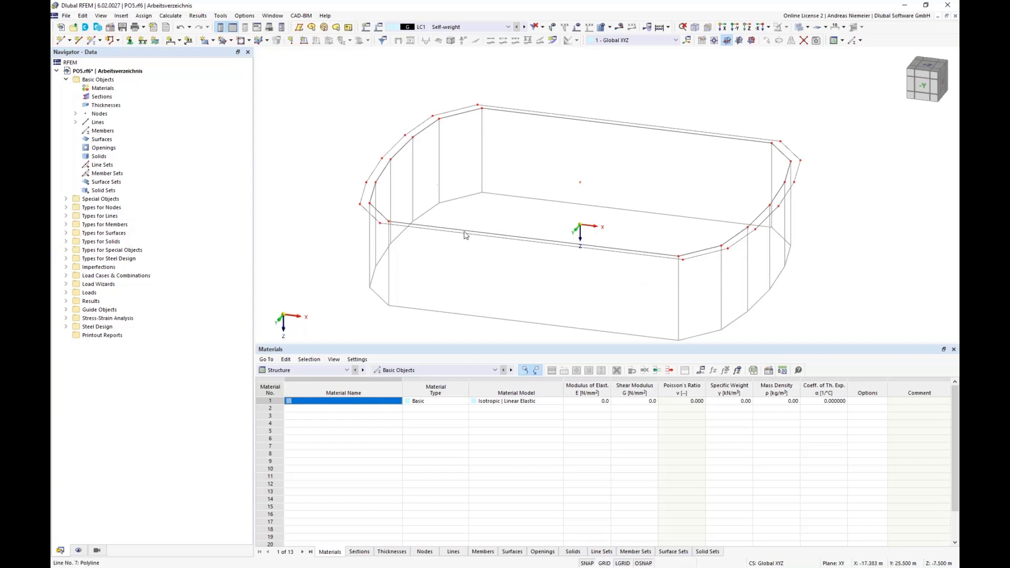
# Step: Draw a single line along the lower edge of the +Y long side between its two corner points and end the line input
pyautogui.keyDown('ctrl'); pyautogui.moveTo(462, 228); pyautogui.dragTo(526, 133, button='middle'); pyautogui.keyUp('ctrl')
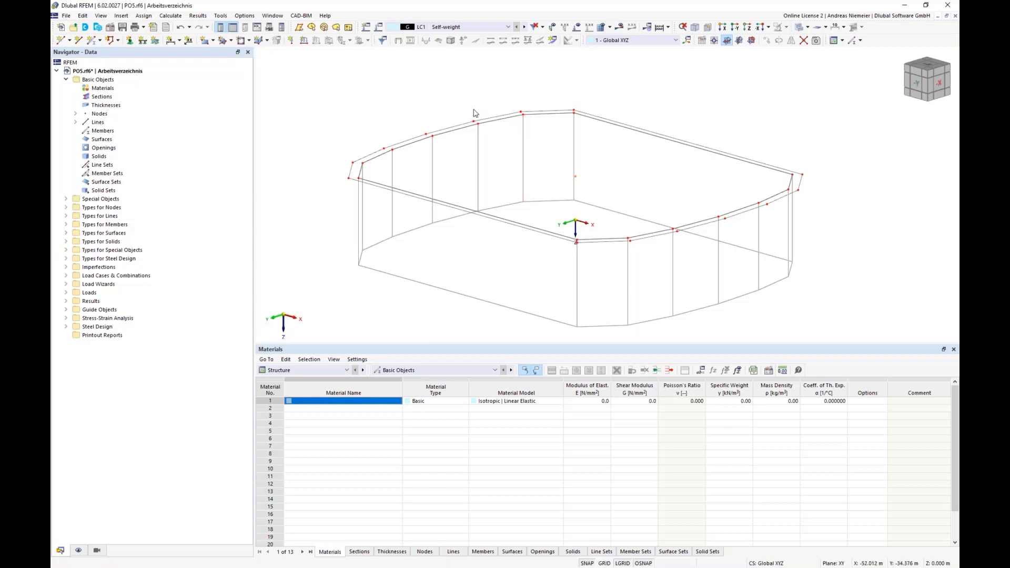
pyautogui.scroll(-3, 526, 133)
pyautogui.keyDown('ctrl'); pyautogui.moveTo(365, 223); pyautogui.dragTo(389, 247, button='middle'); pyautogui.keyUp('ctrl')
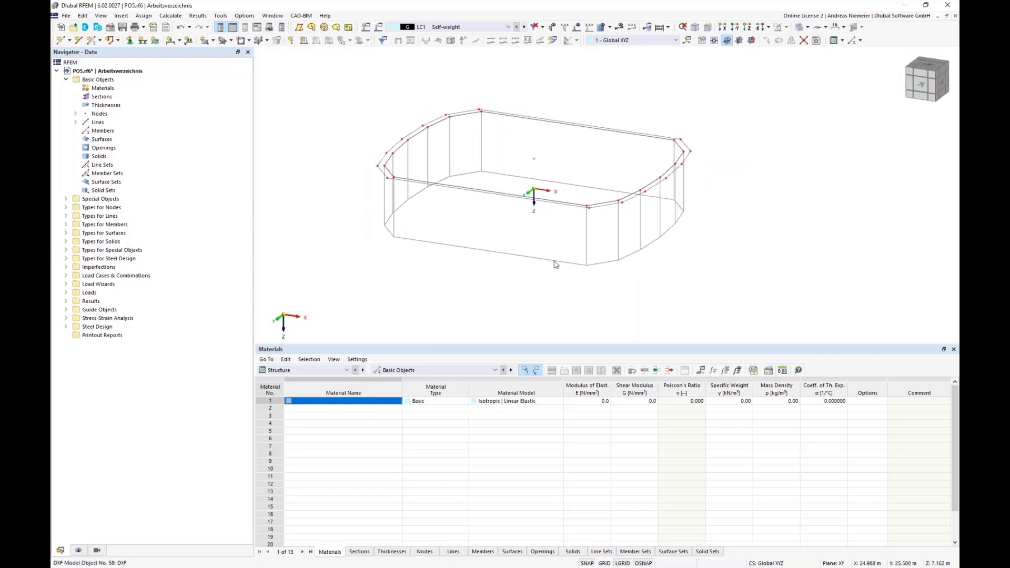
pyautogui.click(78, 41)
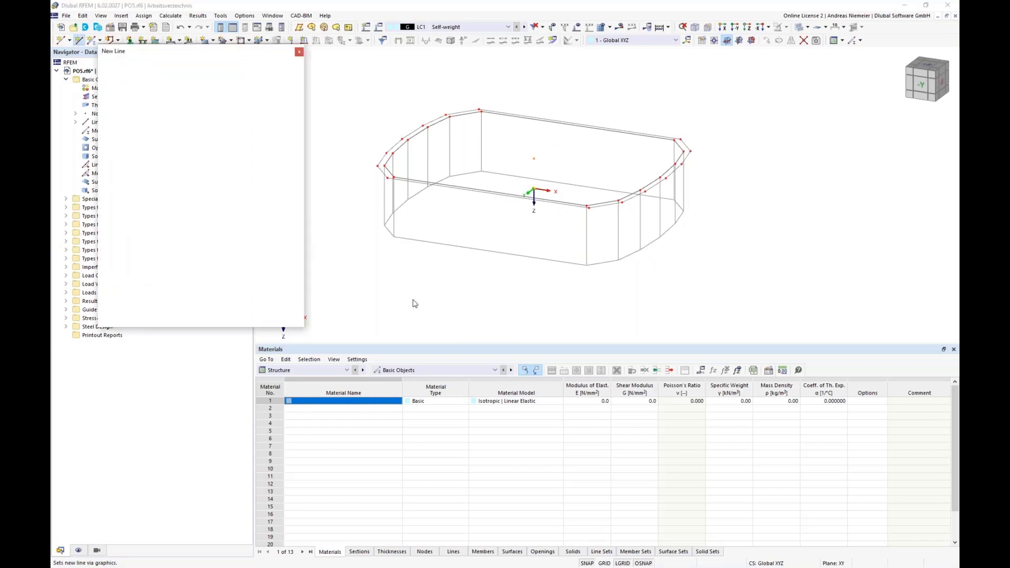
pyautogui.click(397, 240)
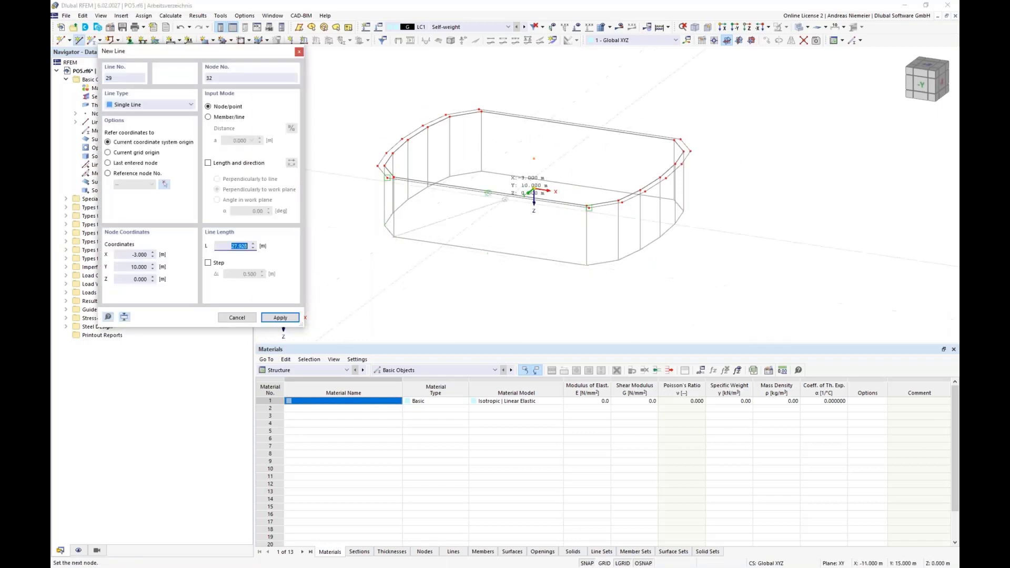
pyautogui.click(587, 265)
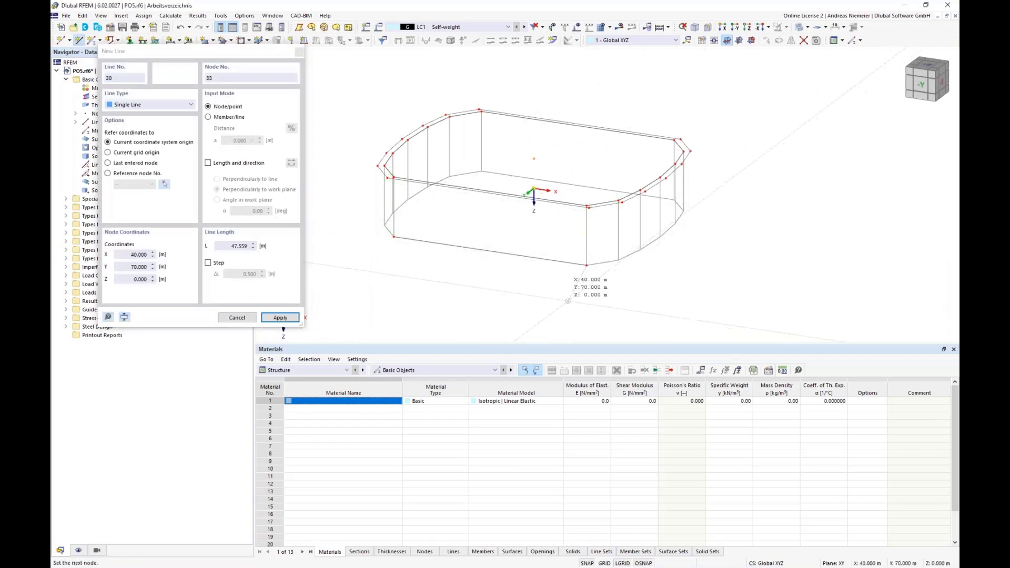
pyautogui.press('Escape')
pyautogui.keyDown('ctrl'); pyautogui.moveTo(510, 291); pyautogui.dragTo(525, 291, button='middle'); pyautogui.keyUp('ctrl')
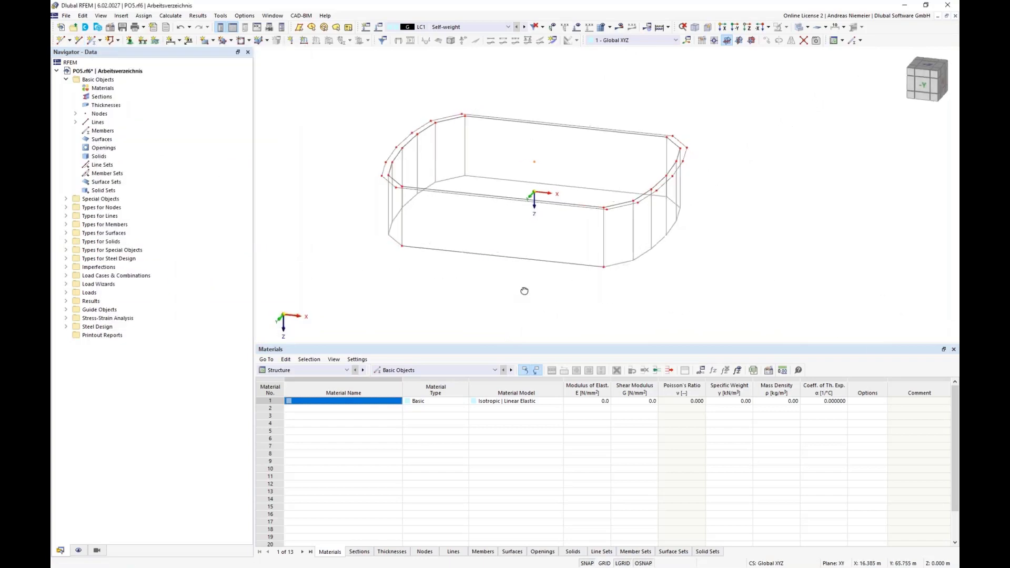
# Step: Close the tables and move the new lower line by 0 m in X and 6 m in Y without creating a copy
pyautogui.click(953, 350)
pyautogui.scroll(3, 548, 360)
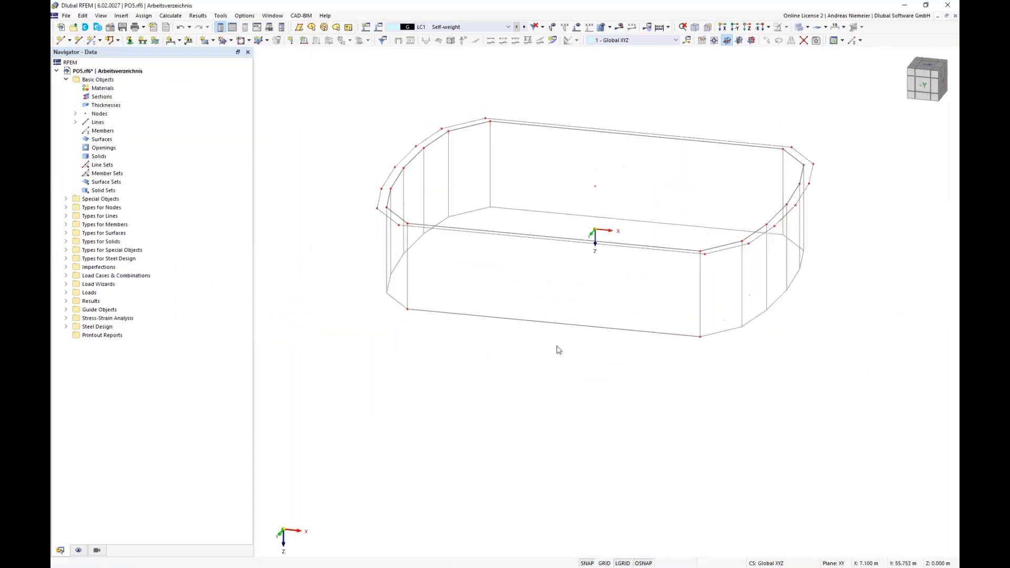
pyautogui.keyDown('ctrl'); pyautogui.moveTo(557, 347); pyautogui.dragTo(538, 383, button='middle'); pyautogui.keyUp('ctrl')
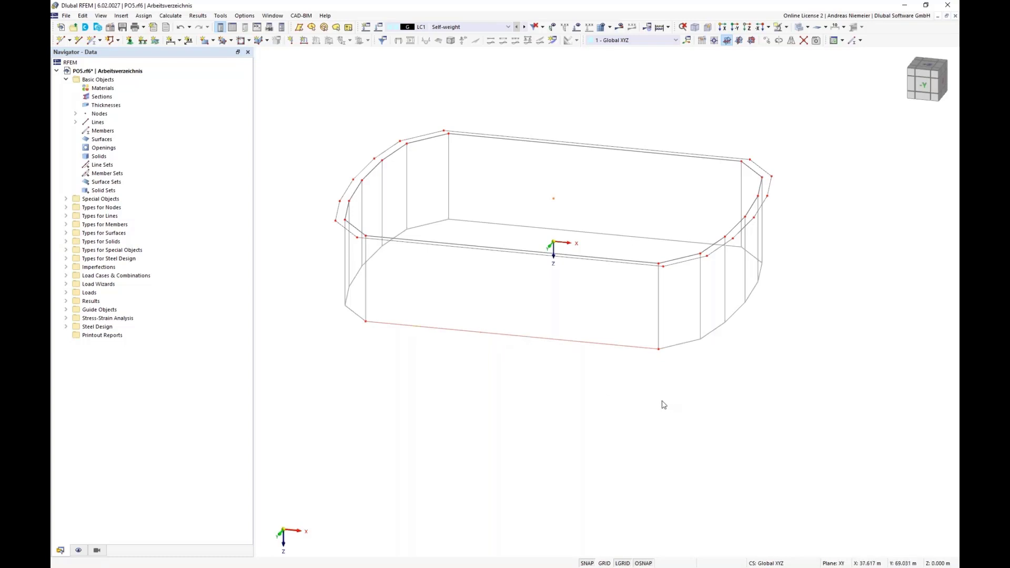
pyautogui.keyDown('ctrl'); pyautogui.moveTo(661, 404); pyautogui.dragTo(644, 394, button='middle'); pyautogui.keyUp('ctrl')
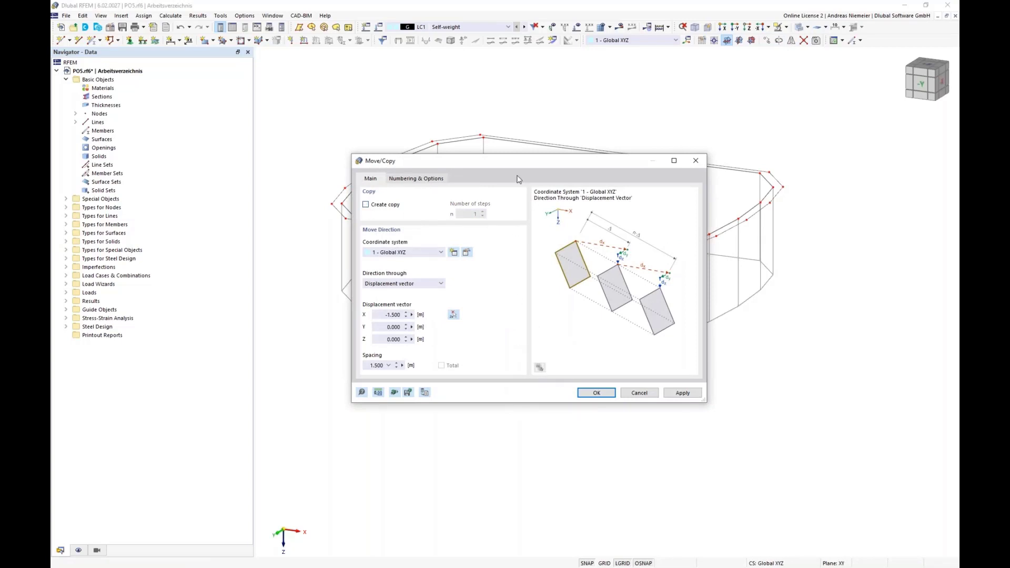
pyautogui.moveTo(521, 161); pyautogui.dragTo(736, 158)
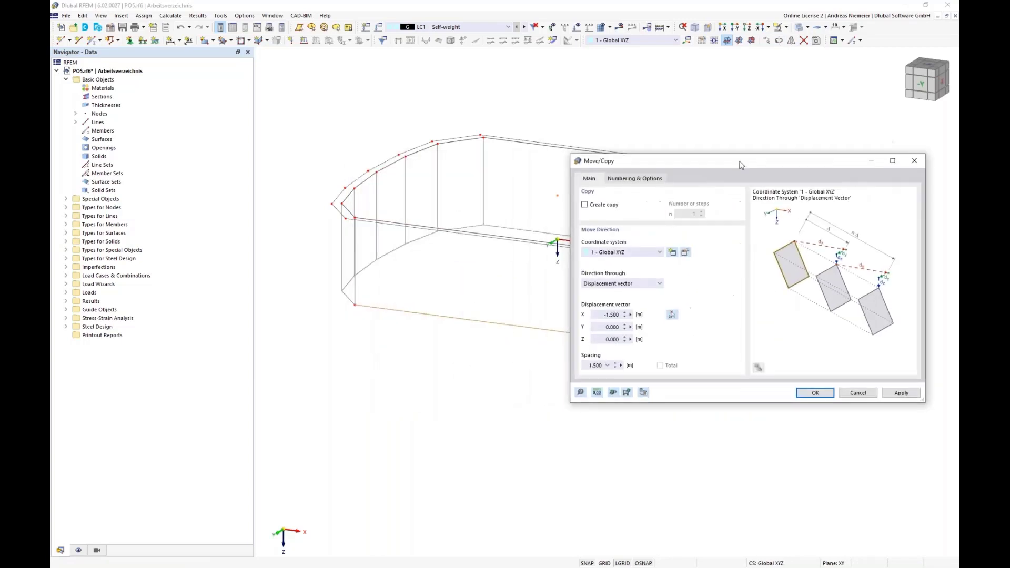
pyautogui.doubleClick(604, 312)
pyautogui.write('0')
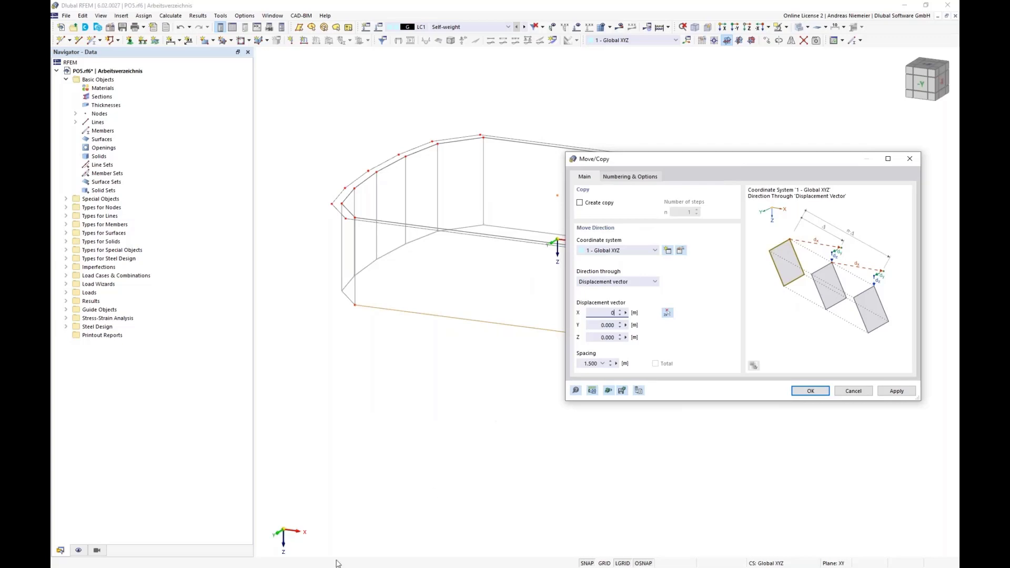
pyautogui.press('Tab')
pyautogui.write('6')
pyautogui.click(810, 390)
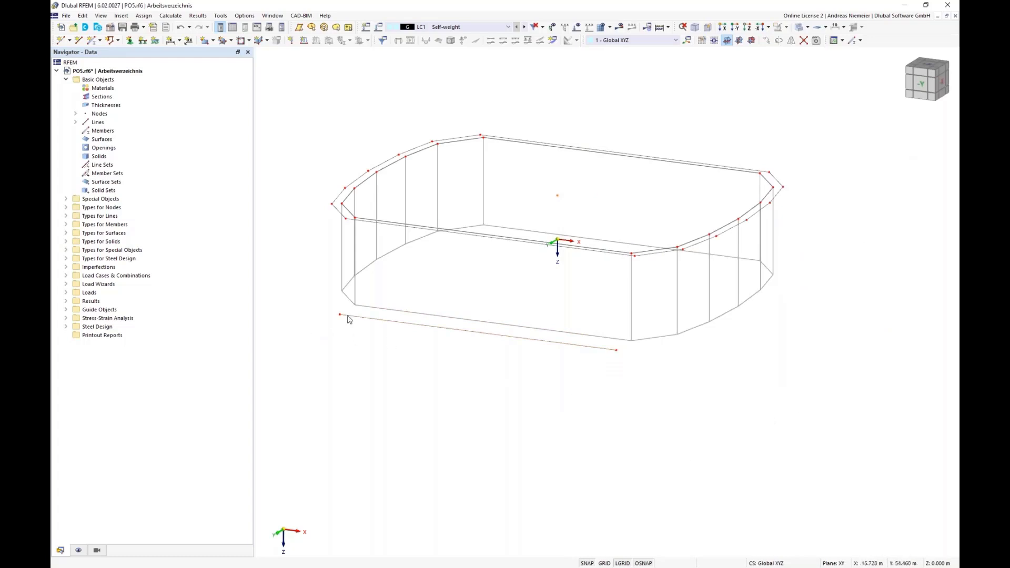
# Step: Change the moved line's length to 41 m with Extend Line, adjusting both ends
pyautogui.keyDown('ctrl'); pyautogui.moveTo(640, 401); pyautogui.dragTo(521, 380, button='middle'); pyautogui.keyUp('ctrl')
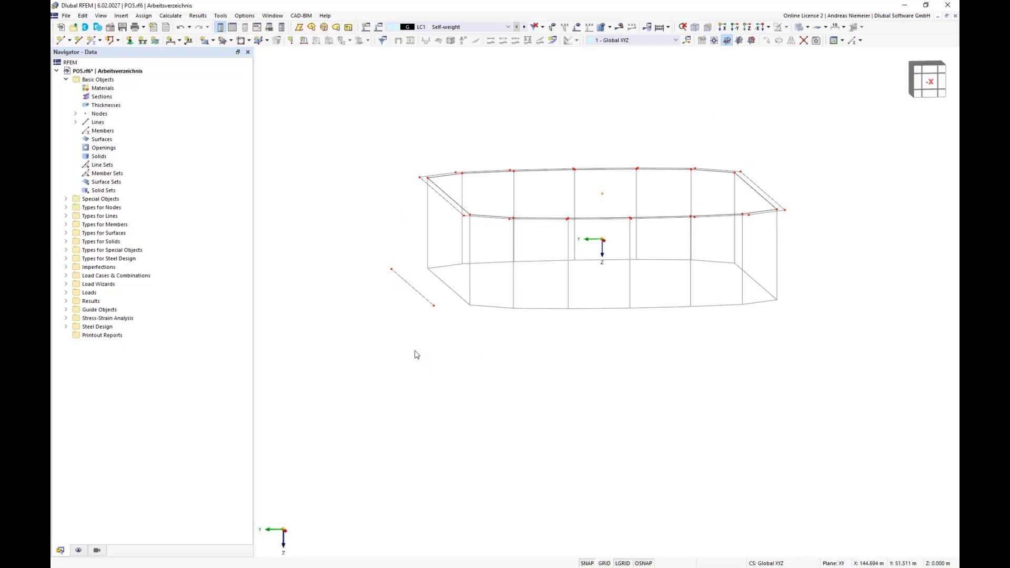
pyautogui.keyDown('ctrl'); pyautogui.moveTo(415, 352); pyautogui.dragTo(656, 384, button='middle'); pyautogui.keyUp('ctrl')
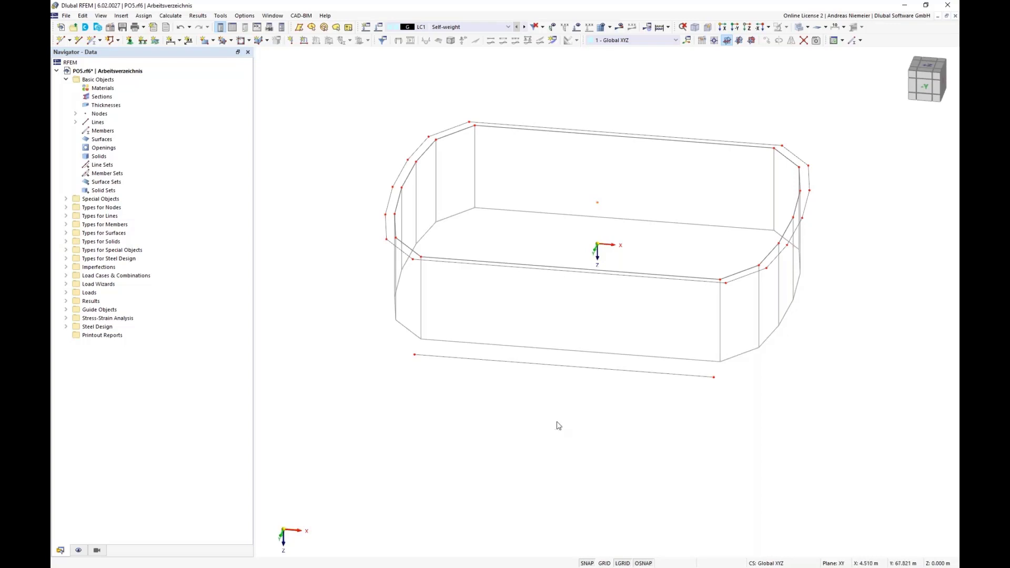
pyautogui.click(578, 371)
pyautogui.rightClick(578, 371)
pyautogui.moveTo(656, 119)
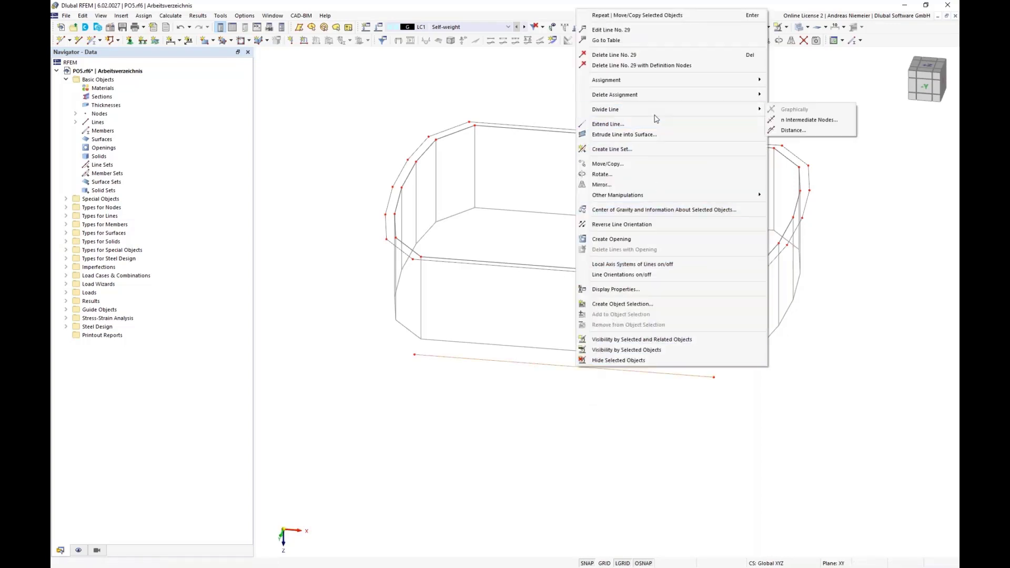
pyautogui.click(606, 126)
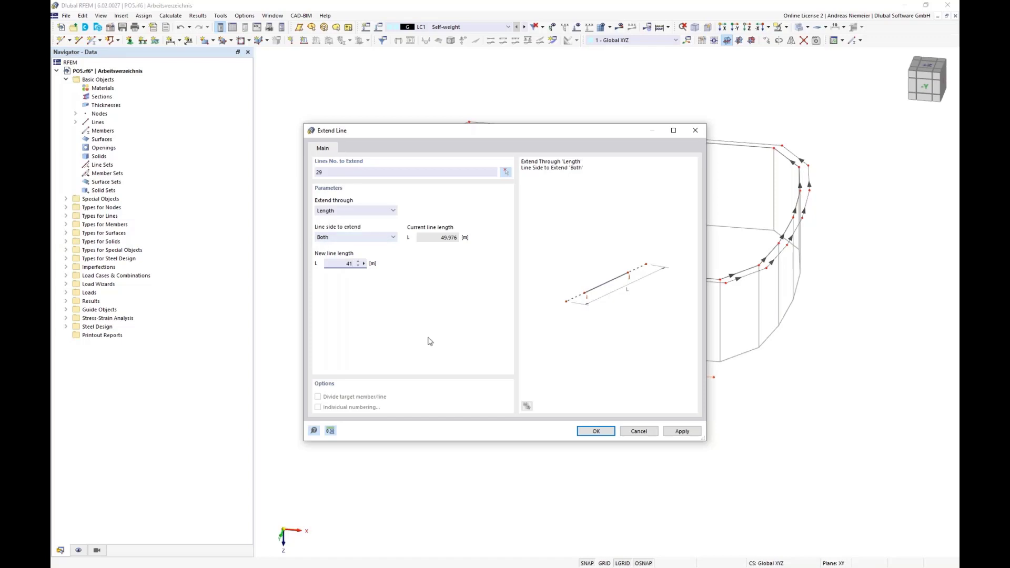
pyautogui.click(593, 432)
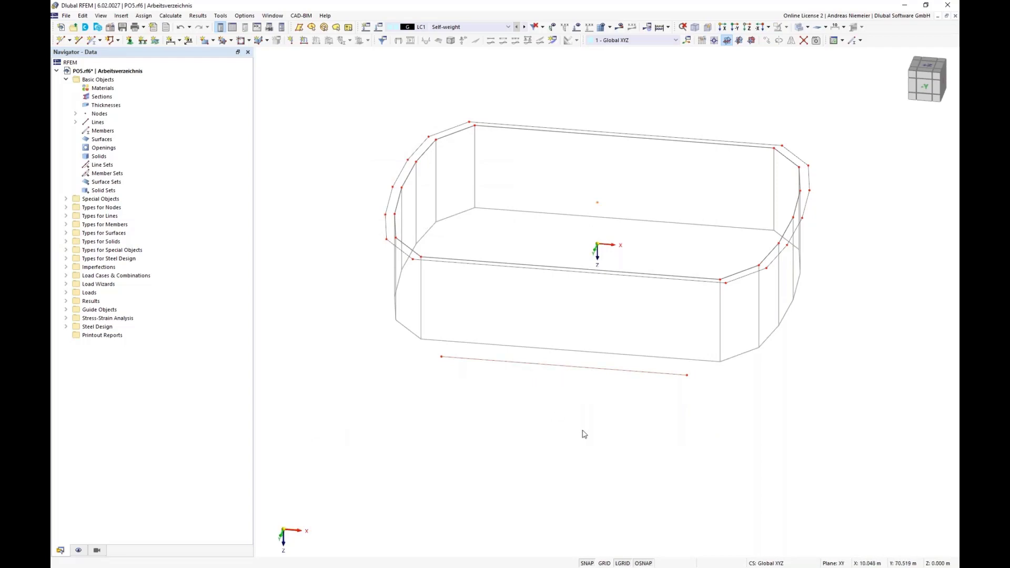
# Step: Divide the 41 m line by distance at 15 m from the line start, keeping the division dialog open
pyautogui.moveTo(580, 430); pyautogui.dragTo(460, 307, button='middle')
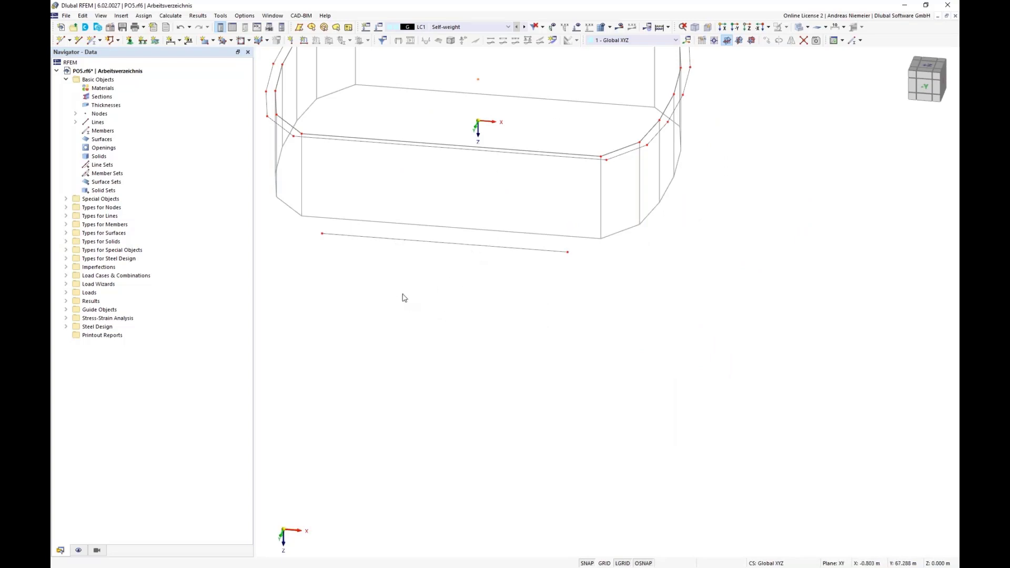
pyautogui.rightClick(393, 239)
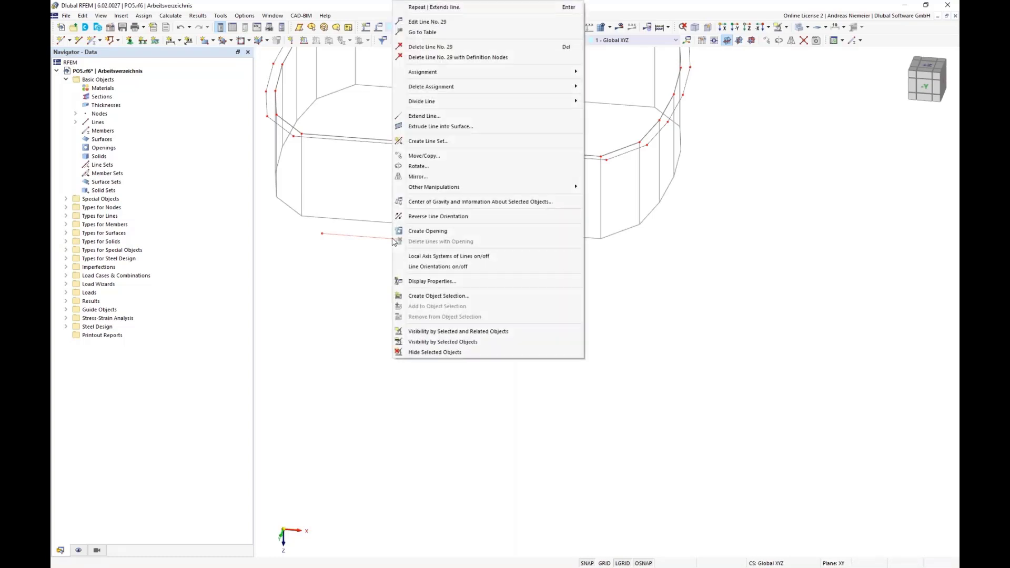
pyautogui.moveTo(547, 101)
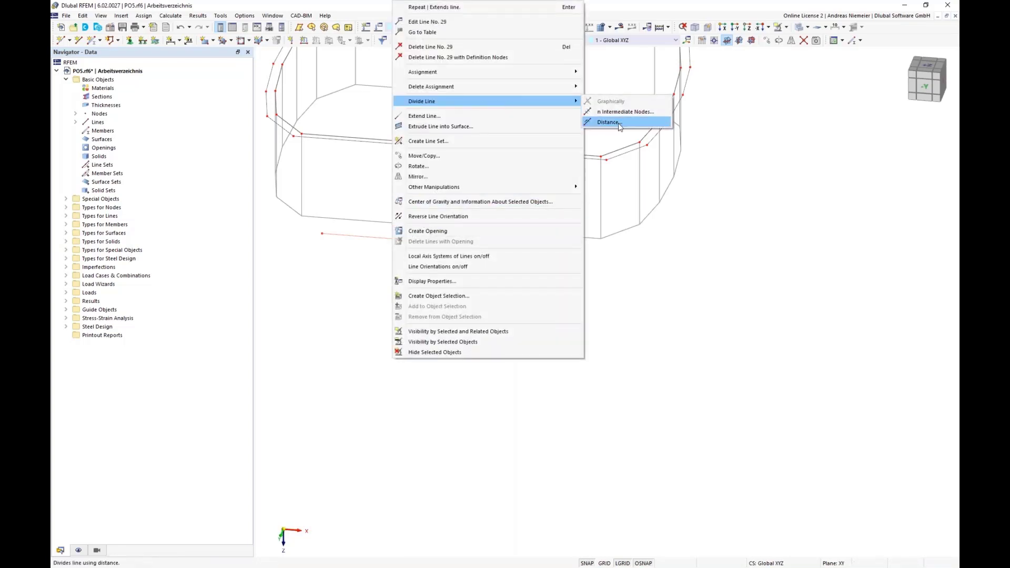
pyautogui.click(608, 122)
pyautogui.moveTo(509, 132); pyautogui.dragTo(733, 174)
pyautogui.doubleClick(605, 239)
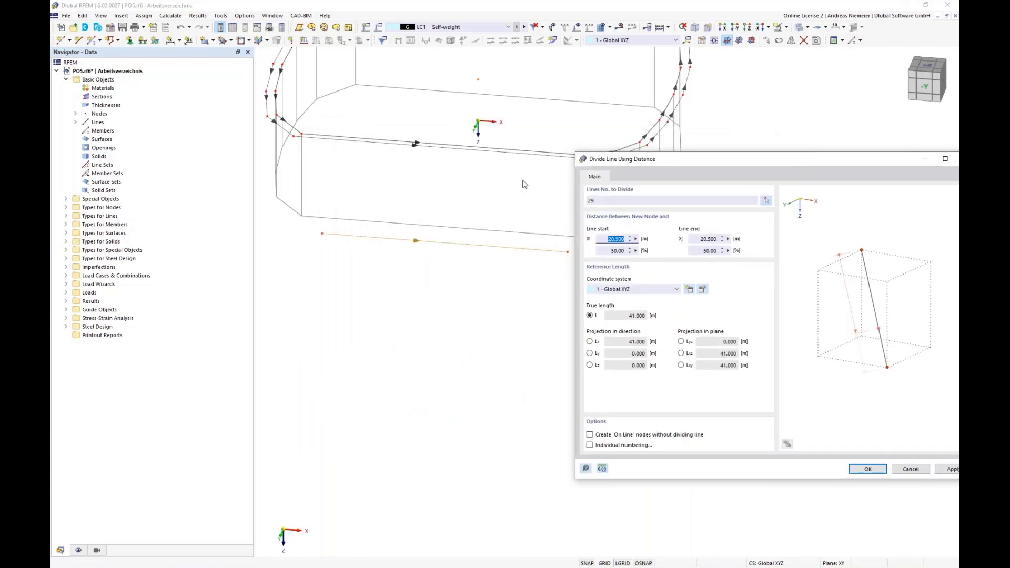
pyautogui.write('15')
pyautogui.click(948, 469)
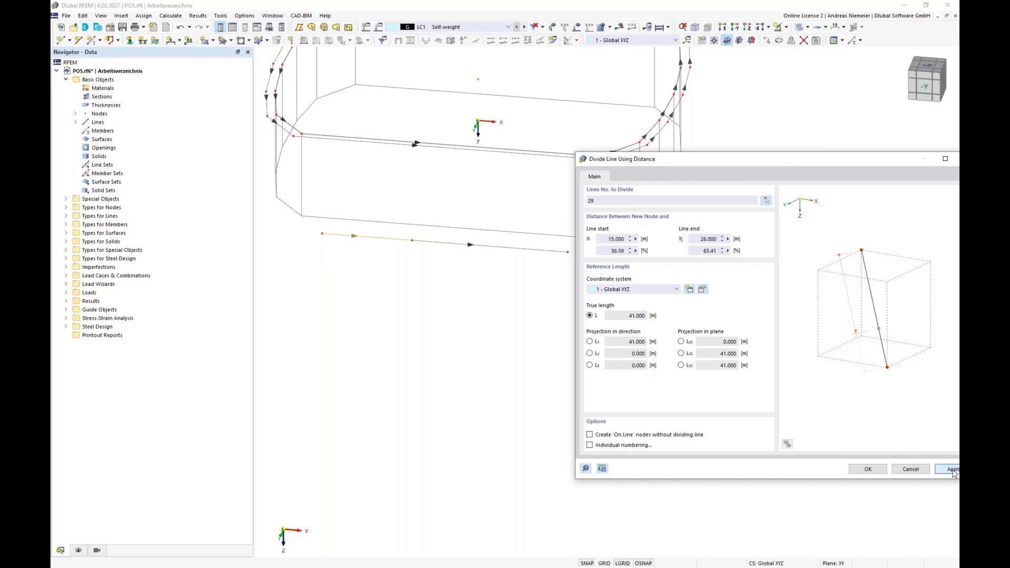
# Step: Divide the remaining 26 m segment of the ground line at 15 m from its line end
pyautogui.click(766, 201)
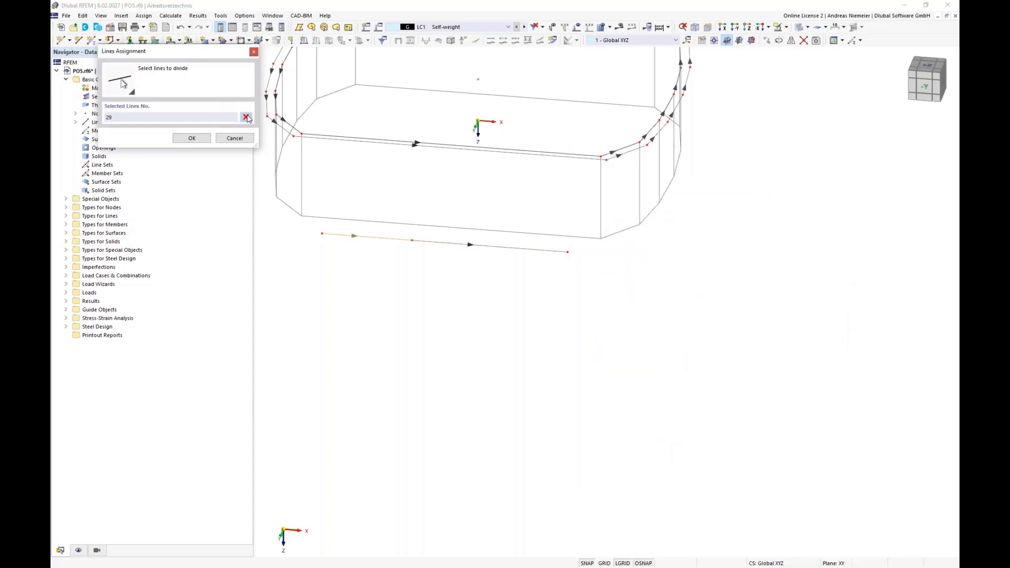
pyautogui.click(512, 250)
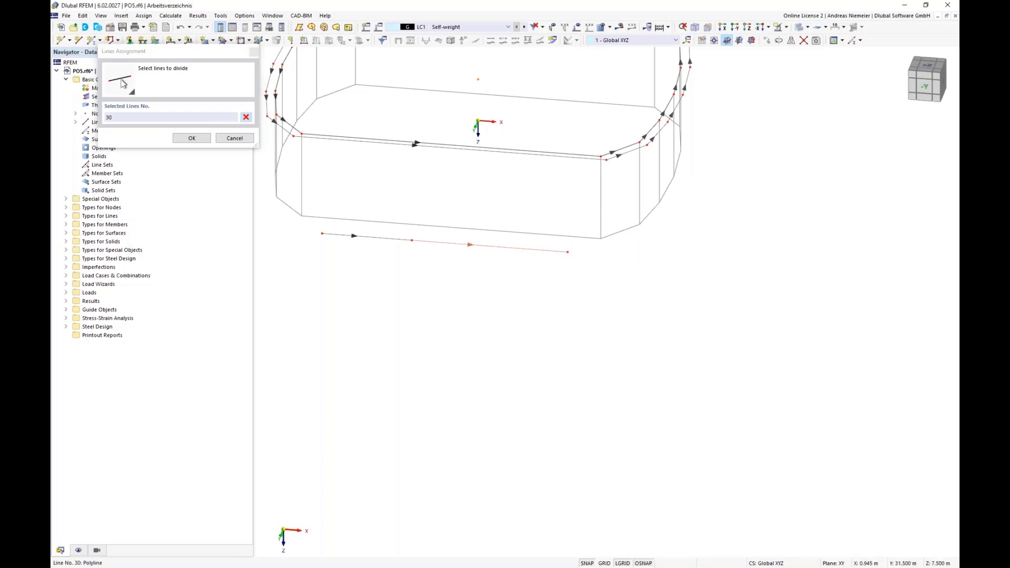
pyautogui.click(191, 138)
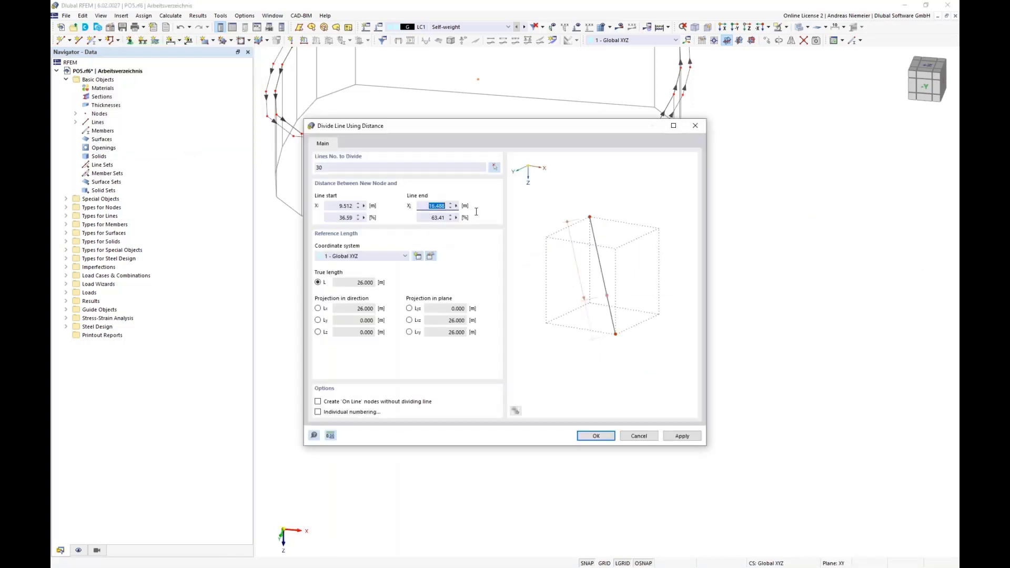
pyautogui.write('15')
pyautogui.click(595, 436)
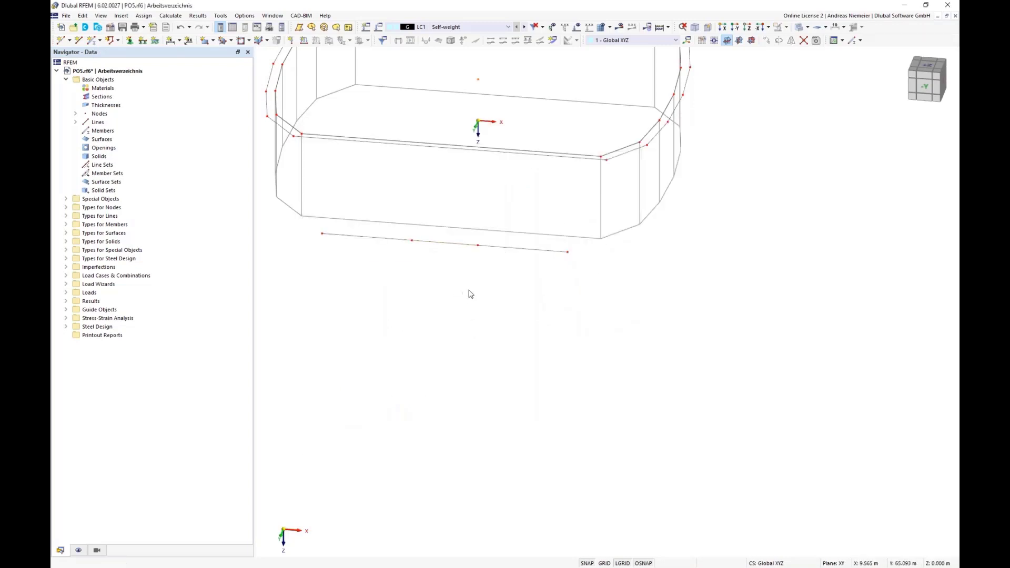
# Step: Delete all three segments of the divided ground line, keeping its four nodes
pyautogui.moveTo(397, 262)
pyautogui.keyDown('ctrl'); pyautogui.mouseDown(button='middle')
pyautogui.moveTo(397, 275)
pyautogui.moveTo(384, 269)
pyautogui.mouseUp(button='middle'); pyautogui.keyUp('ctrl')
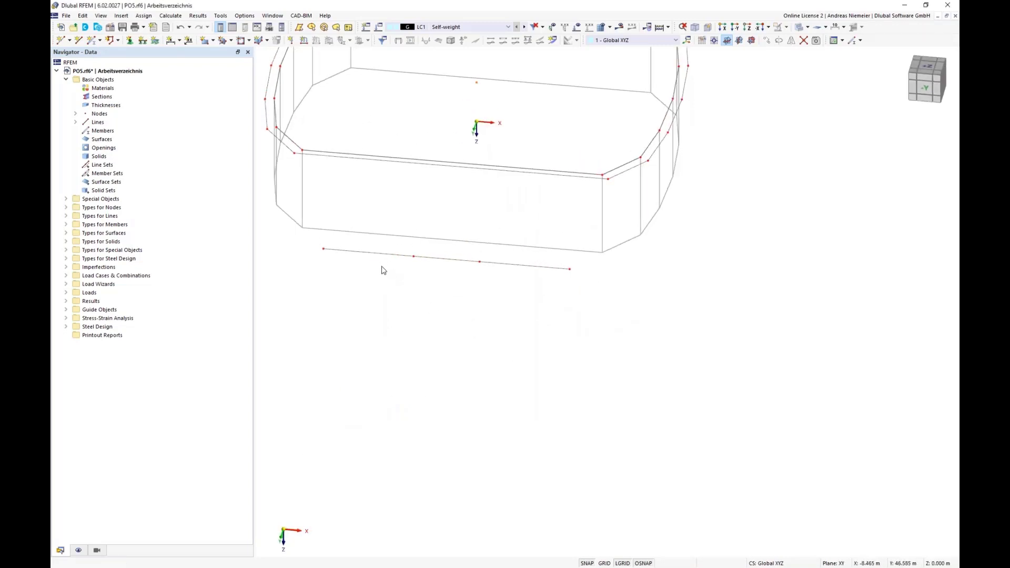
pyautogui.click(376, 256)
pyautogui.press('Delete')
pyautogui.press('Delete')
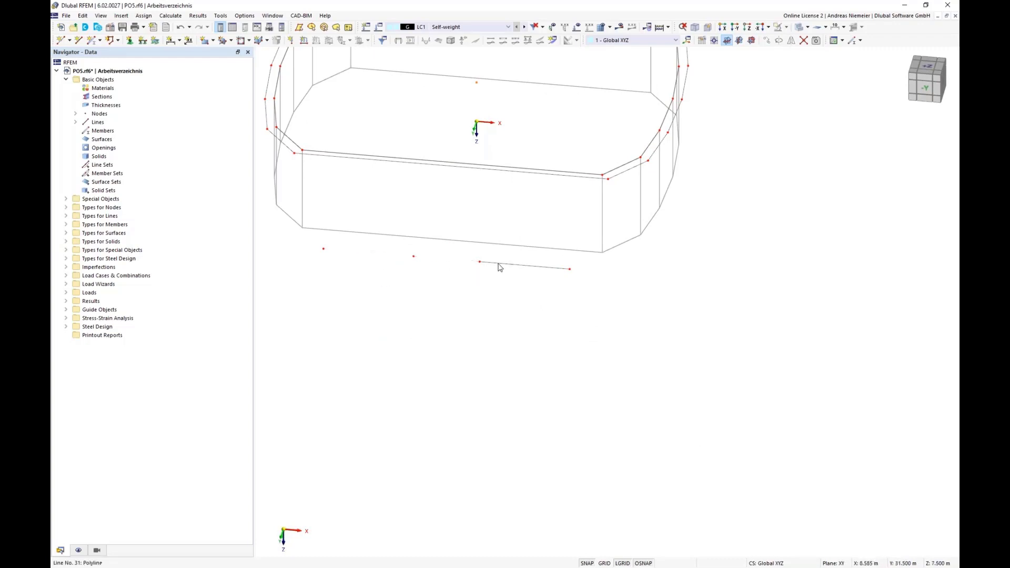
pyautogui.click(498, 264)
pyautogui.press('Delete')
# Step: Mirror the four ground nodes as a copy about the XZ plane through point 0, 0, 0
pyautogui.moveTo(508, 316); pyautogui.dragTo(476, 298, button='middle')
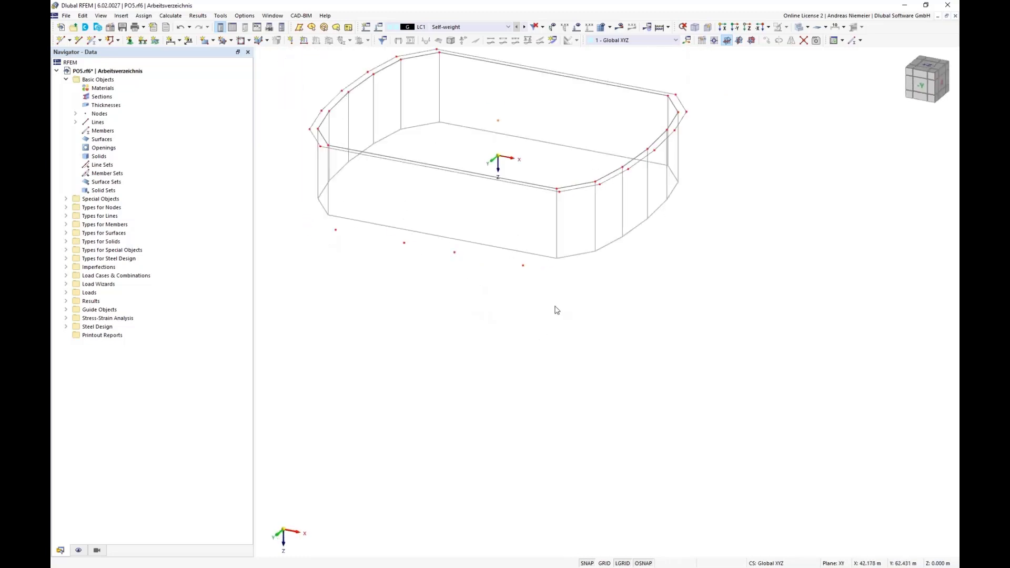
pyautogui.moveTo(569, 293); pyautogui.dragTo(449, 276, button='middle')
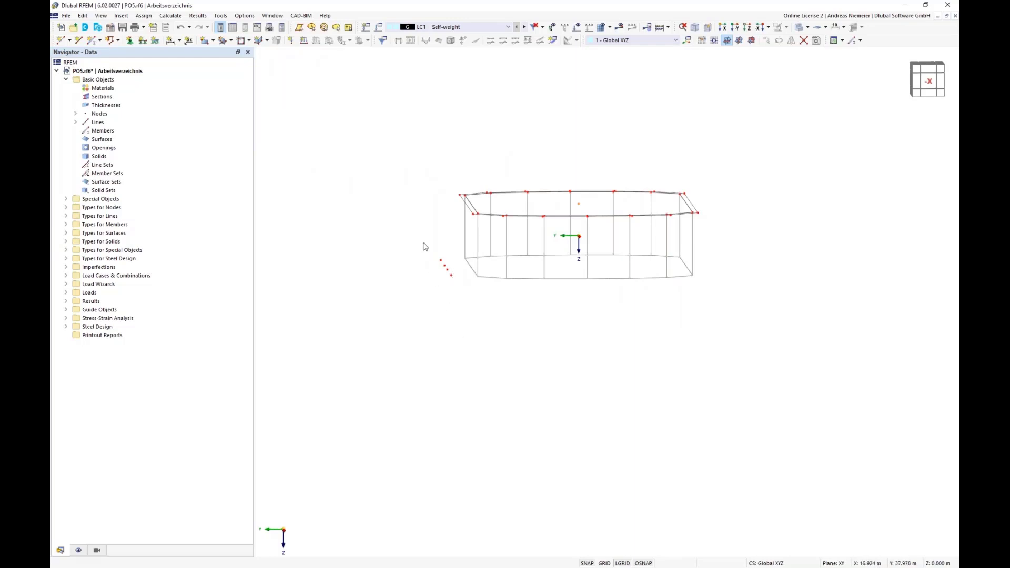
pyautogui.click(791, 40)
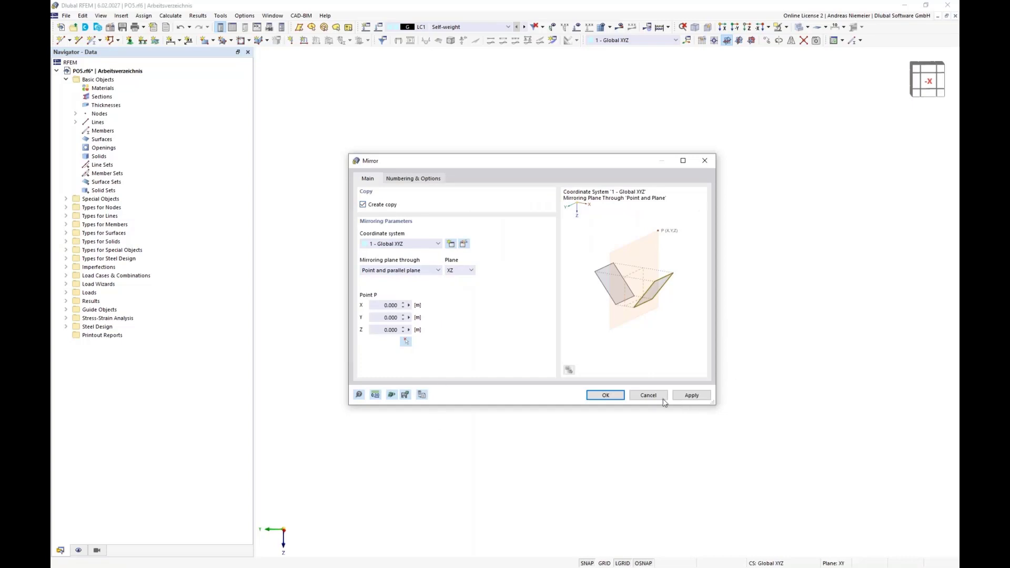
pyautogui.click(451, 271)
pyautogui.click(456, 295)
pyautogui.click(605, 396)
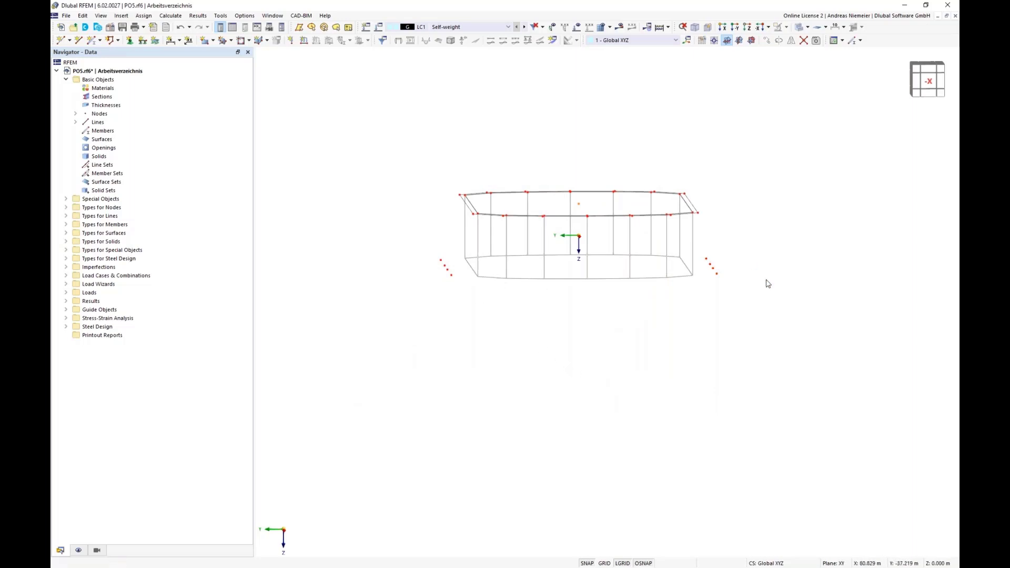
# Step: Place the work plane origin on the ground node at X 5.5 m, Y 31.5 m, Z 7.5 m and activate the YZ work plane
pyautogui.keyDown('ctrl'); pyautogui.moveTo(463, 343); pyautogui.dragTo(497, 349, button='middle'); pyautogui.keyUp('ctrl')
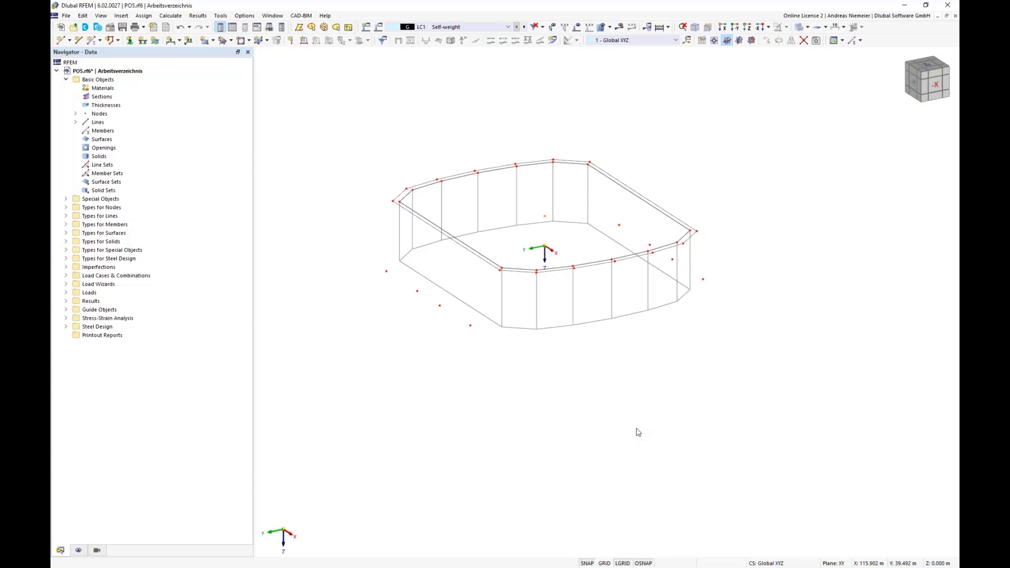
pyautogui.click(938, 86)
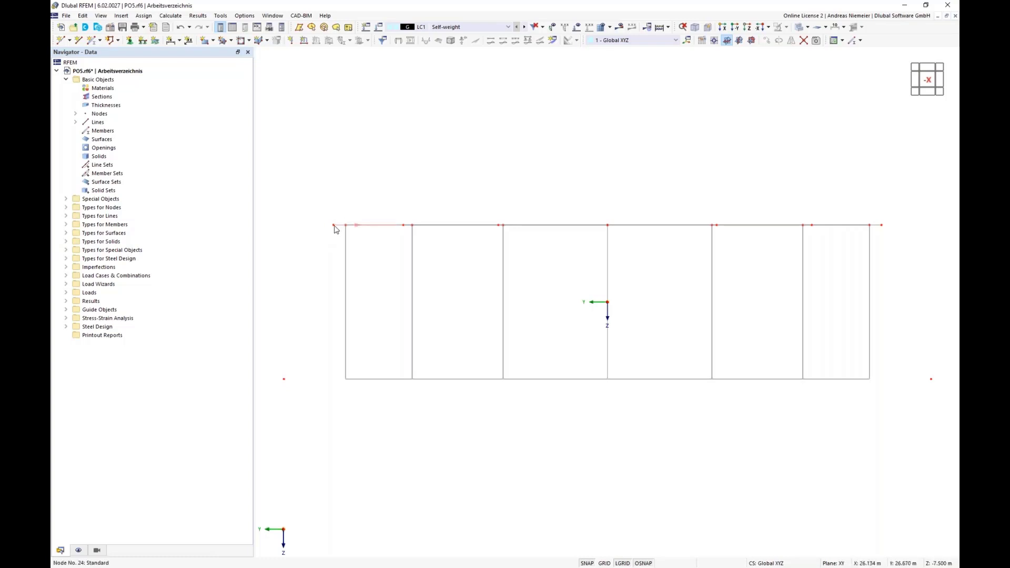
pyautogui.moveTo(336, 229)
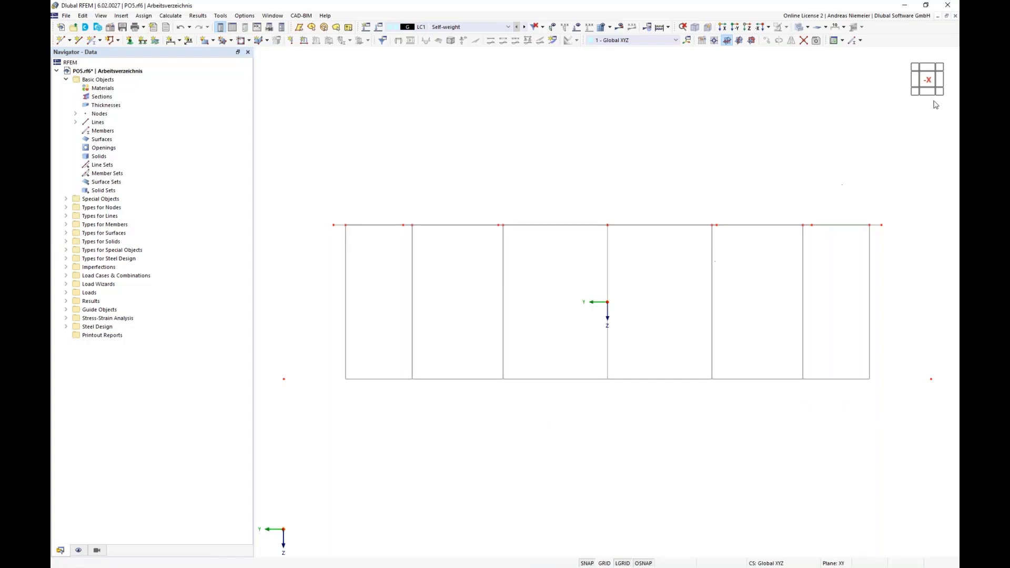
pyautogui.click(913, 83)
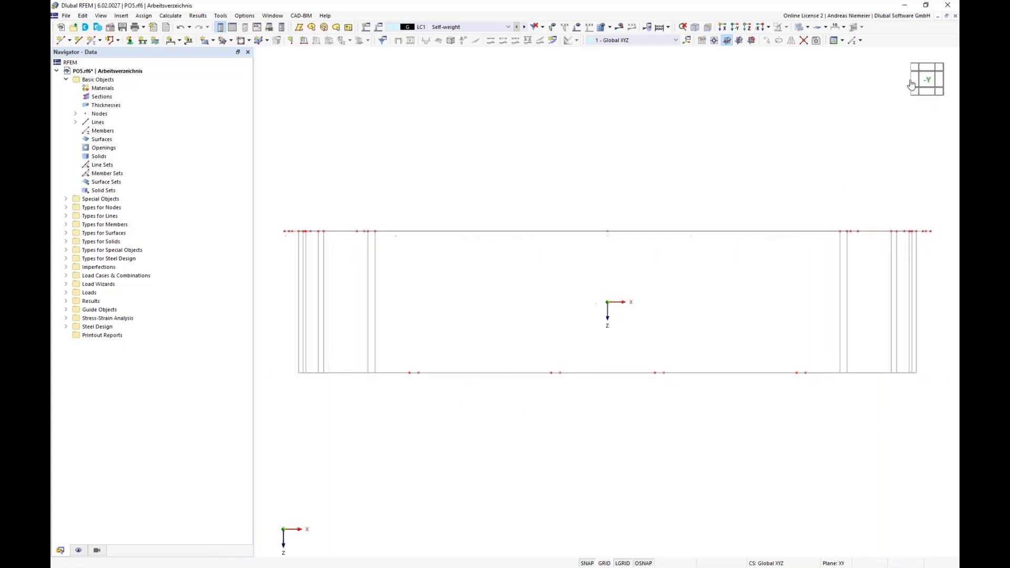
pyautogui.scroll(-1, 526, 213)
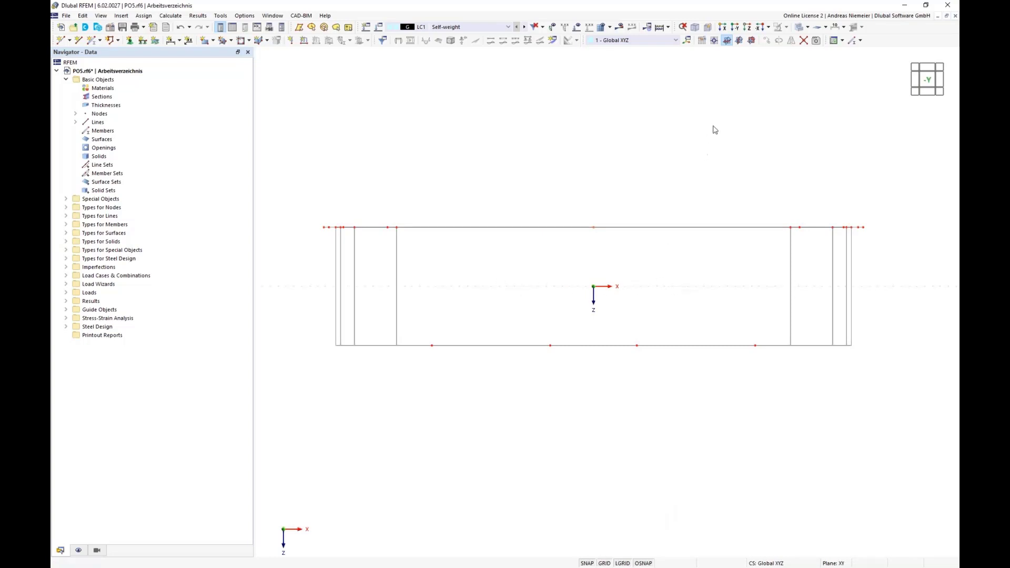
pyautogui.click(714, 40)
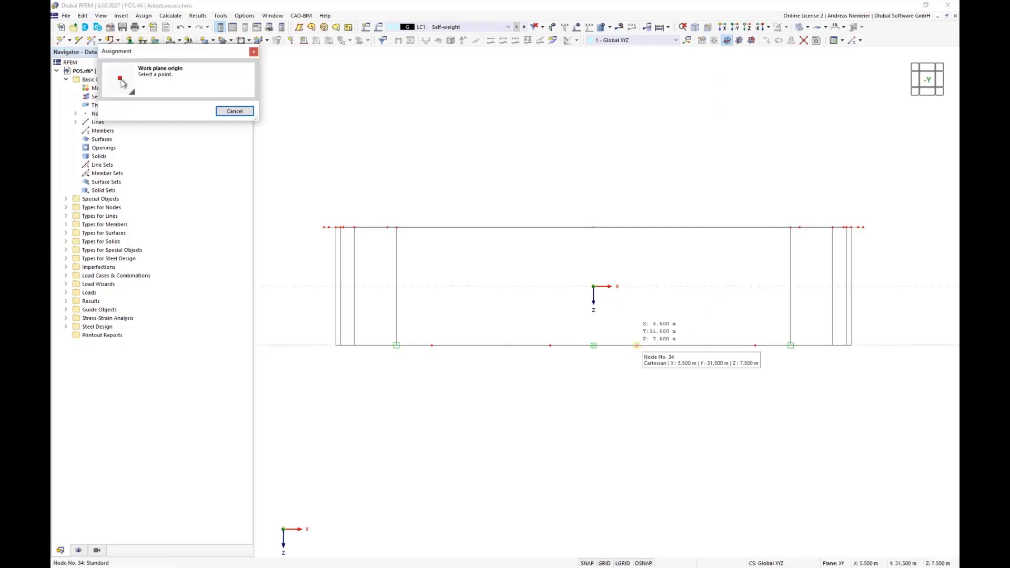
pyautogui.click(637, 346)
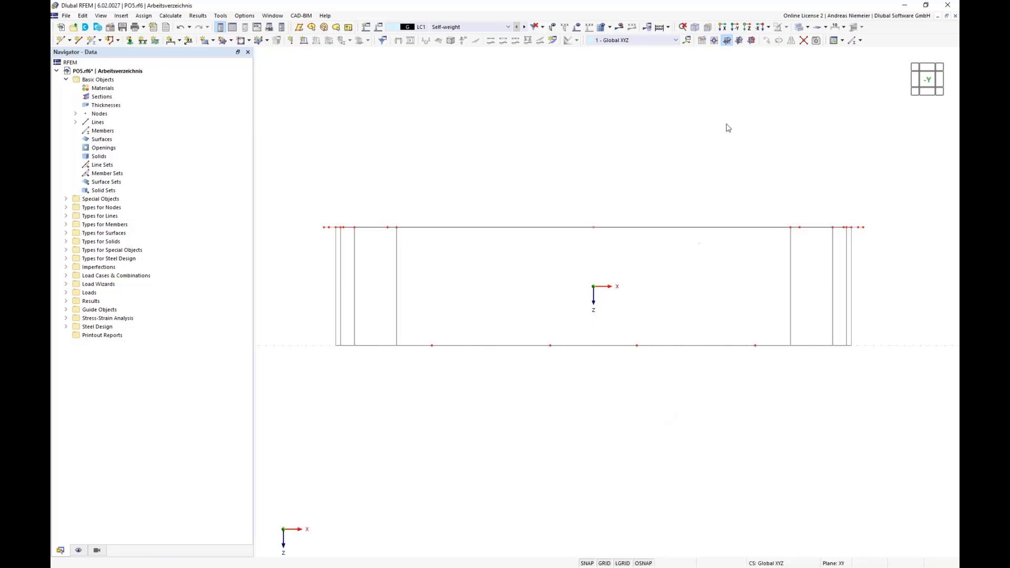
pyautogui.click(740, 41)
# Step: Draw a rectangular surface with stiffness type Without Thickness in the YZ work plane, large enough to enclose the building's cross-section and the ground nodes
pyautogui.keyDown('ctrl'); pyautogui.moveTo(712, 276); pyautogui.dragTo(599, 276, button='middle'); pyautogui.keyUp('ctrl')
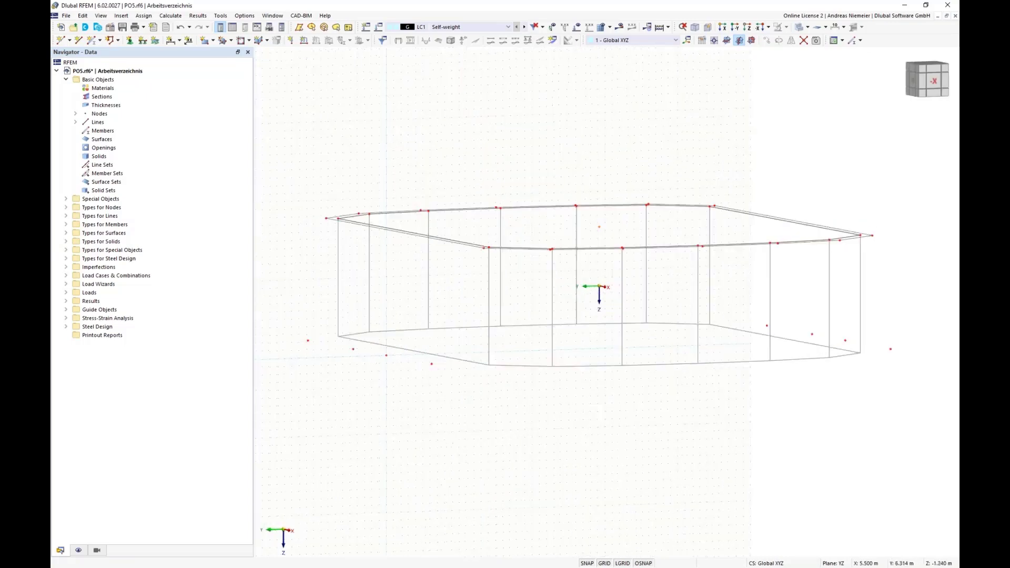
pyautogui.scroll(-6, 575, 276)
pyautogui.keyDown('ctrl'); pyautogui.moveTo(599, 314); pyautogui.dragTo(583, 306, button='middle'); pyautogui.keyUp('ctrl')
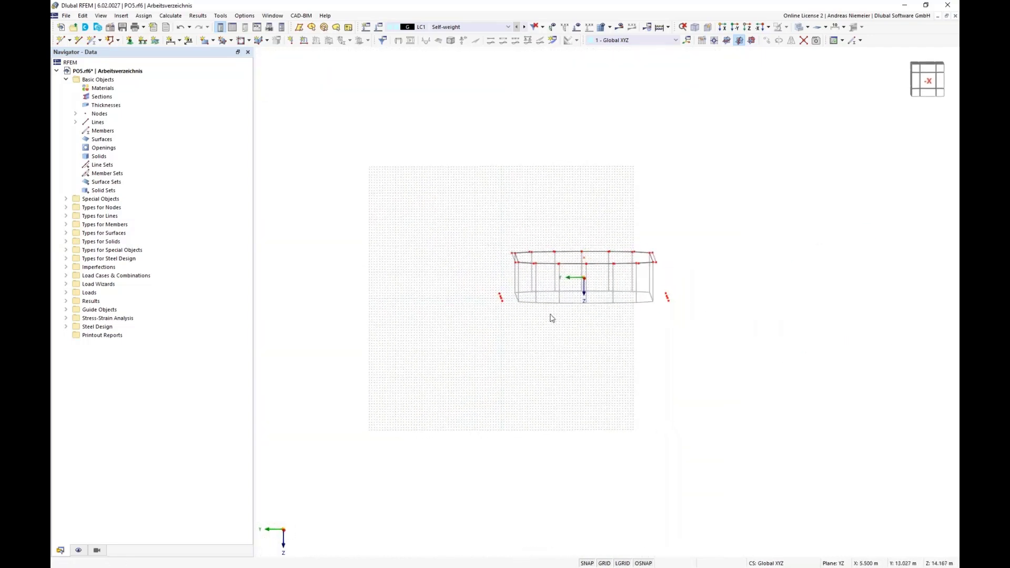
pyautogui.click(214, 41)
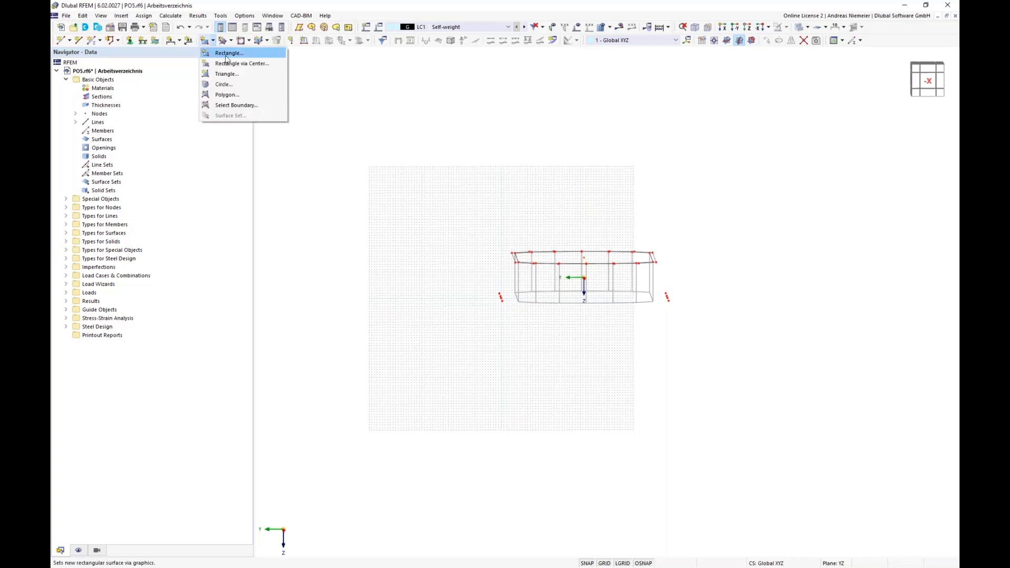
pyautogui.click(228, 55)
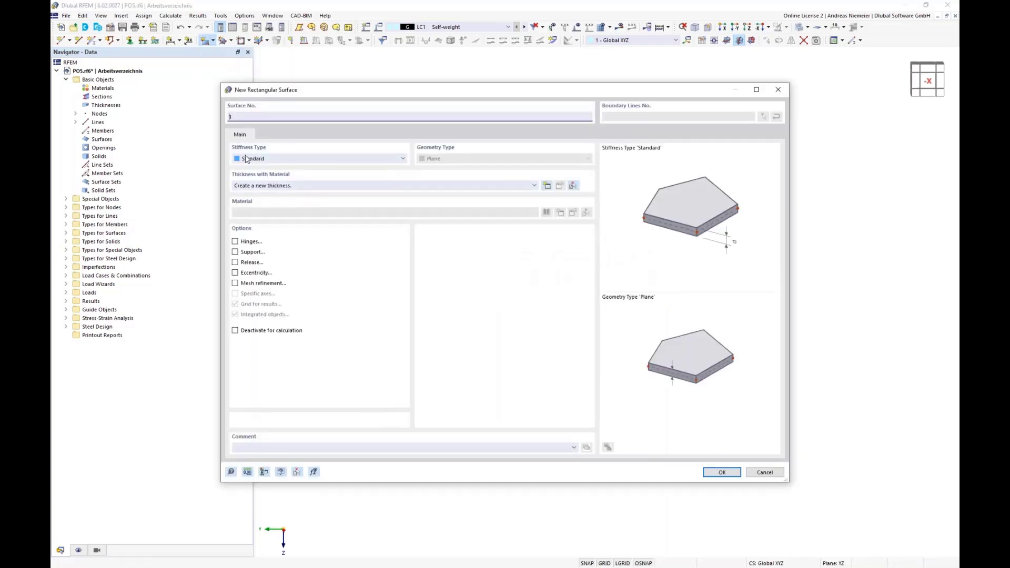
pyautogui.click(295, 160)
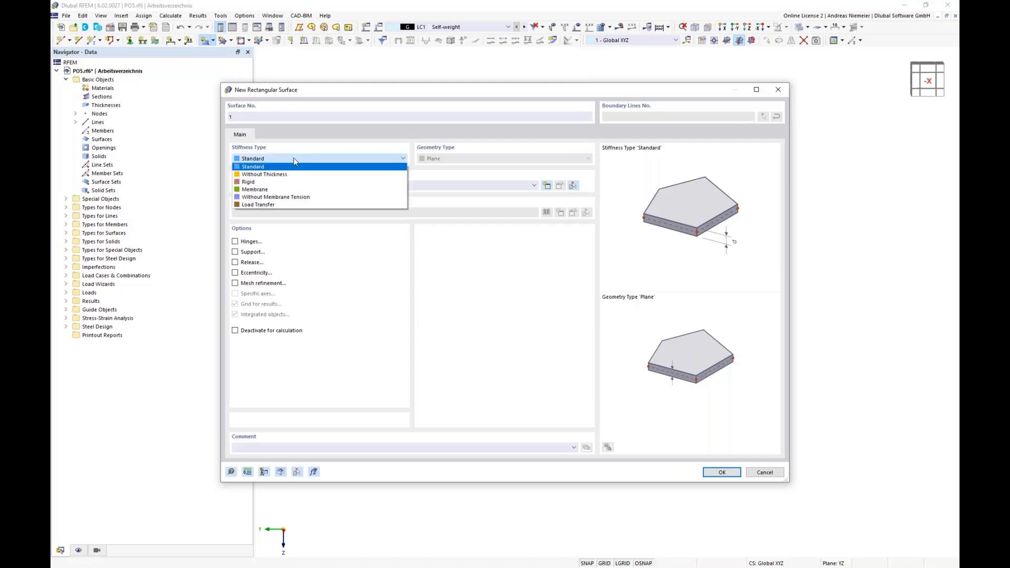
pyautogui.click(281, 174)
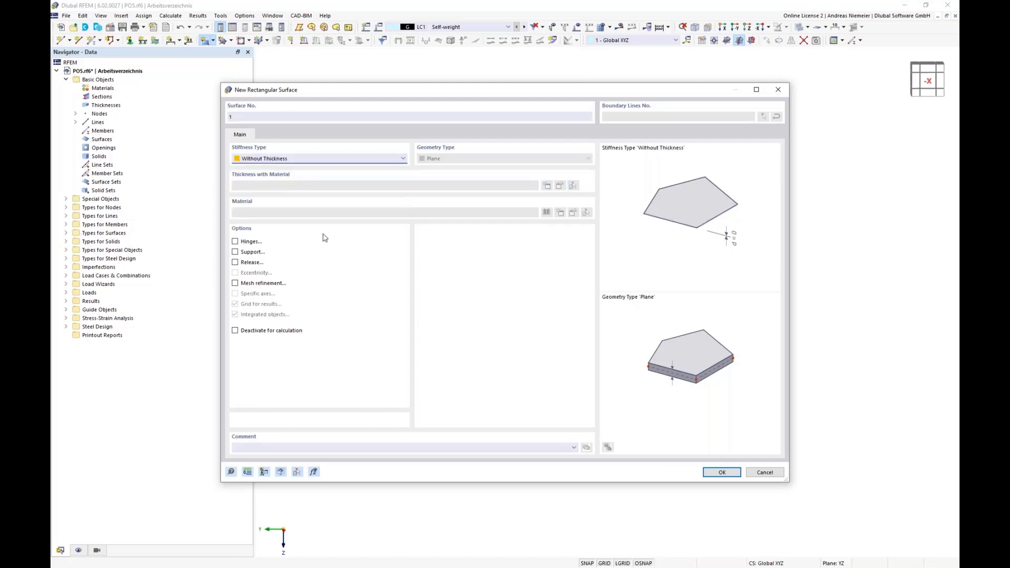
pyautogui.click(714, 473)
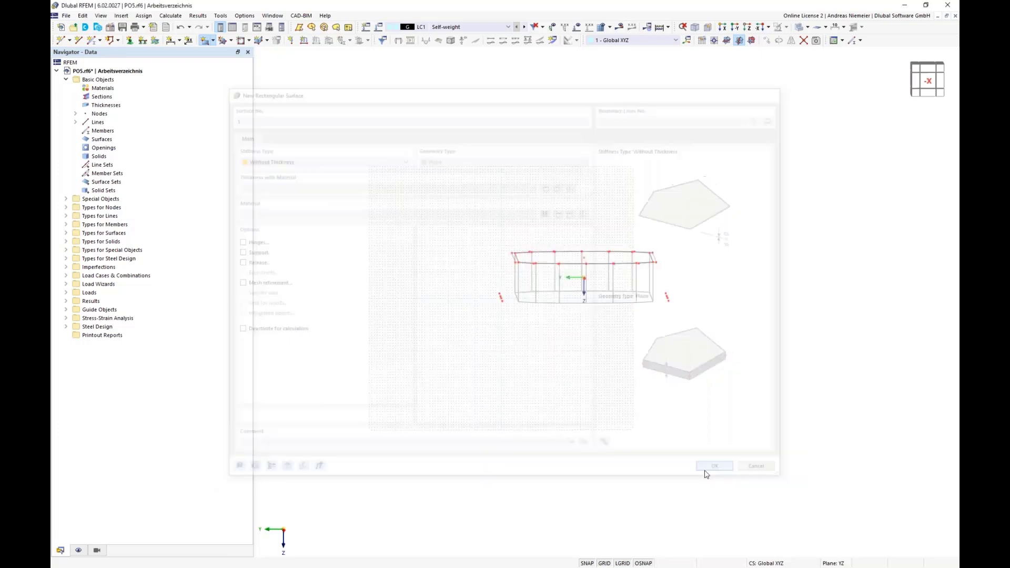
pyautogui.click(483, 243)
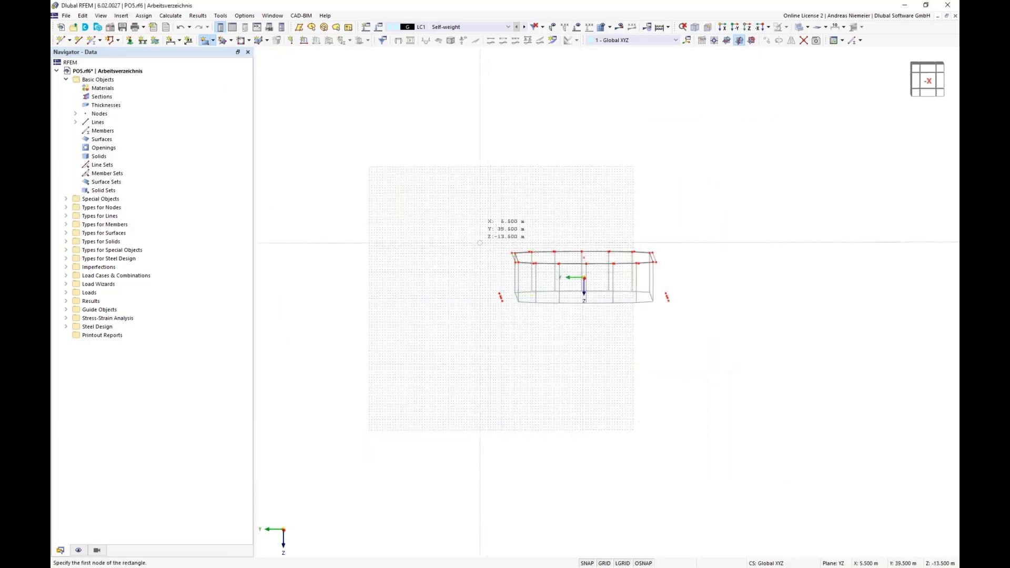
pyautogui.click(702, 317)
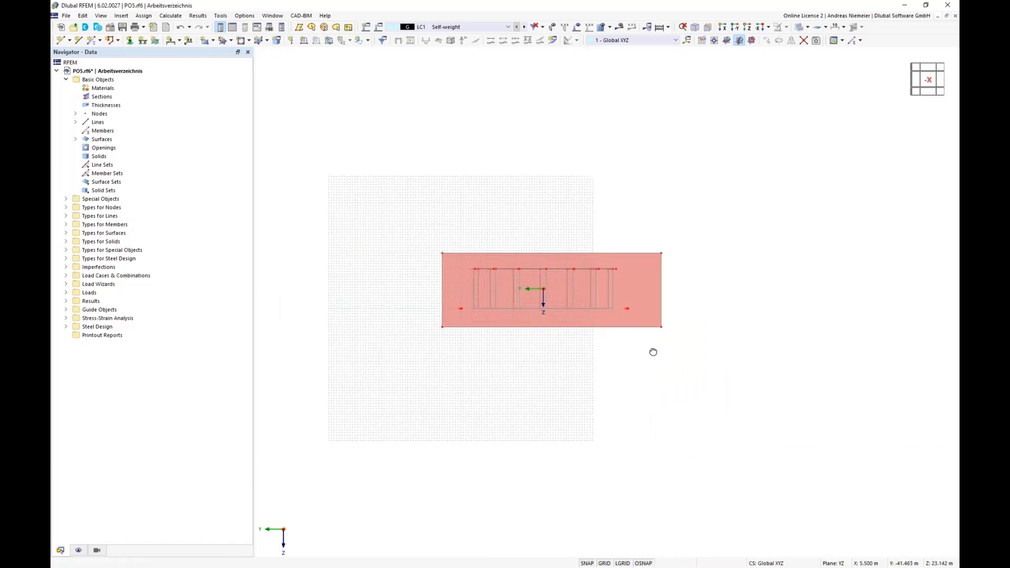
# Step: Connect the auxiliary surface with the outer outline lines on both long sides to create intersection nodes
pyautogui.scroll(3, 621, 268)
pyautogui.scroll(5, 600, 276)
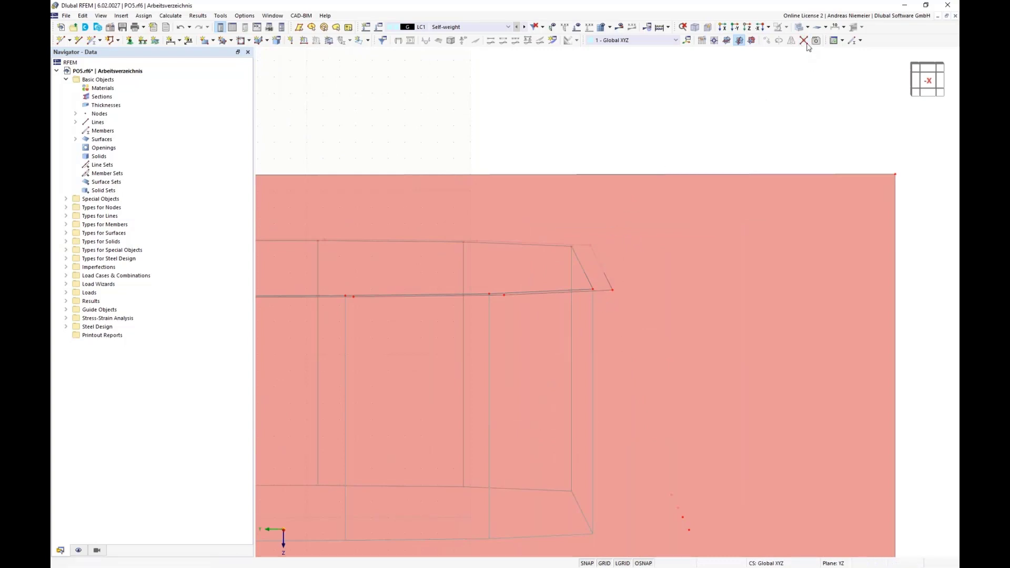
pyautogui.moveTo(666, 127); pyautogui.dragTo(596, 304)
pyautogui.scroll(-5, 757, 326)
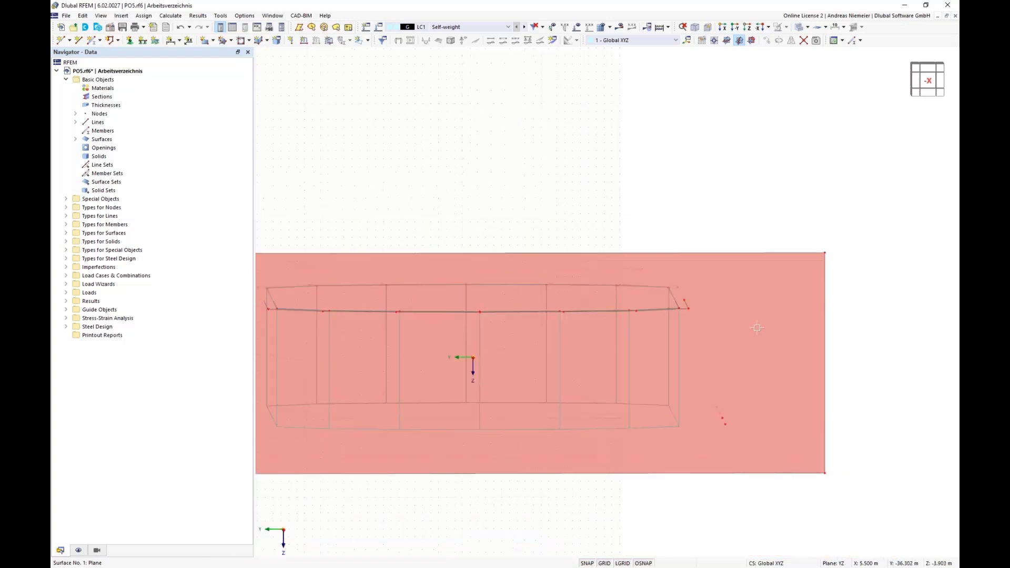
pyautogui.scroll(1, 335, 302)
pyautogui.scroll(3, 334, 302)
pyautogui.moveTo(366, 185); pyautogui.dragTo(347, 331)
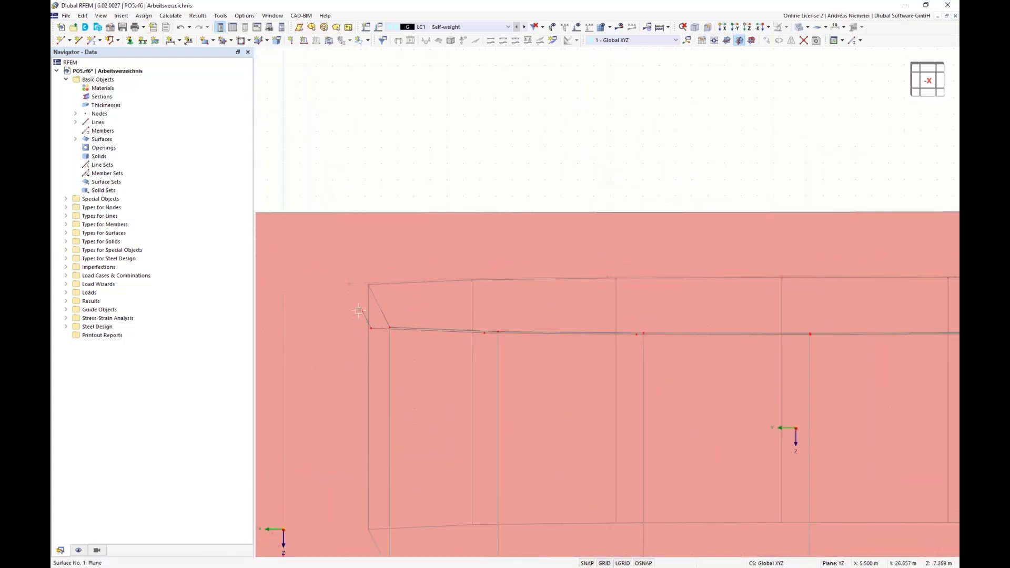
pyautogui.scroll(-4, 358, 311)
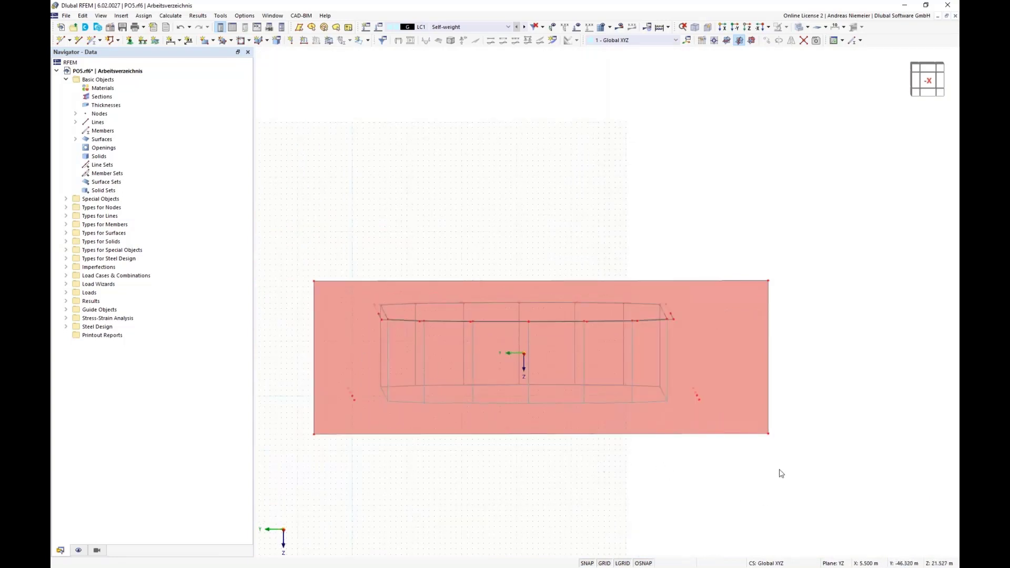
# Step: Delete the auxiliary rectangular surface together with its boundary lines and corner nodes
pyautogui.moveTo(787, 475); pyautogui.dragTo(757, 273)
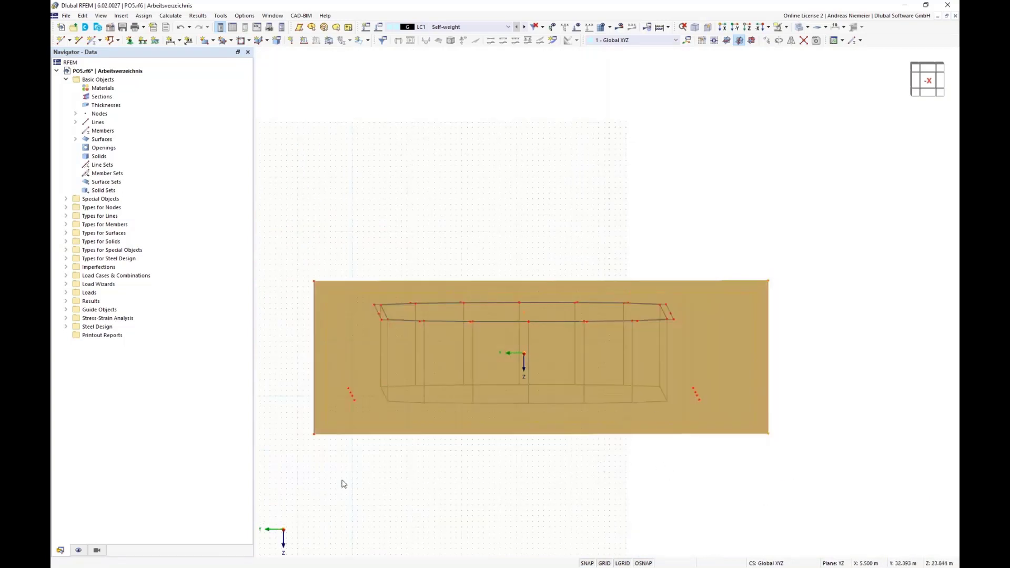
pyautogui.moveTo(320, 452); pyautogui.dragTo(272, 271)
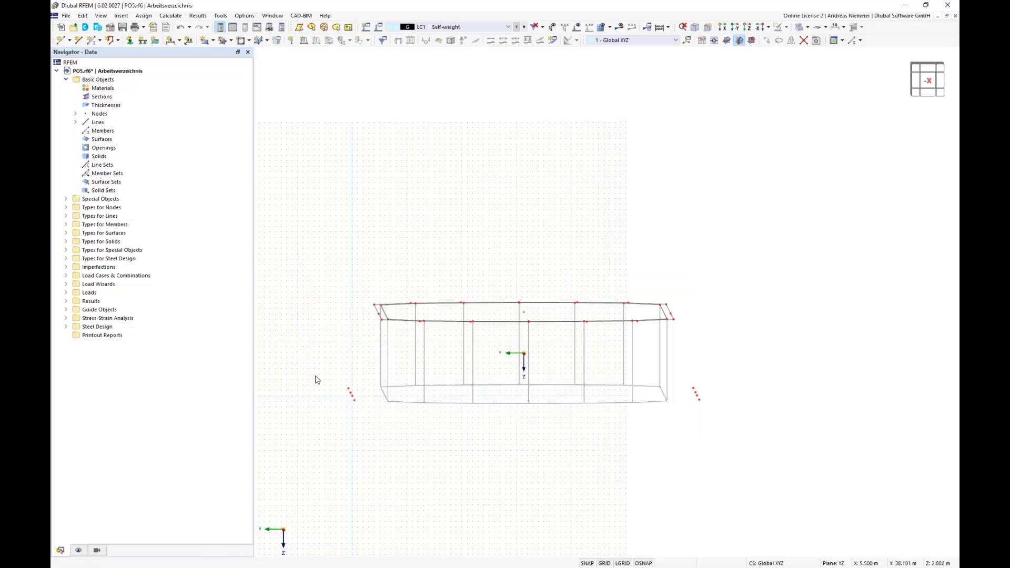
# Step: Draw an arc from the ground node at Y 31.5 m through the near outline intersection node to the opposite ground node at Y -31.5 m
pyautogui.keyDown('ctrl'); pyautogui.moveTo(323, 405); pyautogui.dragTo(360, 362, button='middle'); pyautogui.keyUp('ctrl')
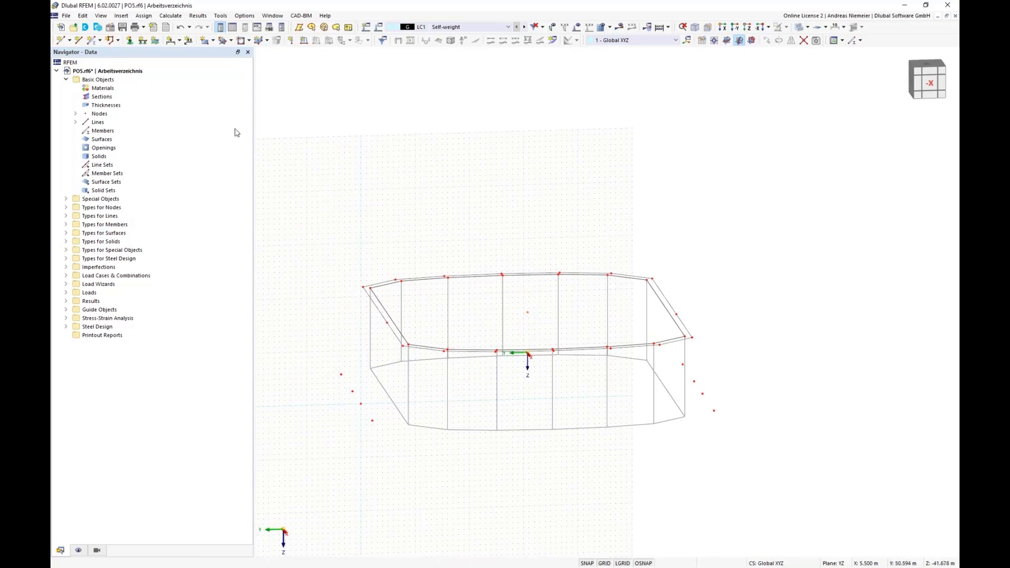
pyautogui.click(118, 41)
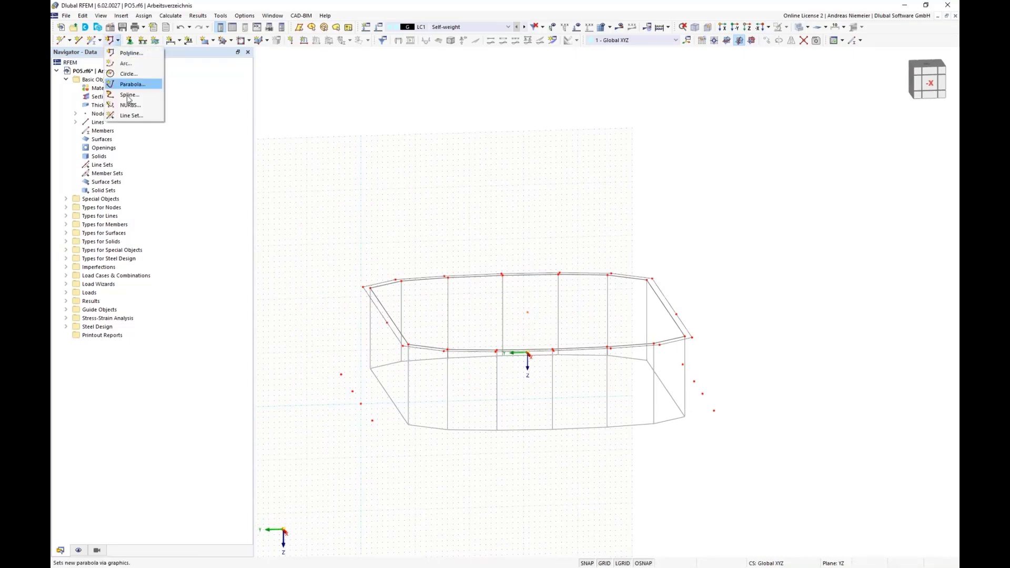
pyautogui.click(126, 64)
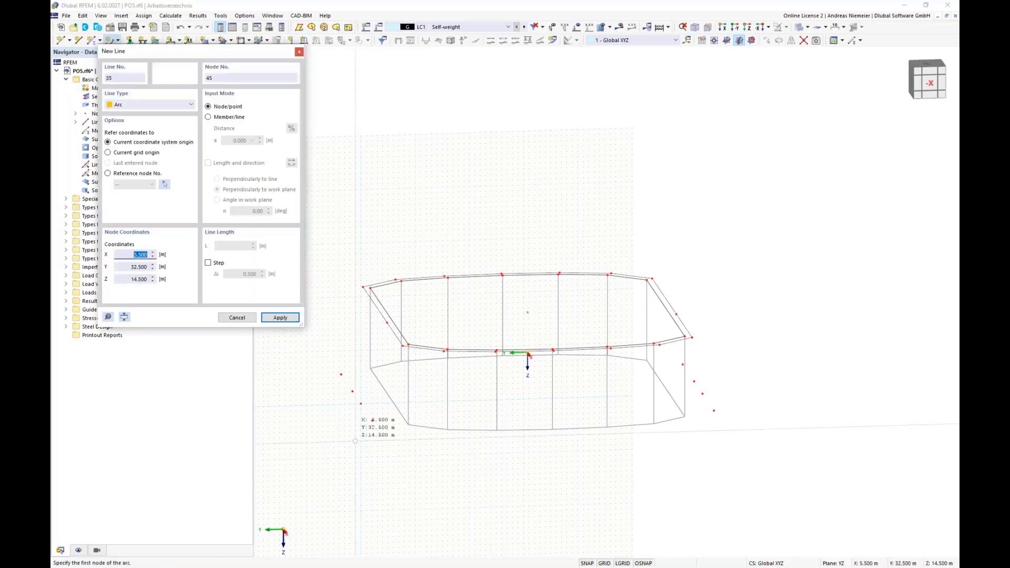
pyautogui.click(361, 404)
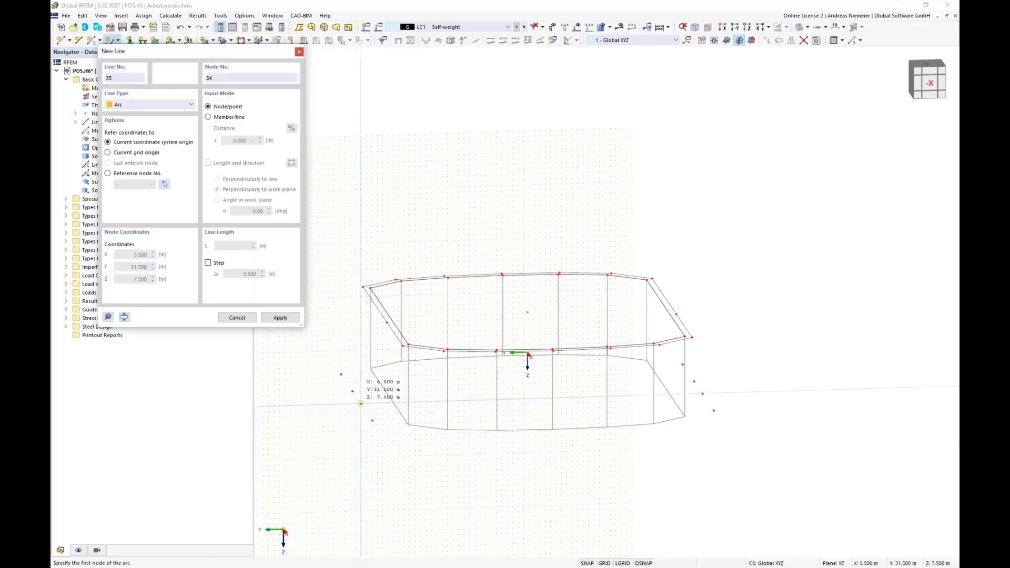
pyautogui.click(386, 323)
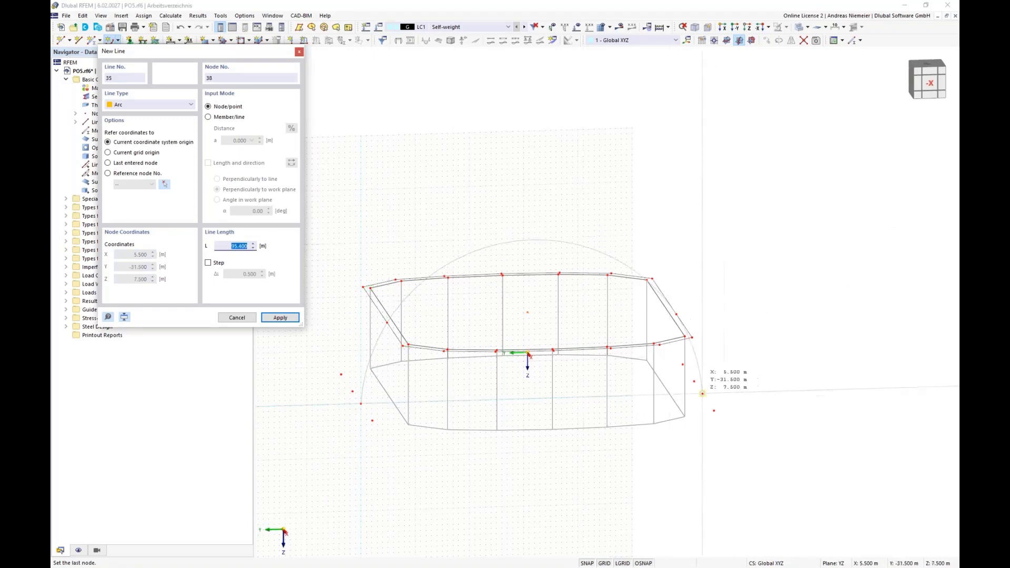
pyautogui.click(703, 393)
pyautogui.press('Escape')
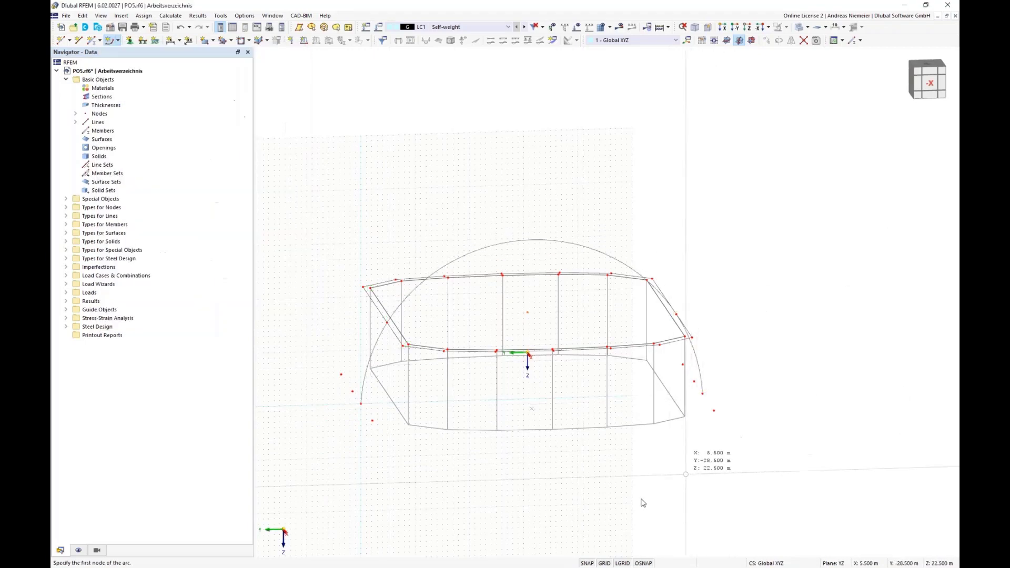
# Step: Divide the upper arc segment between the two outline nodes using 5 intermediate nodes
pyautogui.click(929, 82)
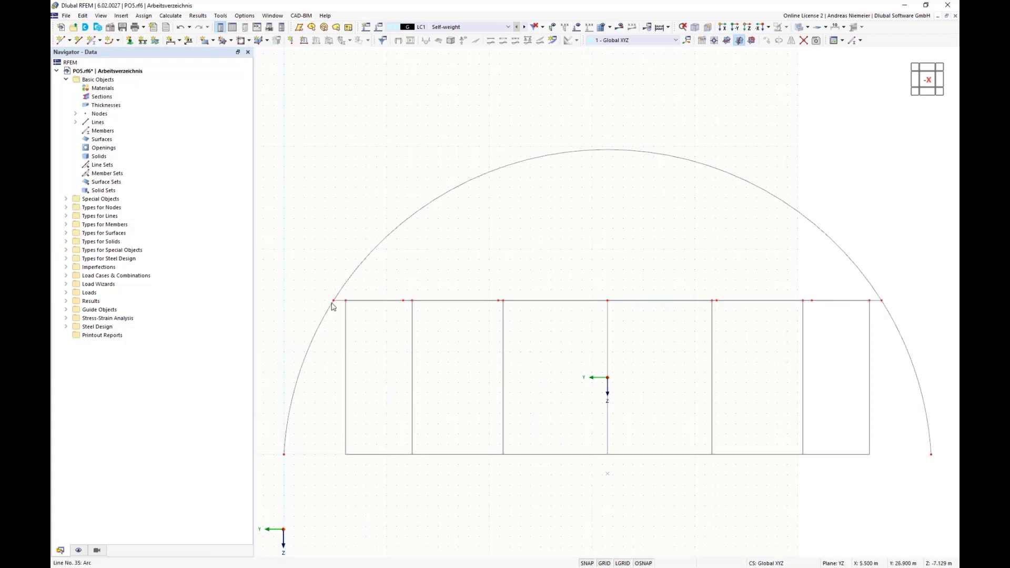
pyautogui.scroll(-3, 393, 479)
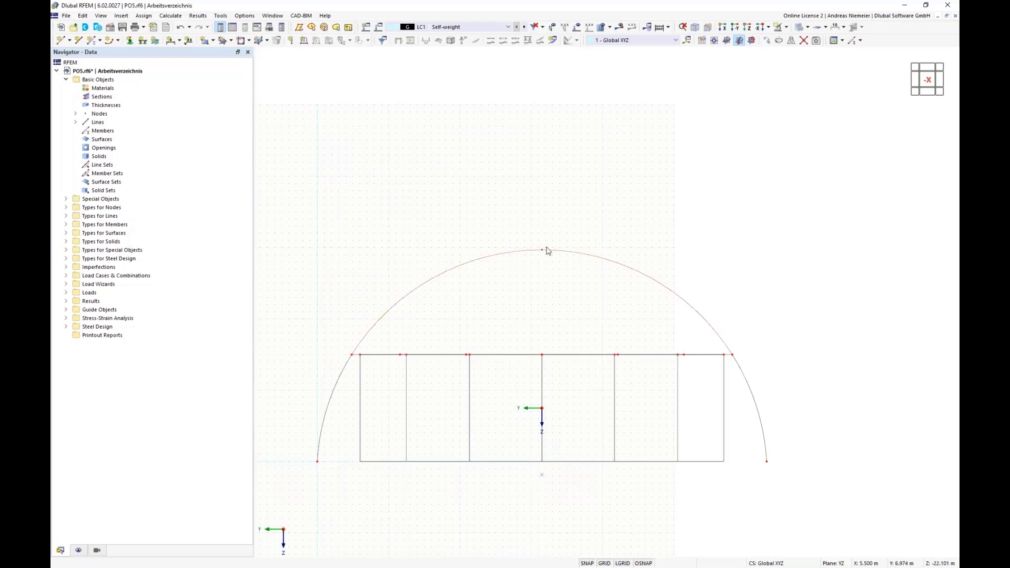
pyautogui.rightClick(420, 288)
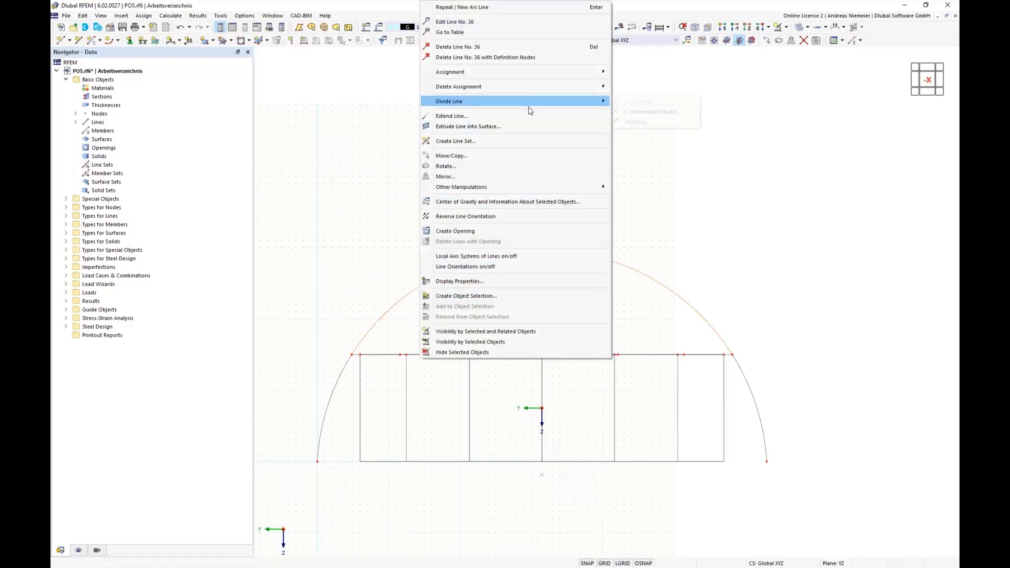
pyautogui.moveTo(526, 101)
pyautogui.click(657, 113)
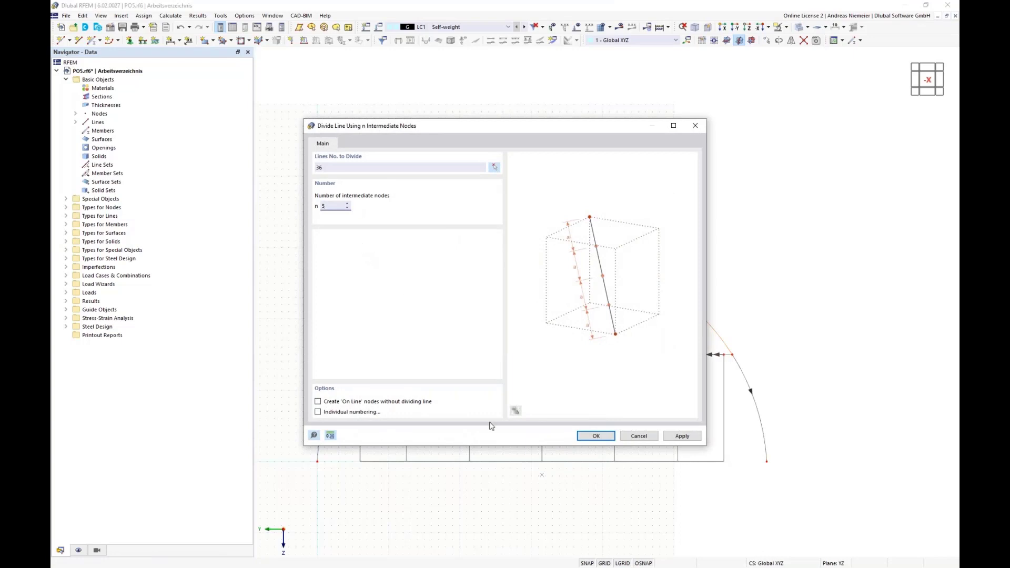
pyautogui.click(594, 436)
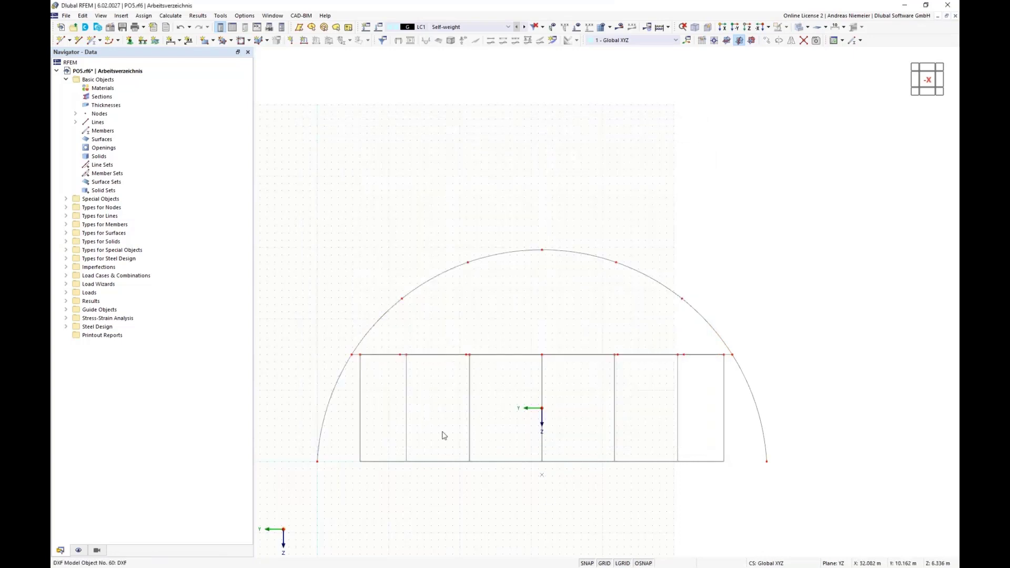
# Step: Delete all lines of the arc while keeping its nodes, and turn off the work plane grid display
pyautogui.scroll(-2, 369, 389)
pyautogui.keyDown('ctrl'); pyautogui.moveTo(396, 462); pyautogui.dragTo(559, 463, button='middle'); pyautogui.keyUp('ctrl')
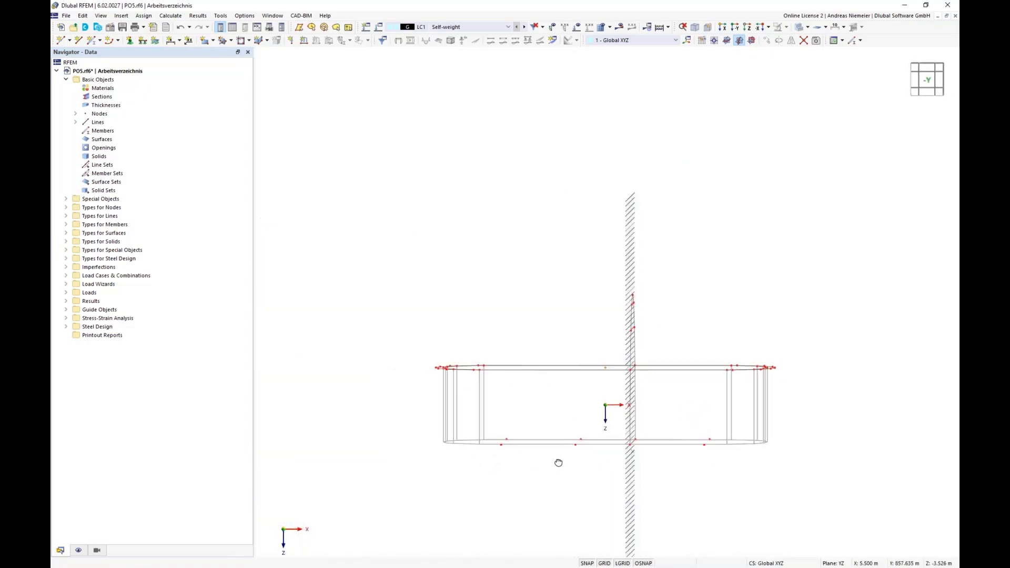
pyautogui.moveTo(624, 274); pyautogui.dragTo(654, 475)
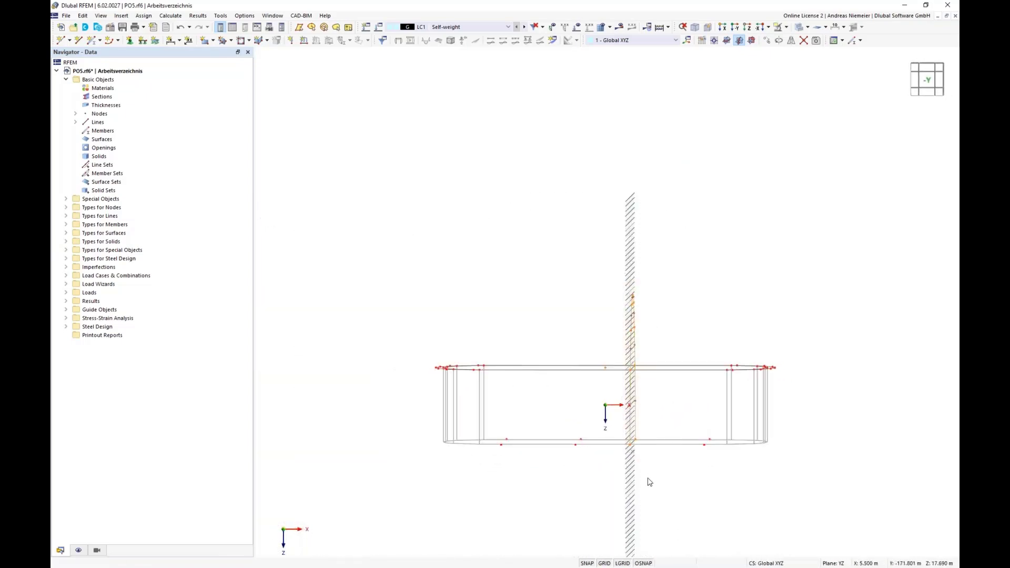
pyautogui.rightClick(637, 423)
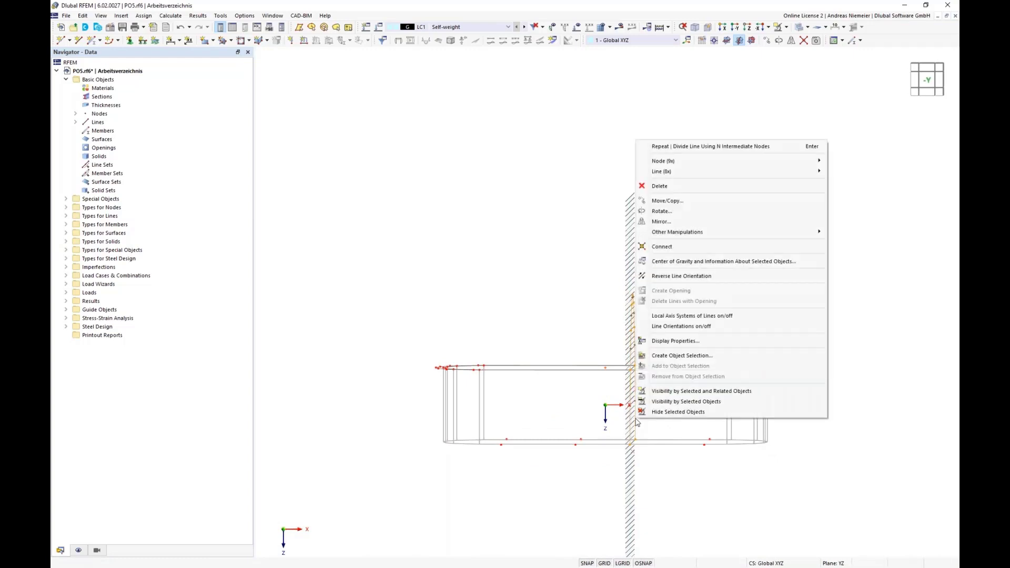
pyautogui.moveTo(692, 175)
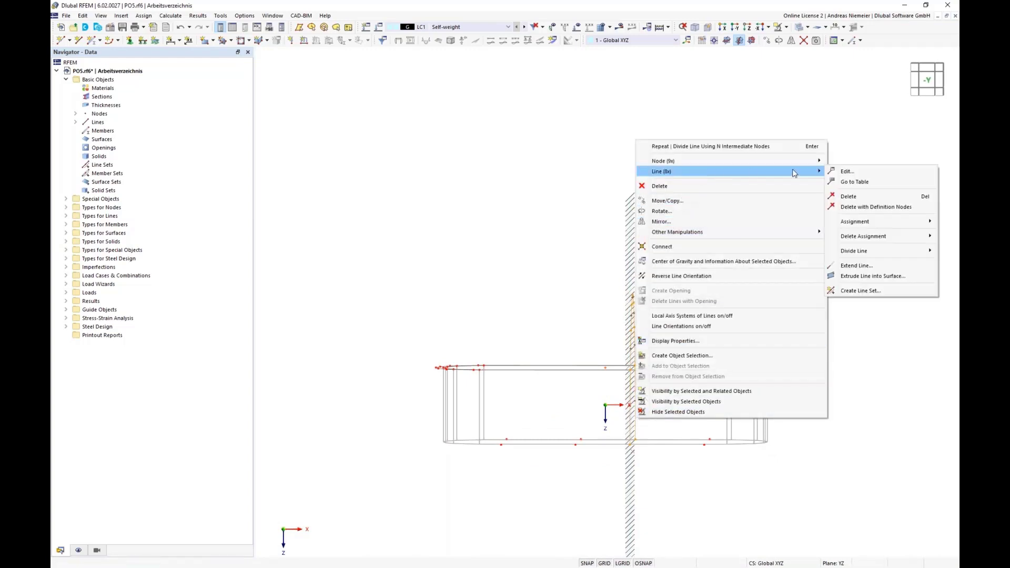
pyautogui.click(871, 197)
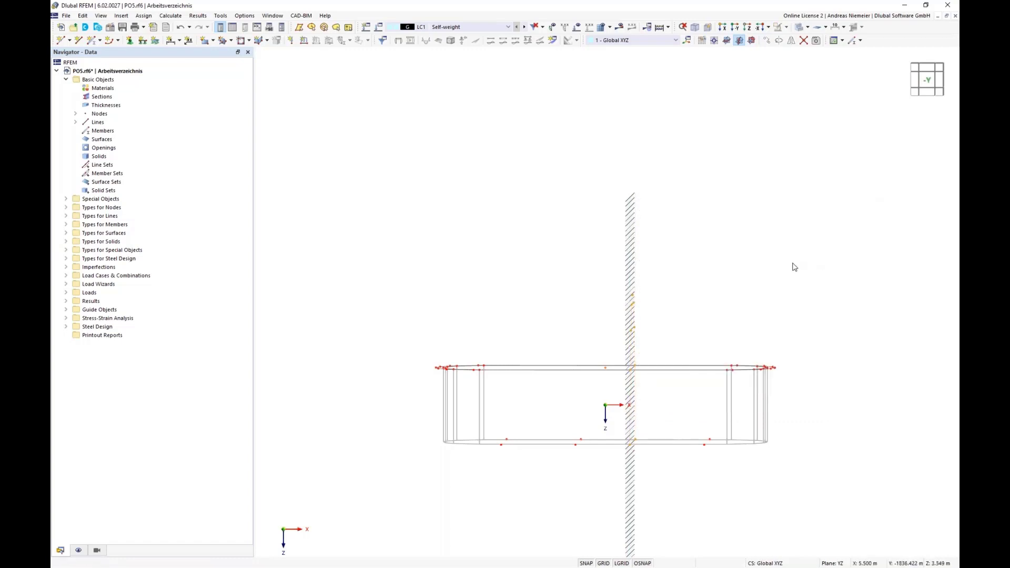
pyautogui.click(607, 565)
# Step: Copy all of the arc's nodes along X so they start from the neighbouring ground node on the other side of the centre
pyautogui.moveTo(675, 503)
pyautogui.keyDown('ctrl'); pyautogui.mouseDown(button='middle')
pyautogui.moveTo(652, 518)
pyautogui.moveTo(591, 482)
pyautogui.mouseUp(button='middle'); pyautogui.keyUp('ctrl')
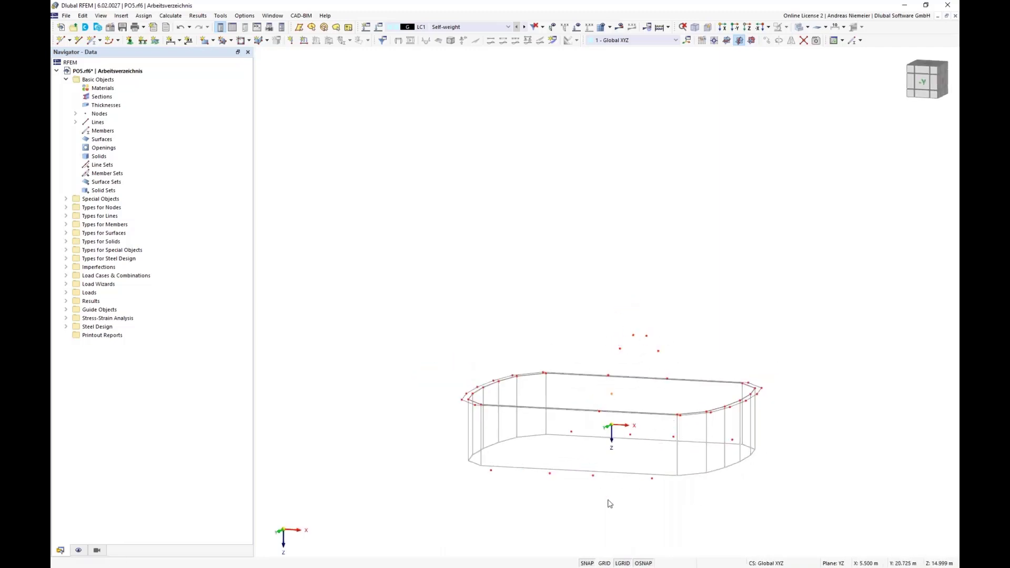
pyautogui.keyDown('ctrl'); pyautogui.moveTo(609, 503); pyautogui.dragTo(641, 481, button='middle'); pyautogui.keyUp('ctrl')
pyautogui.moveTo(630, 308); pyautogui.dragTo(655, 469)
pyautogui.keyDown('ctrl'); pyautogui.moveTo(660, 480); pyautogui.dragTo(639, 507, button='middle'); pyautogui.keyUp('ctrl')
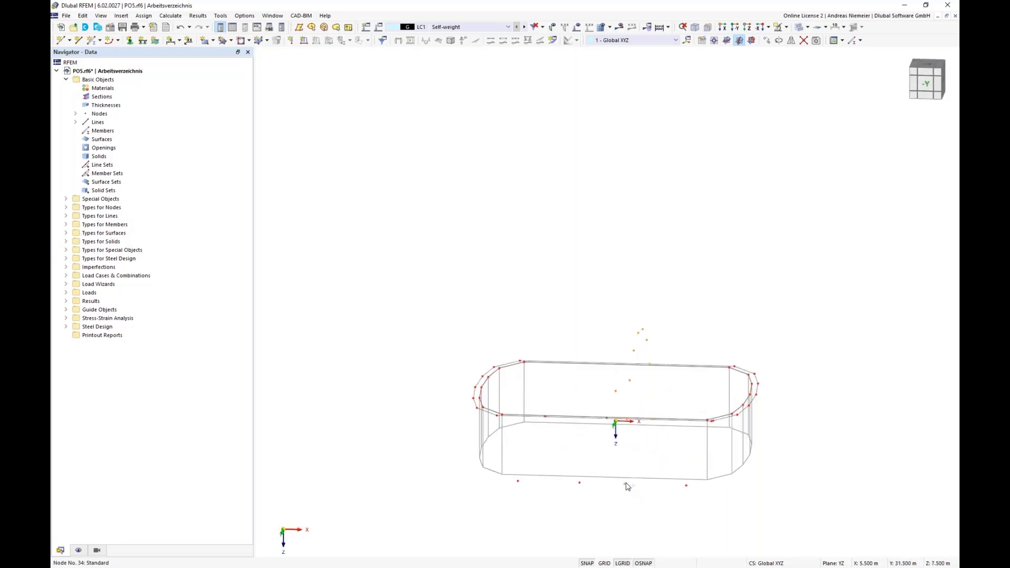
pyautogui.keyDown('ctrl'); pyautogui.moveTo(627, 486); pyautogui.dragTo(581, 492); pyautogui.keyUp('ctrl')
pyautogui.scroll(-3, 605, 398)
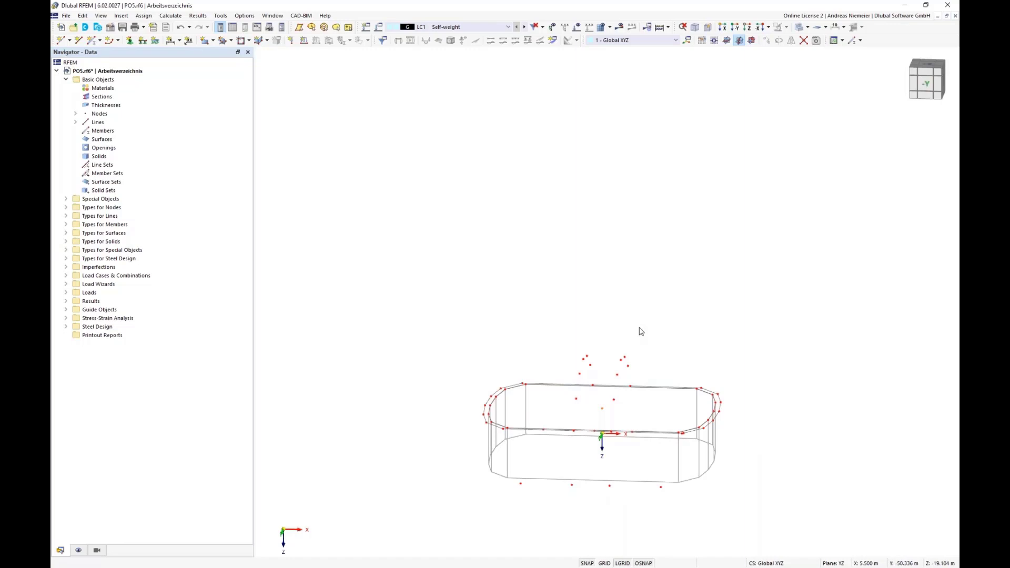
# Step: Create a node at 50% of the distance between the two opposite outline nodes of the copied node row
pyautogui.scroll(5, 613, 451)
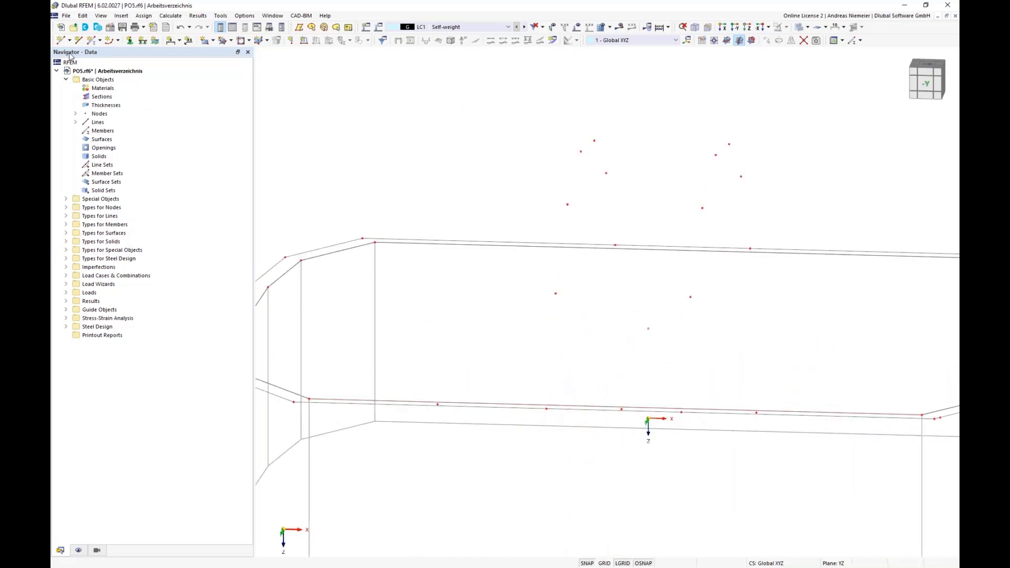
pyautogui.click(62, 40)
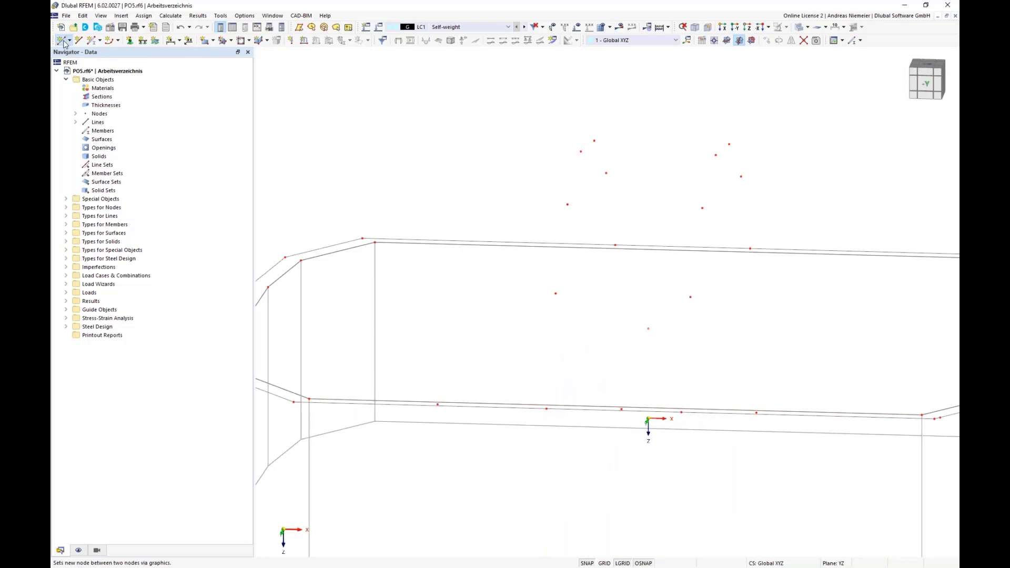
pyautogui.click(547, 410)
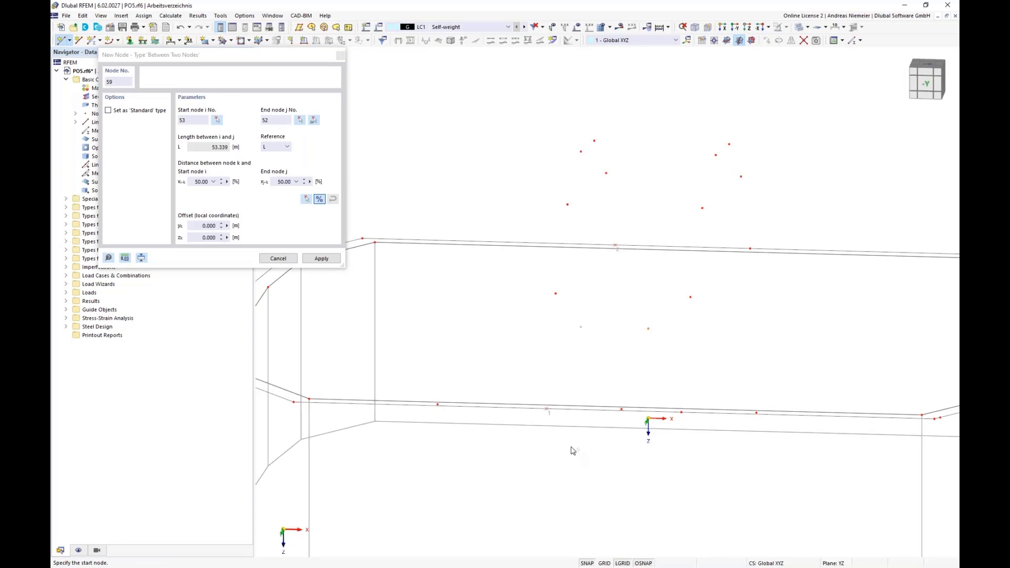
pyautogui.click(321, 258)
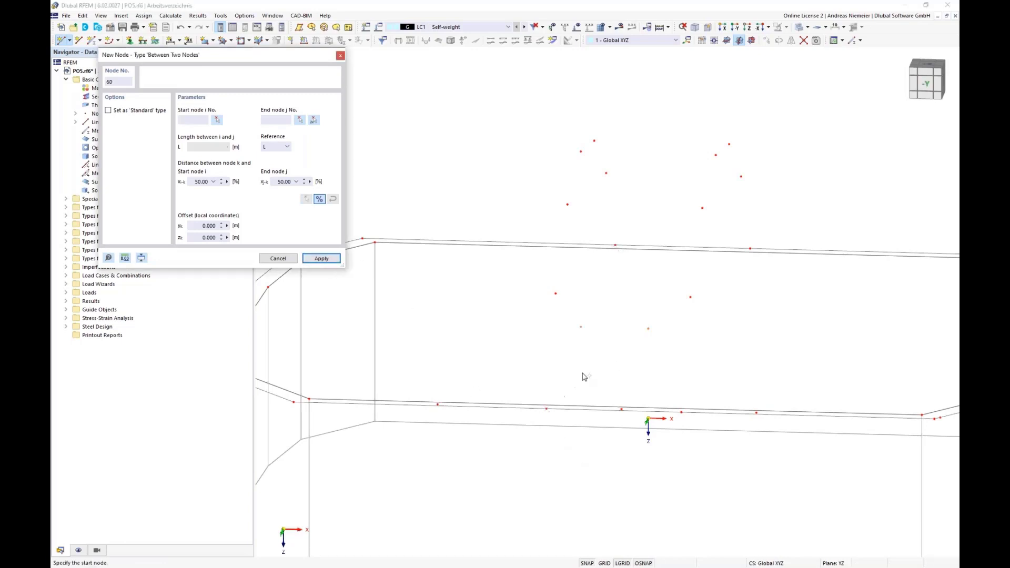
pyautogui.keyDown('ctrl'); pyautogui.moveTo(593, 385); pyautogui.dragTo(602, 366, button='middle'); pyautogui.keyUp('ctrl')
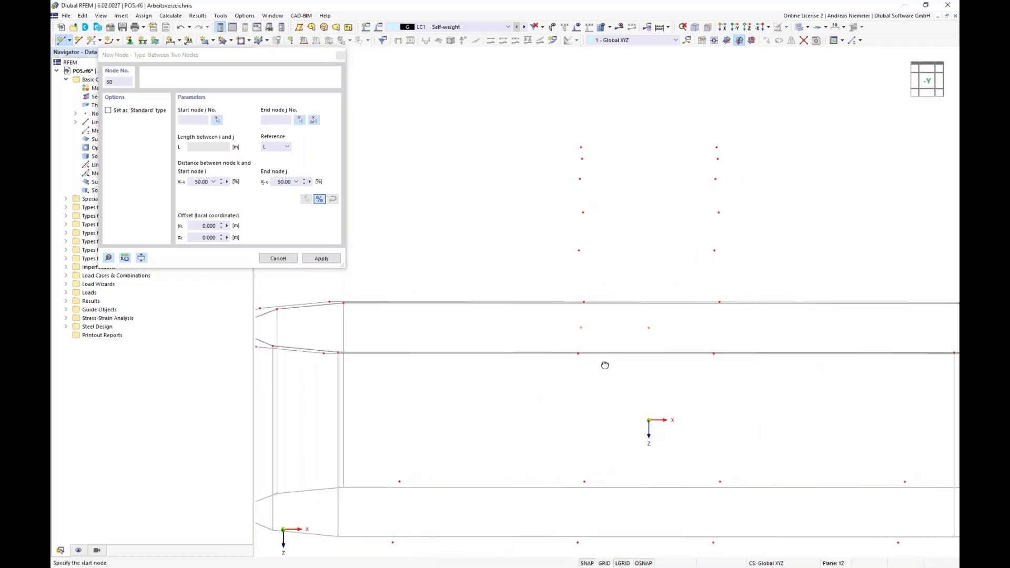
pyautogui.keyDown('ctrl'); pyautogui.moveTo(616, 167); pyautogui.dragTo(584, 160, button='middle'); pyautogui.keyUp('ctrl')
pyautogui.press('Escape')
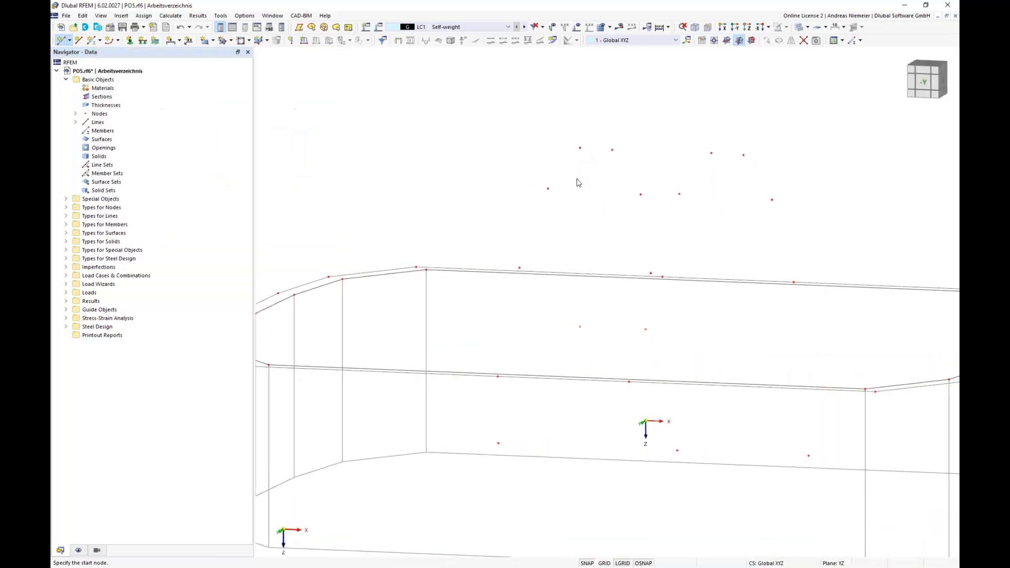
# Step: Copy the apex node of the copied row once, with displacement X 0, Y 0 and Z -5 m
pyautogui.rightClick(580, 150)
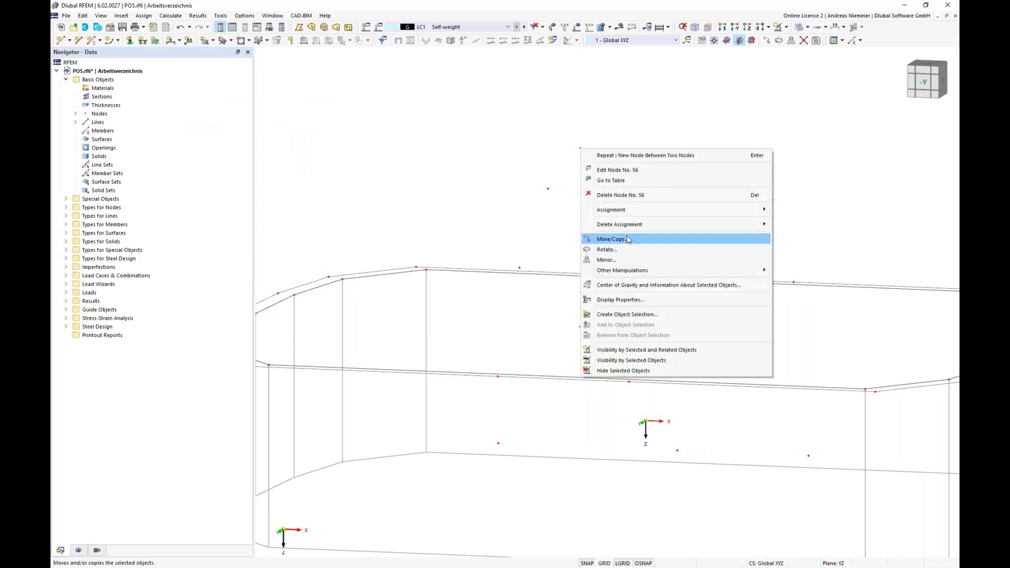
pyautogui.click(627, 239)
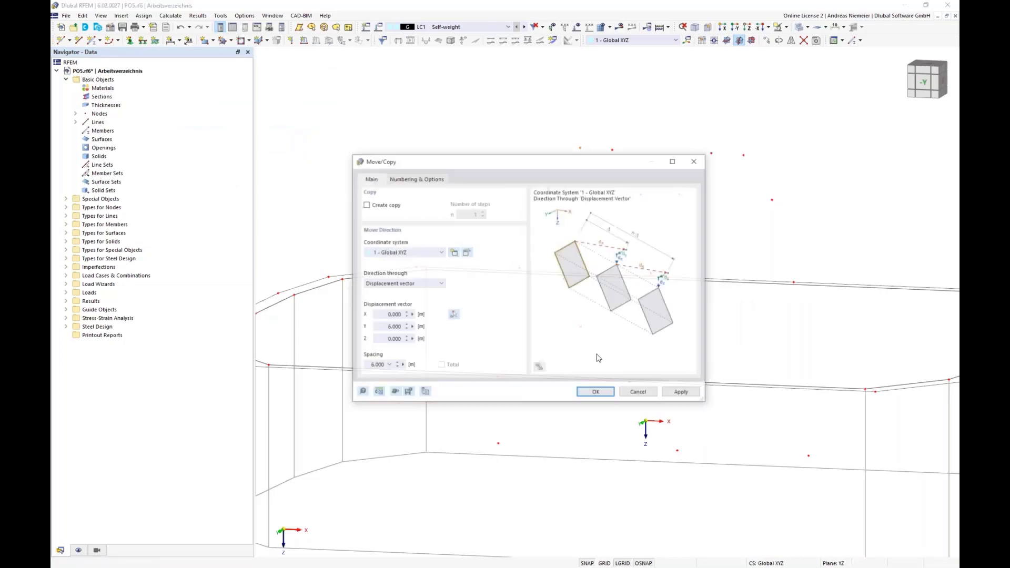
pyautogui.click(366, 205)
pyautogui.doubleClick(380, 327)
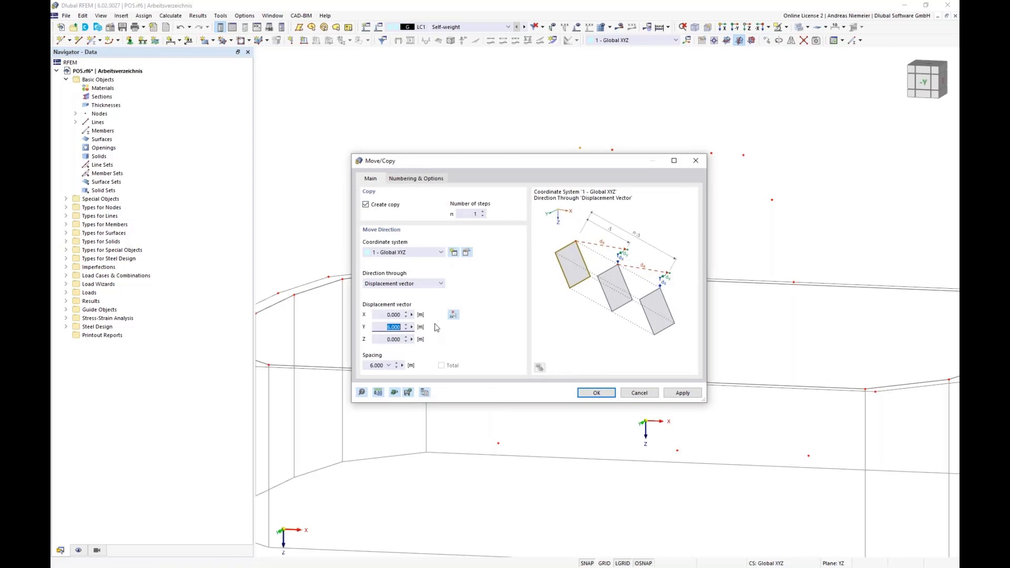
pyautogui.write('0')
pyautogui.press('Tab')
pyautogui.write('-5')
pyautogui.click(585, 392)
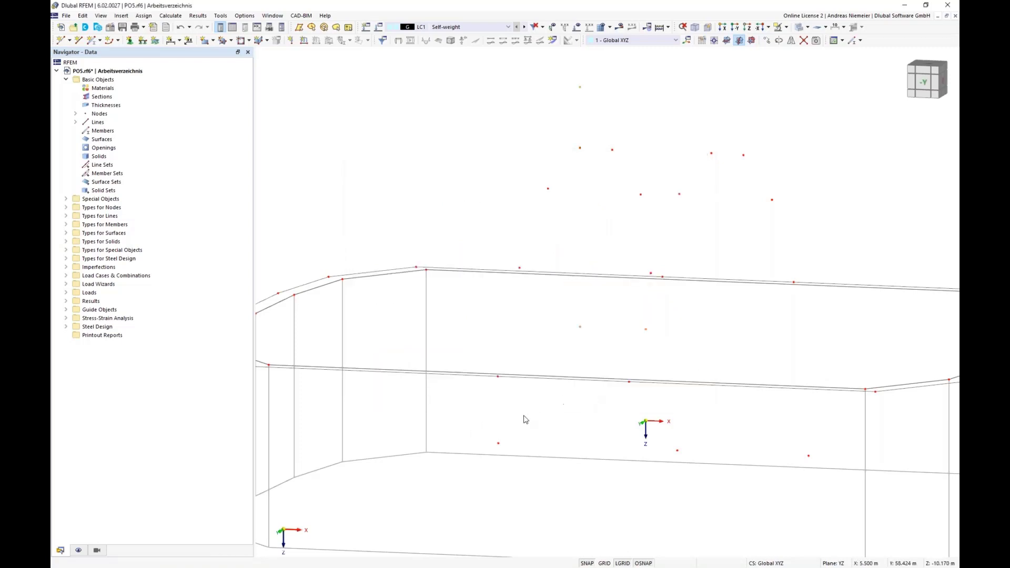
# Step: Set up a scaling without copy for the copied row's elevated nodes, through 2 points: the centre node between the outline nodes and the raised apex
pyautogui.click(946, 86)
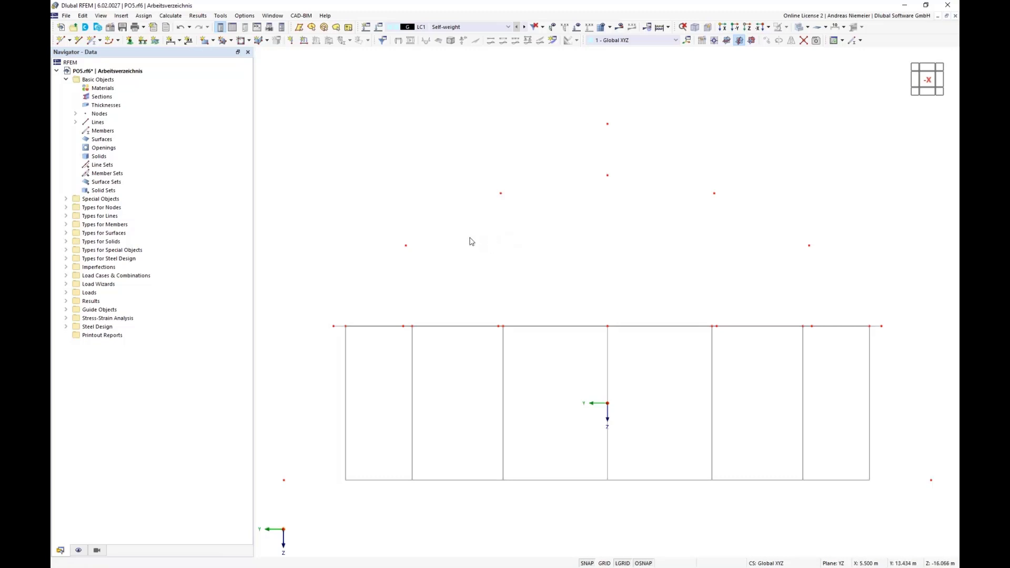
pyautogui.keyDown('ctrl'); pyautogui.moveTo(467, 261); pyautogui.dragTo(634, 262, button='middle'); pyautogui.keyUp('ctrl')
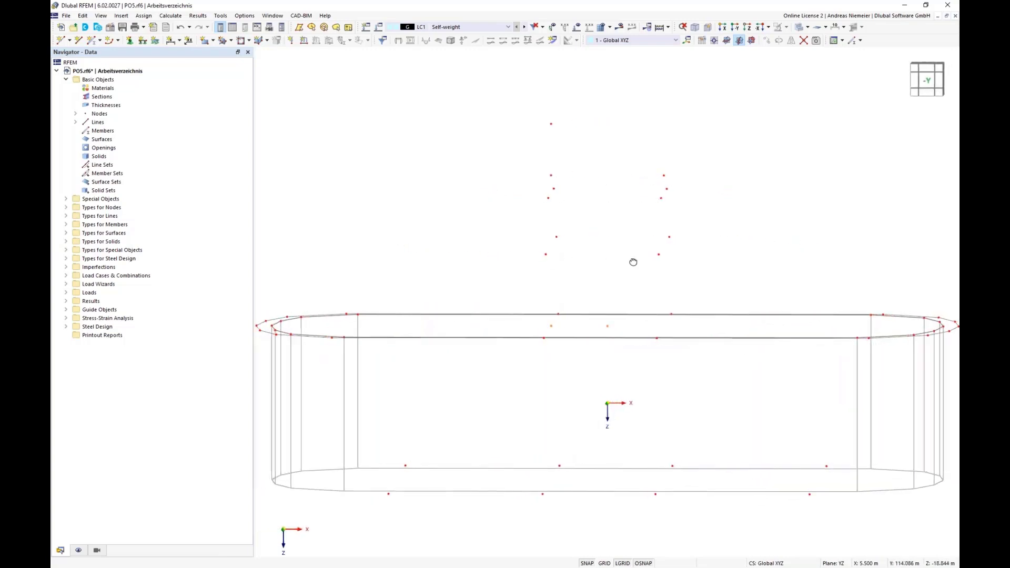
pyautogui.moveTo(500, 154); pyautogui.dragTo(593, 273)
pyautogui.click(84, 16)
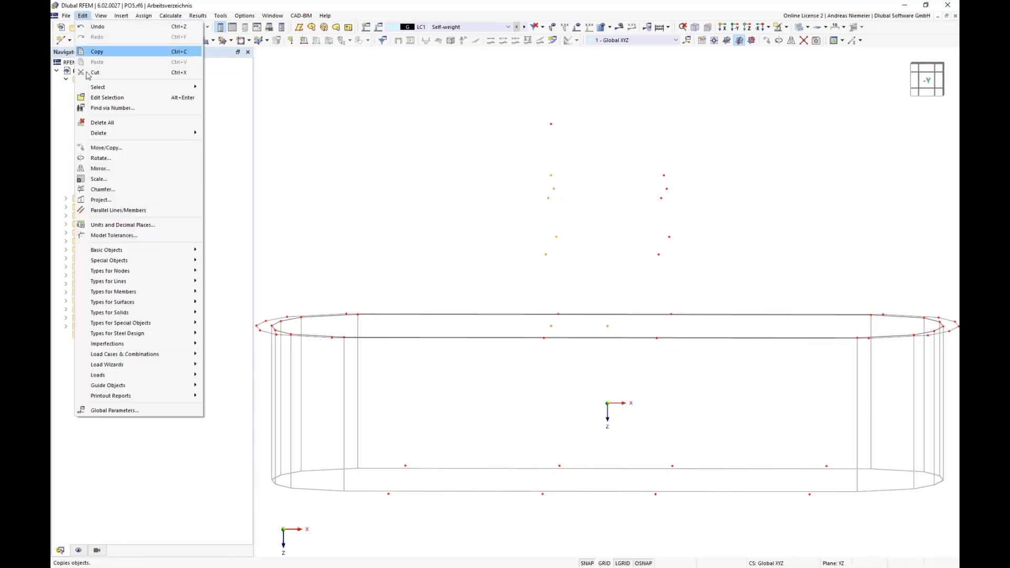
pyautogui.click(109, 184)
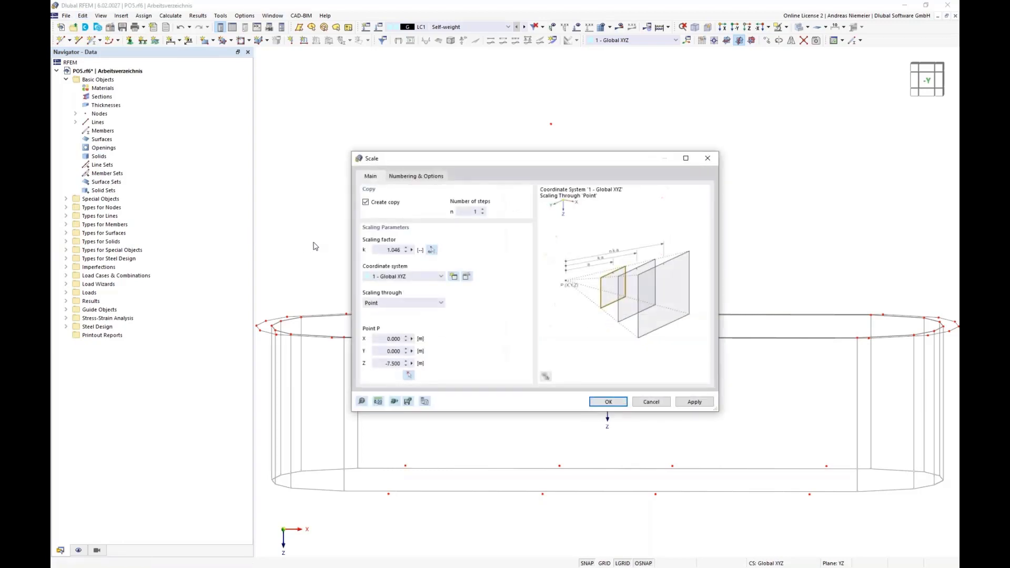
pyautogui.click(366, 202)
pyautogui.click(405, 304)
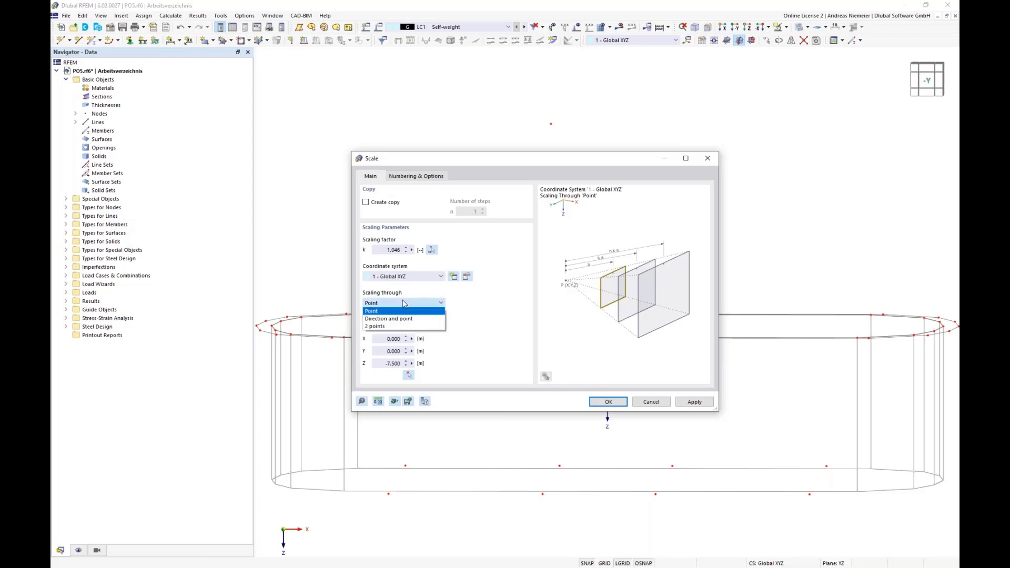
pyautogui.click(377, 327)
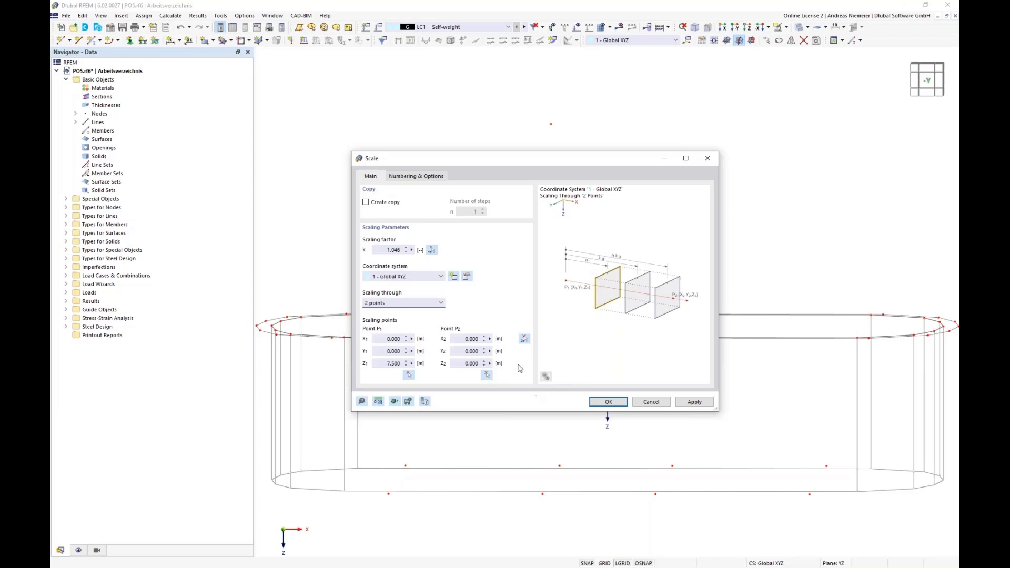
pyautogui.click(524, 339)
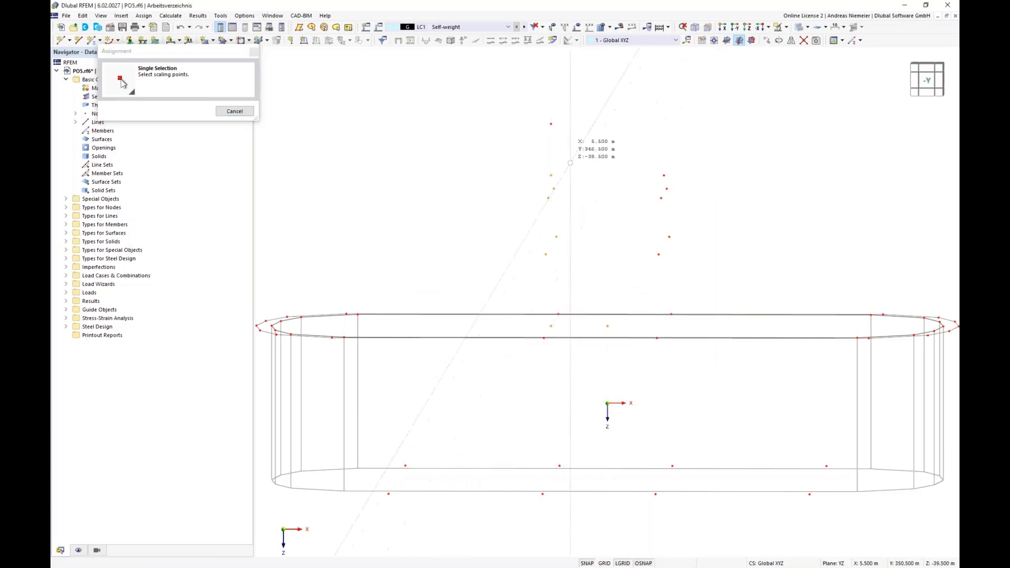
pyautogui.click(551, 123)
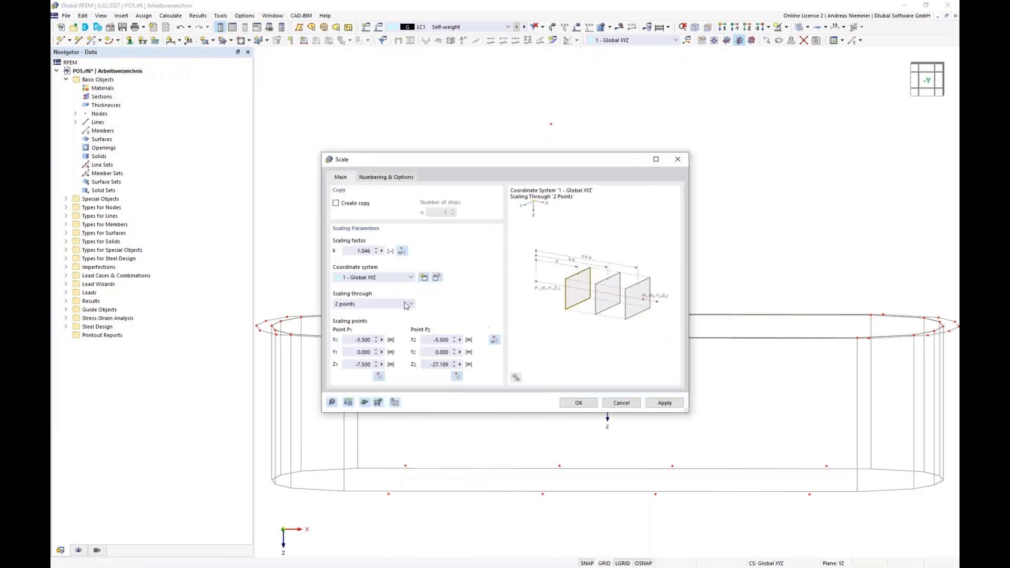
# Step: Derive the scaling factor from the centre node's distances to the original and the raised apex, and scale the selected nodes
pyautogui.click(402, 250)
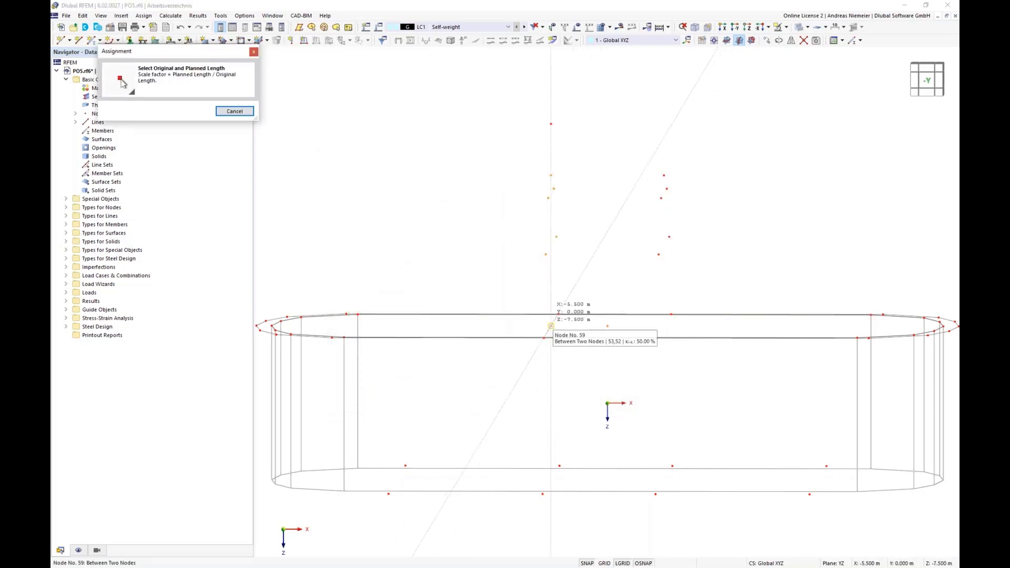
pyautogui.click(551, 326)
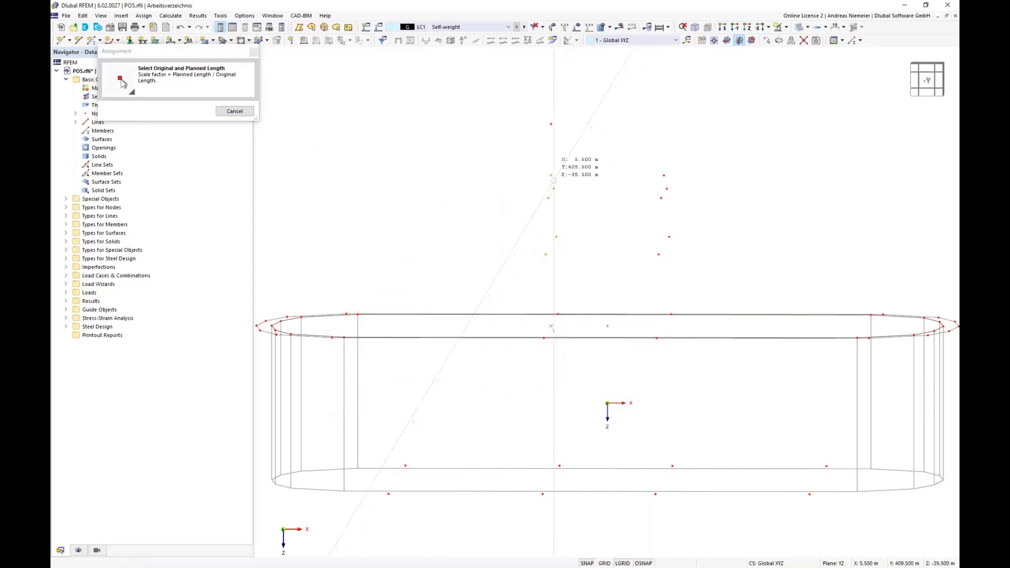
pyautogui.click(551, 175)
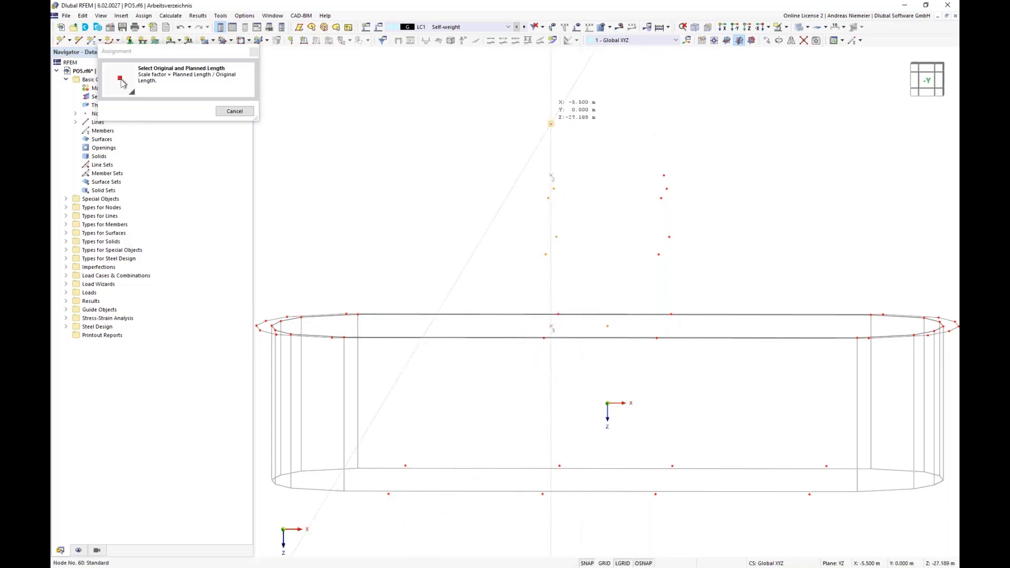
pyautogui.click(551, 124)
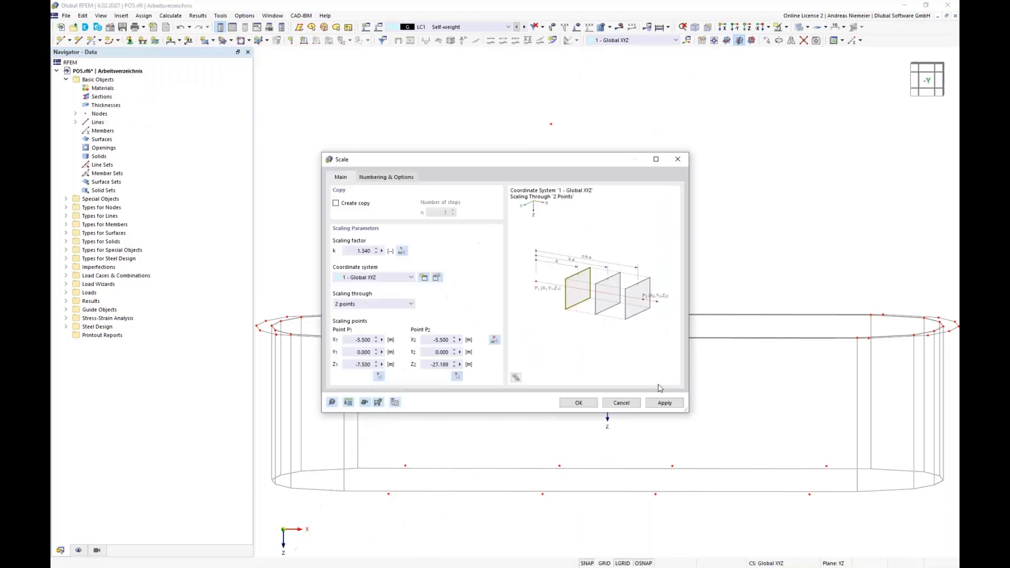
pyautogui.click(579, 402)
pyautogui.click(604, 283)
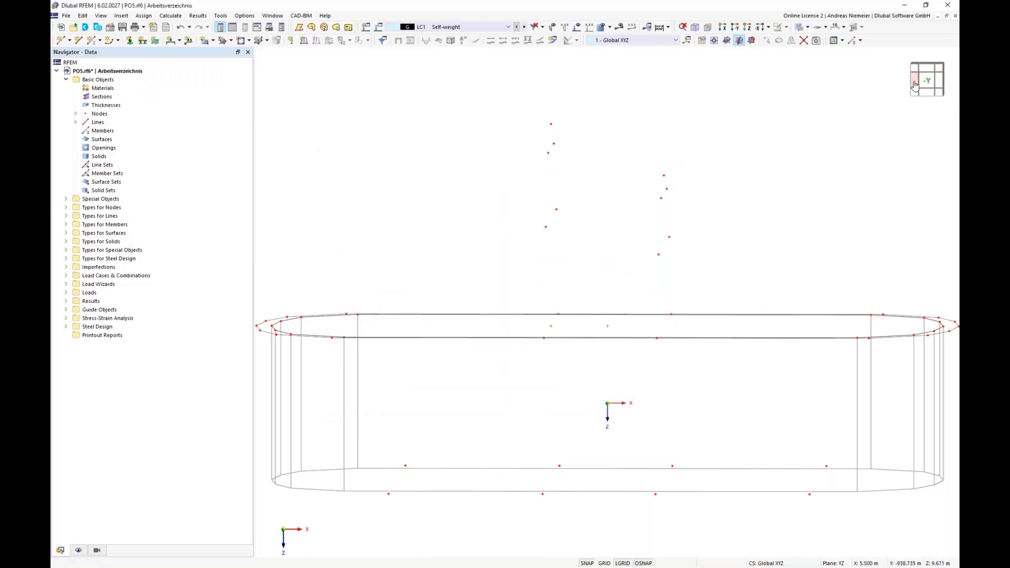
# Step: Draw a spline through the lower arc's nodes at X 5.5 m, from one ground node over the apex to the opposite ground node
pyautogui.click(939, 84)
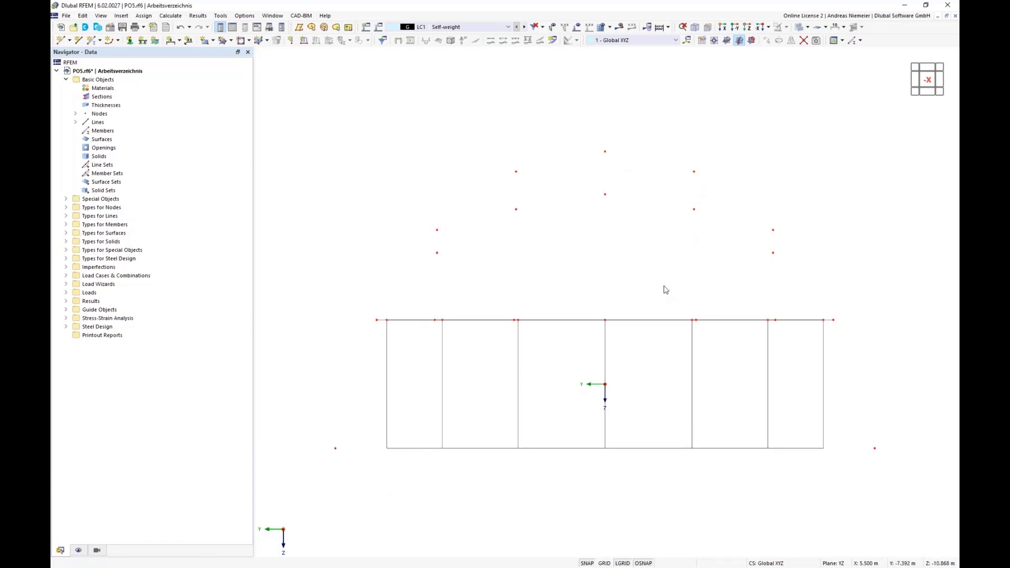
pyautogui.keyDown('ctrl'); pyautogui.moveTo(461, 298); pyautogui.dragTo(614, 309, button='middle'); pyautogui.keyUp('ctrl')
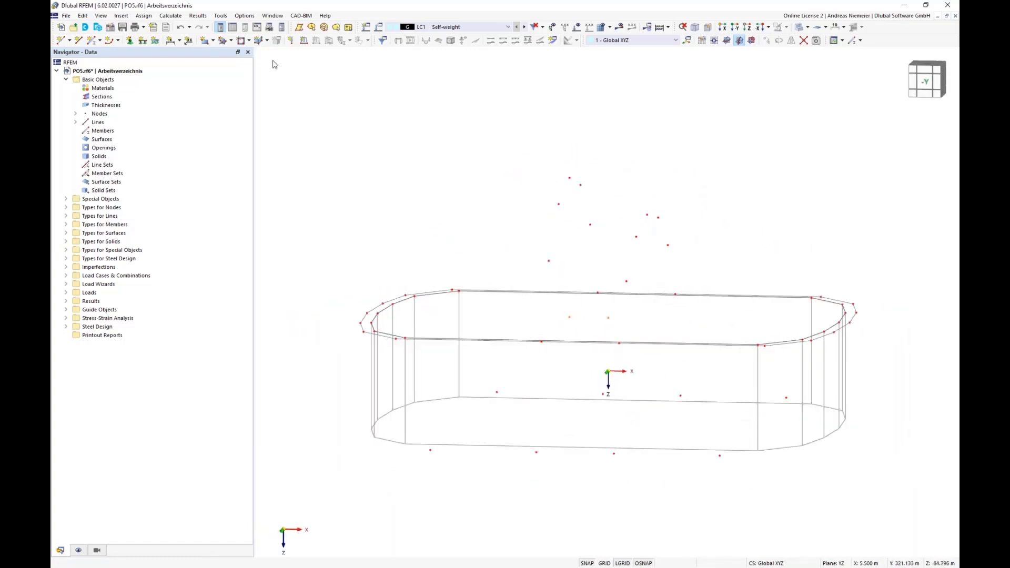
pyautogui.click(118, 40)
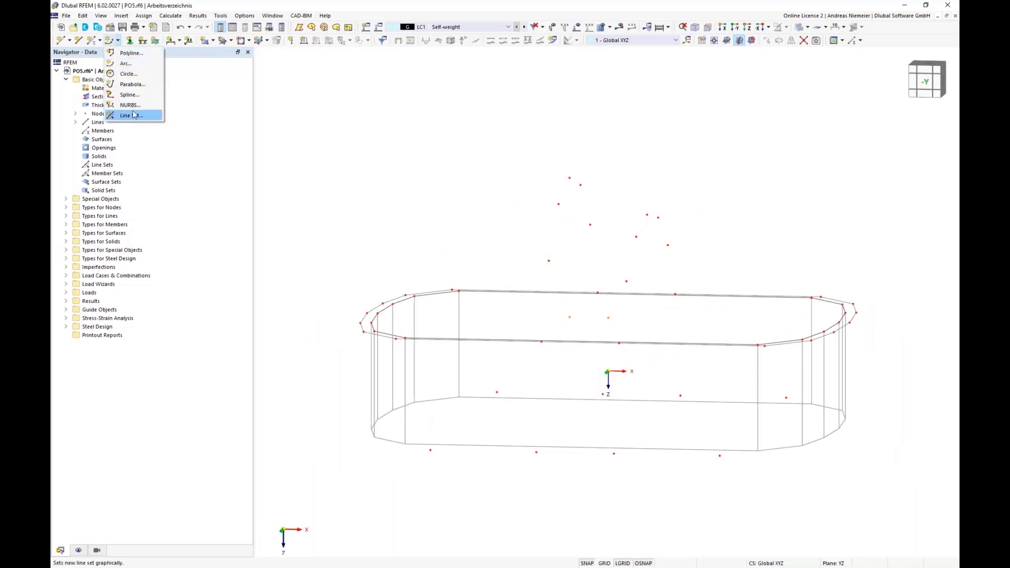
pyautogui.click(129, 95)
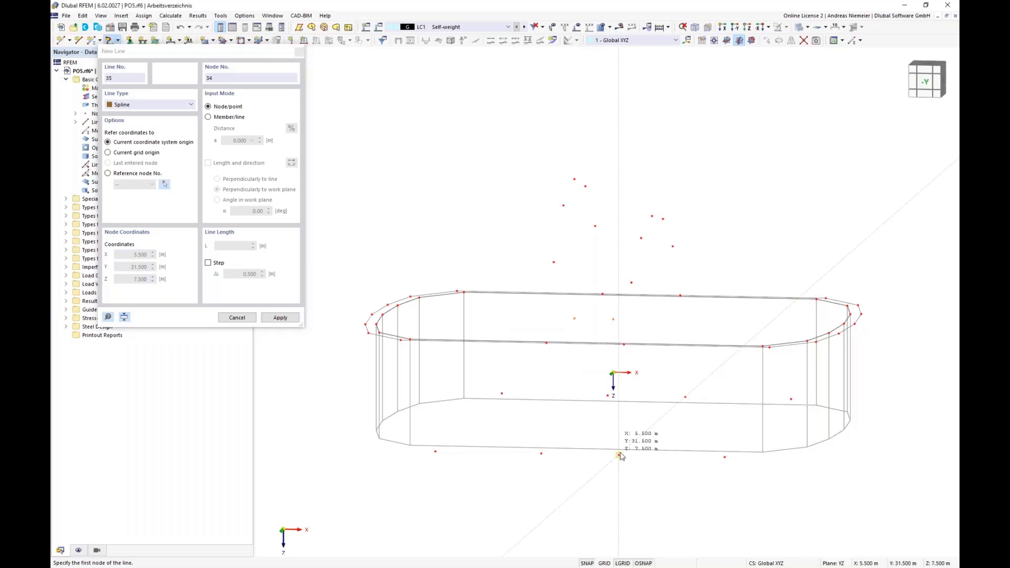
pyautogui.click(620, 467)
pyautogui.click(624, 344)
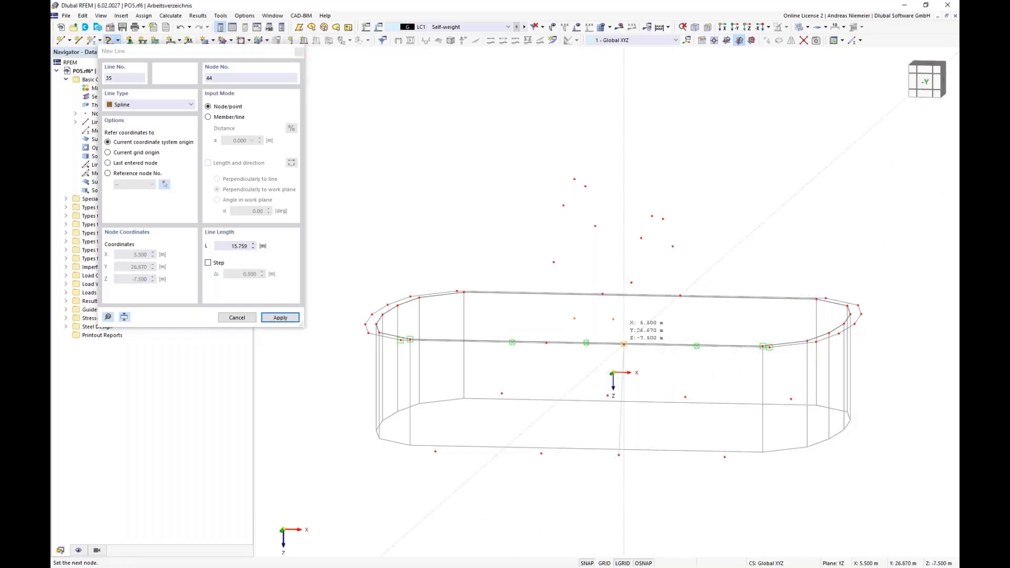
pyautogui.click(632, 282)
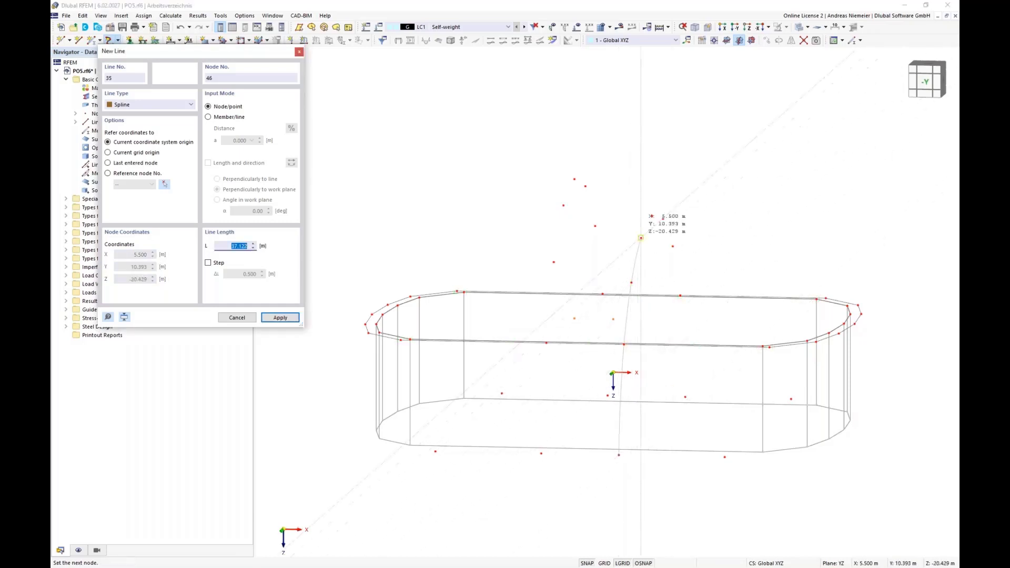
pyautogui.click(641, 239)
pyautogui.click(652, 216)
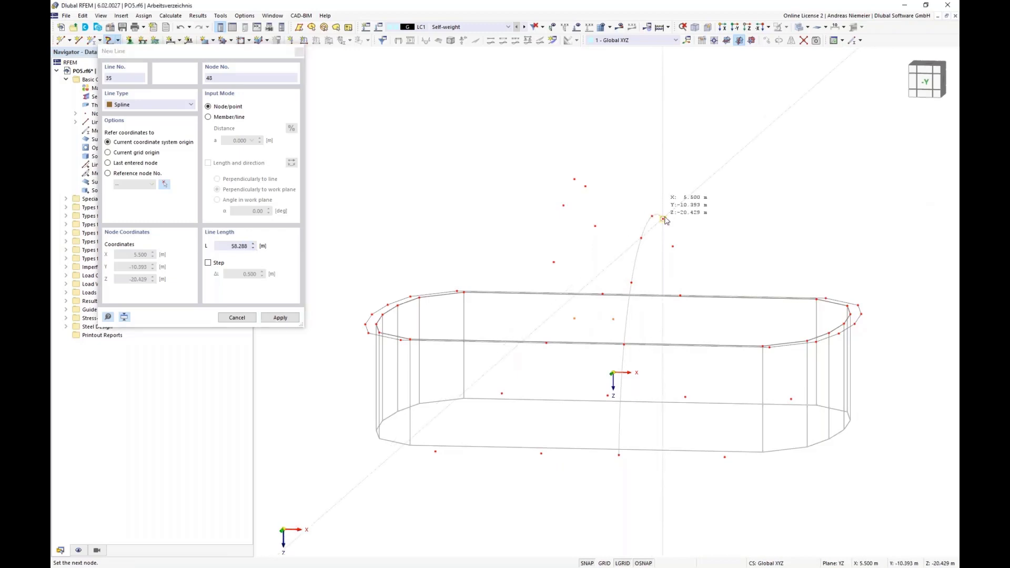
pyautogui.click(663, 218)
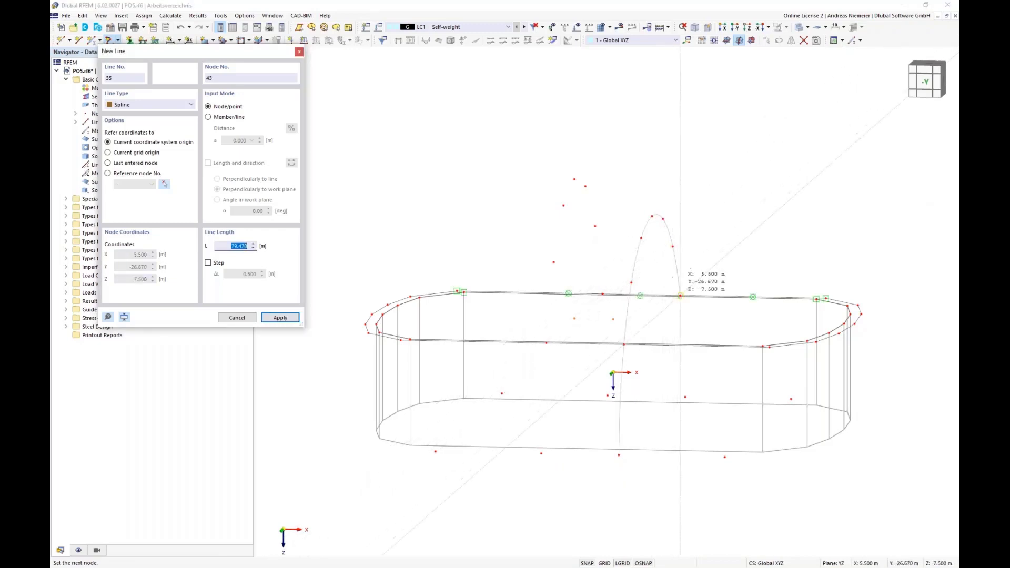
pyautogui.click(673, 246)
pyautogui.click(685, 397)
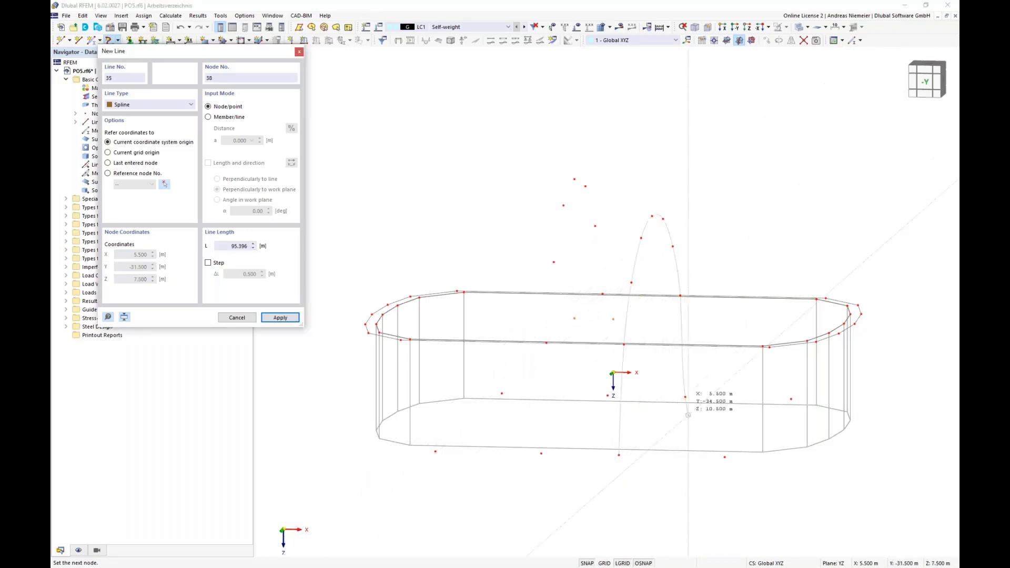
pyautogui.rightClick(699, 436)
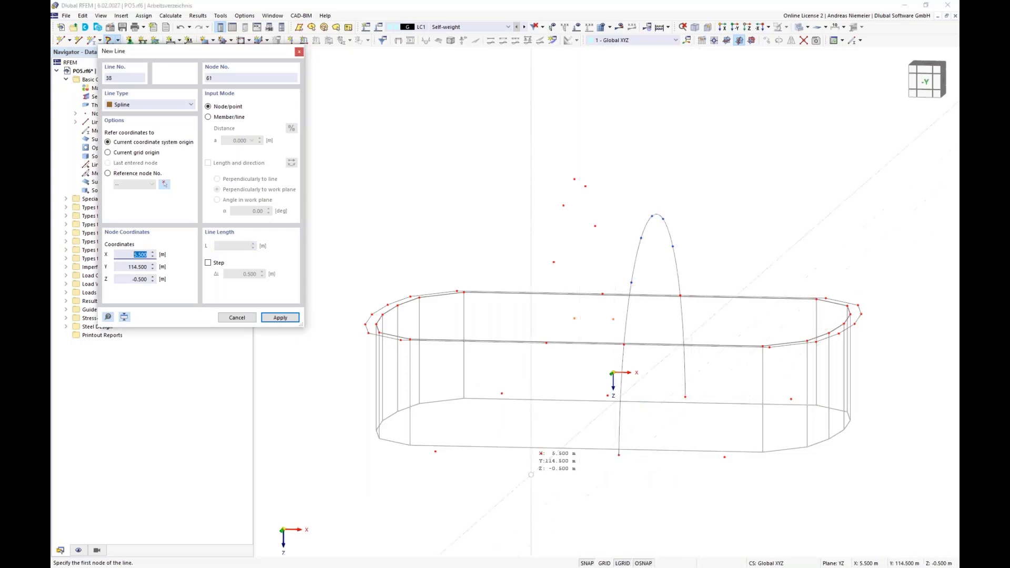
# Step: Draw a second spline through the raised arc's nodes at X -5.5 m, between its two opposite ground nodes
pyautogui.click(541, 453)
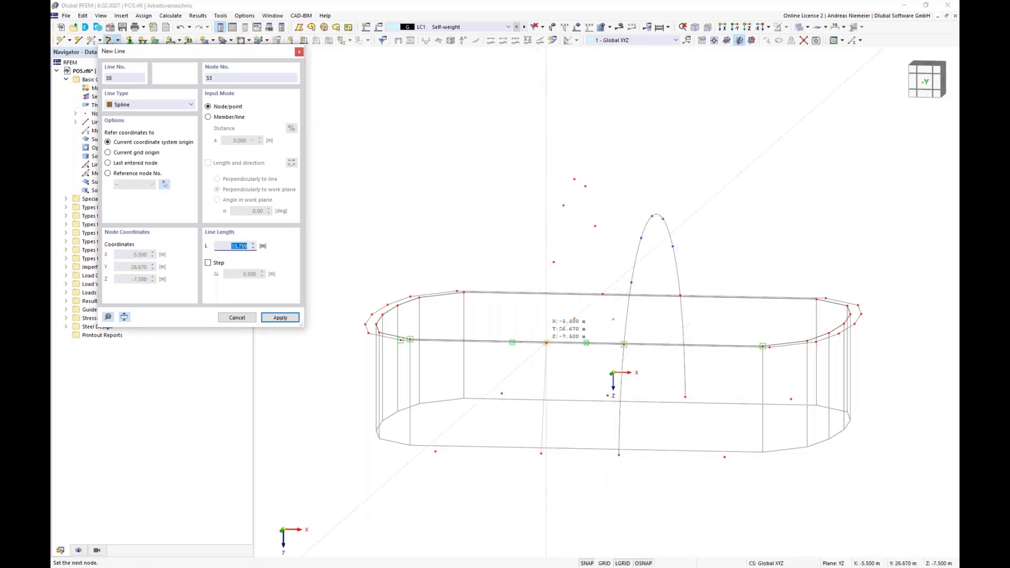
pyautogui.click(555, 246)
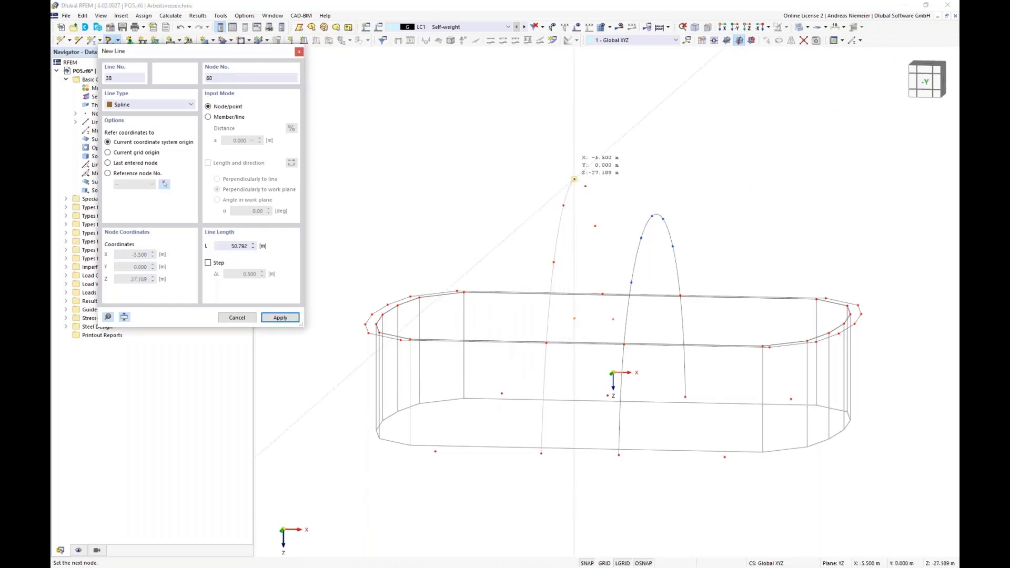
pyautogui.click(575, 179)
pyautogui.click(600, 251)
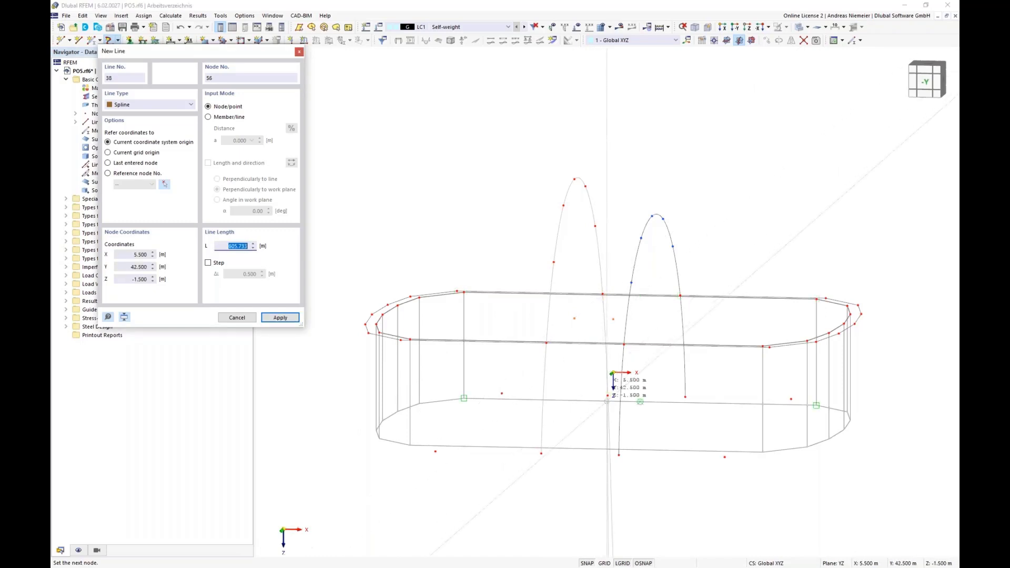
pyautogui.click(608, 396)
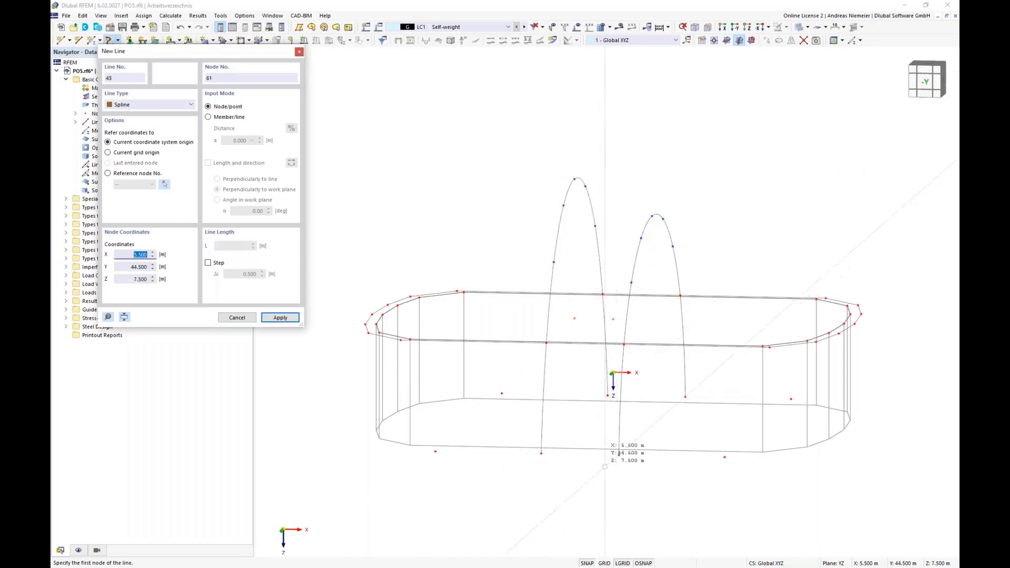
pyautogui.press('Escape')
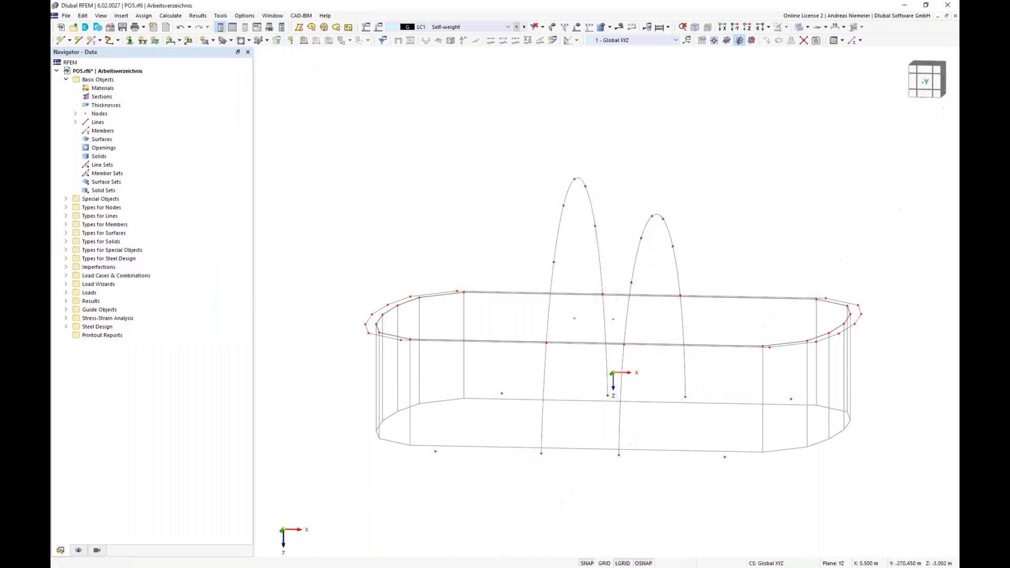
# Step: Set up a chamfer without copy for the arc at X 5.5 m, with rotation angle -20° about axis Y in direction X
pyautogui.click(947, 87)
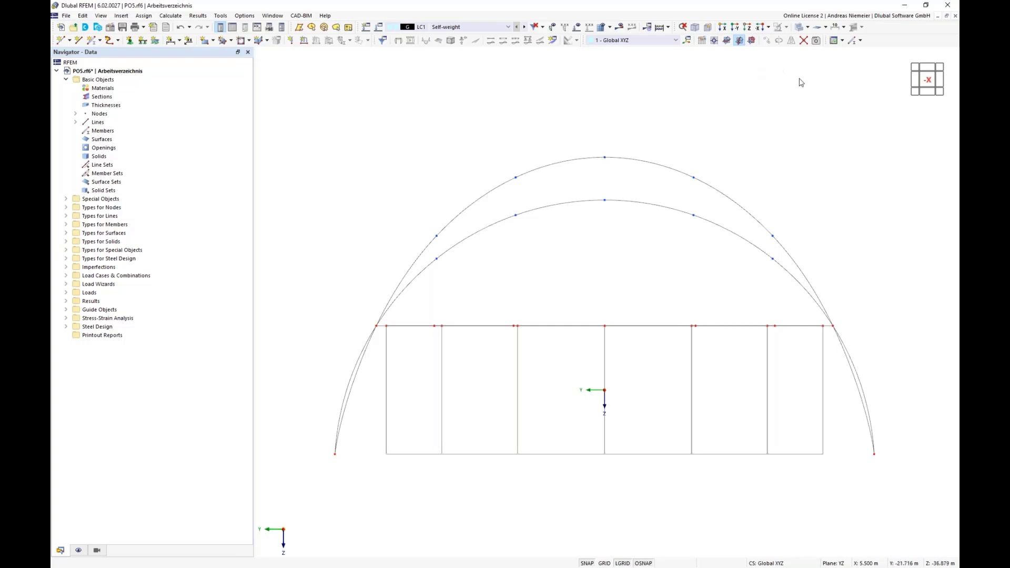
pyautogui.keyDown('ctrl'); pyautogui.moveTo(633, 114); pyautogui.dragTo(696, 118, button='middle'); pyautogui.keyUp('ctrl')
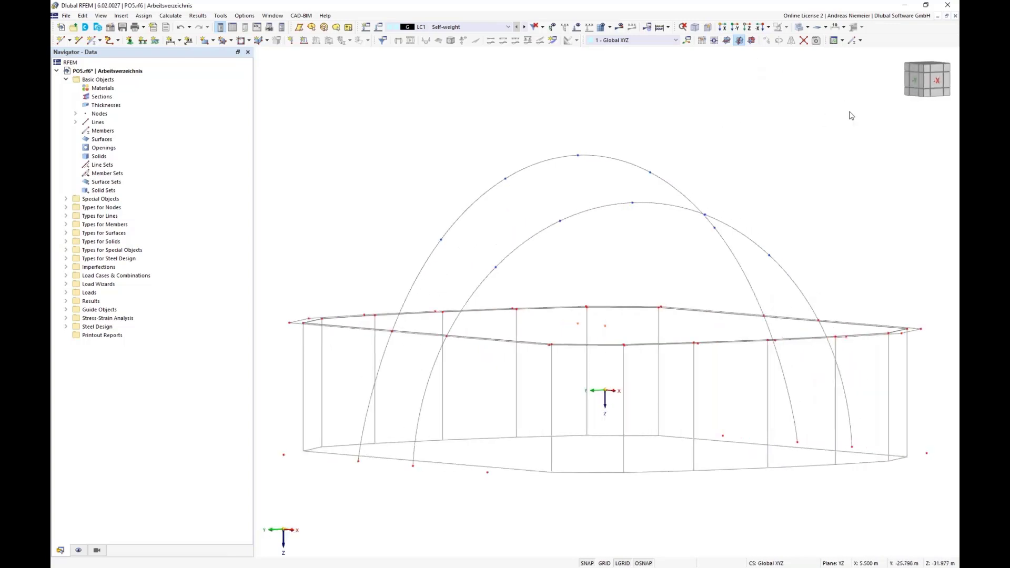
pyautogui.click(915, 80)
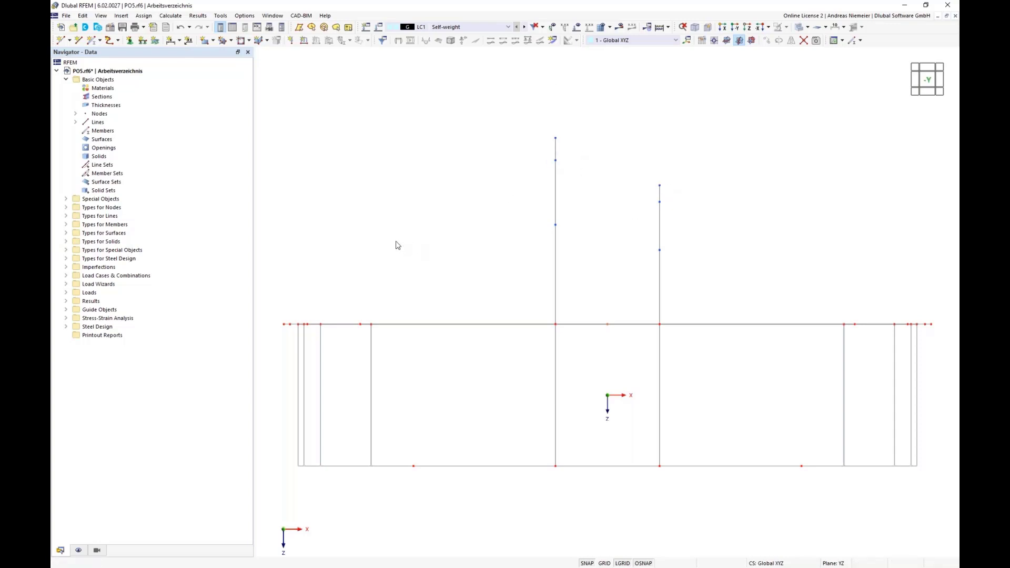
pyautogui.scroll(-1, 398, 246)
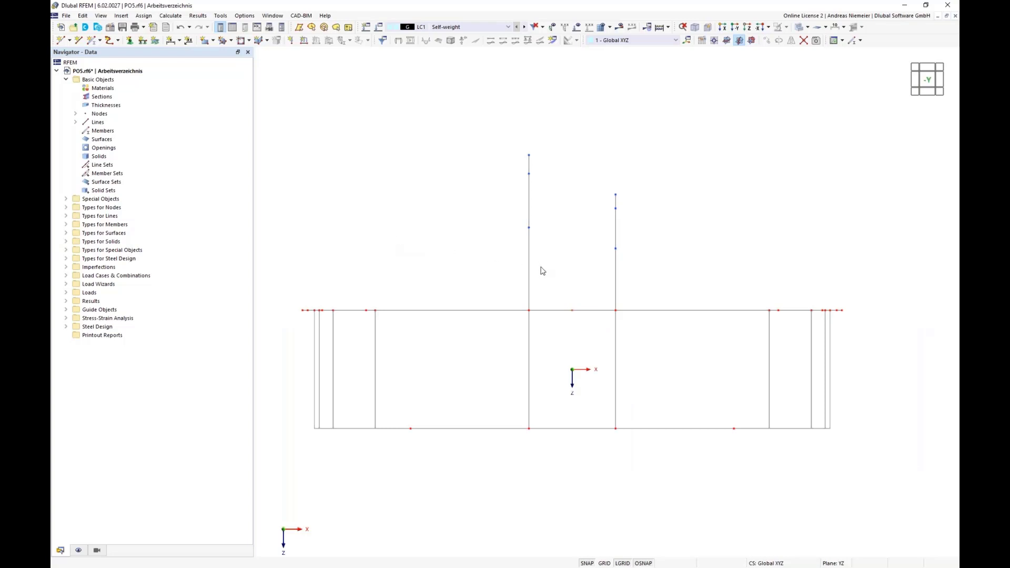
pyautogui.moveTo(609, 167); pyautogui.dragTo(626, 451)
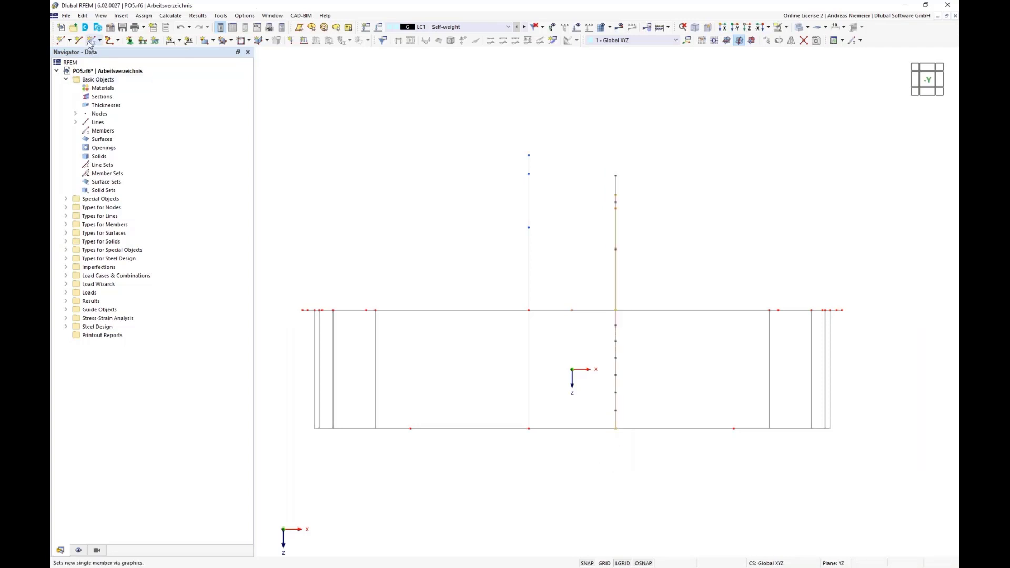
pyautogui.click(83, 16)
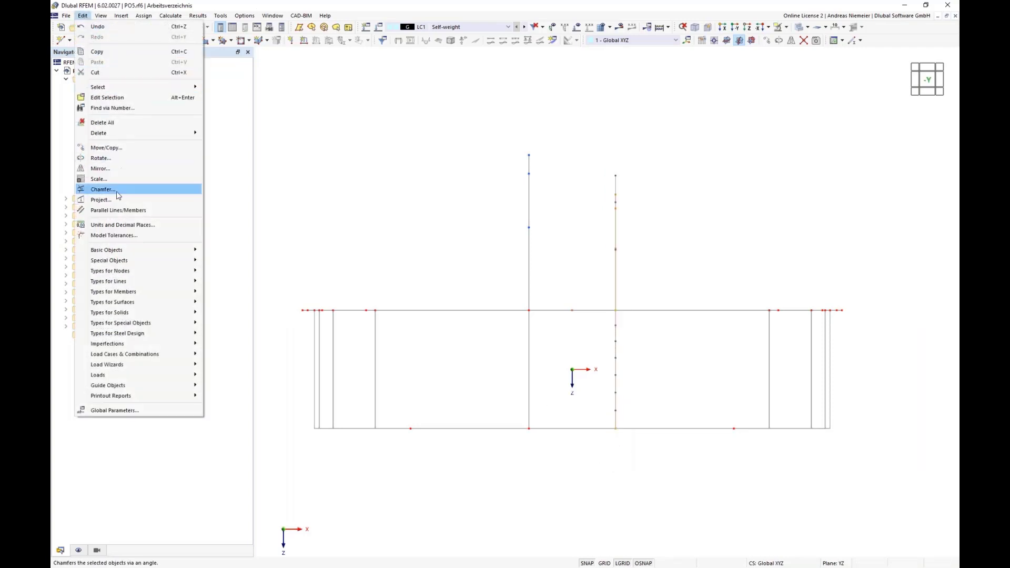
pyautogui.click(105, 192)
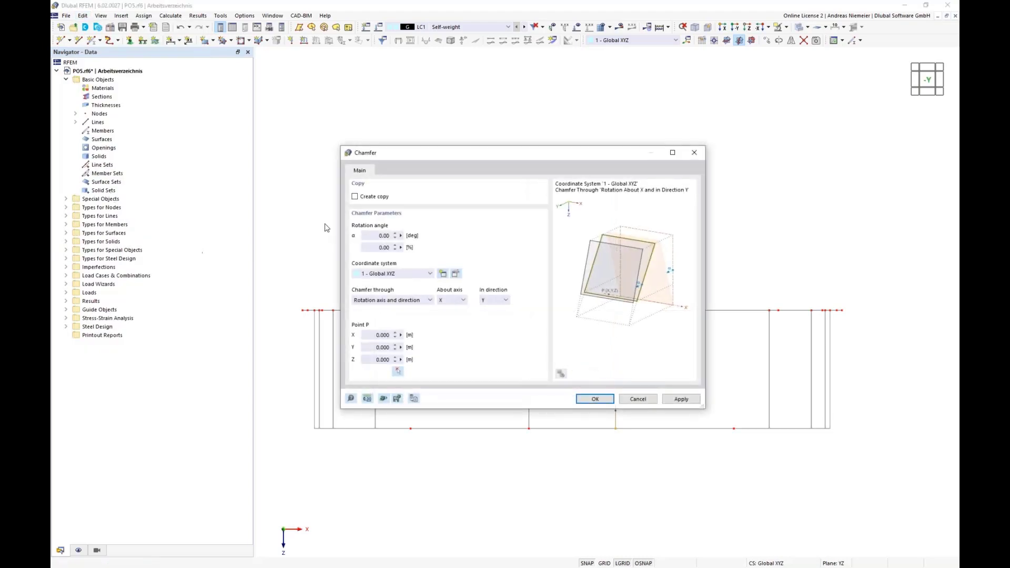
pyautogui.click(376, 240)
pyautogui.click(452, 300)
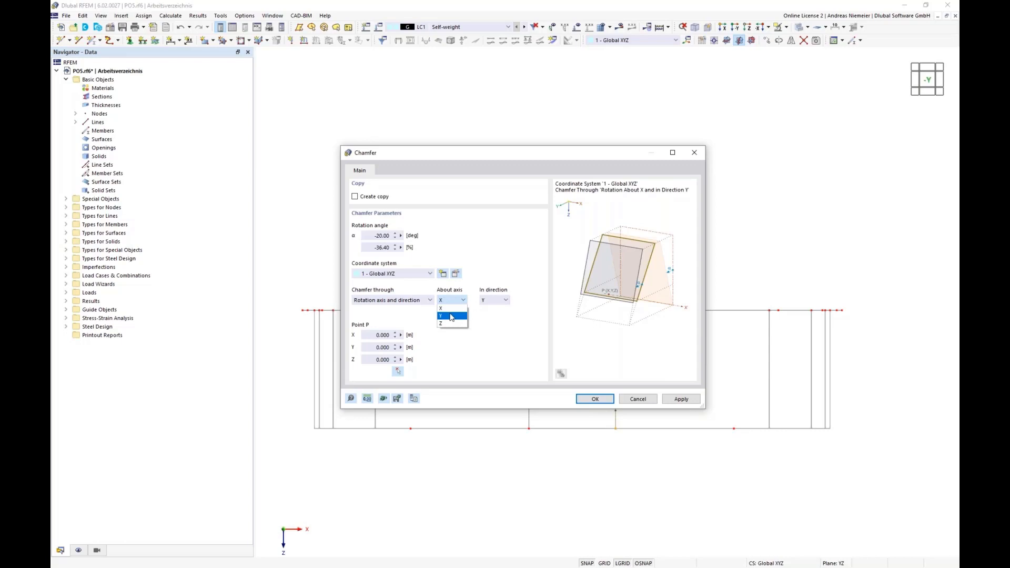
pyautogui.click(452, 316)
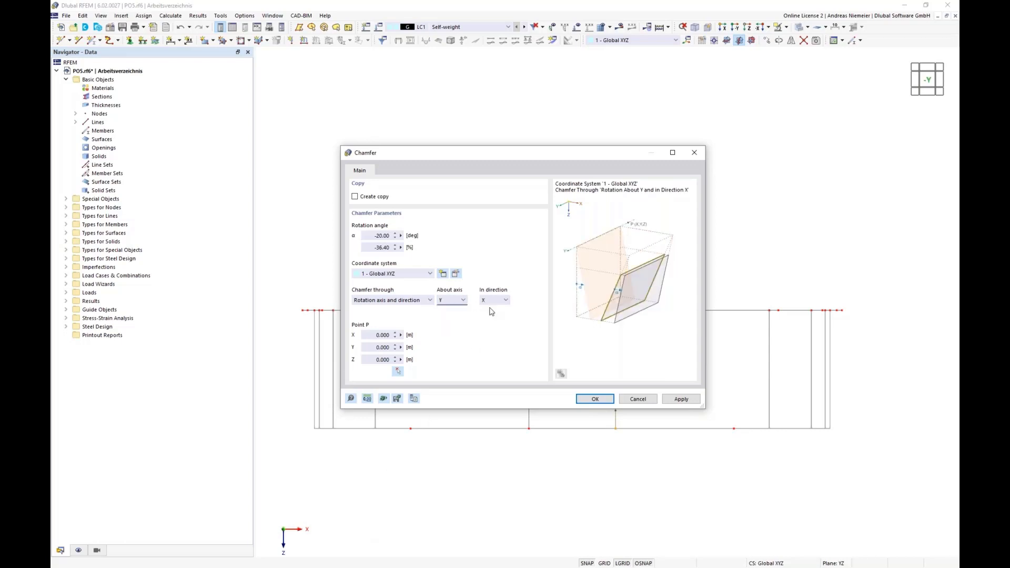
# Step: Take the arc's ground node at X 5.5, Y 31.5, Z 7.5 m as rotation axis point and apply the chamfer
pyautogui.click(398, 371)
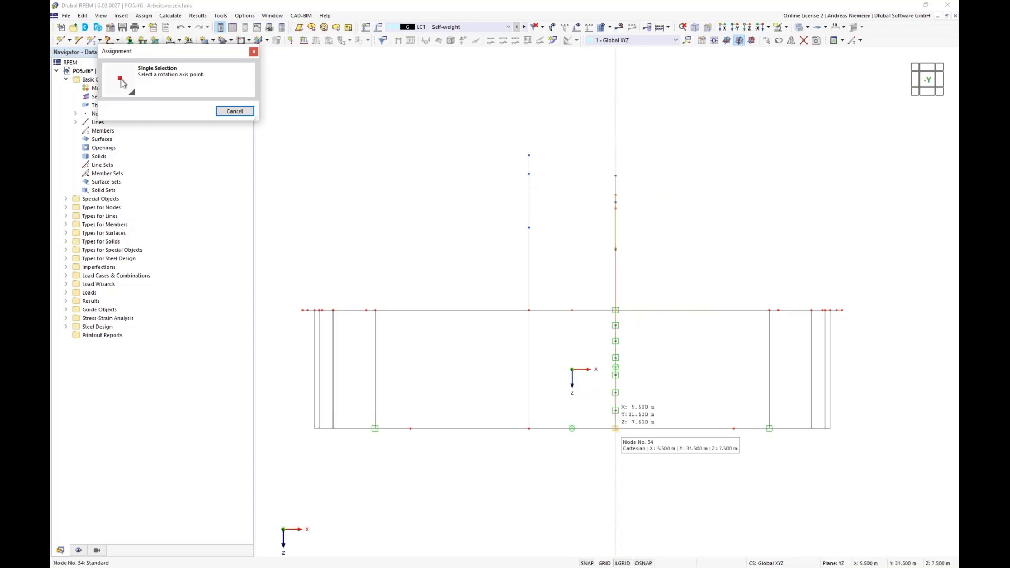
pyautogui.click(616, 429)
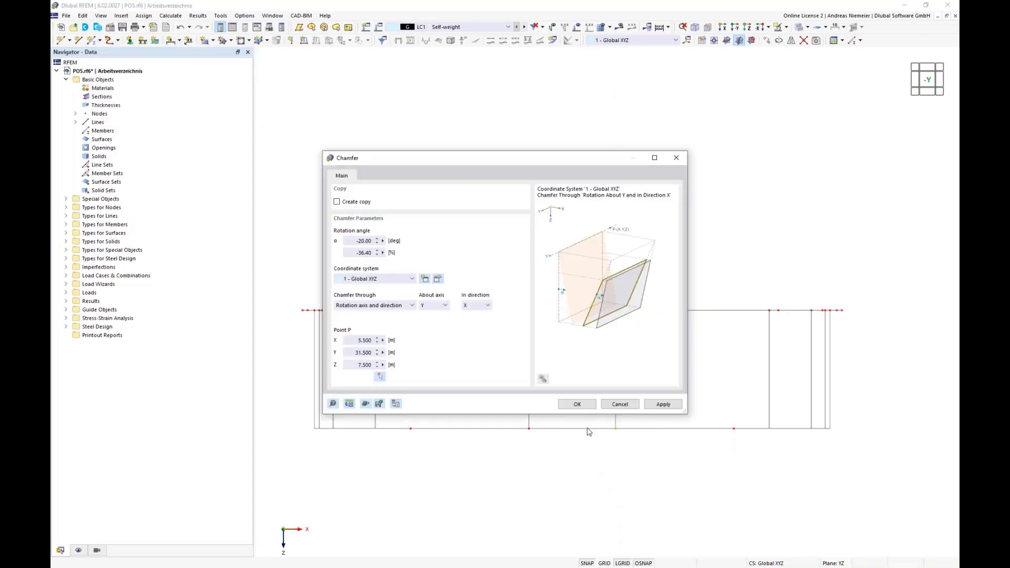
pyautogui.click(577, 404)
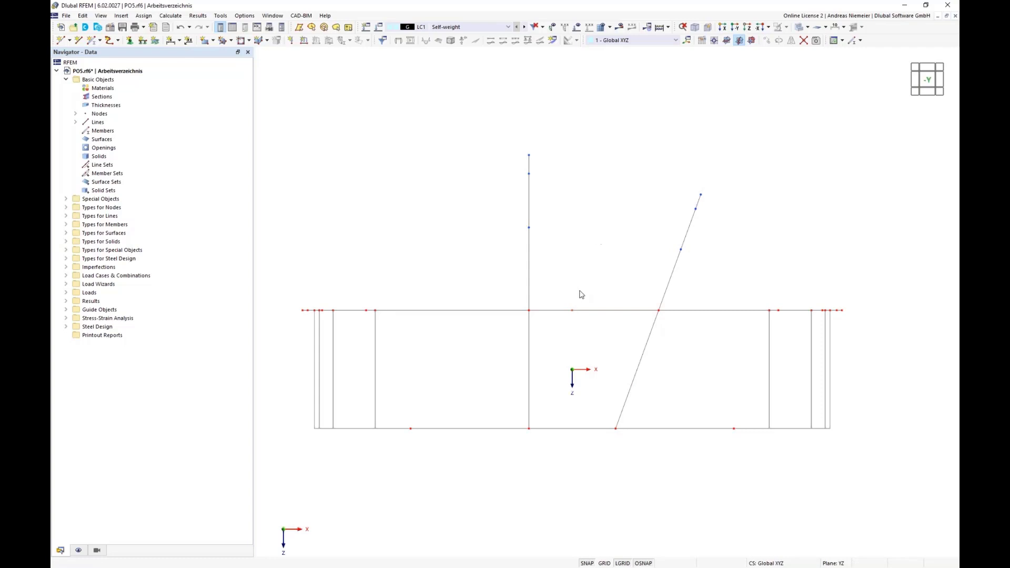
# Step: Chamfer the higher arc by 20° about axis Y in direction X, around its ground node at X -5.5, Y 31.5, Z 7.5 m
pyautogui.moveTo(492, 119); pyautogui.dragTo(542, 467)
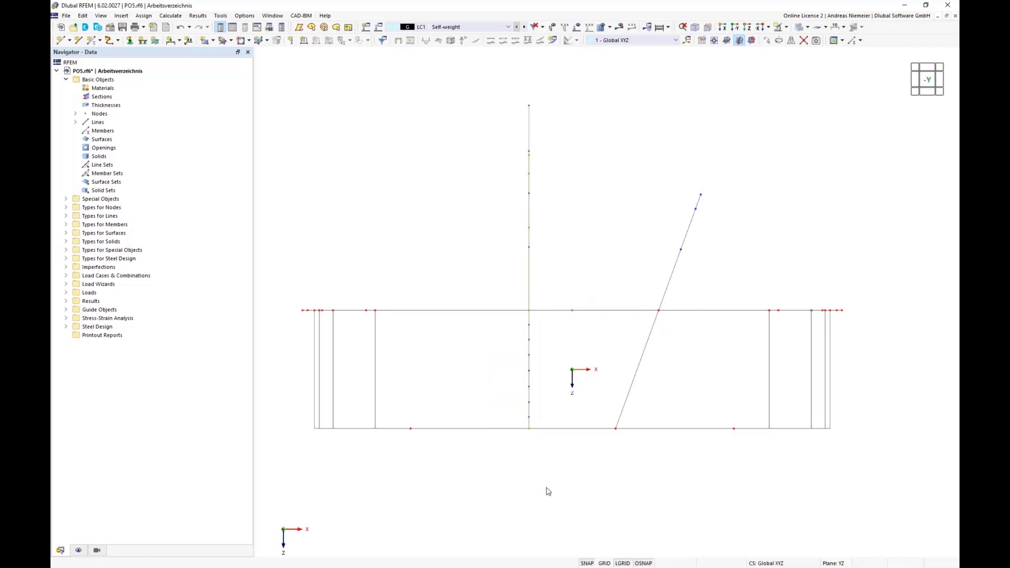
pyautogui.click(83, 15)
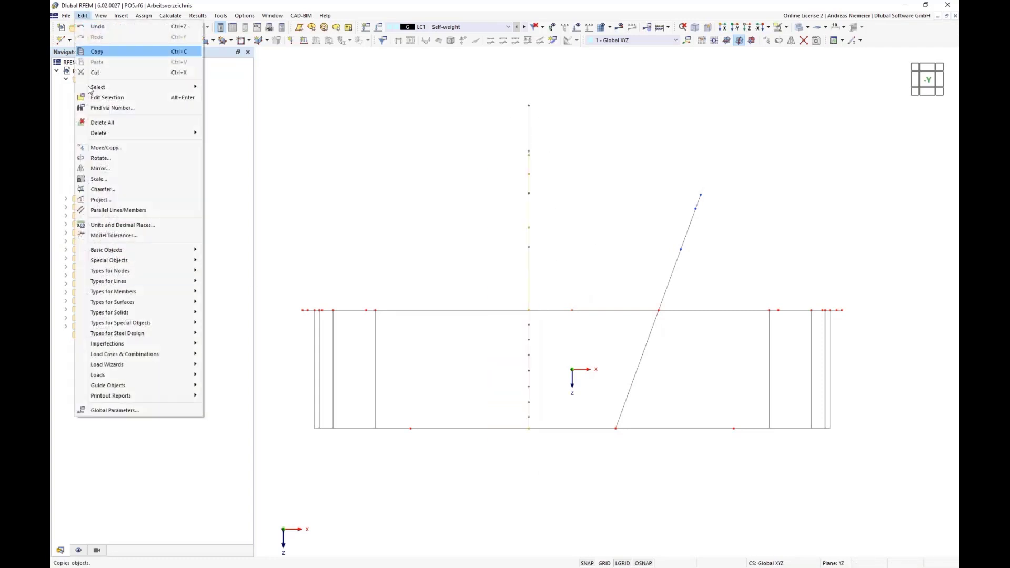
pyautogui.click(111, 188)
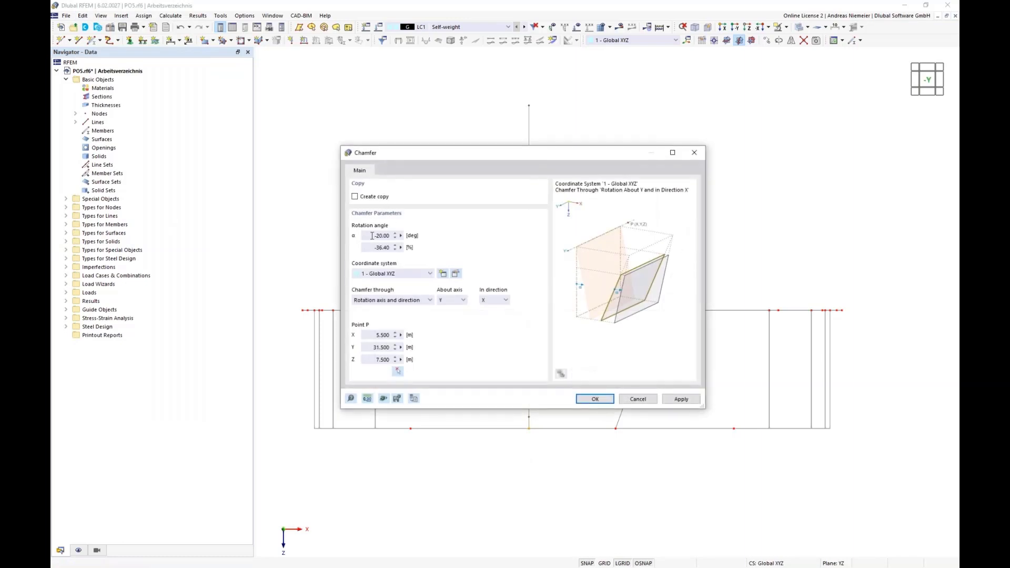
pyautogui.click(372, 236)
pyautogui.click(398, 371)
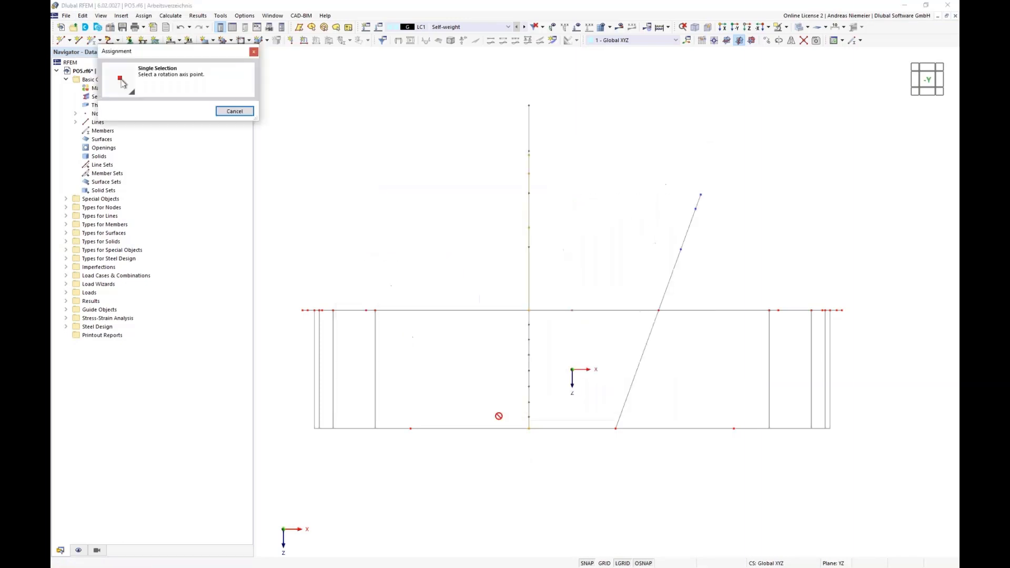
pyautogui.click(529, 429)
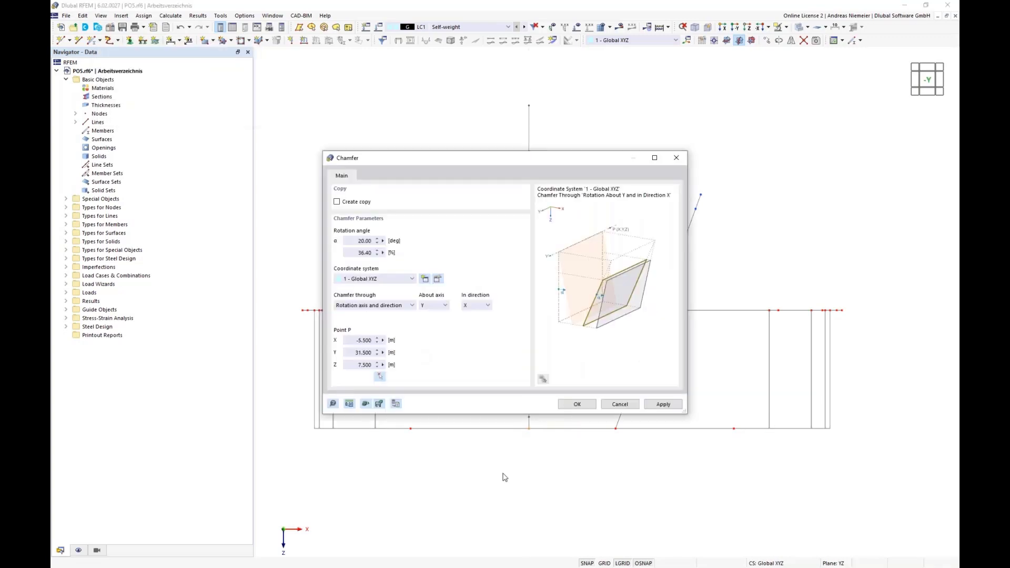
pyautogui.click(578, 404)
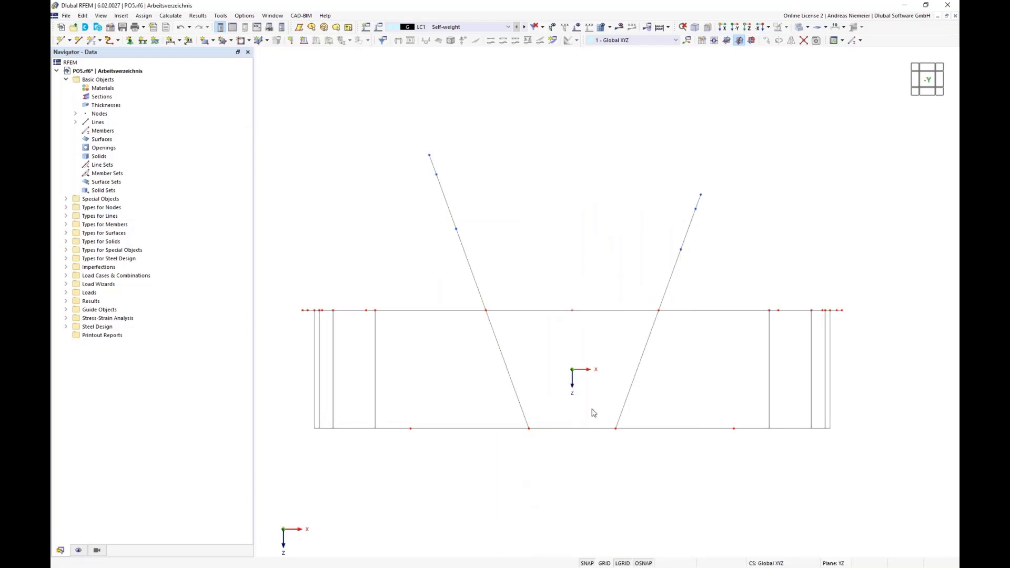
# Step: Copy the lower inclined arc from its ground node to the free outer ground node on the positive X side
pyautogui.keyDown('ctrl'); pyautogui.moveTo(773, 247); pyautogui.dragTo(430, 370, button='middle'); pyautogui.keyUp('ctrl')
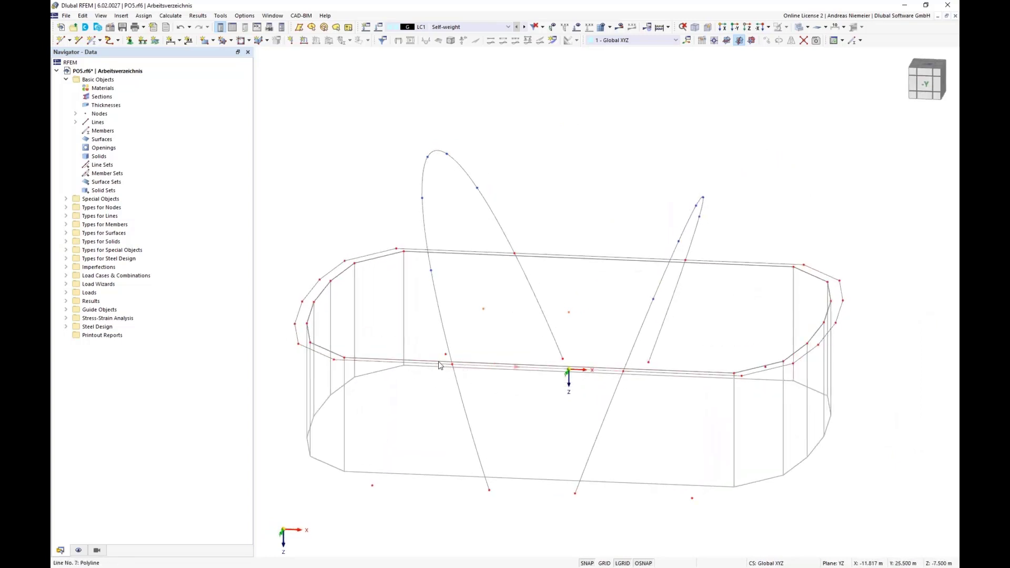
pyautogui.scroll(-1, 604, 423)
pyautogui.keyDown('ctrl'); pyautogui.moveTo(625, 468); pyautogui.dragTo(641, 440, button='middle'); pyautogui.keyUp('ctrl')
pyautogui.moveTo(595, 177); pyautogui.dragTo(684, 445)
pyautogui.keyDown('ctrl'); pyautogui.moveTo(709, 452); pyautogui.dragTo(546, 442, button='middle'); pyautogui.keyUp('ctrl')
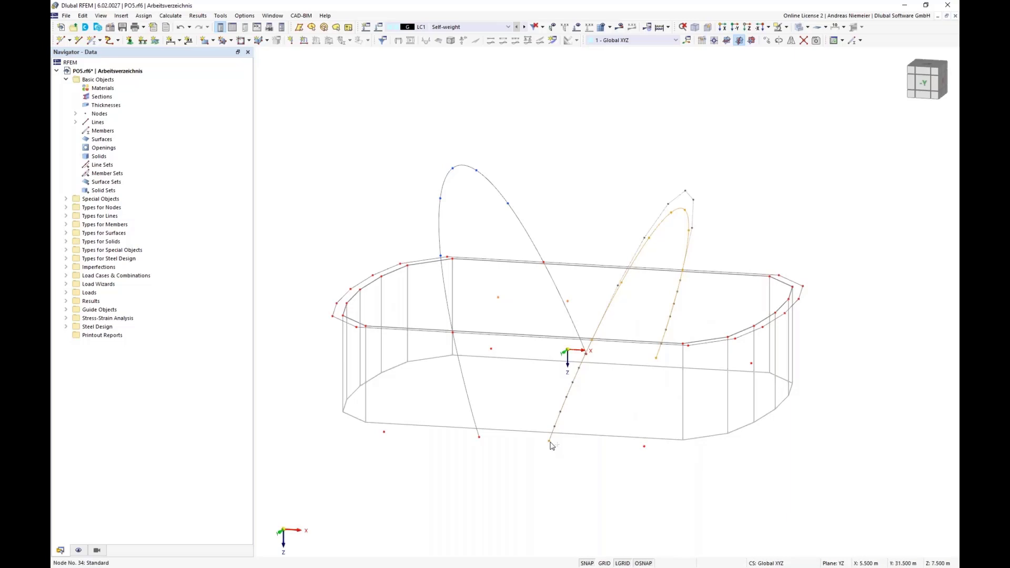
pyautogui.moveTo(554, 446); pyautogui.dragTo(647, 458)
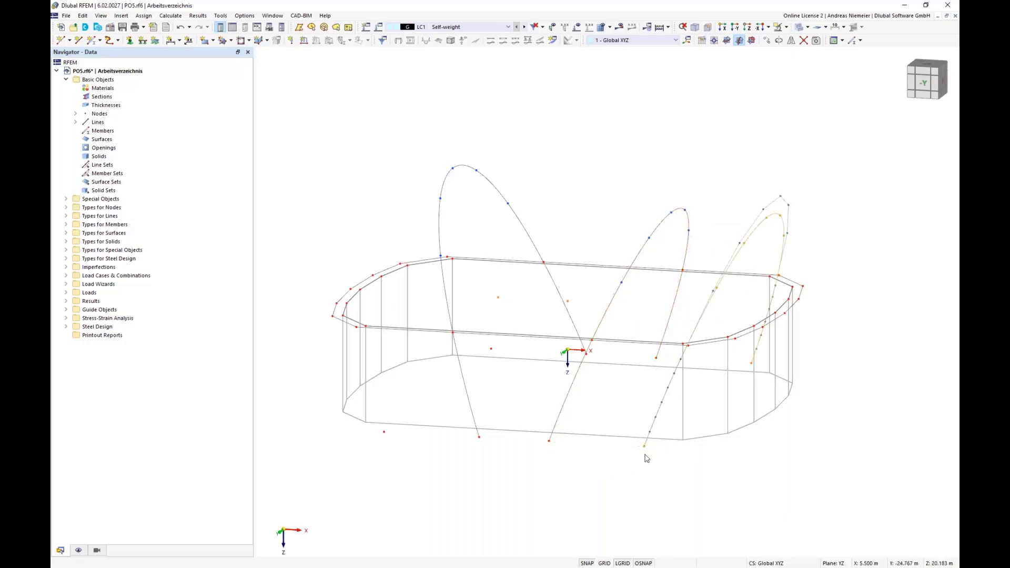
pyautogui.click(611, 493)
# Step: Copy the higher inclined arc from its ground node to the free outer ground node on the negative X side
pyautogui.keyDown('ctrl'); pyautogui.moveTo(495, 473); pyautogui.dragTo(557, 462, button='middle'); pyautogui.keyUp('ctrl')
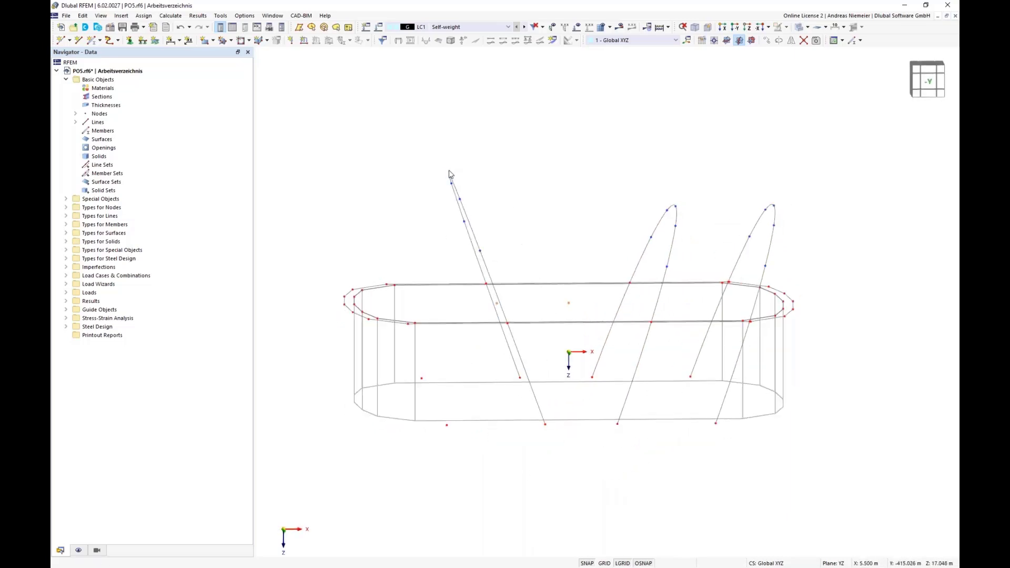
pyautogui.moveTo(436, 155); pyautogui.dragTo(423, 177)
pyautogui.keyDown('ctrl'); pyautogui.moveTo(520, 194); pyautogui.dragTo(514, 185, button='middle'); pyautogui.keyUp('ctrl')
pyautogui.moveTo(450, 159); pyautogui.dragTo(557, 456)
pyautogui.moveTo(557, 456)
pyautogui.keyDown('ctrl'); pyautogui.mouseDown(button='middle')
pyautogui.moveTo(569, 458)
pyautogui.moveTo(559, 474)
pyautogui.moveTo(547, 466)
pyautogui.mouseUp(button='middle'); pyautogui.keyUp('ctrl')
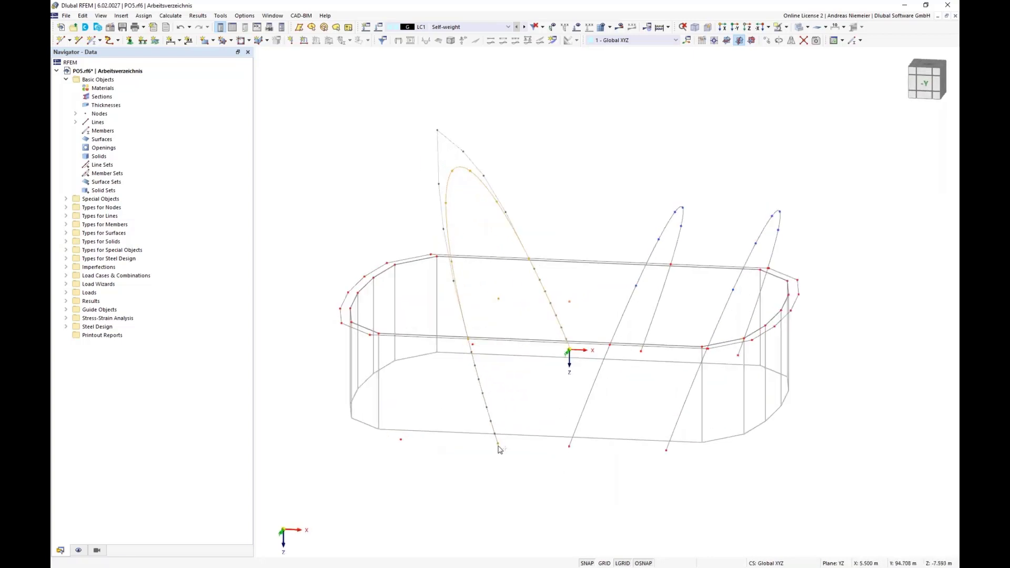
pyautogui.keyDown('ctrl'); pyautogui.moveTo(498, 443); pyautogui.dragTo(403, 445); pyautogui.keyUp('ctrl')
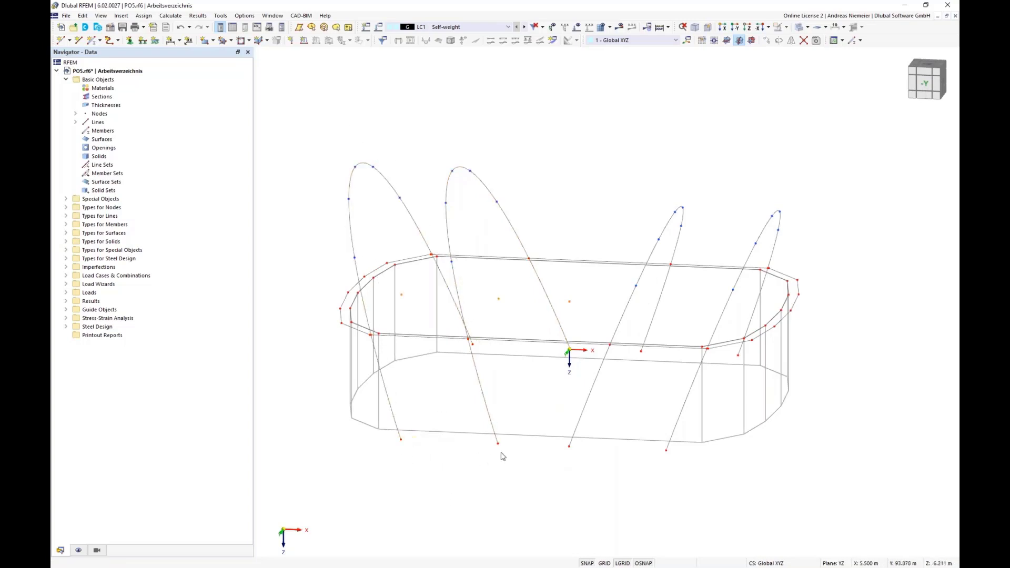
# Step: Move the outer outline's two corner nodes on the negative X side onto the nodes where the outer high arc crosses it
pyautogui.keyDown('ctrl'); pyautogui.moveTo(504, 455); pyautogui.dragTo(502, 429, button='middle'); pyautogui.keyUp('ctrl')
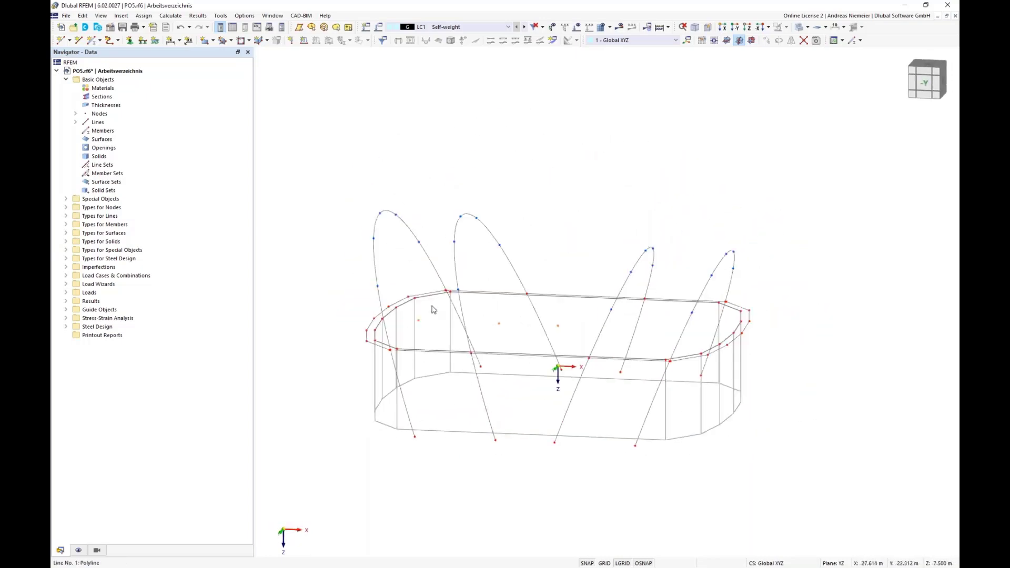
pyautogui.scroll(5, 445, 304)
pyautogui.scroll(5, 447, 302)
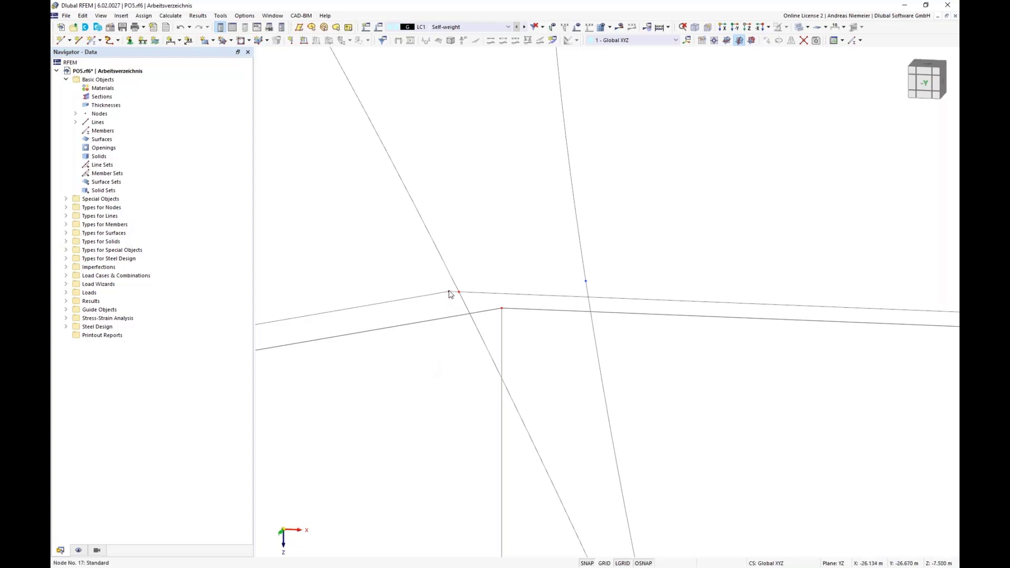
pyautogui.scroll(-5, 487, 232)
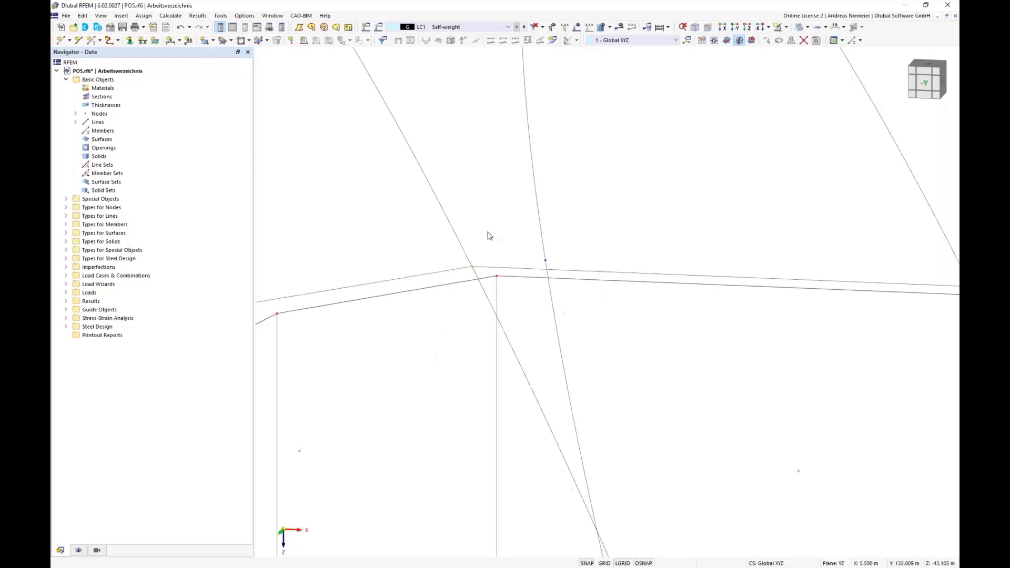
pyautogui.scroll(6, 406, 326)
pyautogui.scroll(1, 376, 322)
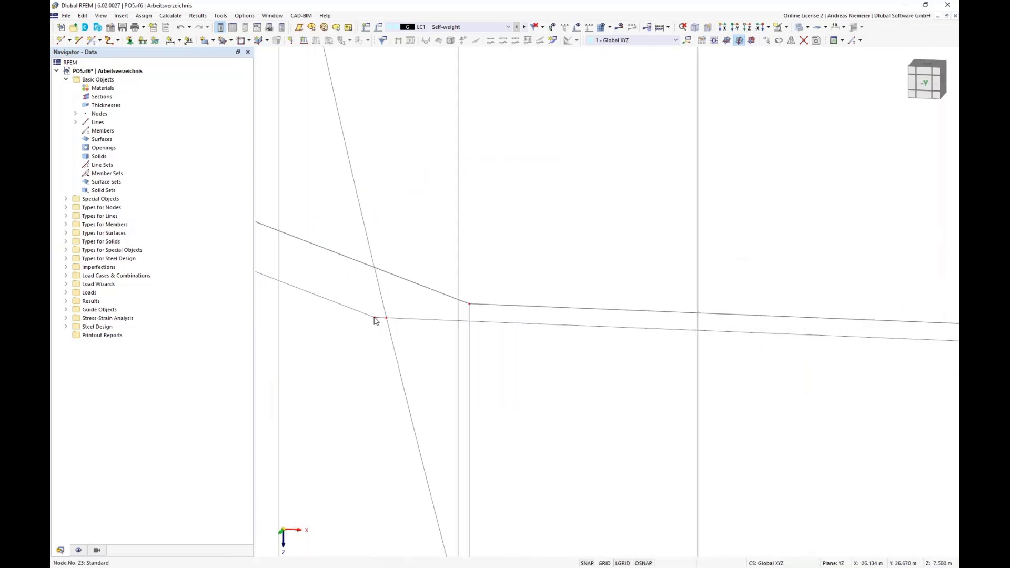
pyautogui.scroll(-7, 386, 330)
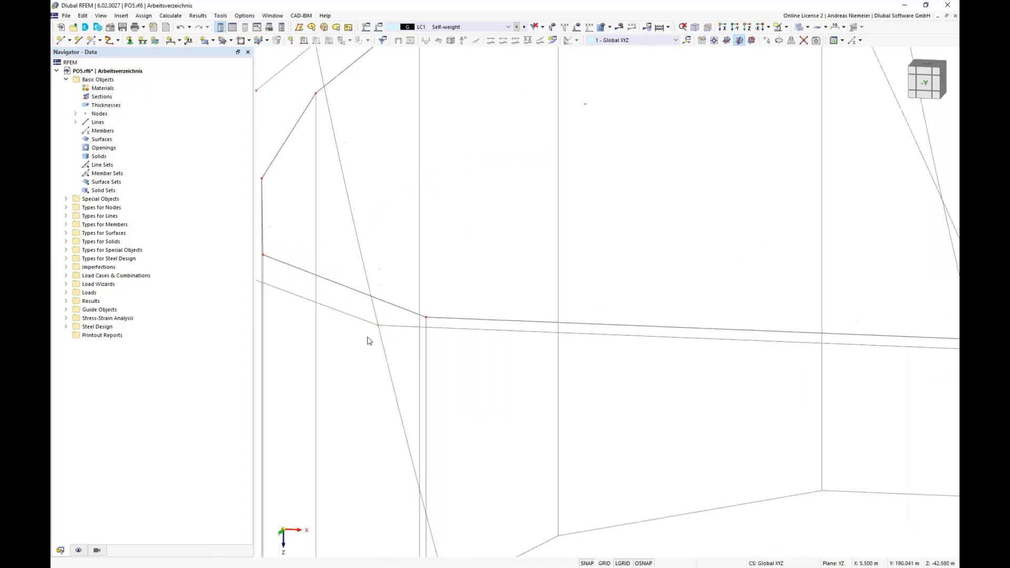
# Step: Move the outer outline's two corner nodes on the positive X side onto the nodes where the outer low arc crosses it
pyautogui.scroll(5, 753, 331)
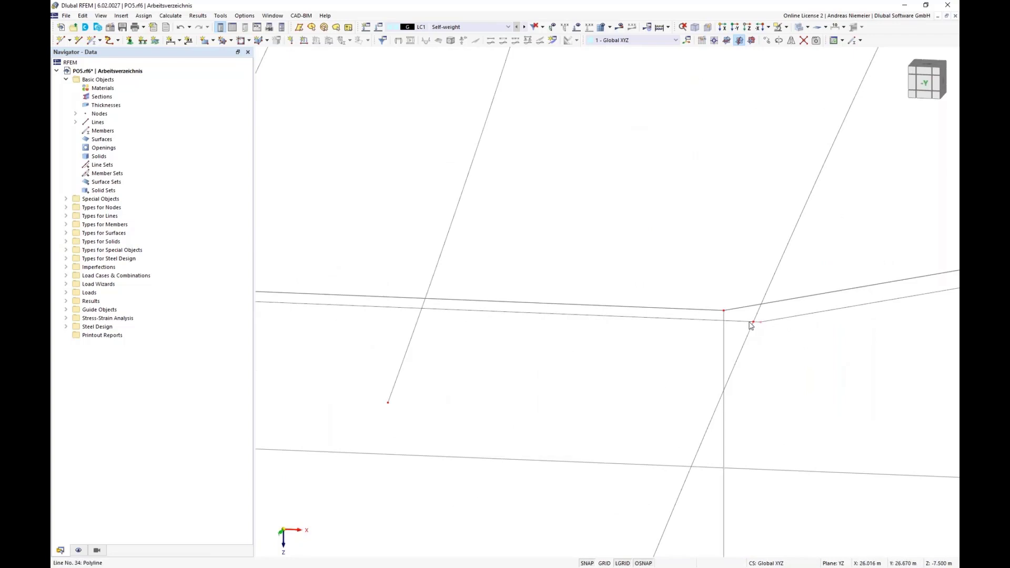
pyautogui.click(753, 323)
pyautogui.scroll(-5, 706, 284)
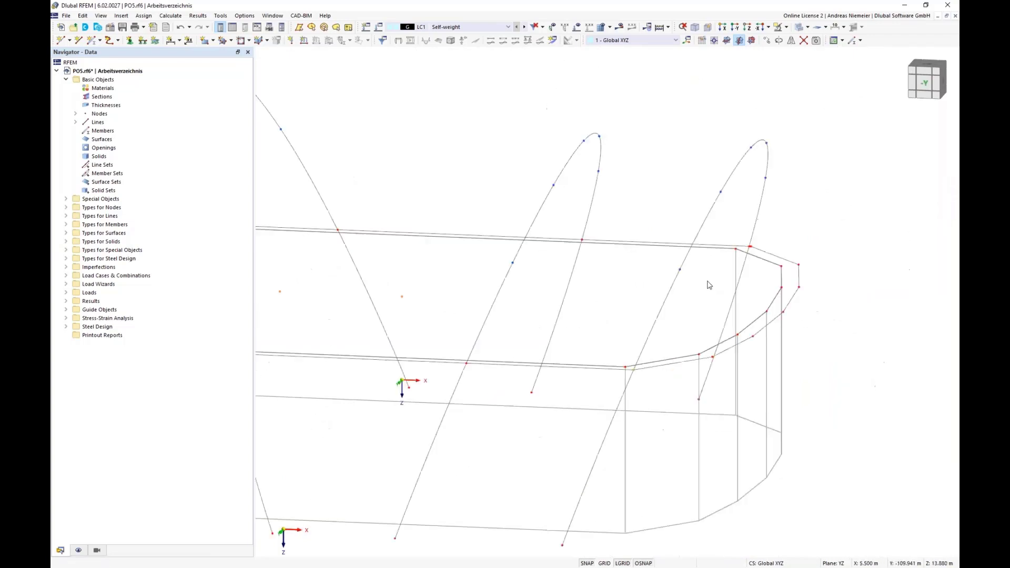
pyautogui.scroll(6, 756, 248)
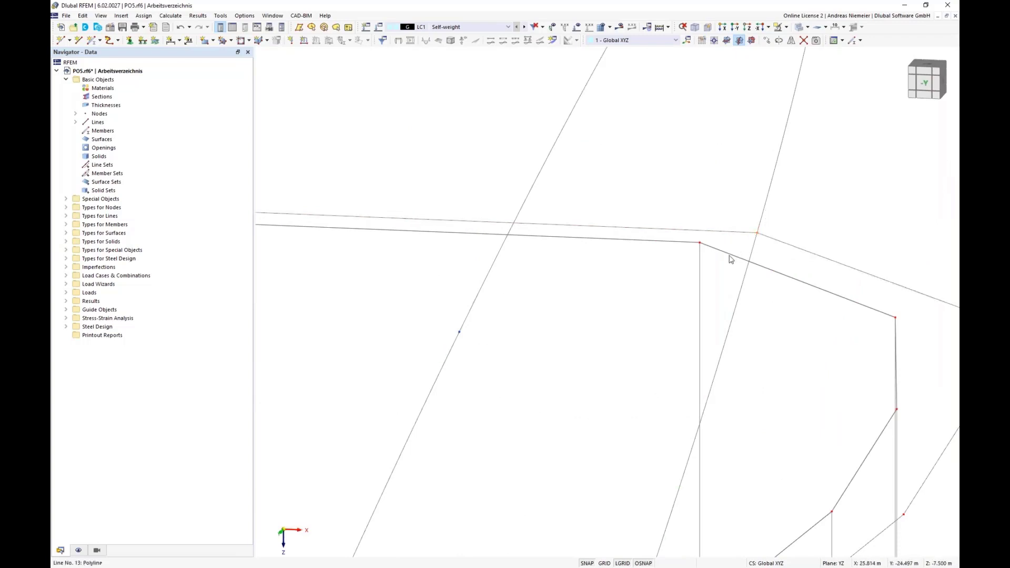
pyautogui.scroll(-2, 728, 259)
pyautogui.scroll(-3, 729, 259)
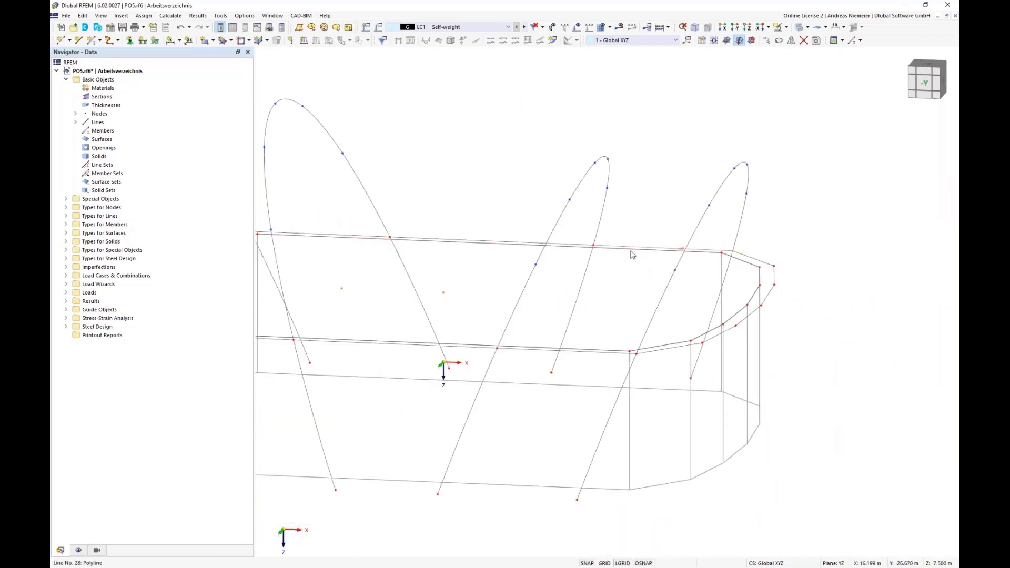
# Step: Start a new quadrangle surface and set its stiffness type to Membrane
pyautogui.scroll(-2, 579, 295)
pyautogui.keyDown('ctrl'); pyautogui.moveTo(410, 374); pyautogui.dragTo(432, 373, button='middle'); pyautogui.keyUp('ctrl')
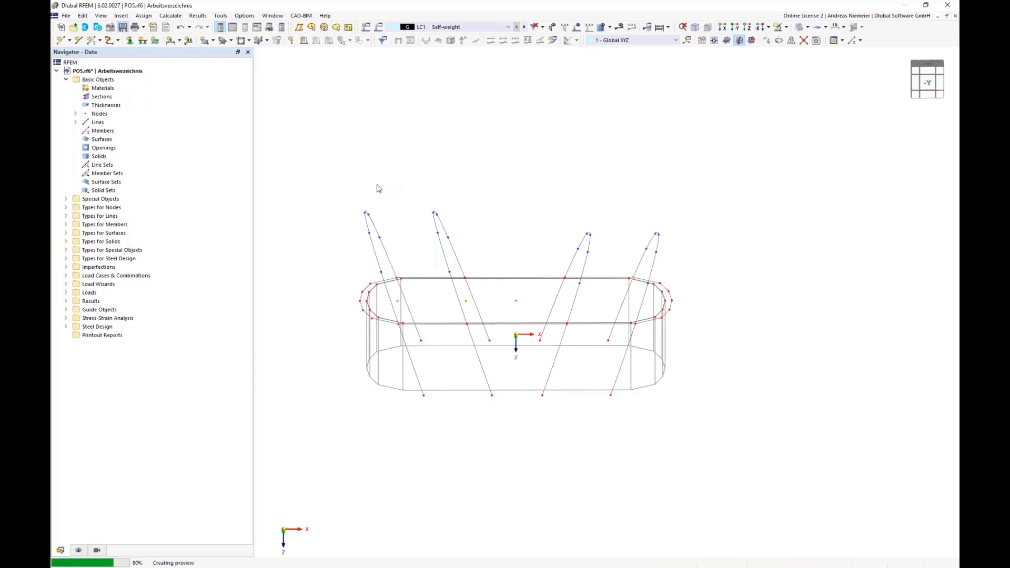
pyautogui.click(230, 41)
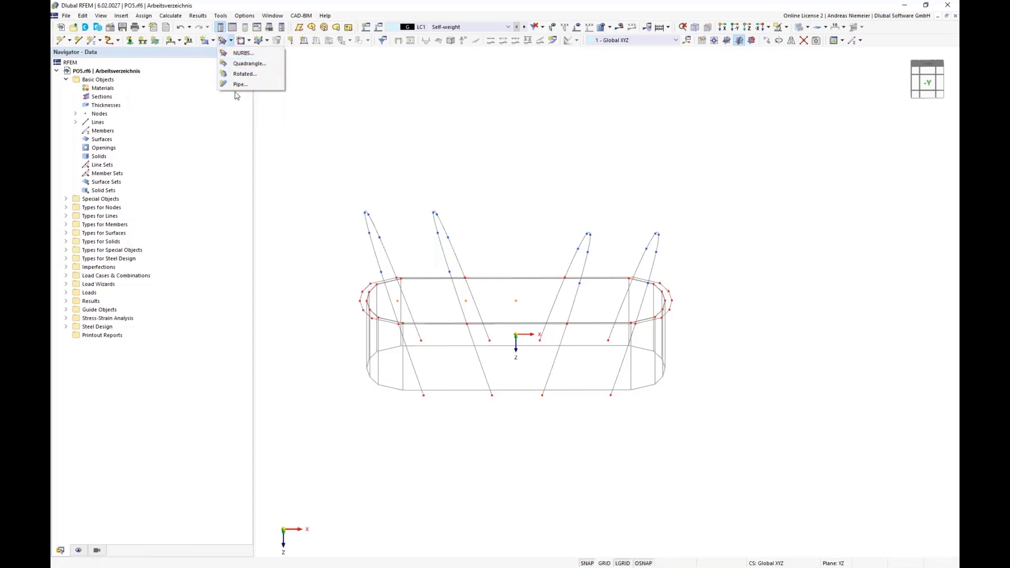
pyautogui.click(245, 64)
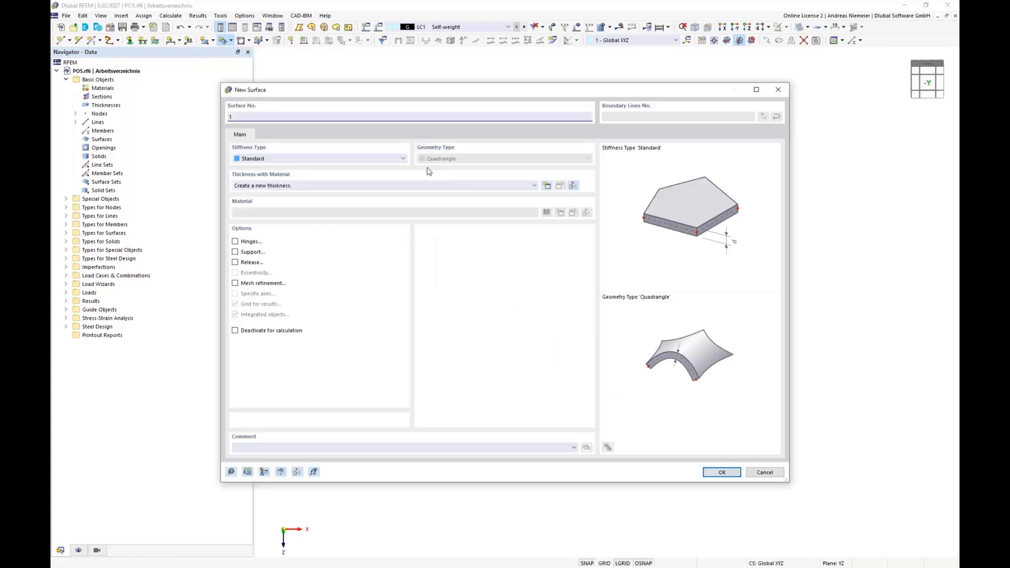
pyautogui.click(297, 159)
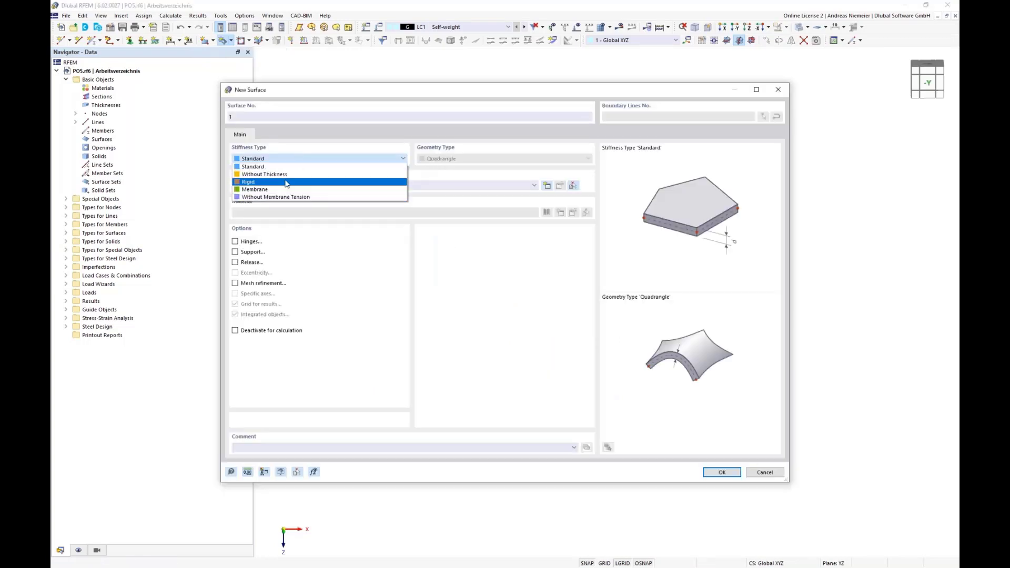
pyautogui.click(254, 189)
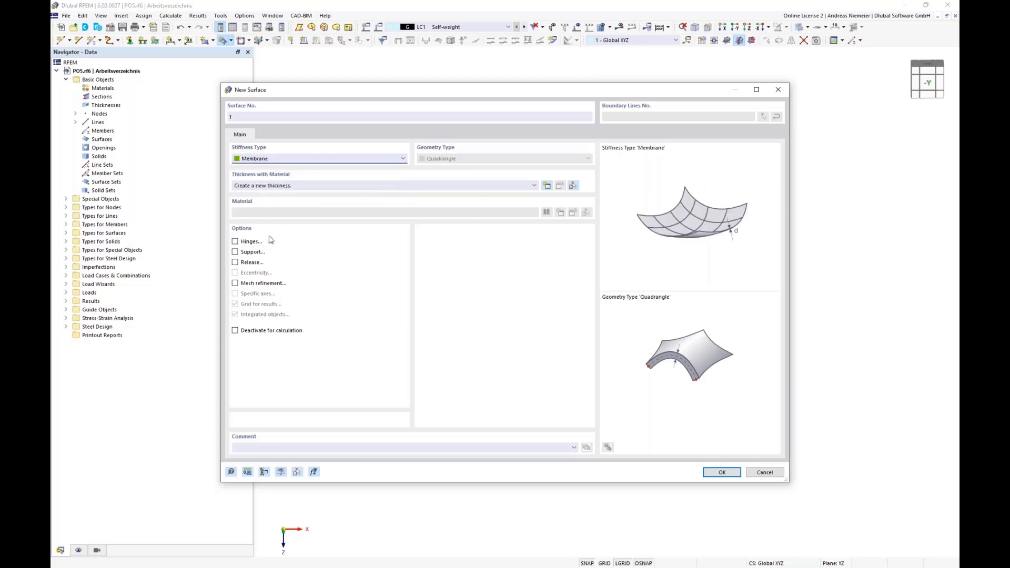
# Step: Create a uniform thickness for the membrane using the fabric material PES-PVC Typ IV from the material library
pyautogui.click(546, 188)
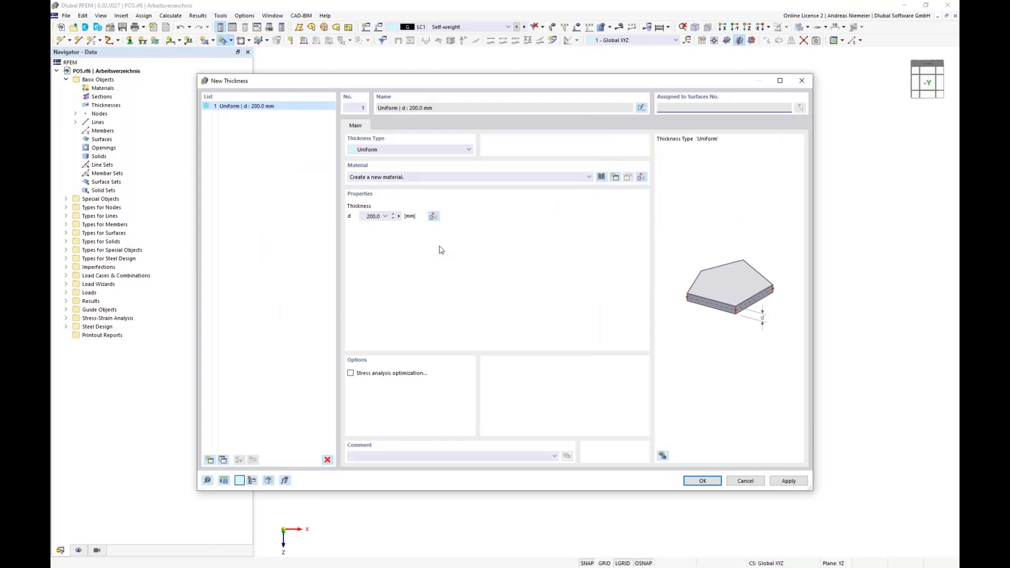
pyautogui.click(601, 177)
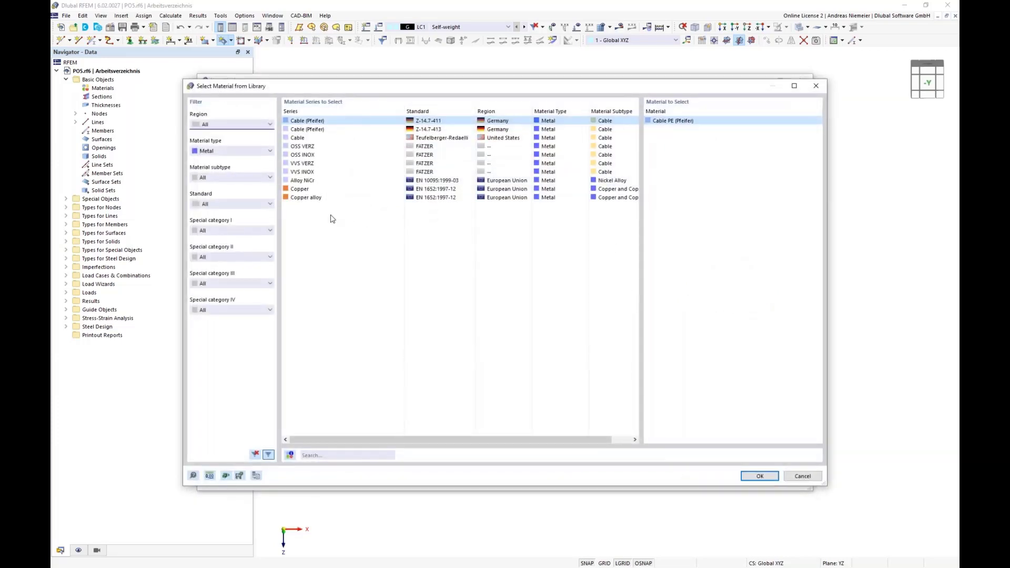
pyautogui.click(213, 152)
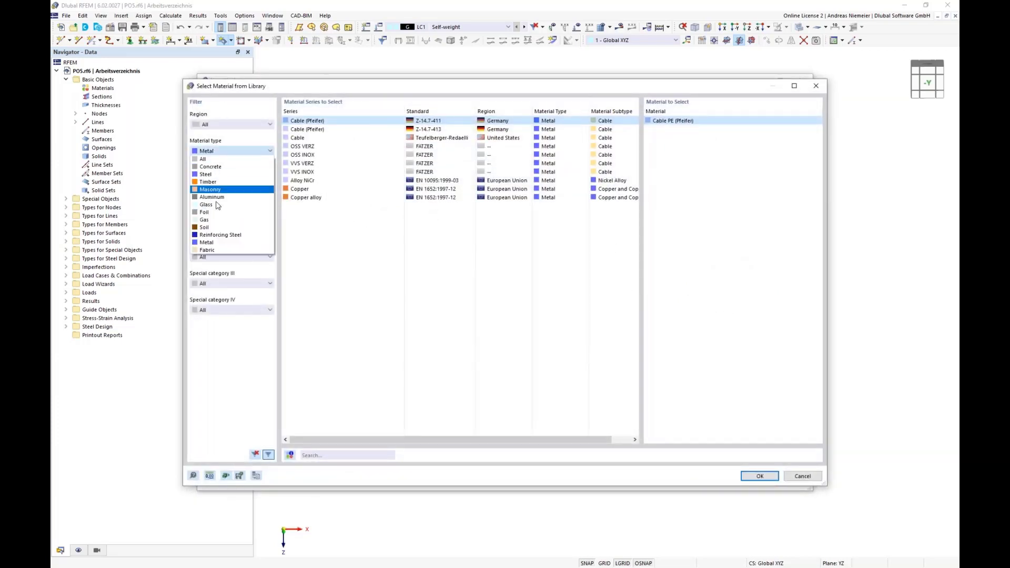
pyautogui.click(205, 251)
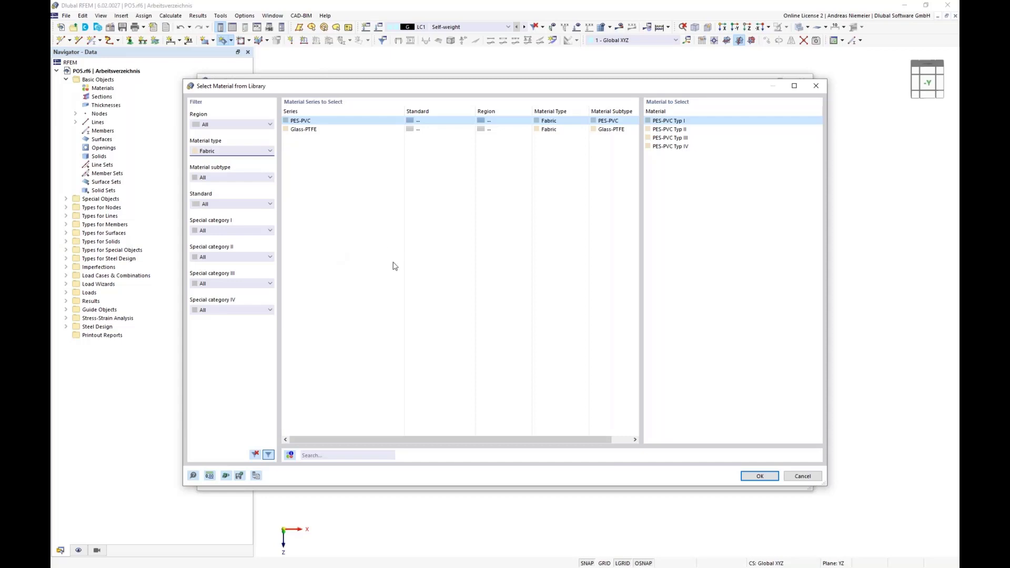
pyautogui.click(676, 147)
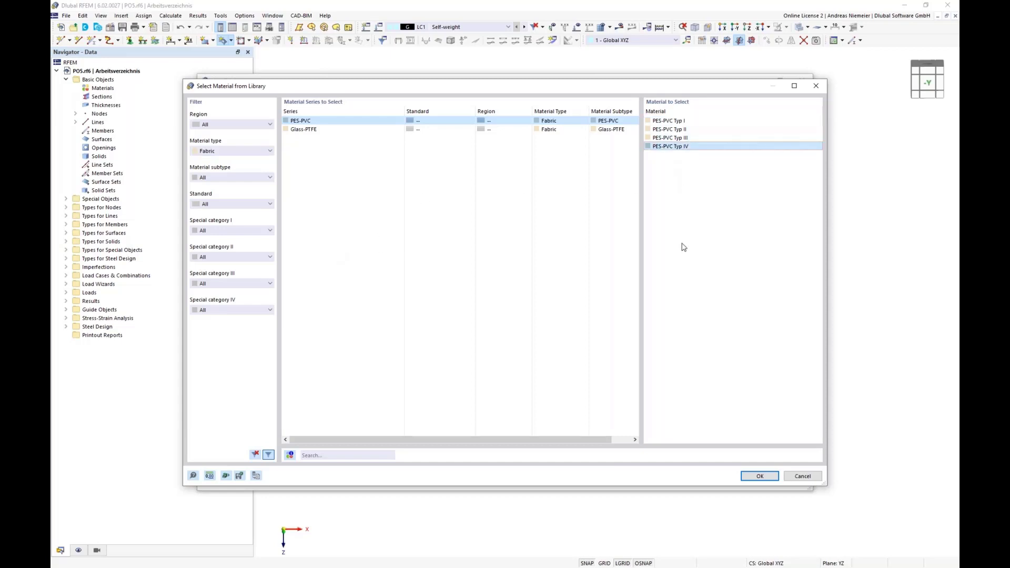
pyautogui.click(760, 476)
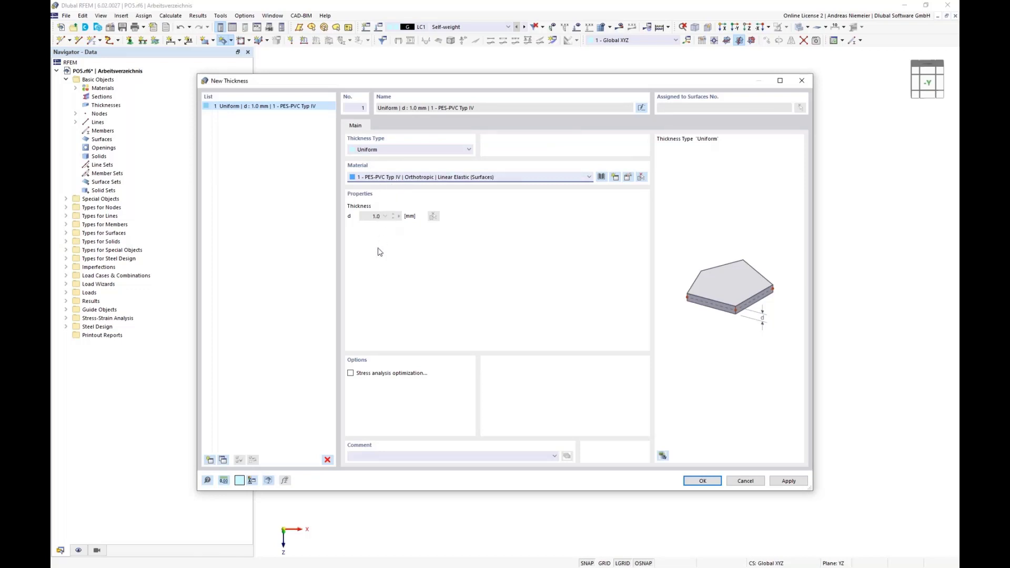
pyautogui.click(703, 481)
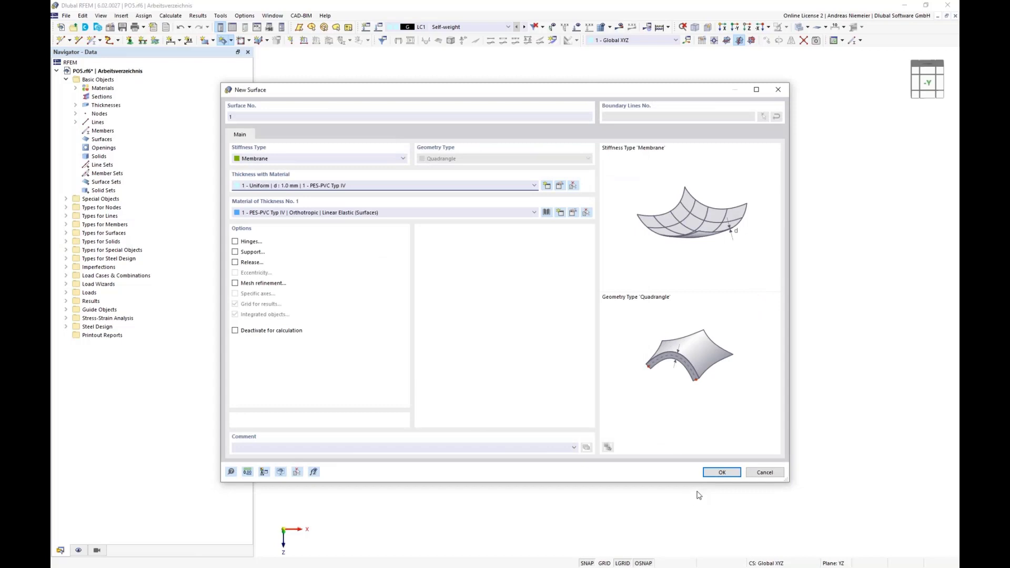
# Step: Create membrane surfaces between the outline's negative X end and the outer high arc, and between the two high arcs
pyautogui.click(719, 472)
pyautogui.scroll(3, 336, 316)
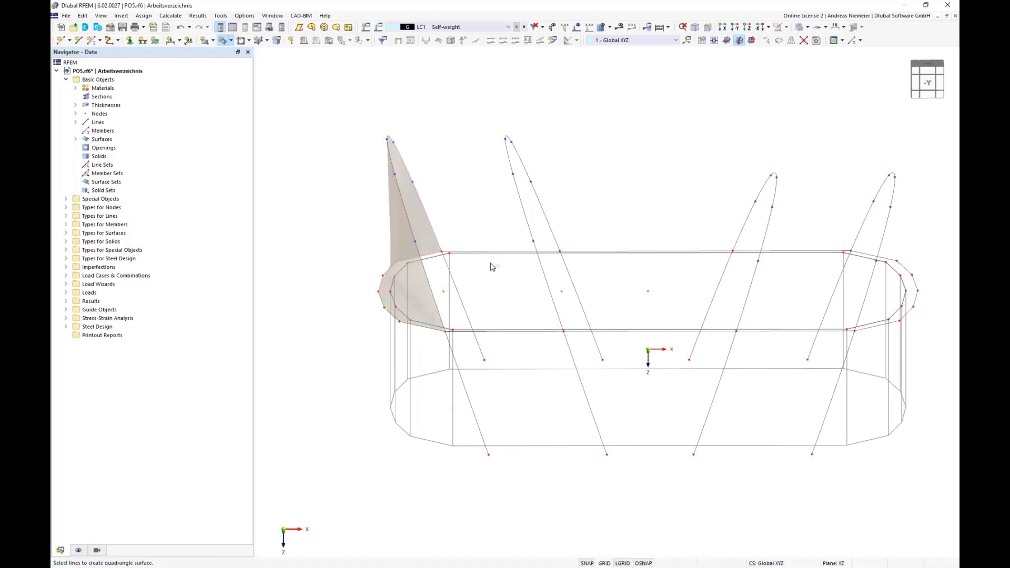
pyautogui.click(463, 331)
pyautogui.click(529, 247)
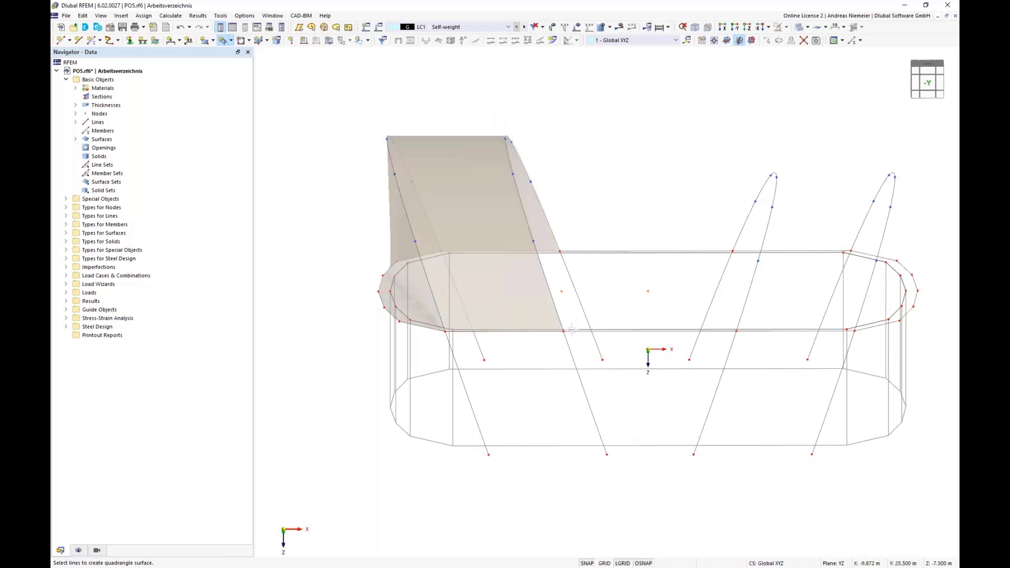
# Step: Create the middle membrane surface between the inner high arc and the inner low arc, bounded by both long outline edges
pyautogui.click(626, 331)
pyautogui.click(550, 289)
pyautogui.click(606, 252)
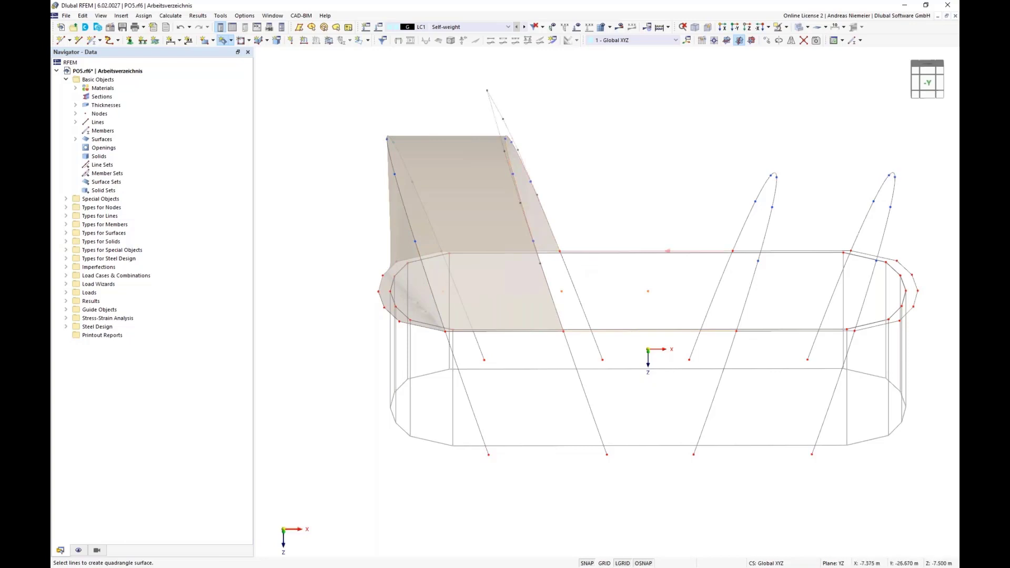
pyautogui.click(742, 226)
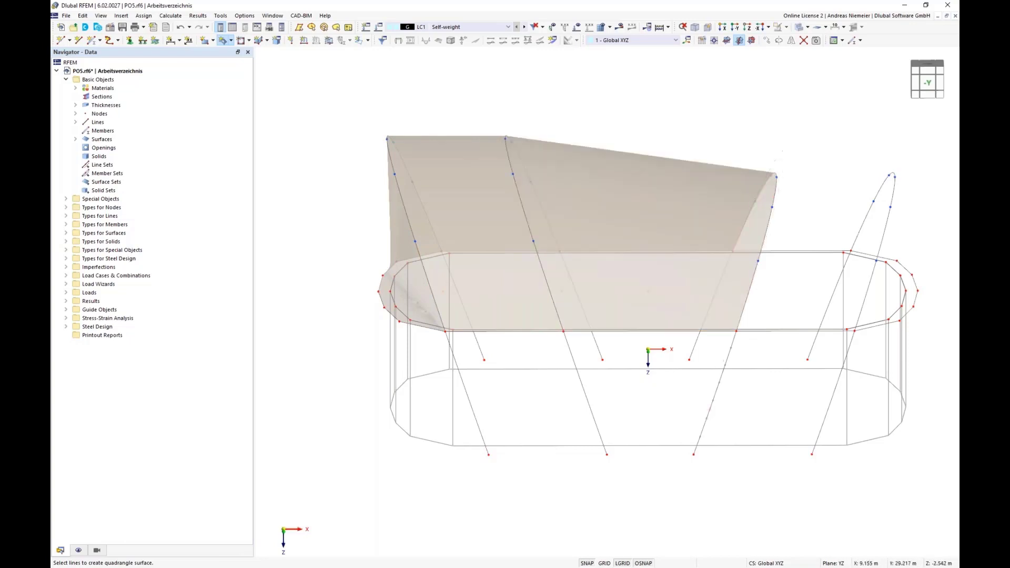
# Step: Create a membrane surface between the two low arcs on the positive X side
pyautogui.click(779, 330)
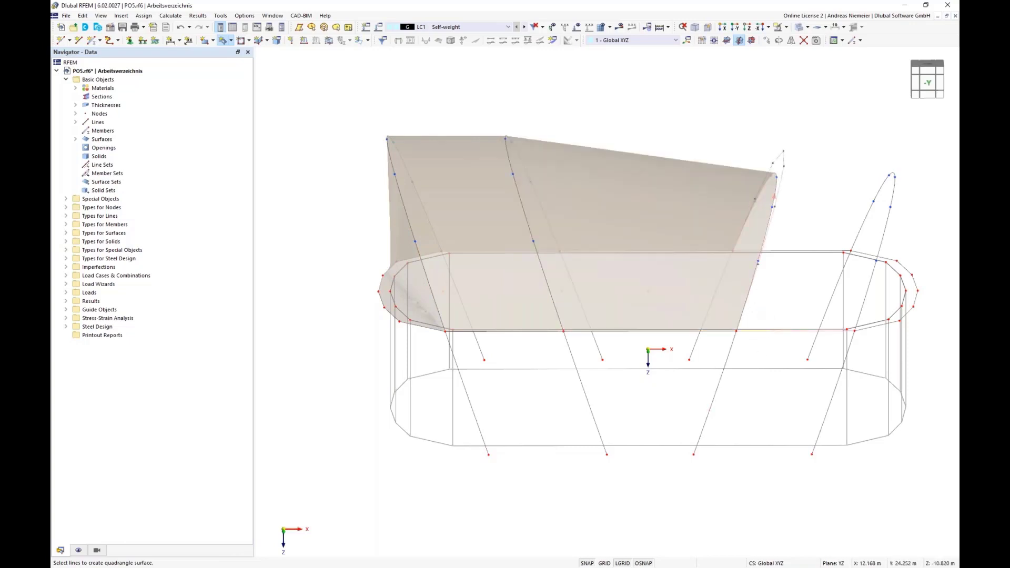
pyautogui.click(766, 228)
pyautogui.click(871, 225)
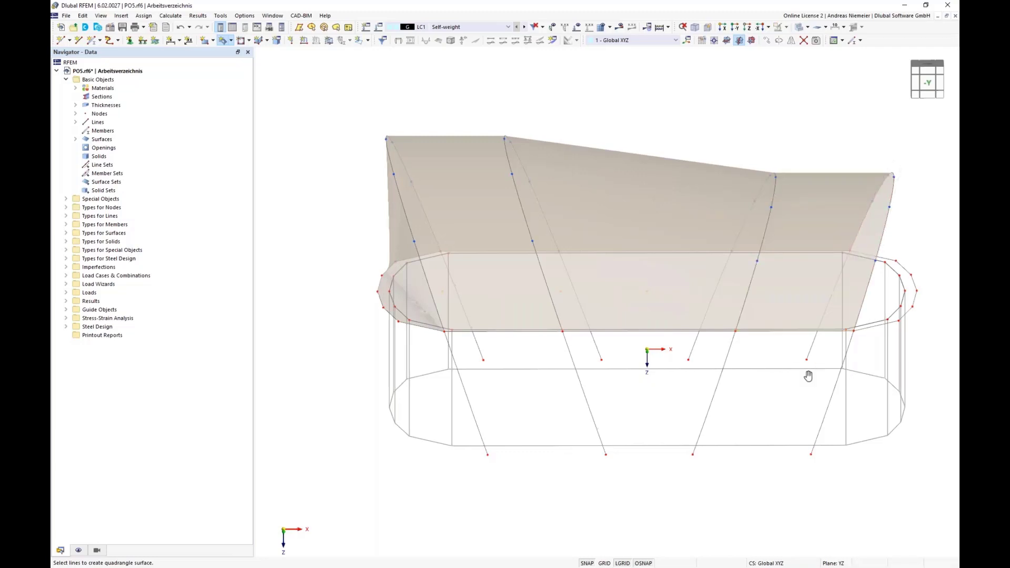
# Step: Close the positive X end with a membrane surface between the outer low arc and the outline, and finish surface creation
pyautogui.moveTo(805, 374); pyautogui.dragTo(653, 374, button='middle')
pyautogui.scroll(2, 711, 297)
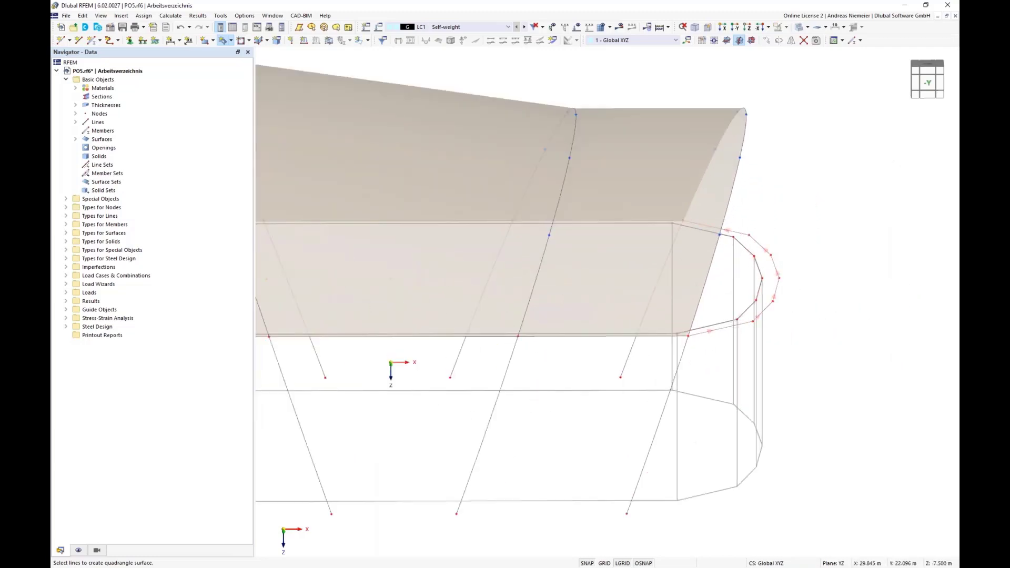
pyautogui.click(714, 306)
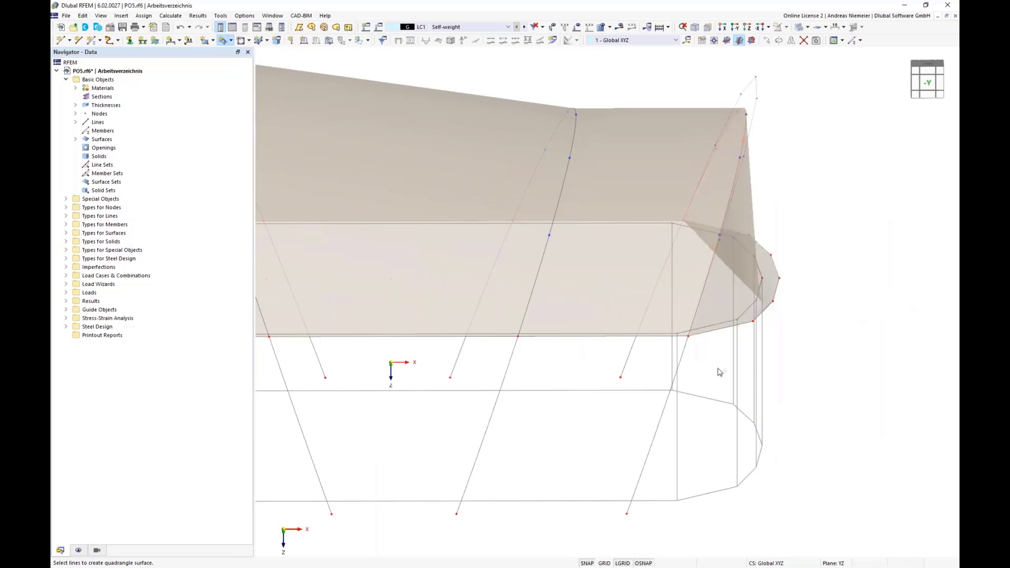
pyautogui.scroll(-3, 720, 330)
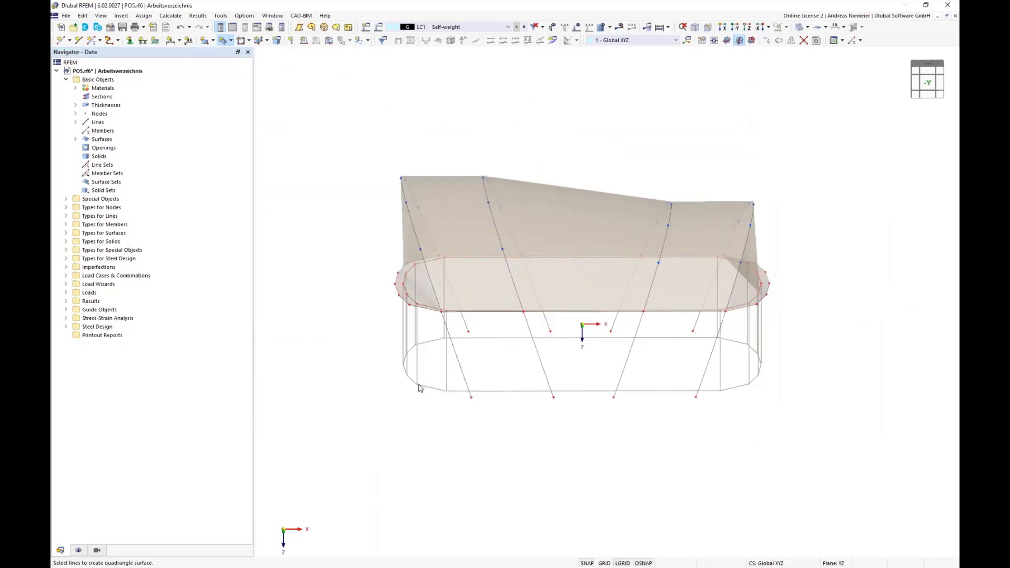
pyautogui.keyDown('ctrl'); pyautogui.moveTo(464, 435); pyautogui.dragTo(421, 404, button='middle'); pyautogui.keyUp('ctrl')
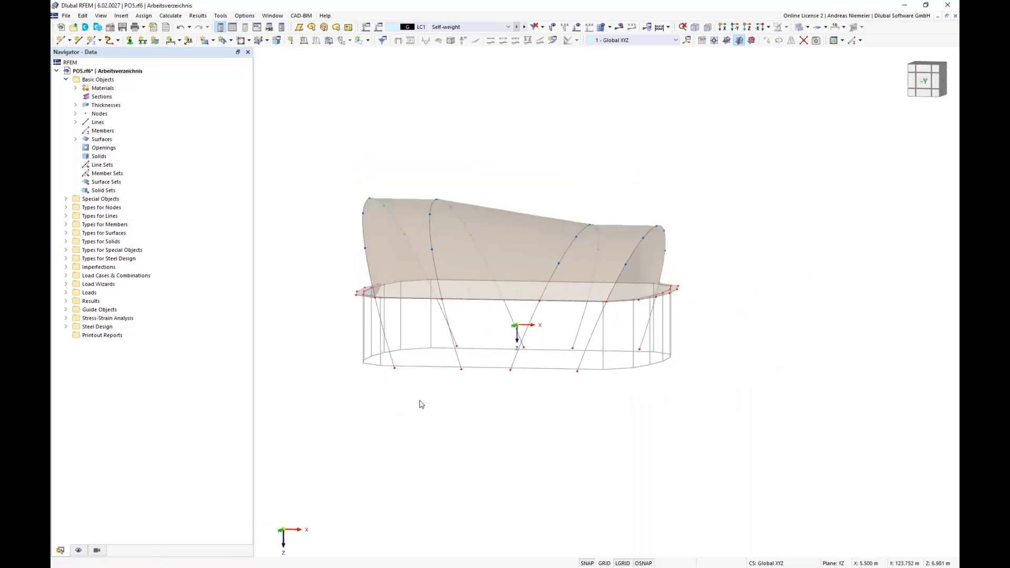
pyautogui.rightClick(528, 401)
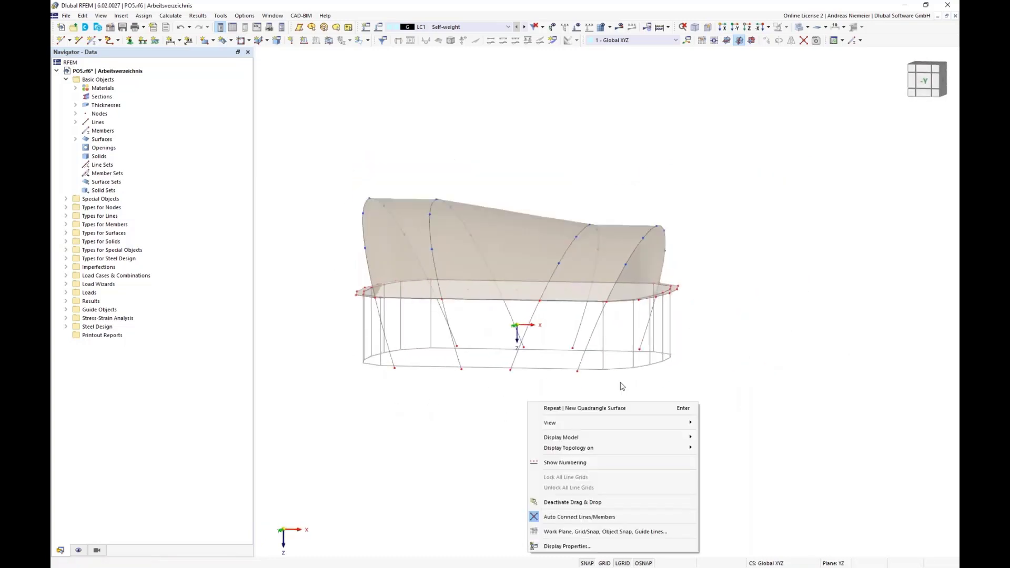
pyautogui.click(676, 222)
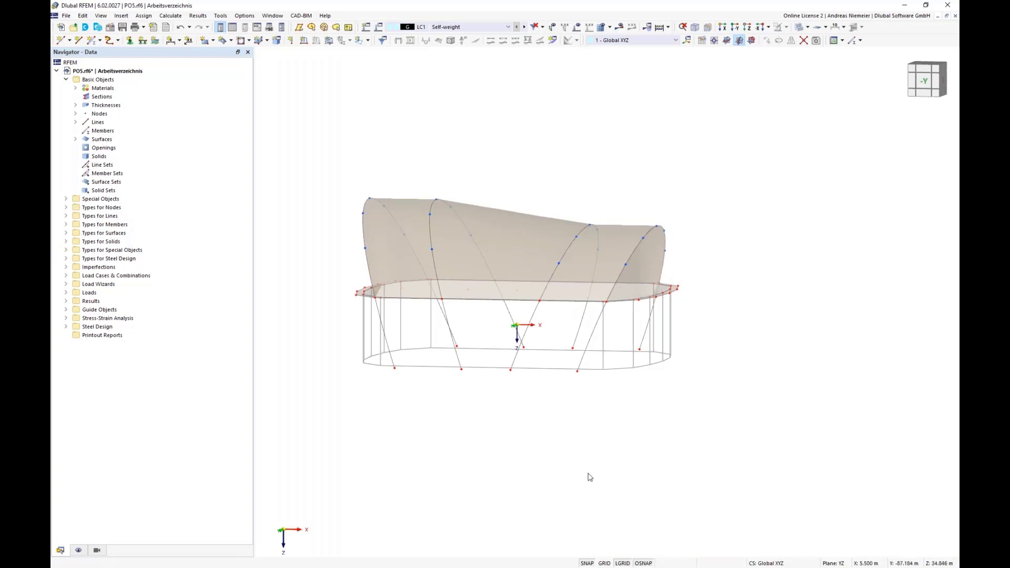
# Step: Set the target length of finite elements to 2 m in the mesh settings and generate the mesh
pyautogui.keyDown('ctrl'); pyautogui.moveTo(529, 458); pyautogui.dragTo(548, 453, button='middle'); pyautogui.keyUp('ctrl')
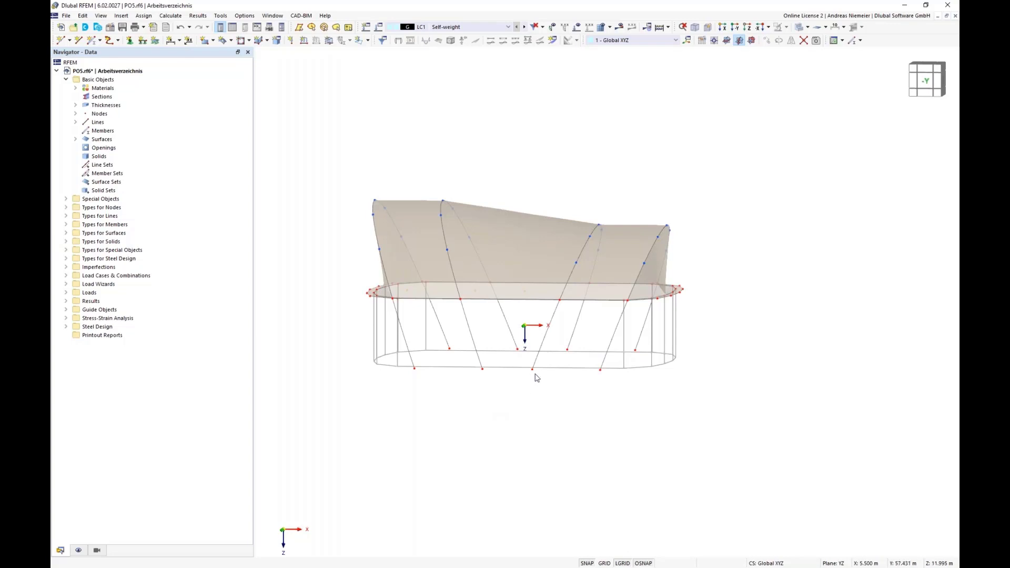
pyautogui.scroll(3, 473, 258)
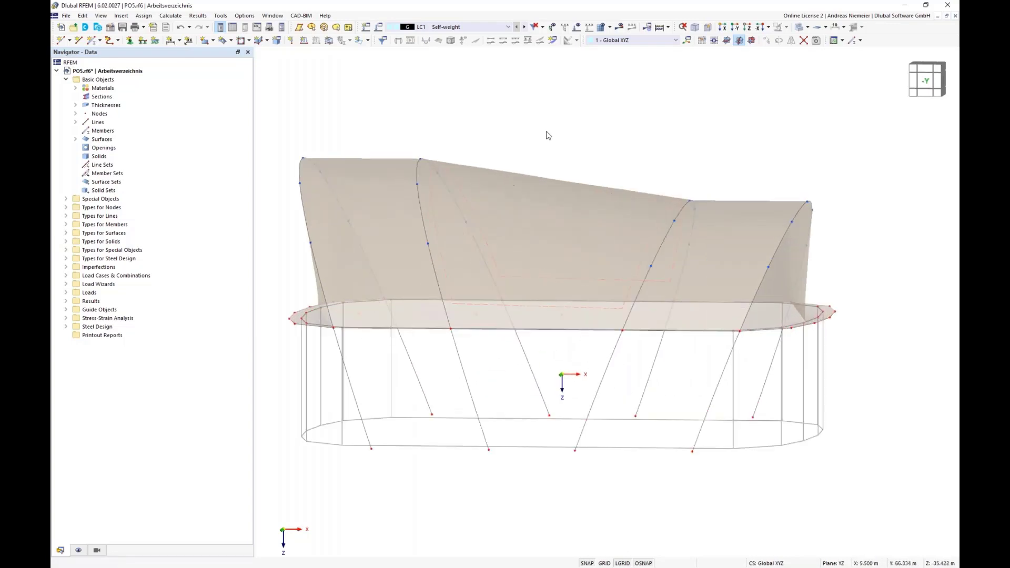
pyautogui.click(610, 28)
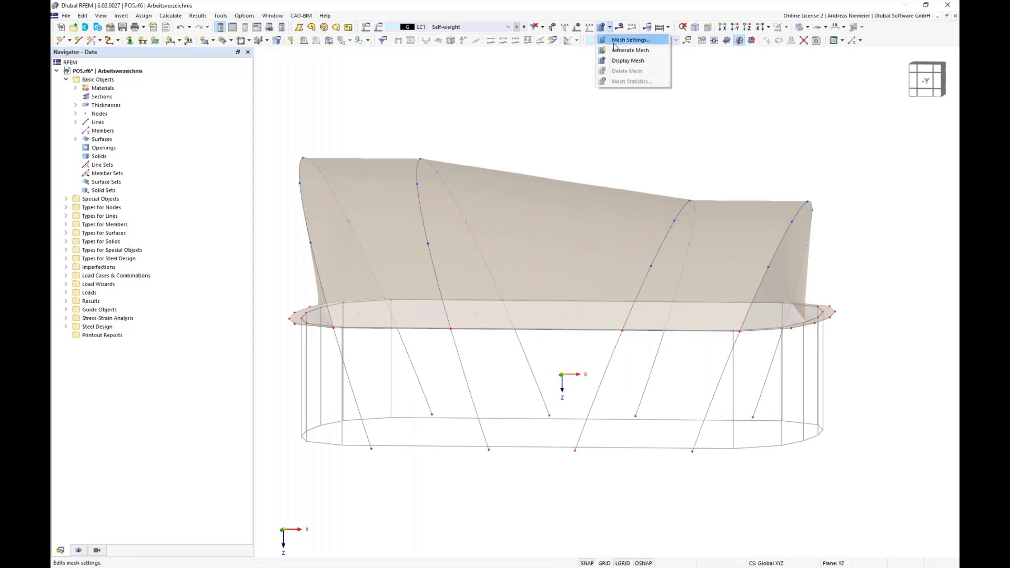
pyautogui.click(631, 40)
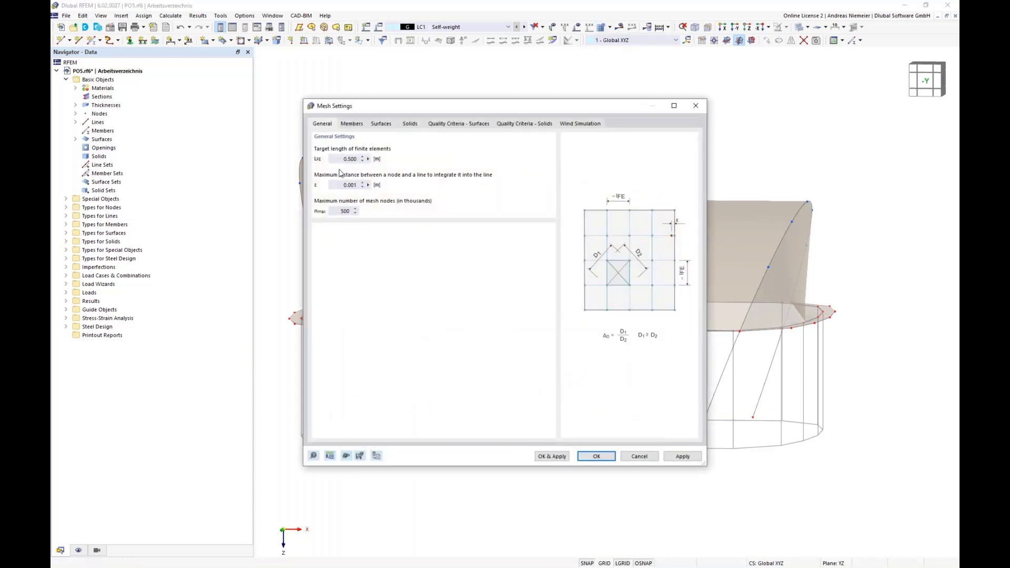
pyautogui.doubleClick(341, 159)
pyautogui.write('2')
pyautogui.click(558, 462)
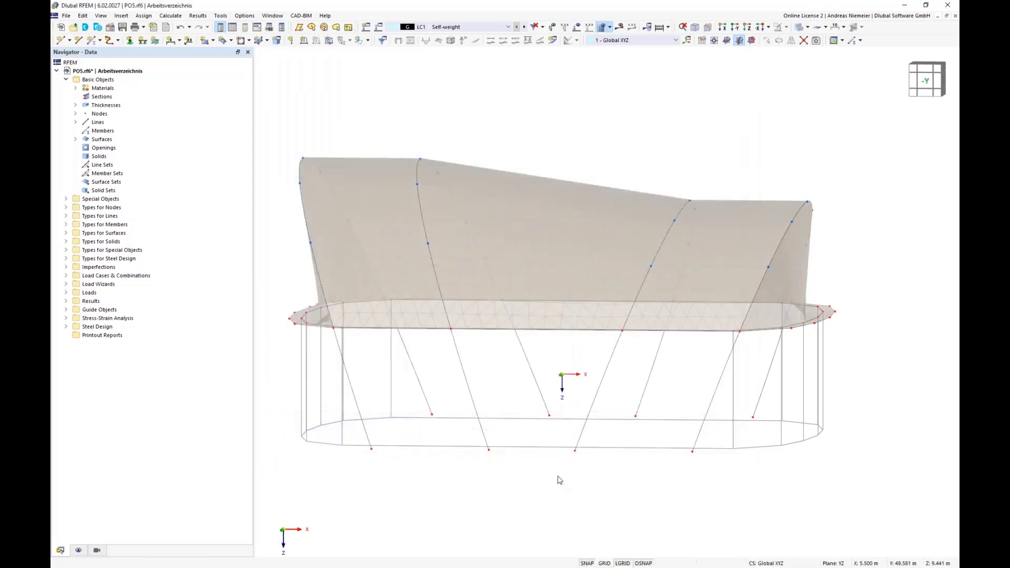
# Step: Switch the model display to wireframe to inspect the mesh on the membrane surfaces
pyautogui.click(808, 27)
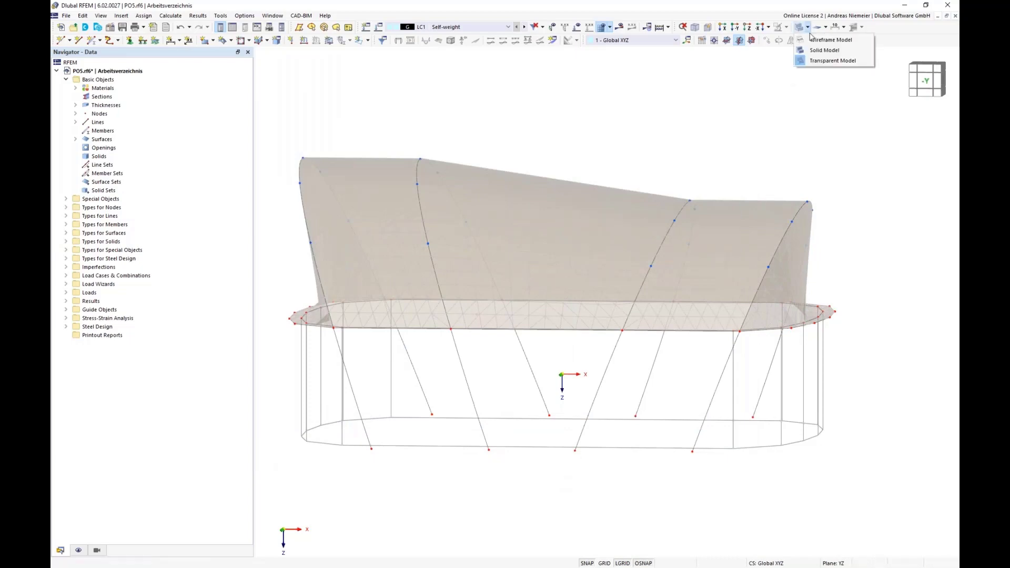
pyautogui.click(830, 39)
pyautogui.keyDown('ctrl'); pyautogui.moveTo(767, 125); pyautogui.dragTo(672, 343, button='middle'); pyautogui.keyUp('ctrl')
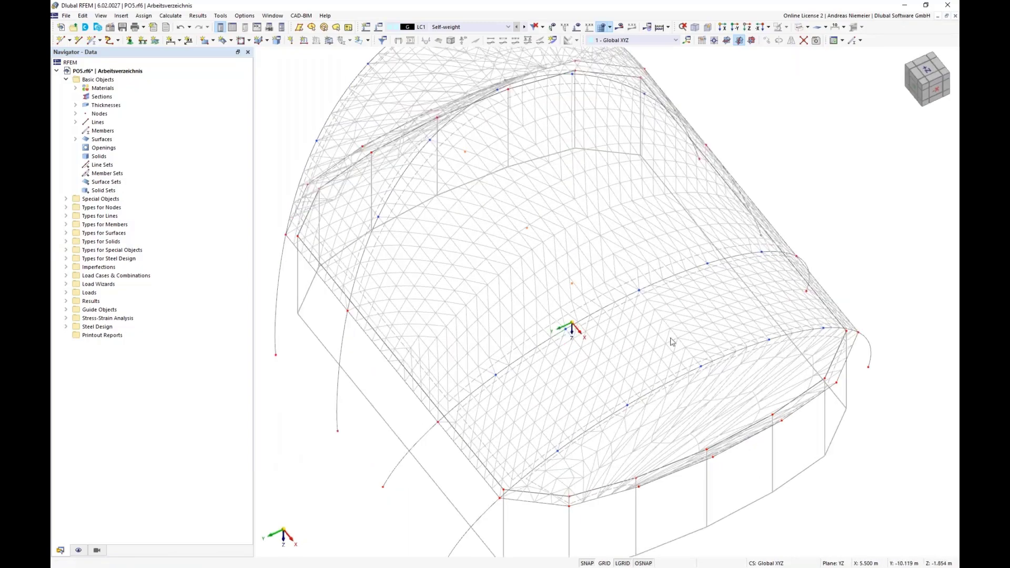
# Step: Reassign the corner nodes of the membrane surface closing the positive X end to 64, 26, 28 and 63, accepting the mesh deletion
pyautogui.keyDown('ctrl'); pyautogui.moveTo(718, 398); pyautogui.dragTo(476, 397, button='middle'); pyautogui.keyUp('ctrl')
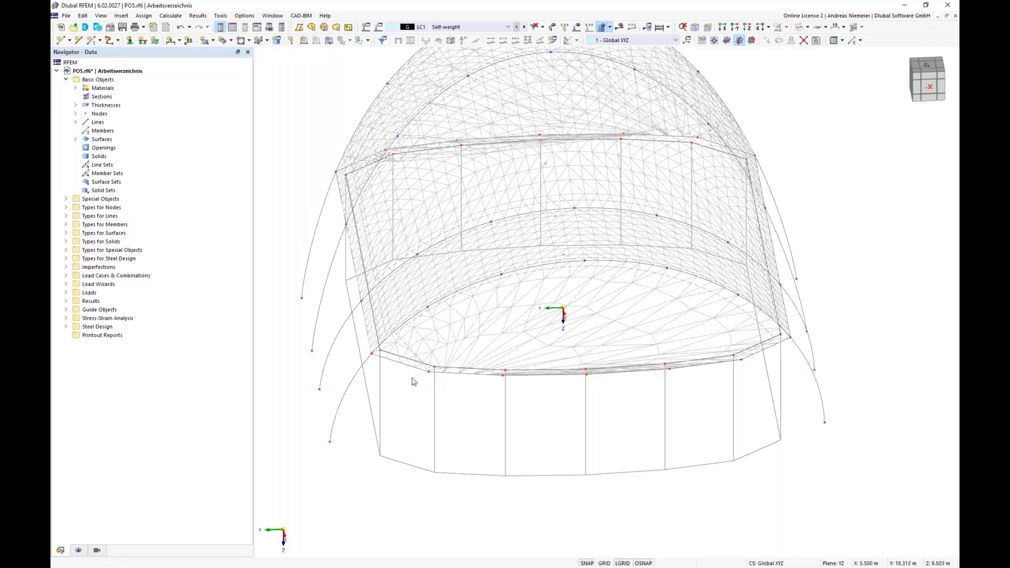
pyautogui.scroll(2, 394, 359)
pyautogui.moveTo(514, 457); pyautogui.dragTo(462, 459, button='middle')
pyautogui.scroll(-1, 456, 438)
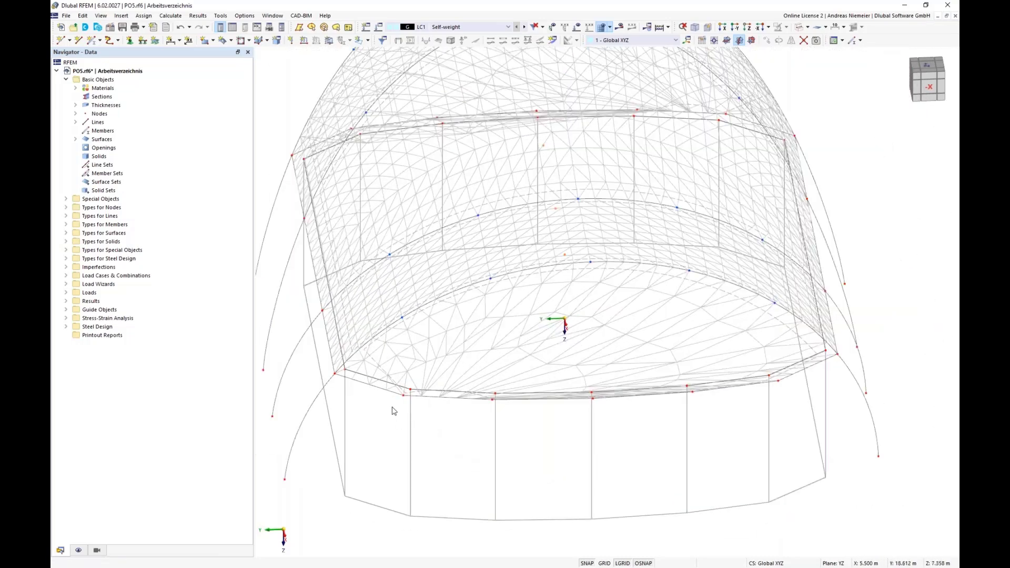
pyautogui.doubleClick(374, 375)
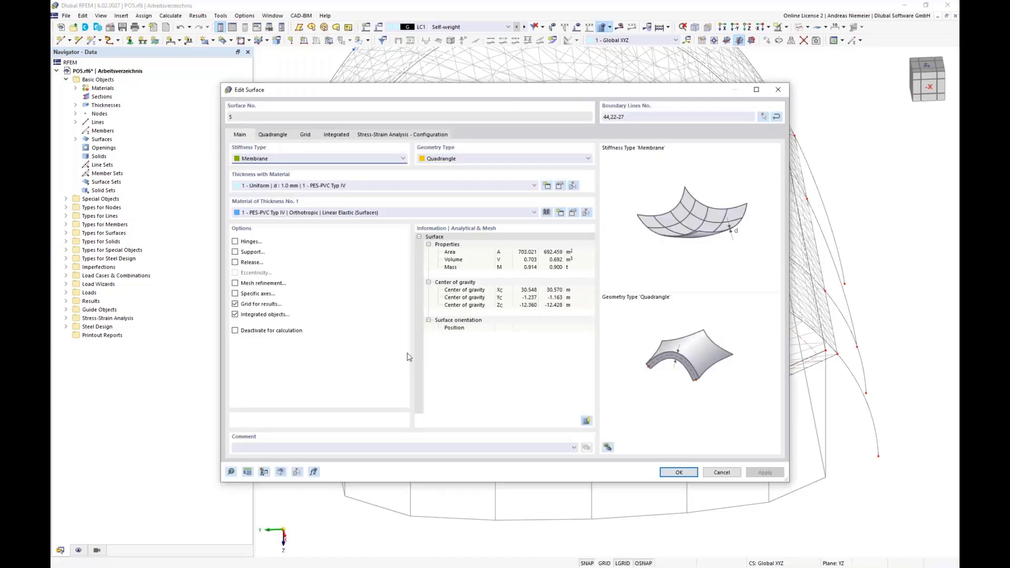
pyautogui.click(273, 136)
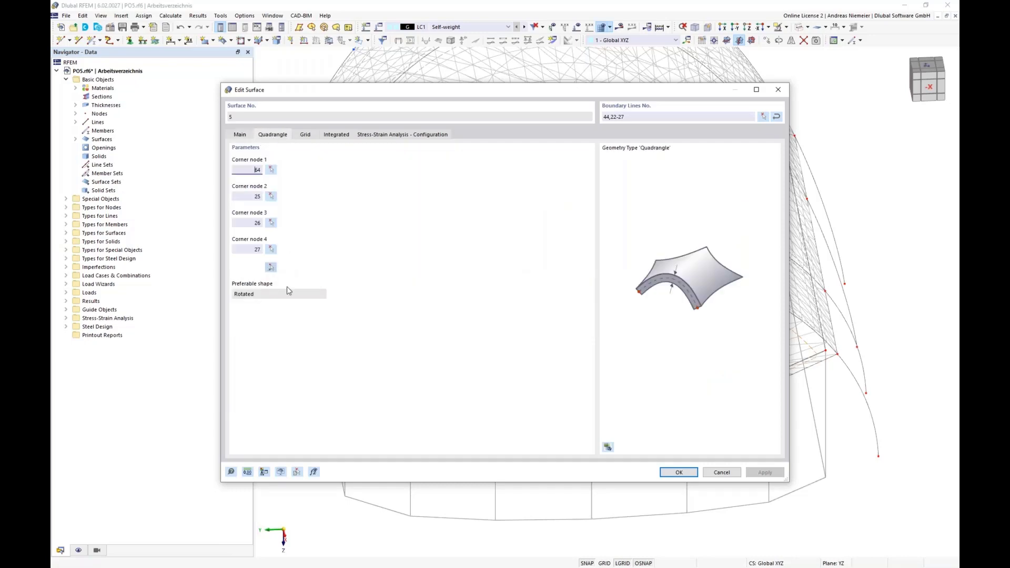
pyautogui.click(271, 267)
pyautogui.scroll(1, 379, 387)
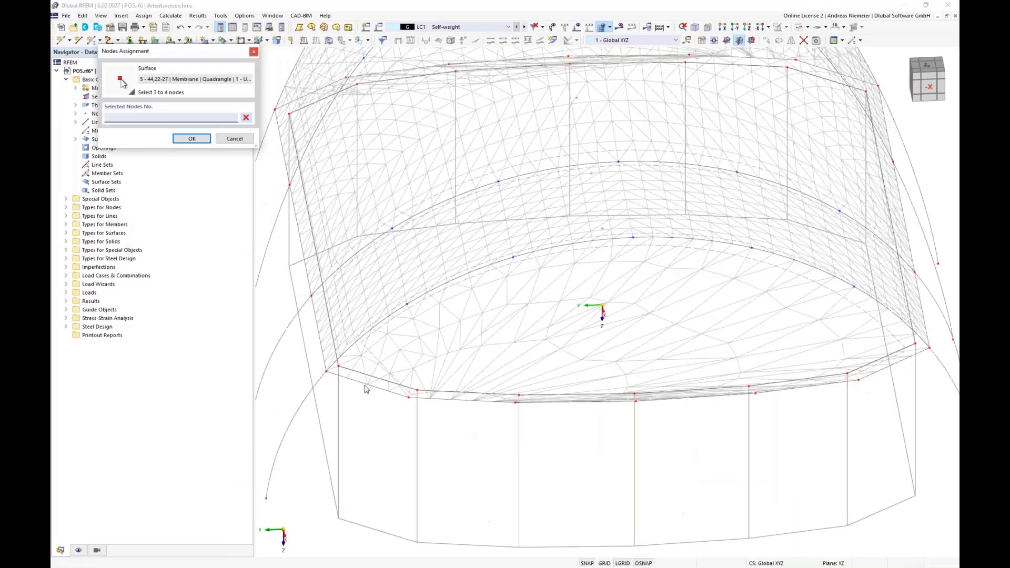
pyautogui.scroll(1, 367, 389)
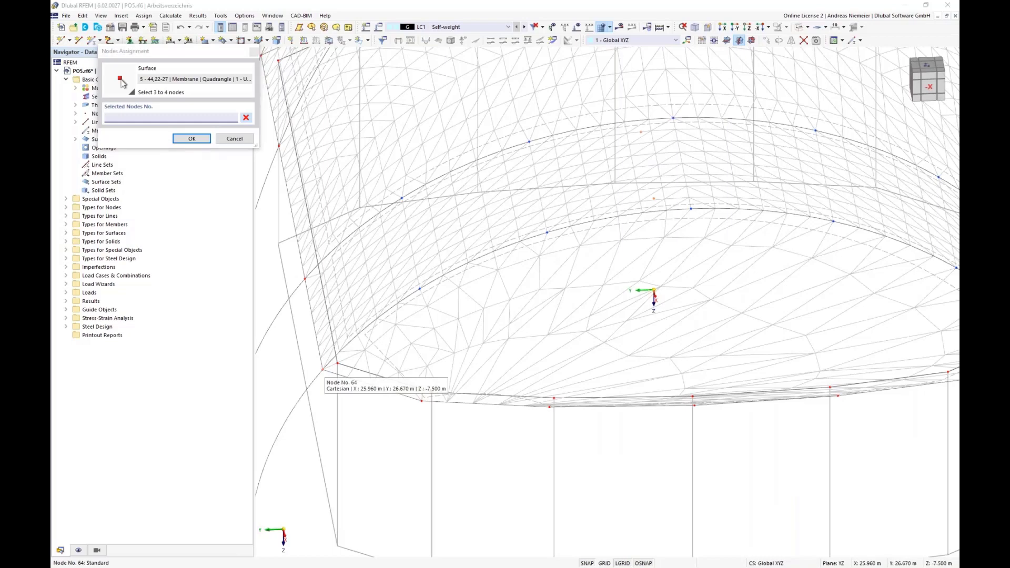
pyautogui.click(323, 370)
pyautogui.click(550, 407)
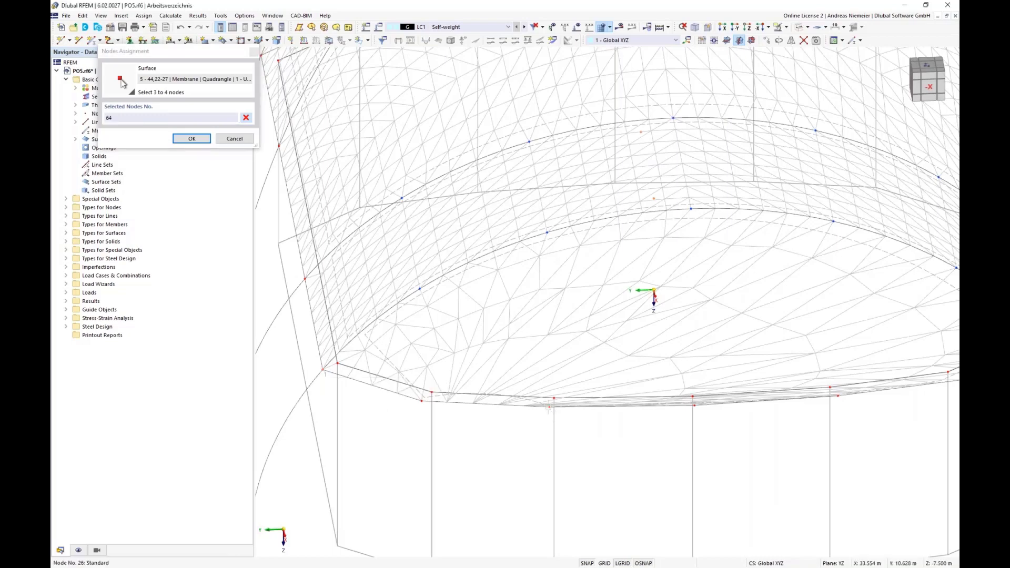
pyautogui.scroll(-3, 447, 417)
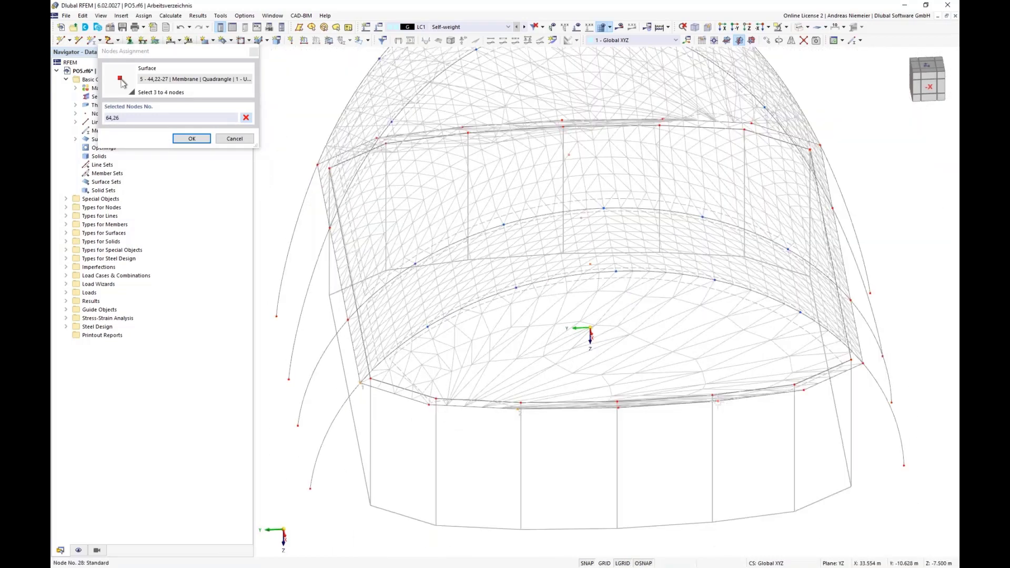
pyautogui.click(718, 401)
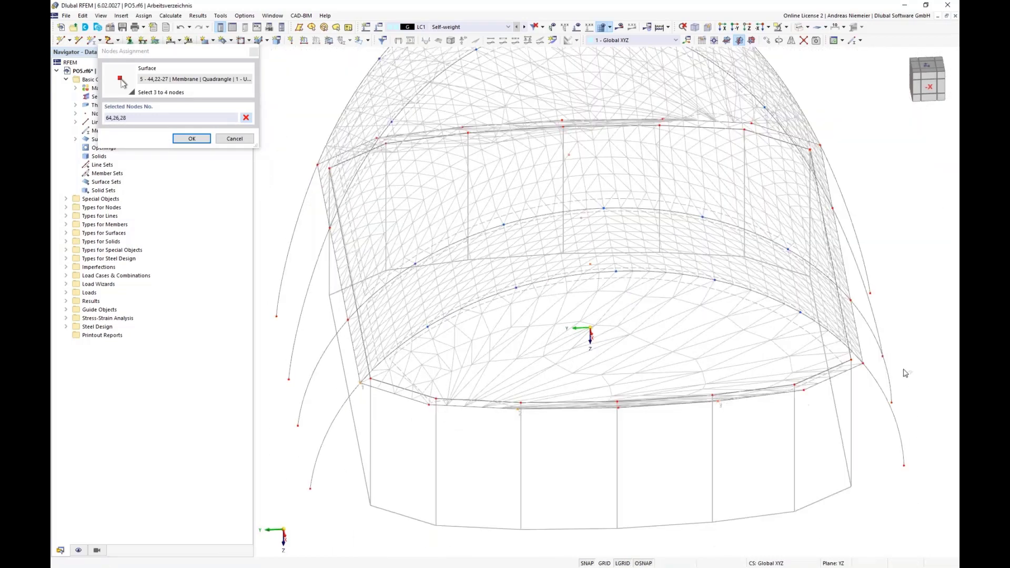
pyautogui.click(825, 434)
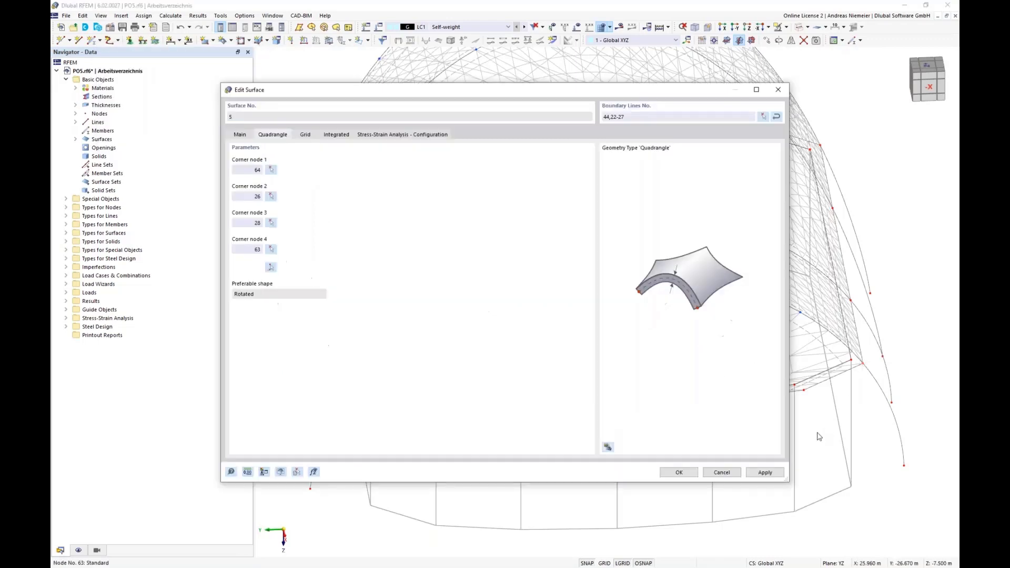
pyautogui.click(679, 473)
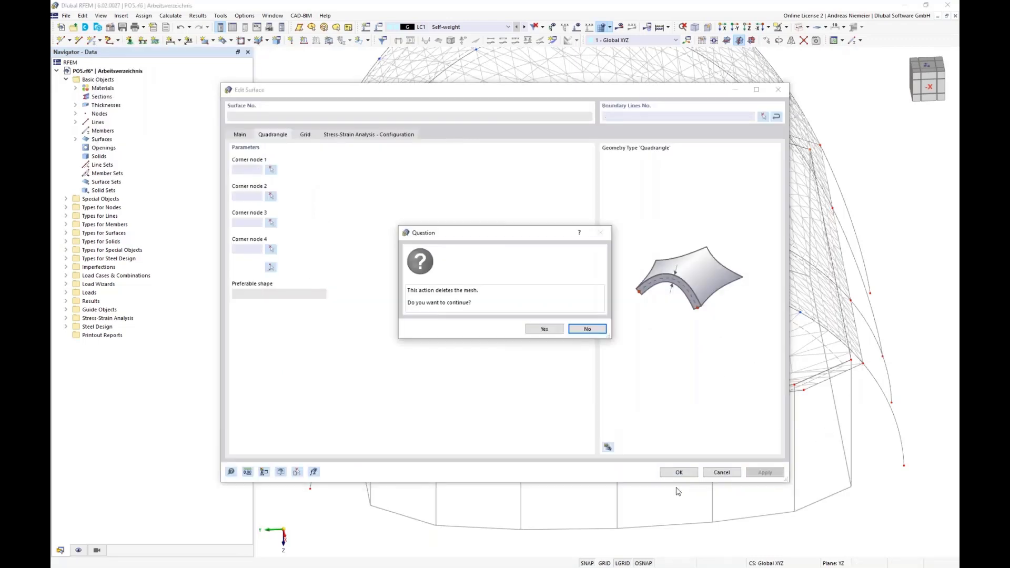
pyautogui.click(545, 329)
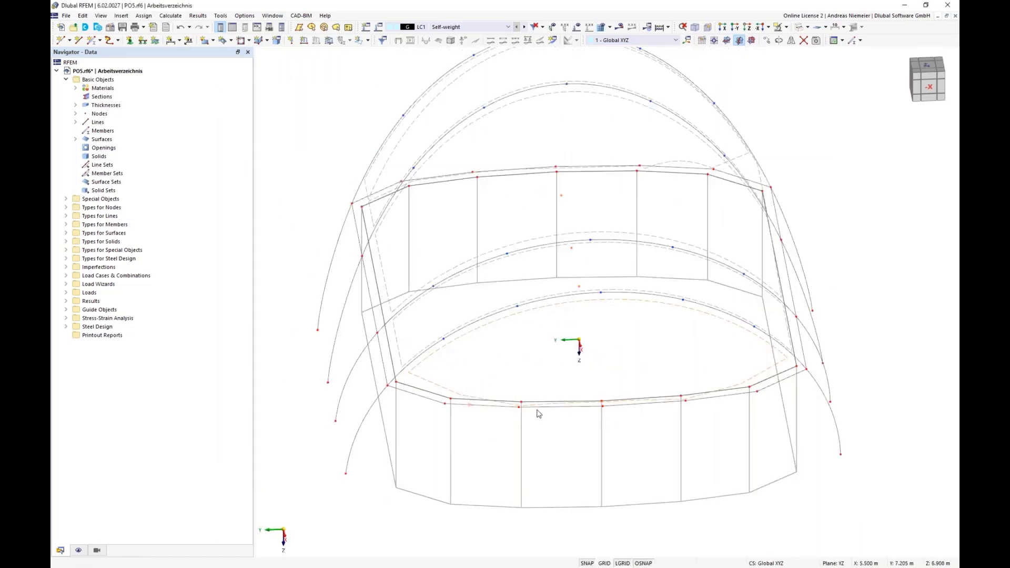
# Step: Reassign the corner nodes of the membrane surface closing the negative X end to 72, 19, 21 and 73
pyautogui.scroll(-3, 510, 345)
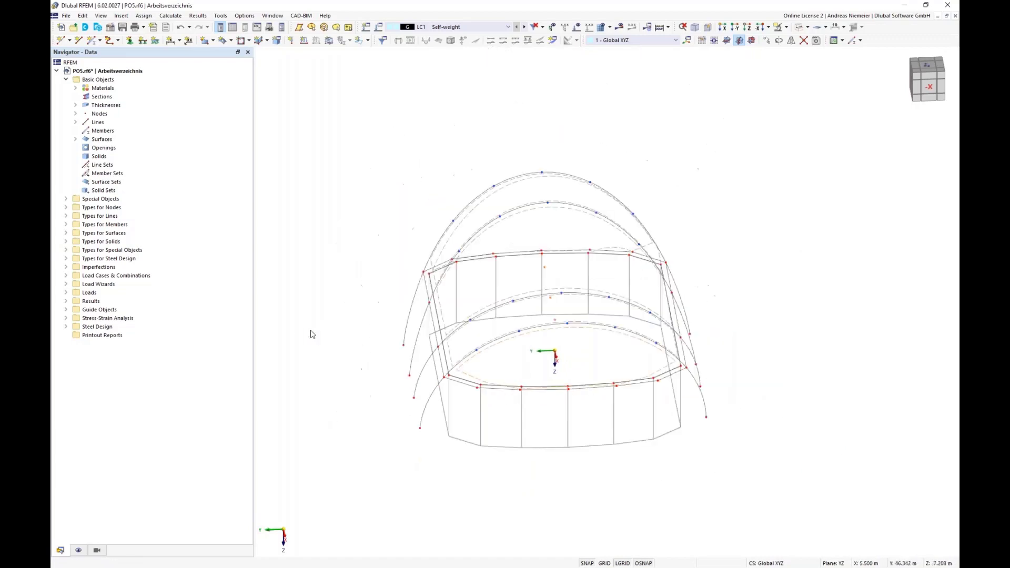
pyautogui.keyDown('ctrl'); pyautogui.moveTo(311, 334); pyautogui.dragTo(629, 345, button='middle'); pyautogui.keyUp('ctrl')
pyautogui.scroll(3, 598, 379)
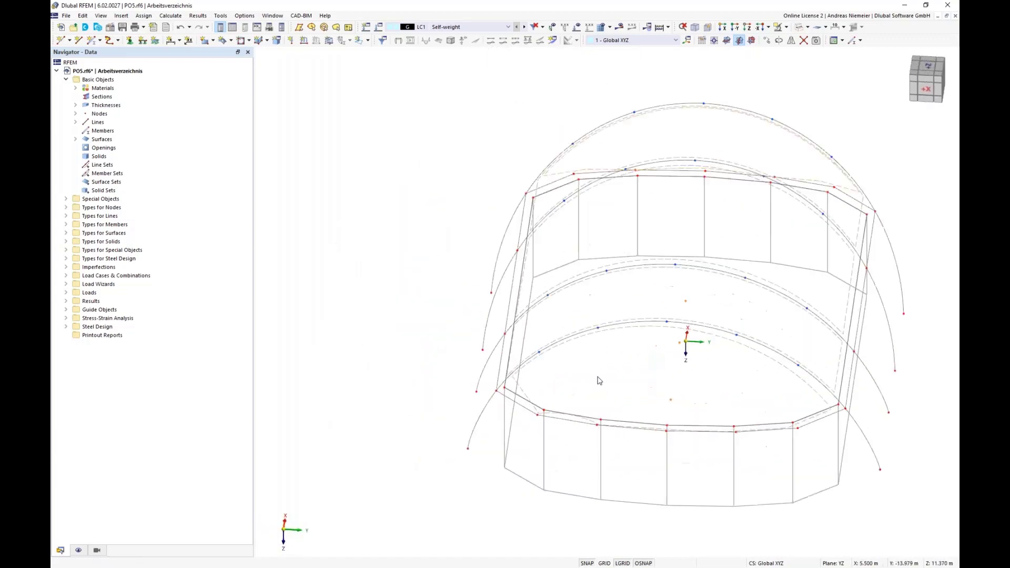
pyautogui.moveTo(557, 378); pyautogui.dragTo(493, 371, button='middle')
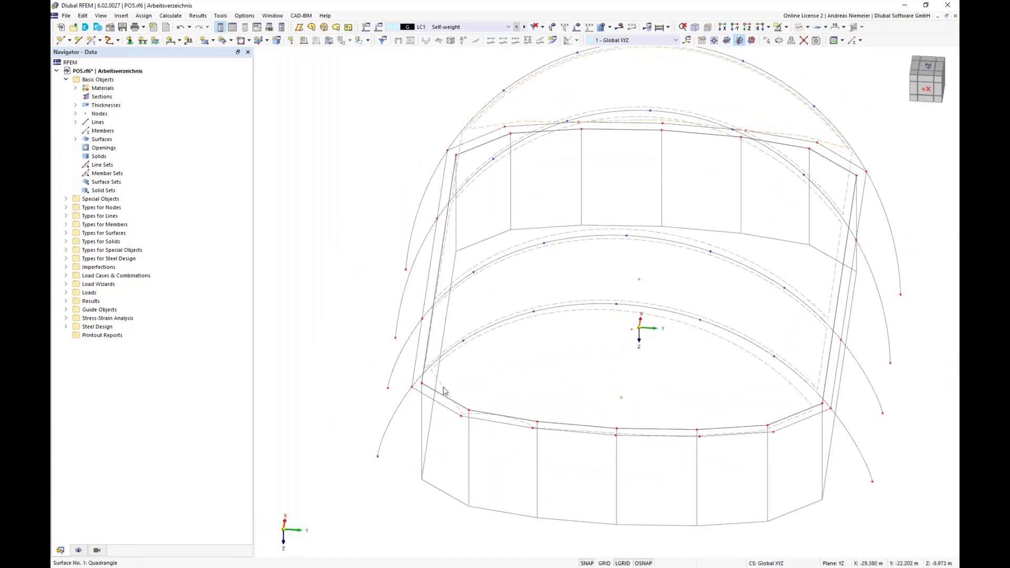
pyautogui.doubleClick(412, 344)
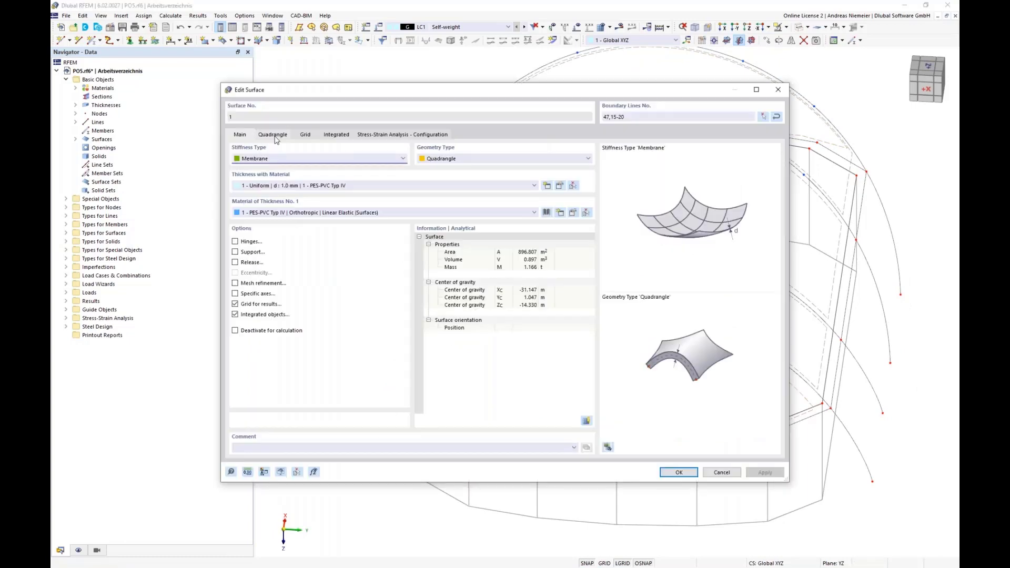
pyautogui.click(273, 135)
pyautogui.click(274, 267)
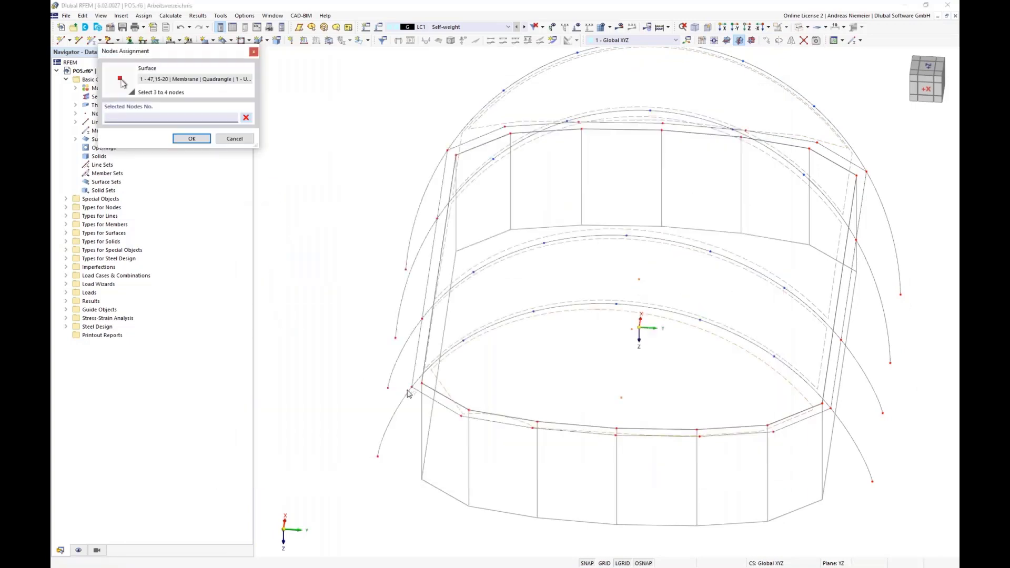
pyautogui.click(413, 388)
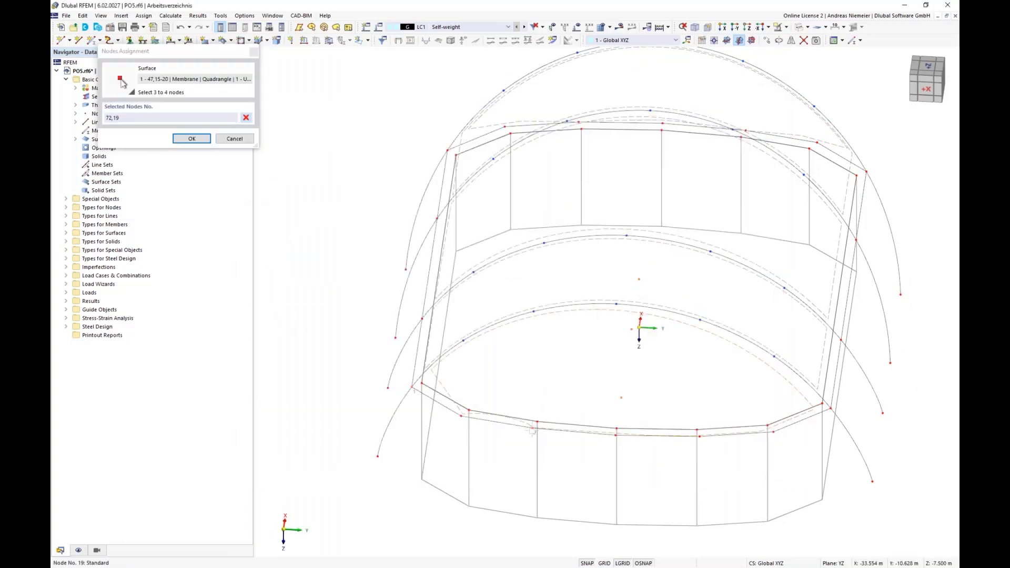
pyautogui.click(700, 438)
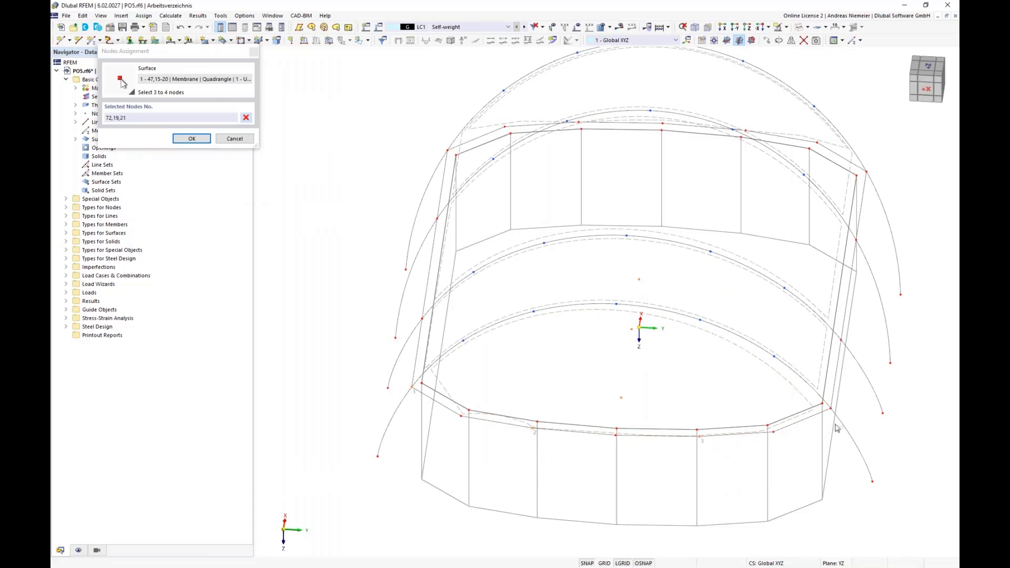
pyautogui.click(730, 504)
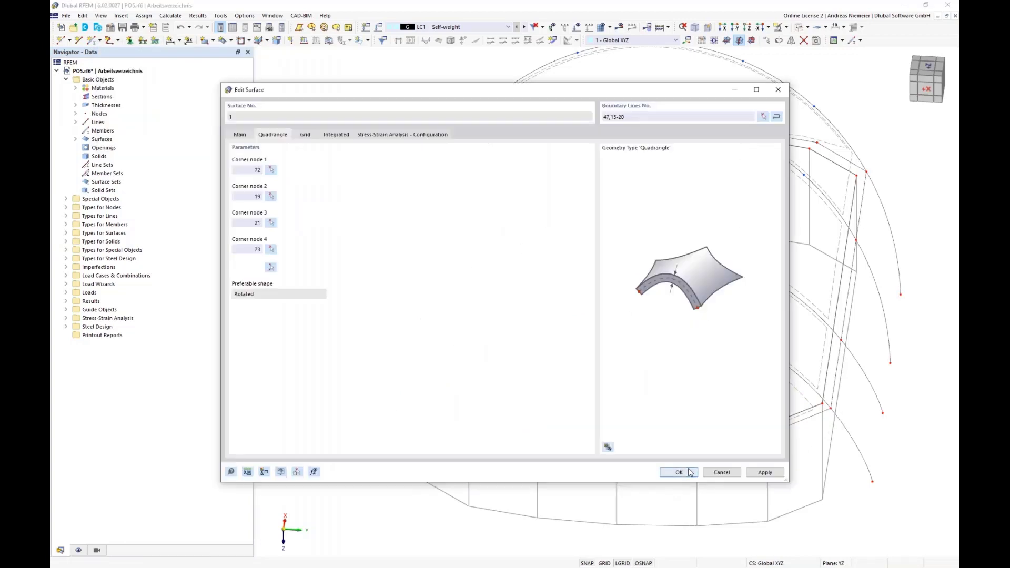
pyautogui.click(679, 473)
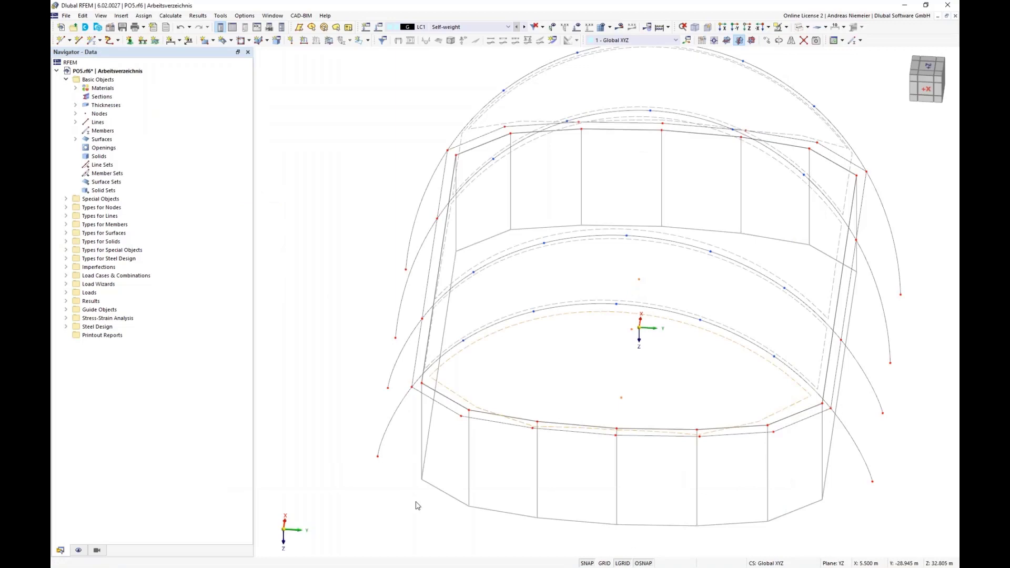
# Step: Regenerate the finite element mesh and inspect it on the membrane surfaces from the side
pyautogui.rightClick(345, 378)
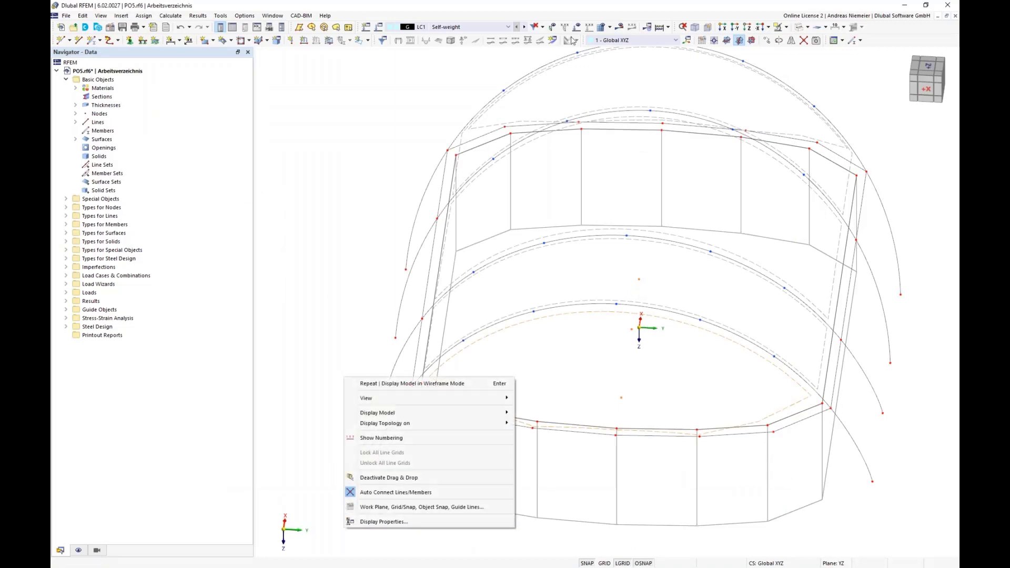
pyautogui.click(601, 29)
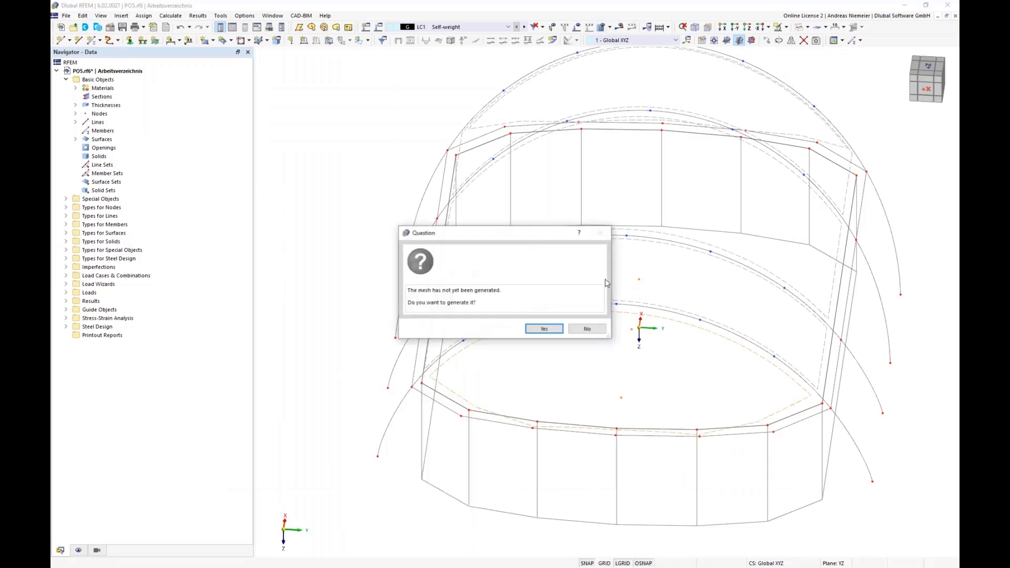
pyautogui.click(543, 329)
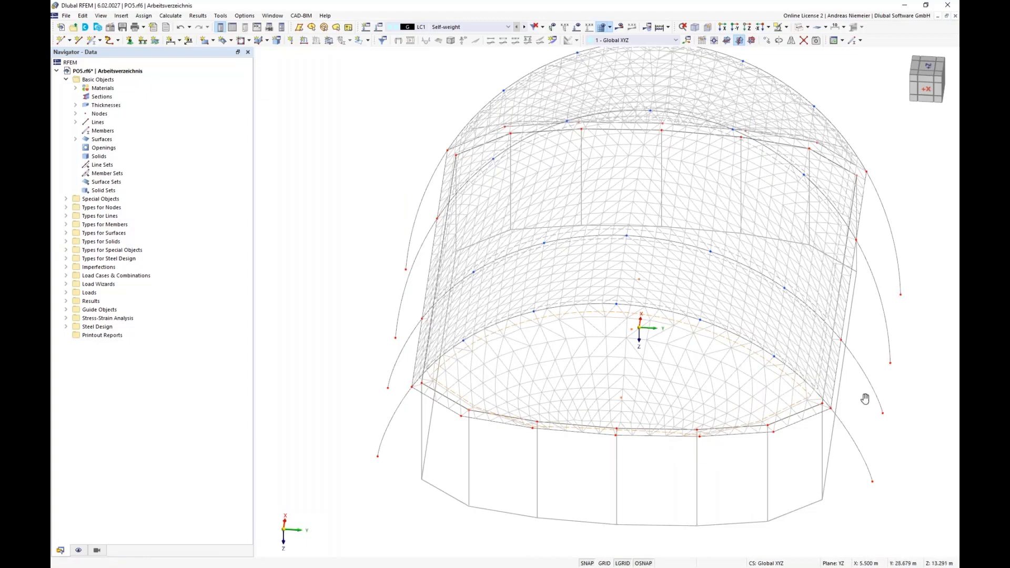
pyautogui.moveTo(863, 401); pyautogui.dragTo(480, 346, button='middle')
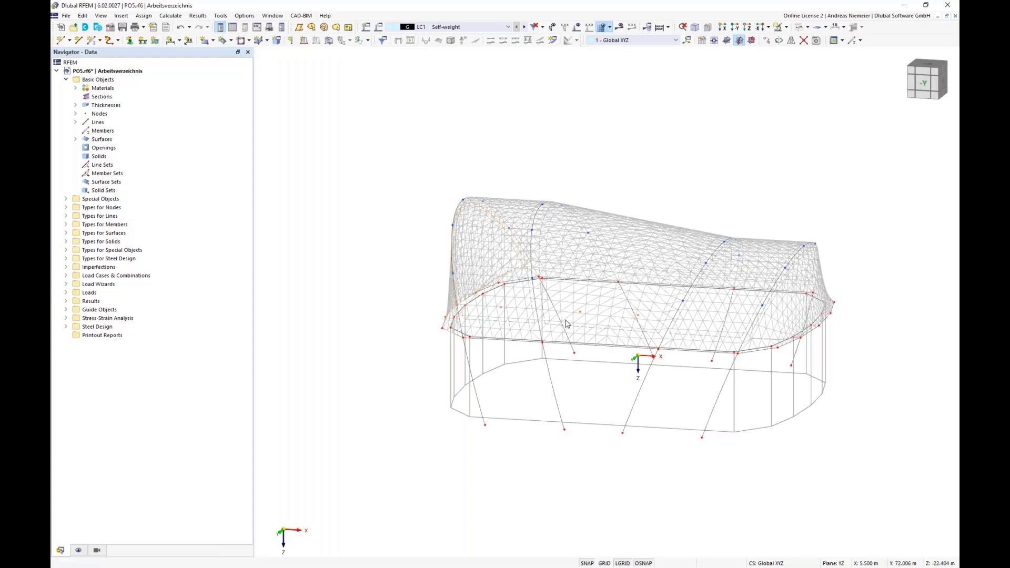
# Step: Restrict the visible objects to surfaces of material PES-PVC Typ IV, including their boundary lines and nodes
pyautogui.click(97, 550)
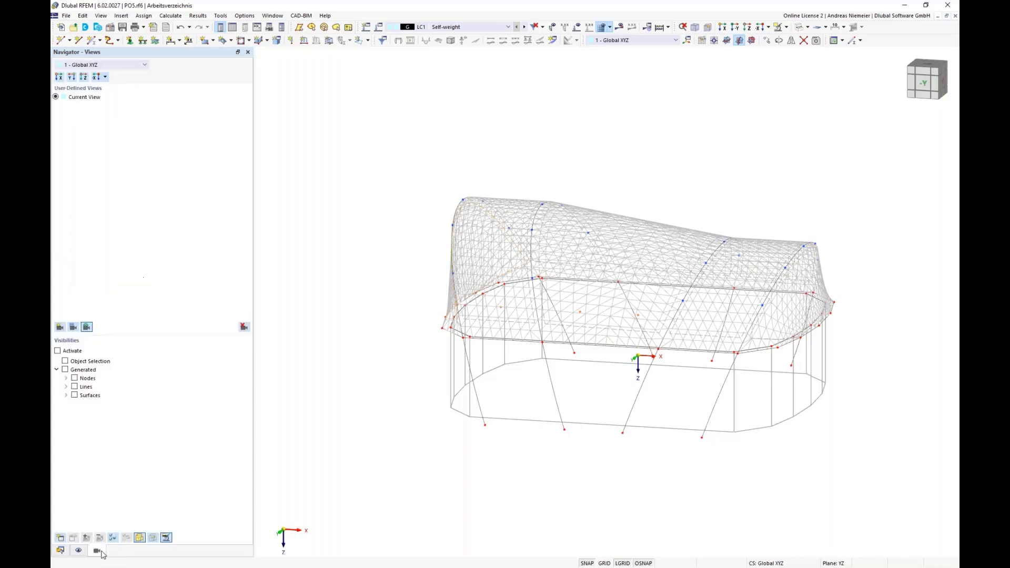
pyautogui.click(65, 395)
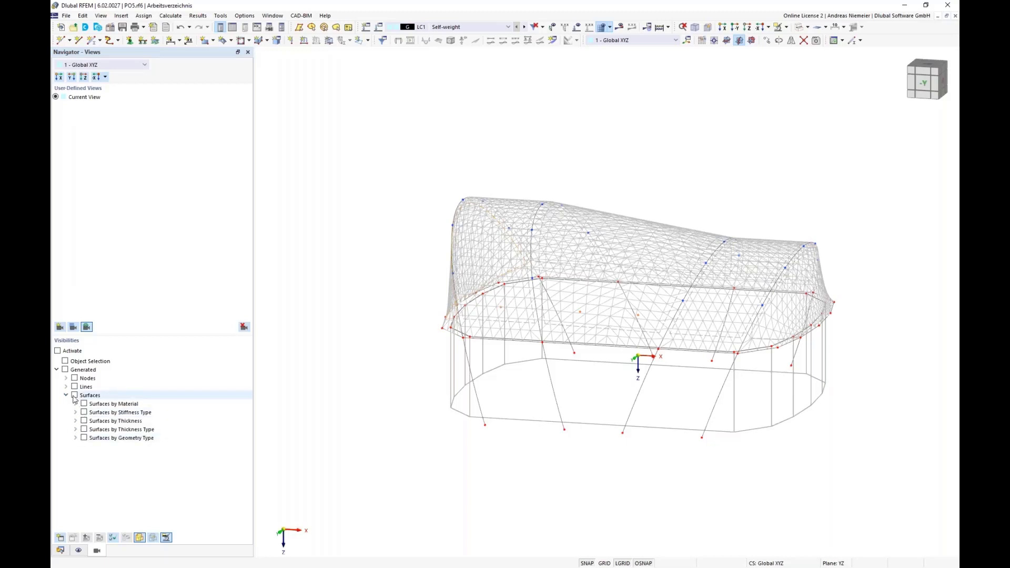
pyautogui.click(74, 395)
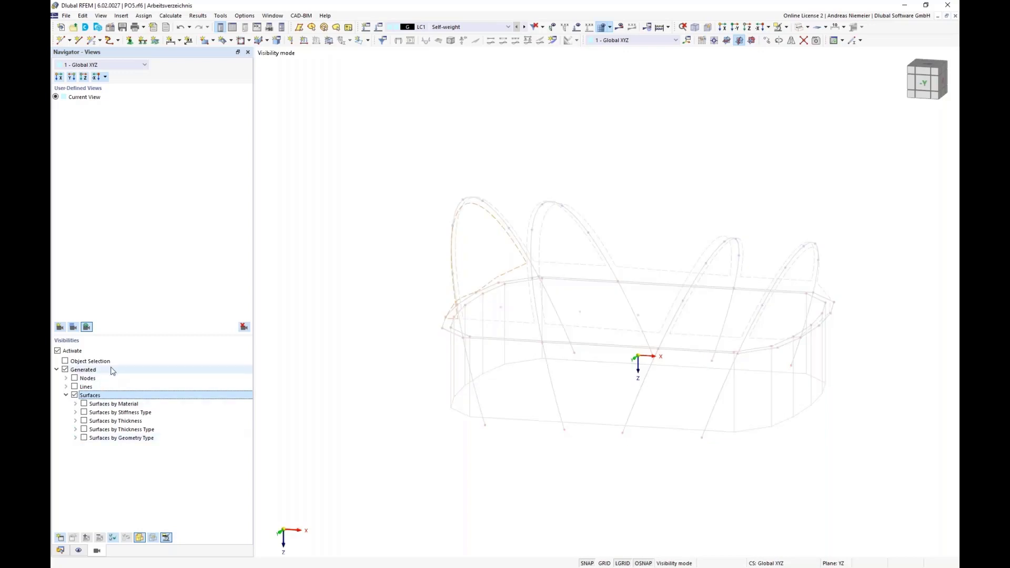
pyautogui.click(75, 404)
pyautogui.click(93, 413)
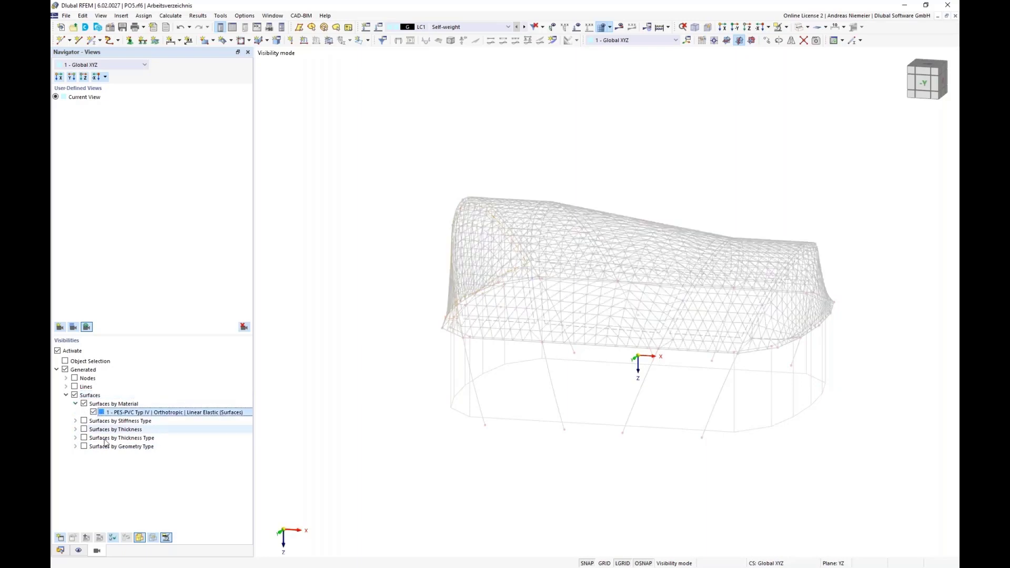
pyautogui.click(166, 538)
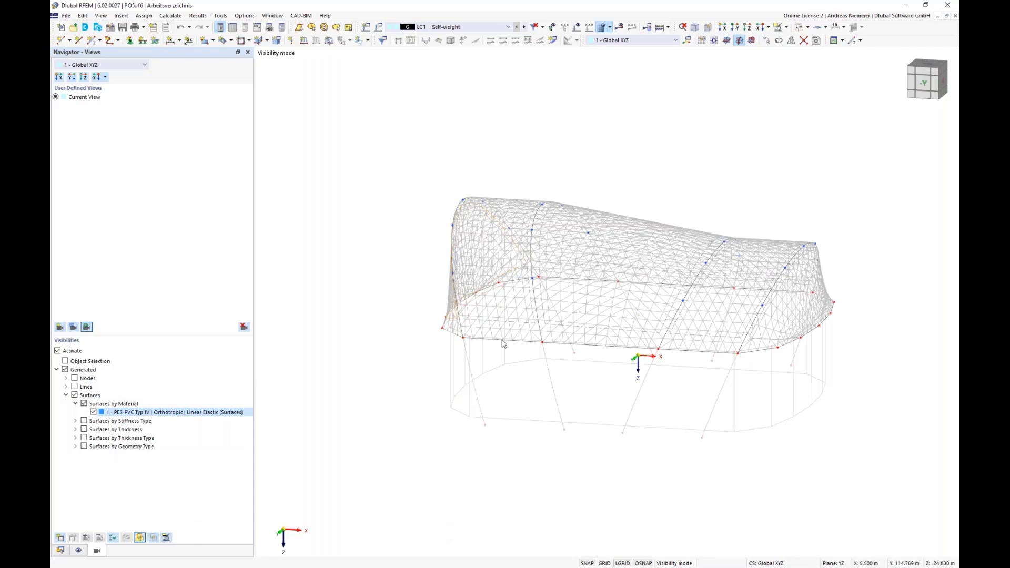
# Step: Assign the Hinged line support to all visible arch and outline lines of the membrane, accepting the mesh deletion
pyautogui.moveTo(602, 458); pyautogui.dragTo(506, 458, button='middle')
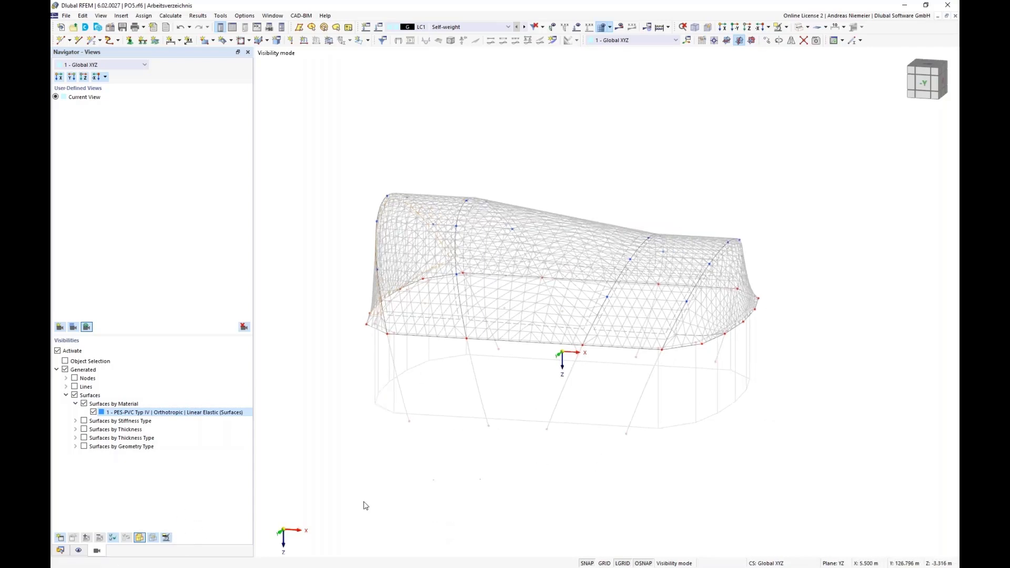
pyautogui.click(61, 551)
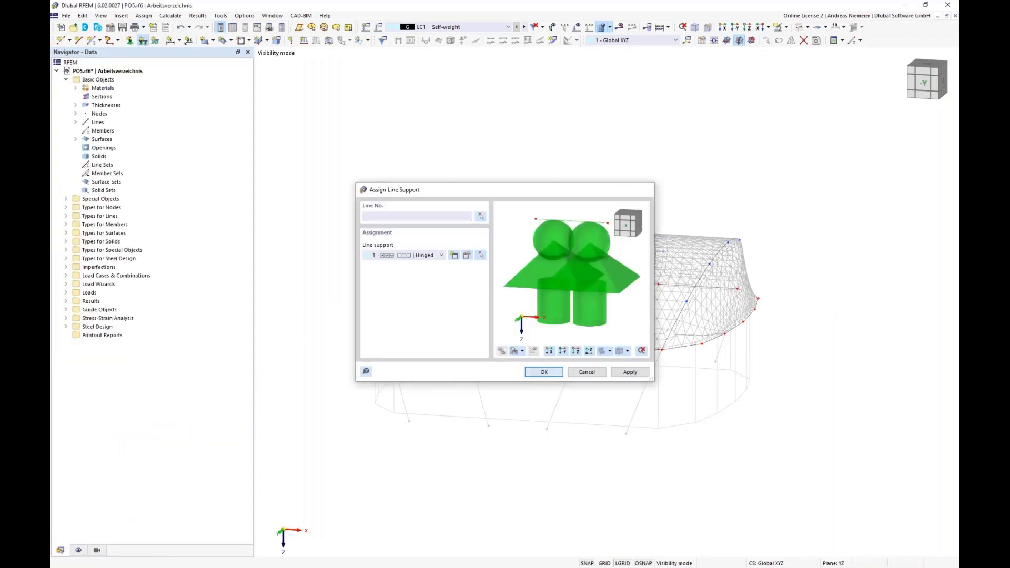
pyautogui.click(542, 372)
pyautogui.moveTo(318, 124); pyautogui.dragTo(812, 373)
pyautogui.press('Delete')
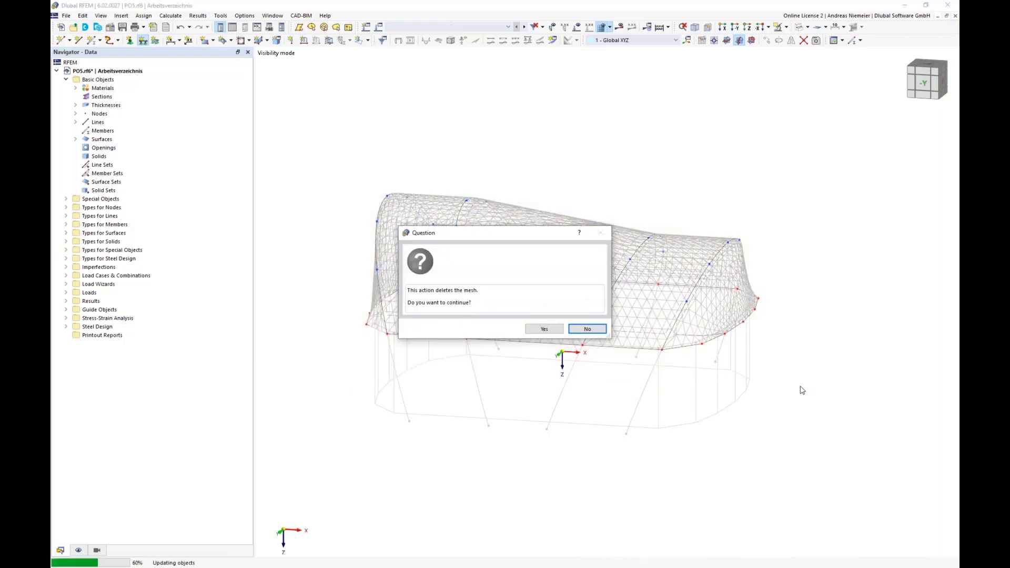
pyautogui.click(543, 329)
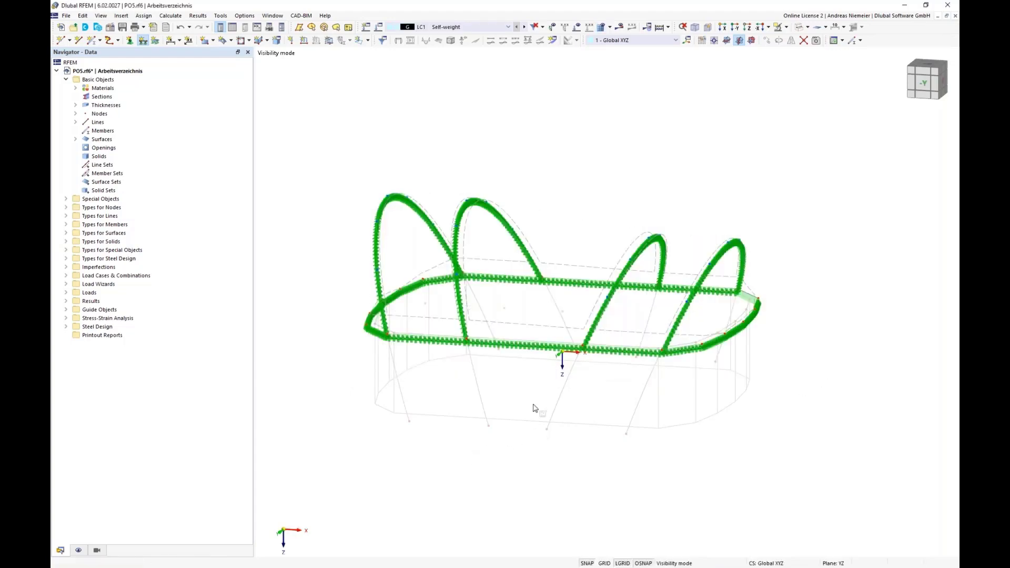
pyautogui.press('Escape')
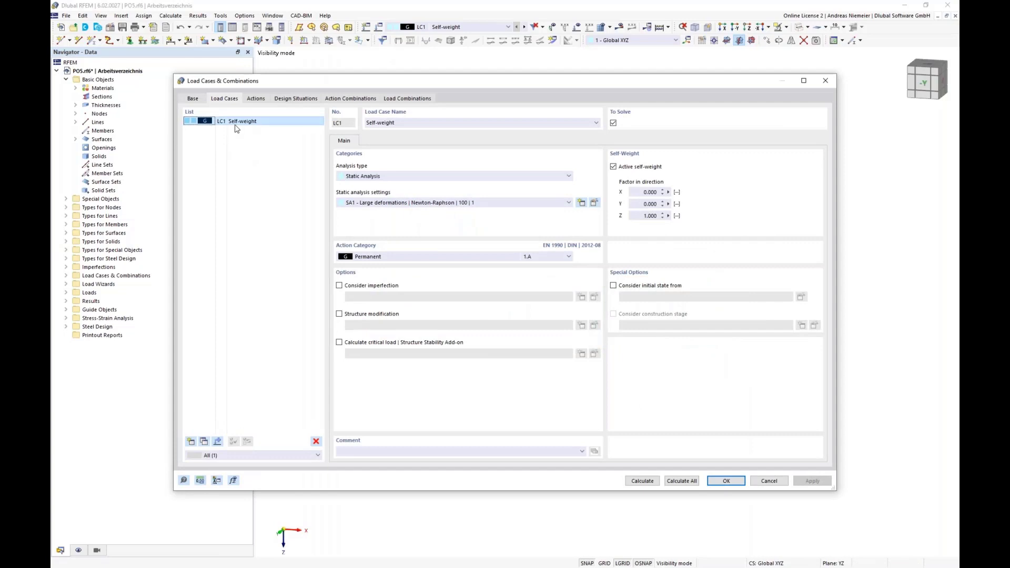
# Step: Rename load case LC1 to Prestress, assign it the Prestress action category and deactivate its self-weight
pyautogui.click(558, 121)
pyautogui.tripleClick(361, 120)
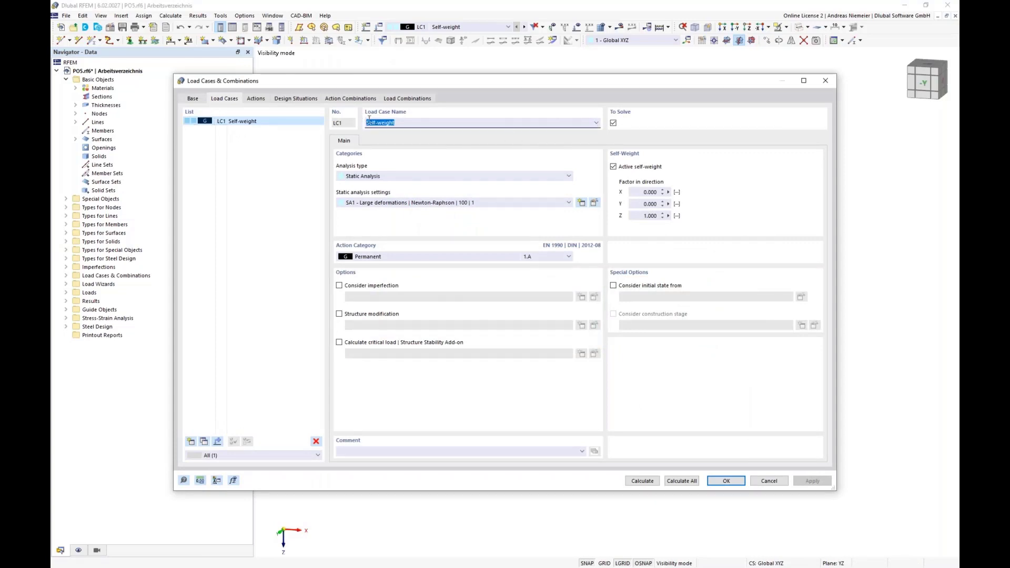
pyautogui.write('Prestress')
pyautogui.click(369, 257)
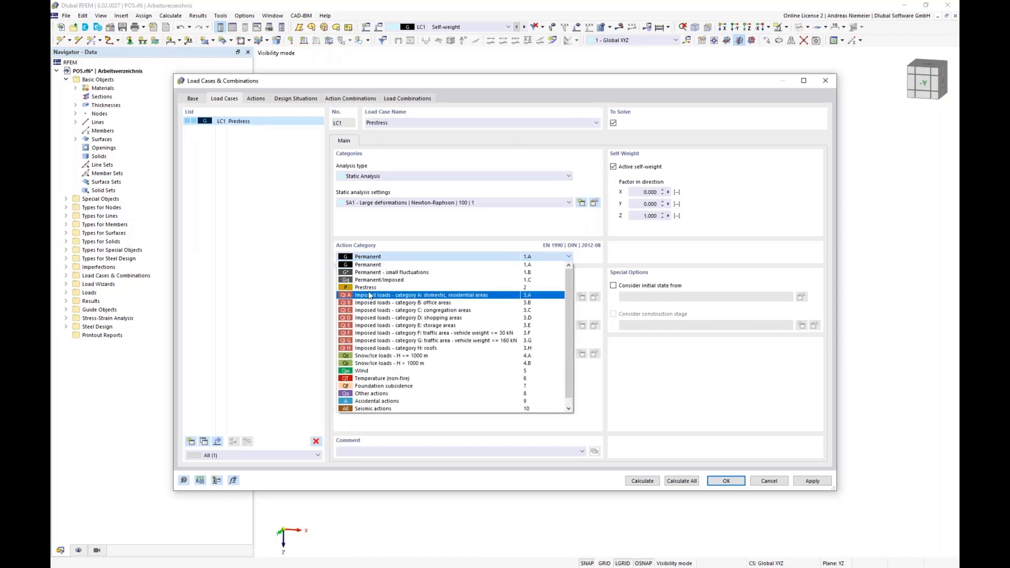
pyautogui.click(373, 289)
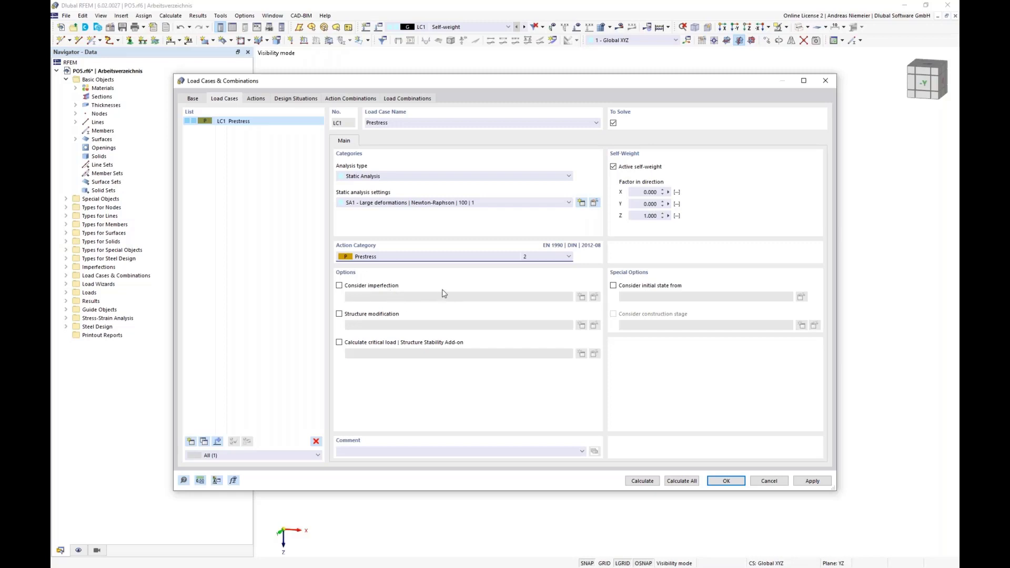
pyautogui.click(613, 167)
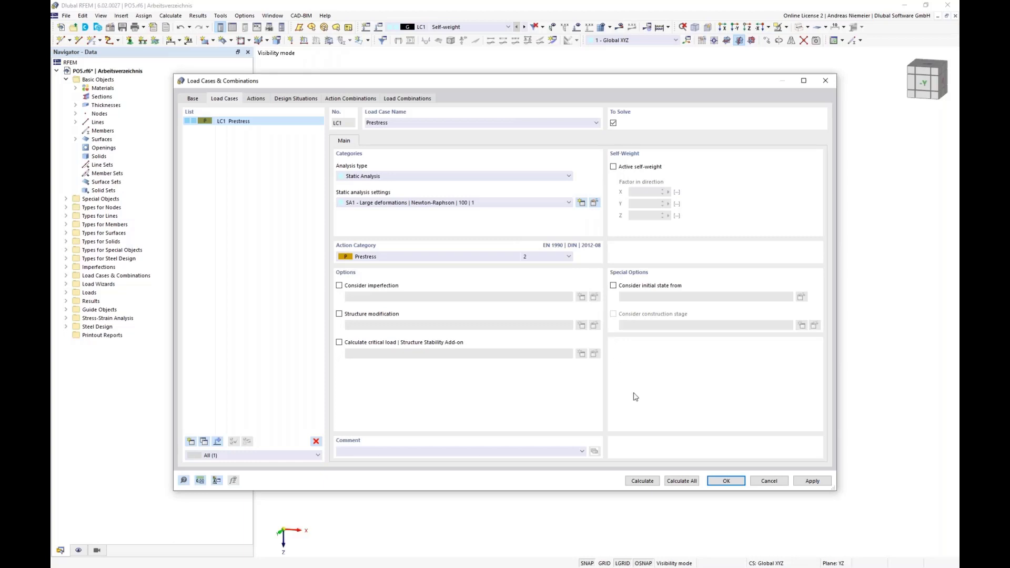
pyautogui.click(733, 481)
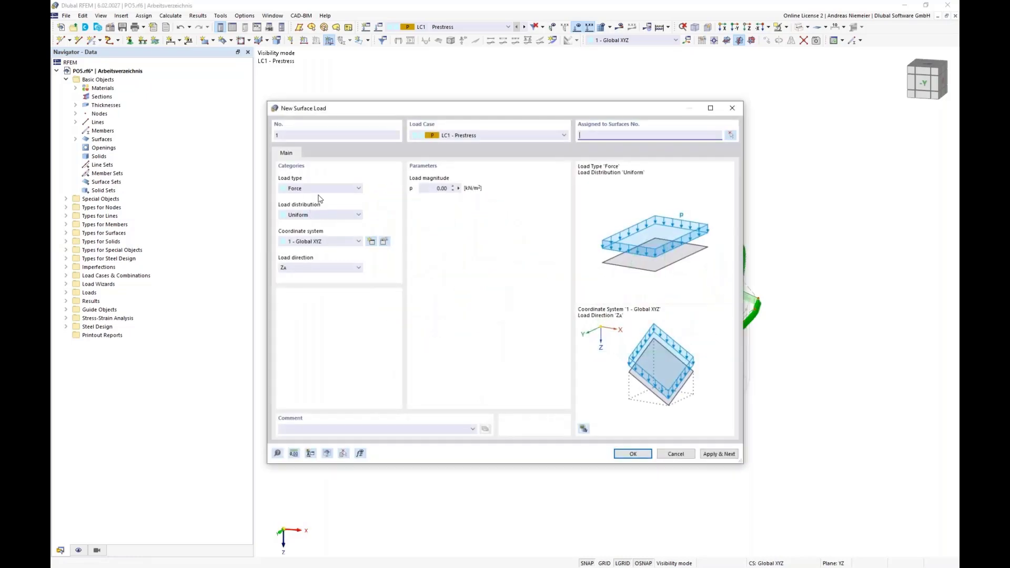
# Step: Set up a new surface load of type Form-Finding with the Standard calculation method and Force definition
pyautogui.click(320, 189)
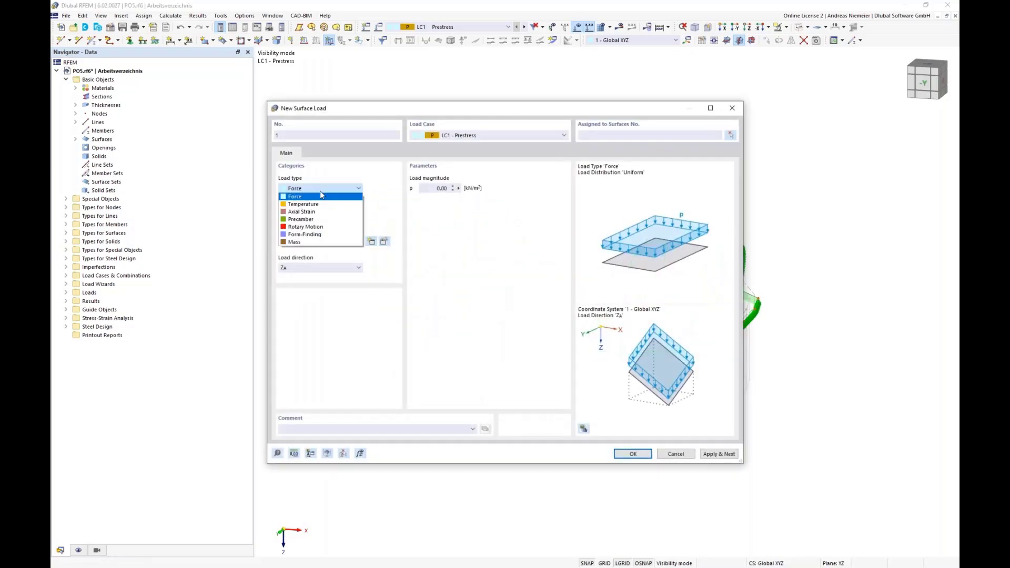
pyautogui.click(302, 237)
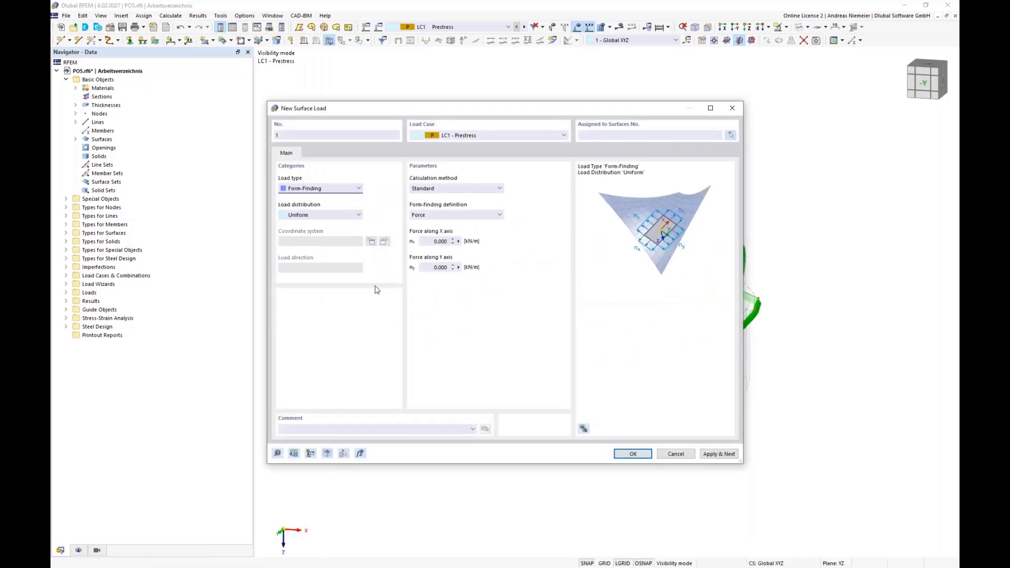
pyautogui.click(456, 189)
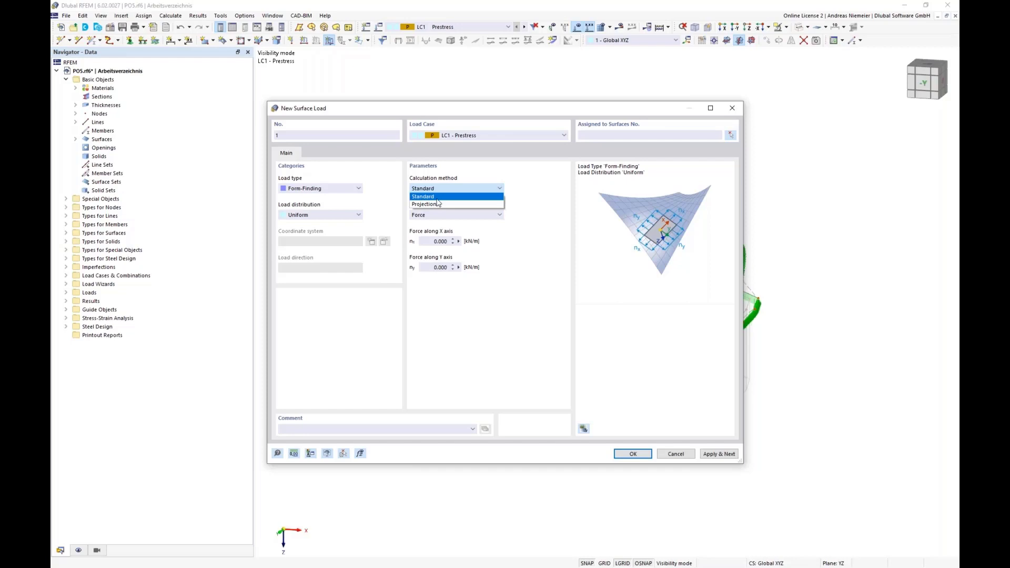
pyautogui.click(436, 199)
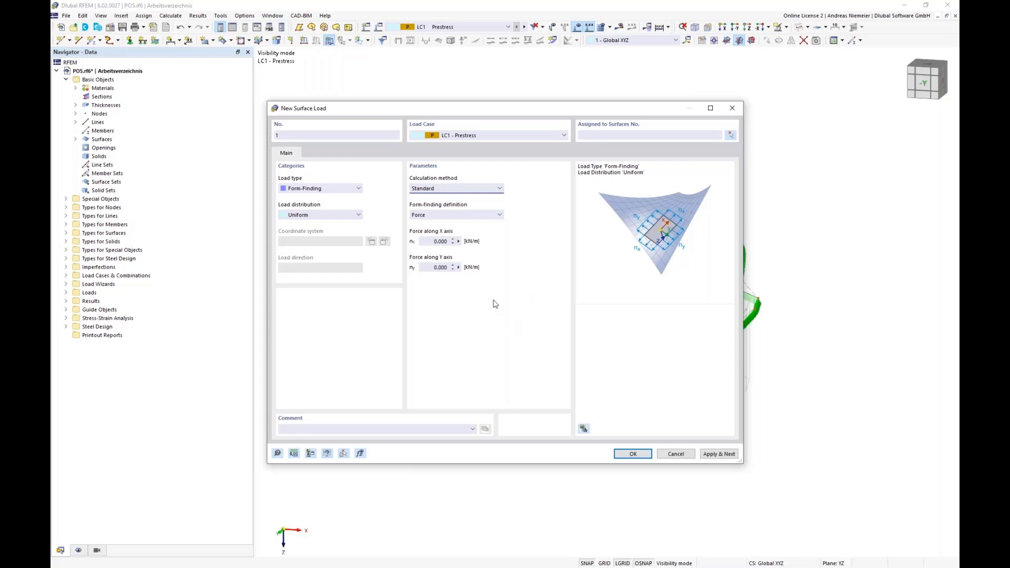
pyautogui.click(431, 215)
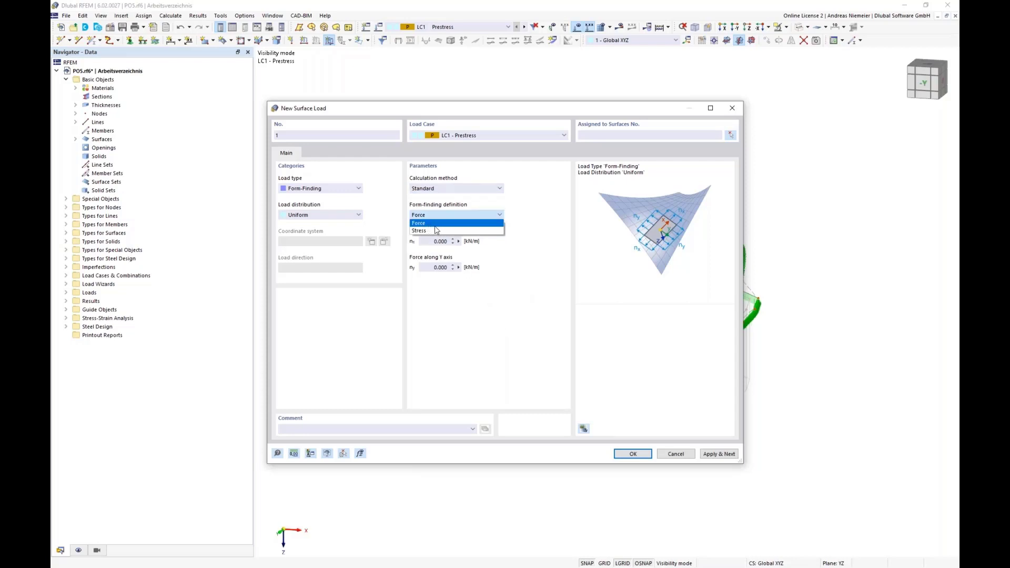
pyautogui.click(435, 224)
# Step: Set the form-finding forces along X and Y to 1 kN/m and assign the load to membrane surfaces 1-5
pyautogui.click(428, 241)
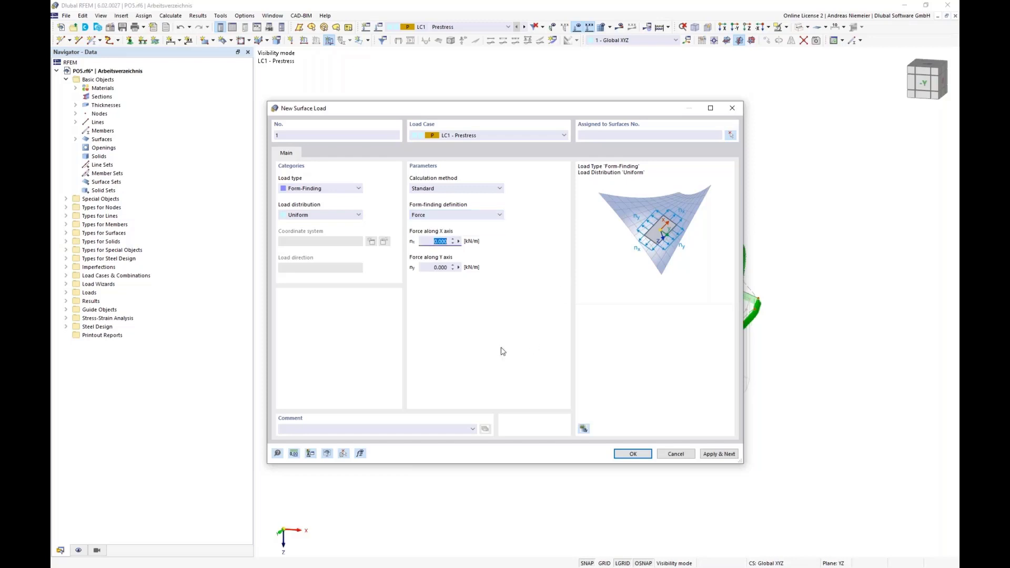
pyautogui.write('1')
pyautogui.press('Tab')
pyautogui.write('1')
pyautogui.click(635, 454)
pyautogui.moveTo(760, 331); pyautogui.dragTo(361, 134)
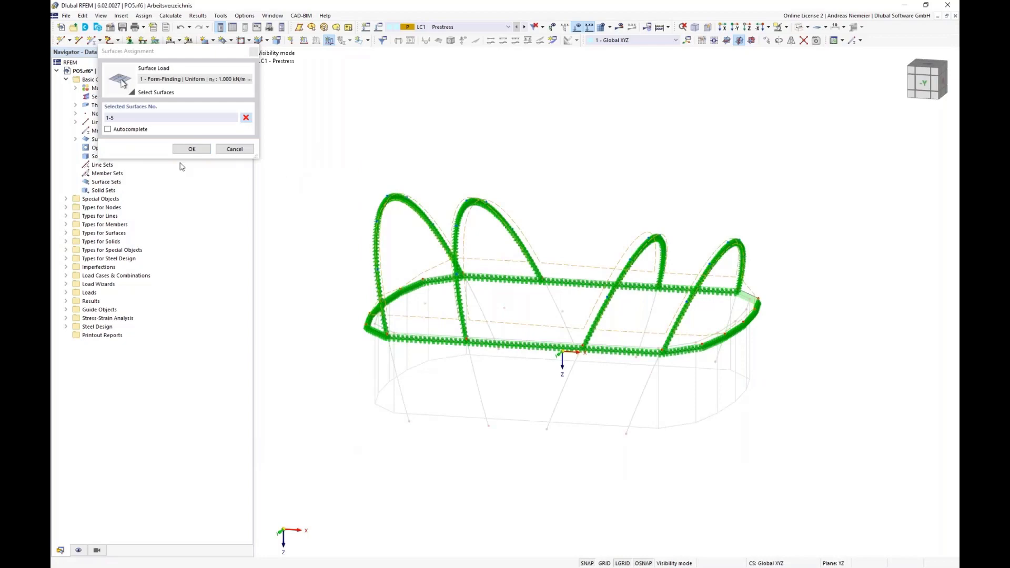
pyautogui.click(192, 149)
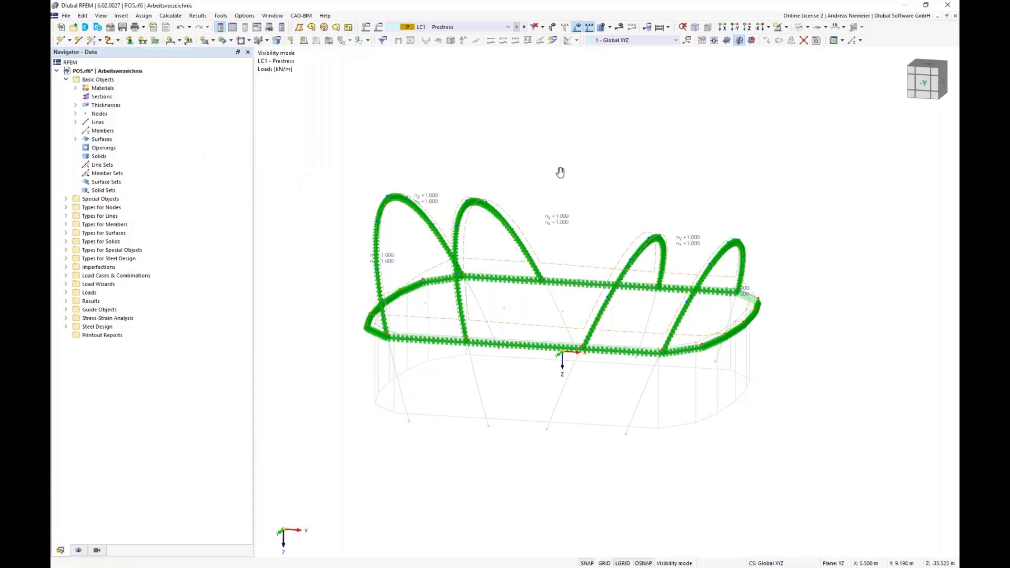
# Step: Calculate the results of load case LC1 - Prestress and ignore all assertion errors
pyautogui.moveTo(559, 171)
pyautogui.mouseDown(button='middle')
pyautogui.moveTo(535, 166)
pyautogui.moveTo(545, 170)
pyautogui.mouseUp(button='middle')
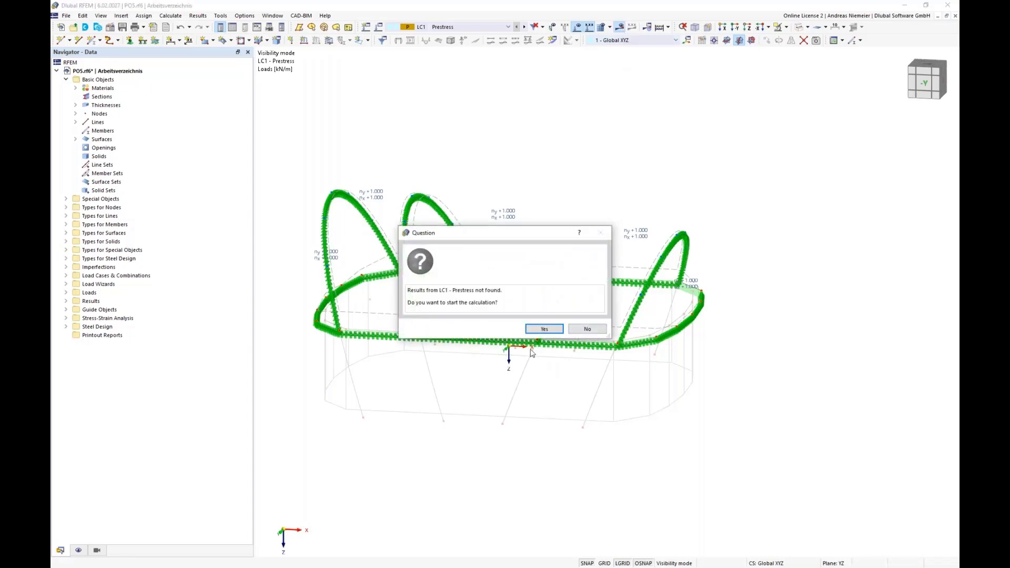
pyautogui.click(539, 331)
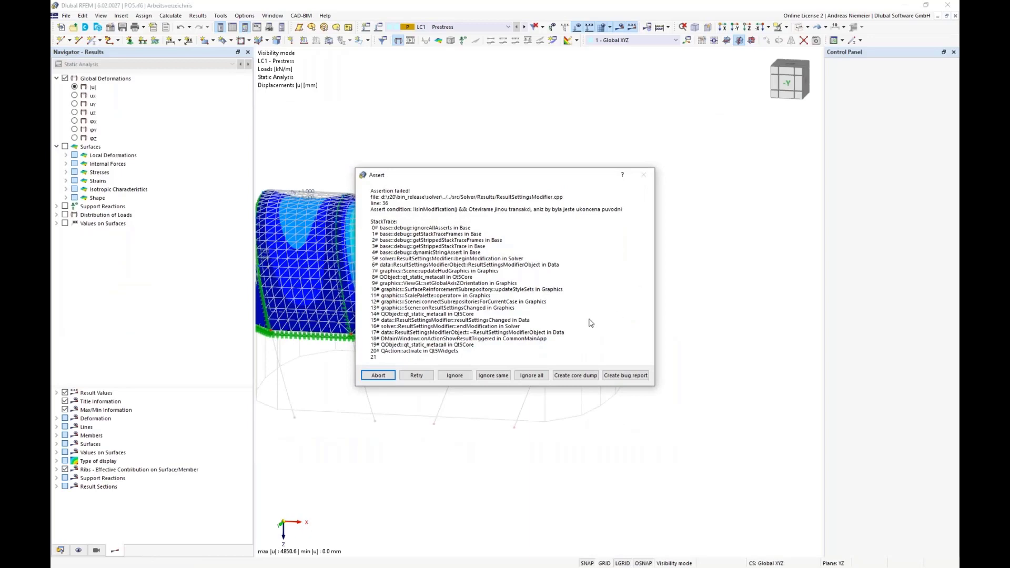
pyautogui.click(541, 376)
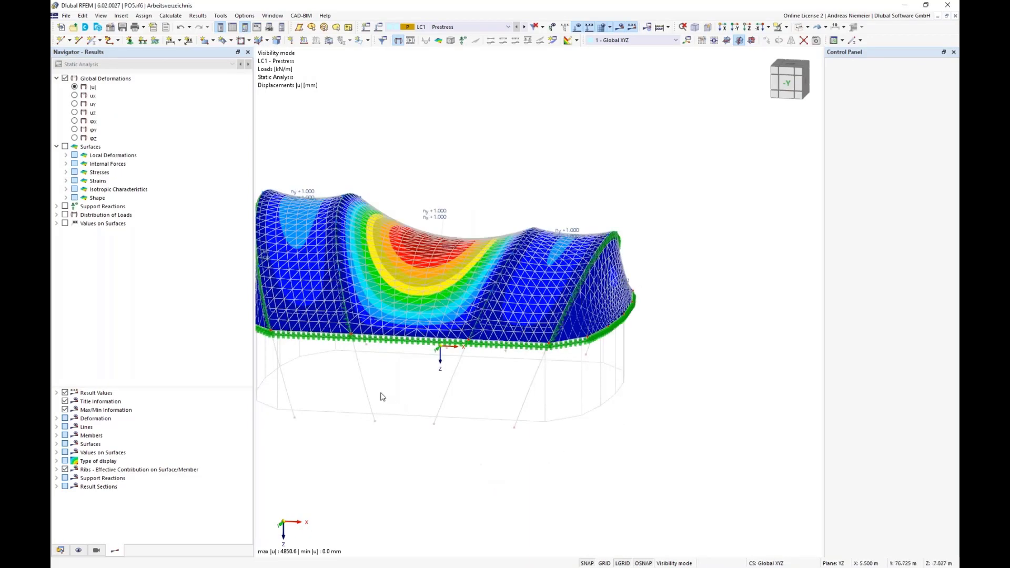
# Step: Examine the form-found membrane shape and its total displacements from the side and at an angle
pyautogui.moveTo(385, 397); pyautogui.dragTo(471, 372, button='middle')
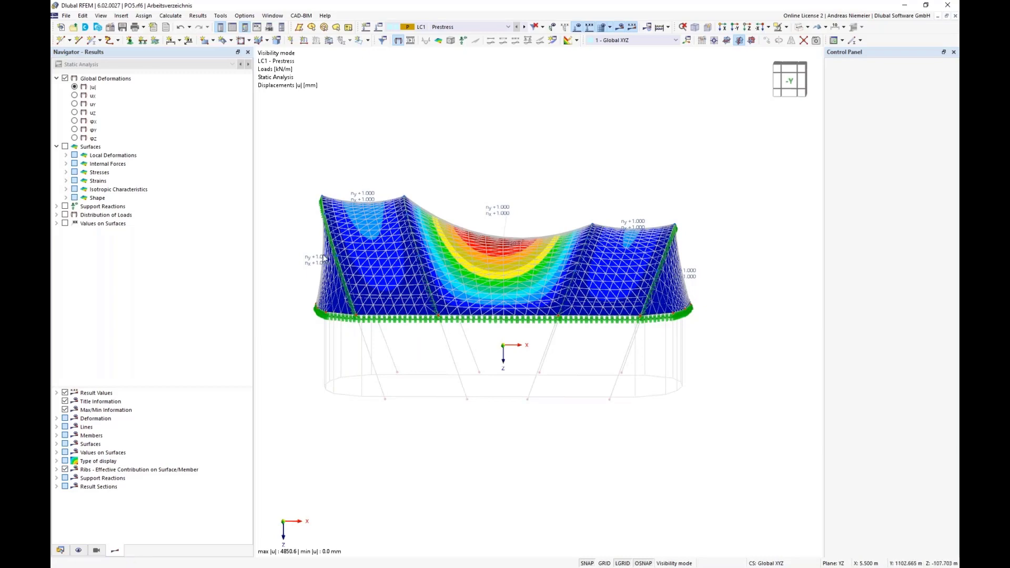
pyautogui.keyDown('ctrl'); pyautogui.moveTo(696, 354); pyautogui.dragTo(679, 366, button='middle'); pyautogui.keyUp('ctrl')
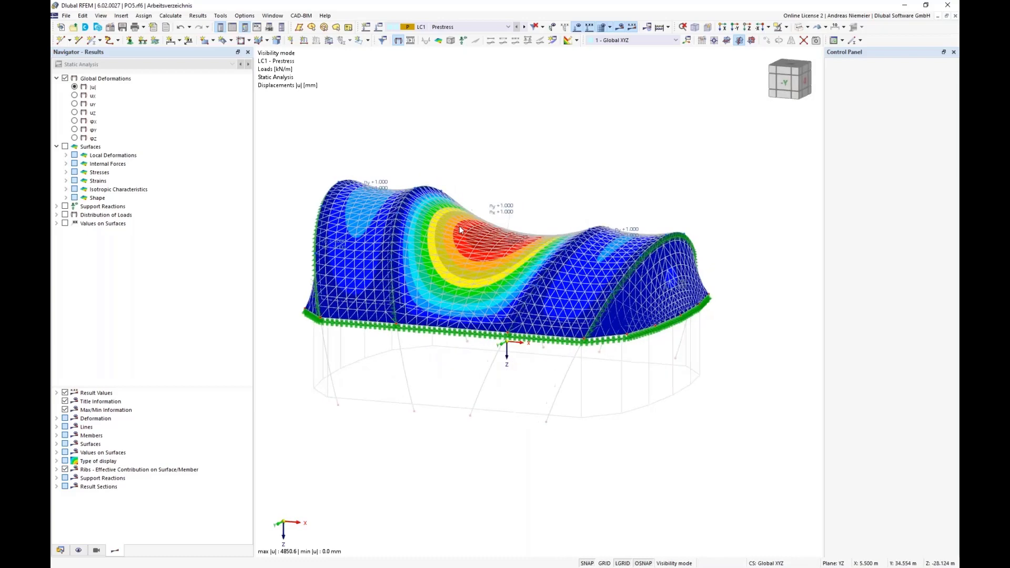
pyautogui.scroll(3, 460, 230)
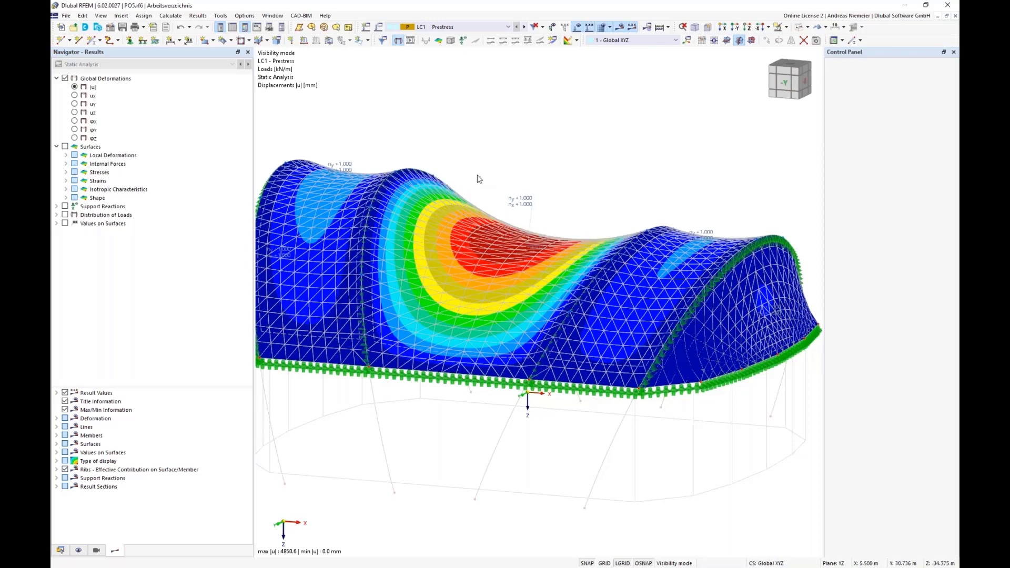
pyautogui.scroll(-1, 478, 242)
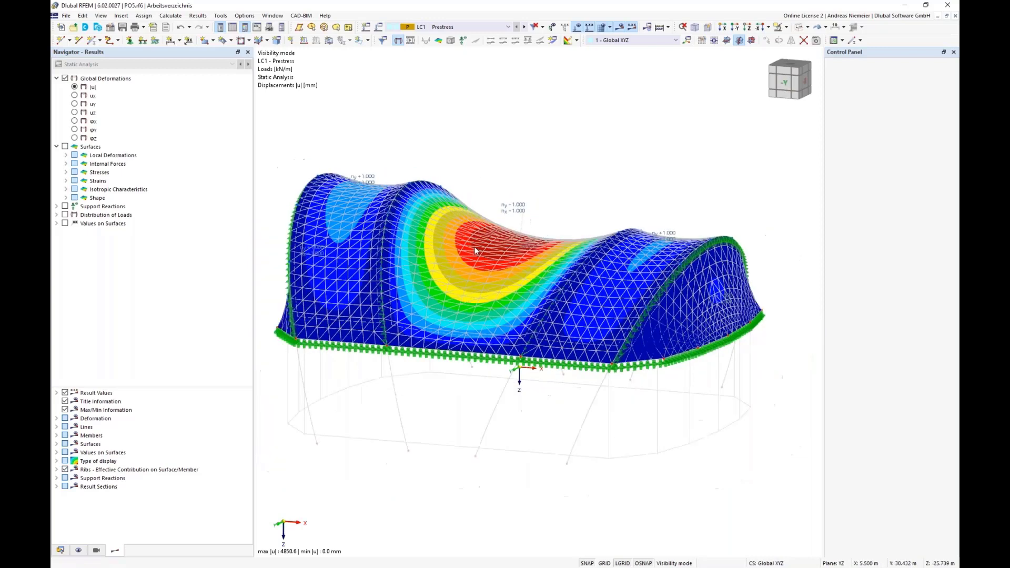
pyautogui.moveTo(393, 401); pyautogui.dragTo(424, 384, button='middle')
pyautogui.scroll(-2, 431, 387)
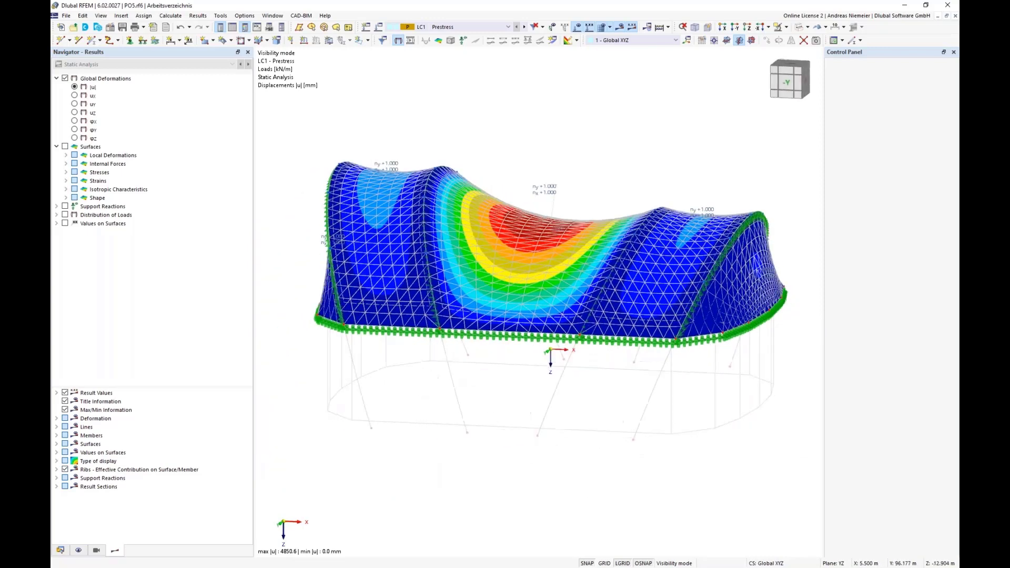
# Step: Display the basic internal forces nx and ny on the membrane surfaces one after the other
pyautogui.click(66, 164)
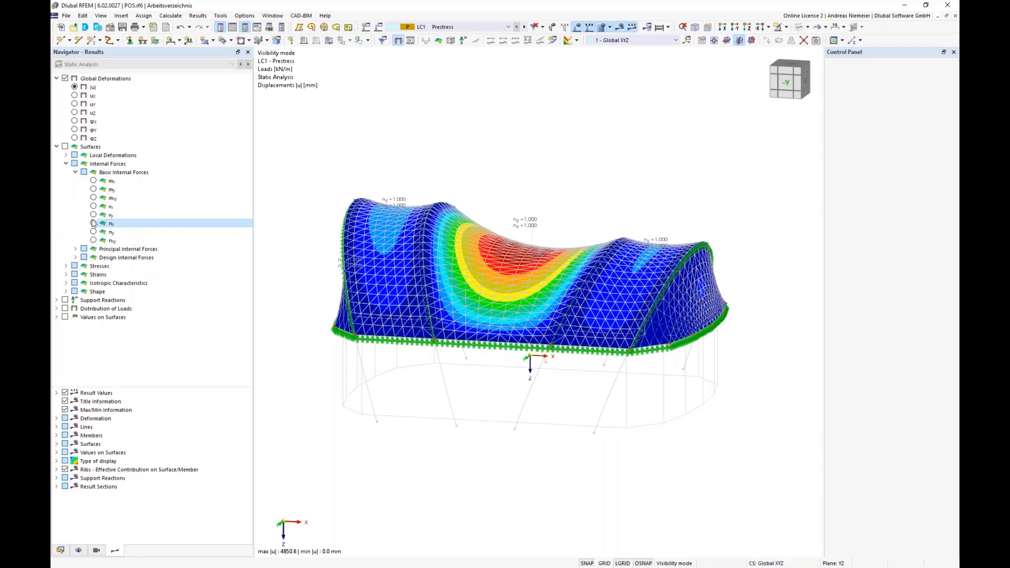
pyautogui.click(93, 223)
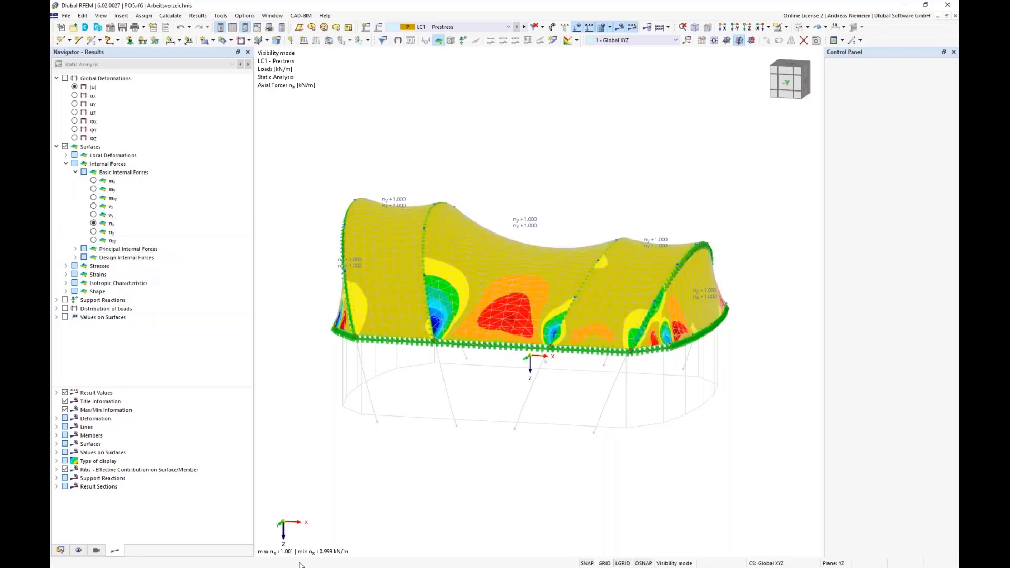
pyautogui.click(93, 232)
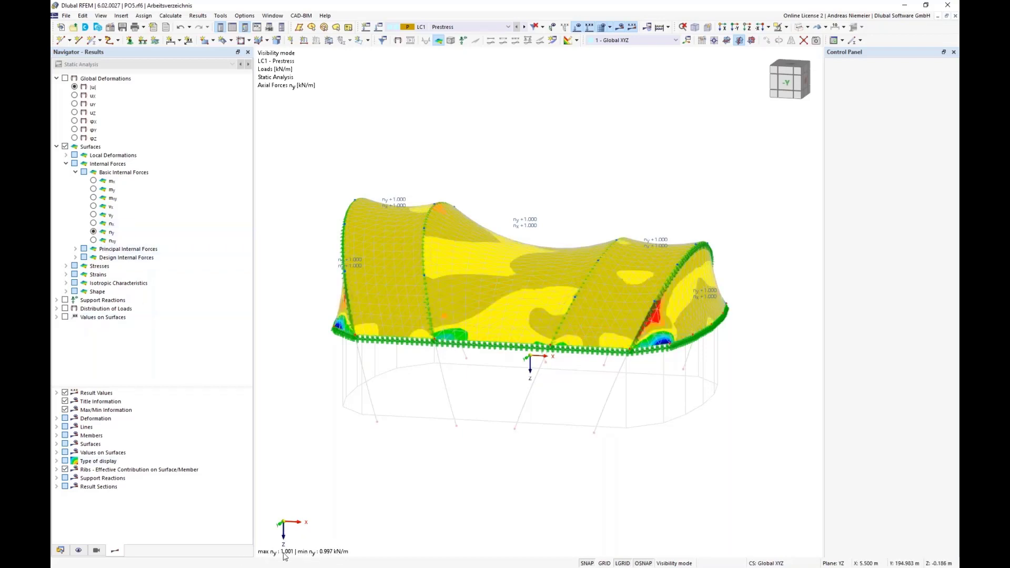
# Step: Return to the global deformations and examine the membrane's curvature between the arches from the side and the end
pyautogui.click(65, 79)
pyautogui.moveTo(366, 418); pyautogui.dragTo(413, 390, button='middle')
pyautogui.scroll(2, 533, 249)
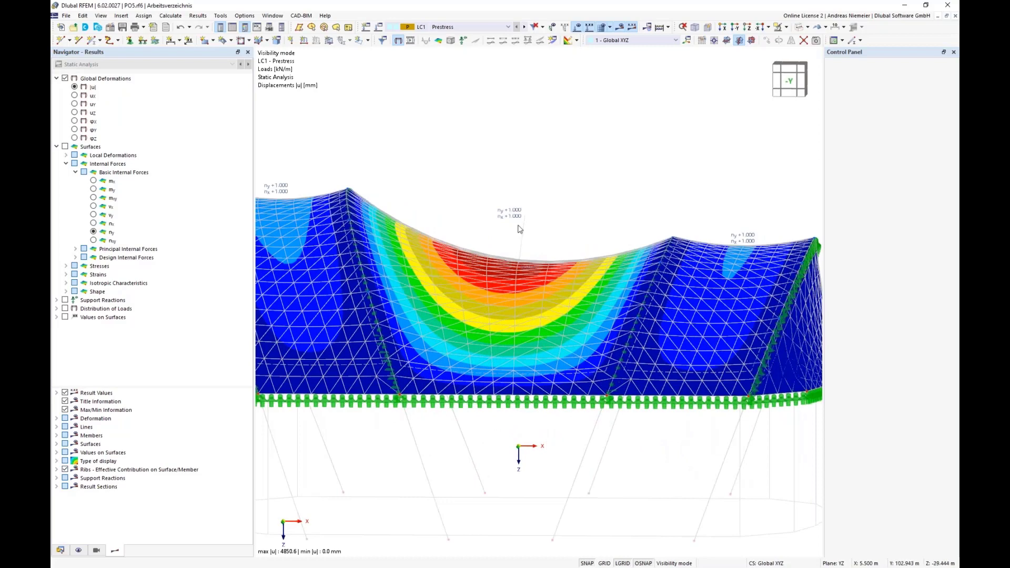
pyautogui.scroll(-1, 513, 254)
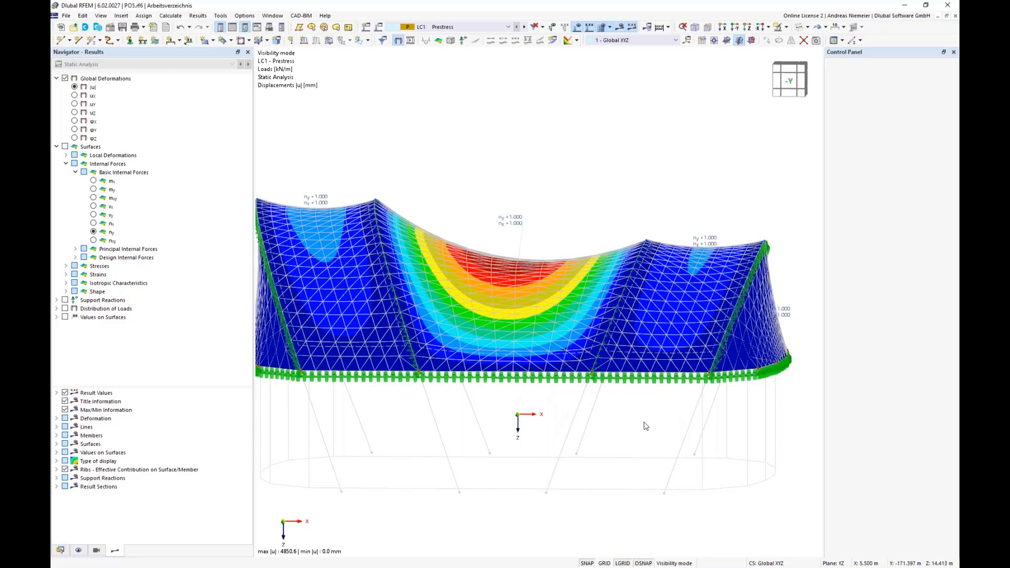
pyautogui.keyDown('ctrl'); pyautogui.moveTo(646, 426); pyautogui.dragTo(444, 326, button='middle'); pyautogui.keyUp('ctrl')
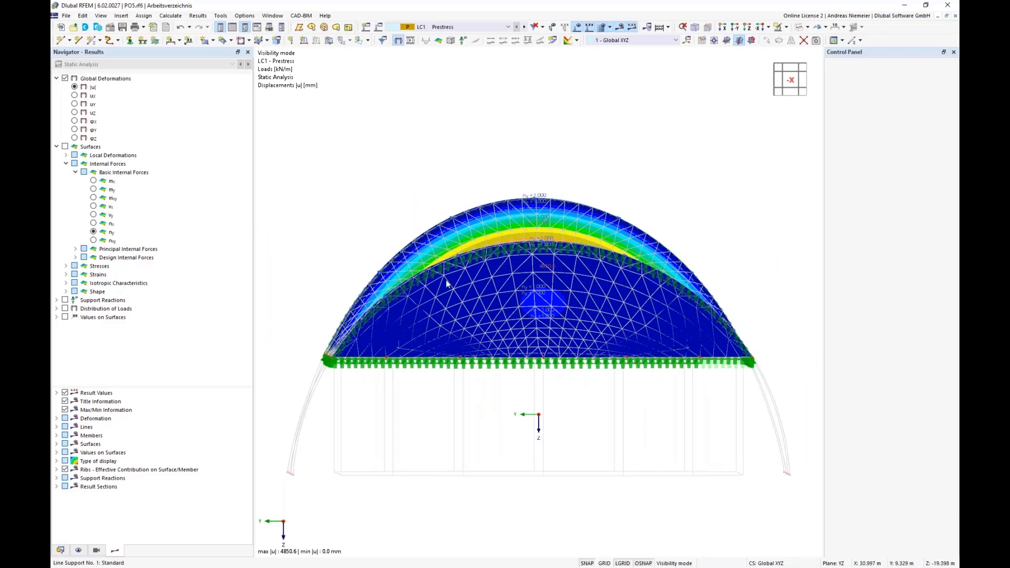
pyautogui.scroll(-1, 384, 441)
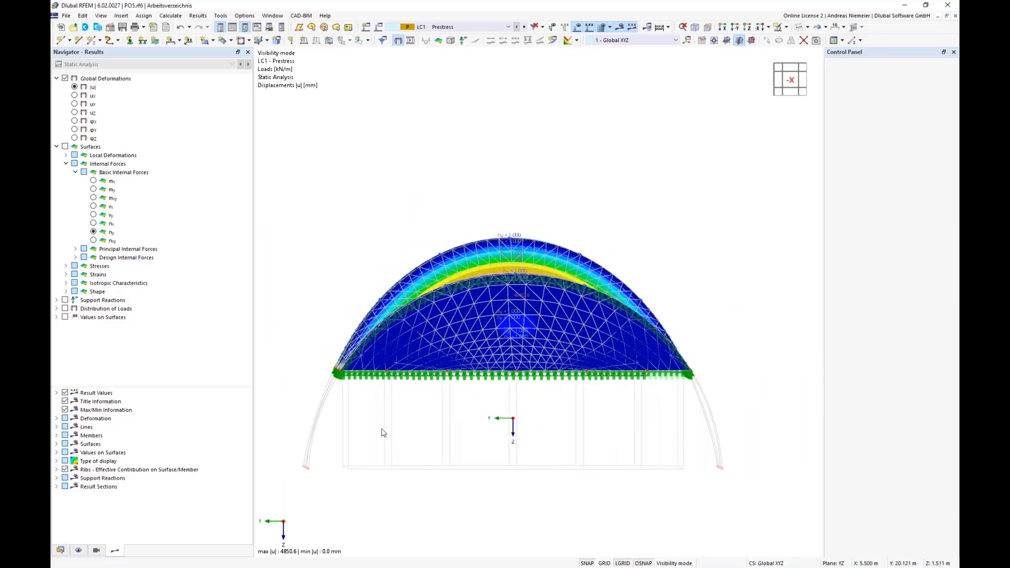
pyautogui.keyDown('ctrl'); pyautogui.moveTo(383, 433); pyautogui.dragTo(523, 304, button='middle'); pyautogui.keyUp('ctrl')
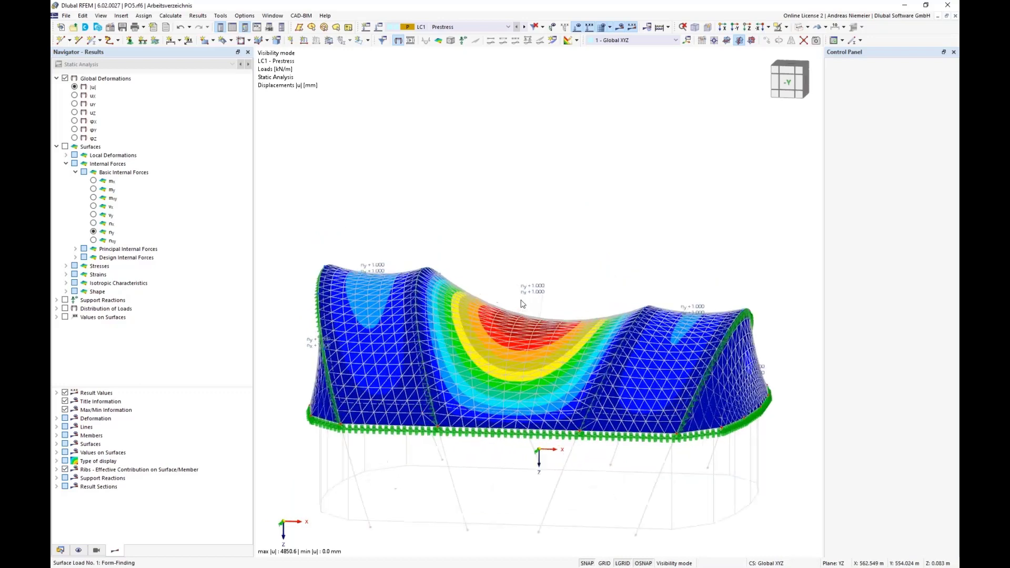
pyautogui.scroll(2, 523, 304)
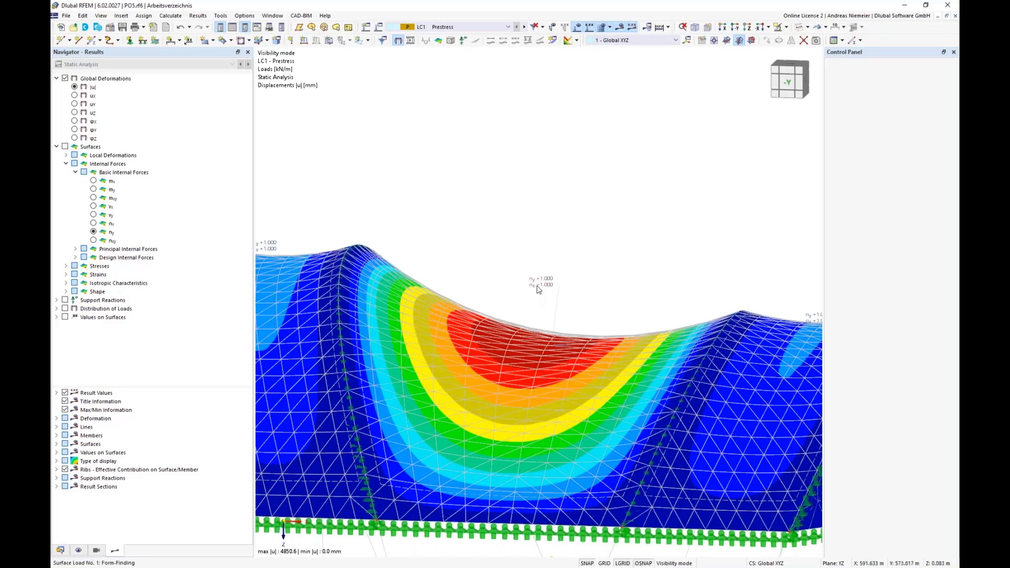
pyautogui.scroll(-3, 543, 305)
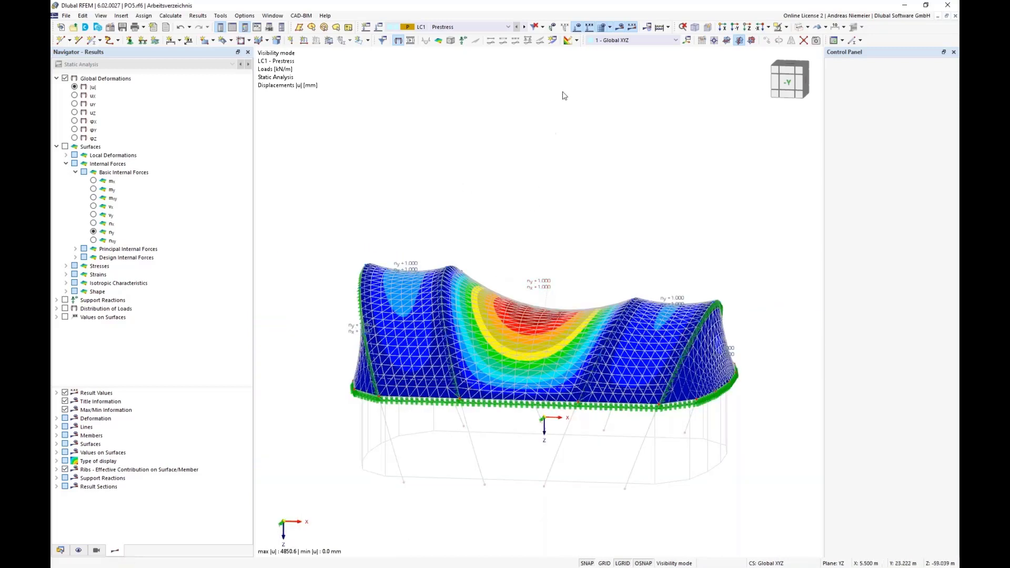
# Step: Delete the mesh together with the calculated results
pyautogui.click(611, 27)
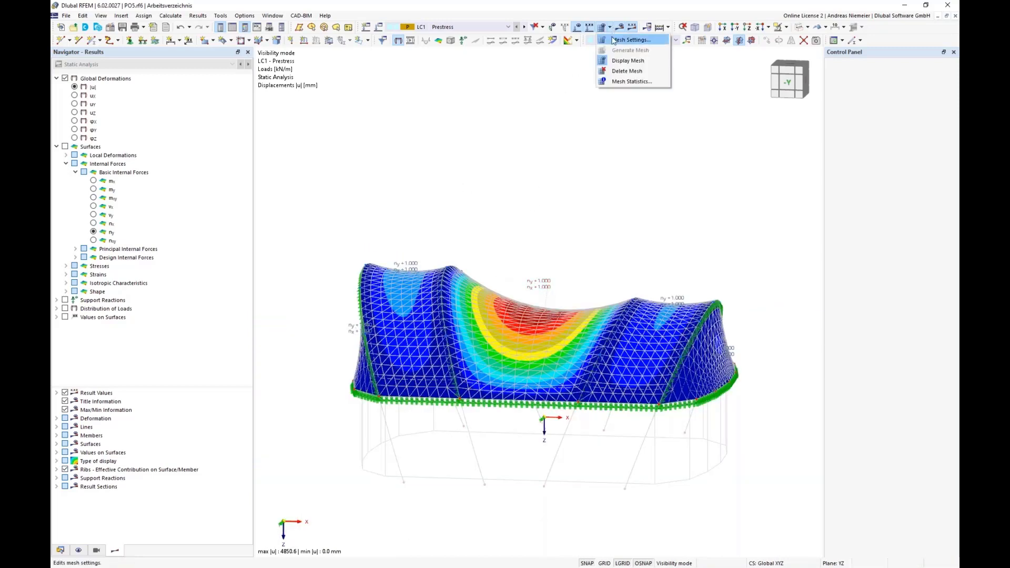
pyautogui.click(626, 65)
pyautogui.click(543, 328)
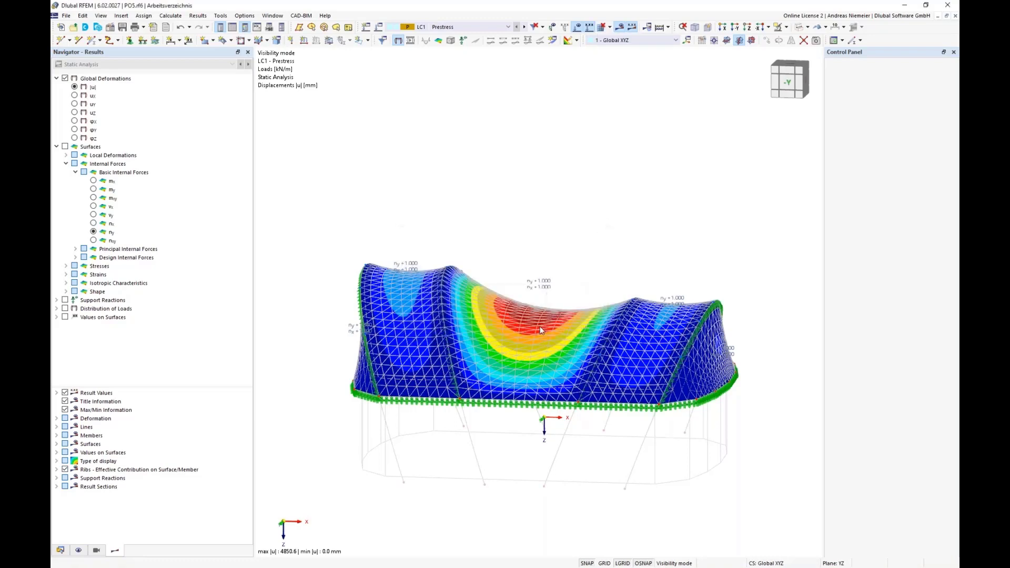
# Step: Cancel the visibility mode and set an XY work plane with its origin at the central node (X 0, Y 0, Z -7.5 m)
pyautogui.scroll(-1, 571, 225)
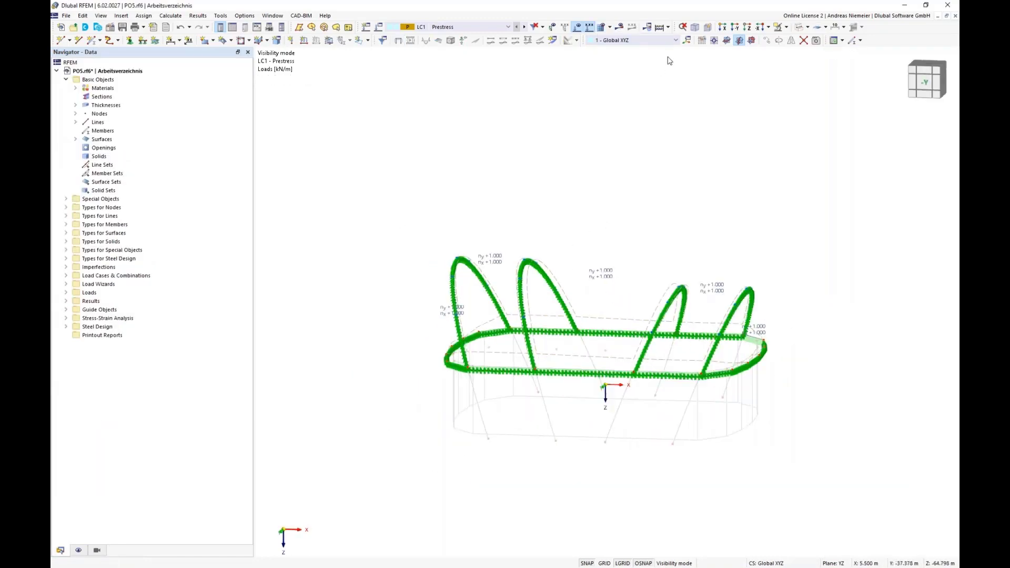
pyautogui.click(714, 41)
pyautogui.scroll(1, 615, 401)
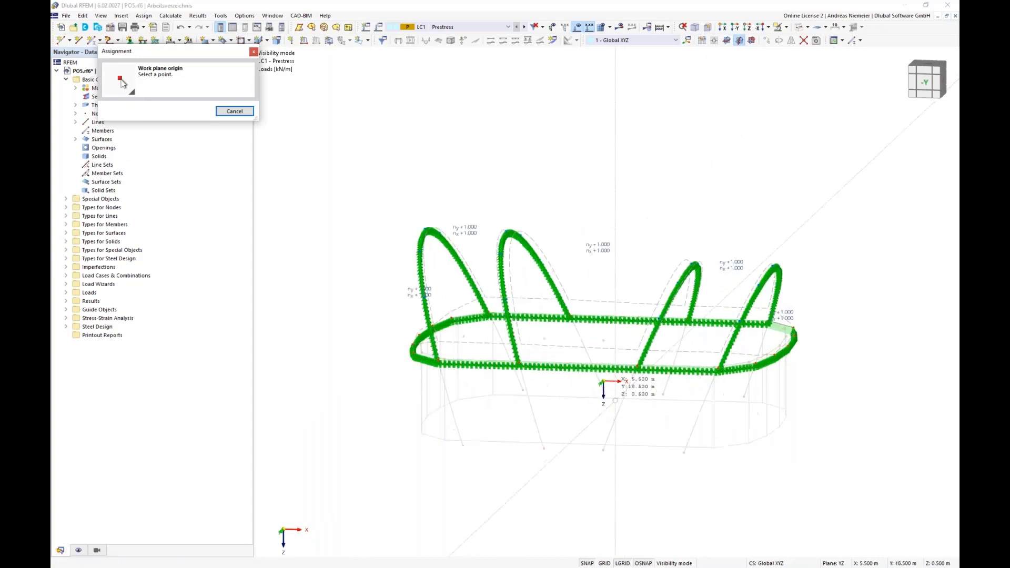
pyautogui.click(786, 27)
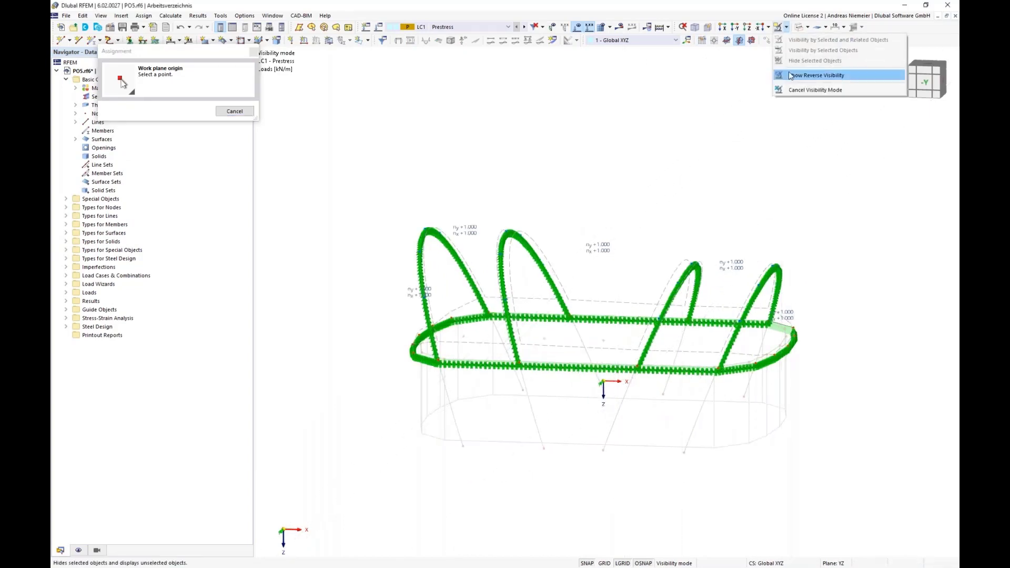
pyautogui.click(805, 90)
pyautogui.scroll(1, 588, 350)
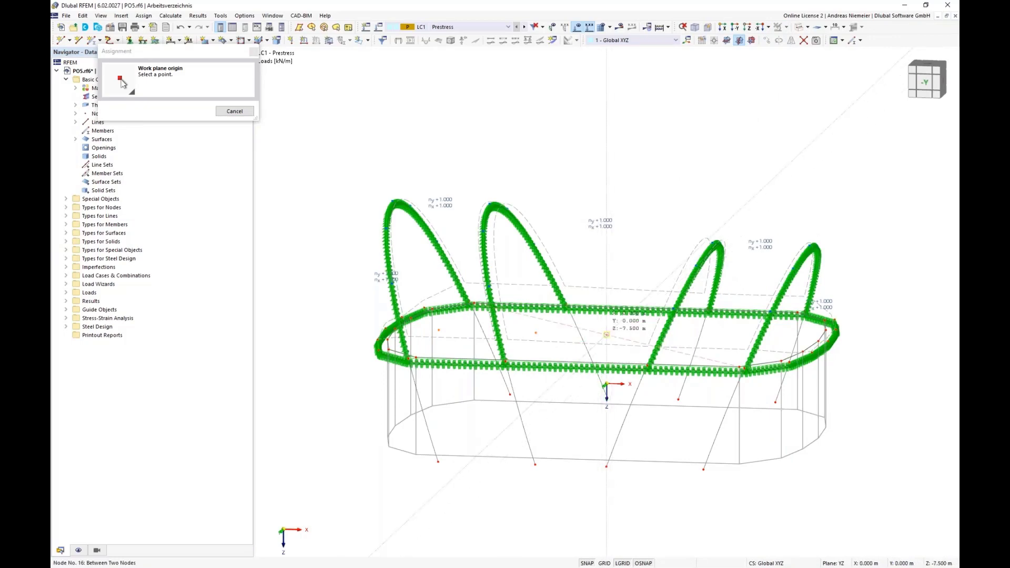
pyautogui.click(607, 334)
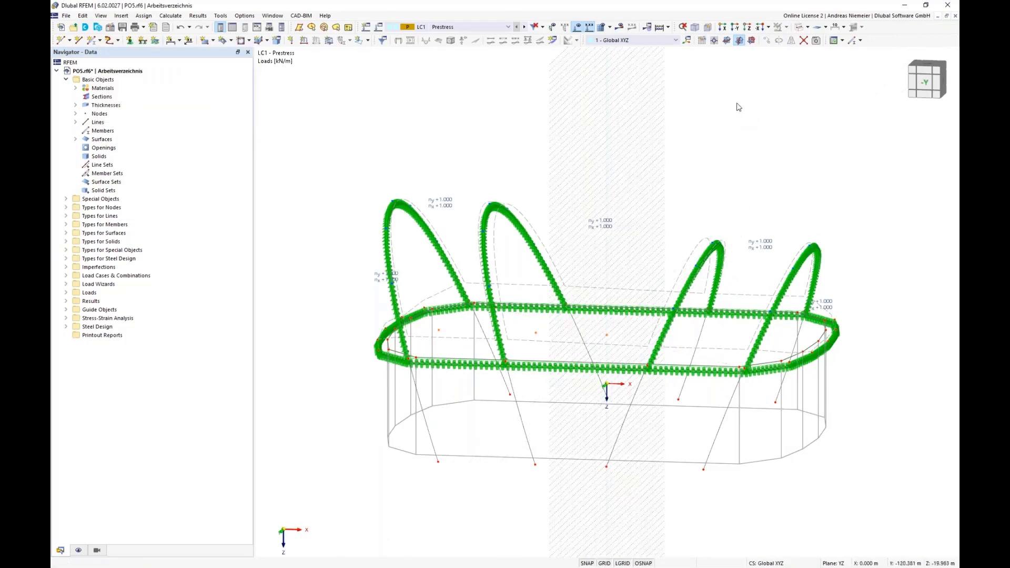
pyautogui.click(727, 40)
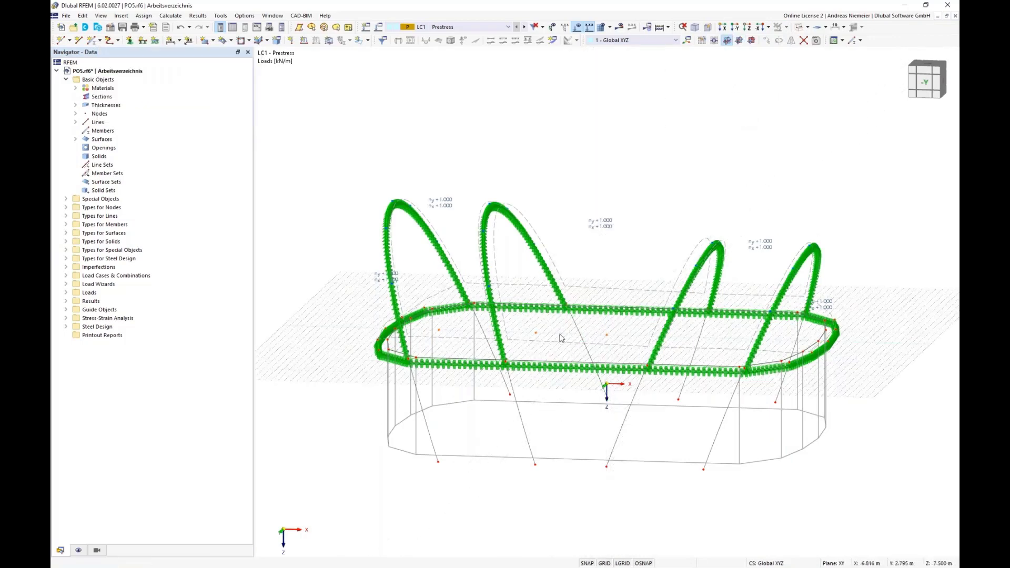
# Step: Draw a single 2 m line on the work plane along X, from X -1 m to X 1 m at Y 0, Z -7.5 m
pyautogui.keyDown('ctrl'); pyautogui.moveTo(591, 335); pyautogui.dragTo(581, 379, button='middle'); pyautogui.keyUp('ctrl')
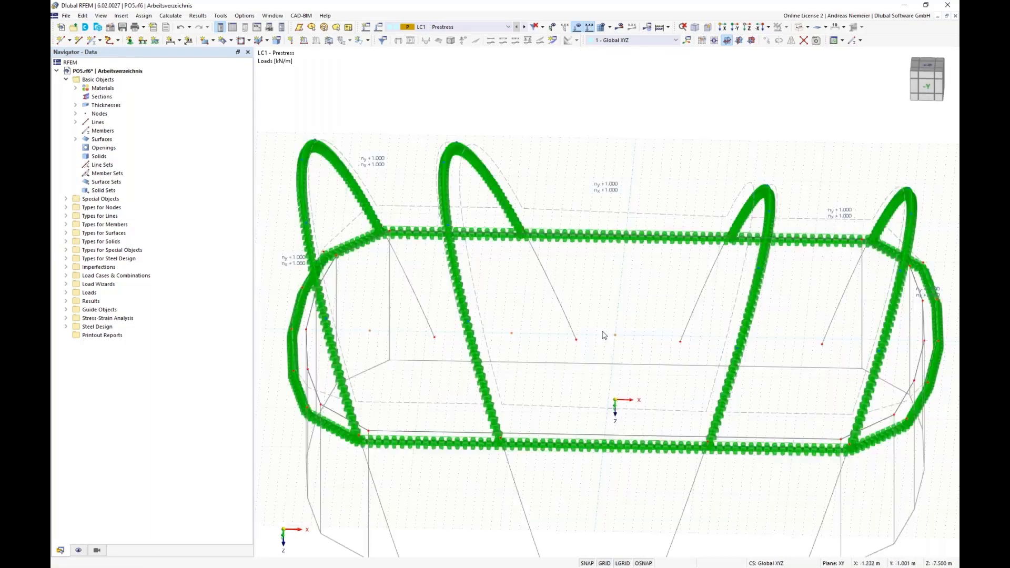
pyautogui.scroll(3, 581, 379)
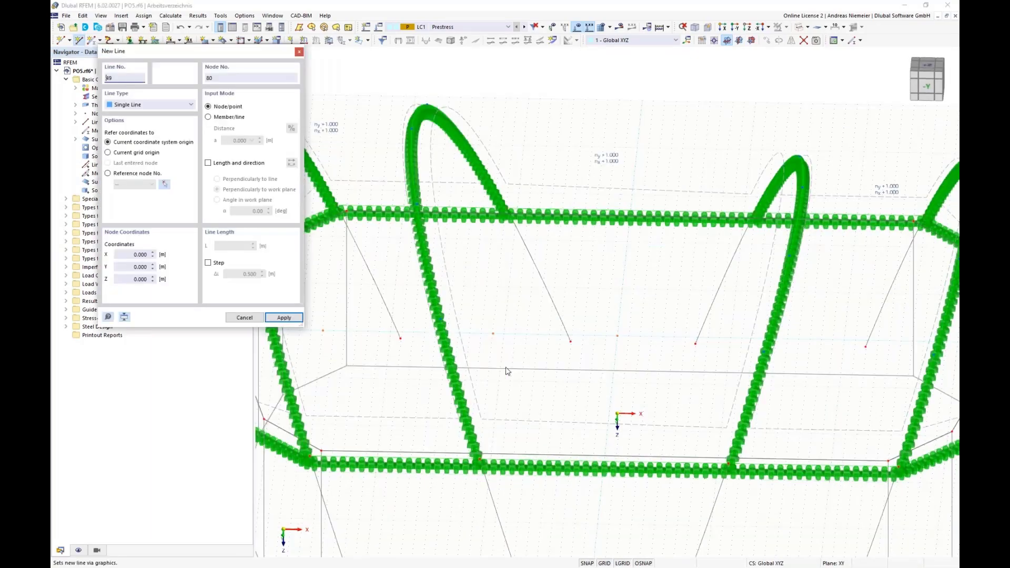
pyautogui.scroll(3, 606, 345)
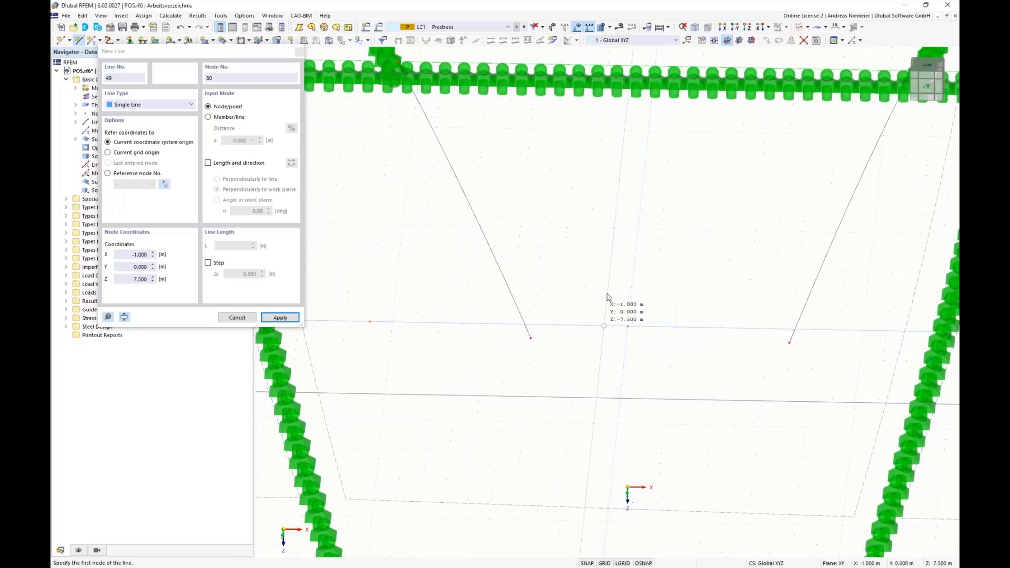
pyautogui.click(604, 326)
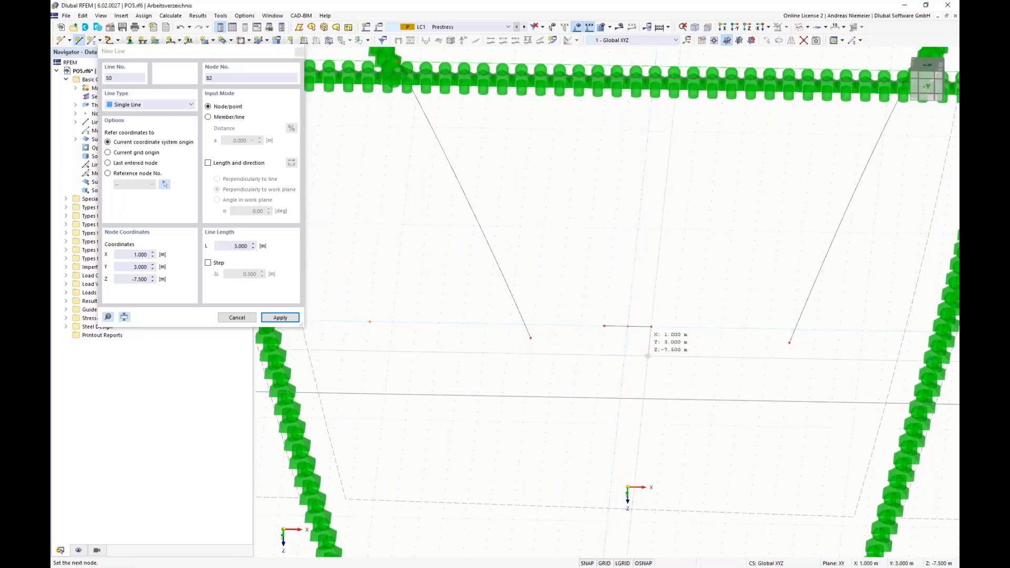
pyautogui.click(653, 355)
pyautogui.press('Escape')
# Step: Open surfaces 1-5 together for editing and enable specific axes for them
pyautogui.scroll(-2, 631, 344)
pyautogui.scroll(-3, 631, 345)
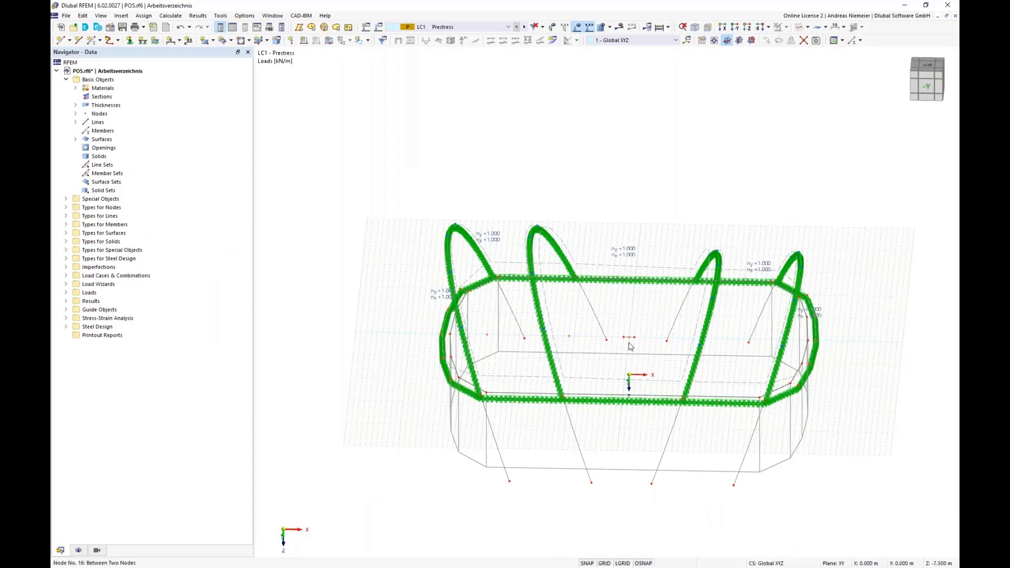
pyautogui.scroll(1, 630, 352)
pyautogui.moveTo(627, 352); pyautogui.dragTo(642, 325, button='middle')
pyautogui.moveTo(879, 275); pyautogui.dragTo(365, 115)
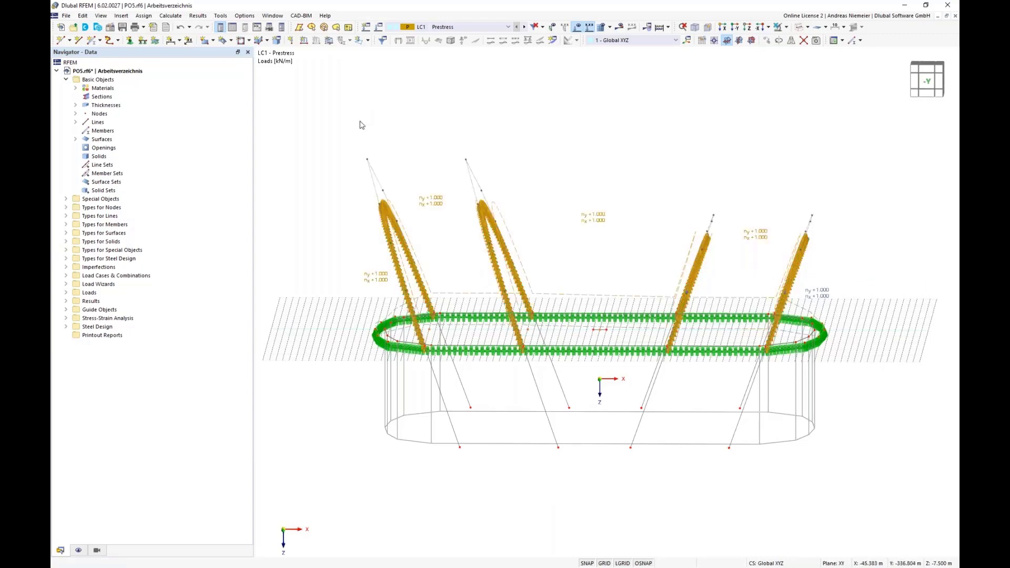
pyautogui.rightClick(392, 213)
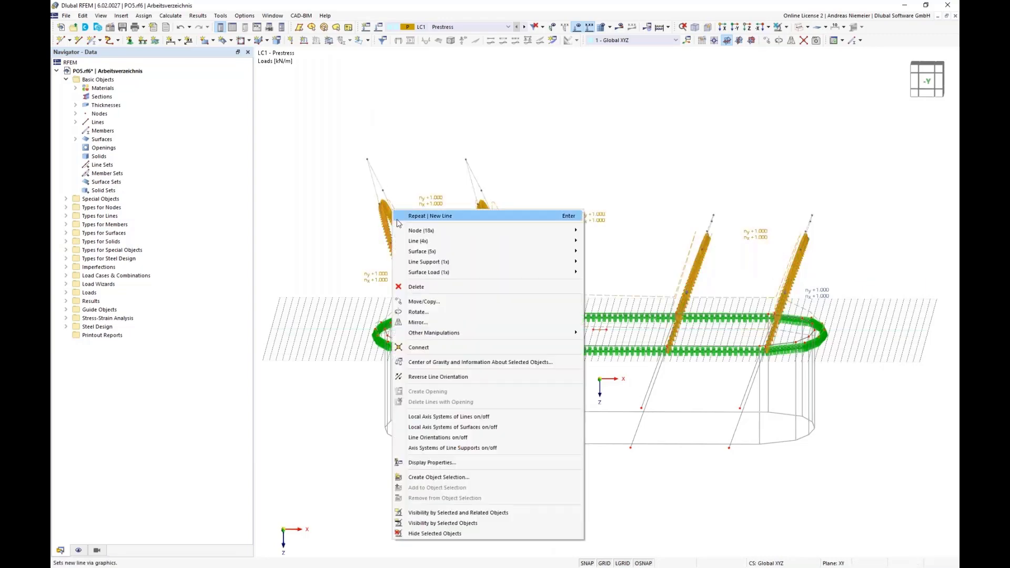
pyautogui.moveTo(417, 256)
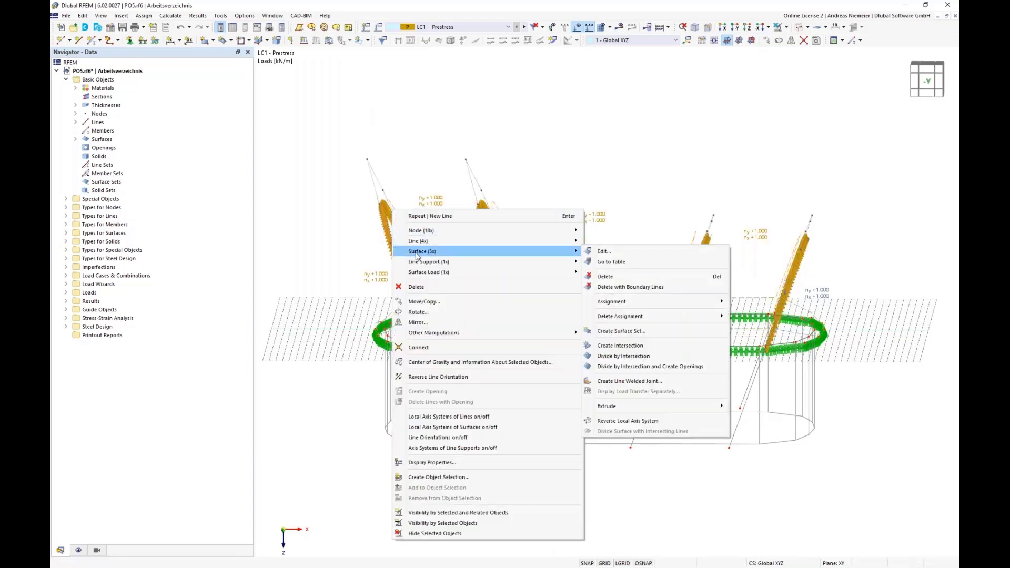
pyautogui.click(628, 253)
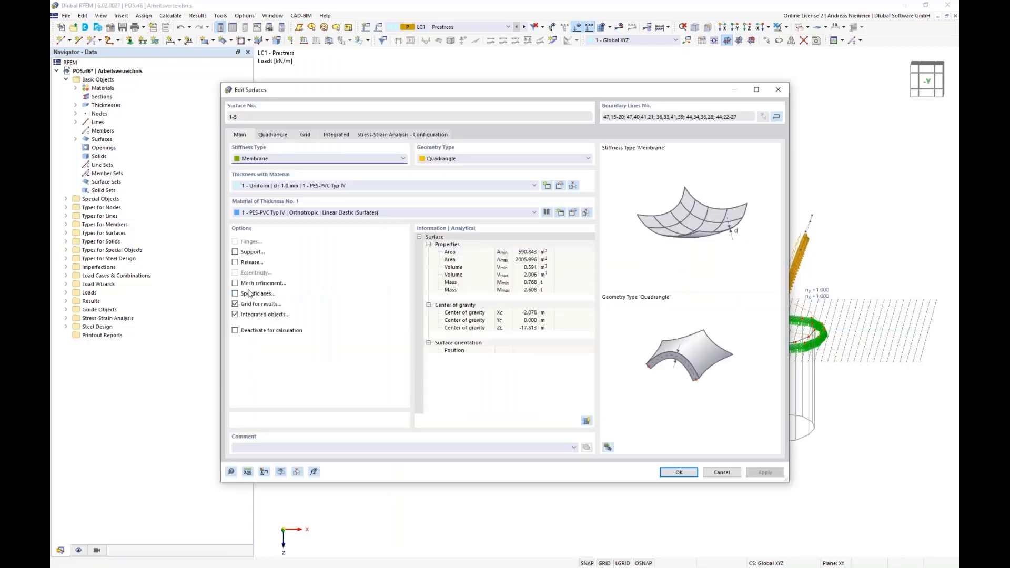
pyautogui.click(235, 295)
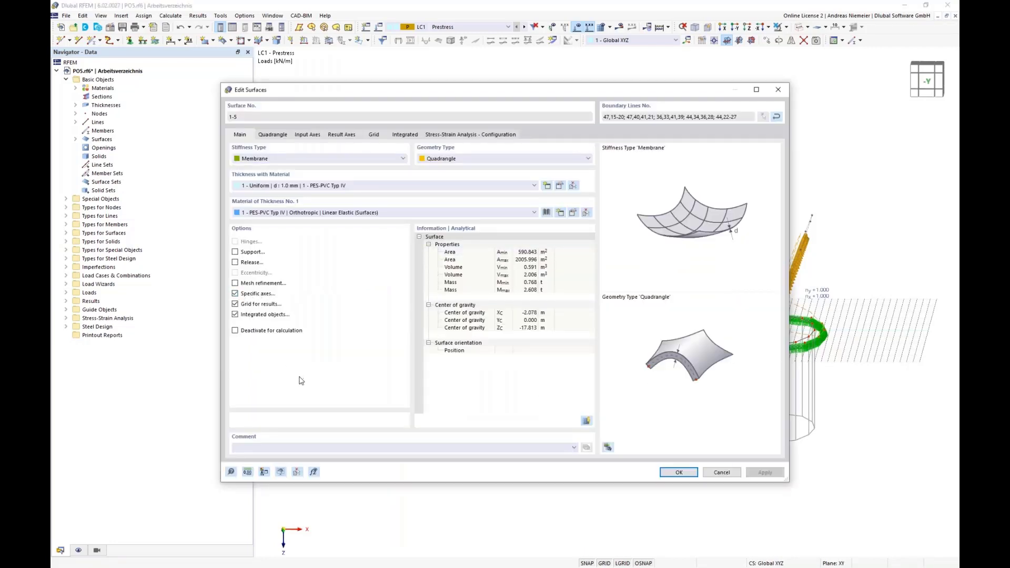
# Step: Set the input axes of surfaces 1-5 to axis parallel to lines, with axis x parallel to line 49
pyautogui.click(308, 135)
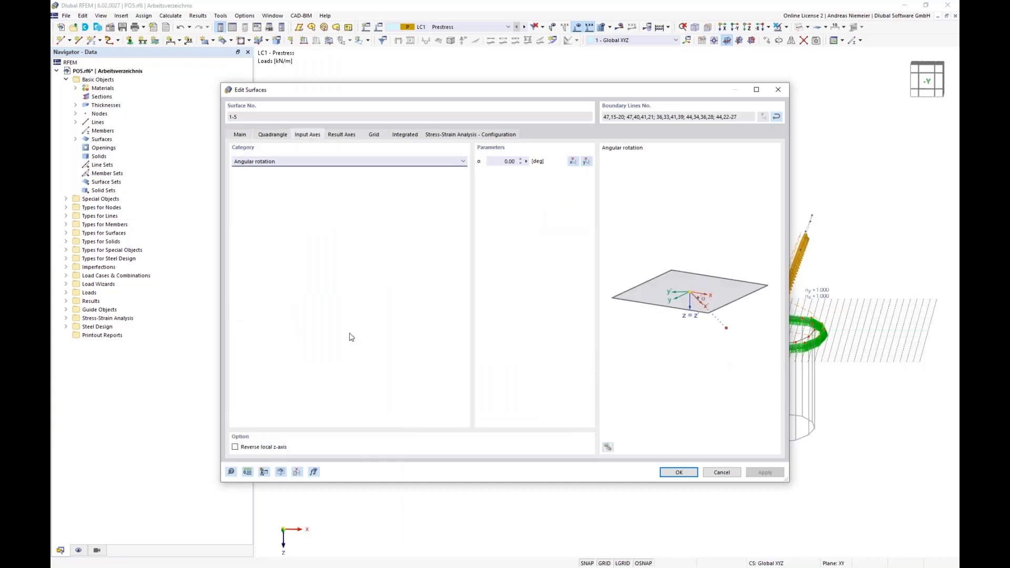
pyautogui.click(340, 162)
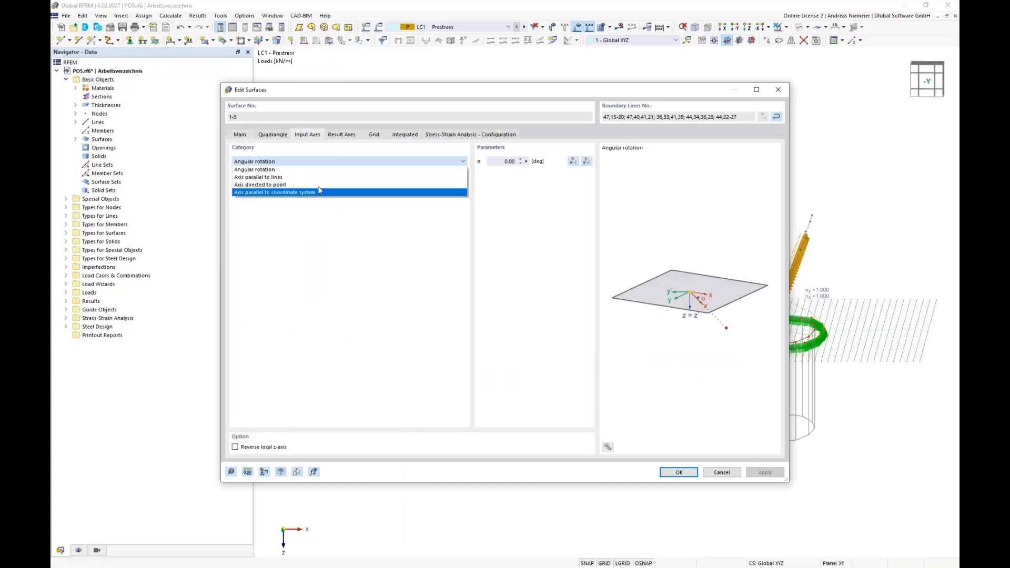
pyautogui.click(250, 178)
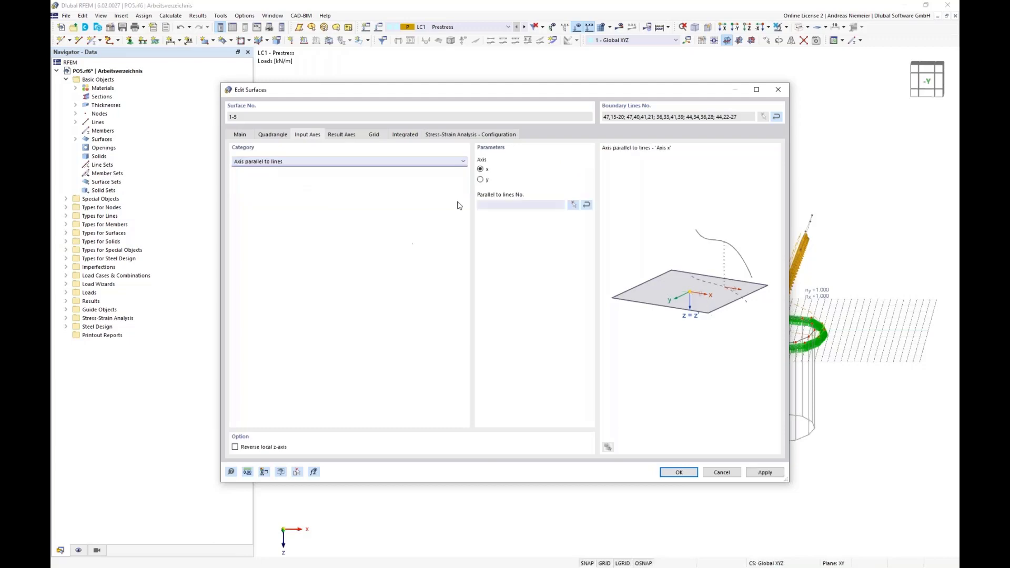
pyautogui.click(573, 205)
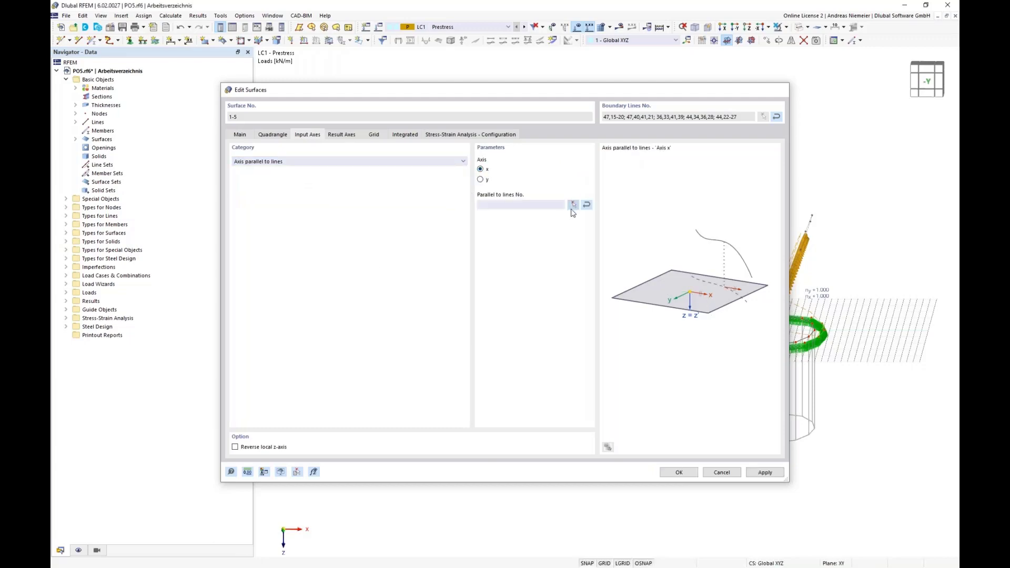
pyautogui.scroll(5, 604, 325)
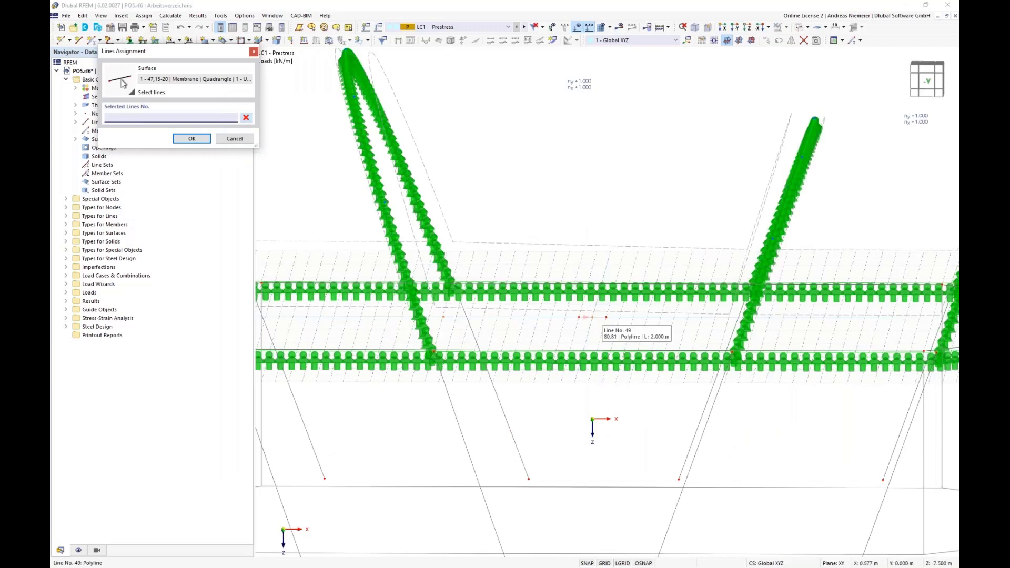
pyautogui.click(597, 318)
pyautogui.click(192, 139)
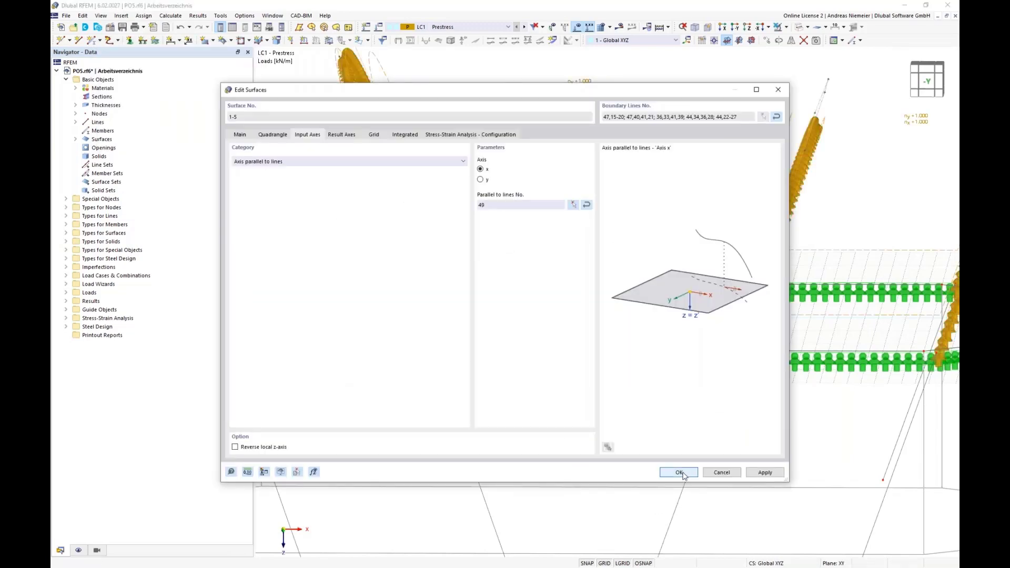
pyautogui.click(679, 472)
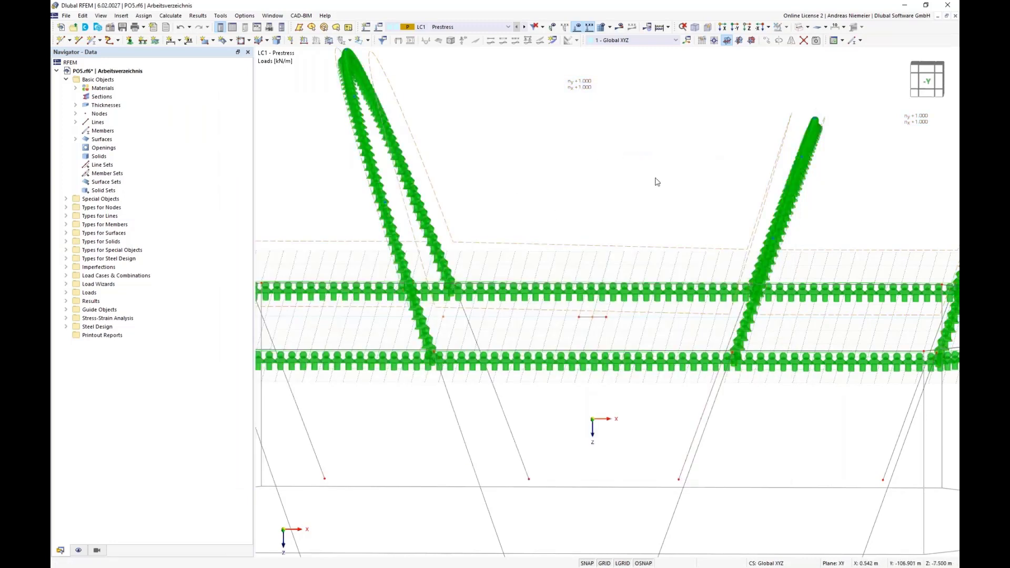
# Step: Set the form-finding force along the Y axis of the middle surface to 0.5 kN/m
pyautogui.doubleClick(580, 85)
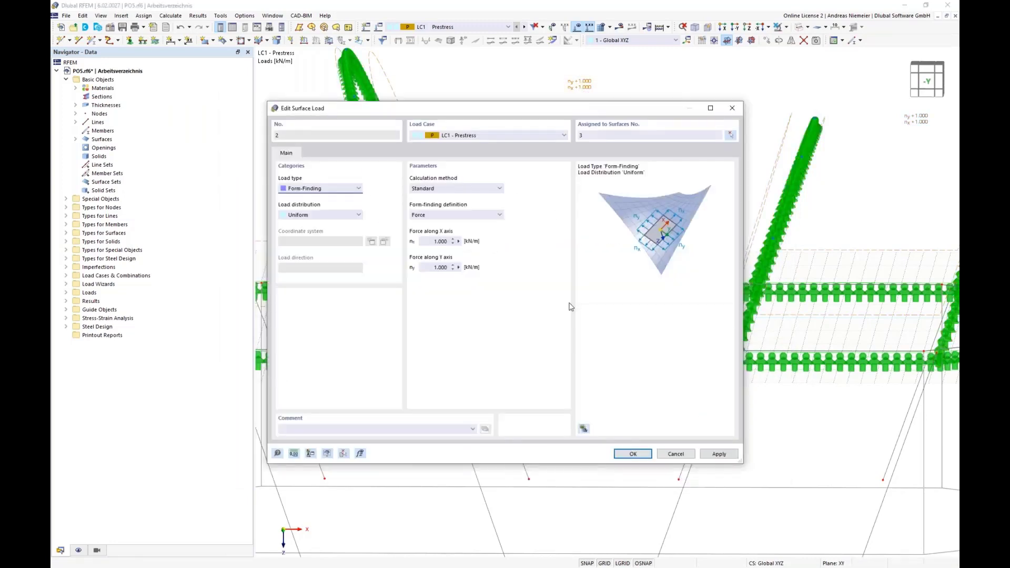
pyautogui.click(424, 268)
pyautogui.click(631, 453)
# Step: Recalculate load case LC1 - Prestress and show the form-found membrane's global deformations
pyautogui.scroll(-5, 583, 190)
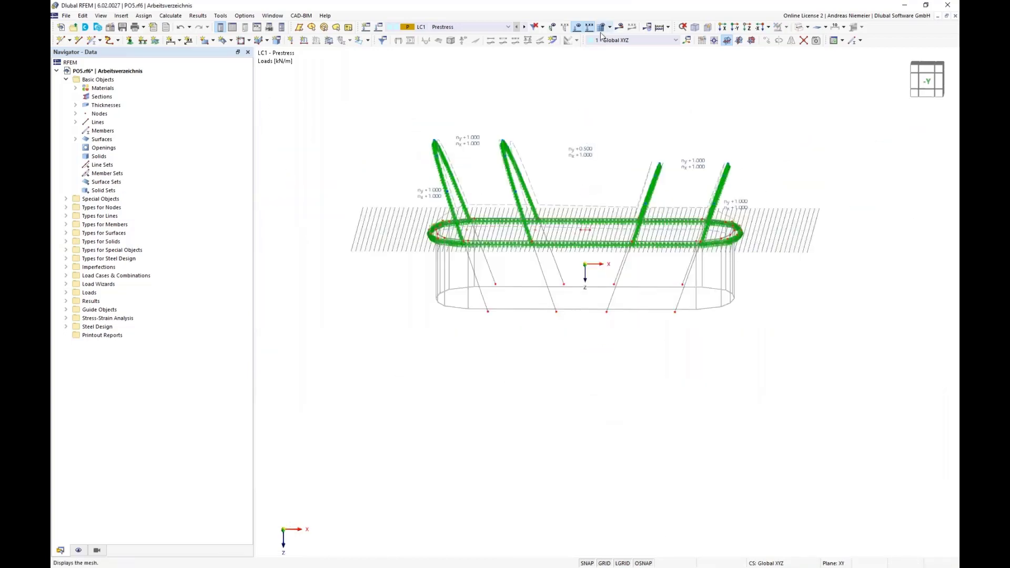
pyautogui.click(618, 29)
pyautogui.click(545, 330)
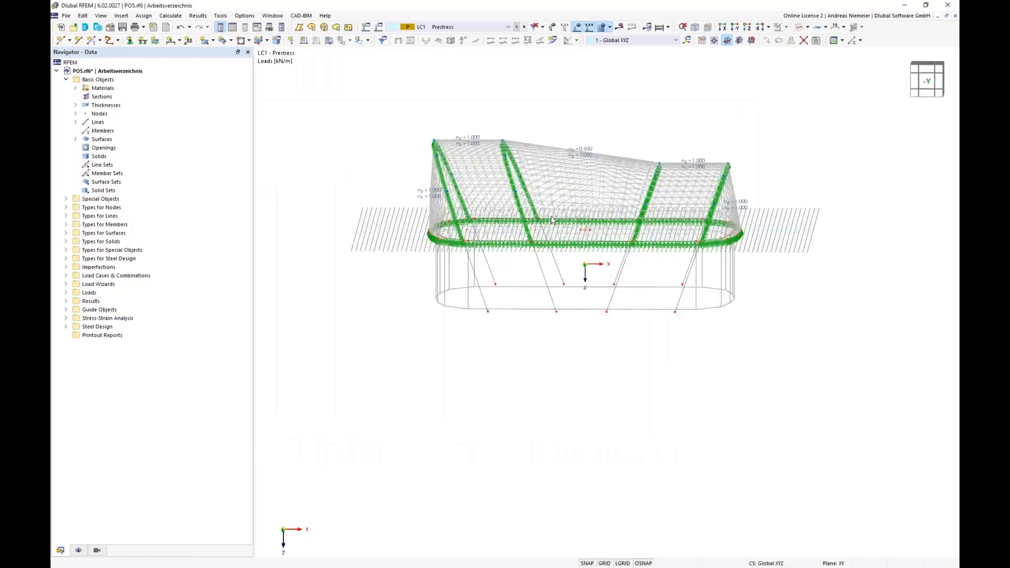
pyautogui.scroll(3, 493, 152)
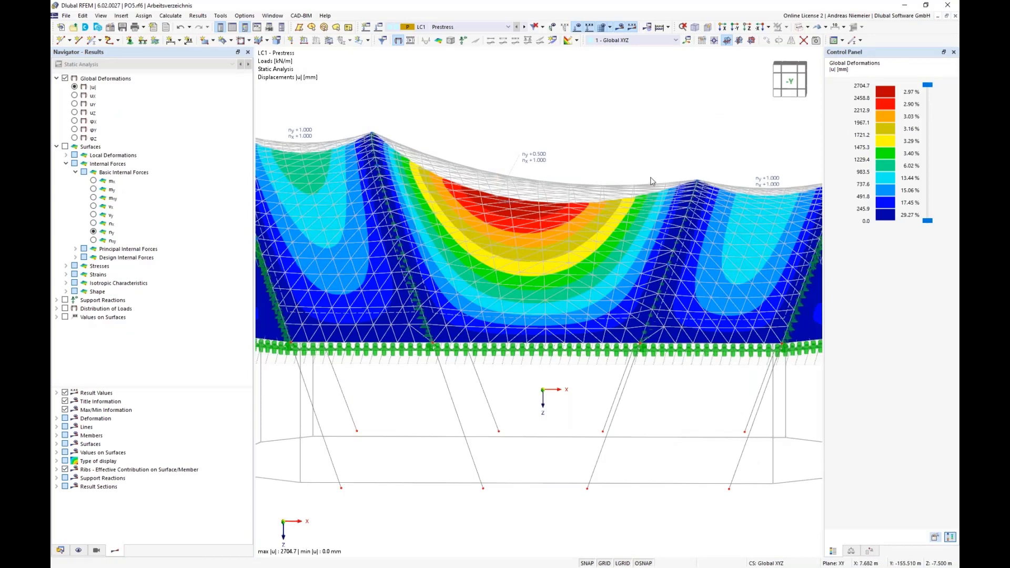
pyautogui.scroll(-2, 641, 188)
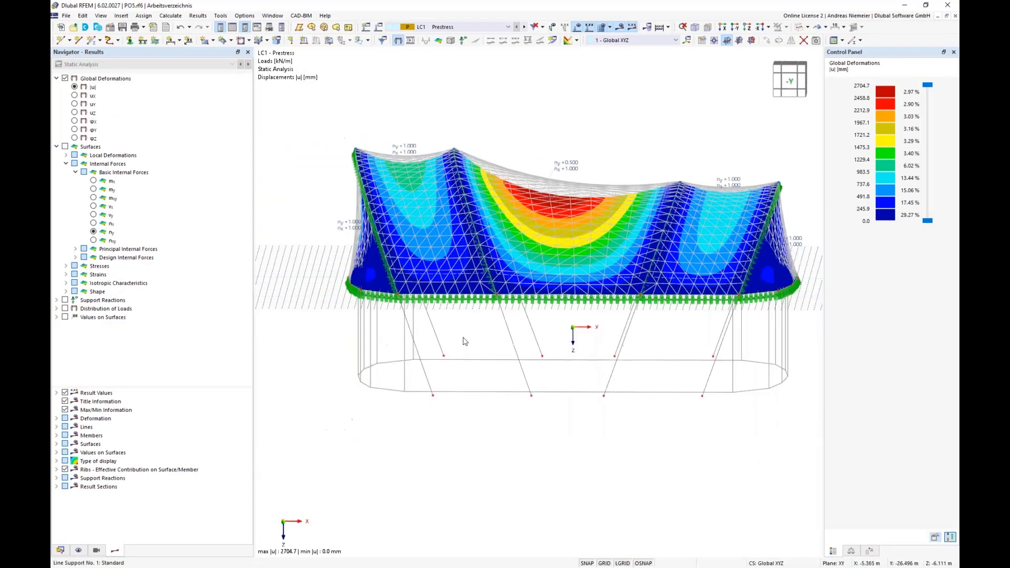
# Step: Examine the axial forces nx and ny across the membrane surfaces
pyautogui.click(94, 223)
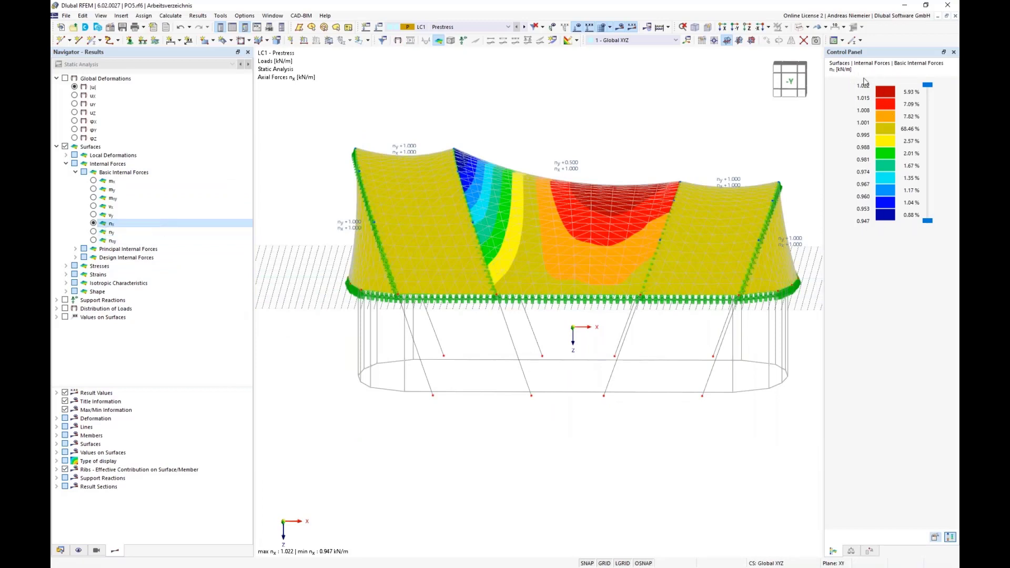
pyautogui.click(94, 231)
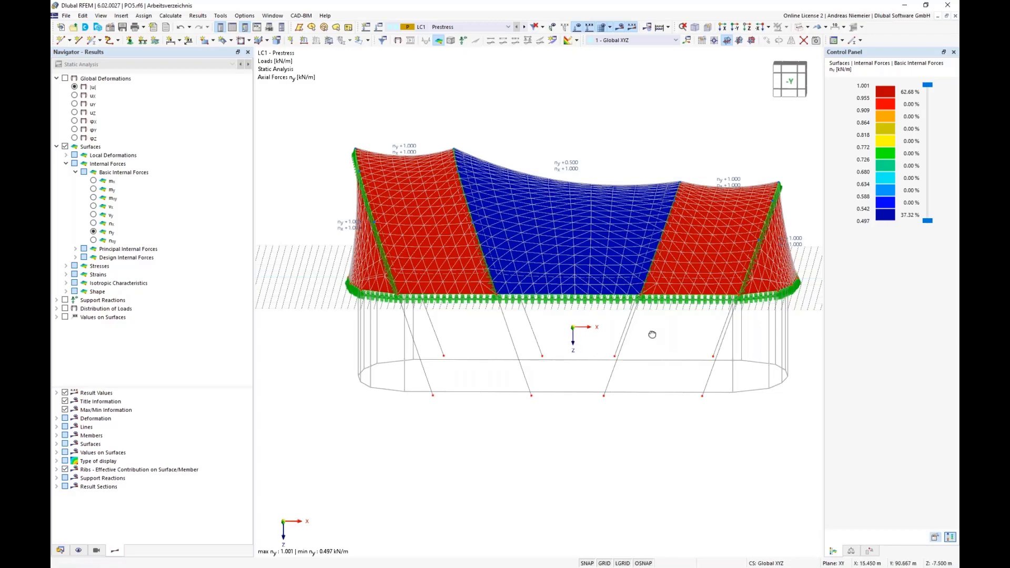
pyautogui.moveTo(652, 335)
pyautogui.keyDown('ctrl'); pyautogui.mouseDown(button='middle')
pyautogui.moveTo(501, 333)
pyautogui.moveTo(659, 331)
pyautogui.moveTo(652, 335)
pyautogui.mouseUp(button='middle'); pyautogui.keyUp('ctrl')
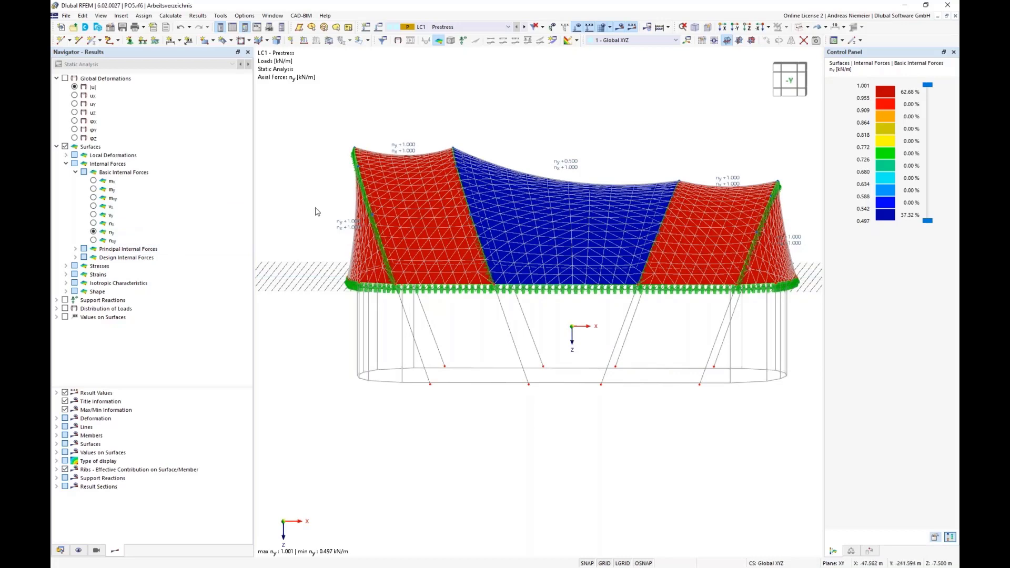
pyautogui.keyDown('ctrl'); pyautogui.moveTo(316, 207); pyautogui.dragTo(314, 204, button='middle'); pyautogui.keyUp('ctrl')
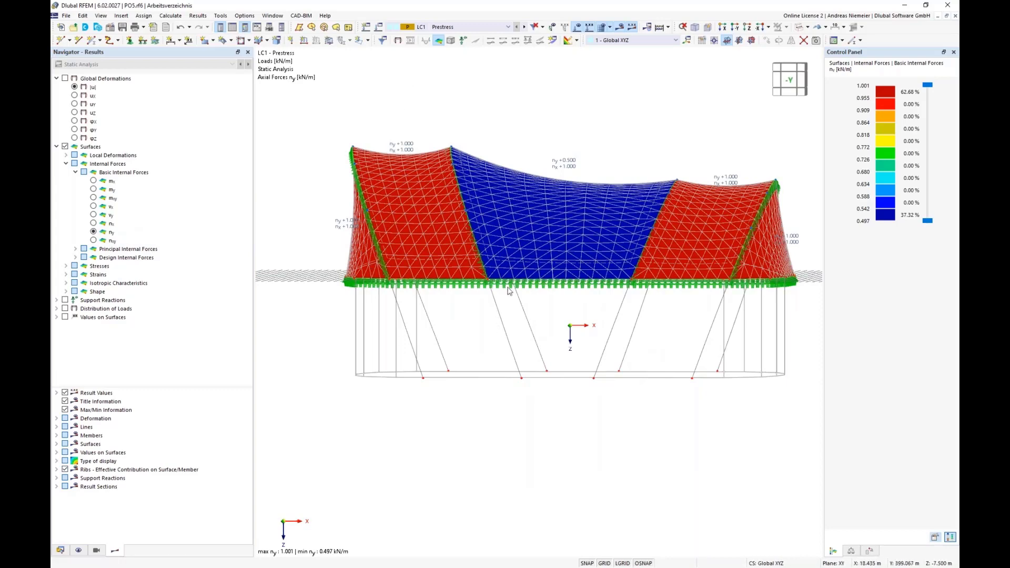
pyautogui.scroll(-3, 513, 423)
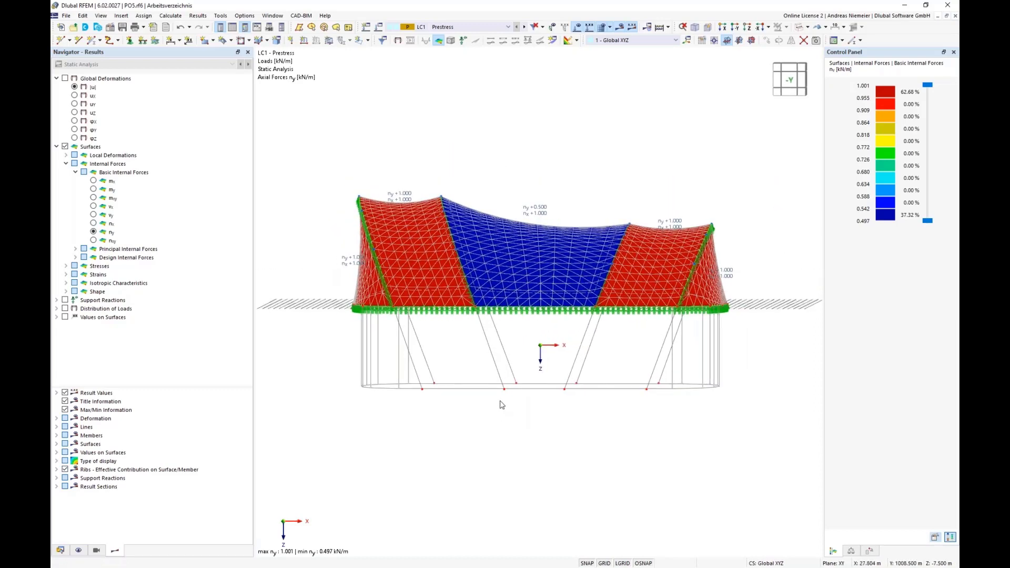
# Step: Turn off the surface results and display the support reactions of load case LC1
pyautogui.scroll(1, 501, 404)
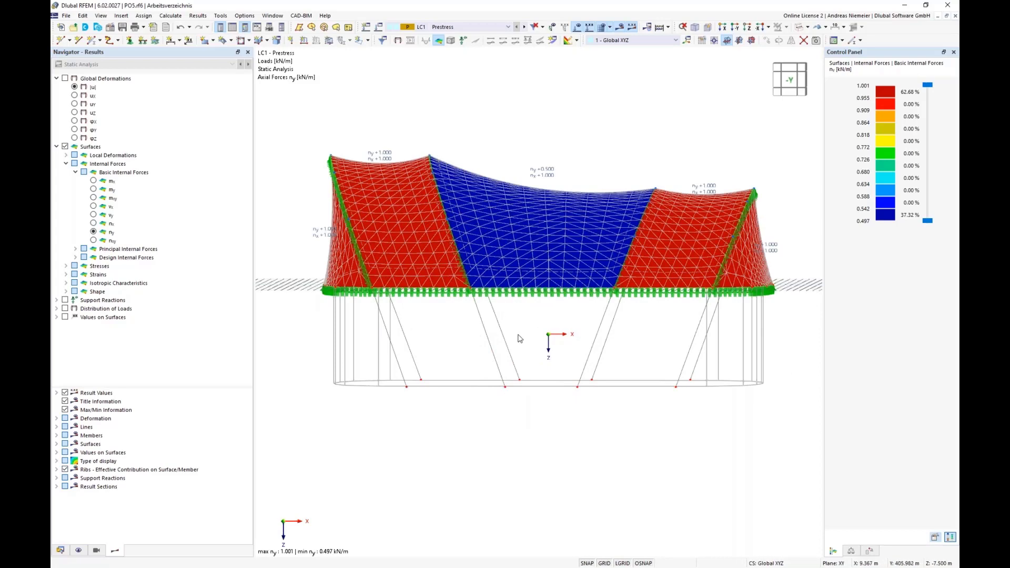
pyautogui.scroll(1, 461, 270)
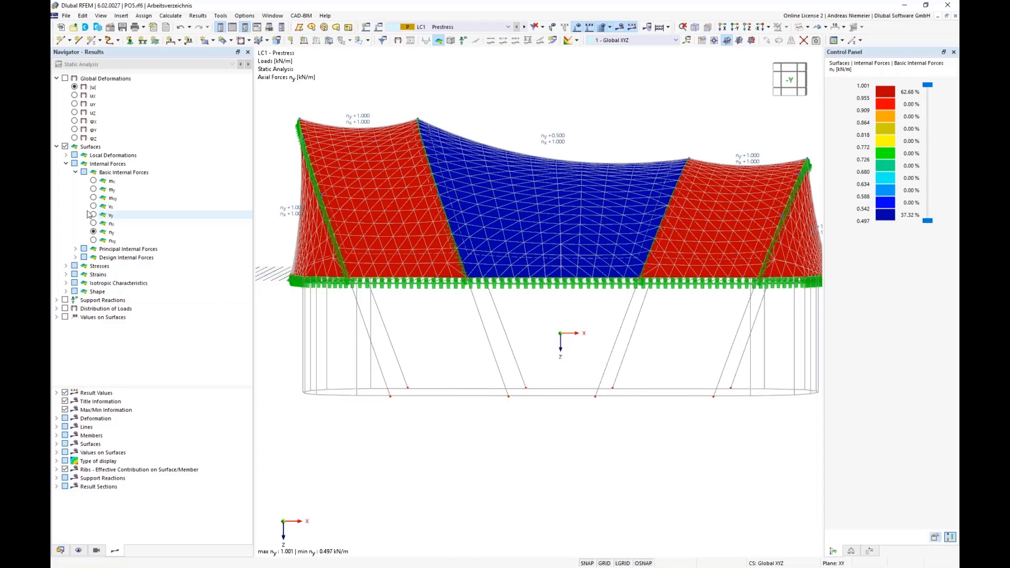
pyautogui.click(64, 146)
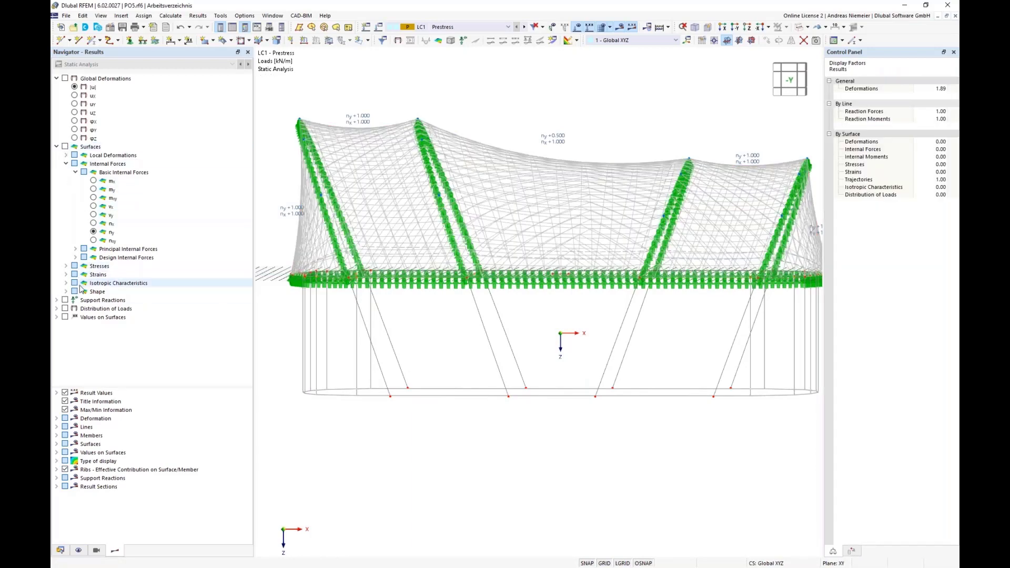
pyautogui.click(65, 299)
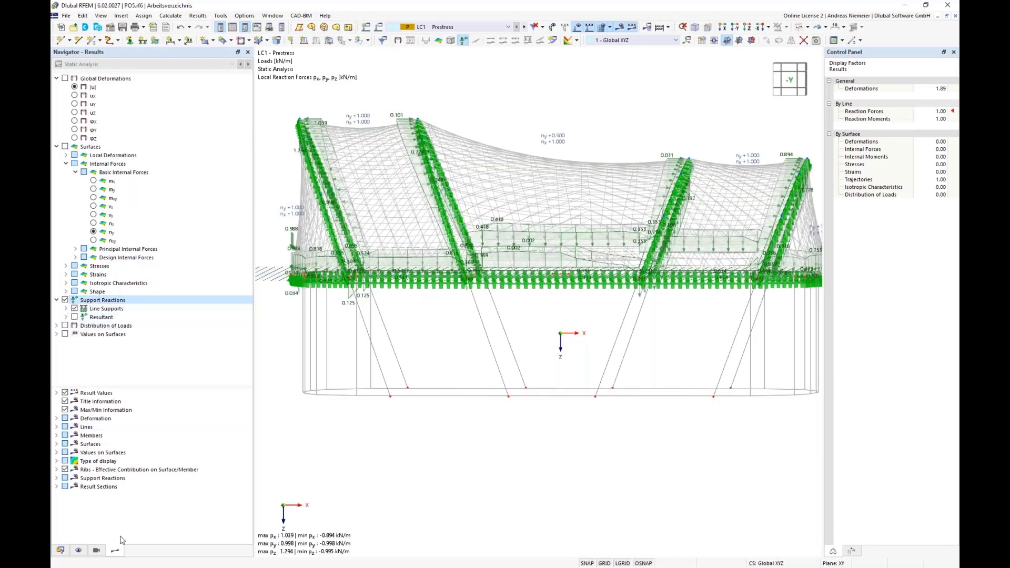
pyautogui.moveTo(474, 356); pyautogui.dragTo(462, 366, button='middle')
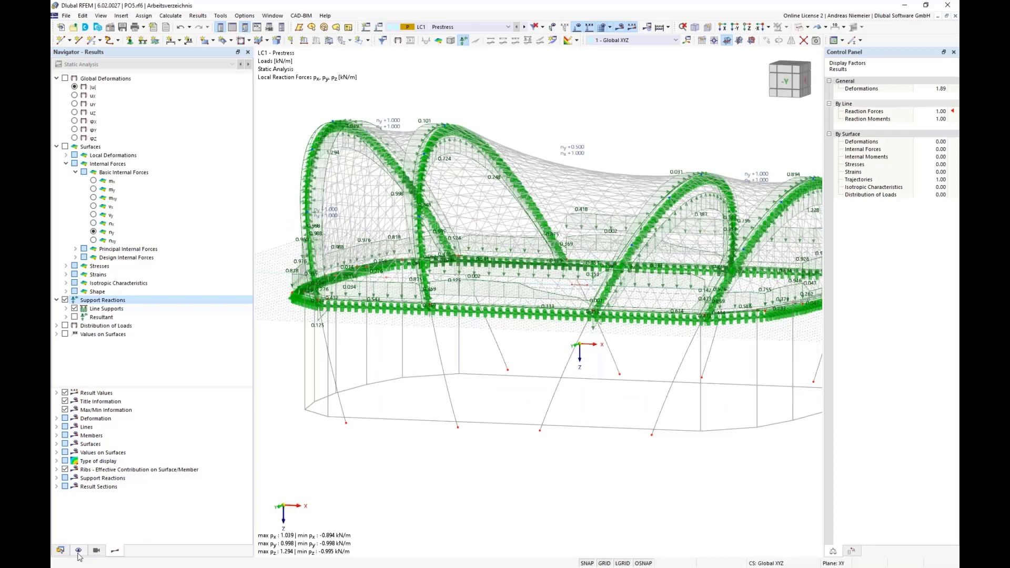
# Step: Hide the mesh and the line-type symbols so only the reaction diagrams remain along the supported lines
pyautogui.click(602, 27)
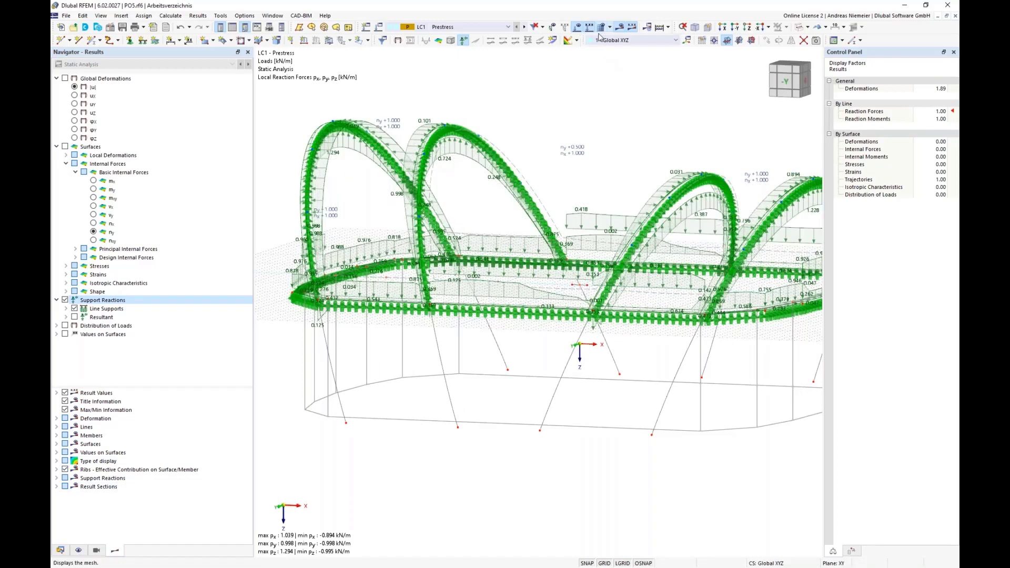
pyautogui.click(96, 551)
pyautogui.click(79, 551)
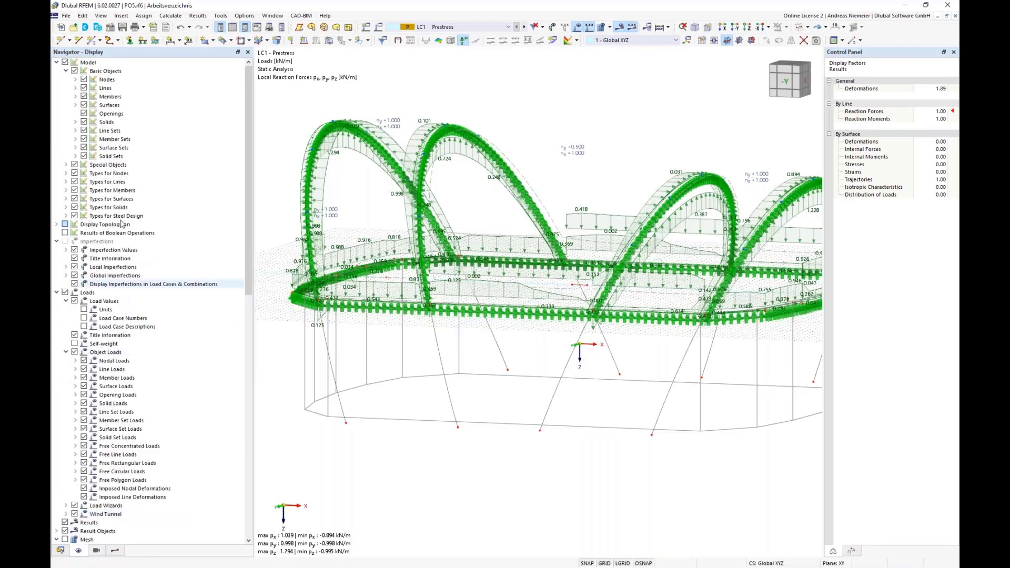
pyautogui.click(75, 182)
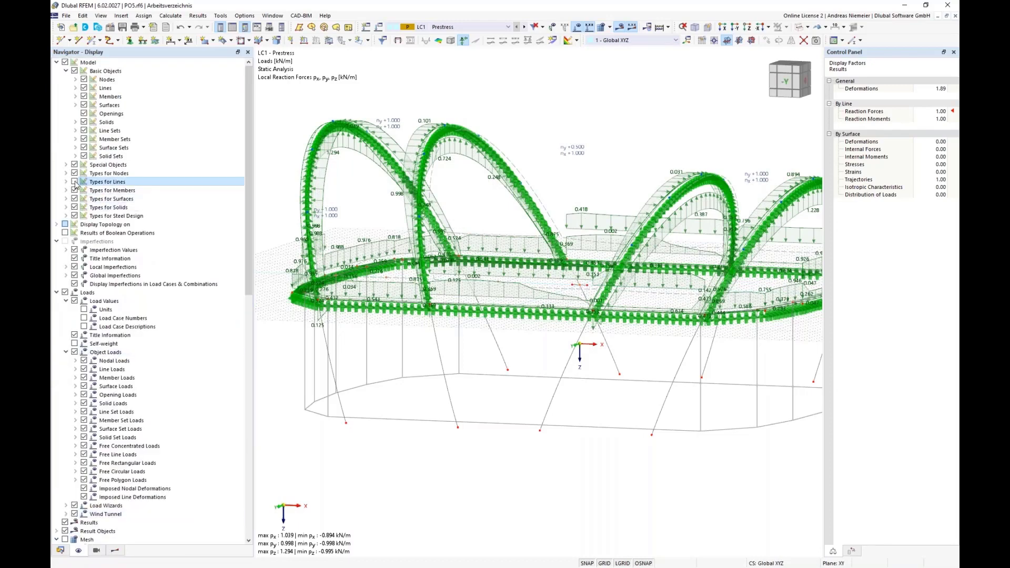
pyautogui.click(115, 551)
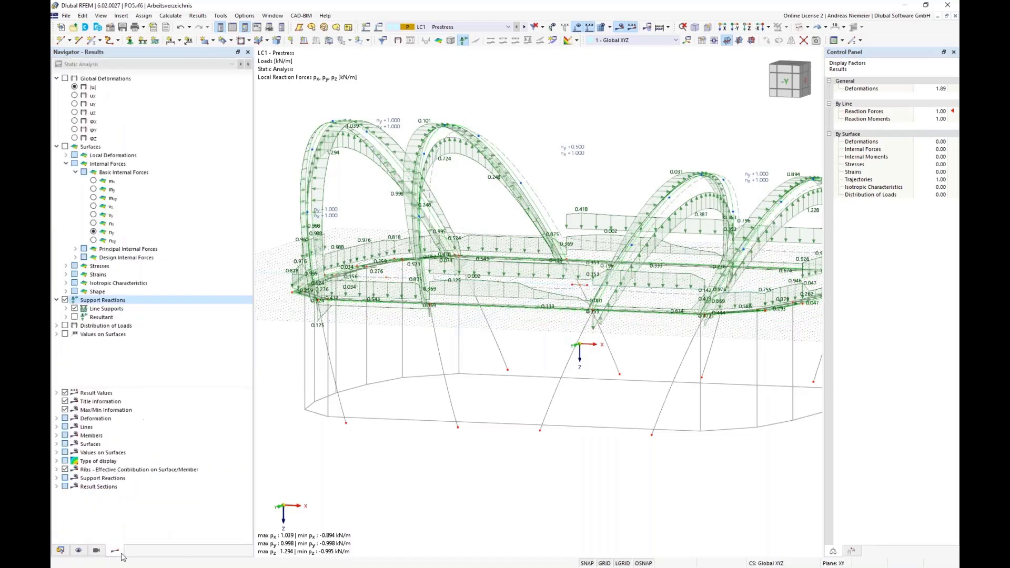
# Step: Limit the line support reactions to local component pz and examine them along the arches and perimeter
pyautogui.click(66, 309)
pyautogui.click(84, 343)
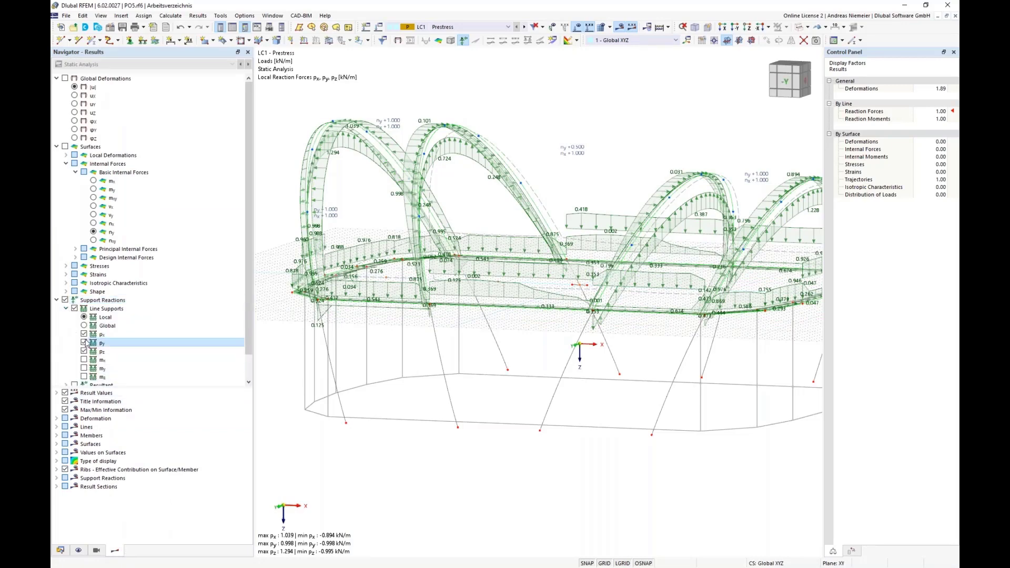
pyautogui.click(83, 334)
pyautogui.moveTo(526, 263); pyautogui.dragTo(540, 266, button='middle')
pyautogui.keyDown('ctrl'); pyautogui.moveTo(394, 344); pyautogui.dragTo(423, 357, button='middle'); pyautogui.keyUp('ctrl')
pyautogui.scroll(3, 441, 145)
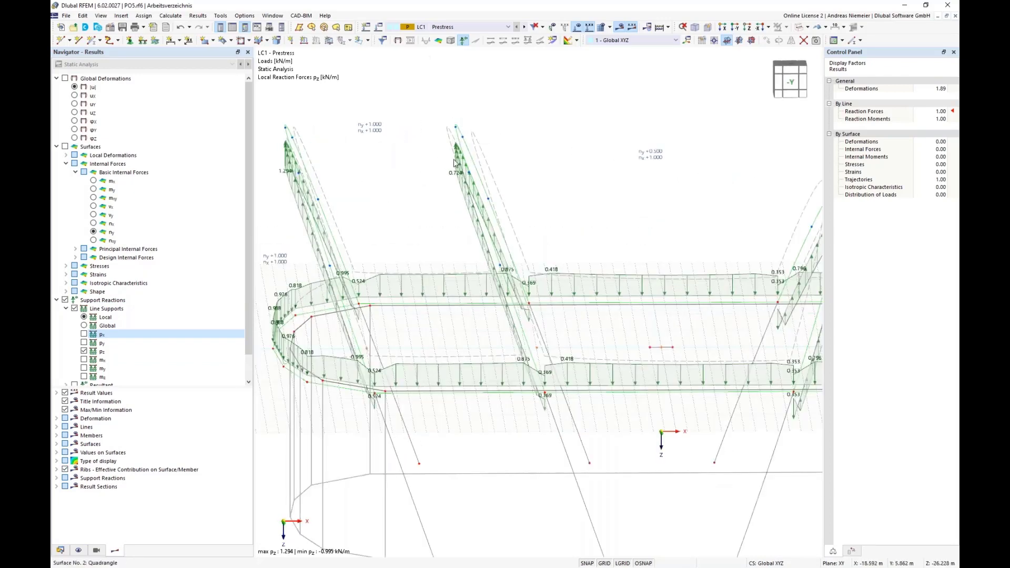
pyautogui.scroll(-2, 464, 192)
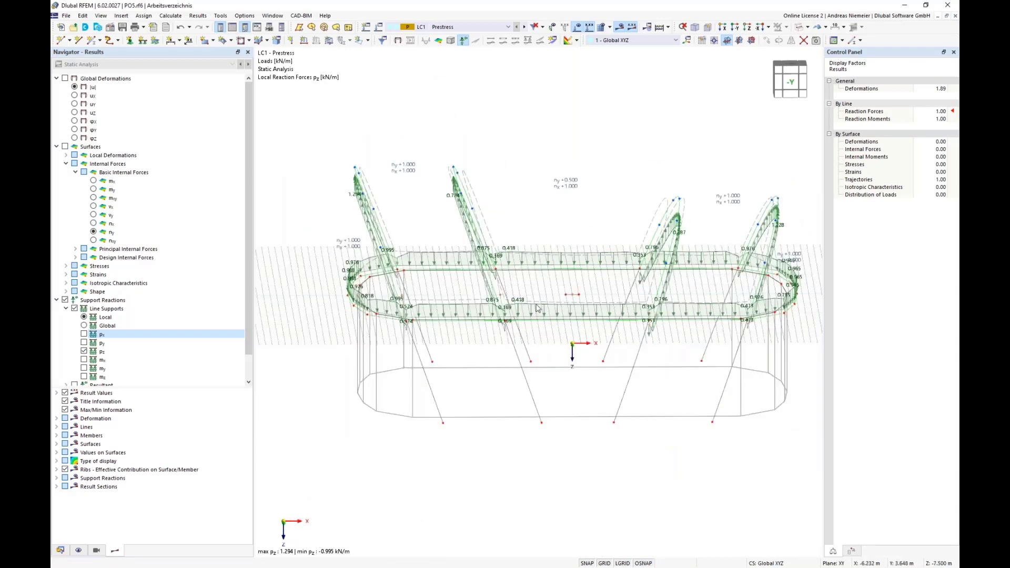
# Step: Display only the local component px of the line support reactions and examine it along the arches
pyautogui.click(84, 334)
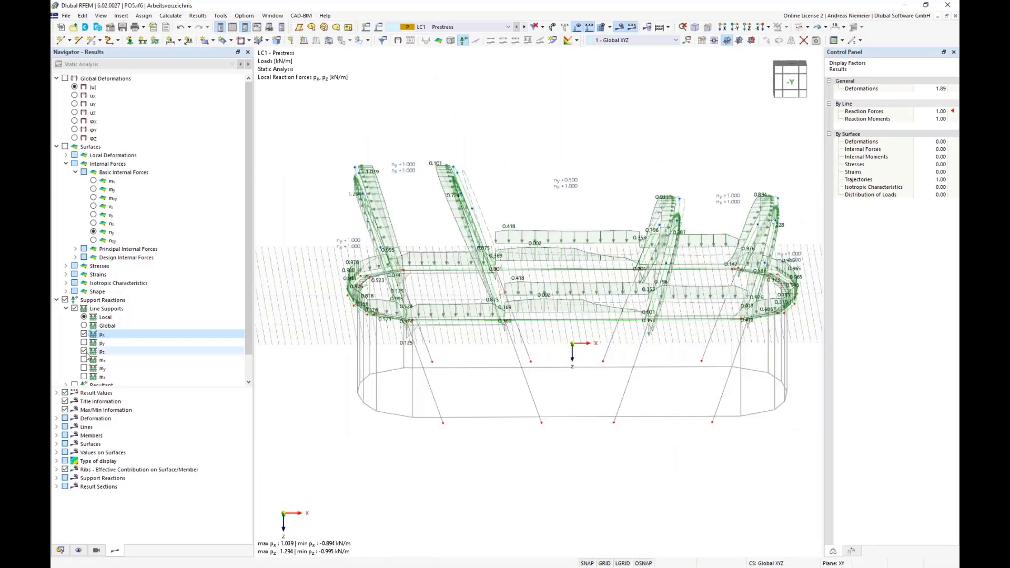
pyautogui.click(83, 351)
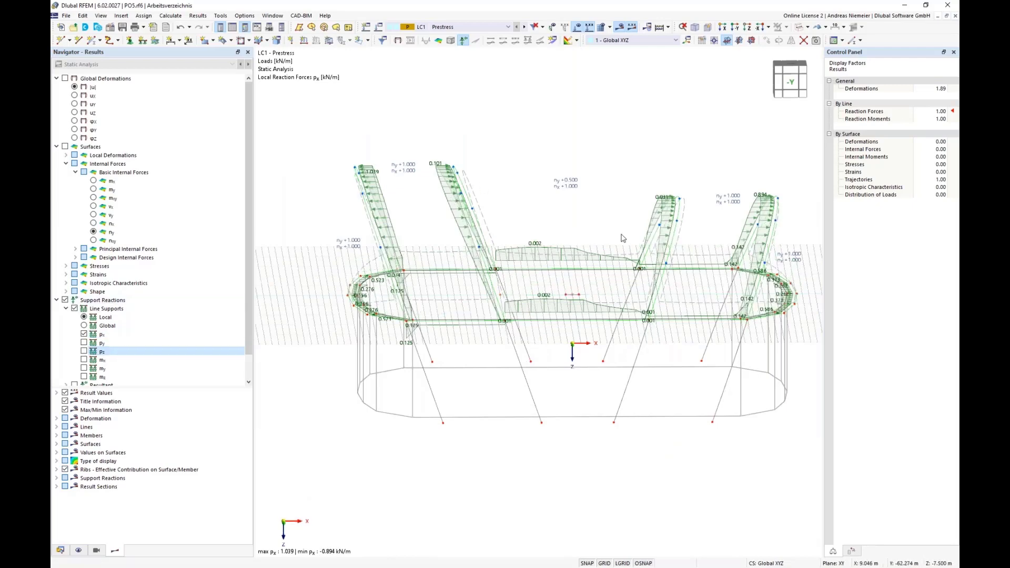
pyautogui.keyDown('ctrl'); pyautogui.moveTo(622, 238); pyautogui.dragTo(568, 238, button='middle'); pyautogui.keyUp('ctrl')
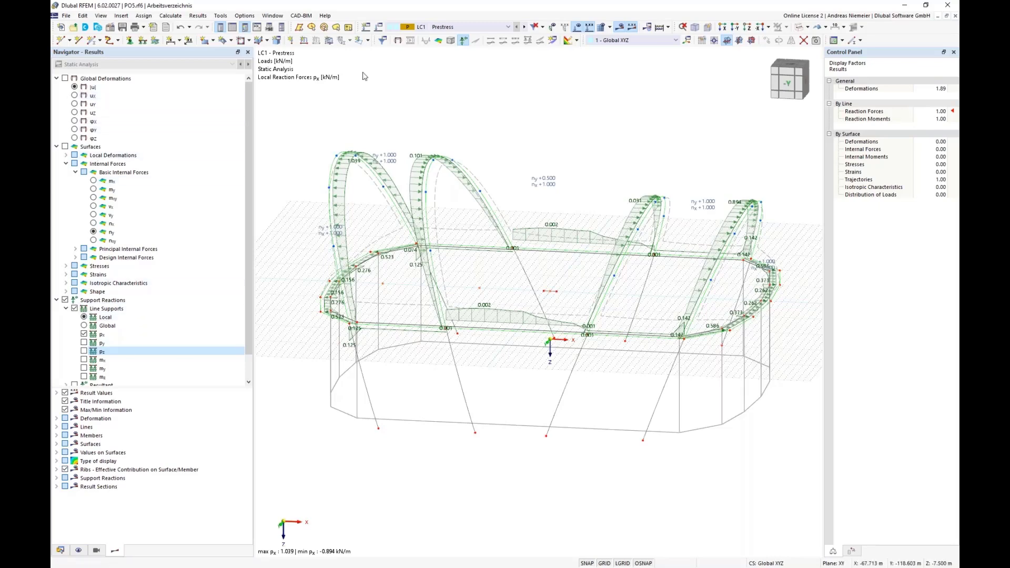
# Step: Remove the line supports from the four NURBS arch lines above the membrane's base, accepting deletion of the results and mesh
pyautogui.keyDown('ctrl'); pyautogui.moveTo(581, 138); pyautogui.dragTo(596, 137, button='middle'); pyautogui.keyUp('ctrl')
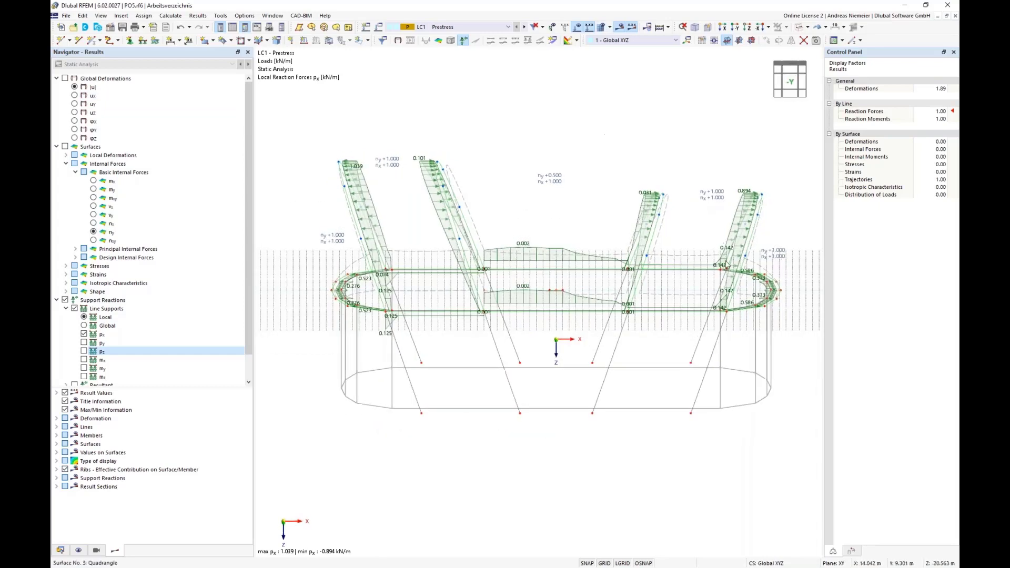
pyautogui.moveTo(795, 228); pyautogui.dragTo(322, 121)
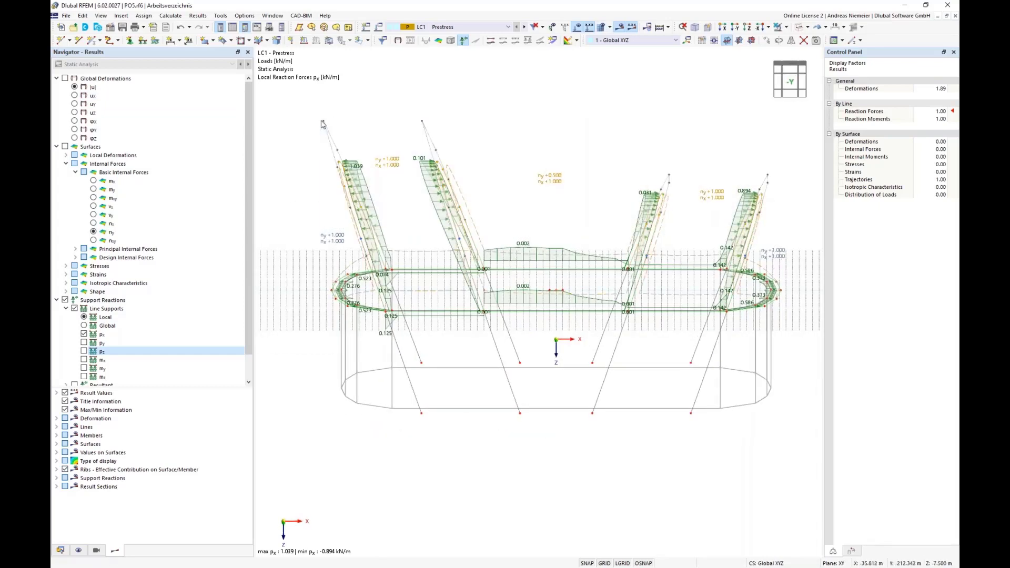
pyautogui.rightClick(351, 176)
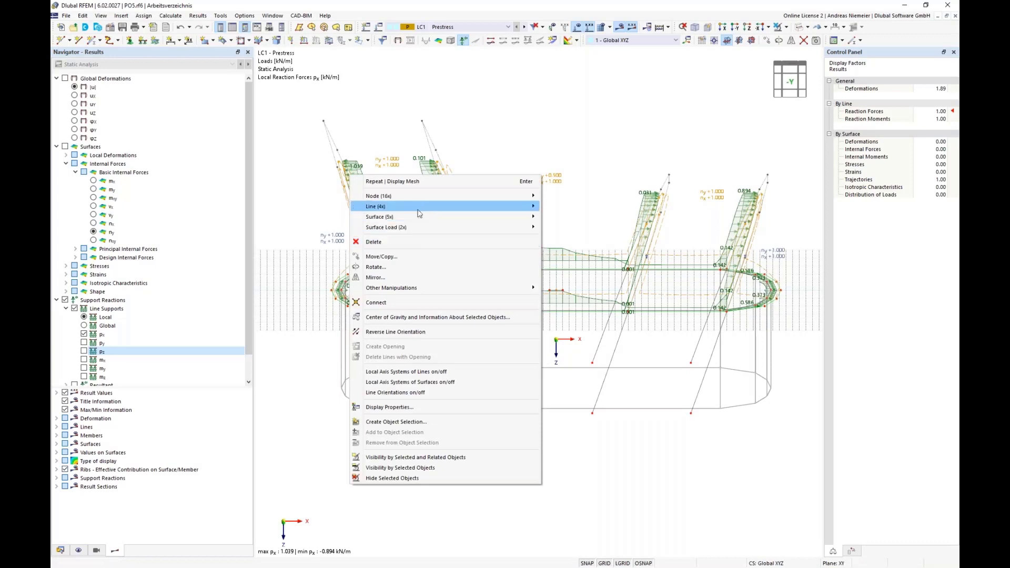
pyautogui.moveTo(421, 208)
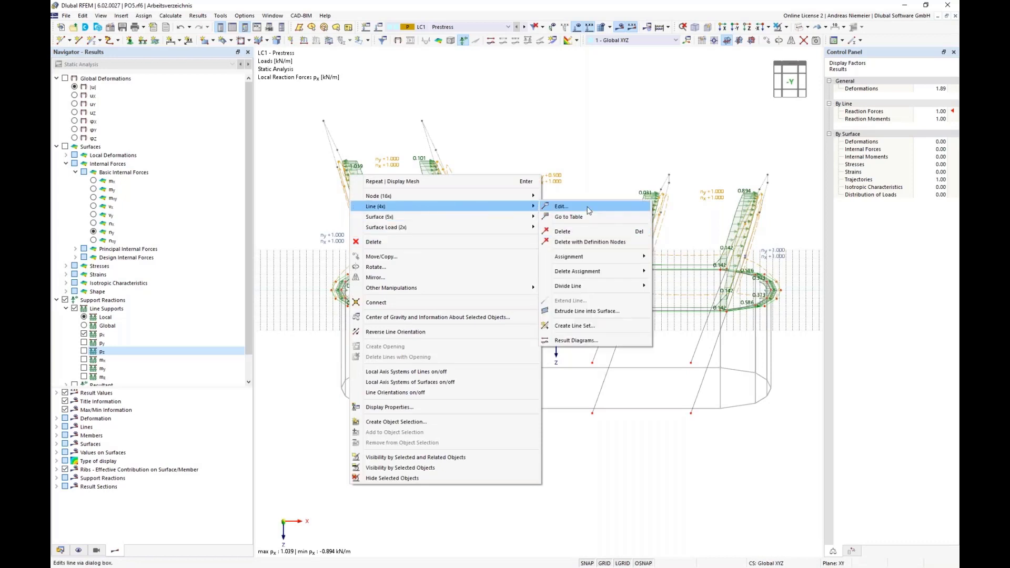
pyautogui.click(562, 207)
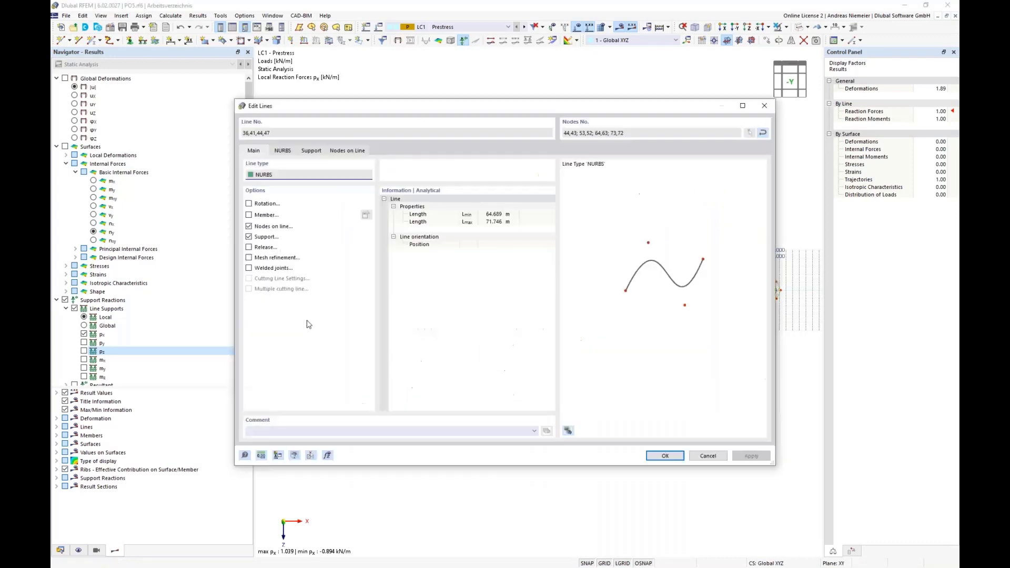
pyautogui.click(251, 237)
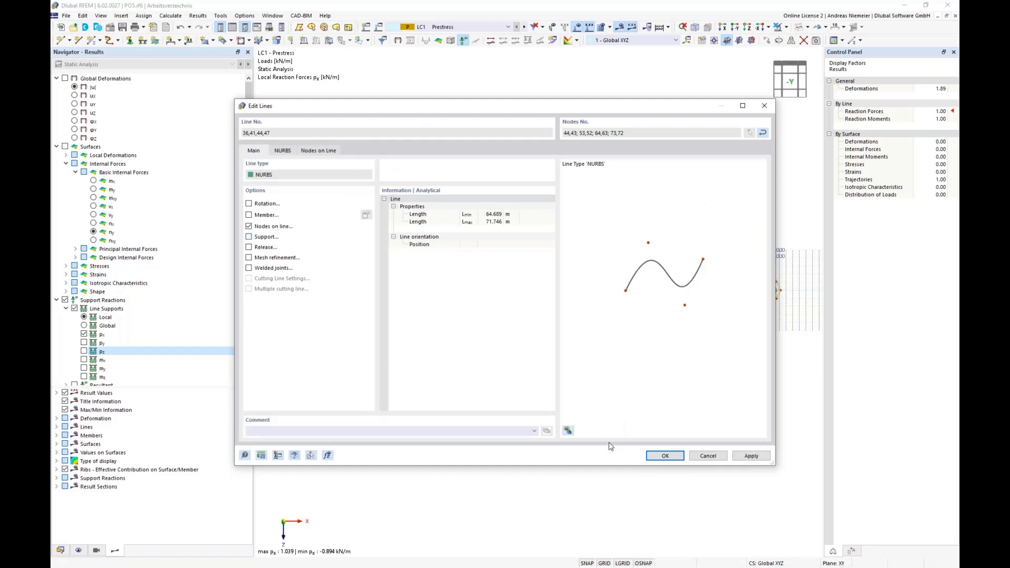
pyautogui.click(656, 455)
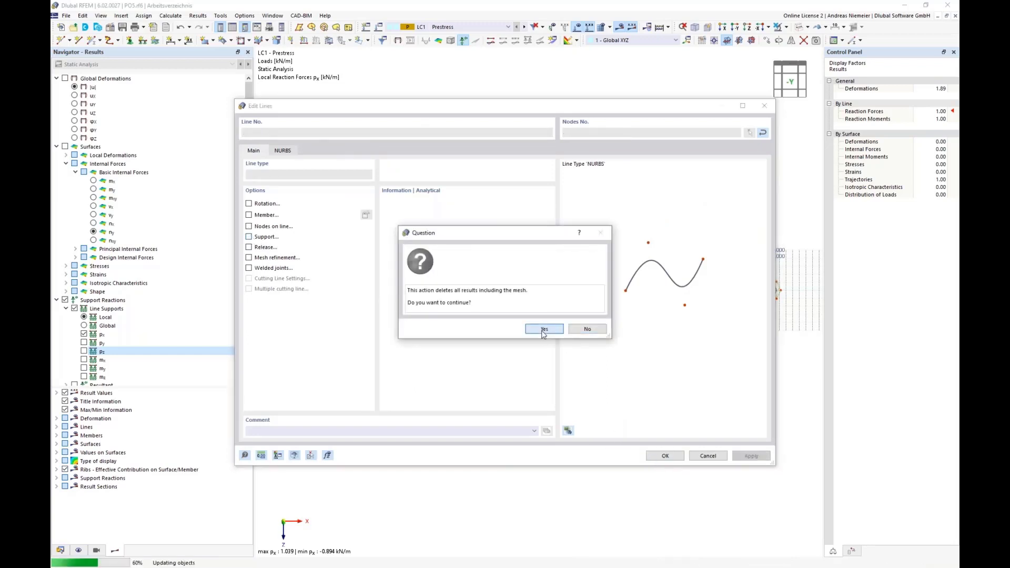
pyautogui.click(544, 330)
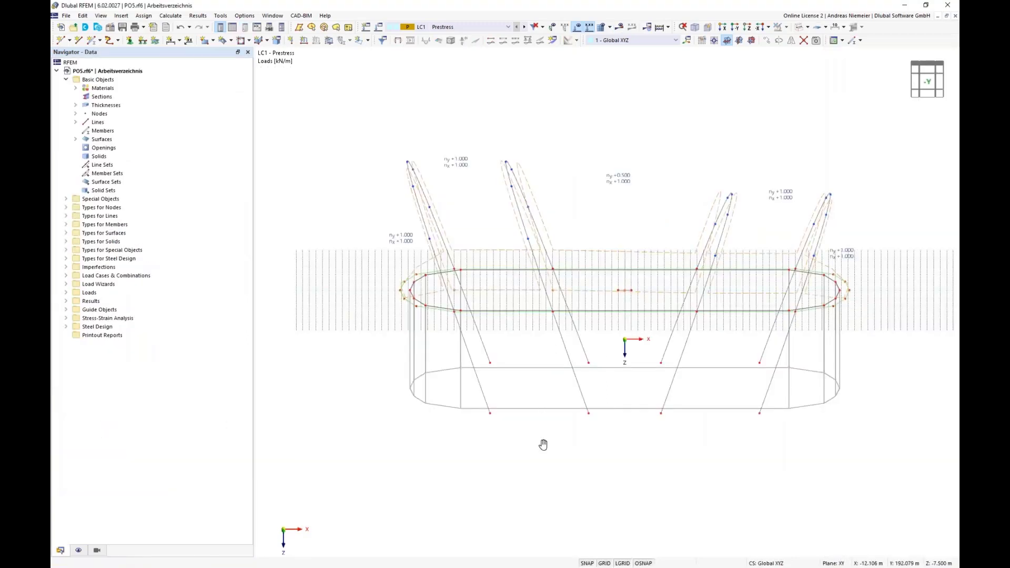
# Step: Restrict the model's visibility to lines of type NURBS to isolate the arches
pyautogui.scroll(-2, 526, 440)
pyautogui.keyDown('ctrl'); pyautogui.moveTo(524, 439); pyautogui.dragTo(449, 467, button='middle'); pyautogui.keyUp('ctrl')
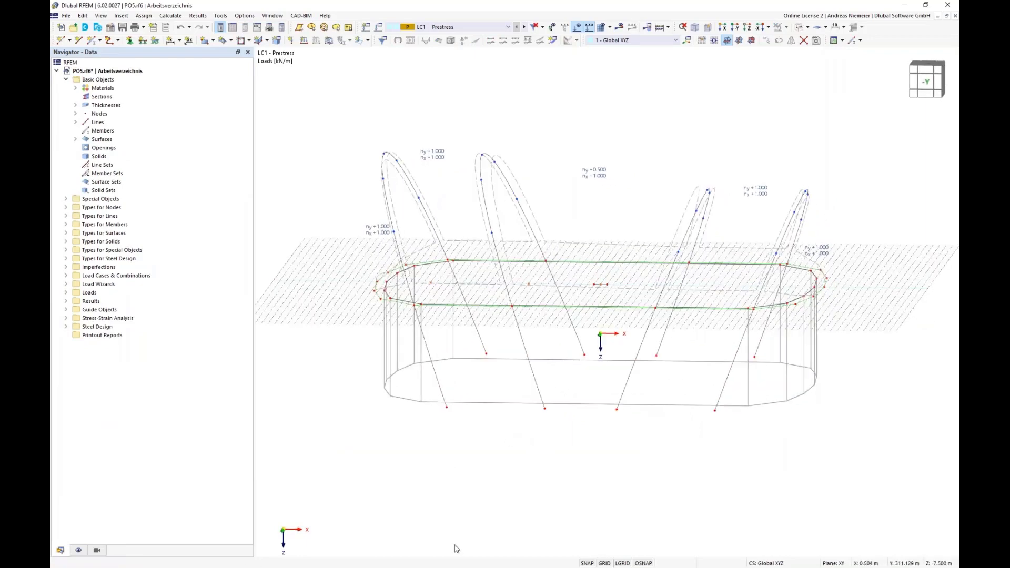
pyautogui.click(97, 551)
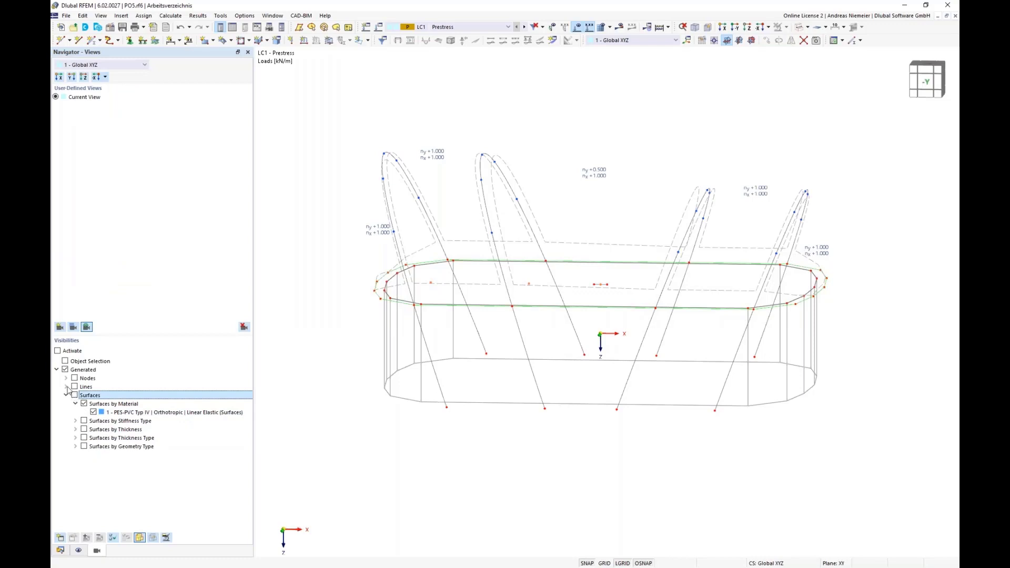
pyautogui.click(66, 387)
pyautogui.click(75, 395)
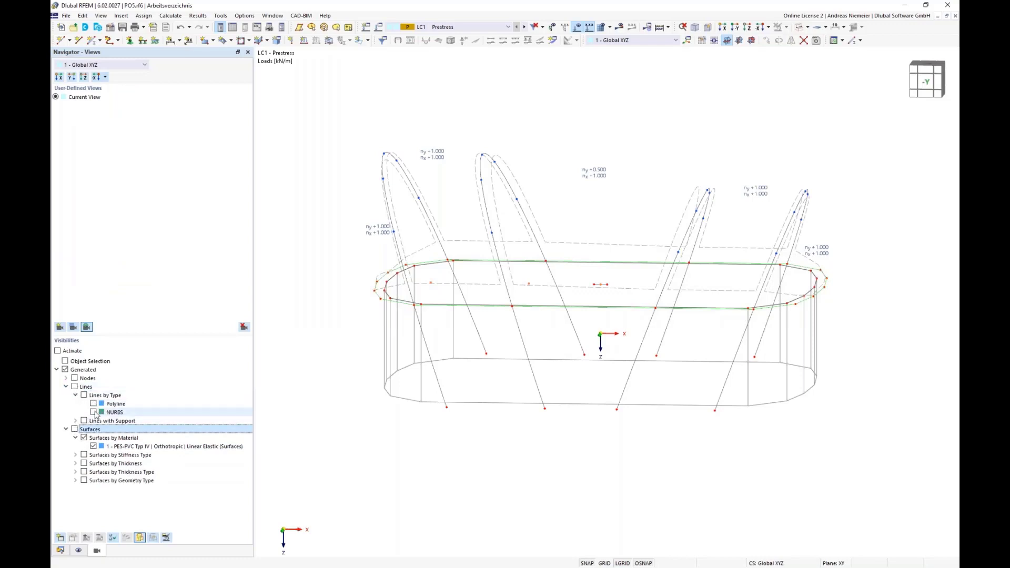
pyautogui.click(94, 412)
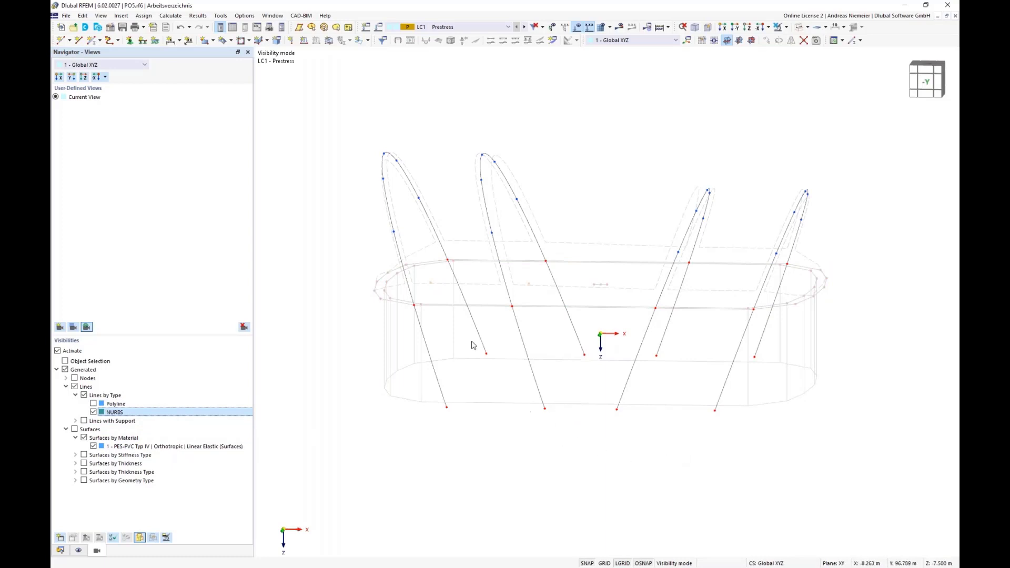
# Step: Select all NURBS arch lines and start assigning a new beam member to them
pyautogui.scroll(-1, 611, 450)
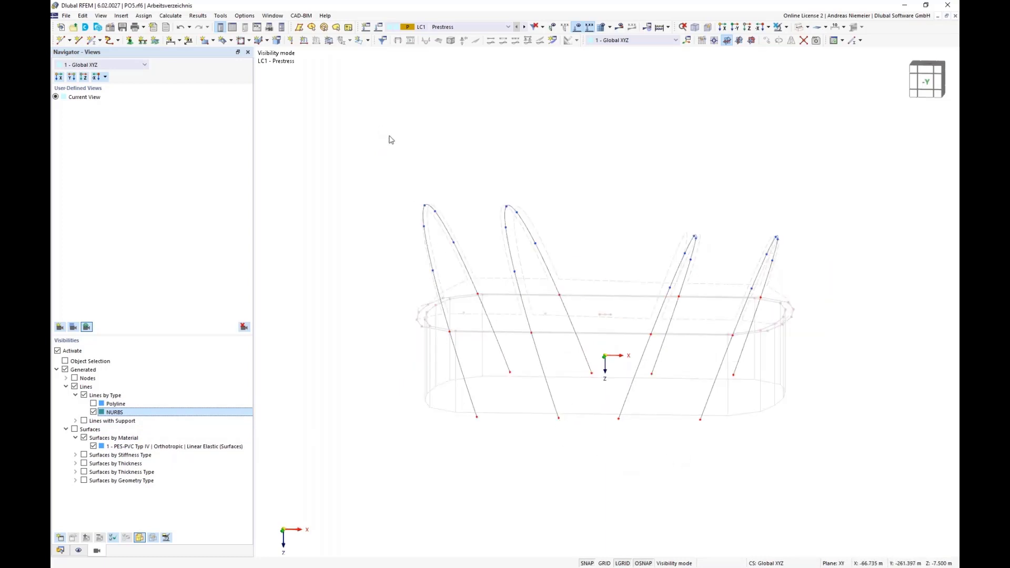
pyautogui.moveTo(391, 140); pyautogui.dragTo(844, 454)
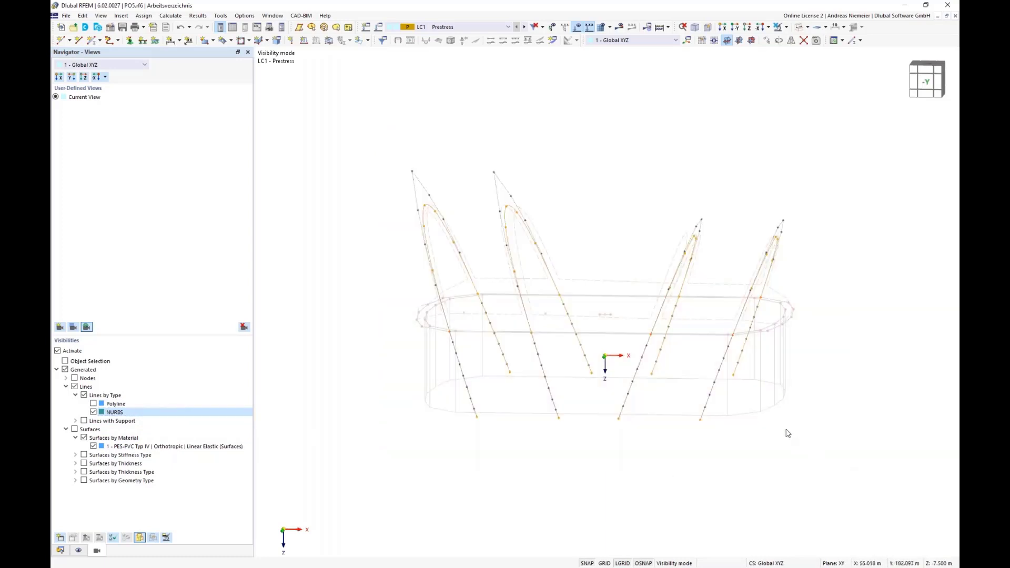
pyautogui.rightClick(679, 275)
pyautogui.moveTo(699, 303)
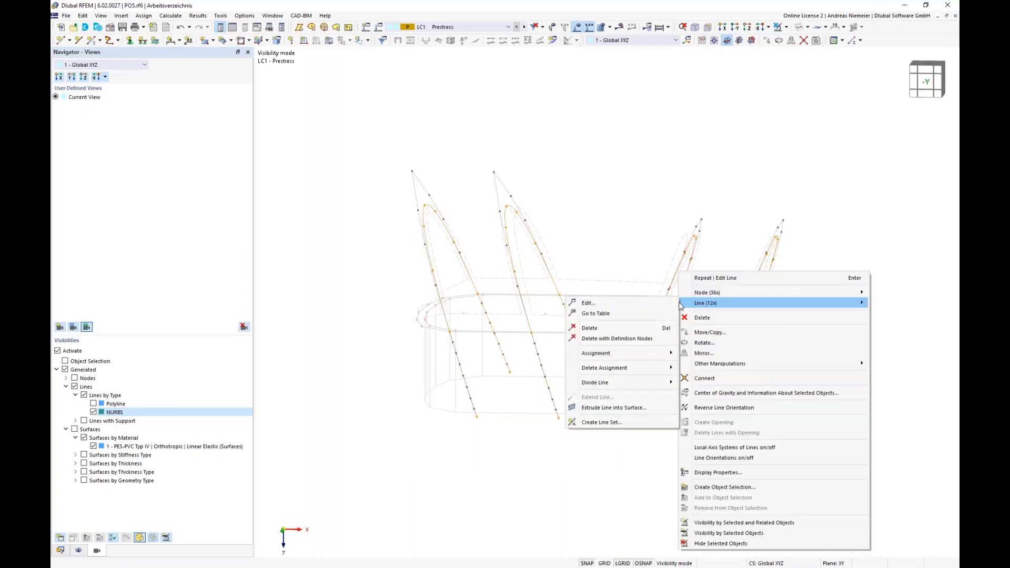
pyautogui.click(652, 305)
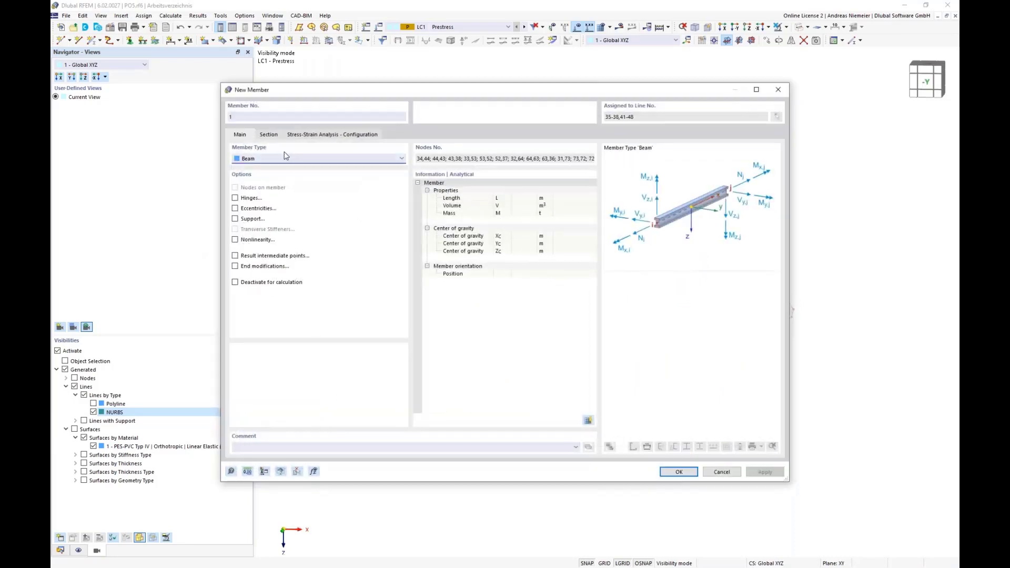
# Step: Create a thin-walled parametric circular hollow section from the section library for the new arch members
pyautogui.click(269, 135)
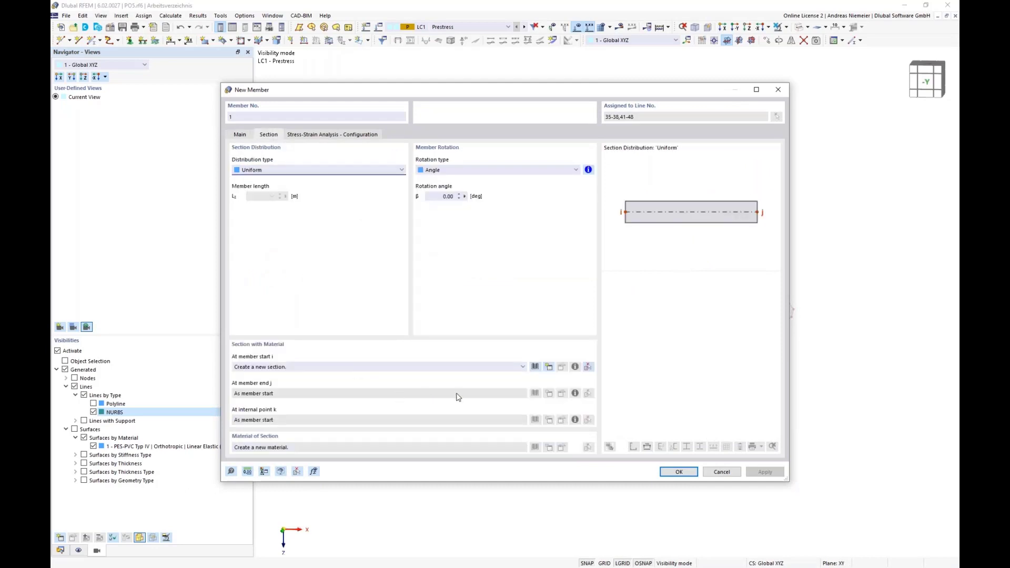
pyautogui.click(535, 367)
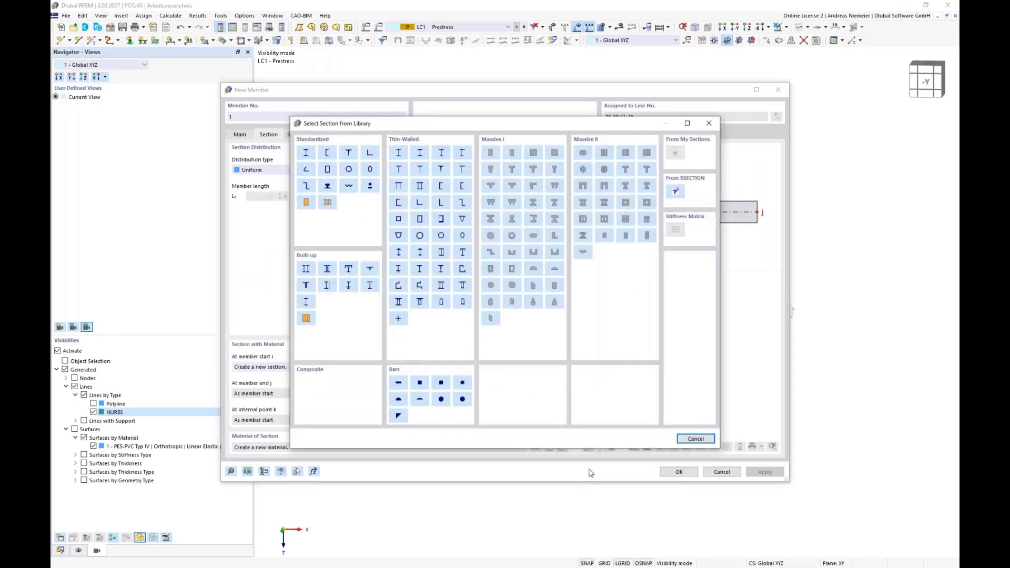
pyautogui.click(442, 236)
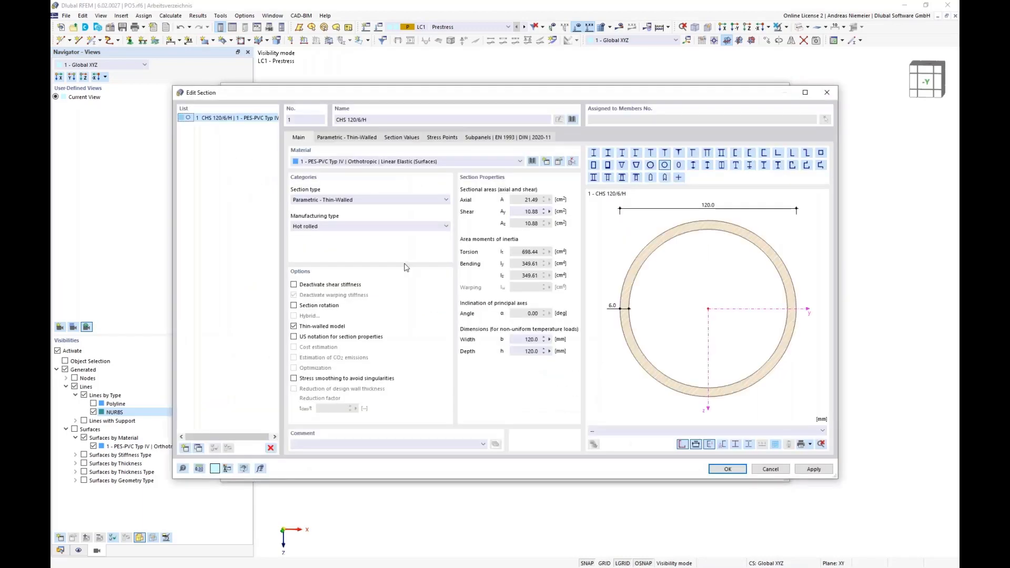
# Step: Assign the section the steel material S355 of the European standard EN 1993-1-1:2005-05 from the material library
pyautogui.click(533, 162)
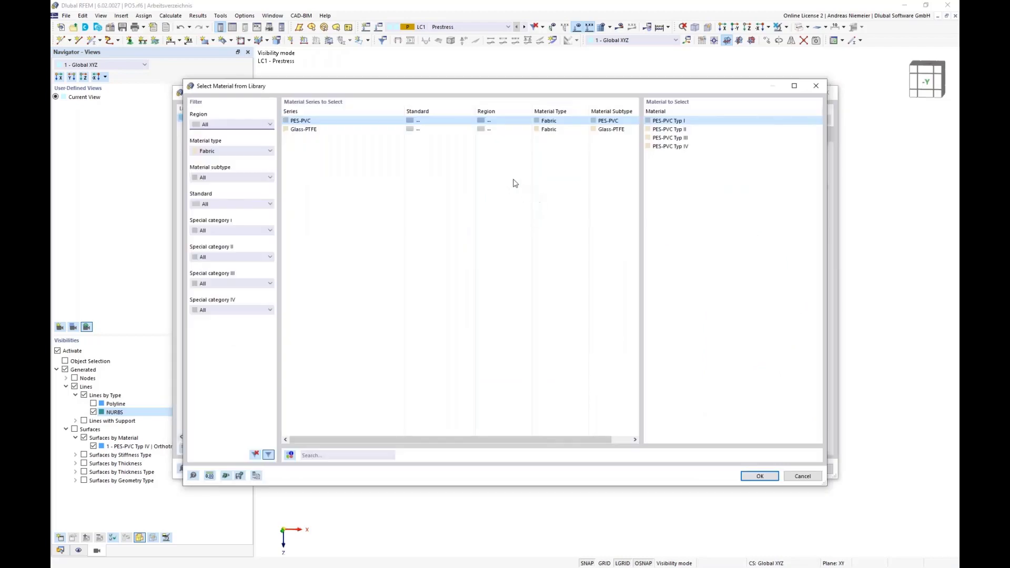
pyautogui.click(216, 151)
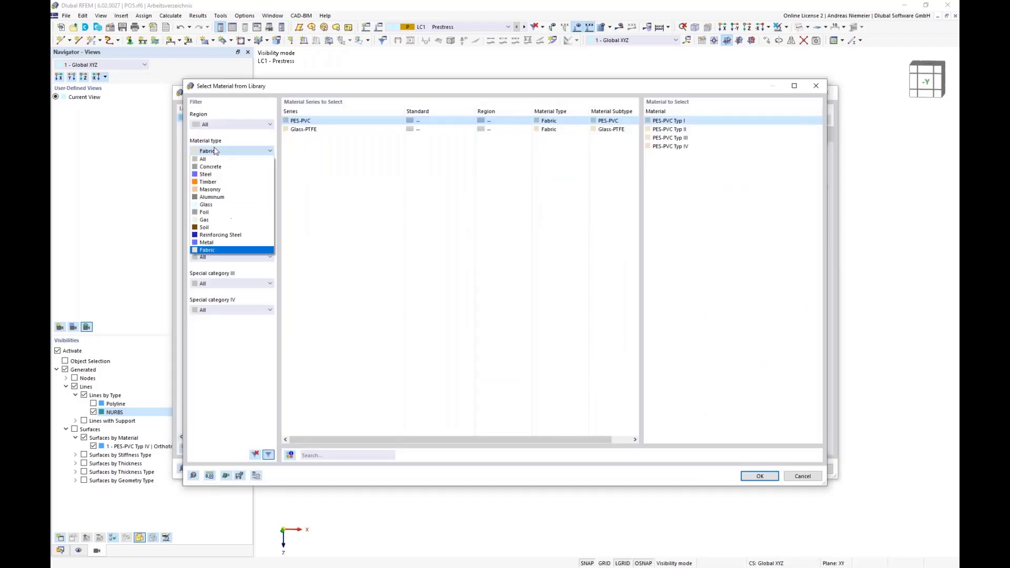
pyautogui.click(207, 174)
pyautogui.click(324, 455)
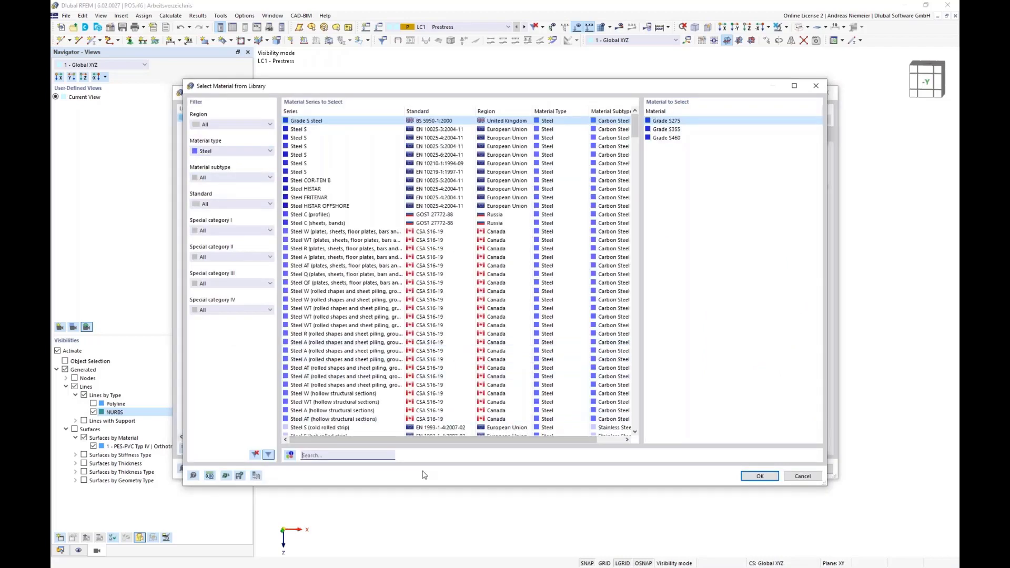
pyautogui.write('s355')
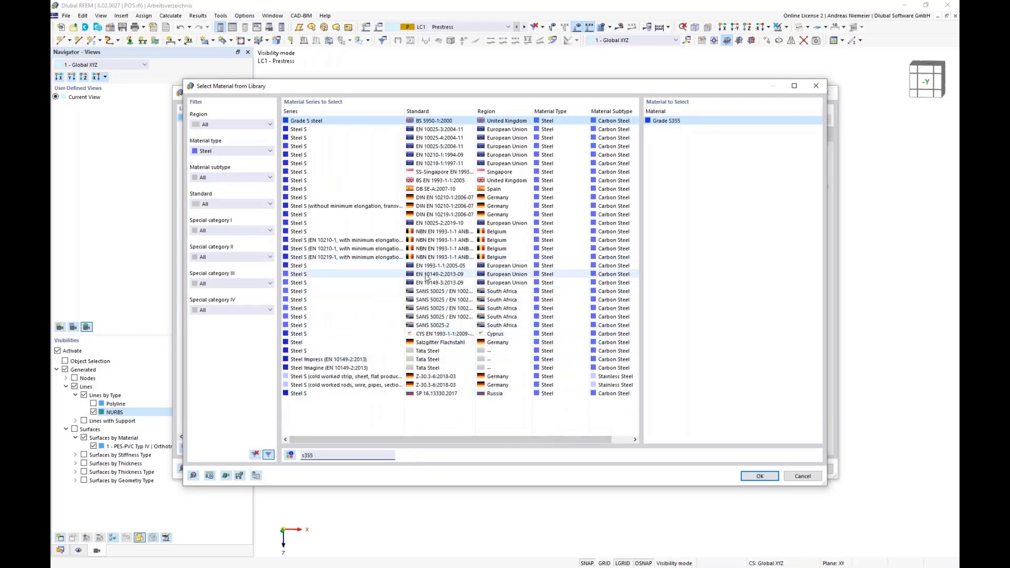
pyautogui.click(432, 266)
pyautogui.click(759, 476)
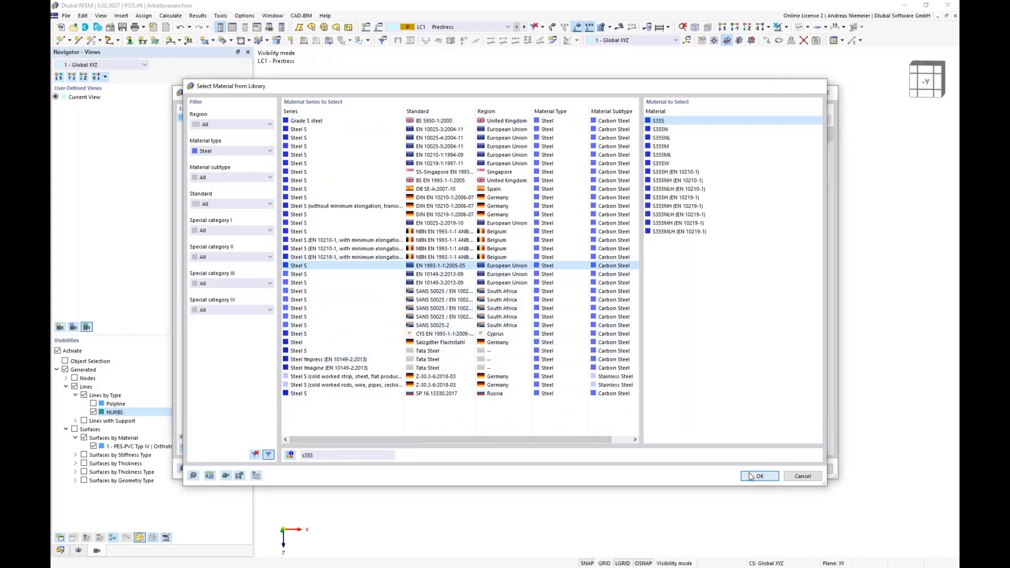
# Step: Set the hollow section's diameter to 1000 mm and wall thickness to 25 mm, and confirm the new beam members on the arch lines
pyautogui.click(361, 138)
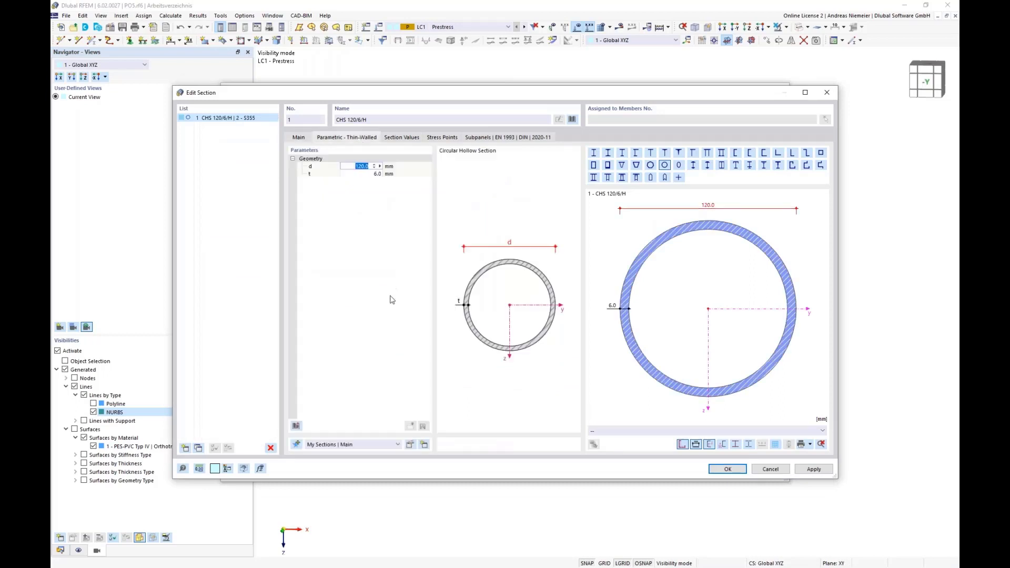
pyautogui.write('1')
pyautogui.click(369, 174)
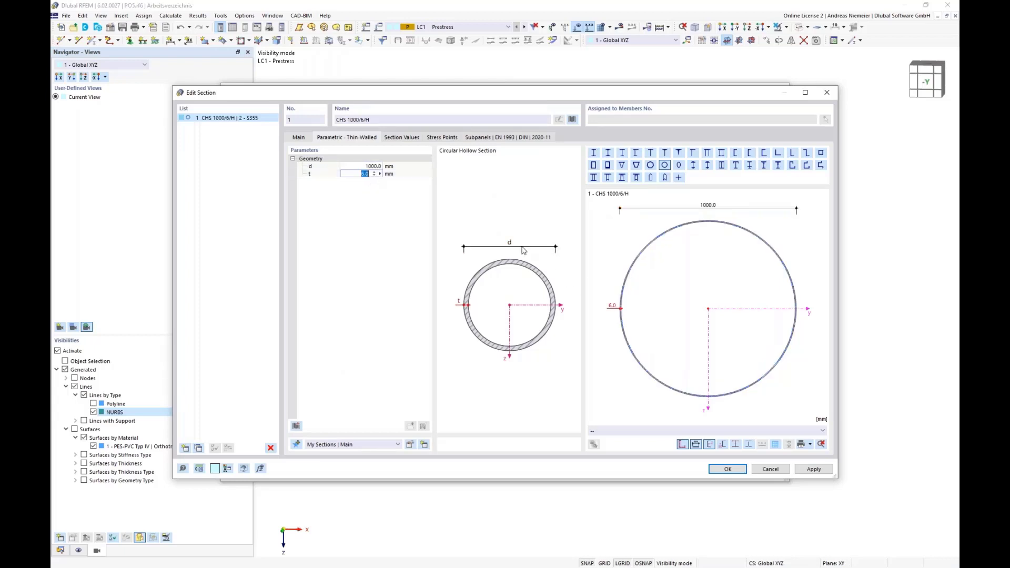
pyautogui.press('Return')
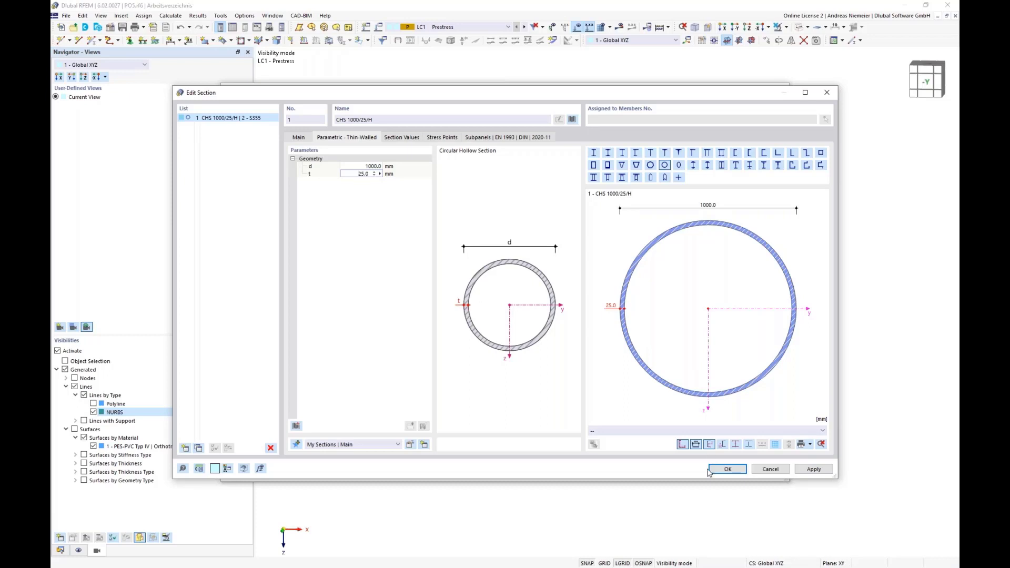
pyautogui.click(727, 470)
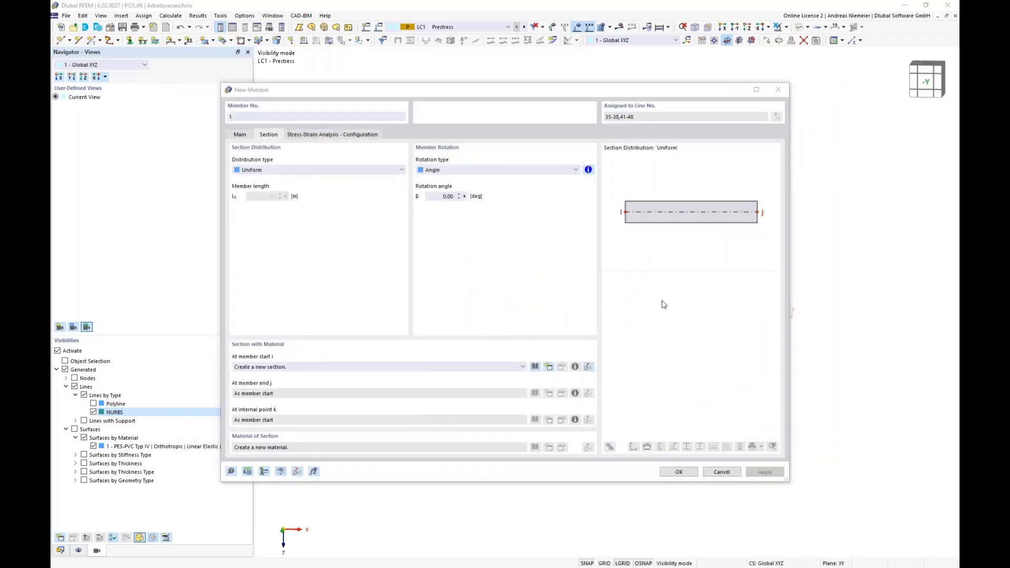
pyautogui.click(679, 471)
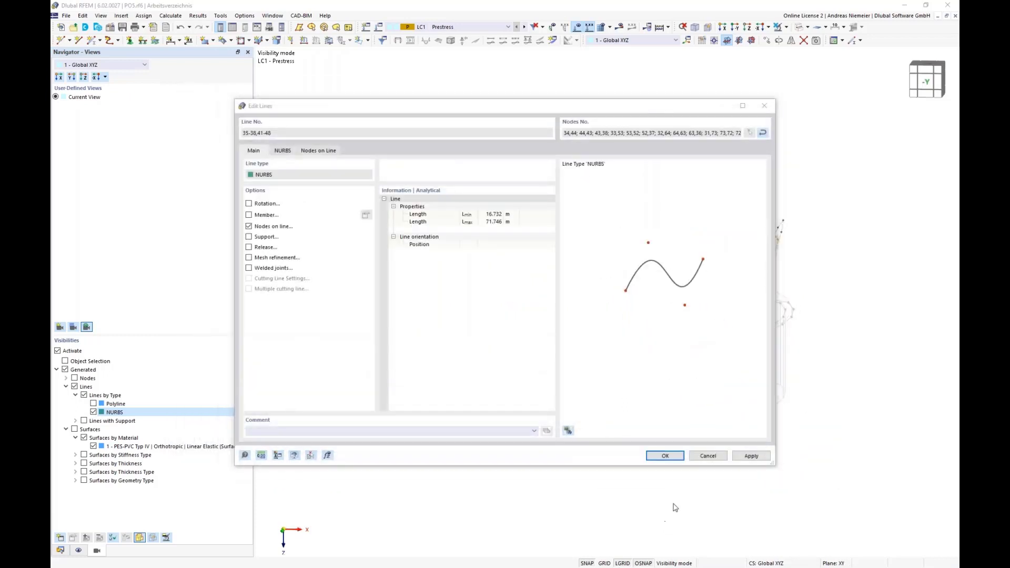
pyautogui.click(665, 456)
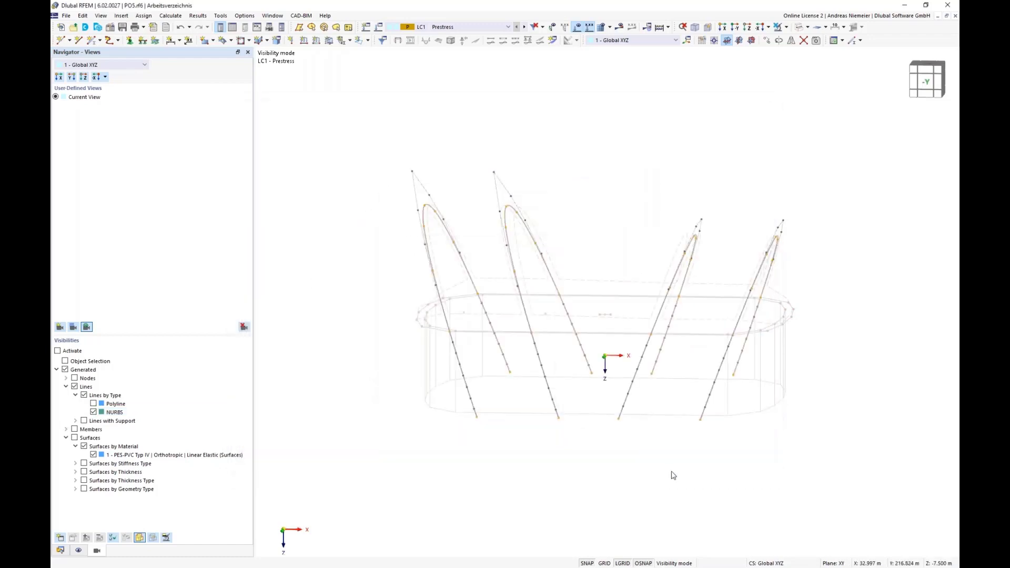
# Step: Display the arch members as rendered solids, inspect them from several angles and restore the visibility of the whole model
pyautogui.click(800, 27)
pyautogui.keyDown('ctrl'); pyautogui.moveTo(688, 172); pyautogui.dragTo(638, 191, button='middle'); pyautogui.keyUp('ctrl')
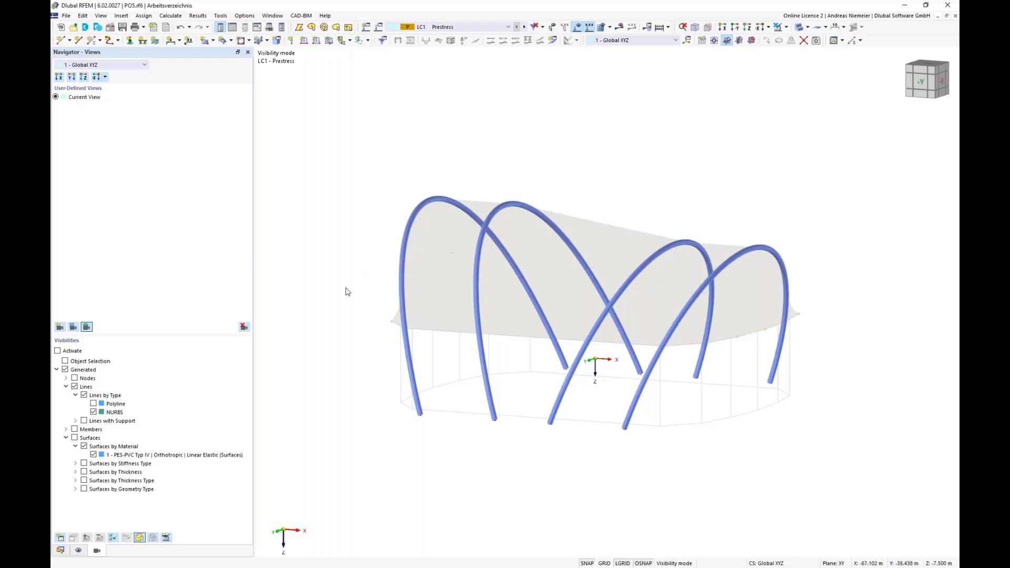
pyautogui.keyDown('ctrl'); pyautogui.moveTo(377, 431); pyautogui.dragTo(424, 420, button='middle'); pyautogui.keyUp('ctrl')
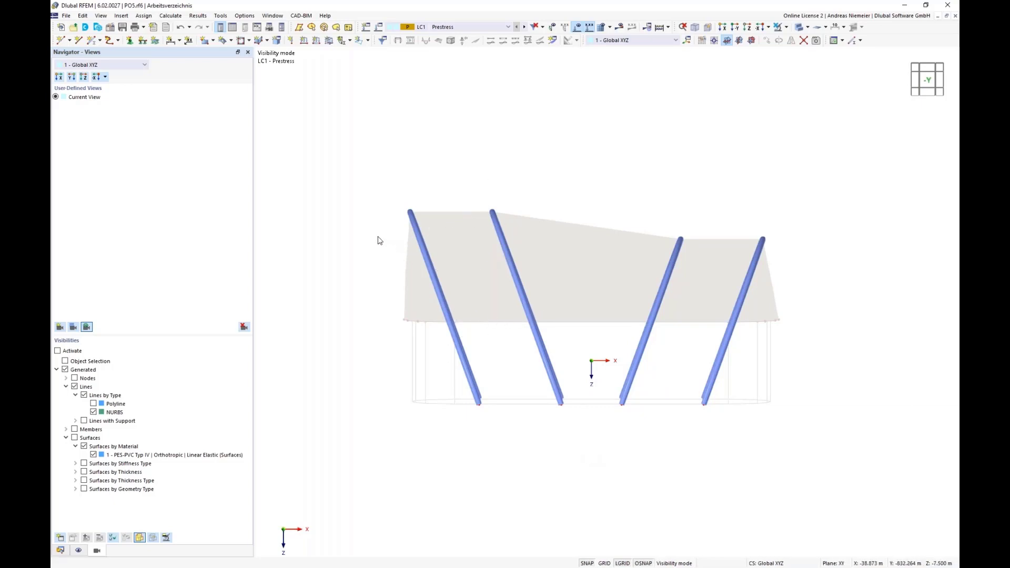
pyautogui.click(779, 27)
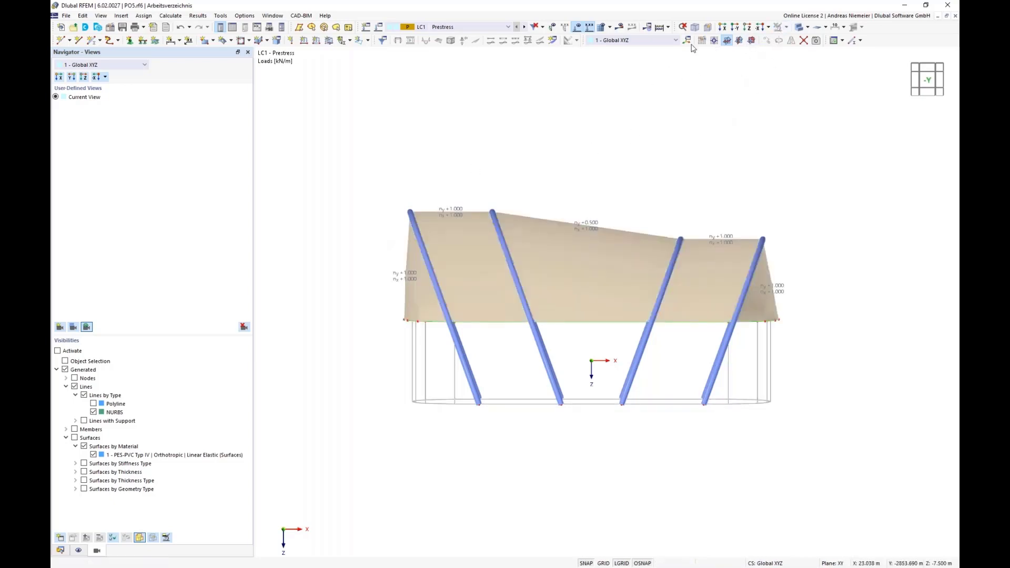
# Step: In plan view, convert line 21 on the positive-Y membrane edge to an arc, using its midpoint as control point with Y shifted inward
pyautogui.click(747, 29)
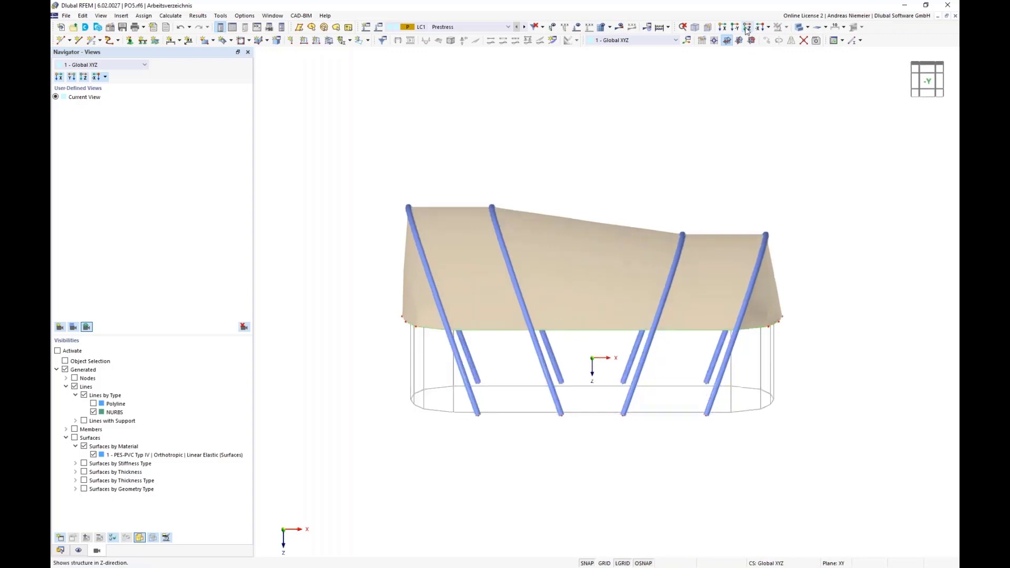
pyautogui.scroll(3, 438, 111)
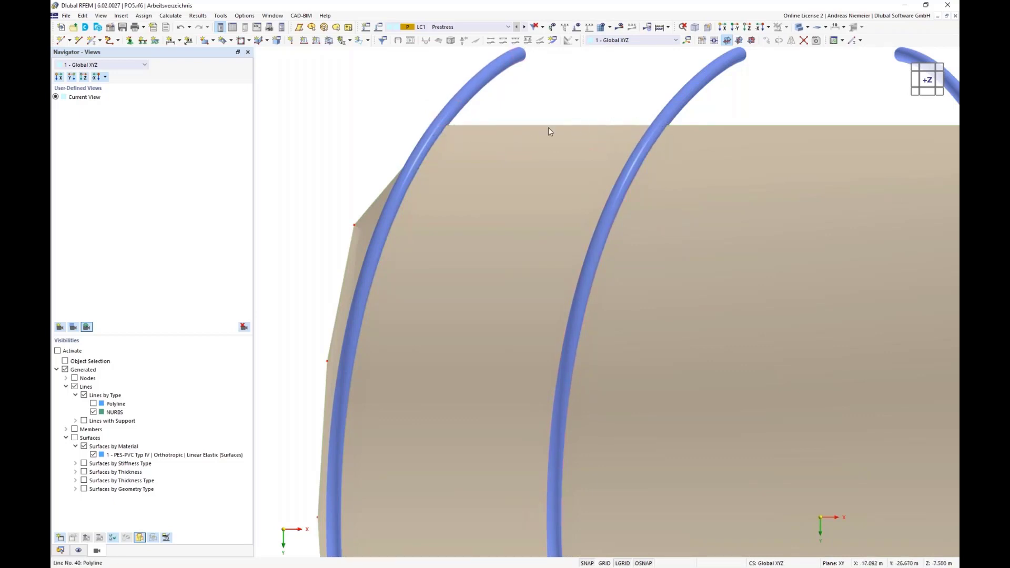
pyautogui.scroll(-5, 485, 131)
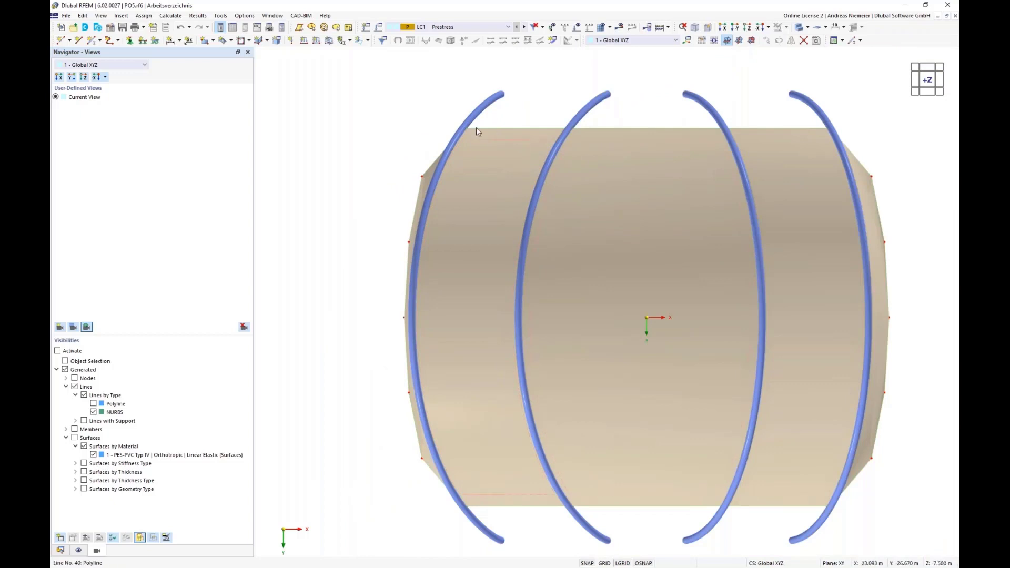
pyautogui.moveTo(541, 187)
pyautogui.doubleClick(517, 508)
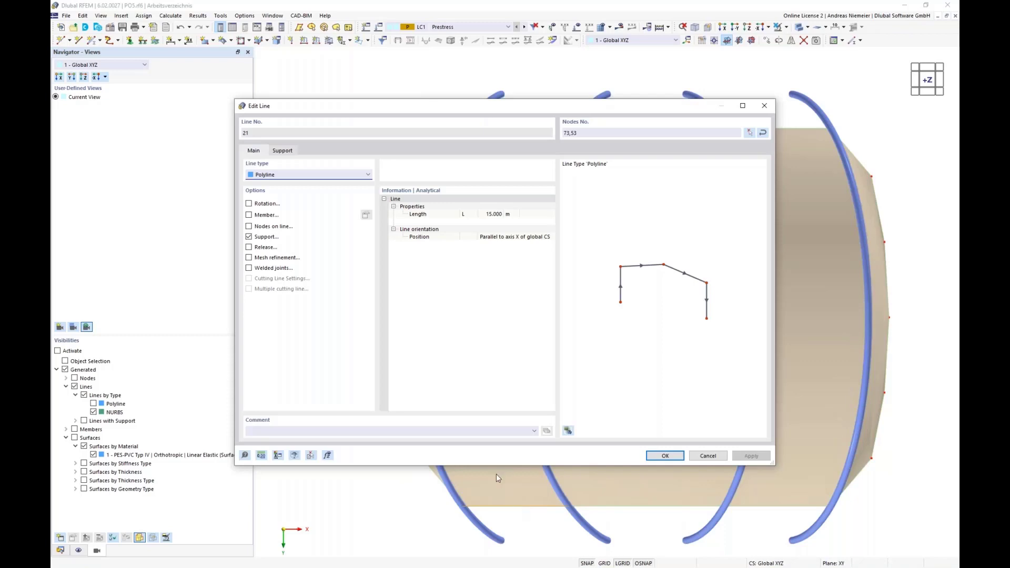
pyautogui.click(308, 179)
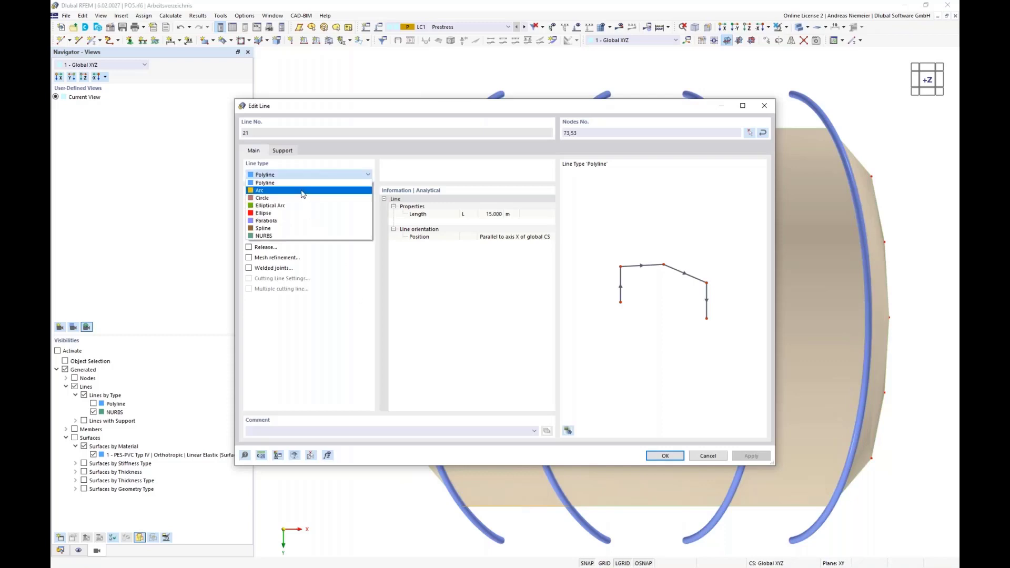
pyautogui.click(303, 196)
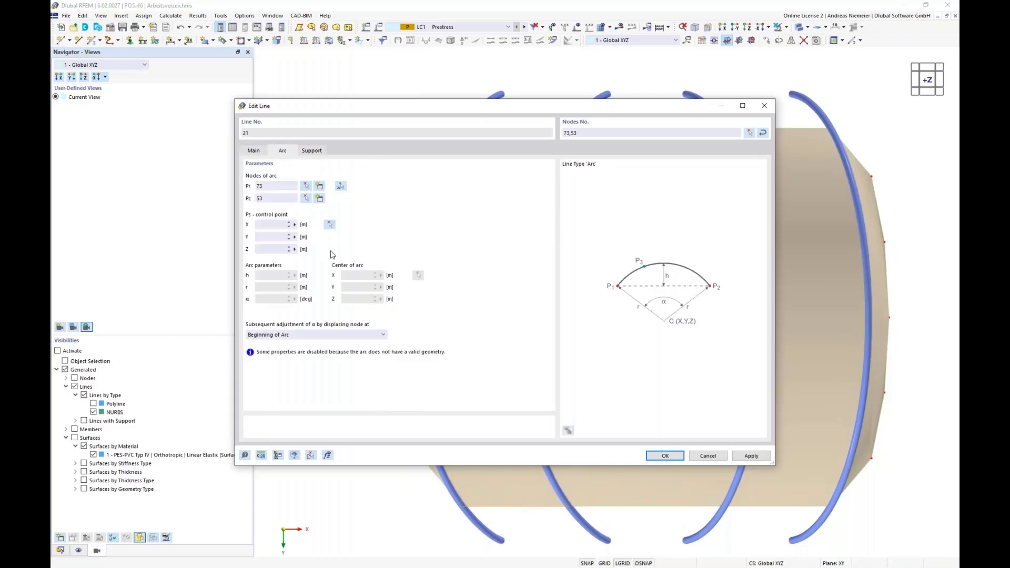
pyautogui.click(330, 224)
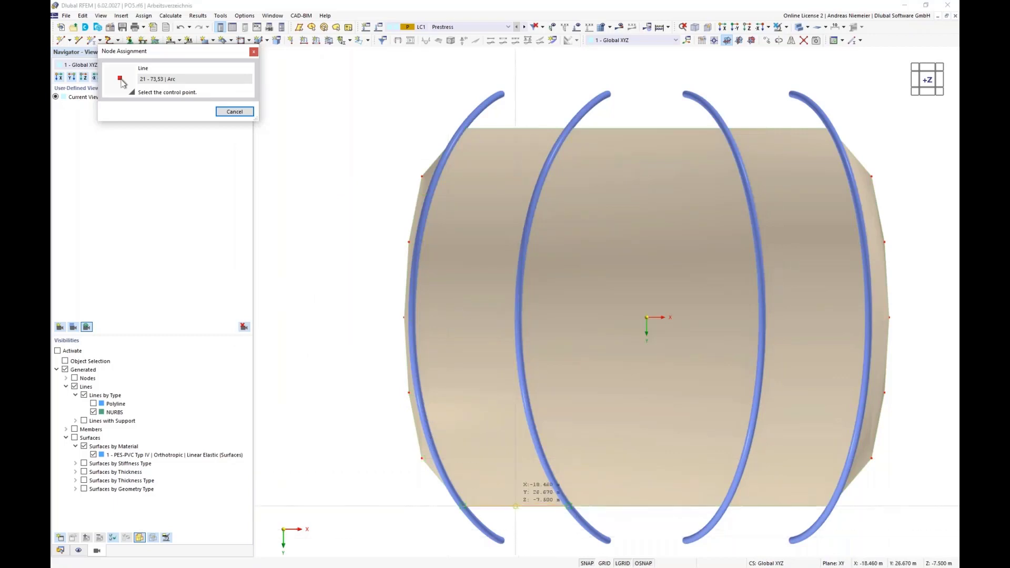
pyautogui.click(516, 506)
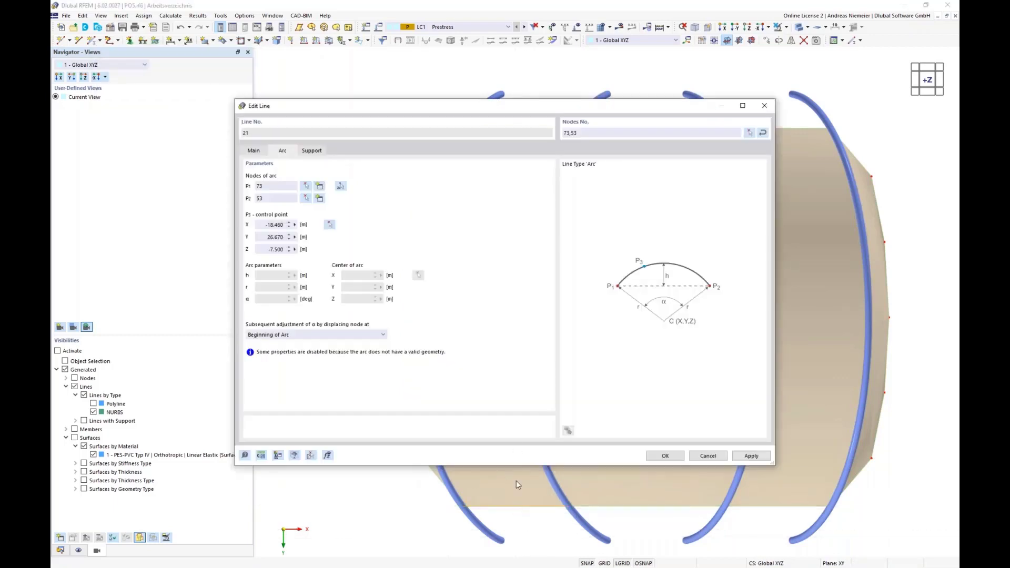
pyautogui.click(270, 236)
pyautogui.click(662, 458)
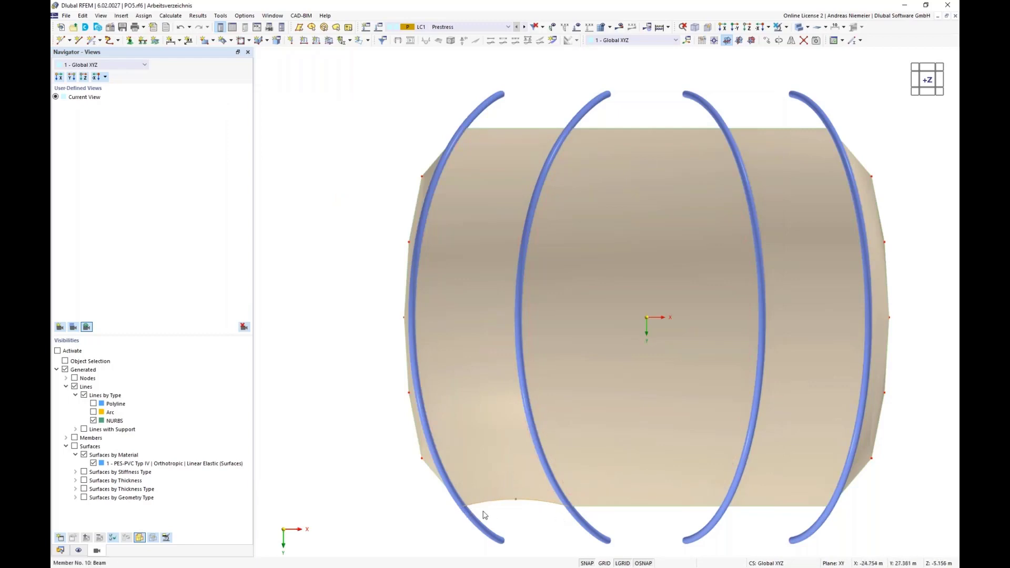
# Step: Convert line 34 on the positive-Y edge to an arc with its control point at the line's midpoint and Y shifted inward
pyautogui.doubleClick(765, 509)
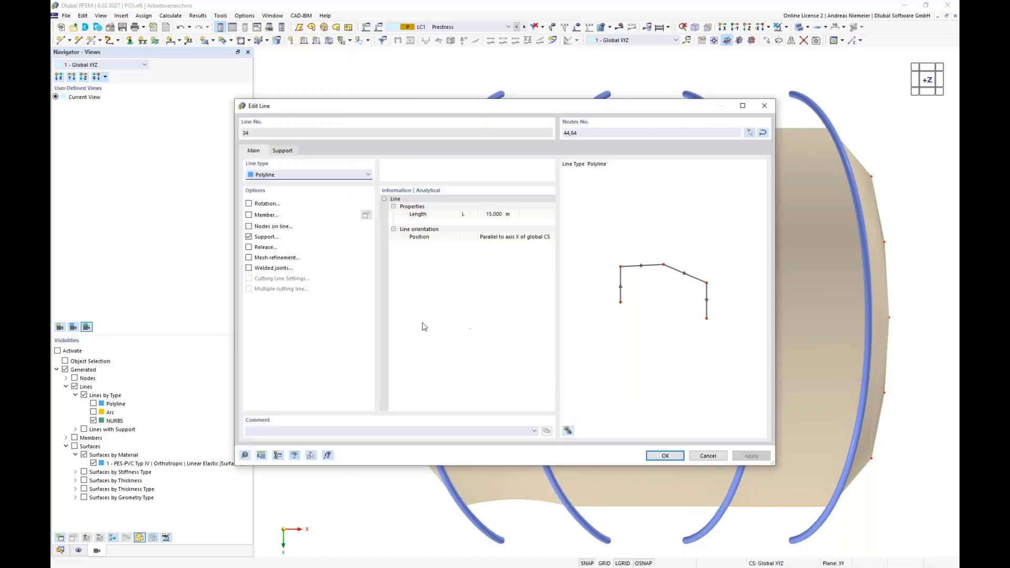
pyautogui.click(297, 175)
pyautogui.click(295, 200)
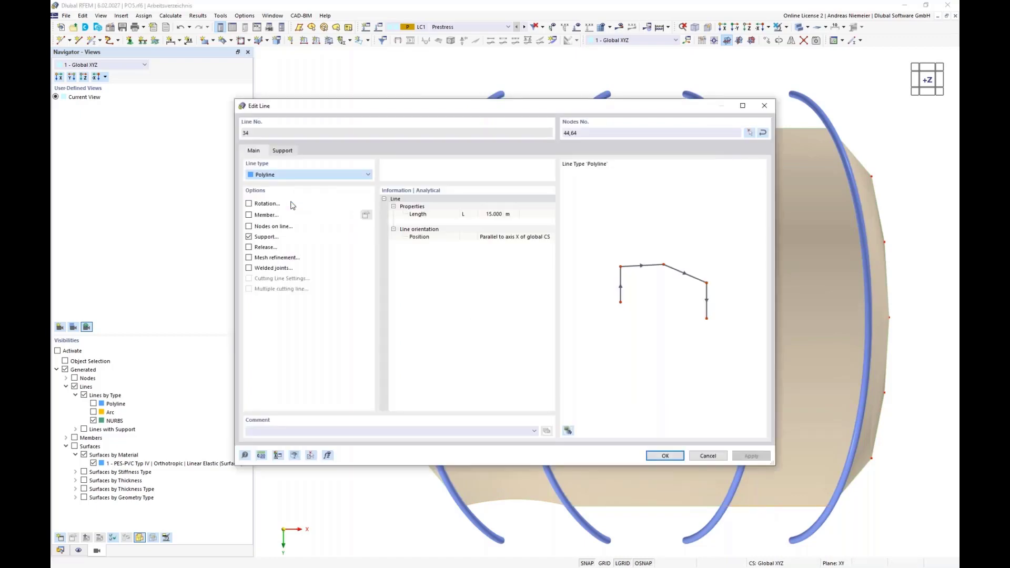
pyautogui.click(330, 224)
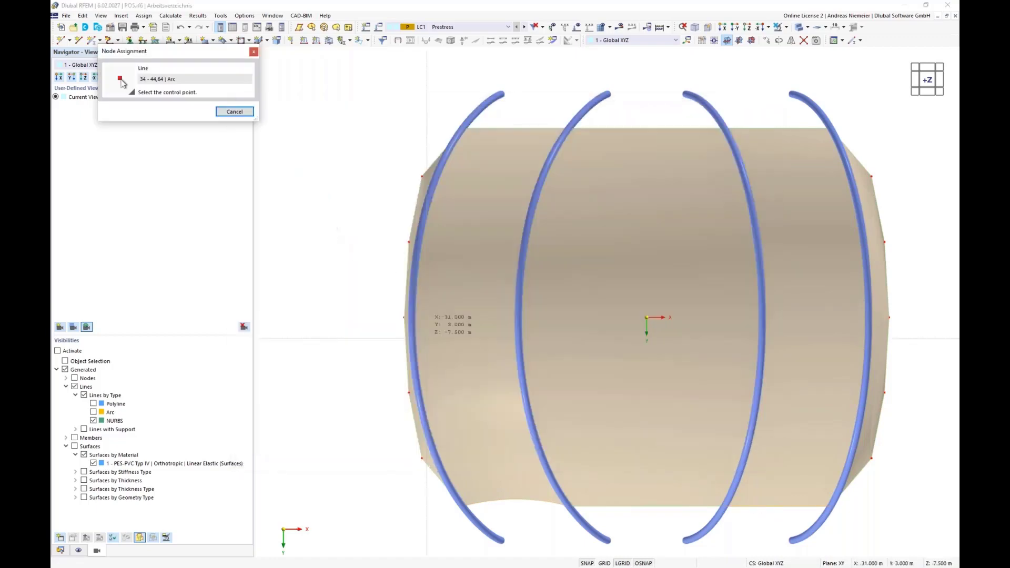
pyautogui.click(777, 507)
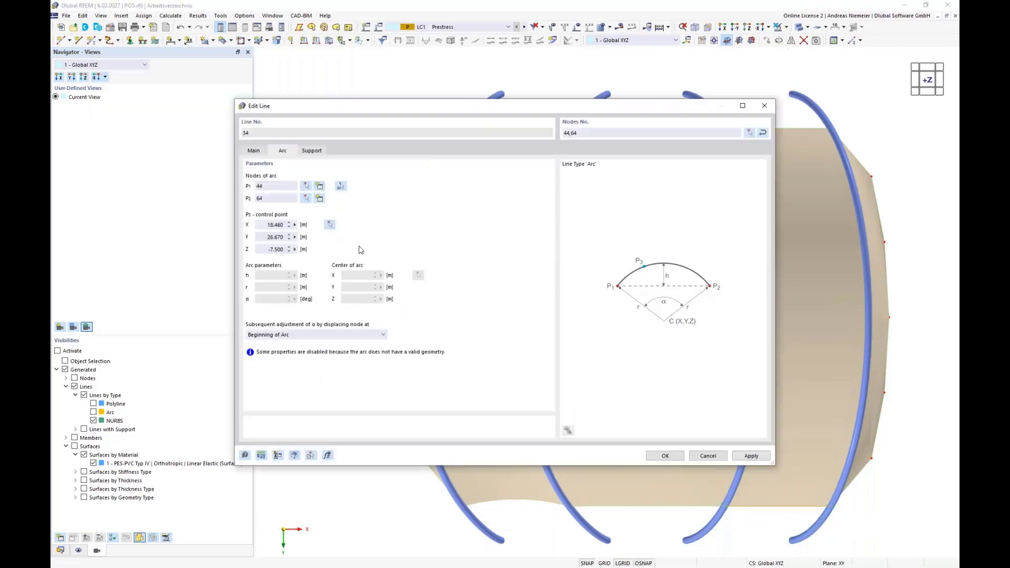
pyautogui.click(275, 238)
pyautogui.click(665, 457)
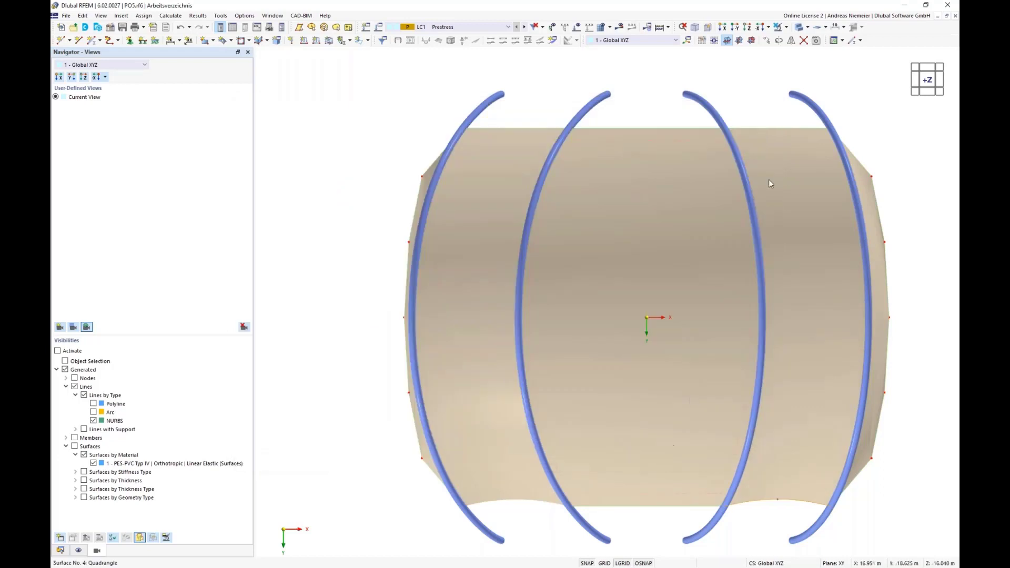
# Step: Convert line 28 on the negative-Y membrane edge to an arc, using its midpoint as control point with Y shifted inward
pyautogui.doubleClick(766, 127)
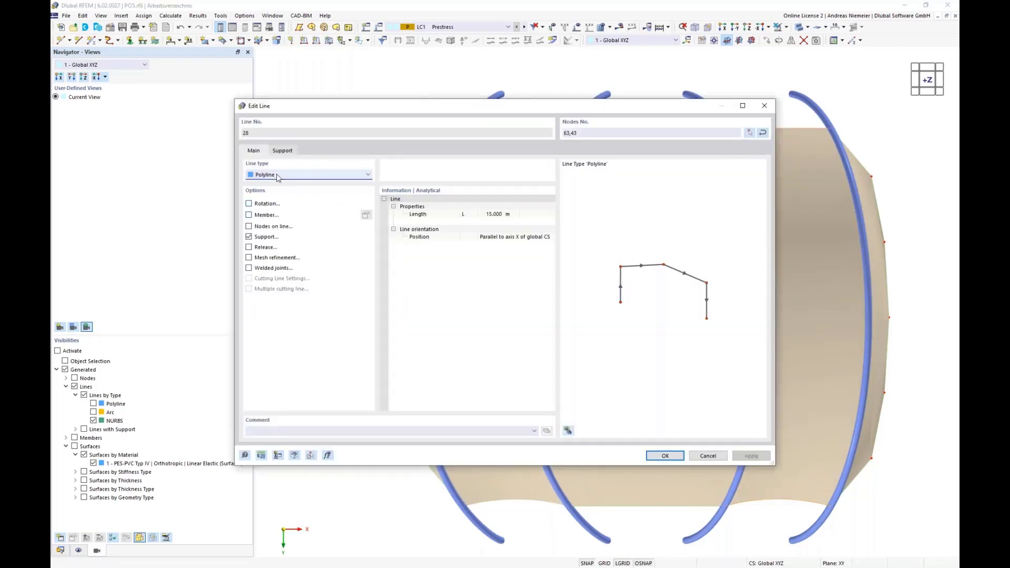
pyautogui.click(277, 177)
pyautogui.click(279, 193)
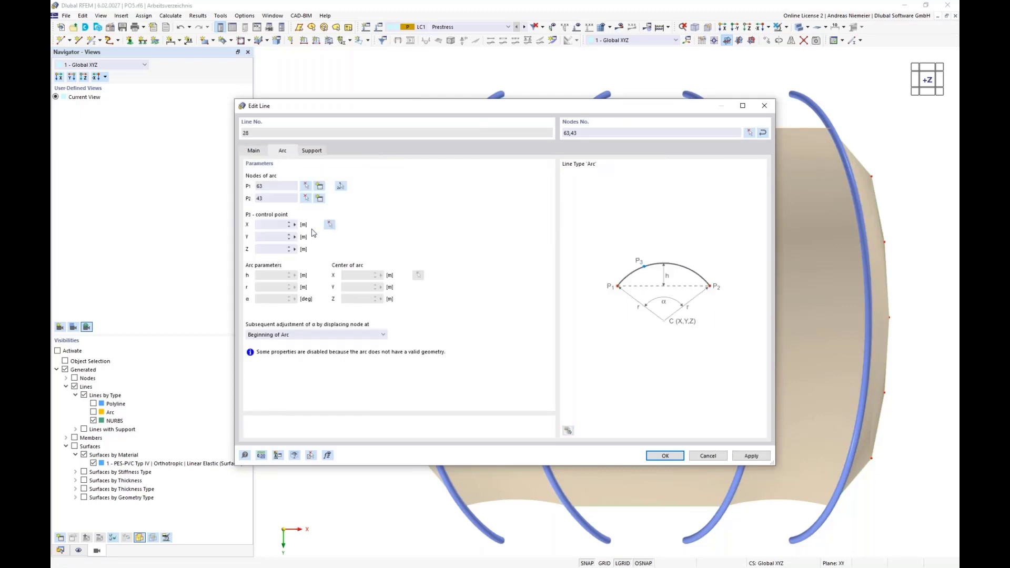
pyautogui.click(329, 225)
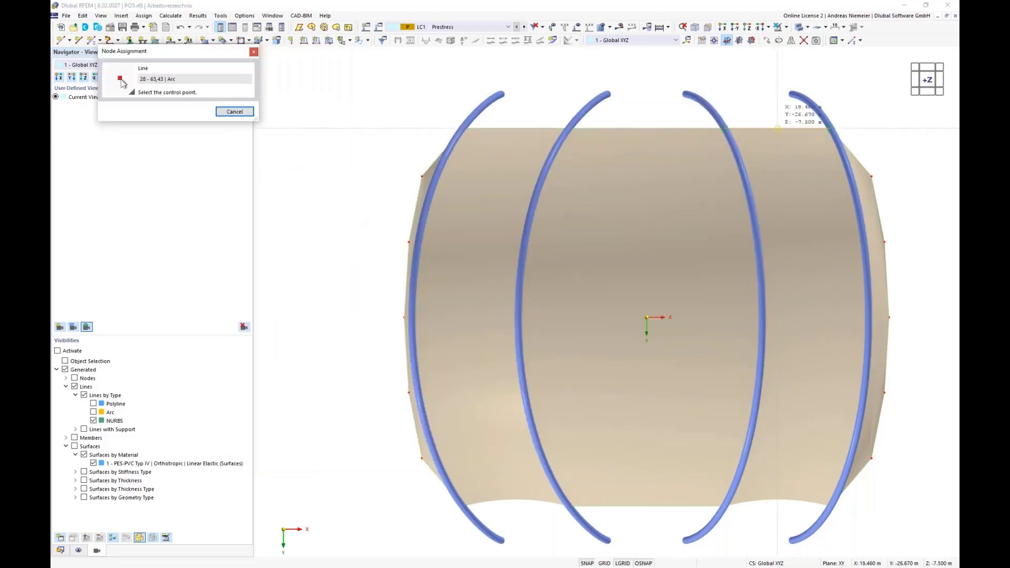
pyautogui.click(778, 127)
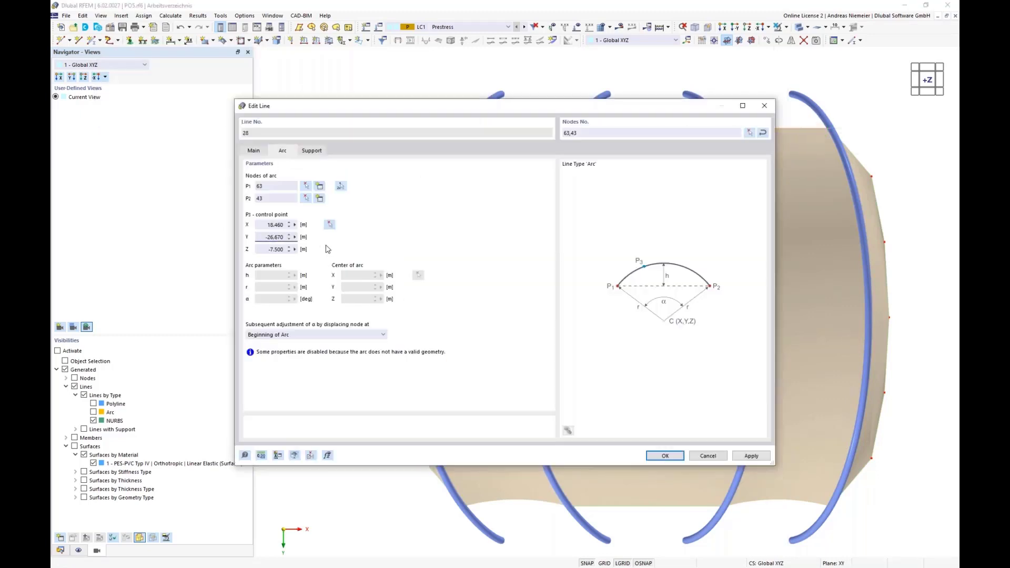
pyautogui.click(657, 458)
# Step: Convert line 40 on the negative-Y edge to an arc with its control point at the line's midpoint and Y shifted inward
pyautogui.doubleClick(531, 128)
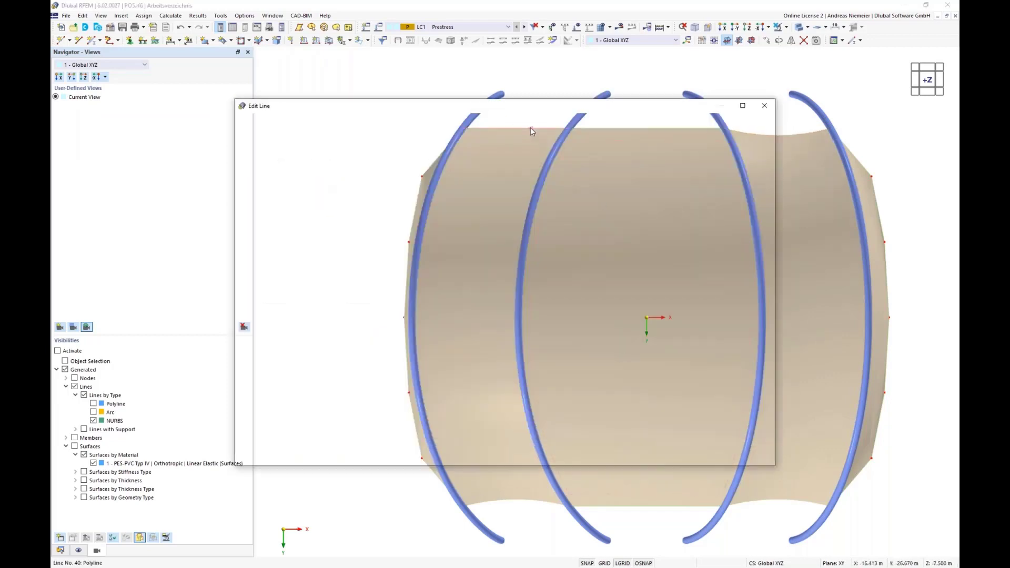
pyautogui.click(300, 176)
pyautogui.click(297, 191)
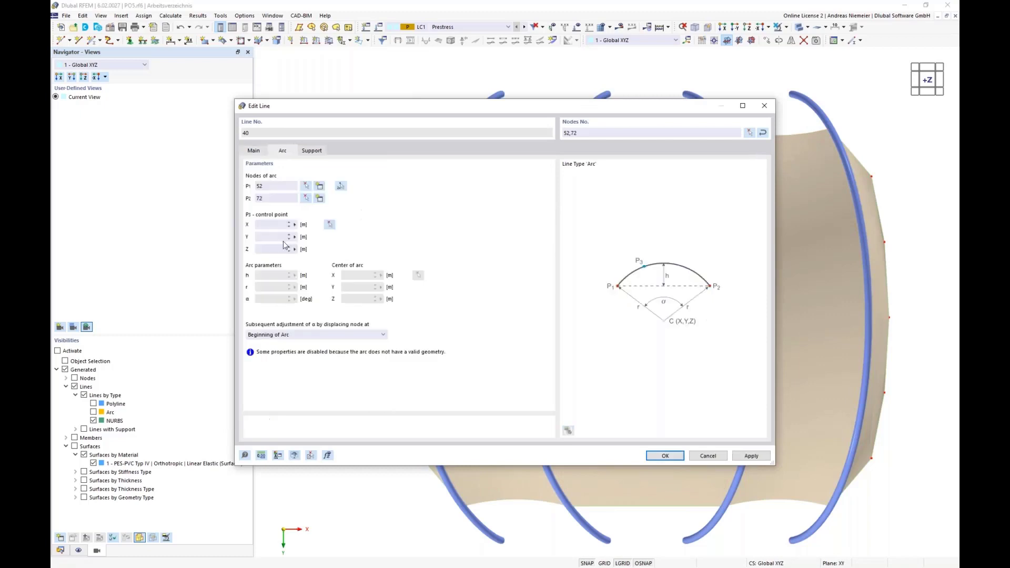
pyautogui.click(330, 225)
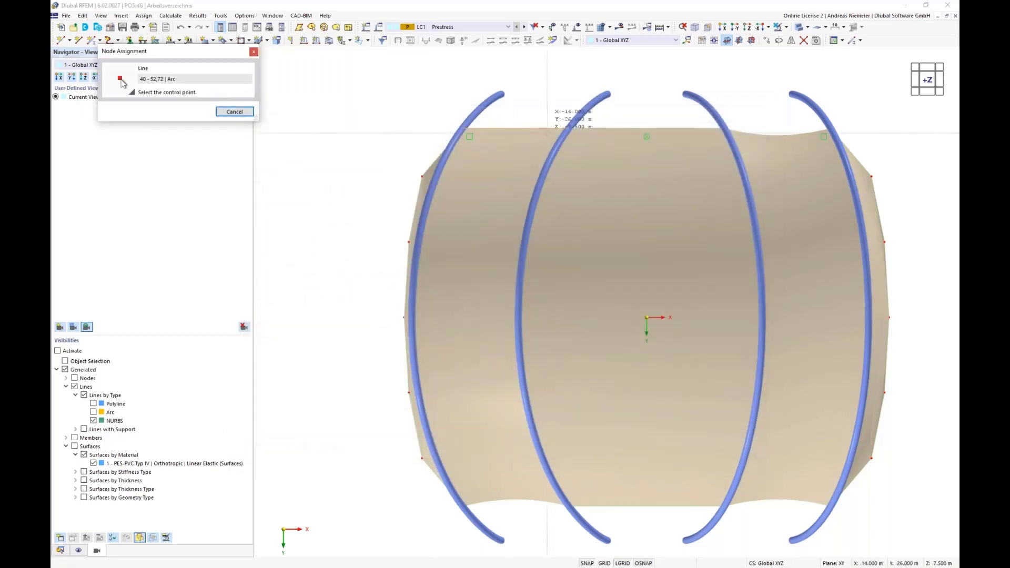
pyautogui.click(516, 128)
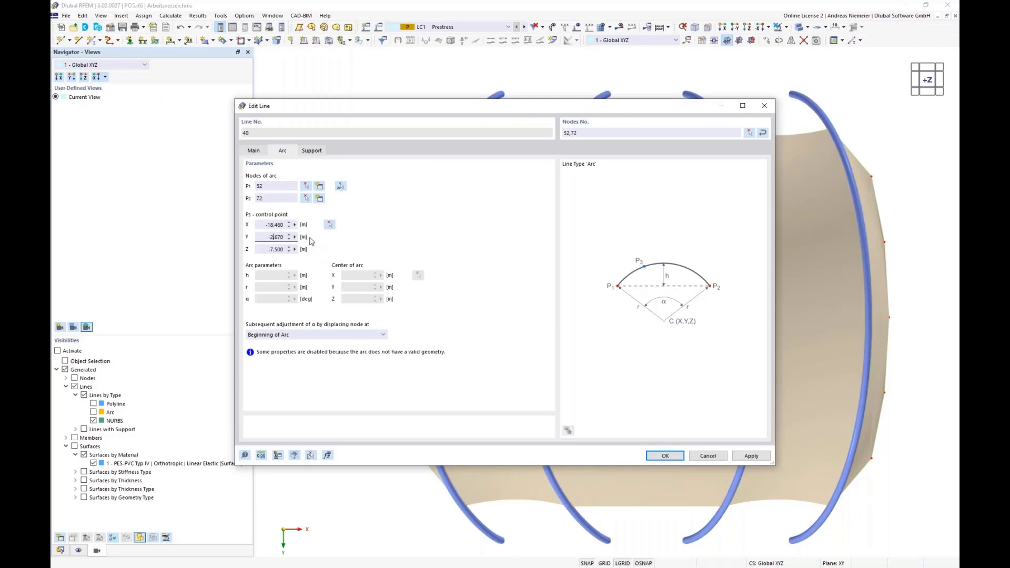
pyautogui.click(661, 457)
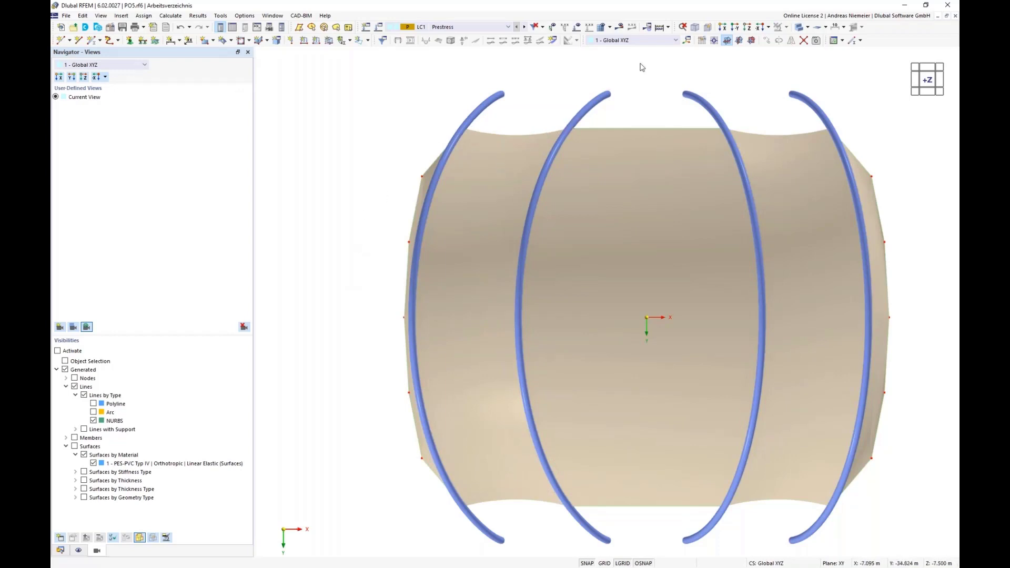
# Step: Show the model as wireframe and start a new single member of type Truss
pyautogui.click(807, 29)
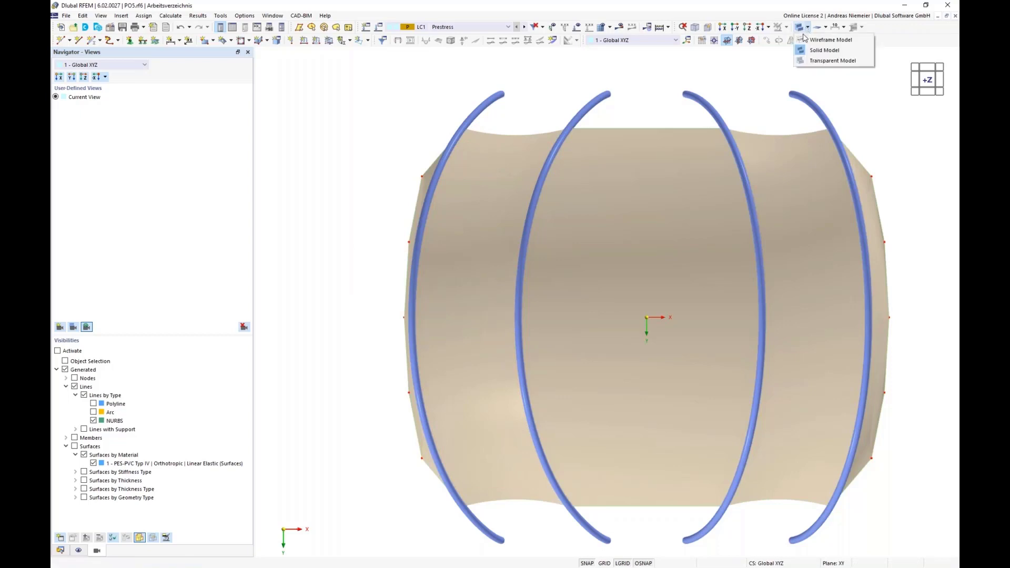
pyautogui.click(797, 45)
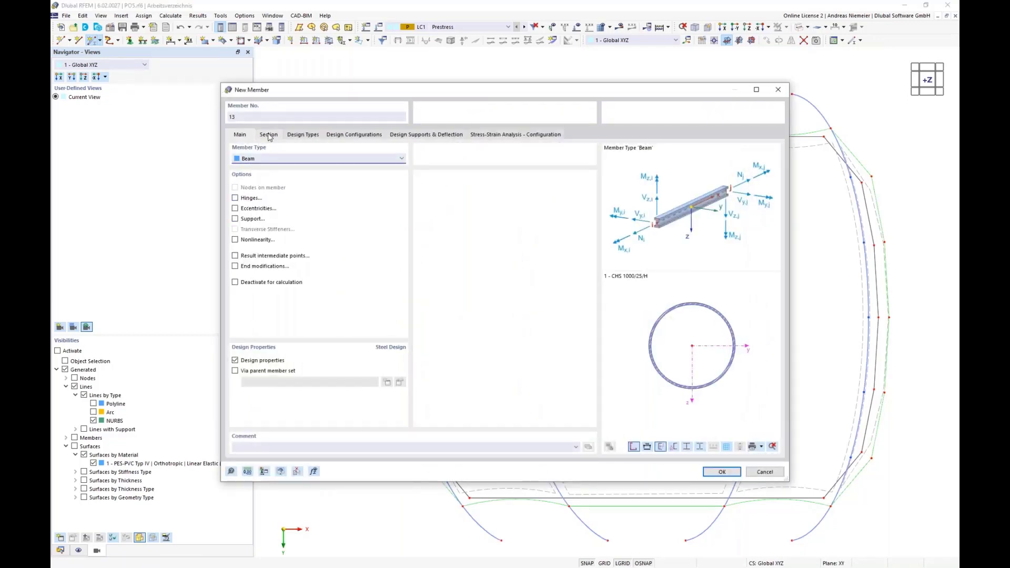
pyautogui.click(262, 159)
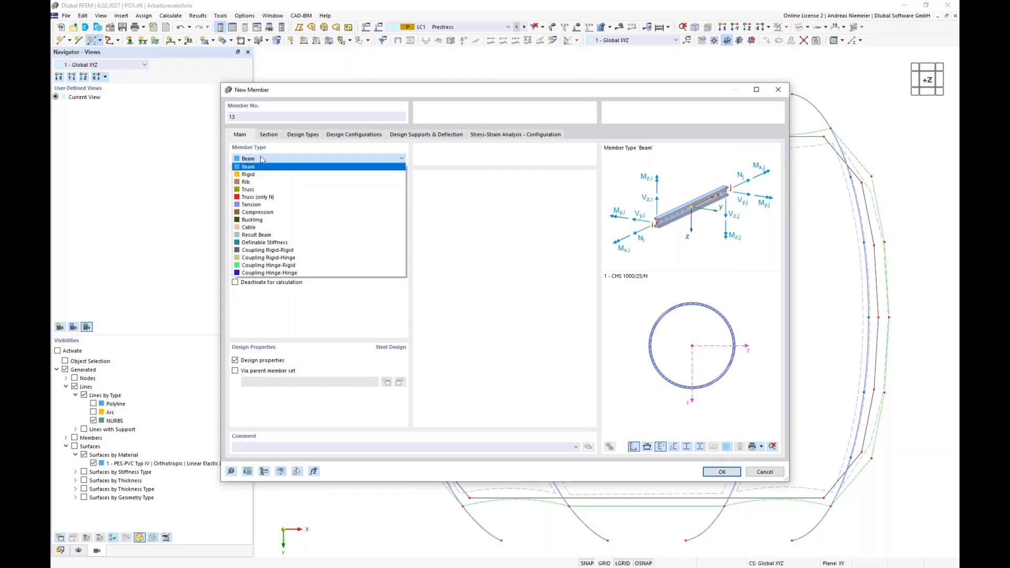
pyautogui.click(256, 190)
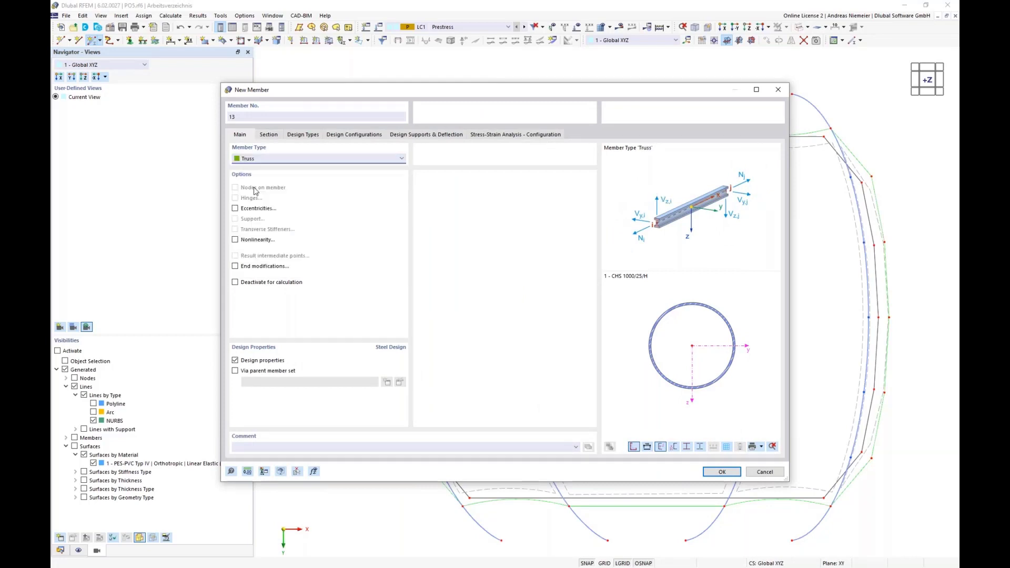
# Step: Create a new thin-walled circular hollow section for the truss member and assign it the S355 material
pyautogui.click(269, 135)
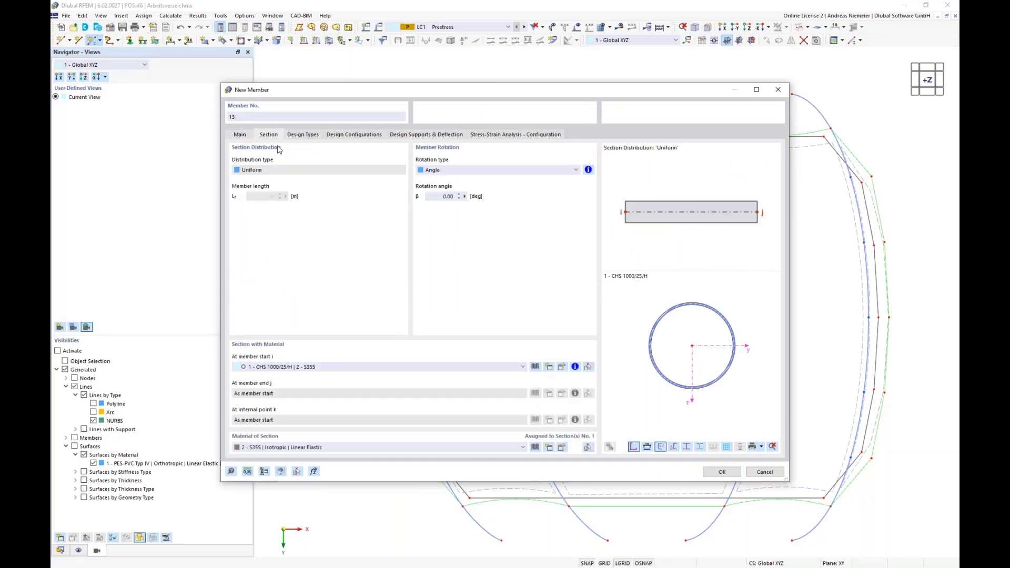
pyautogui.click(535, 367)
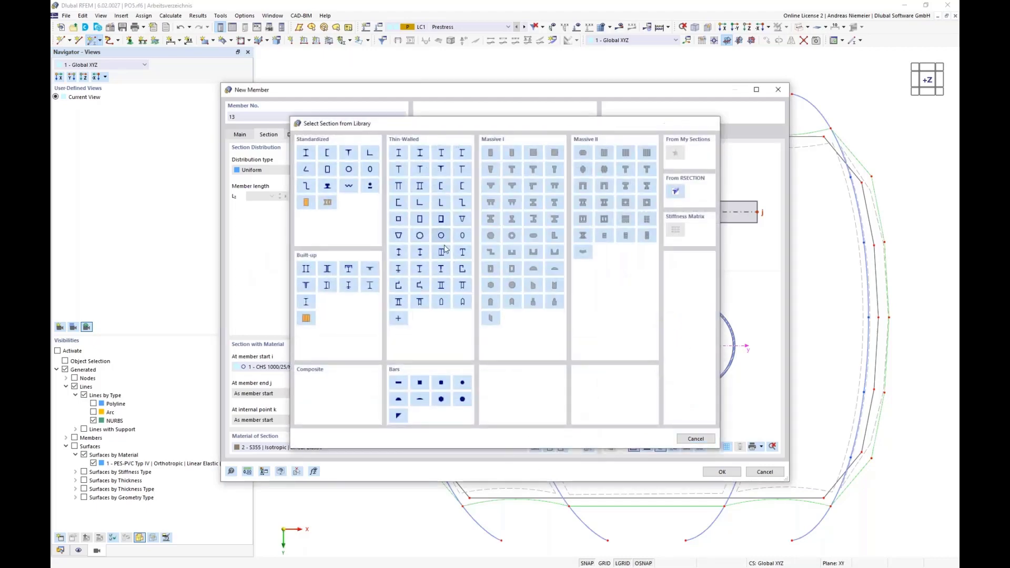
pyautogui.press('Escape')
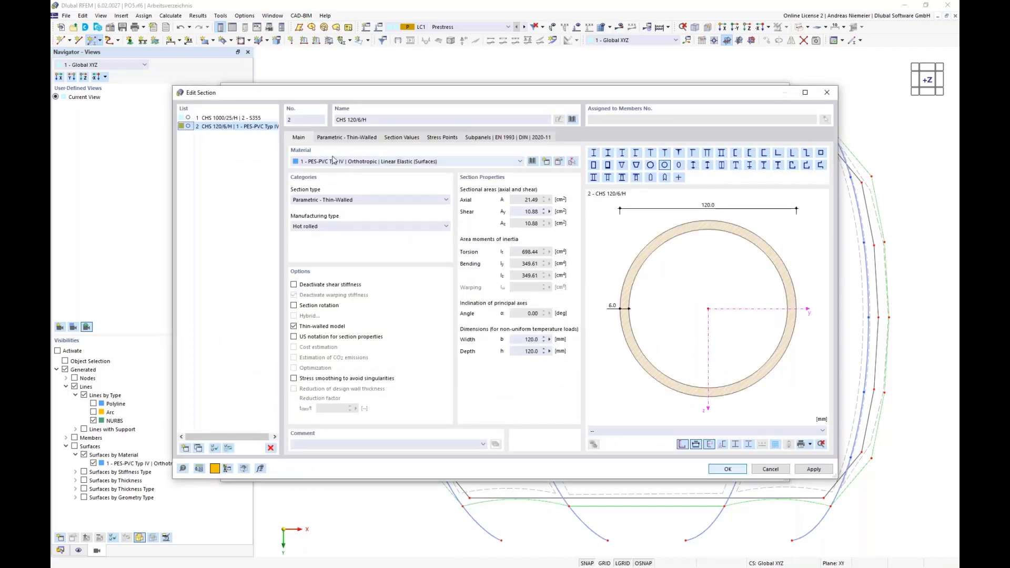
pyautogui.click(328, 161)
pyautogui.click(323, 178)
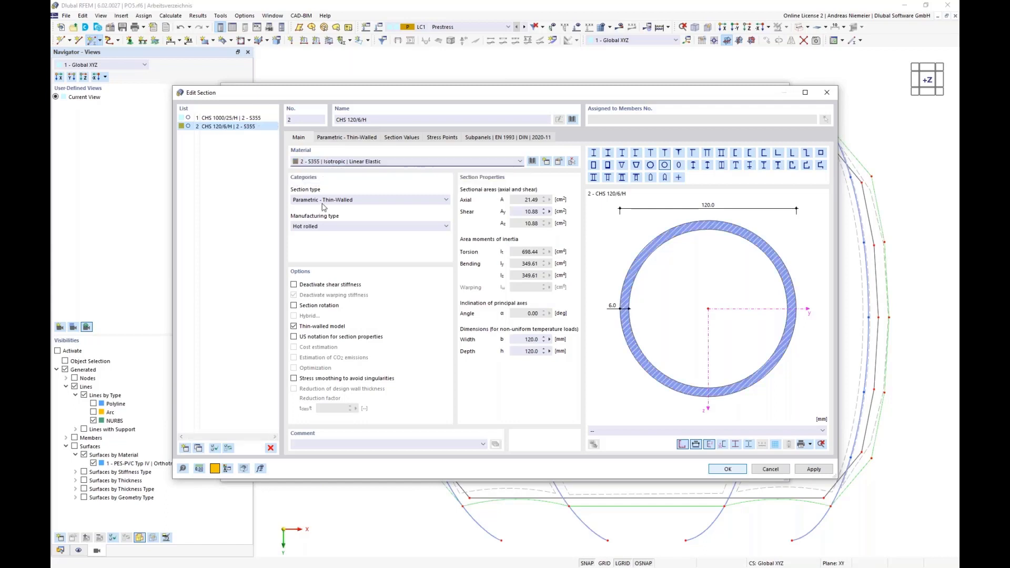
# Step: Set the new hollow section's diameter to 250 mm and wall thickness to 8 mm, and accept the section and truss member settings
pyautogui.click(341, 138)
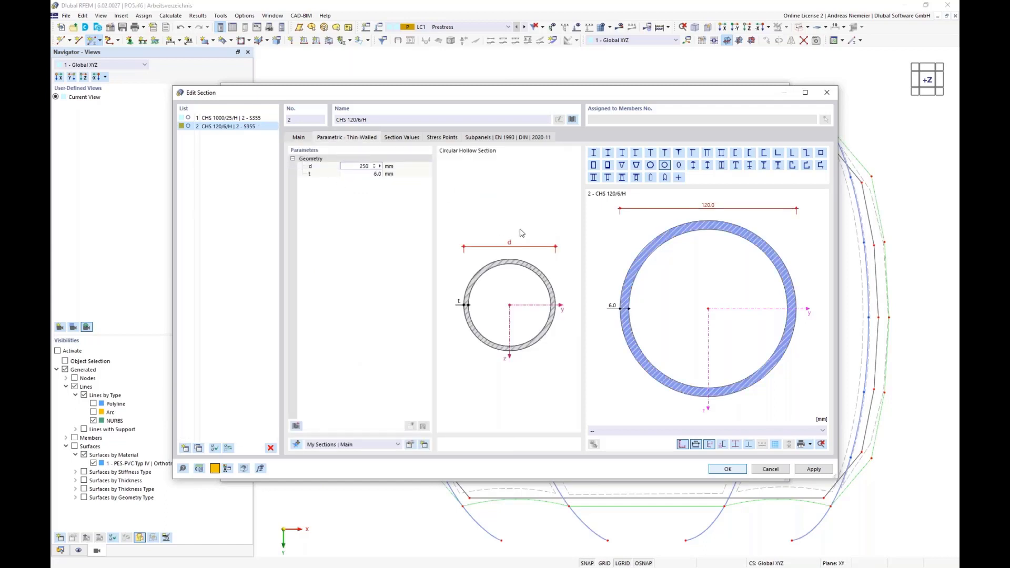
pyautogui.press('Tab')
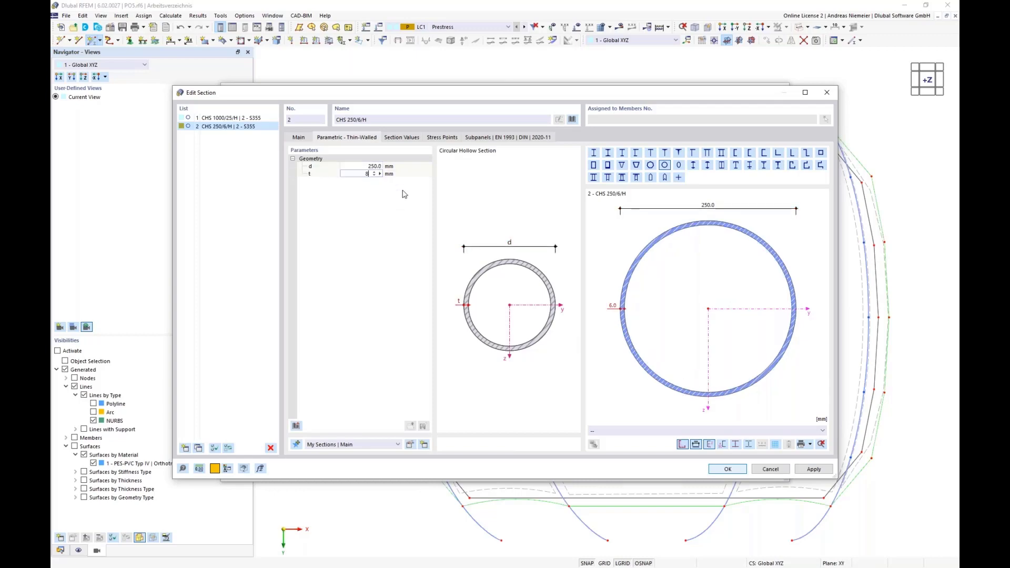
pyautogui.press('Tab')
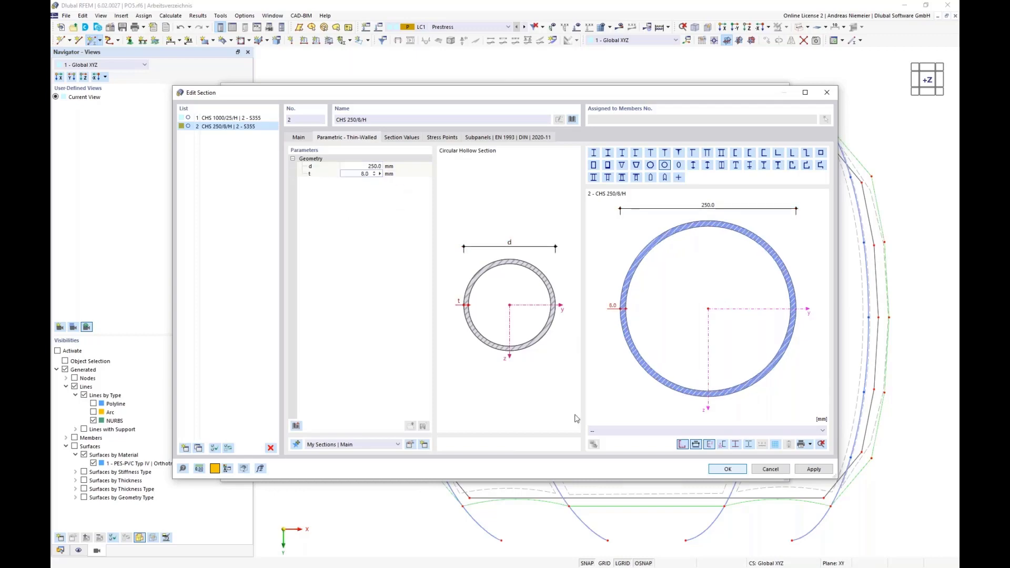
pyautogui.click(730, 472)
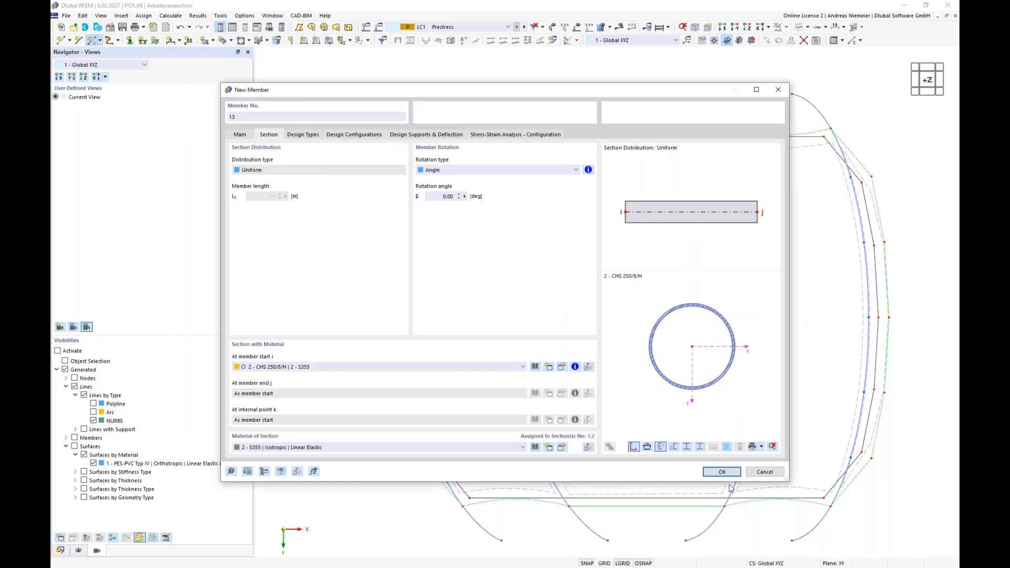
pyautogui.click(722, 472)
# Step: Connect the two negative-X arches with three parallel truss members between opposite nodes, from the negative-Y membrane edge up to Y -10.594 m
pyautogui.scroll(3, 477, 95)
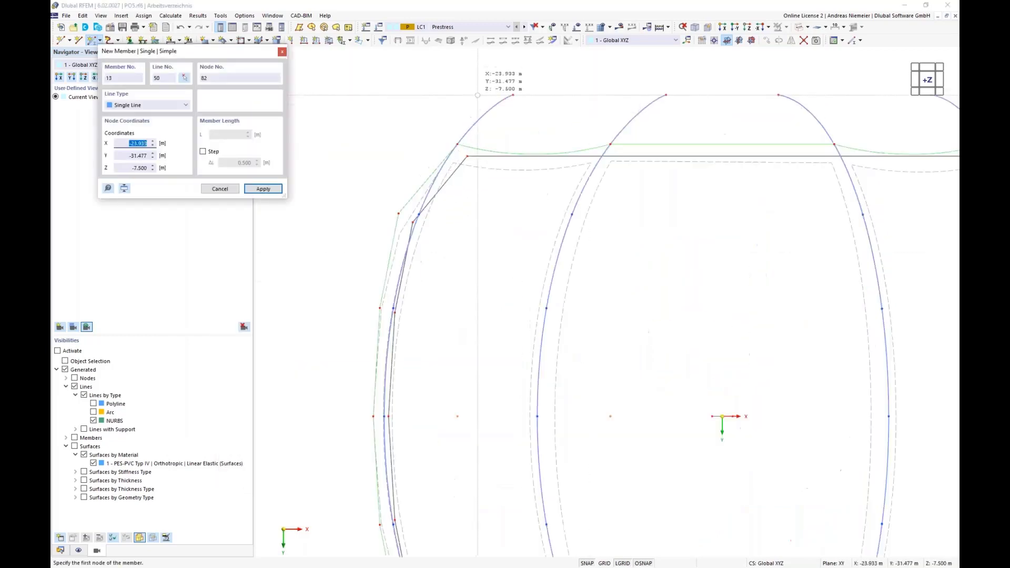
pyautogui.scroll(1, 478, 95)
pyautogui.click(457, 144)
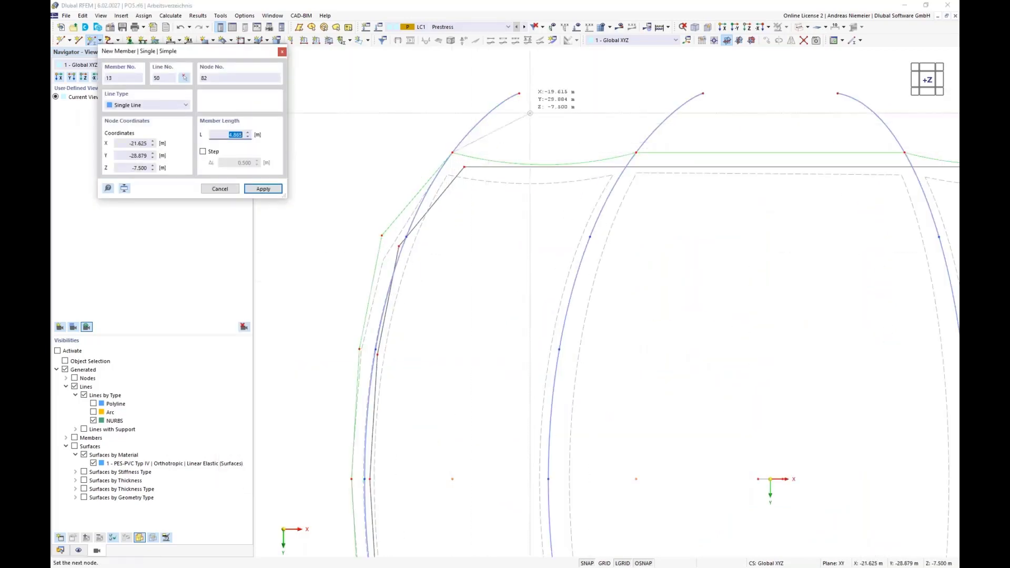
pyautogui.click(636, 153)
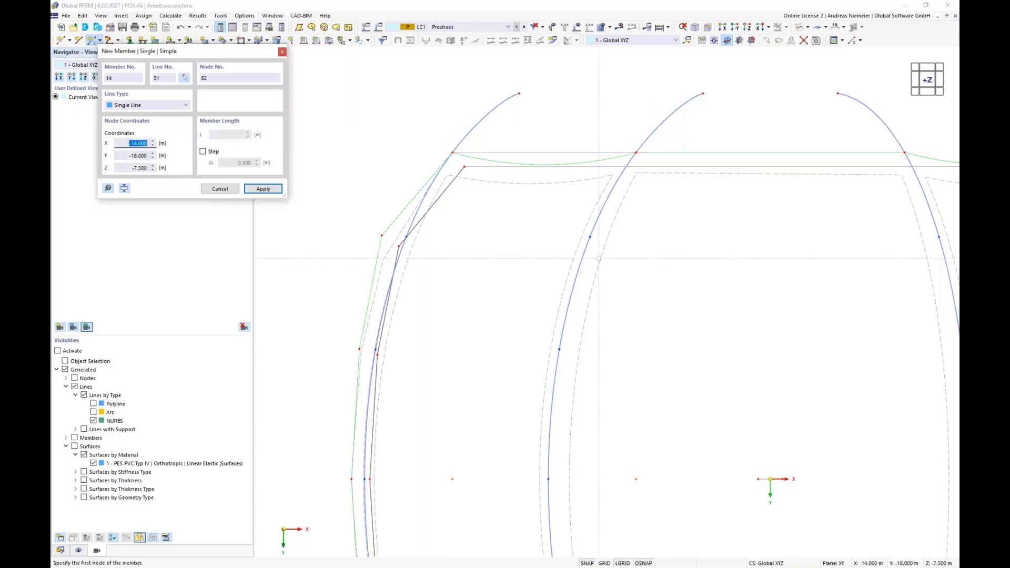
pyautogui.click(399, 246)
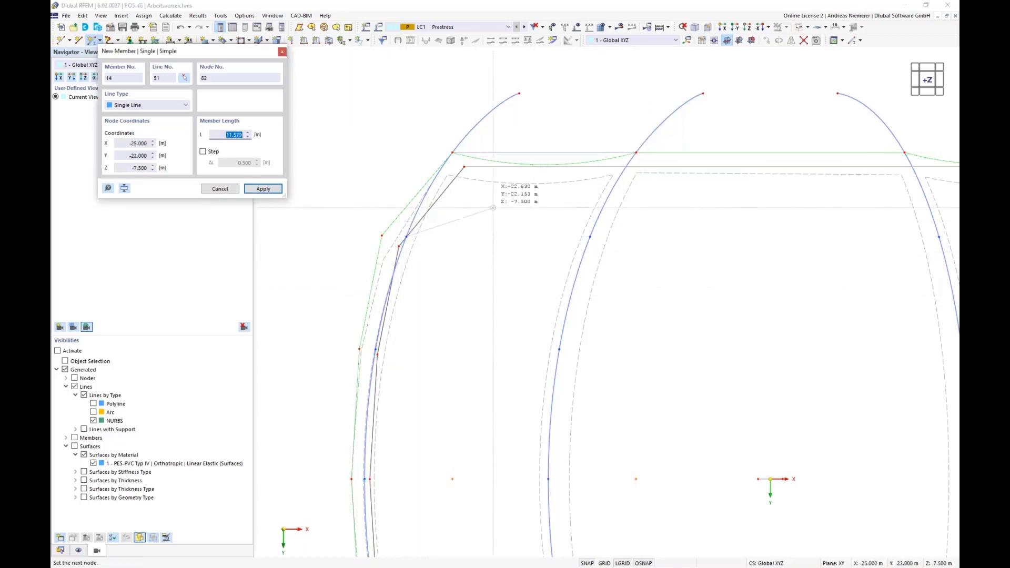
pyautogui.click(590, 237)
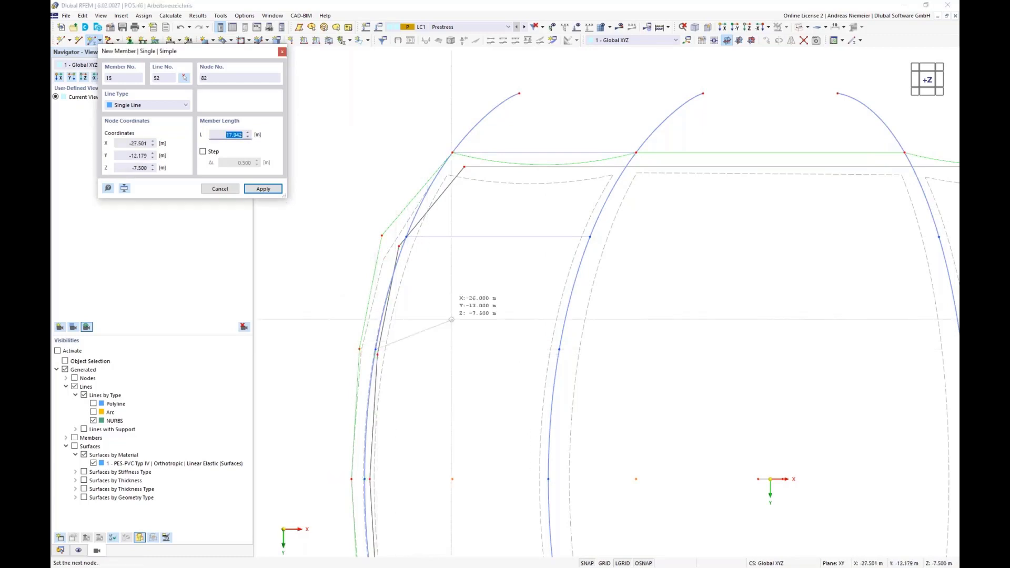
pyautogui.click(559, 348)
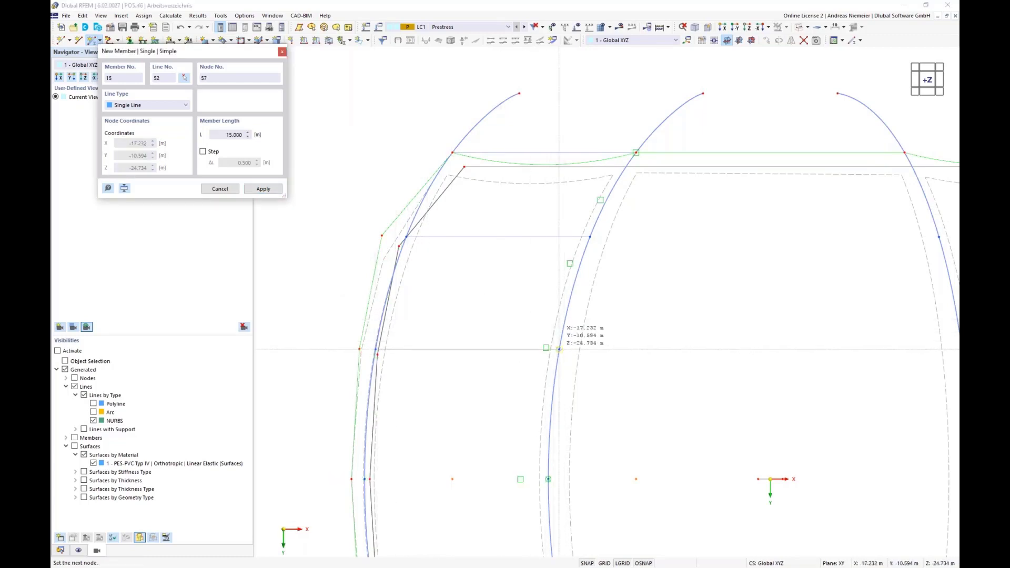
# Step: Place truss members between the same two arches from the crown node and between the opposite nodes at Y 10.594 m
pyautogui.click(364, 479)
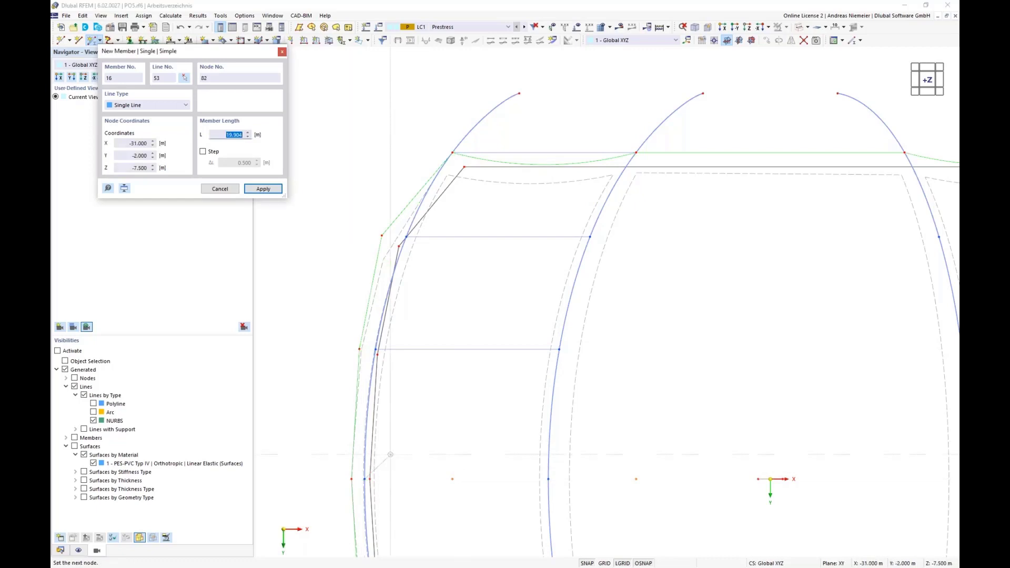
pyautogui.click(547, 483)
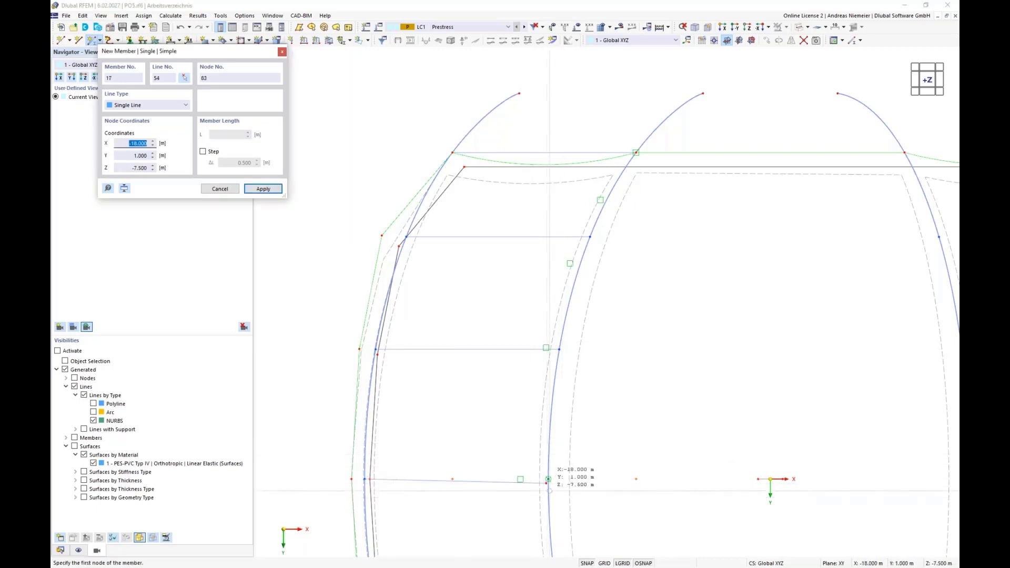
pyautogui.scroll(3, 547, 483)
pyautogui.scroll(-5, 546, 476)
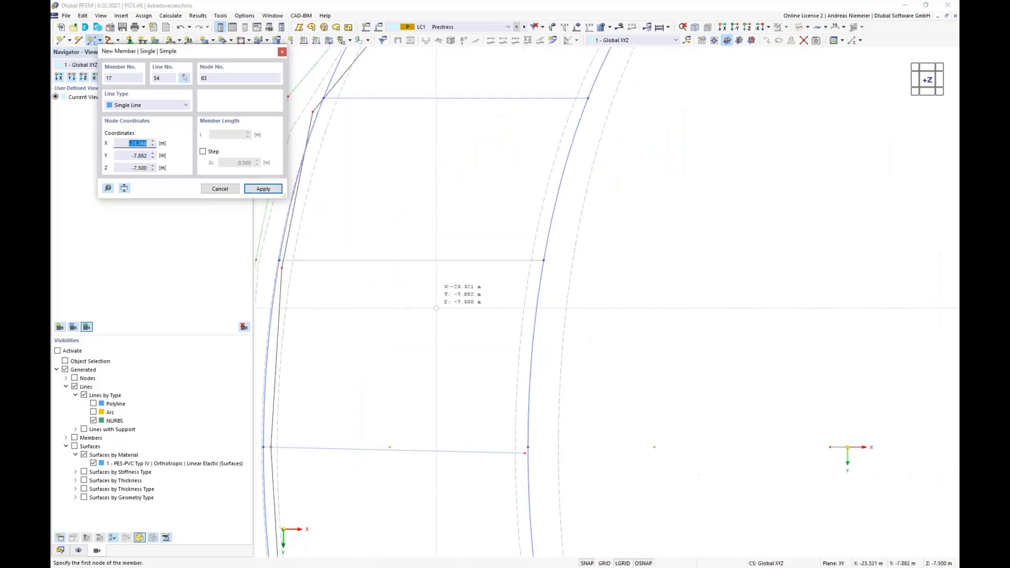
pyautogui.scroll(5, 605, 368)
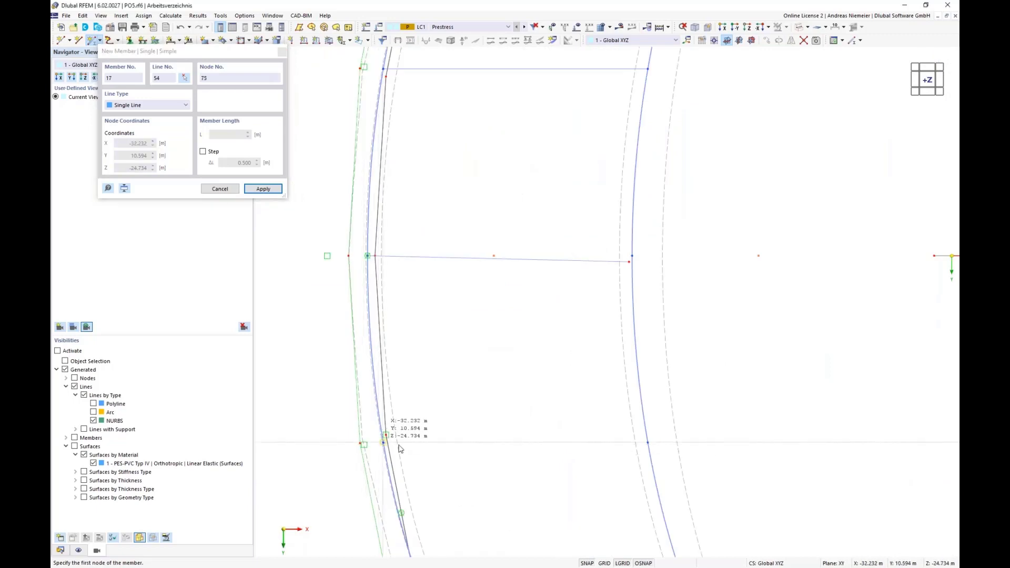
pyautogui.click(384, 442)
pyautogui.click(648, 443)
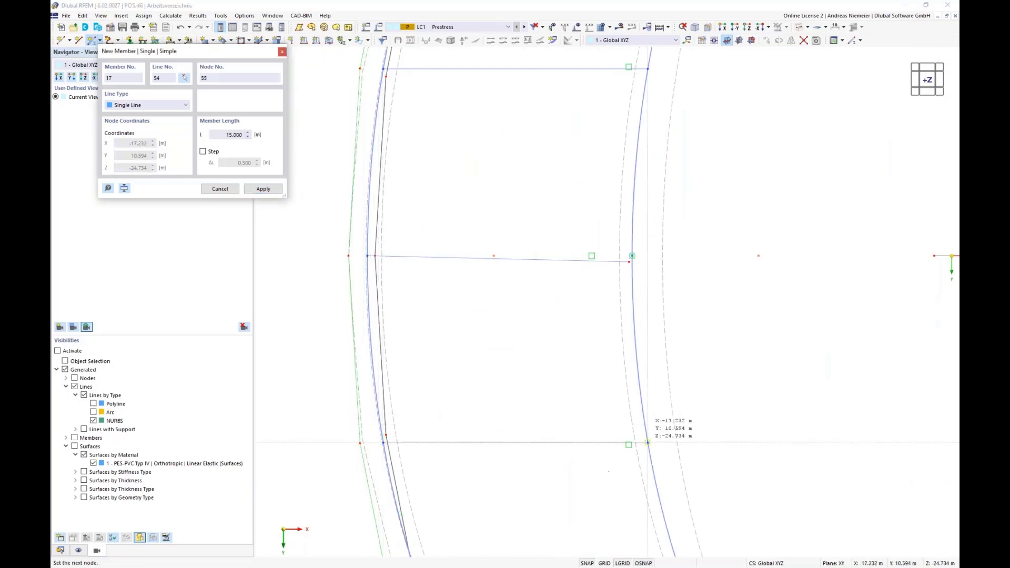
# Step: Connect the two negative-X arches with truss members between opposite nodes at Y 19.789 m and at the membrane edge, Y 26.670 m
pyautogui.scroll(-3, 541, 354)
pyautogui.scroll(3, 486, 426)
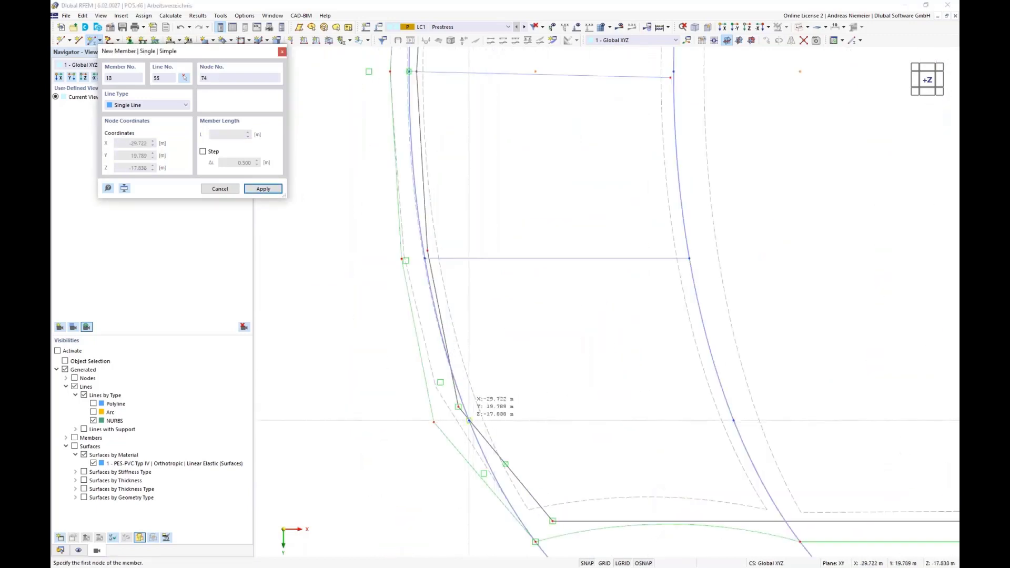
pyautogui.click(469, 420)
pyautogui.click(728, 423)
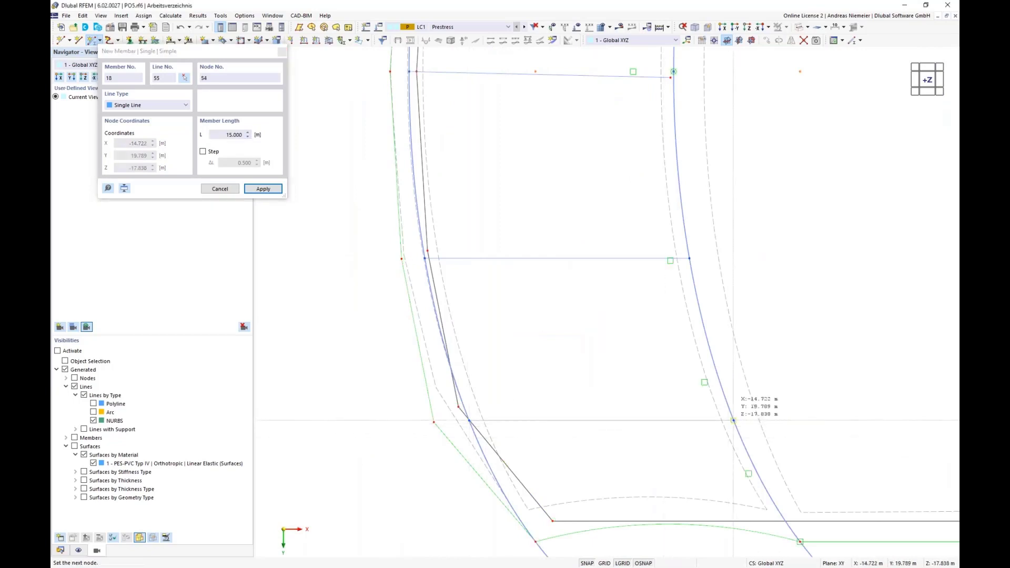
pyautogui.scroll(2, 578, 368)
pyautogui.scroll(-2, 523, 441)
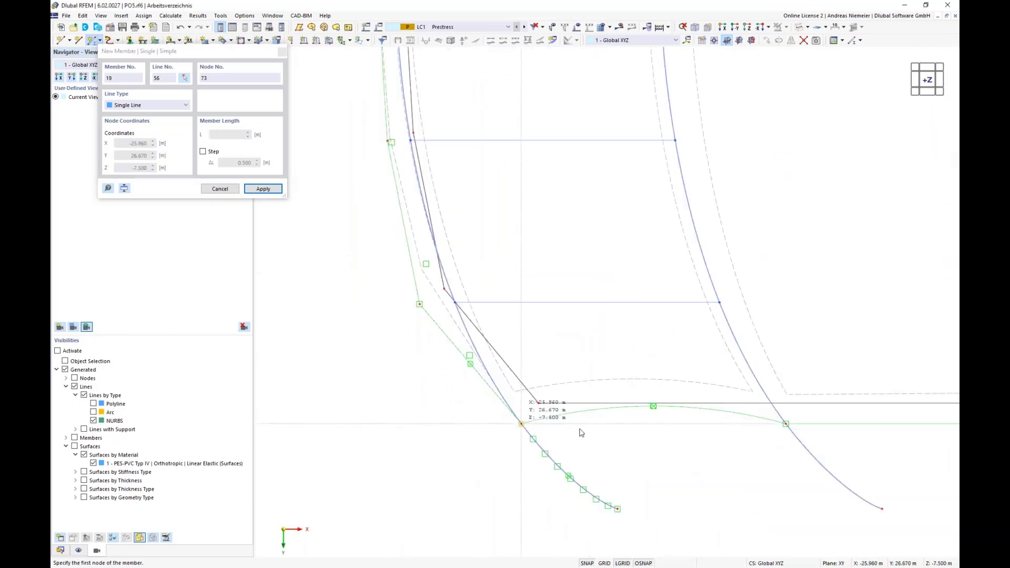
pyautogui.click(521, 424)
pyautogui.click(786, 423)
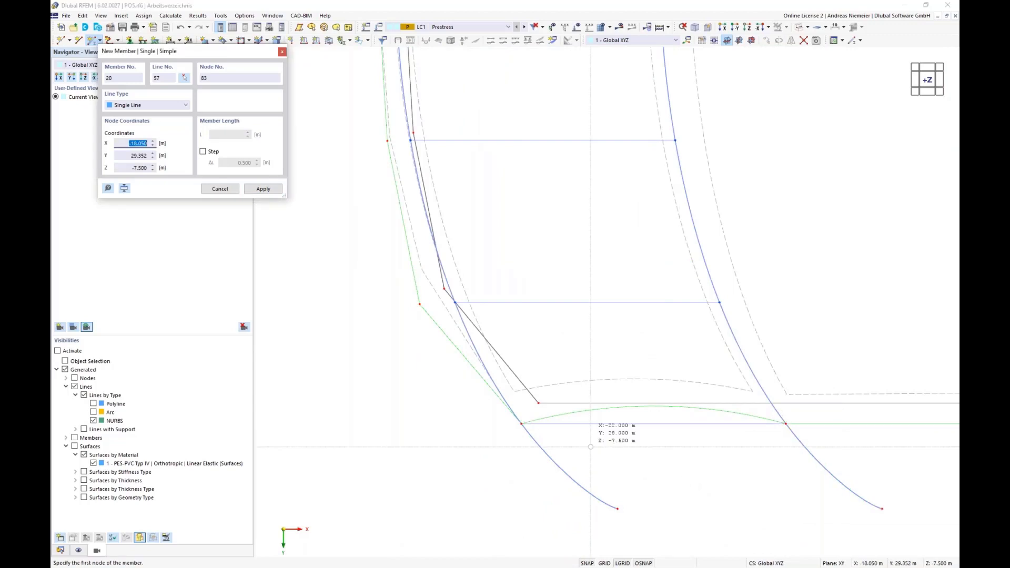
# Step: Connect the two positive-X arches with three parallel truss members from the positive-Y membrane edge up to the nodes just before the crown
pyautogui.scroll(-3, 539, 436)
pyautogui.scroll(3, 539, 436)
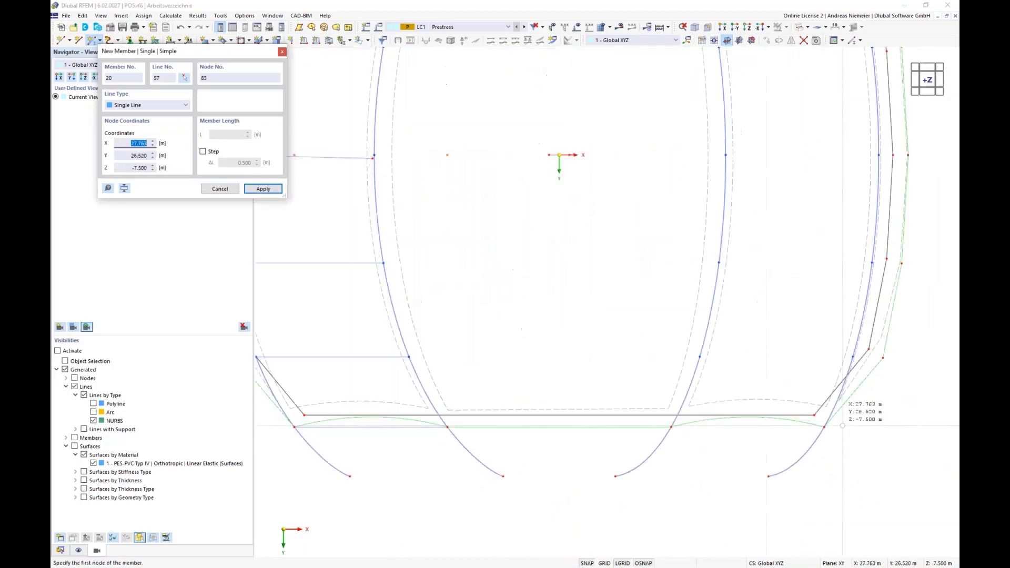
pyautogui.click(595, 427)
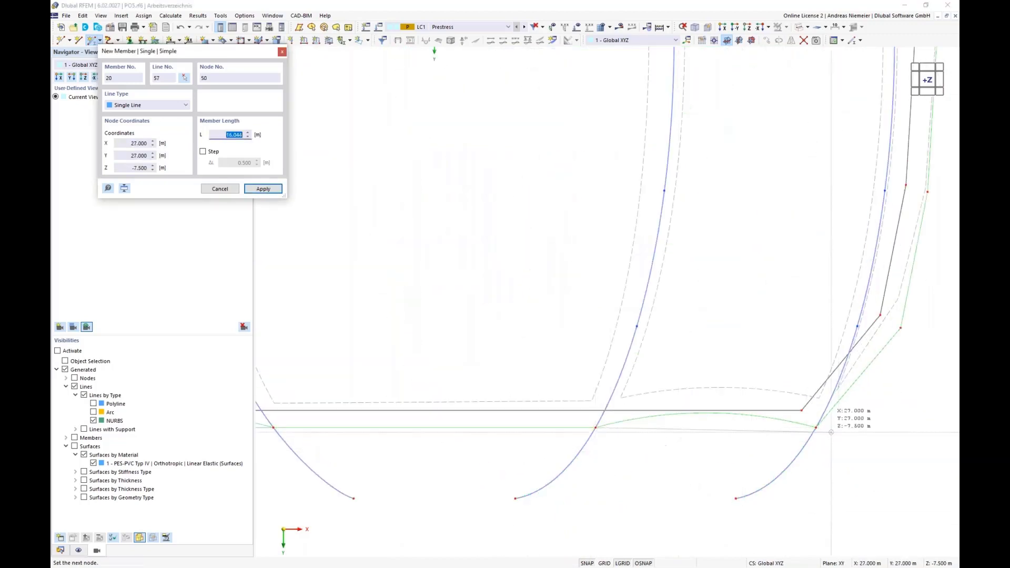
pyautogui.click(816, 427)
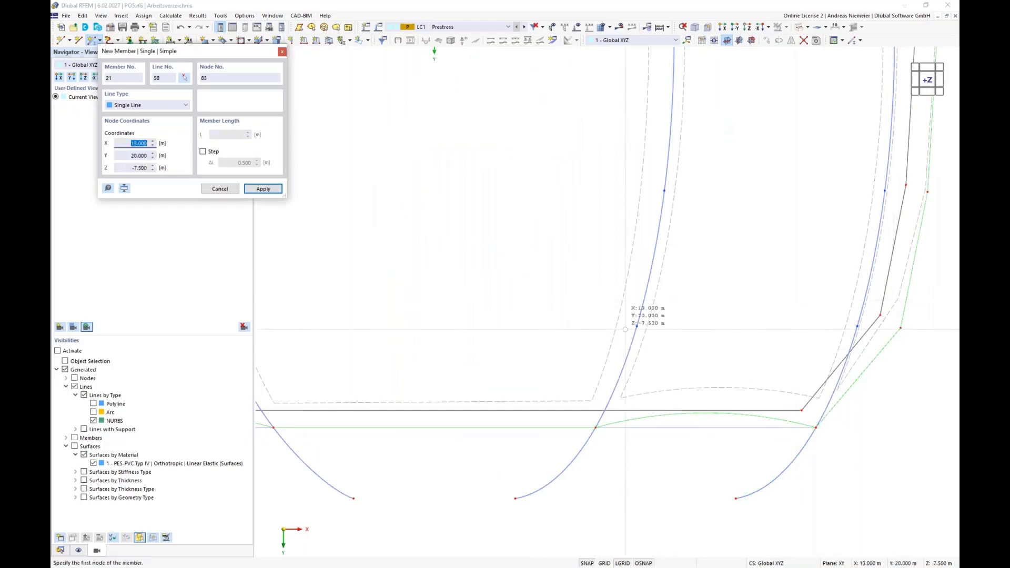
pyautogui.click(636, 326)
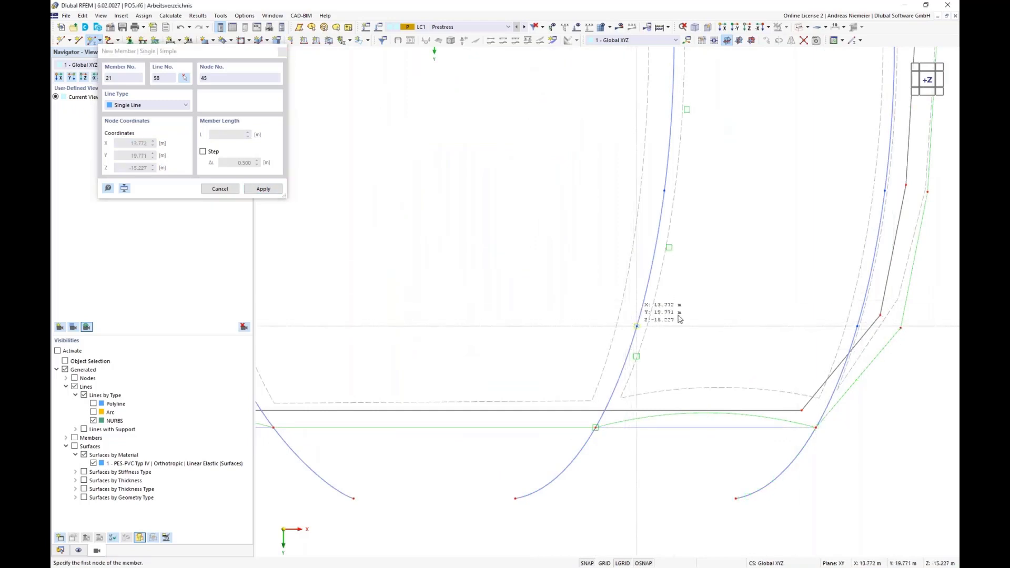
pyautogui.click(858, 327)
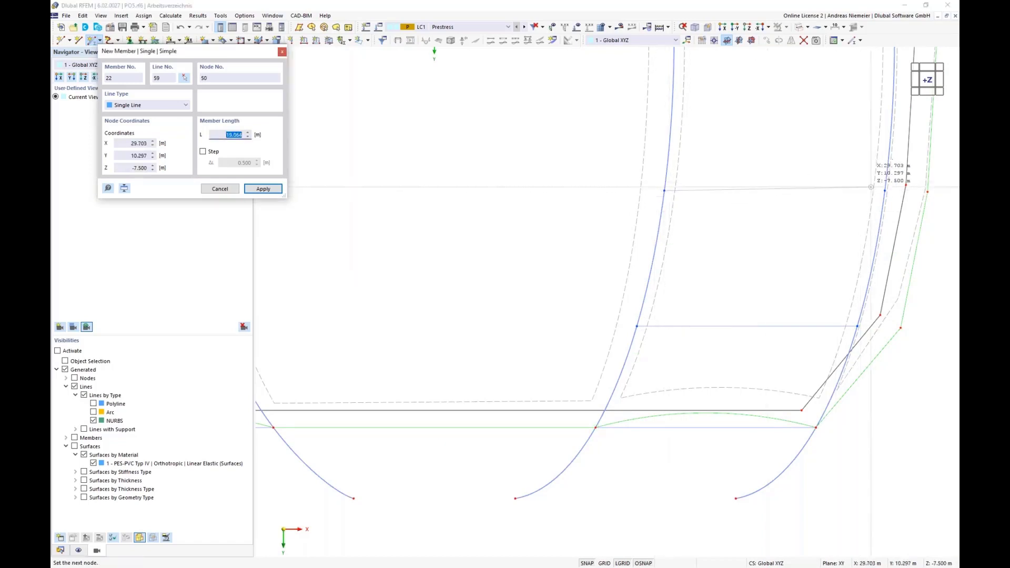
pyautogui.click(890, 190)
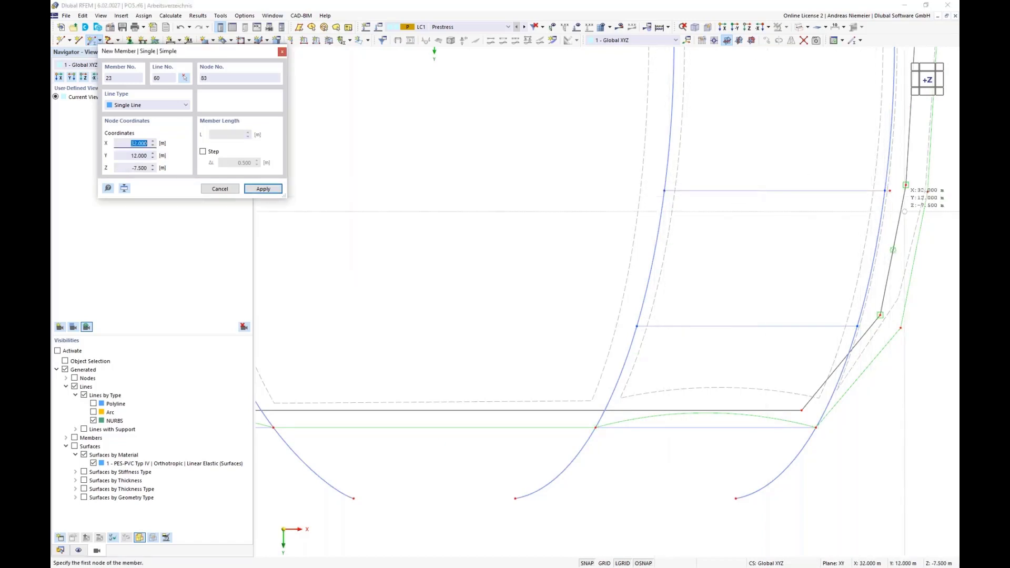
# Step: Place truss members between the positive-X arches at the crown, Y 0, and at the first node pair on the negative-Y side
pyautogui.scroll(2, 895, 210)
pyautogui.scroll(-3, 815, 295)
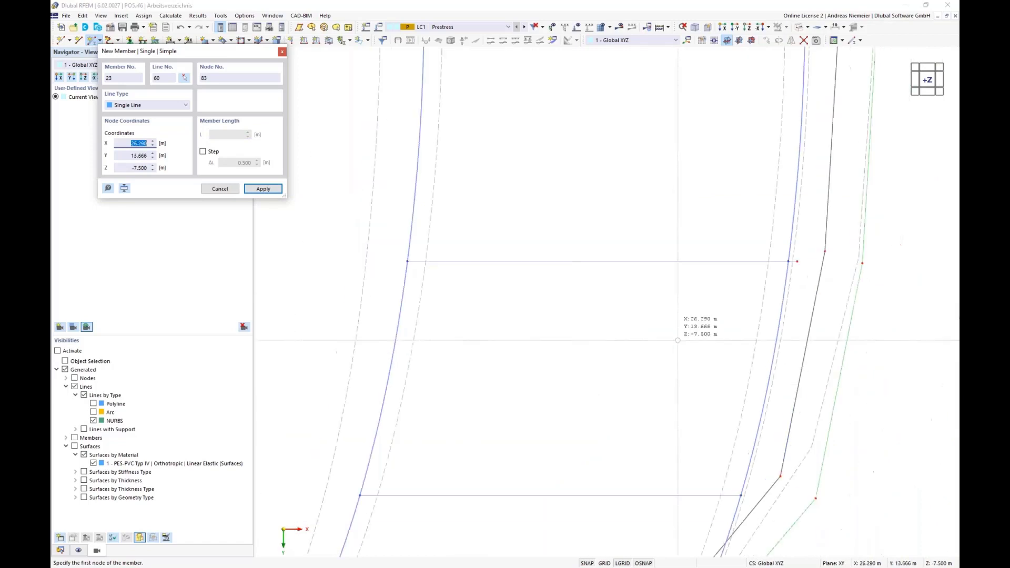
pyautogui.click(533, 133)
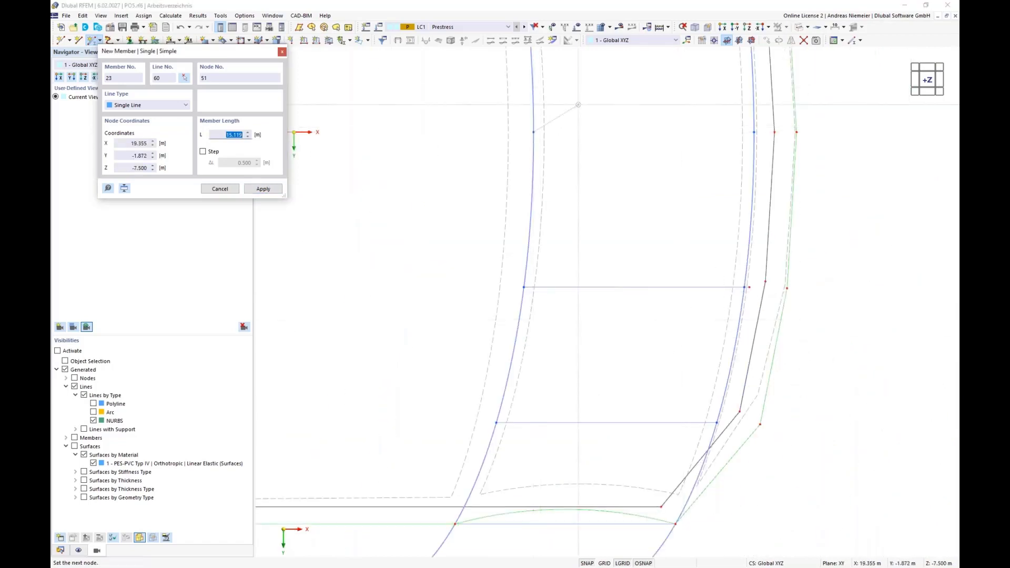
pyautogui.scroll(3, 753, 134)
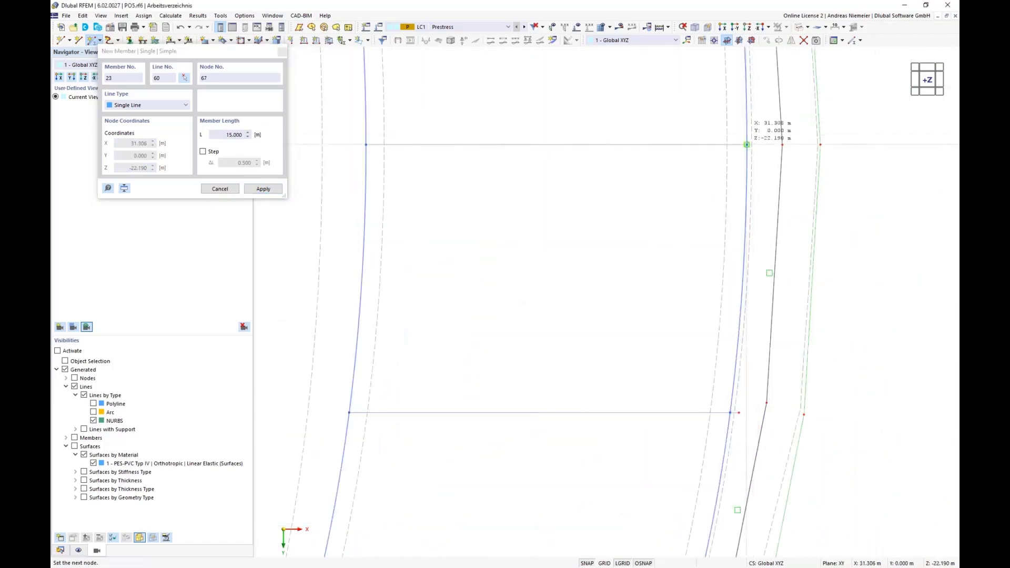
pyautogui.click(746, 145)
pyautogui.scroll(-3, 569, 310)
pyautogui.scroll(2, 494, 195)
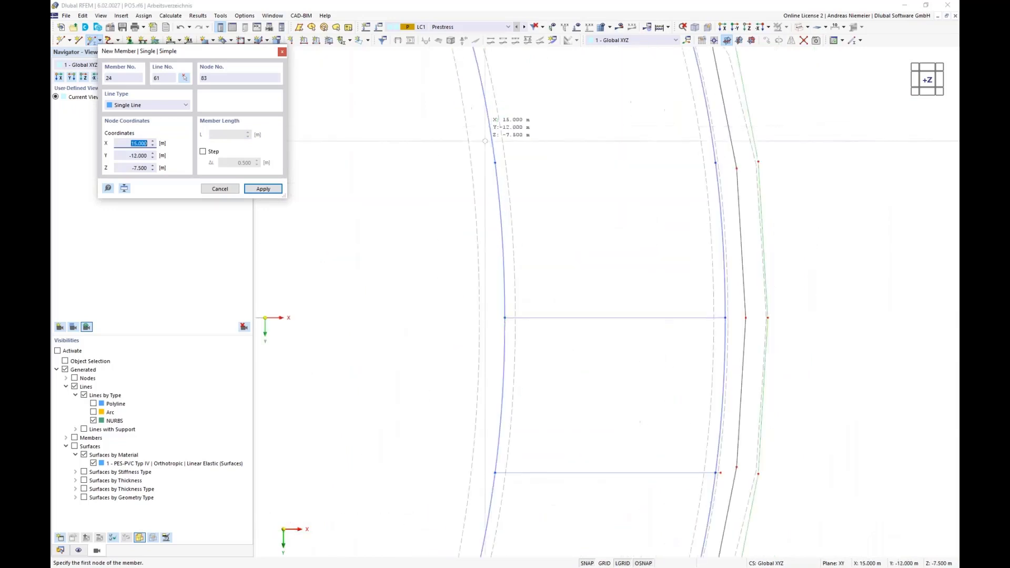
pyautogui.click(494, 163)
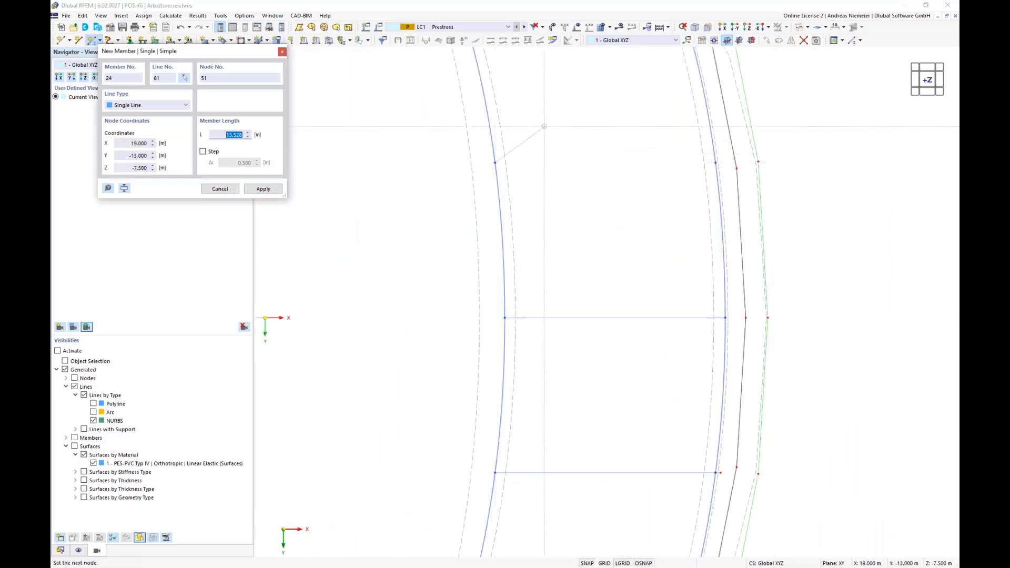
pyautogui.click(715, 163)
# Step: Add the last two truss members between the positive-X arches, ending at the negative-Y membrane edge, and finish placing members
pyautogui.scroll(-3, 679, 263)
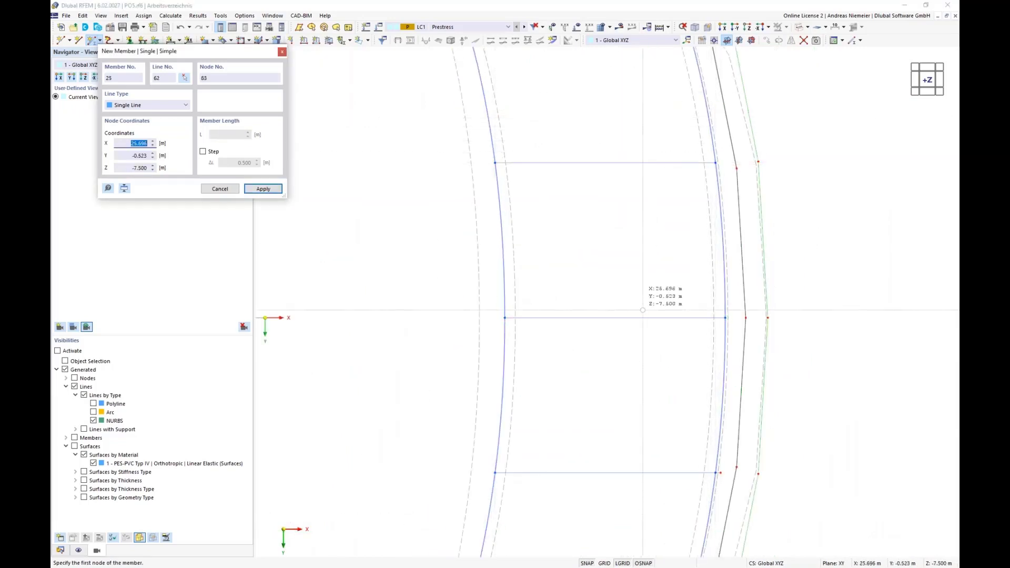
pyautogui.scroll(3, 578, 174)
pyautogui.click(520, 186)
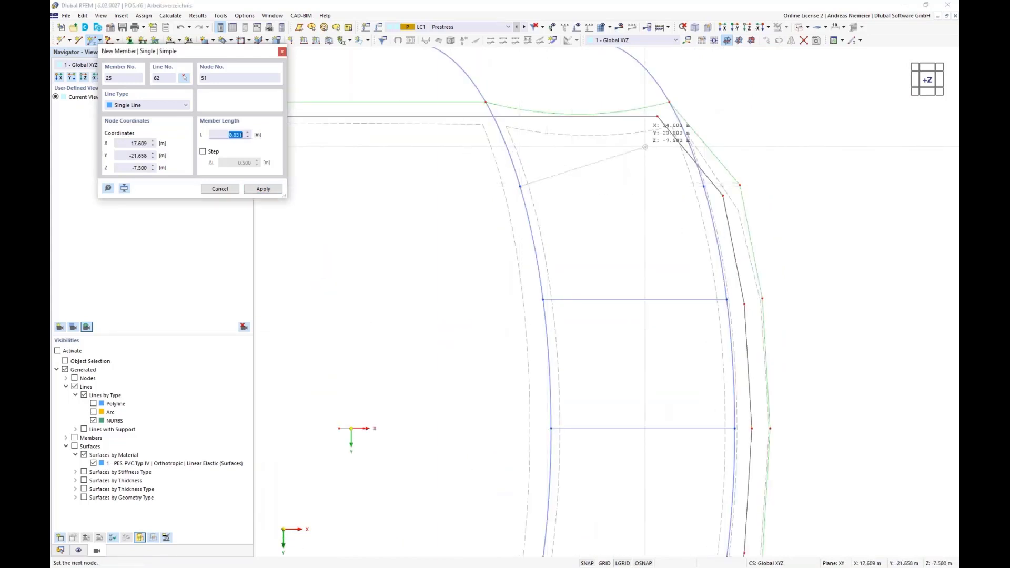
pyautogui.click(675, 215)
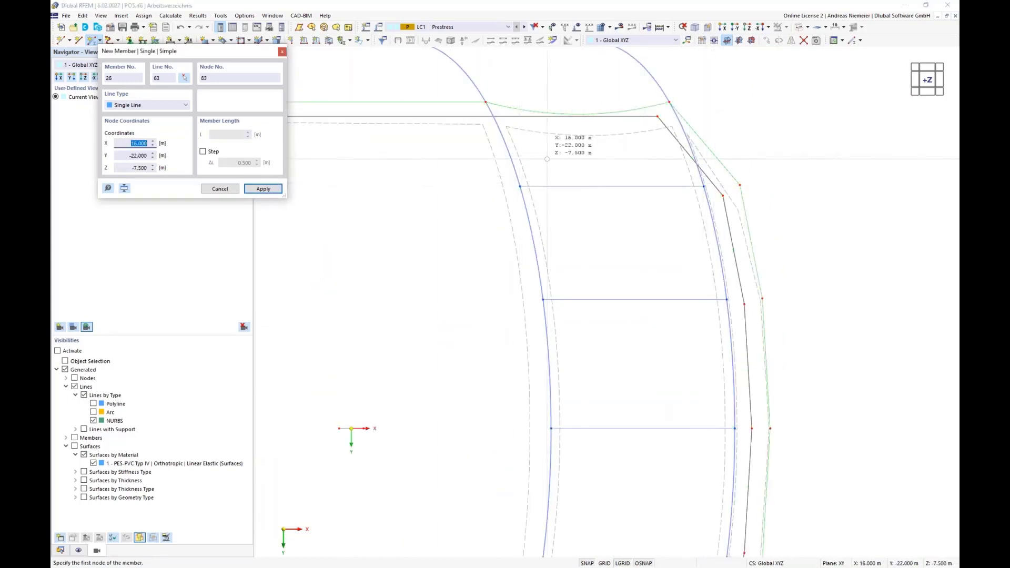
pyautogui.click(485, 101)
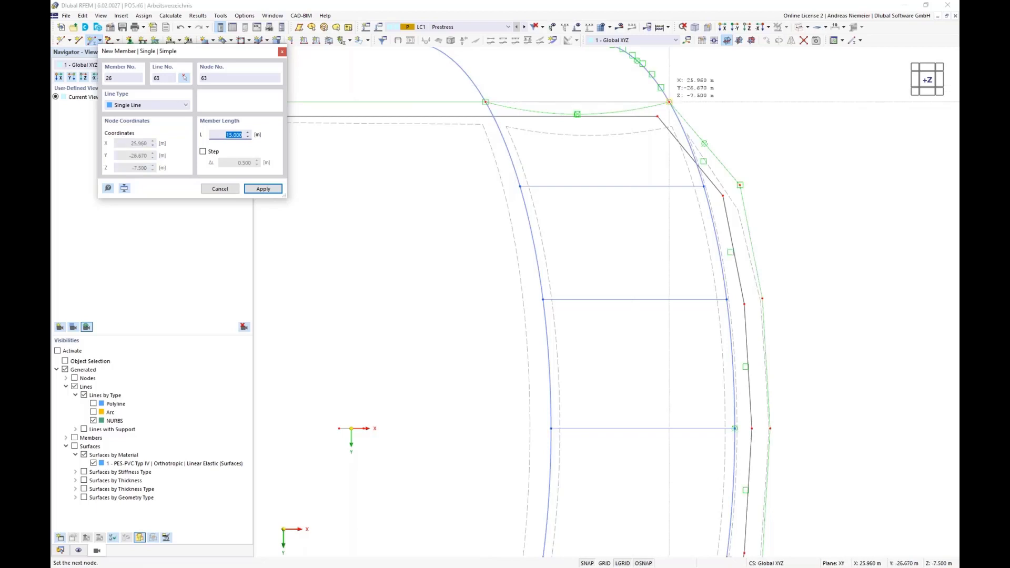
pyautogui.press('Escape')
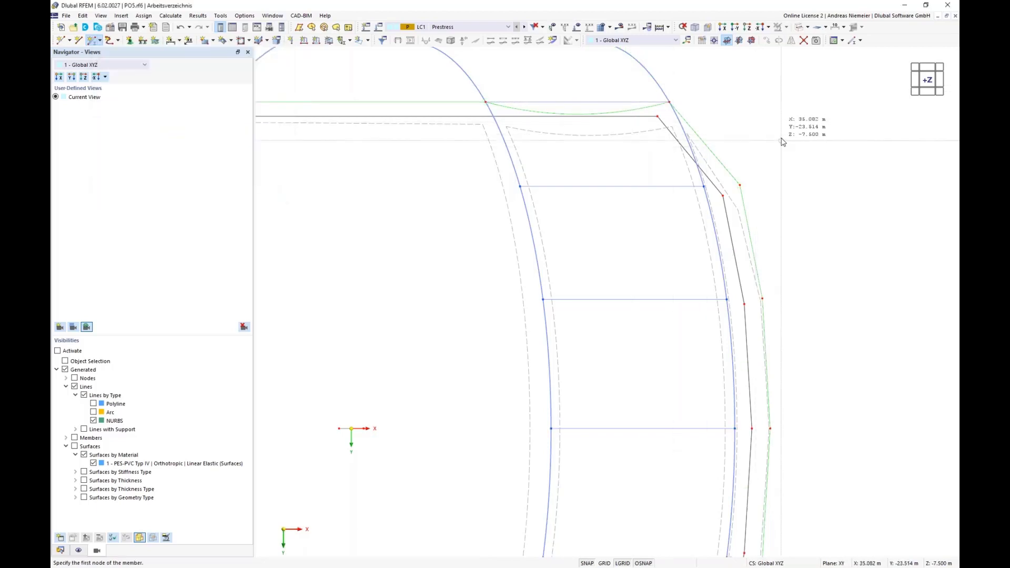
# Step: Move the overshooting end node of the positive-X truss member next to the crown on the positive-Y side onto the outer arch's node
pyautogui.scroll(-2, 777, 143)
pyautogui.scroll(4, 750, 420)
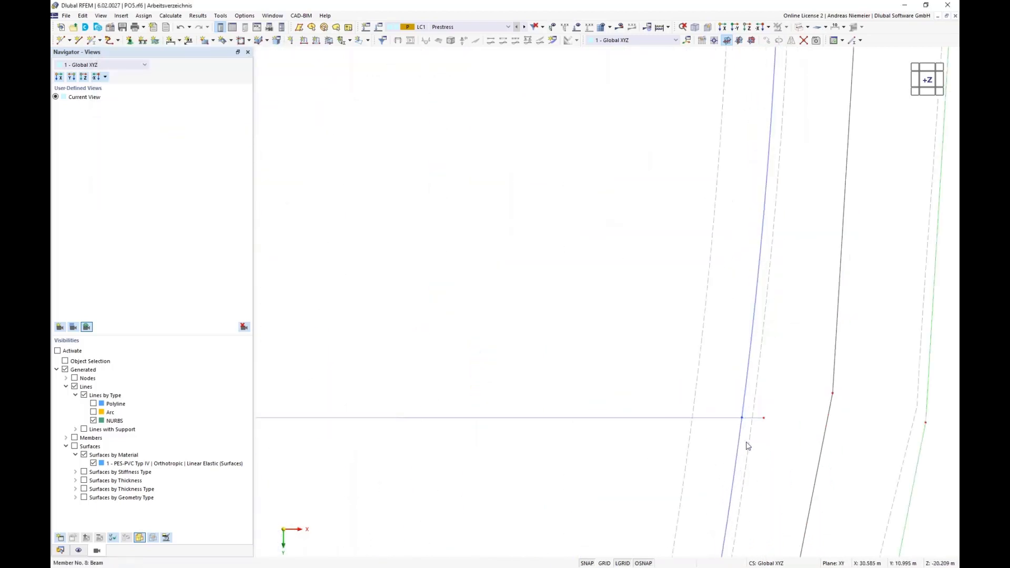
pyautogui.scroll(3, 742, 429)
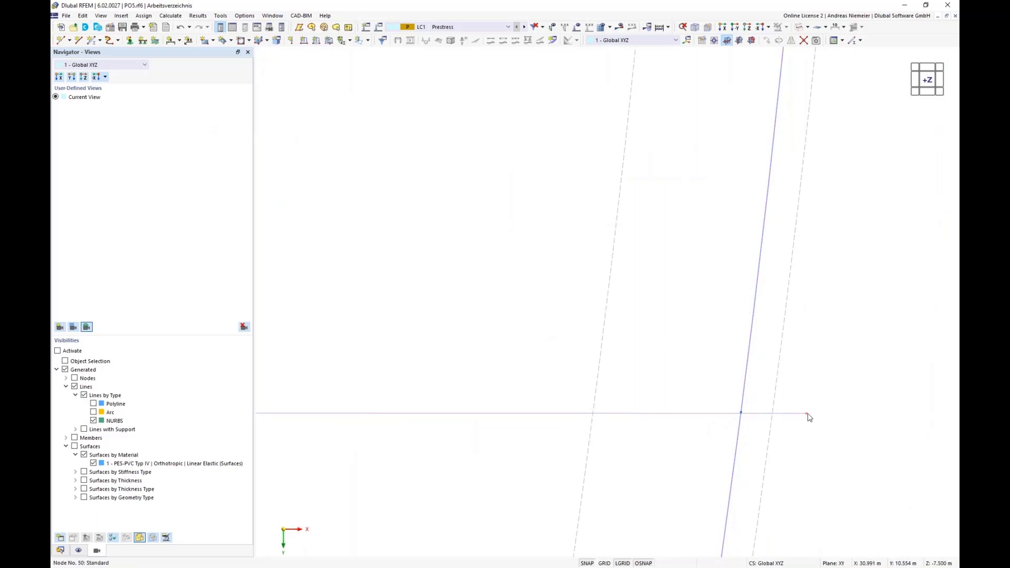
pyautogui.moveTo(809, 418); pyautogui.dragTo(742, 420)
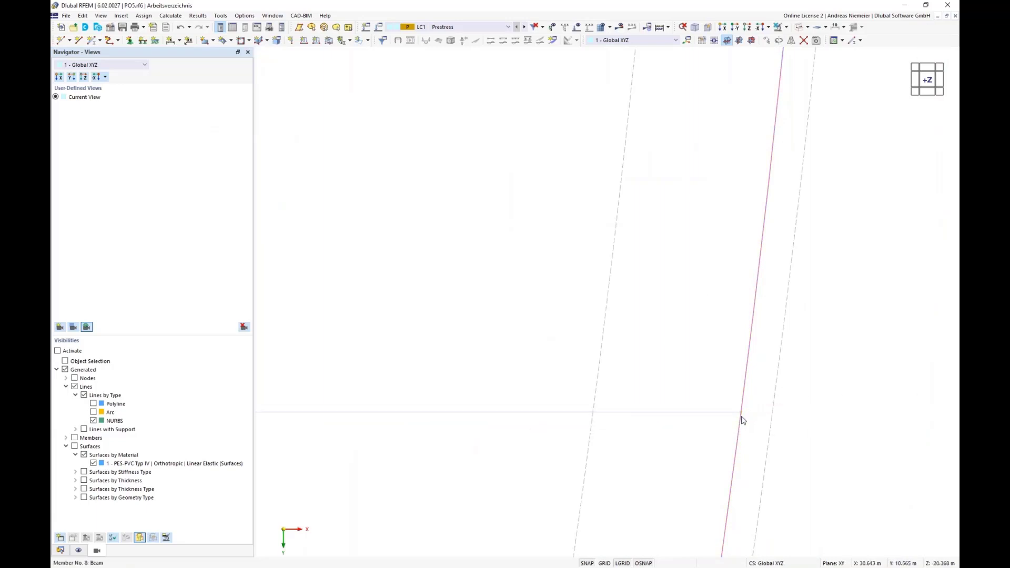
# Step: Move the misplaced end node of the crown truss member between the negative-X arches onto the inner arch's crown node
pyautogui.scroll(-7, 756, 327)
pyautogui.scroll(-3, 758, 328)
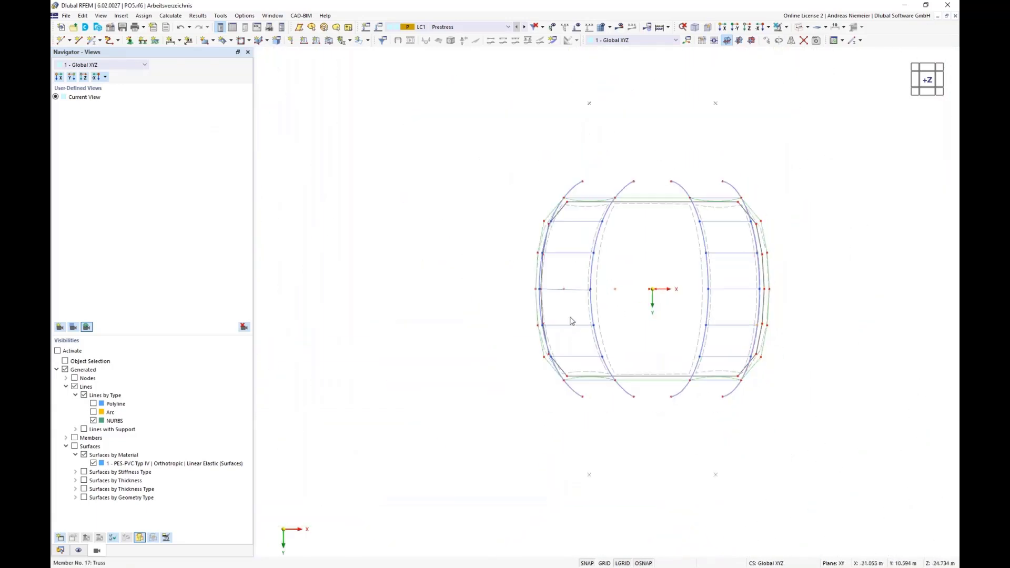
pyautogui.scroll(8, 592, 302)
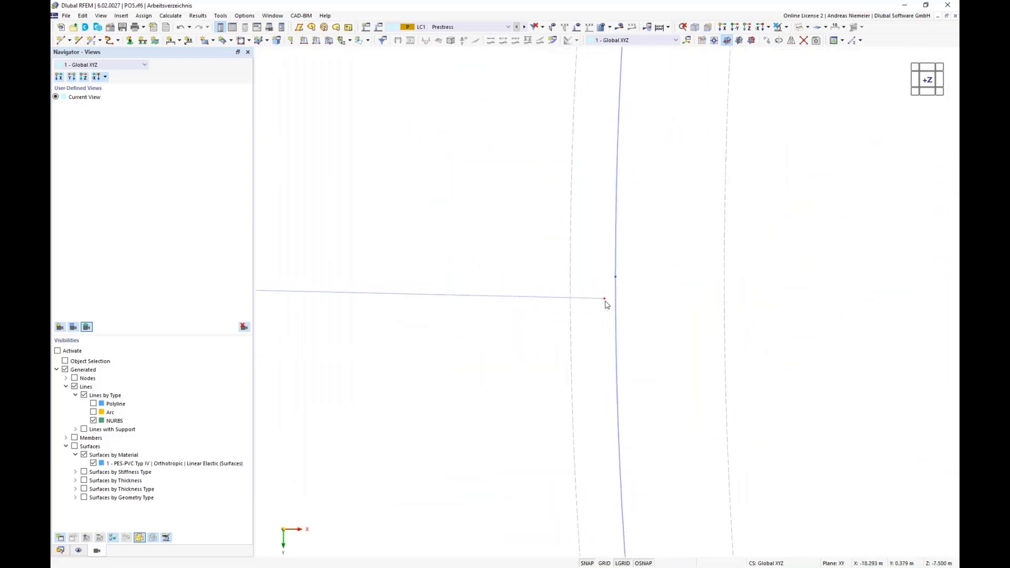
pyautogui.moveTo(617, 279); pyautogui.dragTo(619, 286)
pyautogui.scroll(-8, 586, 312)
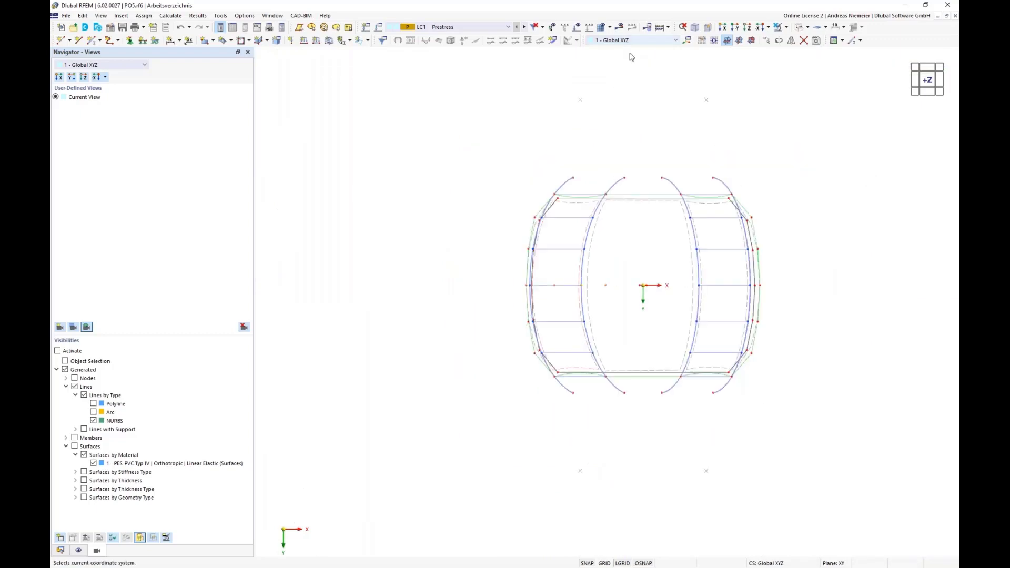
# Step: Inspect the arches and connecting trusses as a solid model in a 3D view, and return to the wireframe display
pyautogui.click(695, 28)
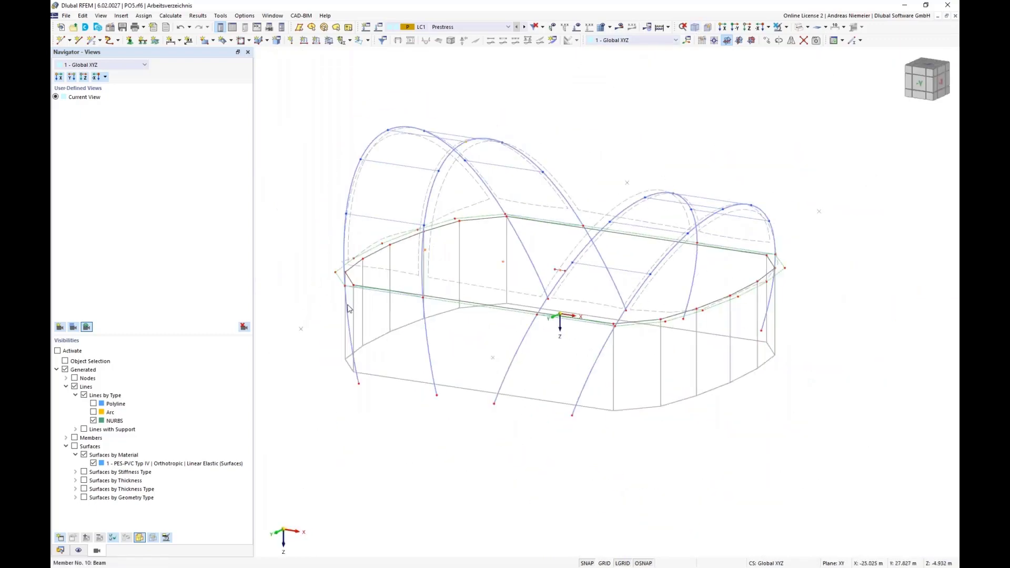
pyautogui.click(808, 28)
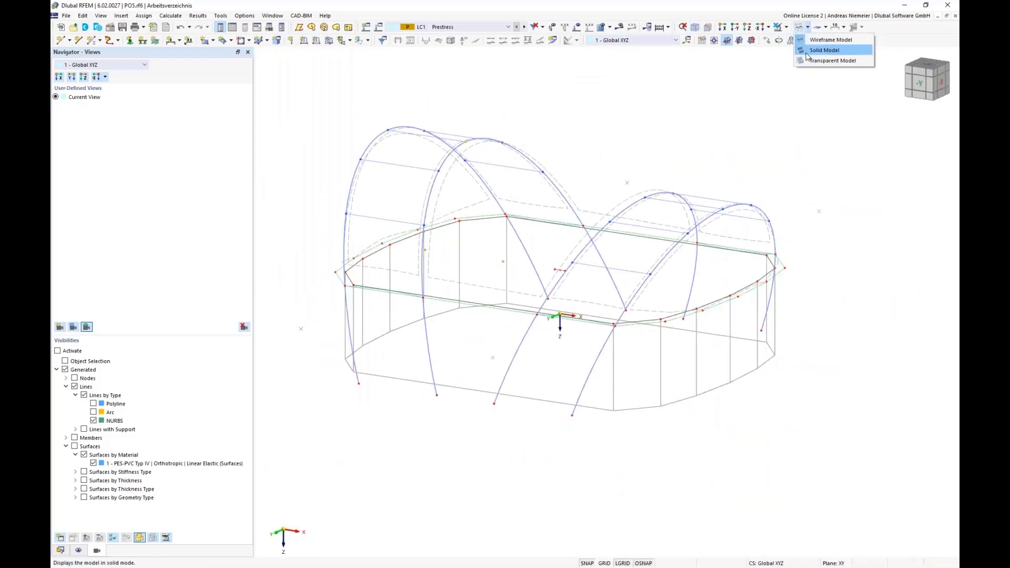
pyautogui.click(833, 46)
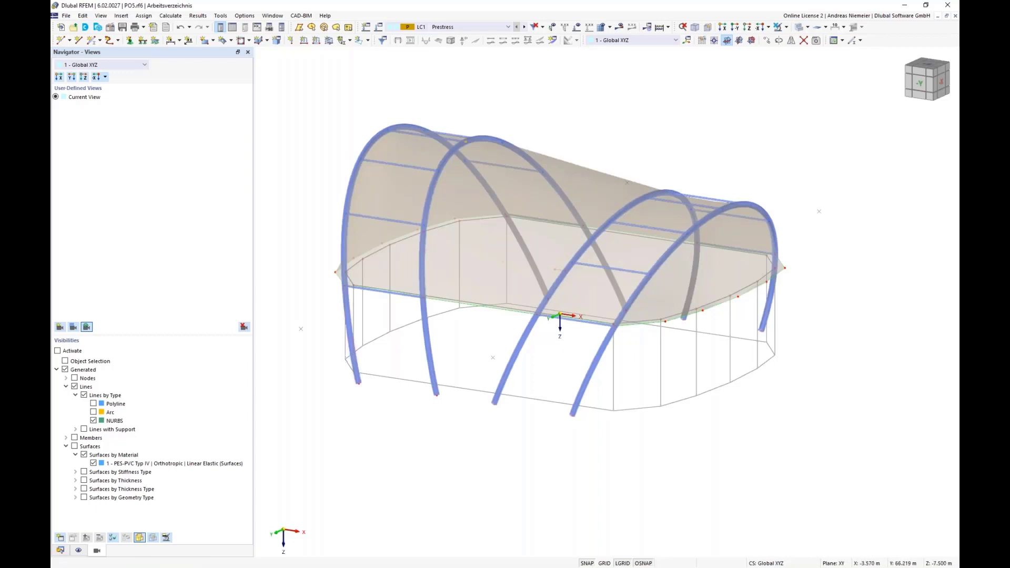
pyautogui.keyDown('ctrl'); pyautogui.moveTo(365, 365); pyautogui.dragTo(395, 375, button='middle'); pyautogui.keyUp('ctrl')
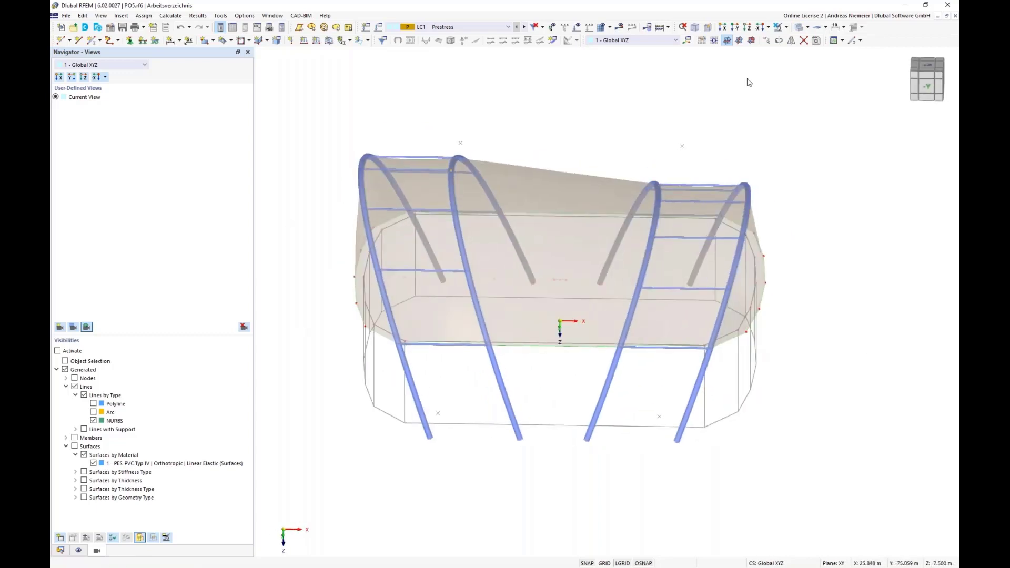
pyautogui.click(814, 31)
pyautogui.click(832, 37)
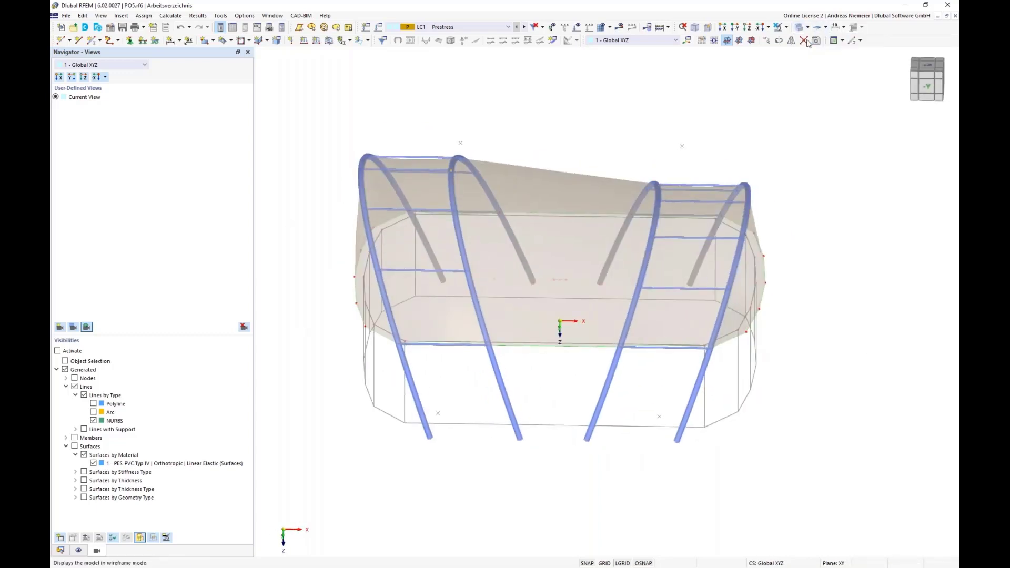
# Step: View the model along the Z axis and define a new single member of the type Tension
pyautogui.click(752, 29)
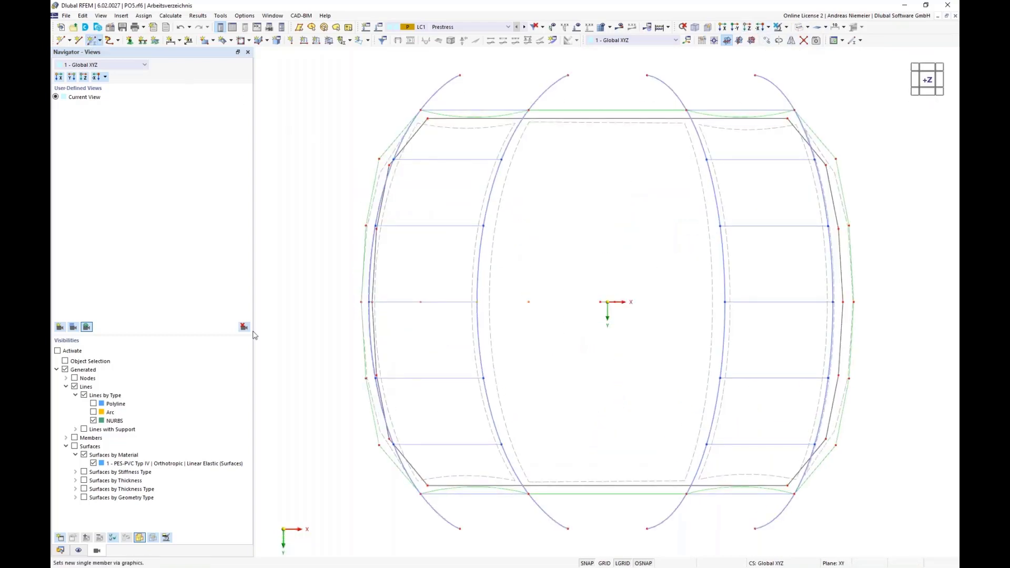
pyautogui.click(259, 158)
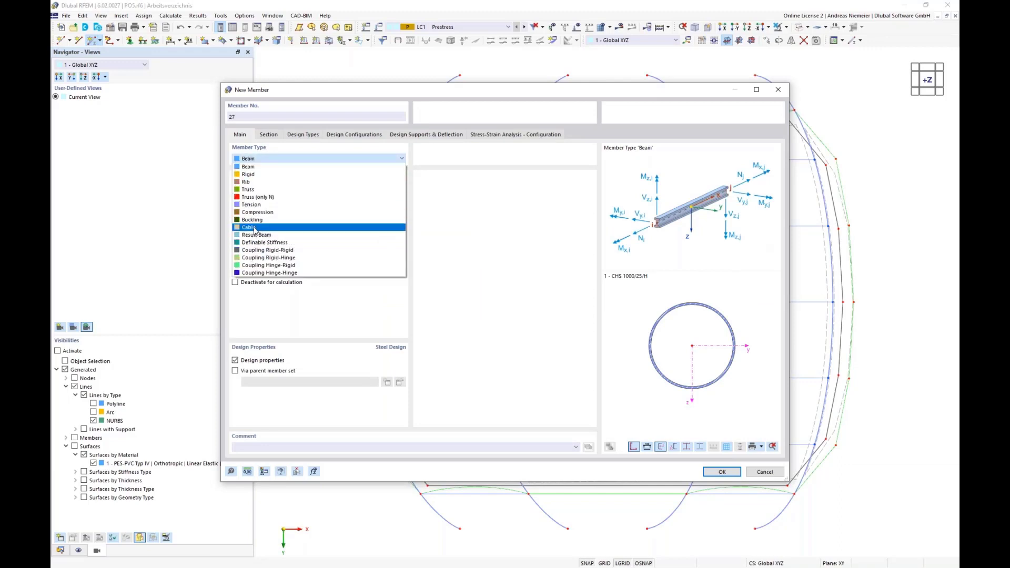
pyautogui.click(257, 205)
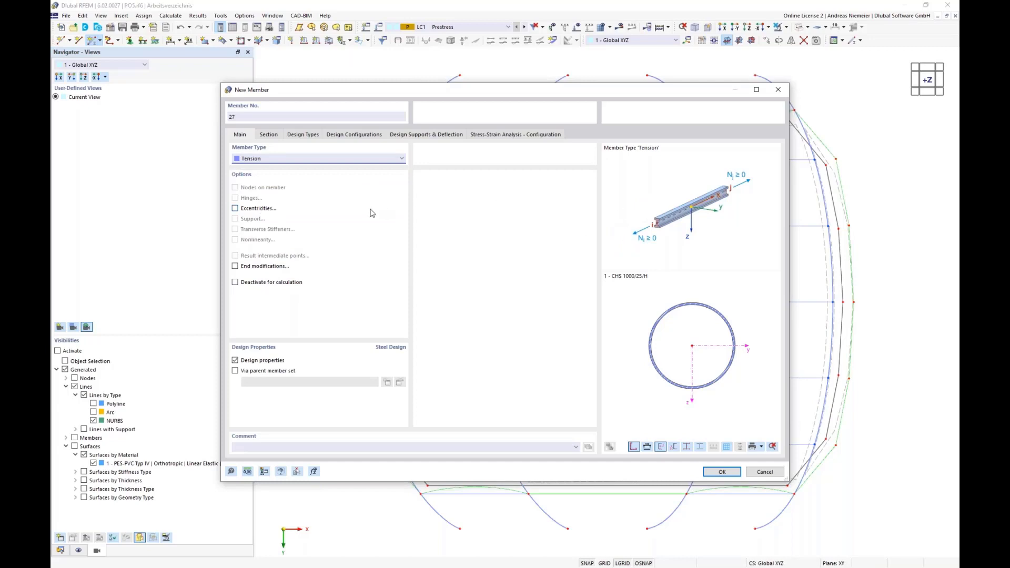
# Step: Assign the round bar section R 28 in S355 from the steel section library to the tension member
pyautogui.click(268, 136)
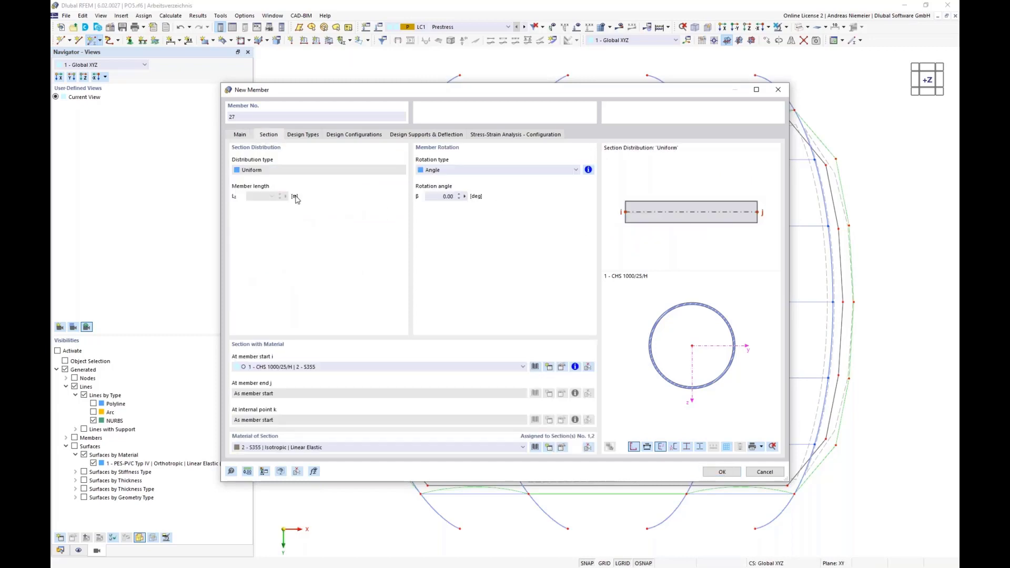
pyautogui.click(535, 367)
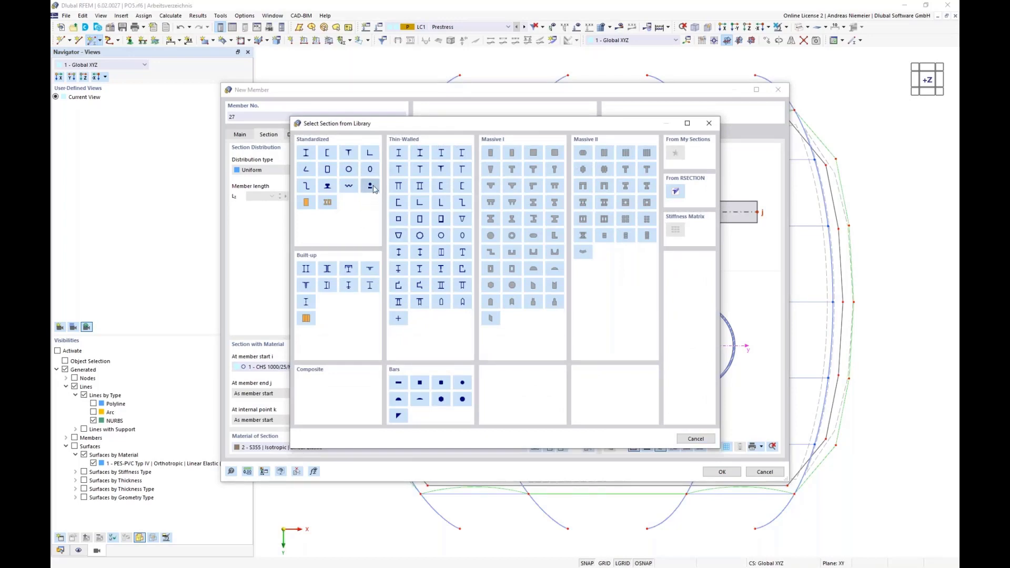
pyautogui.click(371, 186)
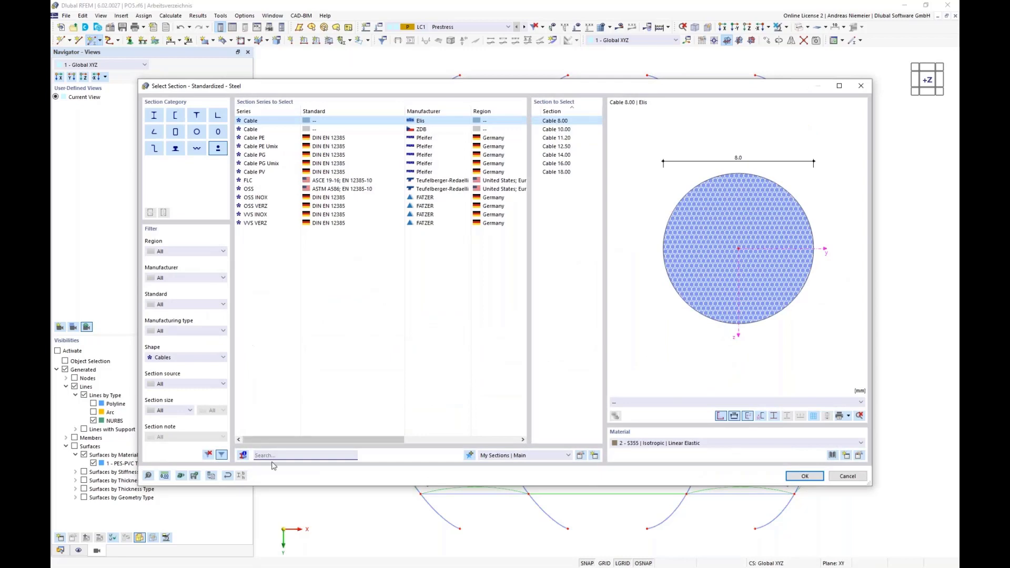
pyautogui.click(172, 359)
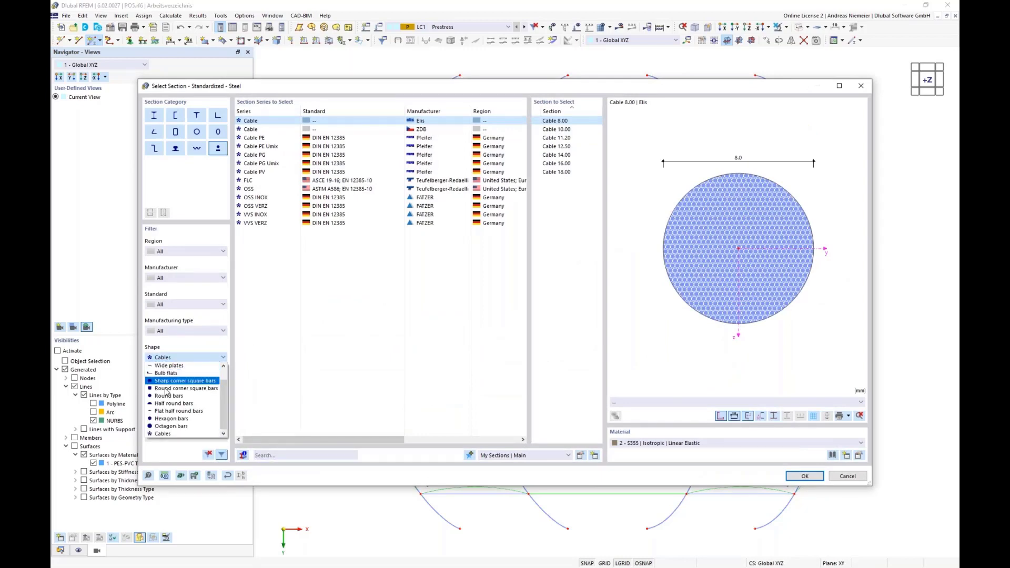
pyautogui.click(175, 367)
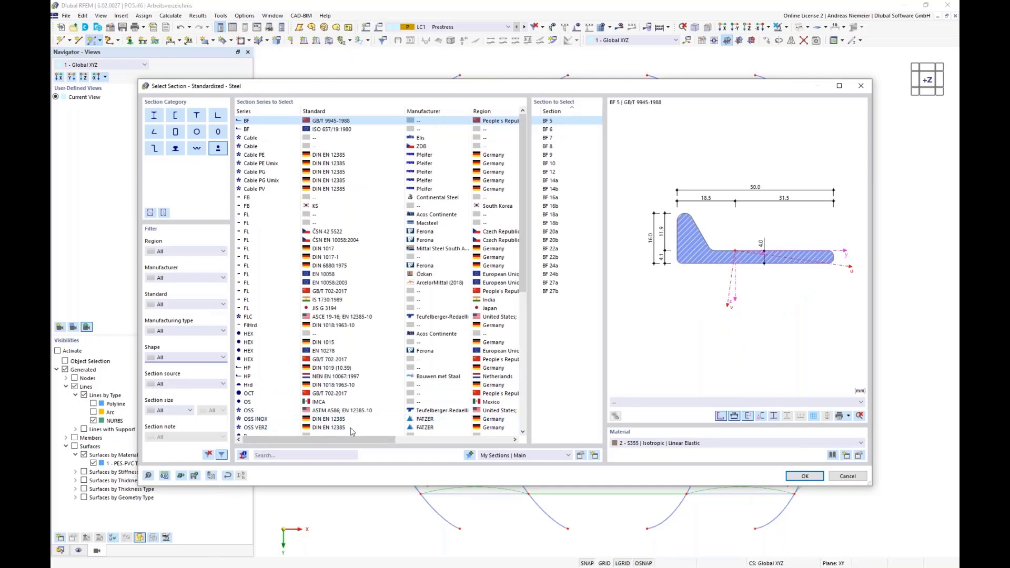
pyautogui.click(289, 455)
pyautogui.write('r')
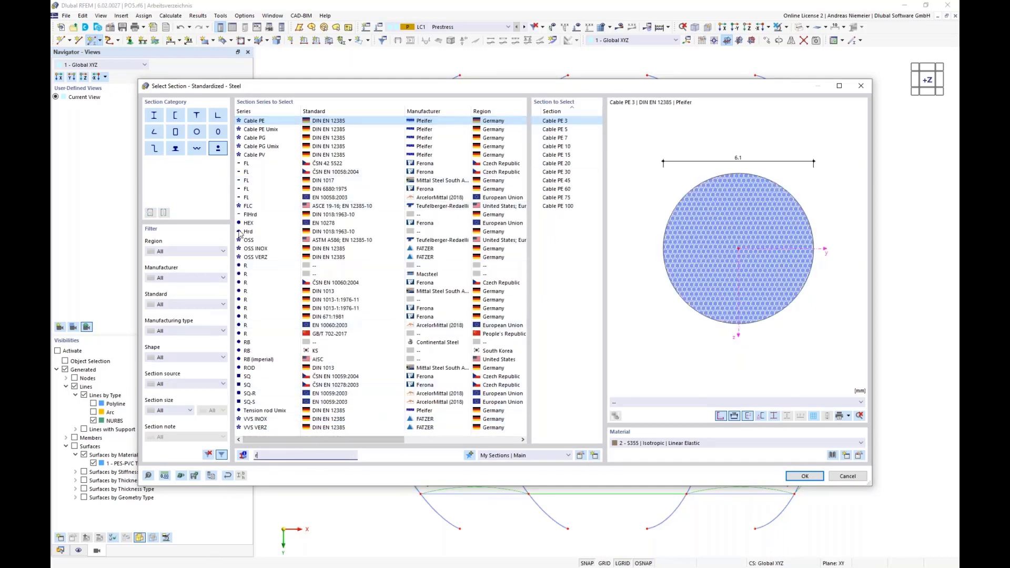
pyautogui.click(247, 265)
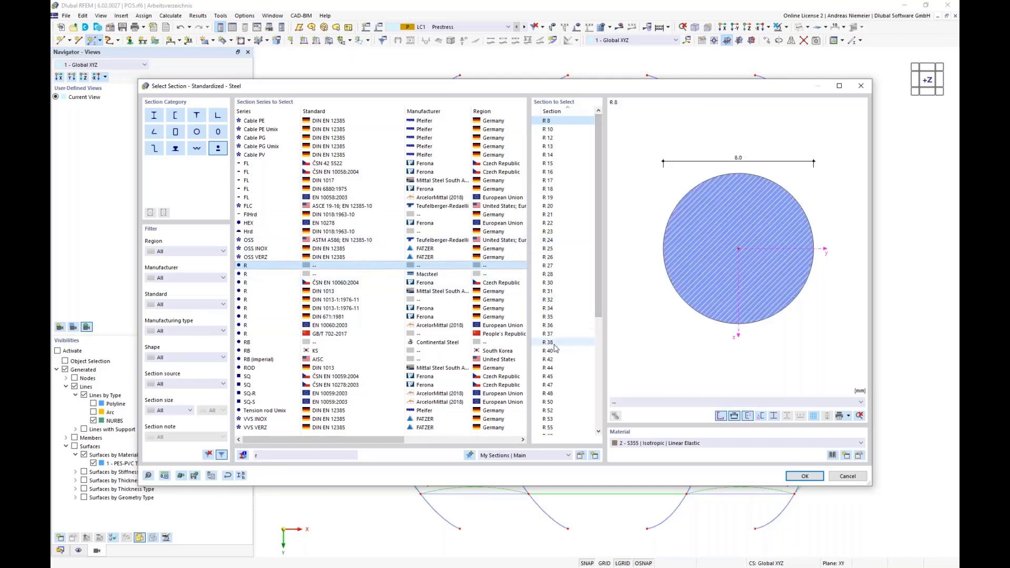
pyautogui.click(550, 274)
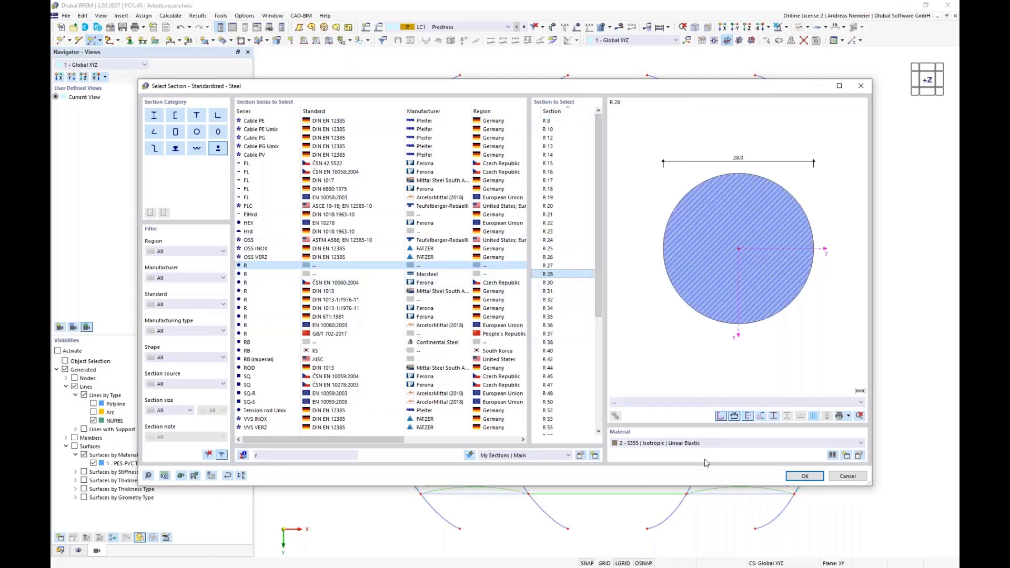
pyautogui.click(805, 476)
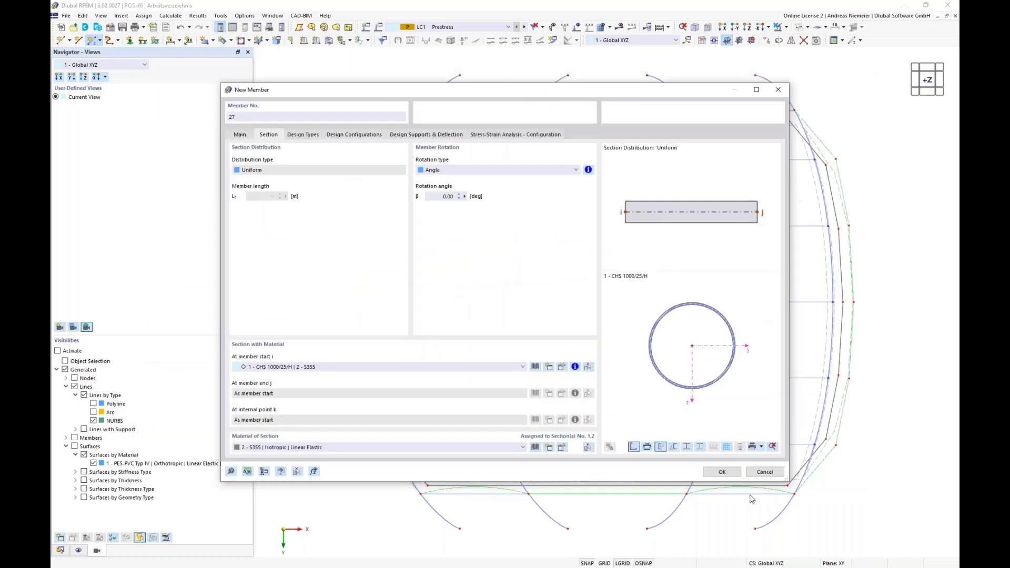
pyautogui.click(722, 472)
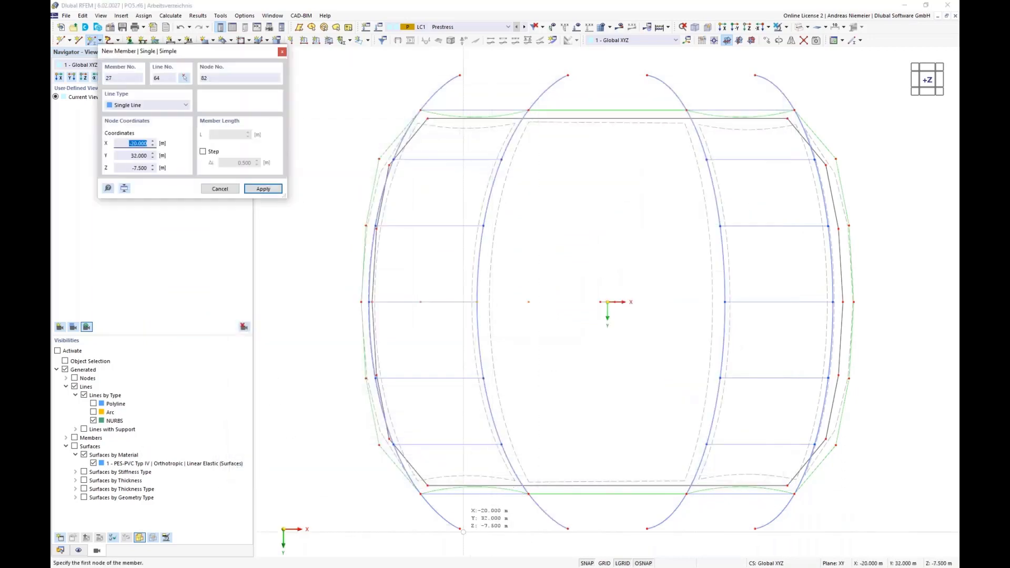
# Step: Add tension diagonals on the positive-Y side from the negative-X outer arch's foot to the inner arch's membrane-edge node, then to the outer arch's next truss node
pyautogui.click(459, 528)
pyautogui.scroll(3, 517, 504)
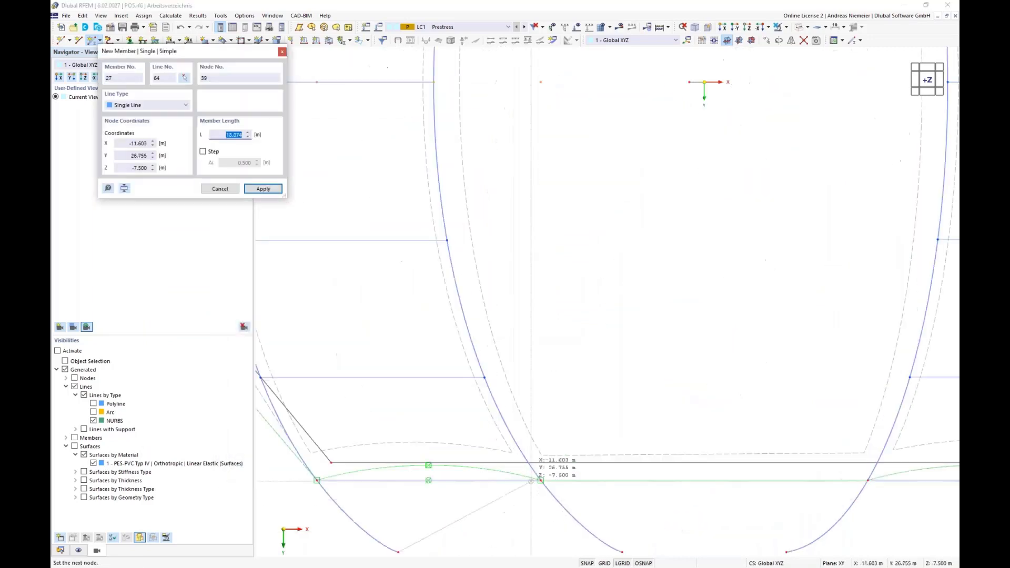
pyautogui.click(541, 480)
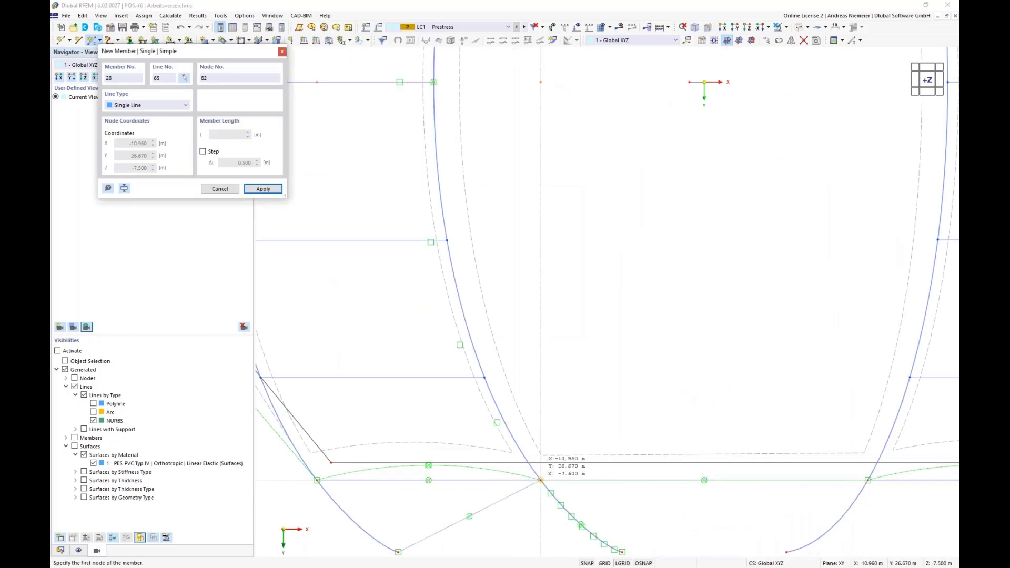
pyautogui.click(541, 481)
pyautogui.scroll(-2, 425, 438)
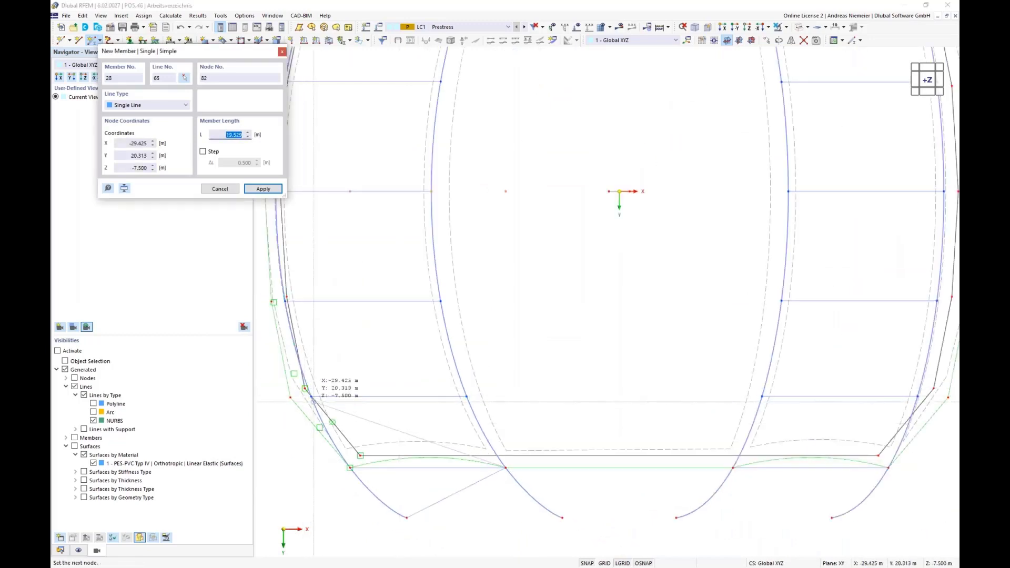
pyautogui.click(311, 395)
# Step: Continue the zigzag tension diagonals between the negative-X arches to the inner arch node beside the crown and on to the outer arch's crown node
pyautogui.click(313, 396)
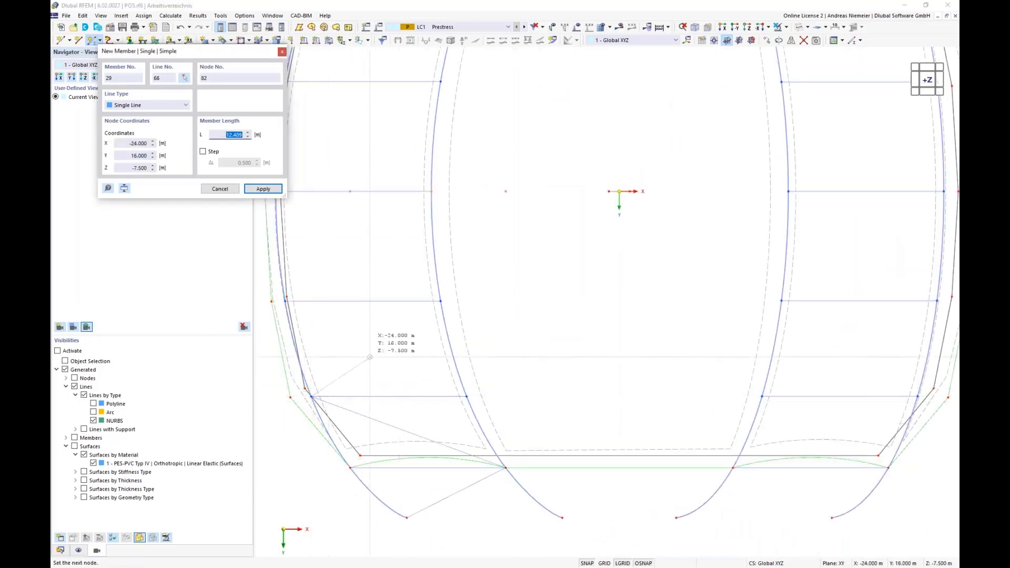
pyautogui.click(440, 301)
pyautogui.scroll(-1, 440, 301)
pyautogui.scroll(3, 298, 200)
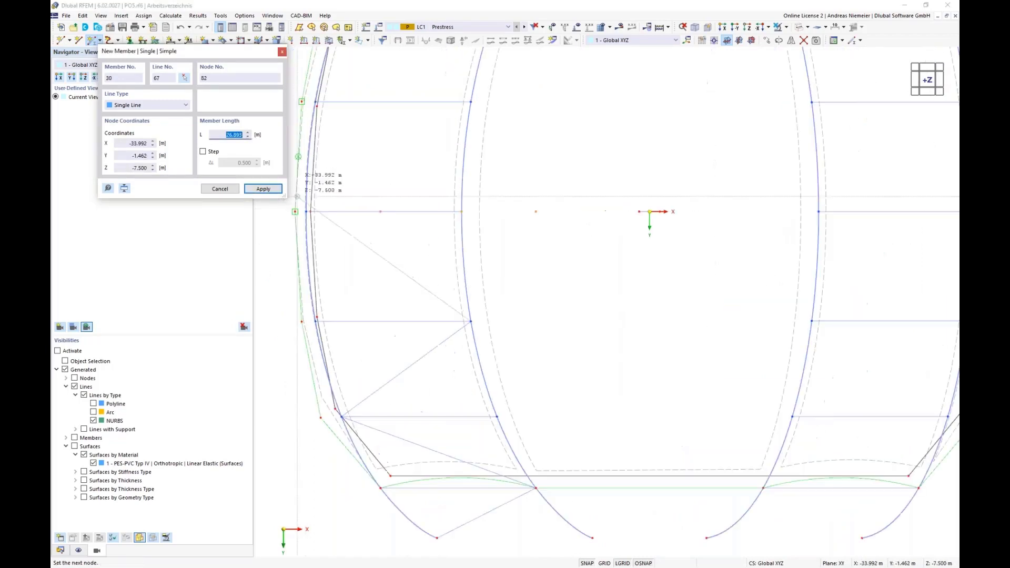
pyautogui.click(304, 209)
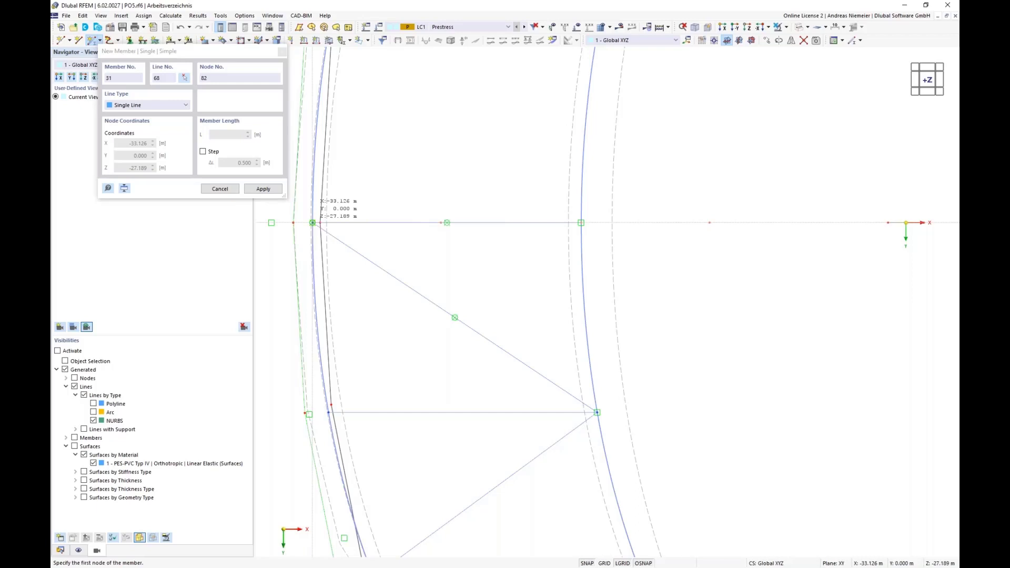
# Step: Add crossing tension diagonals from the negative-X inner arch's crown to the outer arch's adjacent positive-Y node and back to the inner arch's next truss node
pyautogui.click(581, 222)
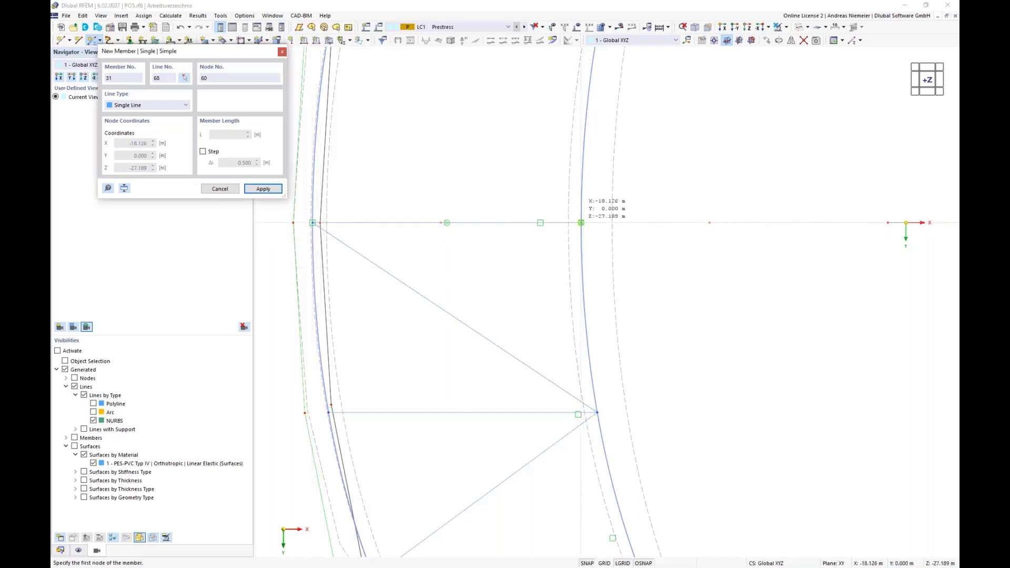
pyautogui.click(328, 412)
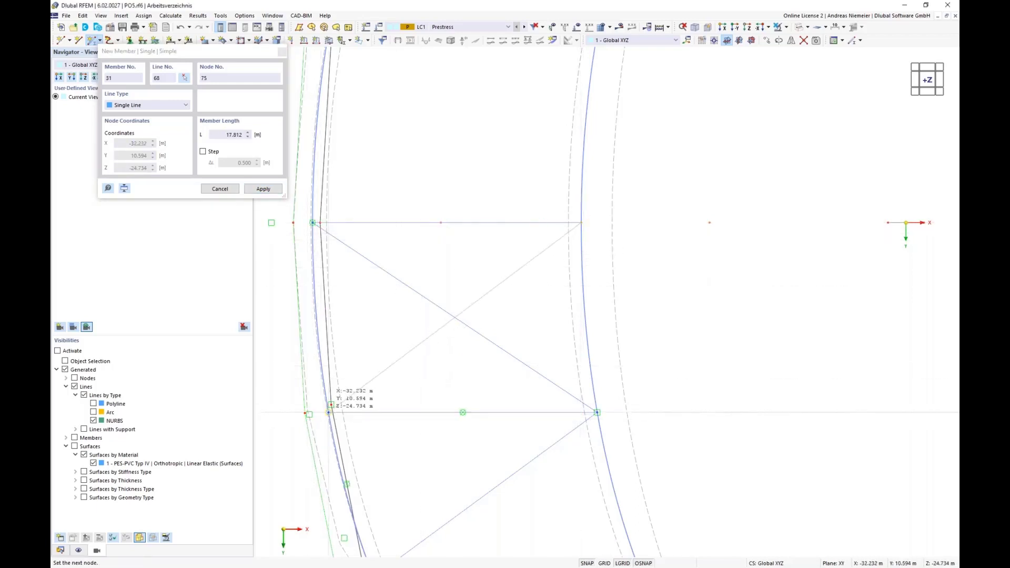
pyautogui.click(329, 412)
pyautogui.scroll(-3, 387, 270)
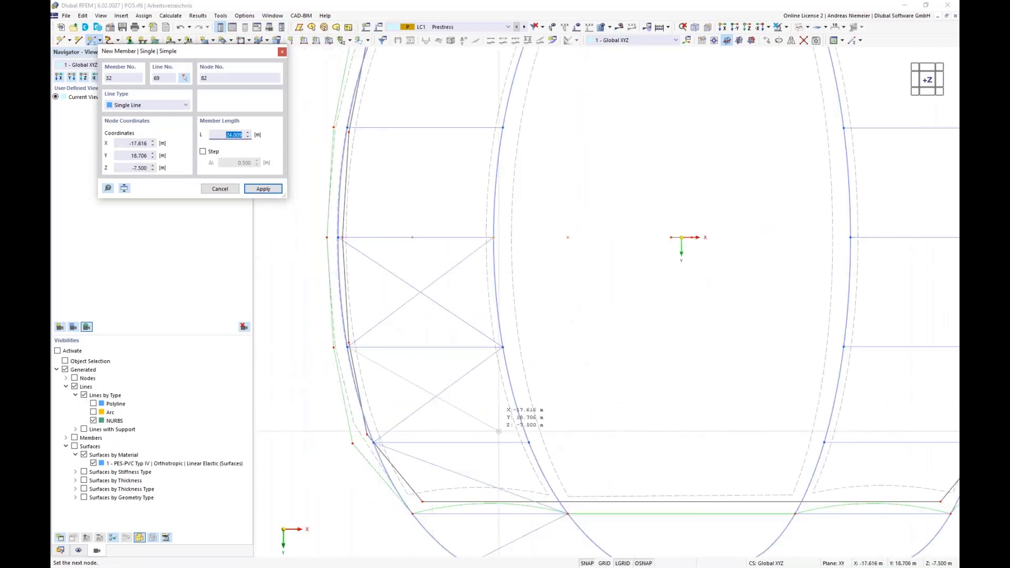
pyautogui.scroll(3, 538, 440)
pyautogui.click(538, 439)
pyautogui.click(538, 439)
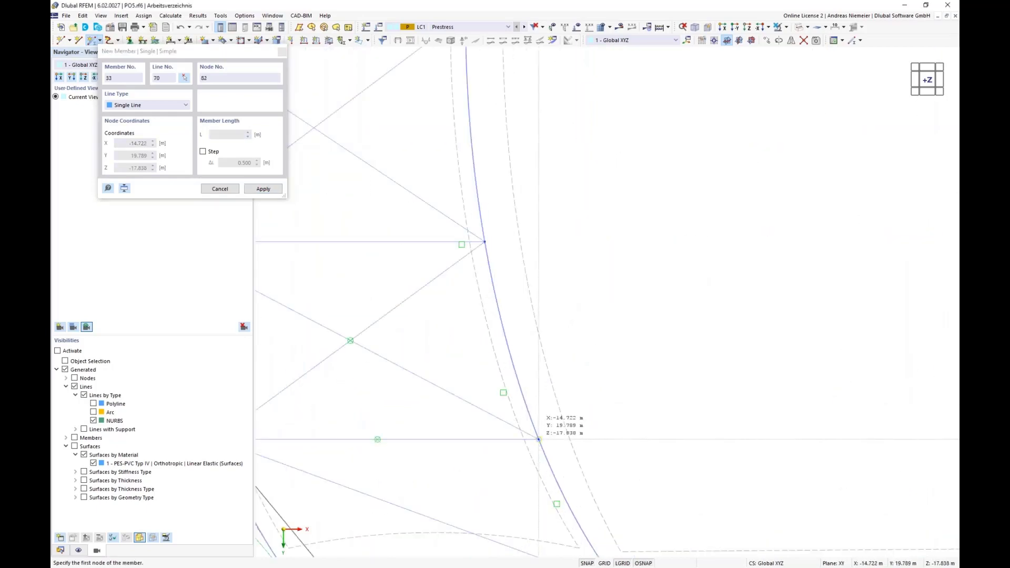
# Step: Complete the negative-X crossing diagonals on the positive-Y side via the outer arch's membrane-edge node down to the inner arch's foot
pyautogui.scroll(-3, 539, 440)
pyautogui.scroll(4, 451, 418)
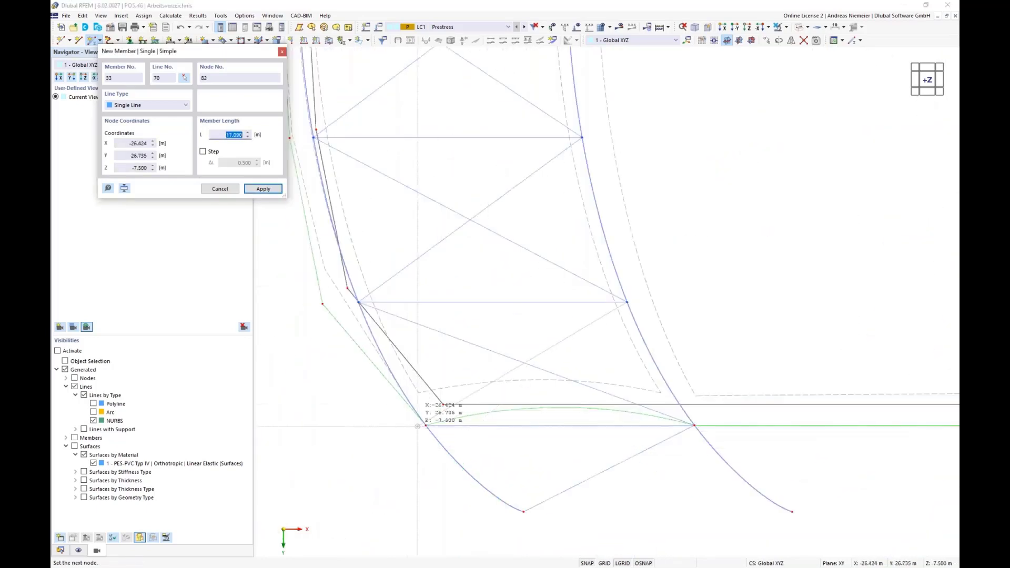
pyautogui.doubleClick(426, 425)
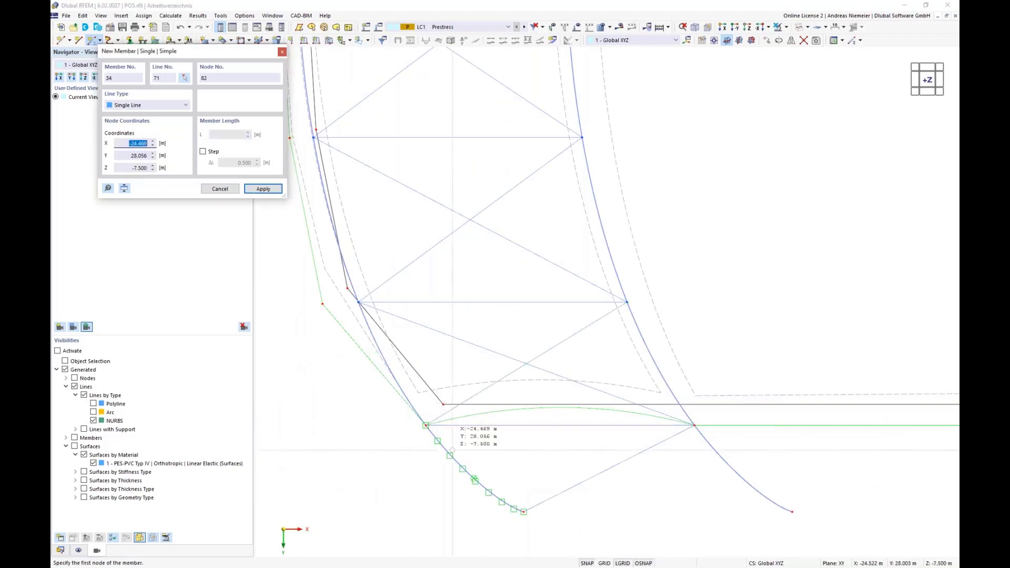
pyautogui.click(695, 425)
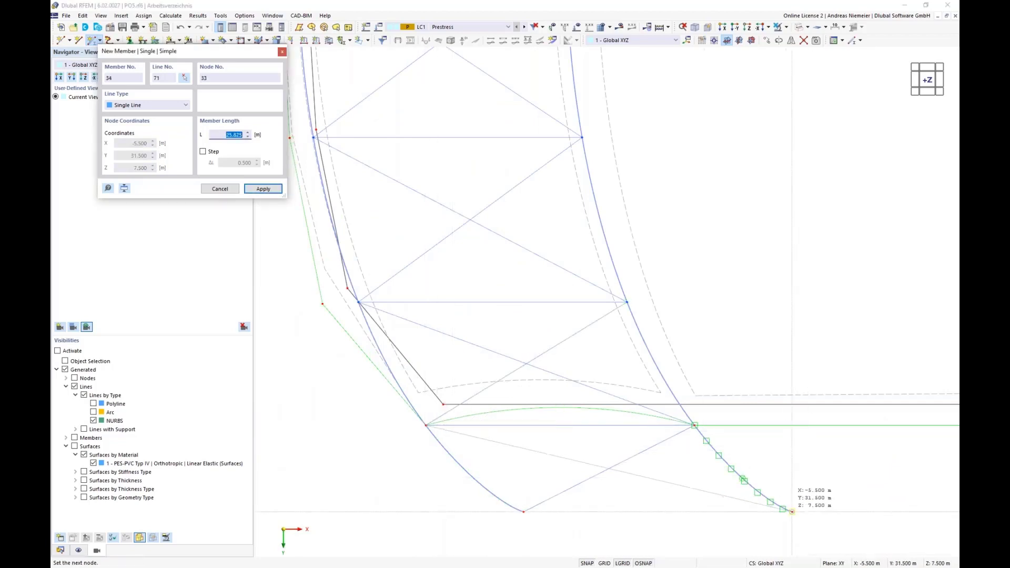
pyautogui.doubleClick(792, 512)
# Step: Add tension diagonals from the positive-X inner arch's positive-Y foot to the outer arch's membrane-edge node and back to the inner arch's next truss node
pyautogui.scroll(-3, 792, 512)
pyautogui.scroll(4, 648, 458)
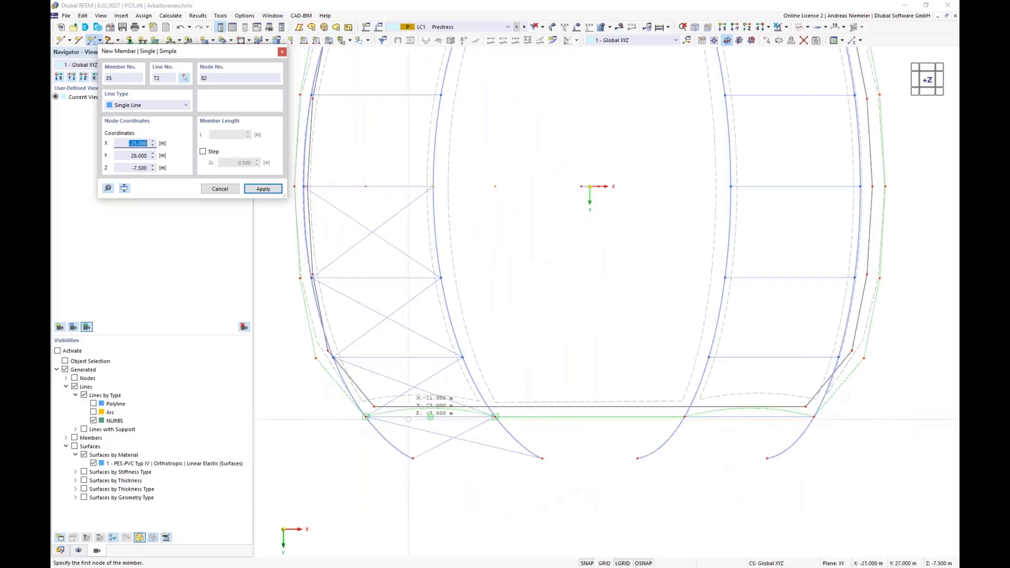
pyautogui.click(627, 461)
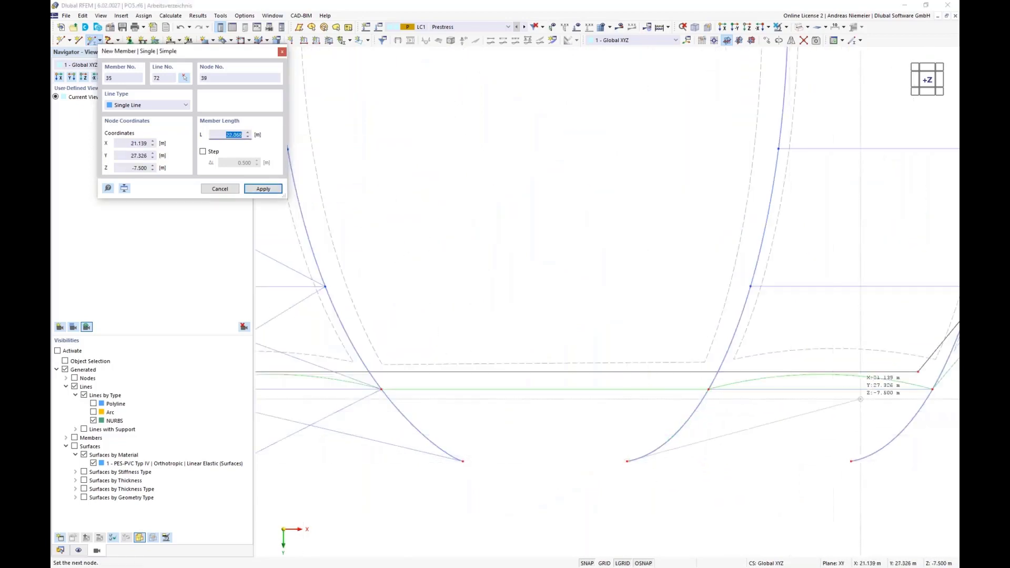
pyautogui.click(933, 389)
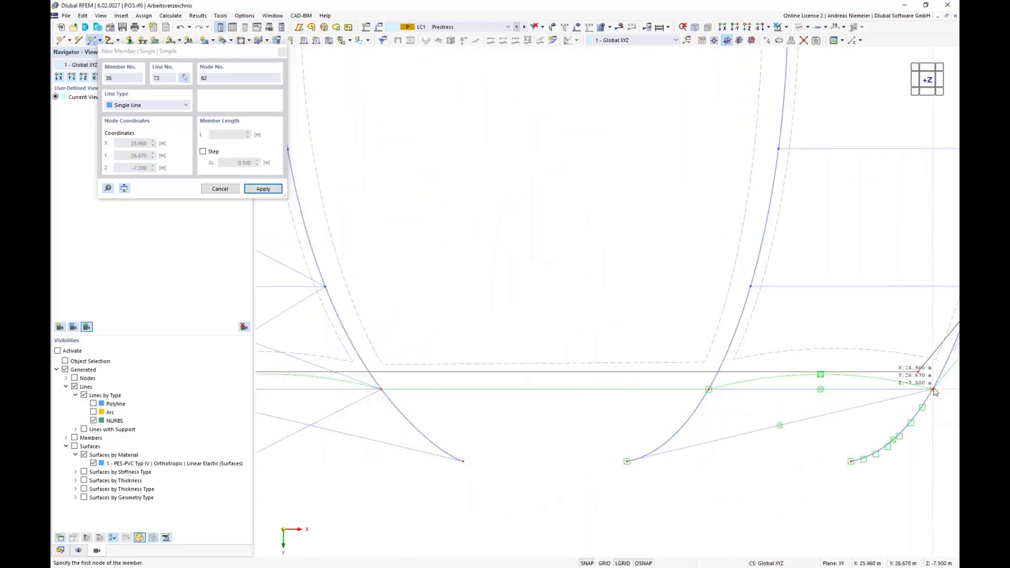
pyautogui.click(751, 286)
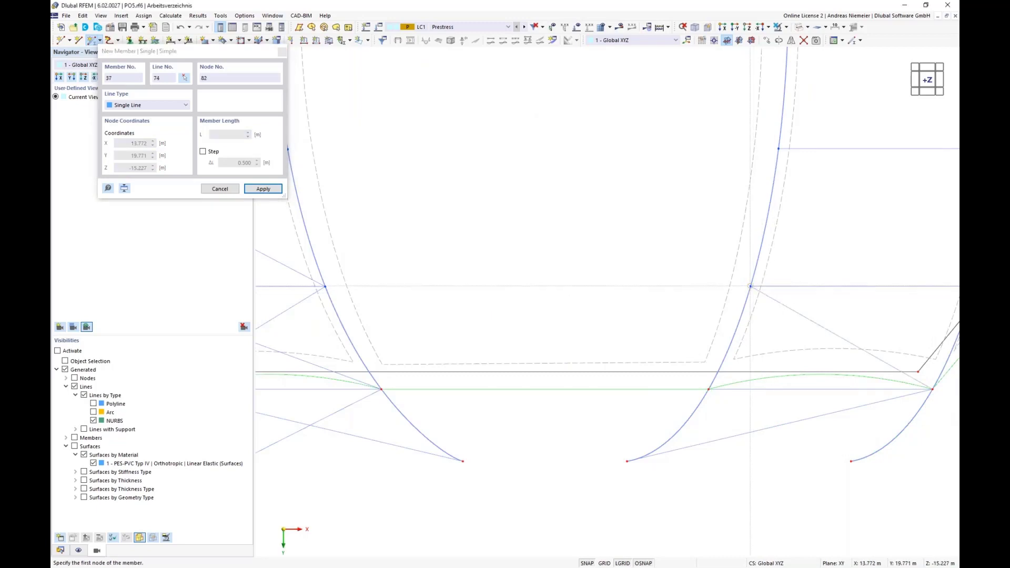
# Step: Continue the zigzag tension diagonals between the positive-X arches to the outer arch node beside the crown and on to the inner arch's crown node
pyautogui.scroll(-3, 579, 305)
pyautogui.scroll(3, 818, 217)
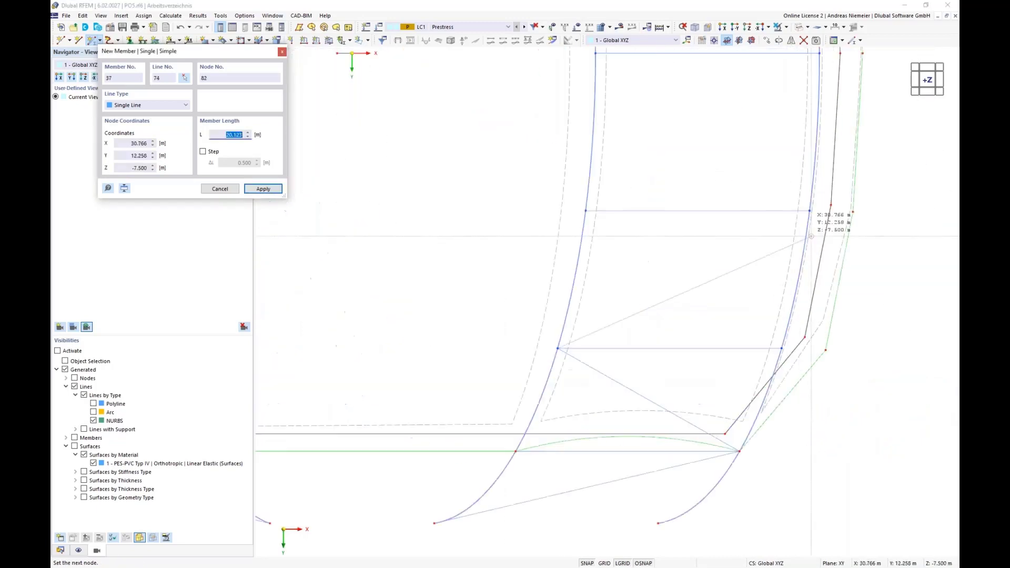
pyautogui.click(810, 210)
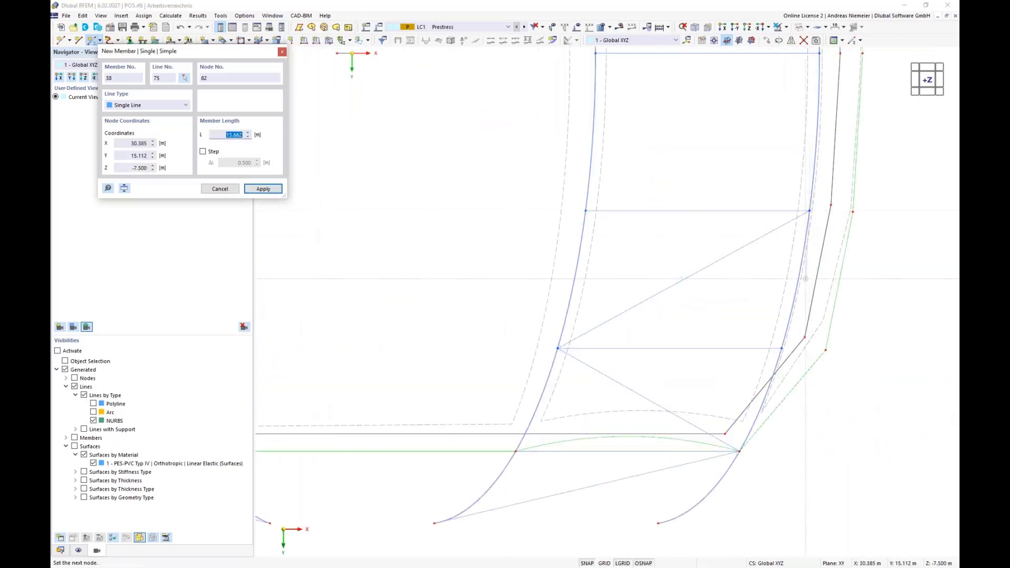
pyautogui.scroll(-3, 678, 164)
pyautogui.doubleClick(677, 165)
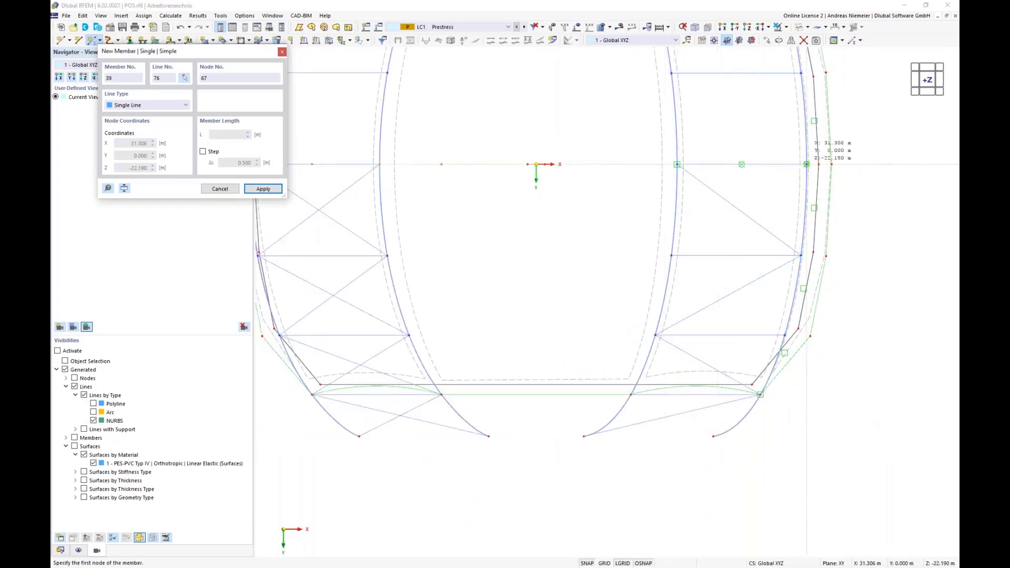
# Step: Add crossing tension diagonals from the positive-X outer arch's crown to the inner arch's adjacent positive-Y node and on to the outer arch's next truss node
pyautogui.click(677, 164)
pyautogui.doubleClick(666, 259)
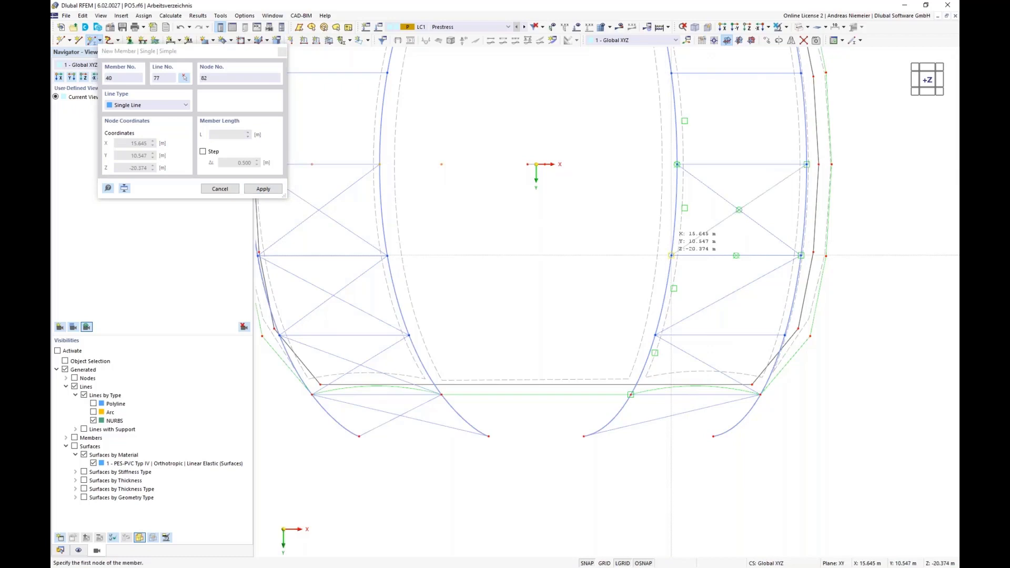
pyautogui.click(821, 337)
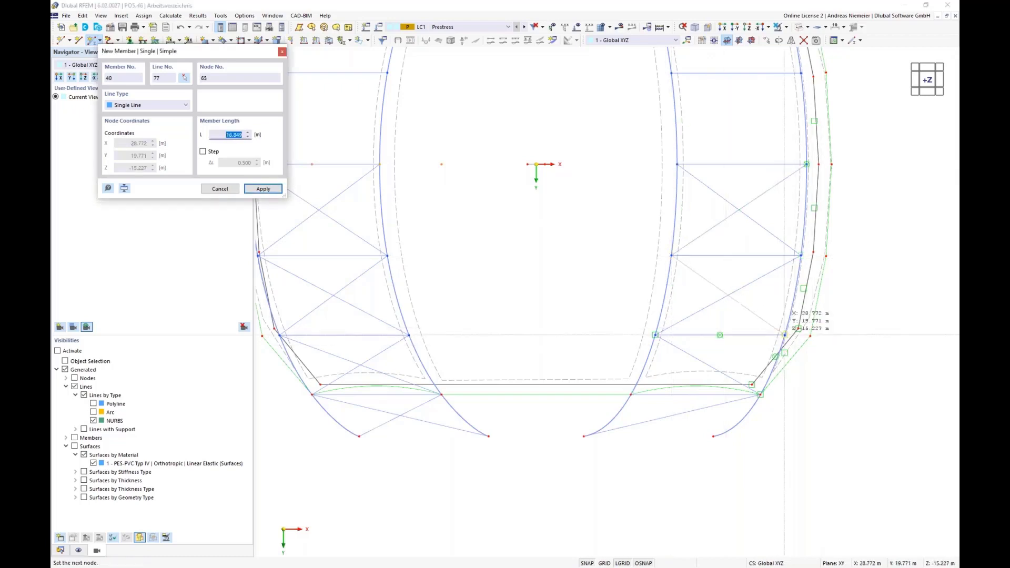
pyautogui.doubleClick(784, 336)
# Step: Complete the positive-X crossing diagonals from that outer truss node via the inner arch's membrane-edge node down to the outer arch's positive-Y foot
pyautogui.click(785, 335)
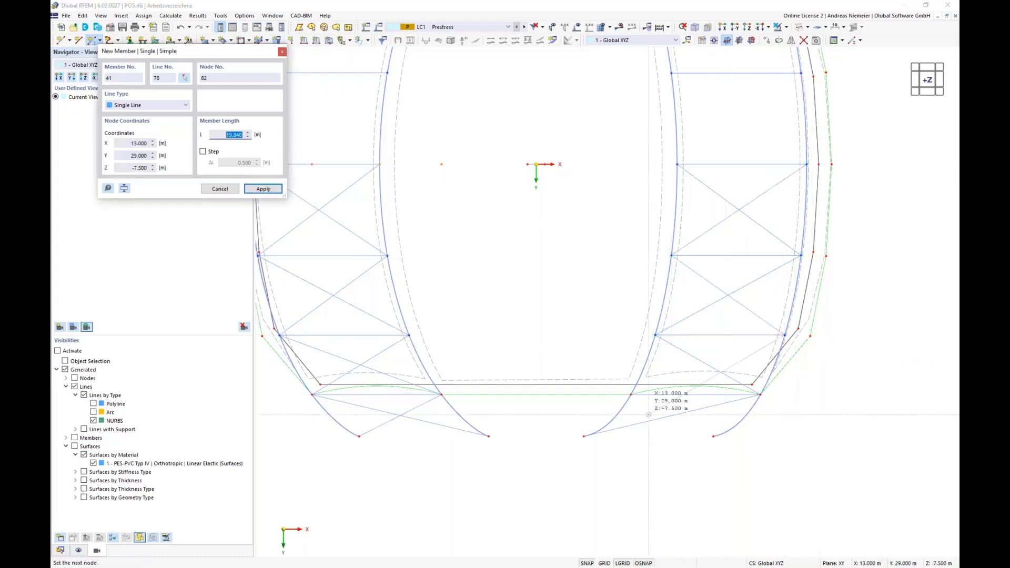
pyautogui.doubleClick(631, 394)
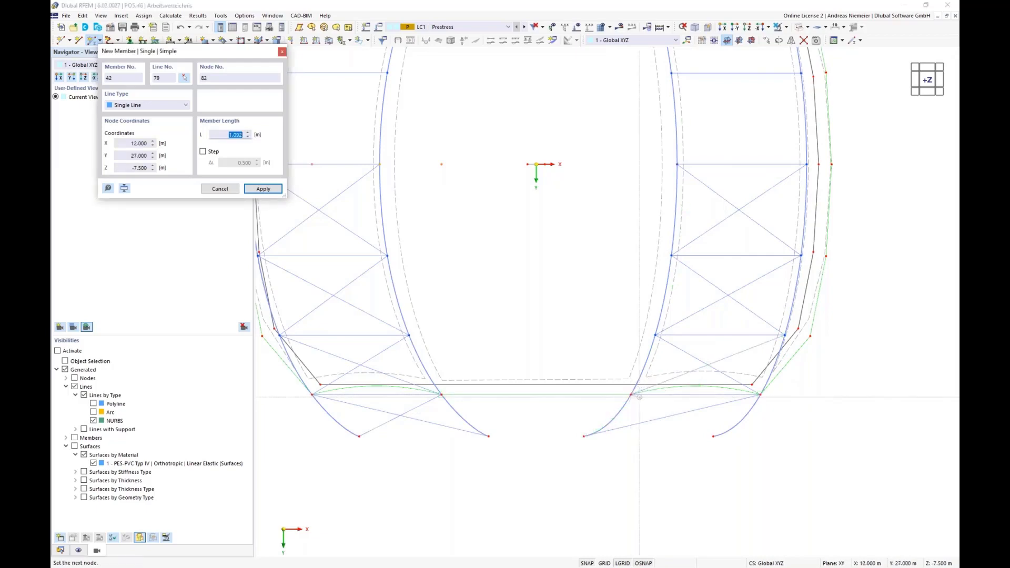
pyautogui.click(760, 394)
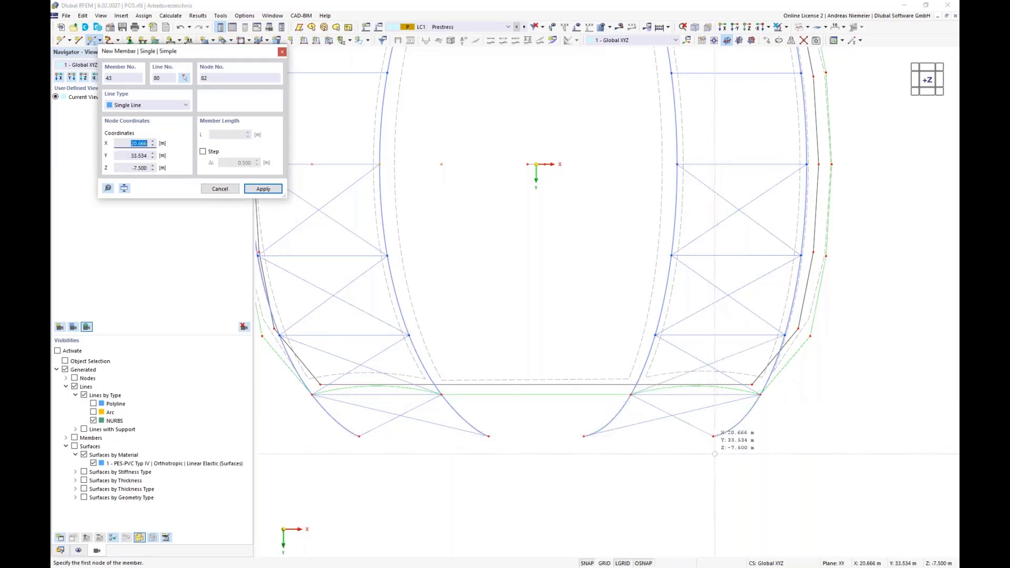
pyautogui.press('Escape')
# Step: Select all R 28 tension diagonals by their section and mirror copies of them to the negative-Y side of the arches
pyautogui.scroll(-2, 625, 453)
pyautogui.keyDown('ctrl'); pyautogui.moveTo(643, 481); pyautogui.dragTo(451, 358, button='middle'); pyautogui.keyUp('ctrl')
pyautogui.scroll(1, 450, 358)
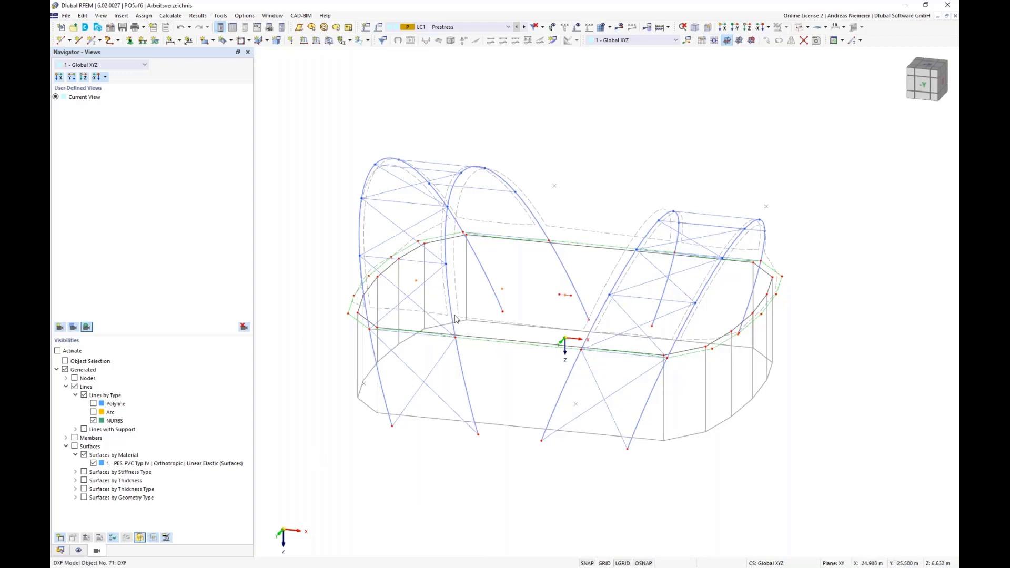
pyautogui.click(232, 27)
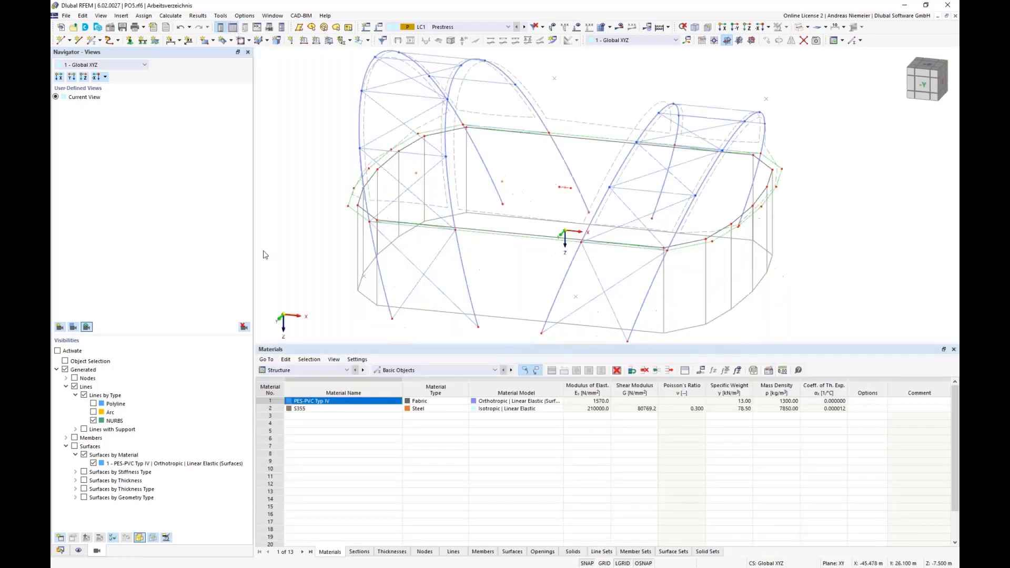
pyautogui.click(360, 553)
pyautogui.click(327, 469)
pyautogui.click(307, 417)
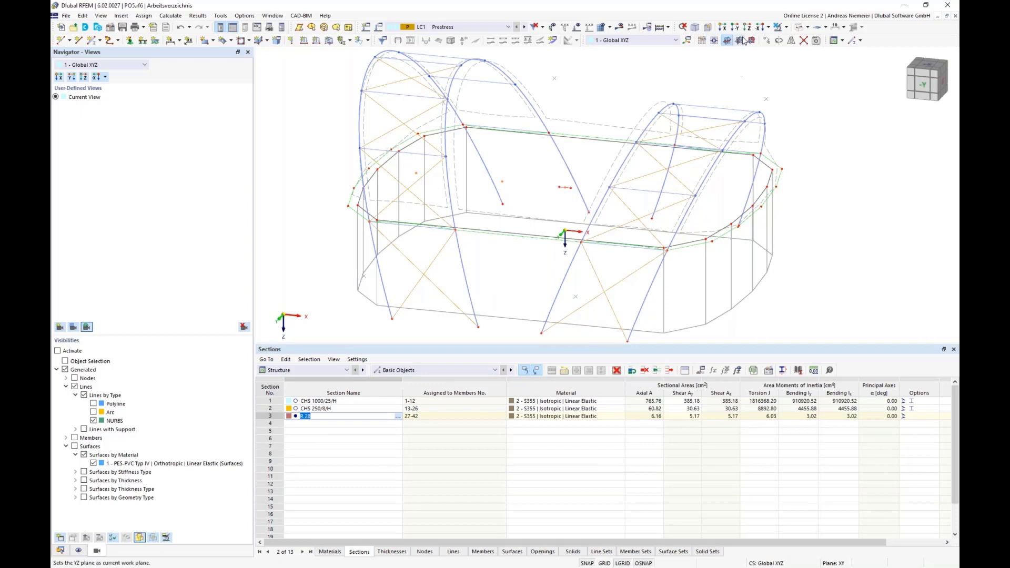
pyautogui.click(791, 41)
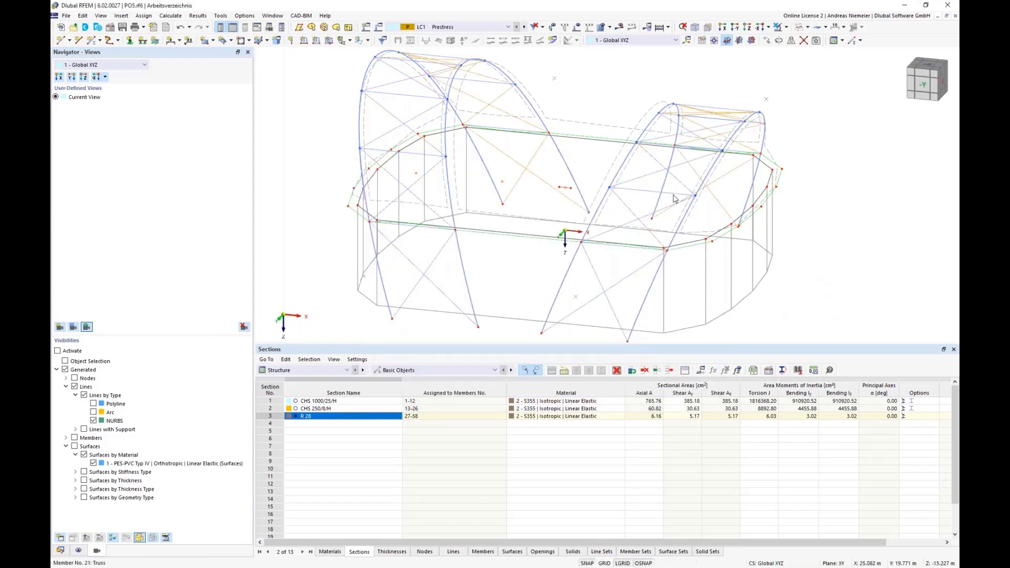
pyautogui.click(233, 27)
# Step: Assign the hinged nodal support to all arch foot nodes at ground level
pyautogui.keyDown('ctrl'); pyautogui.moveTo(312, 209); pyautogui.dragTo(450, 140, button='middle'); pyautogui.keyUp('ctrl')
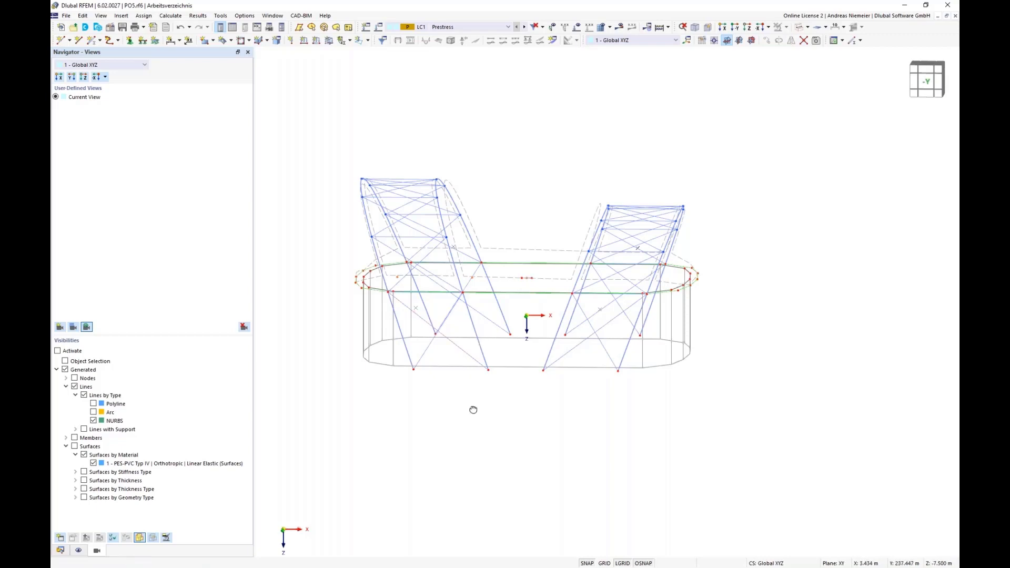
pyautogui.keyDown('ctrl'); pyautogui.moveTo(473, 410); pyautogui.dragTo(473, 401, button='middle'); pyautogui.keyUp('ctrl')
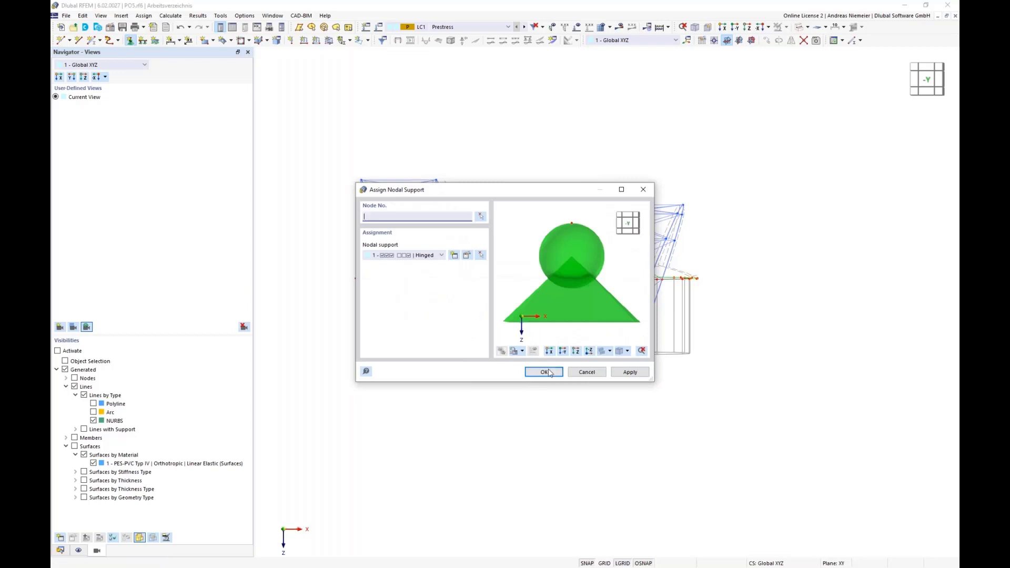
pyautogui.click(544, 372)
pyautogui.scroll(5, 417, 348)
pyautogui.moveTo(417, 341); pyautogui.dragTo(831, 388)
pyautogui.press('Escape')
pyautogui.scroll(-2, 676, 403)
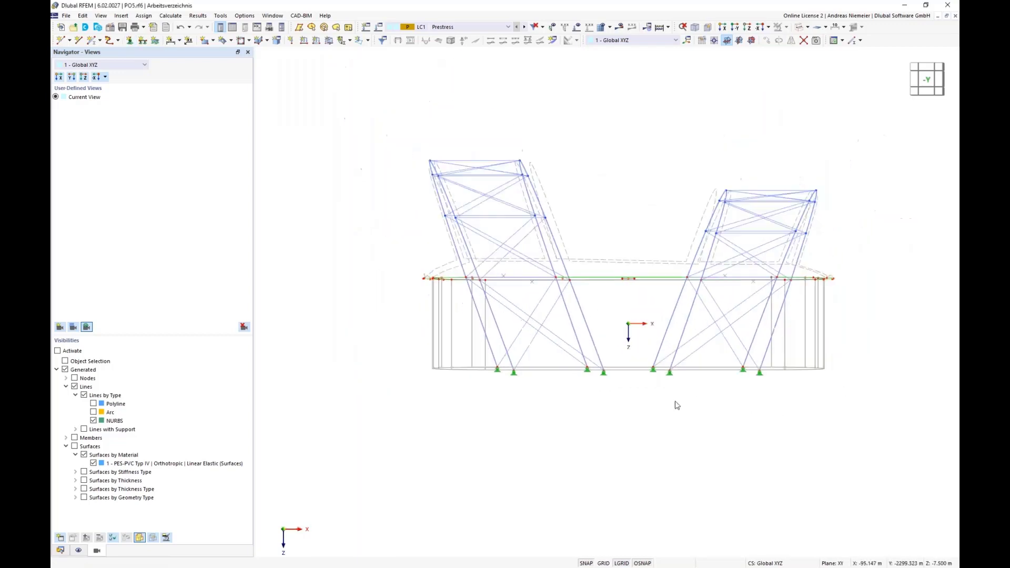
# Step: Calculate load case LC1 Prestress with the completed arch structure and display its results
pyautogui.keyDown('ctrl'); pyautogui.moveTo(693, 400); pyautogui.dragTo(669, 441, button='middle'); pyautogui.keyUp('ctrl')
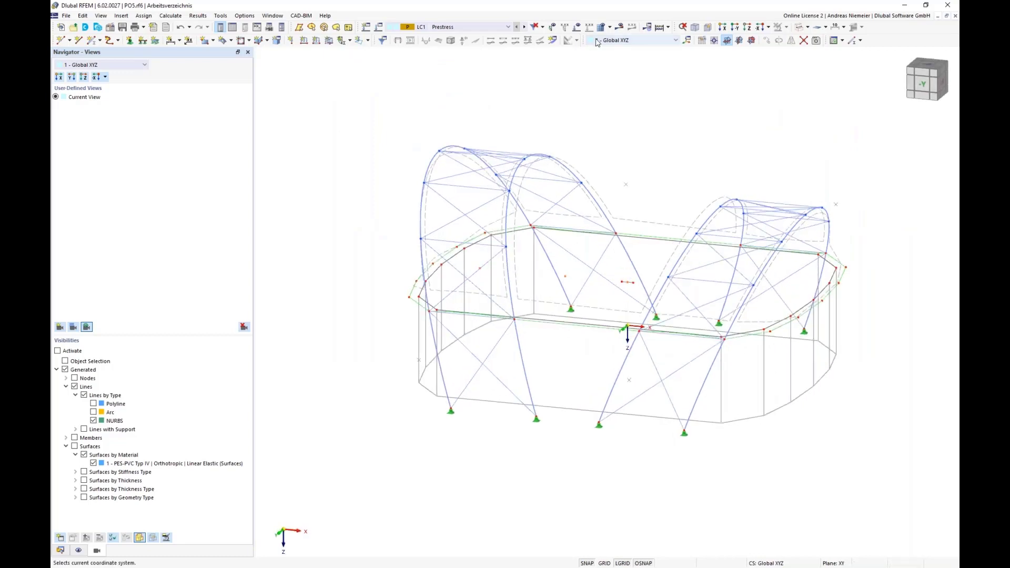
pyautogui.click(620, 26)
pyautogui.click(545, 330)
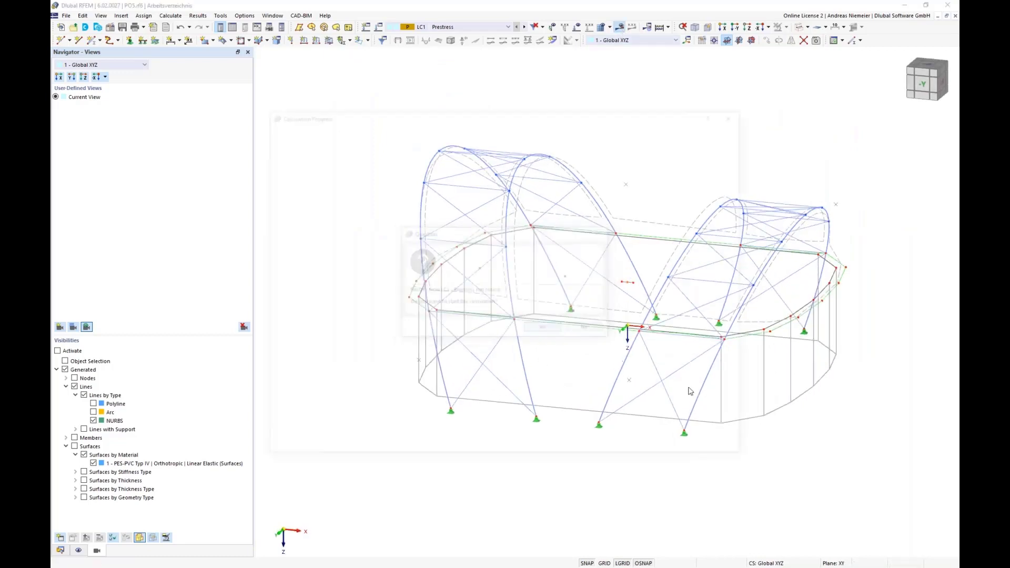
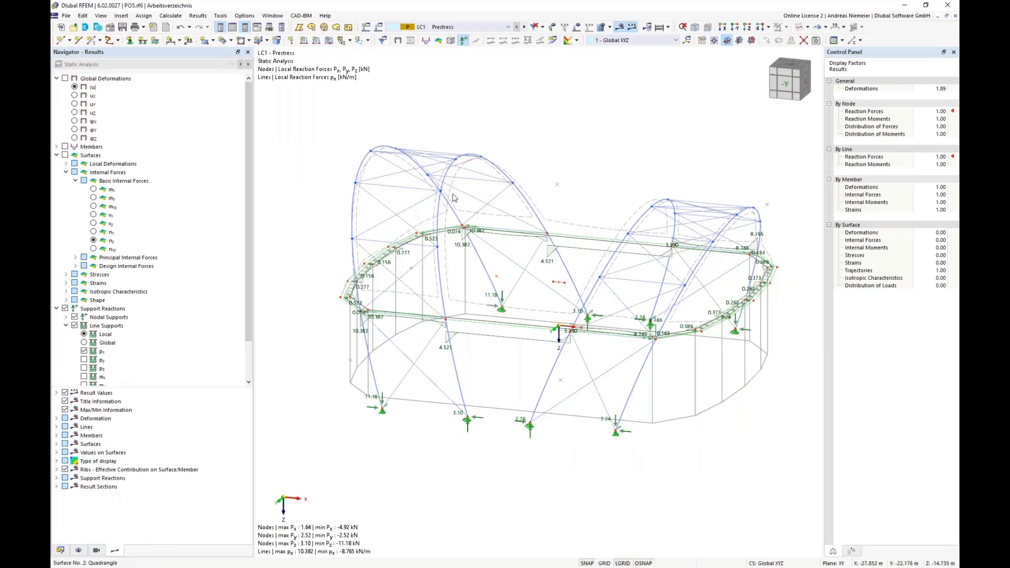
pyautogui.moveTo(498, 490); pyautogui.dragTo(509, 471, button='middle')
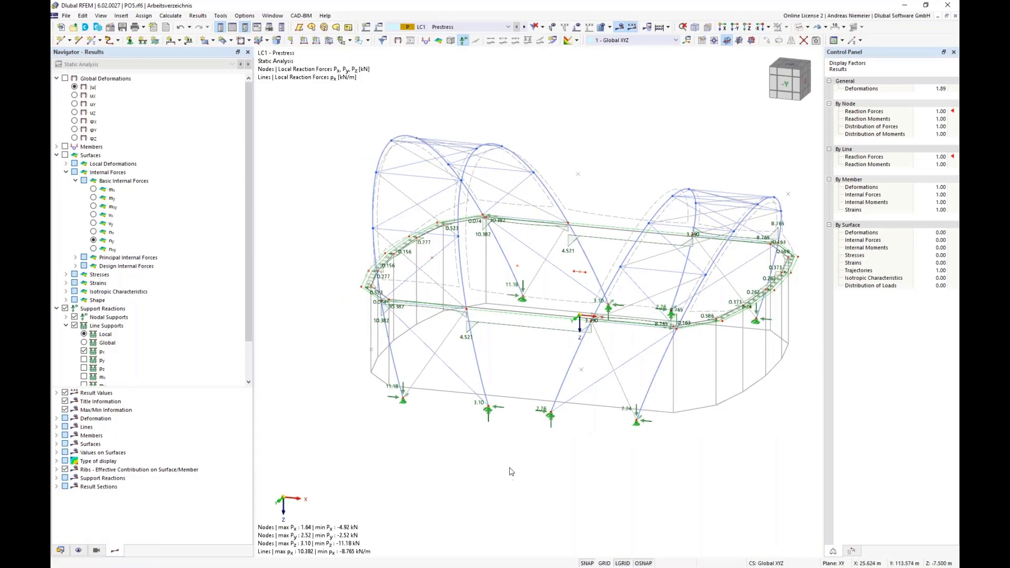
pyautogui.scroll(-1, 509, 470)
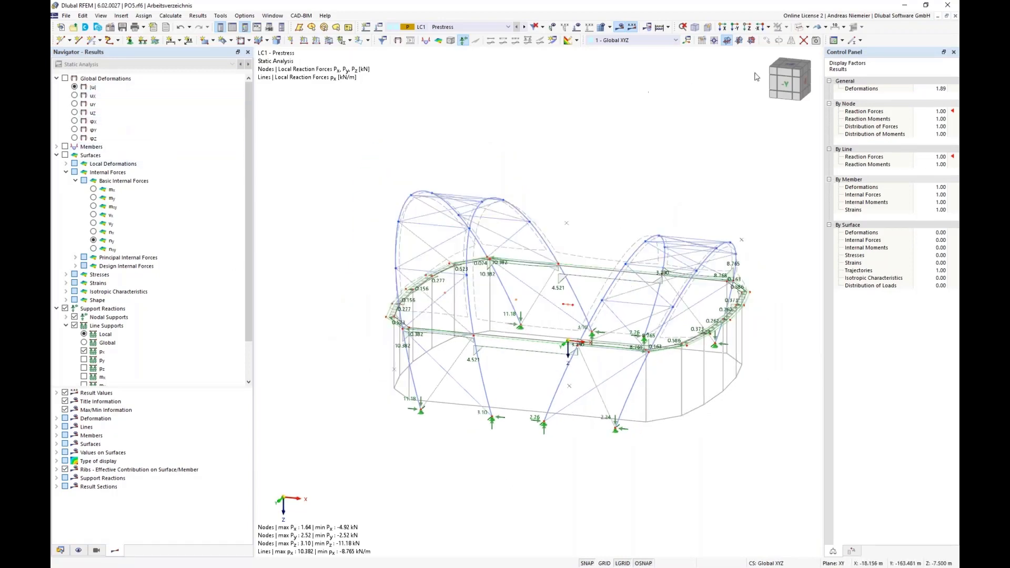
# Step: Display the model in solid mode and view the form-found membrane between the arches from the side
pyautogui.click(809, 27)
pyautogui.click(804, 50)
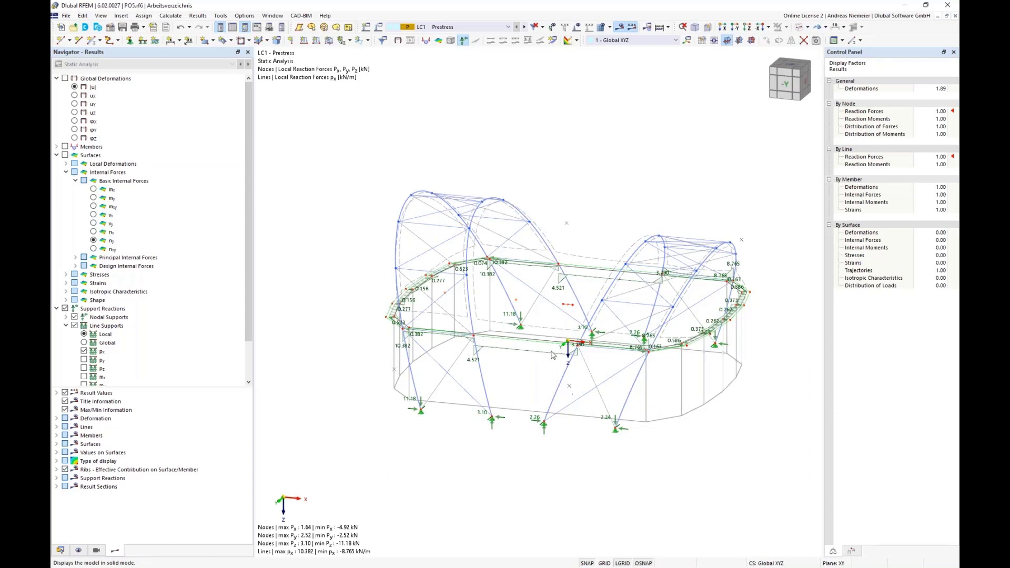
pyautogui.moveTo(516, 442); pyautogui.dragTo(523, 411, button='middle')
pyautogui.scroll(3, 490, 248)
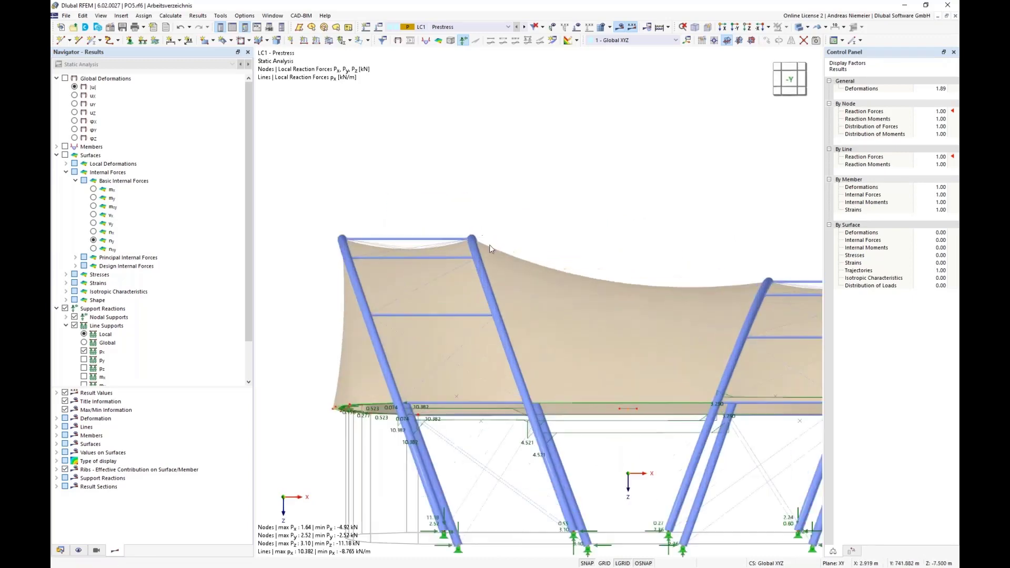
pyautogui.scroll(-1, 476, 245)
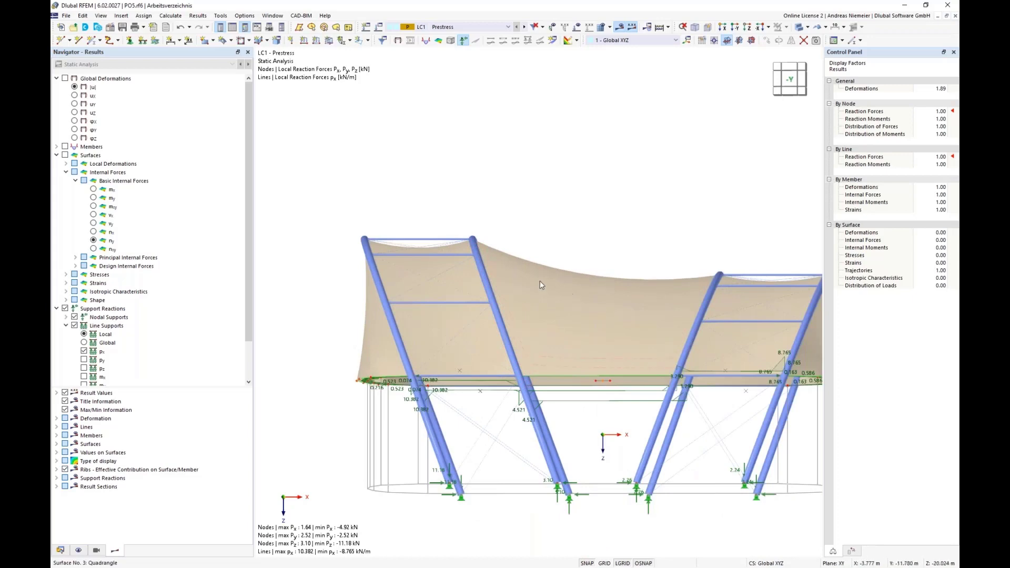
# Step: Check the membrane's axial forces n-y, then examine the members' axial forces N along the arches, diagonals and supports
pyautogui.click(65, 155)
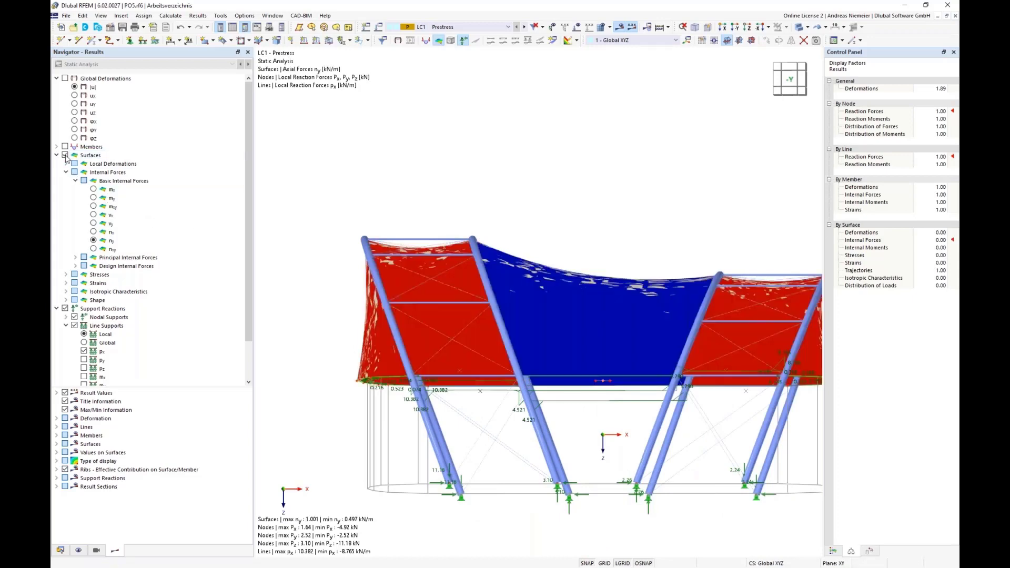
pyautogui.click(65, 155)
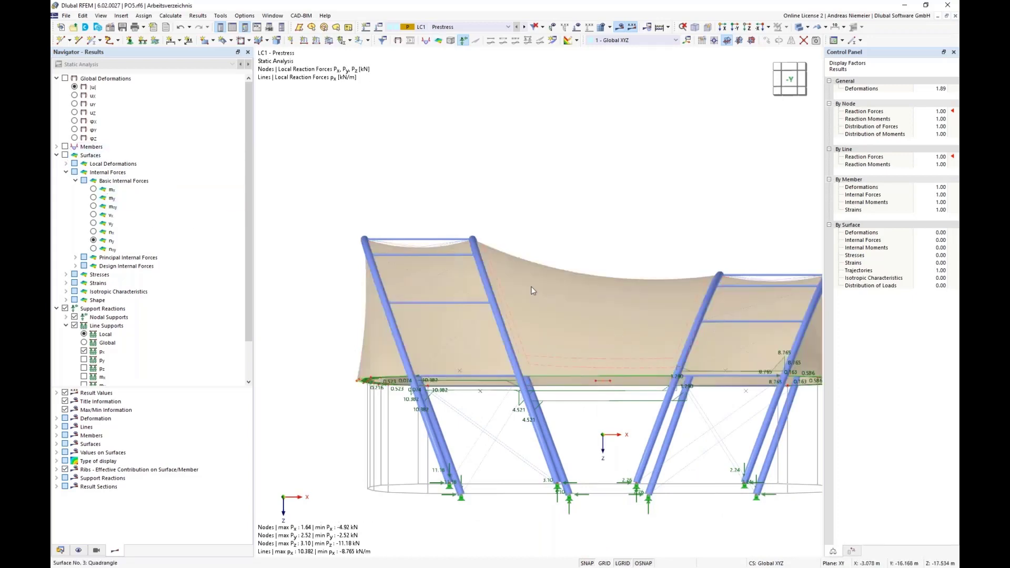
pyautogui.click(65, 147)
pyautogui.click(57, 147)
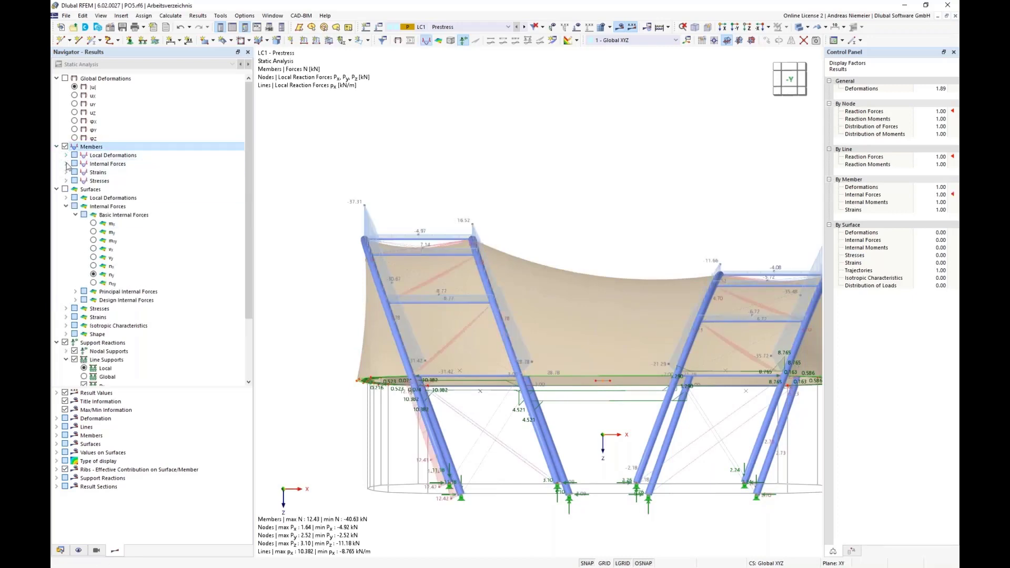
pyautogui.click(65, 164)
pyautogui.click(97, 172)
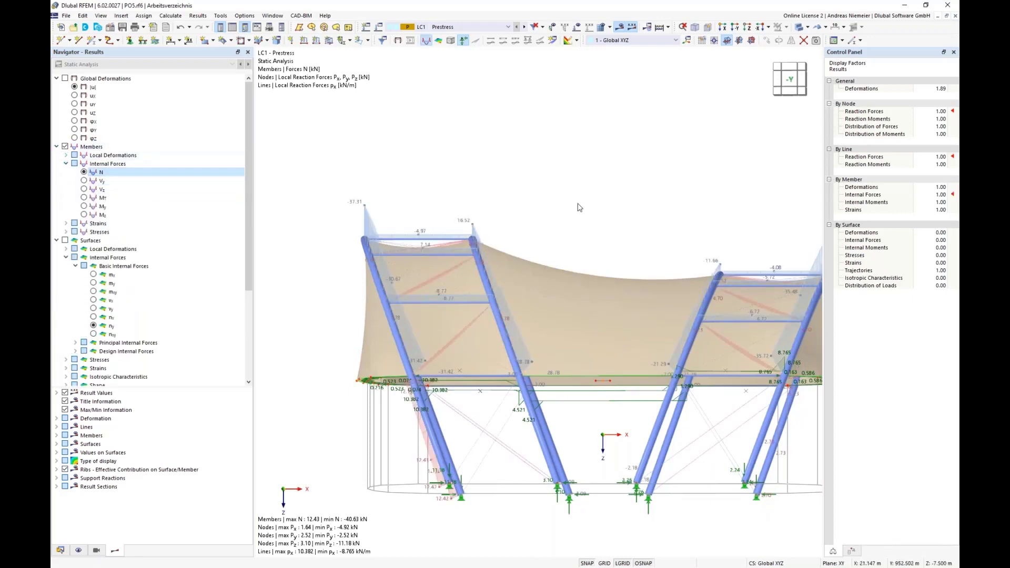
pyautogui.moveTo(557, 215); pyautogui.dragTo(341, 235, button='middle')
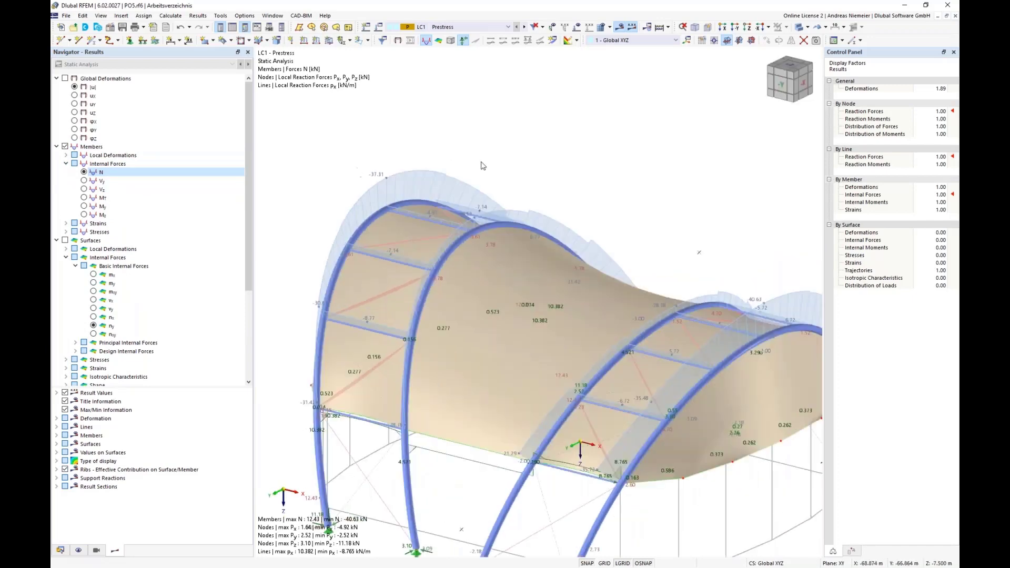
pyautogui.scroll(-3, 483, 166)
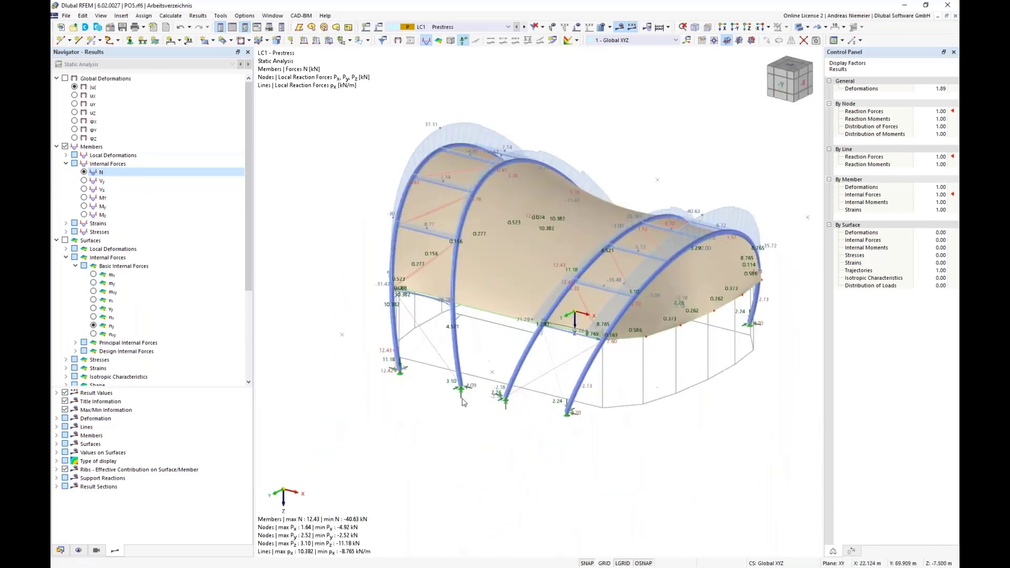
pyautogui.scroll(3, 462, 402)
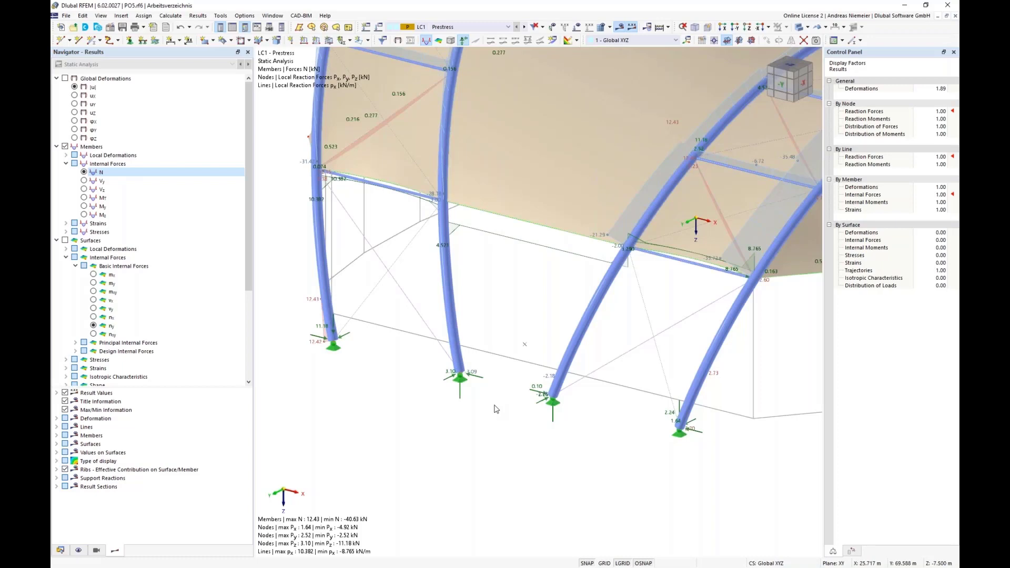
# Step: Isolate the objects at membrane-edge level by window-selecting them in side view and showing only that selection
pyautogui.keyDown('ctrl'); pyautogui.moveTo(465, 461); pyautogui.dragTo(492, 425, button='middle'); pyautogui.keyUp('ctrl')
pyautogui.scroll(-2, 491, 425)
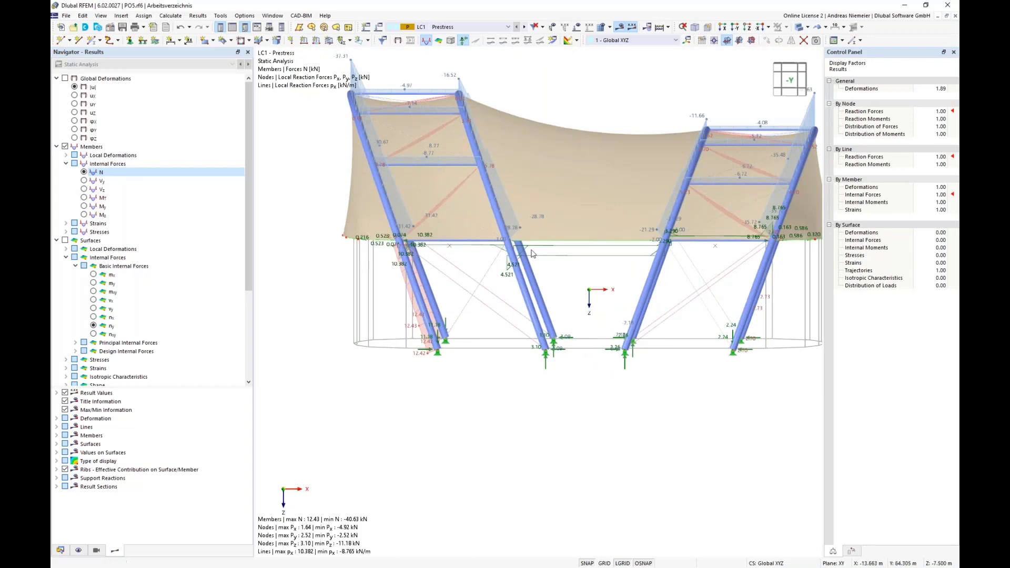
pyautogui.scroll(-1, 372, 231)
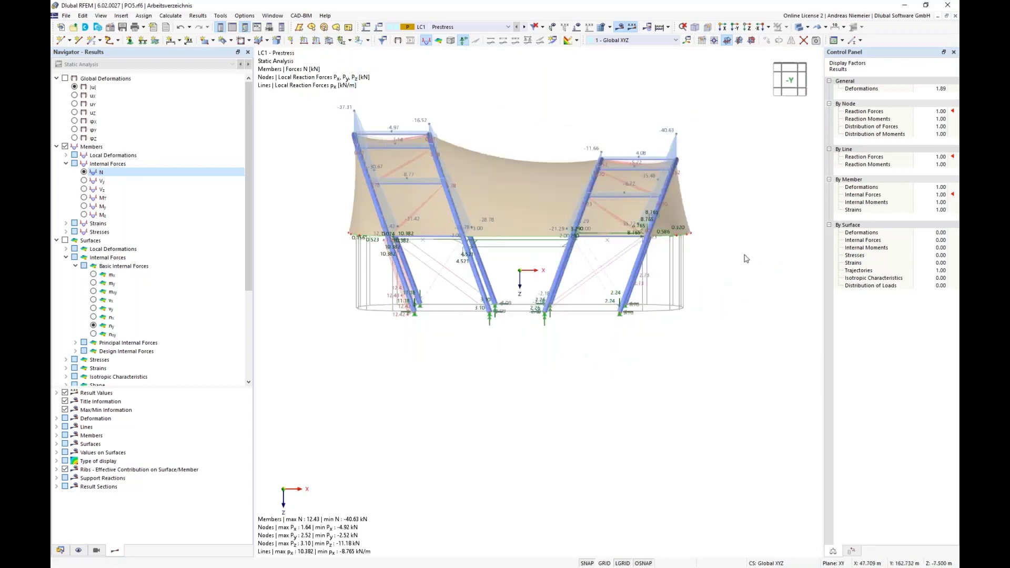
pyautogui.moveTo(329, 223); pyautogui.dragTo(738, 259)
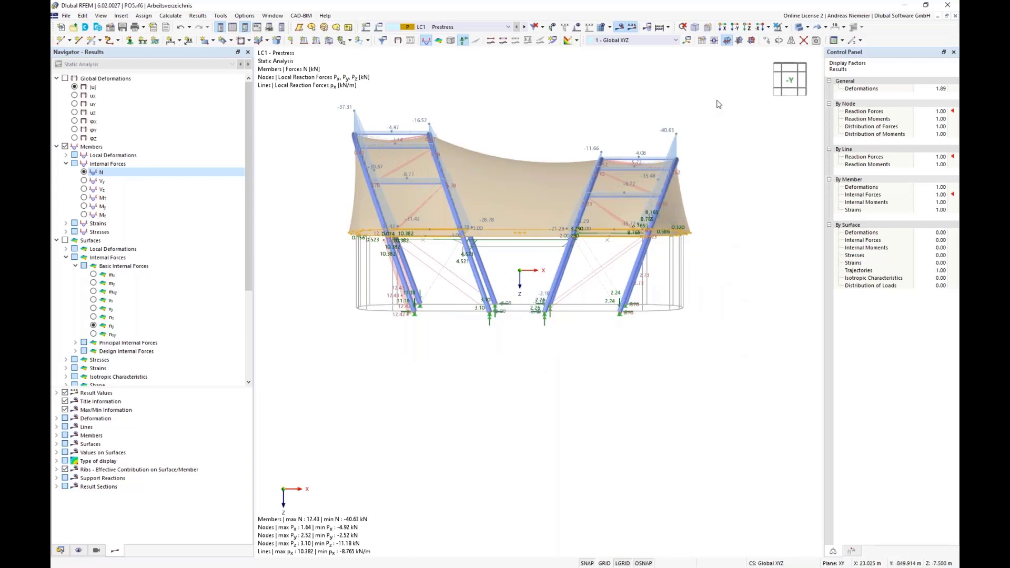
pyautogui.click(787, 28)
pyautogui.click(788, 37)
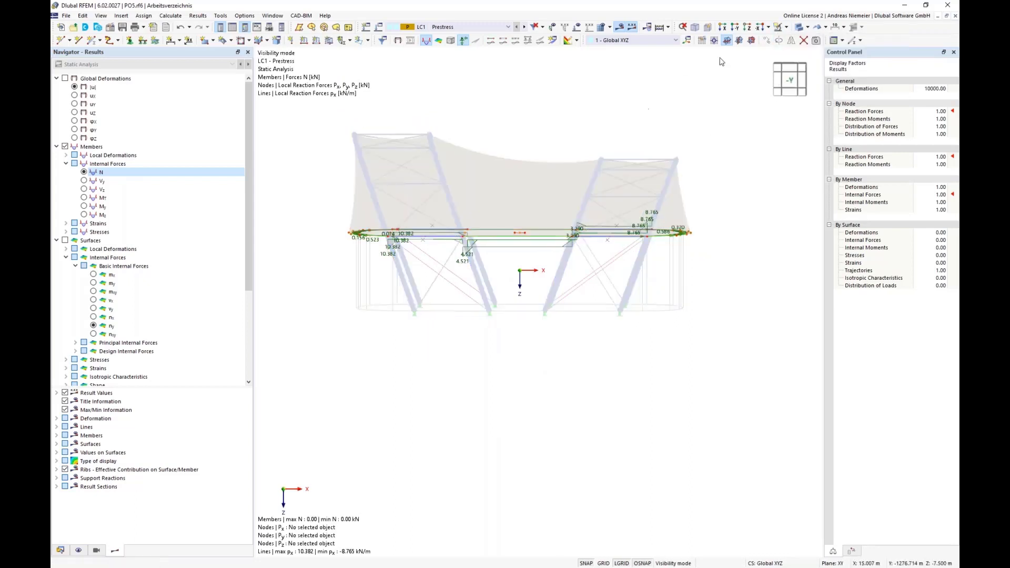
# Step: Show the isolated membrane-edge level in plan along Z, with the results and the greyed-out background objects hidden
pyautogui.click(747, 27)
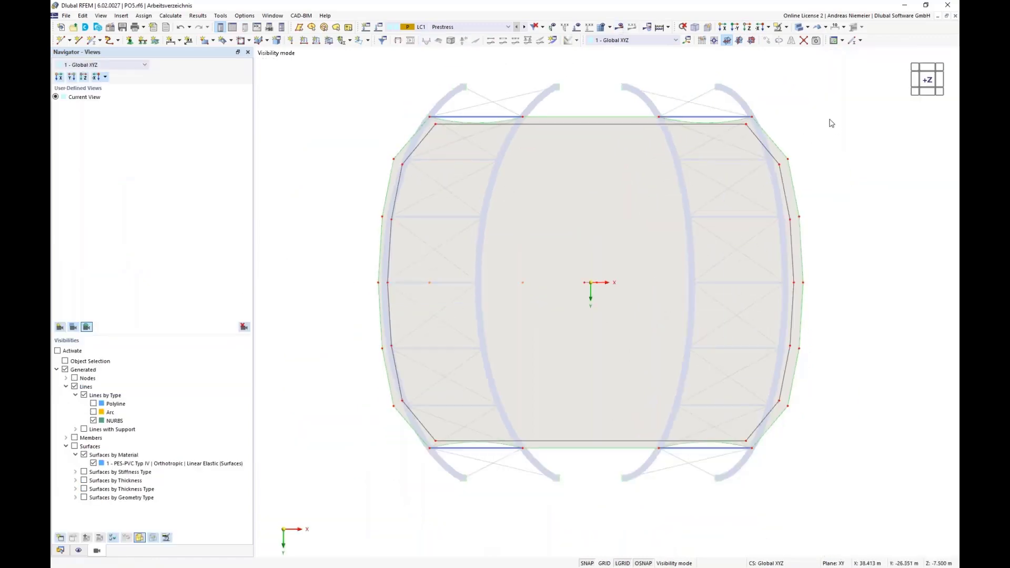
pyautogui.rightClick(832, 123)
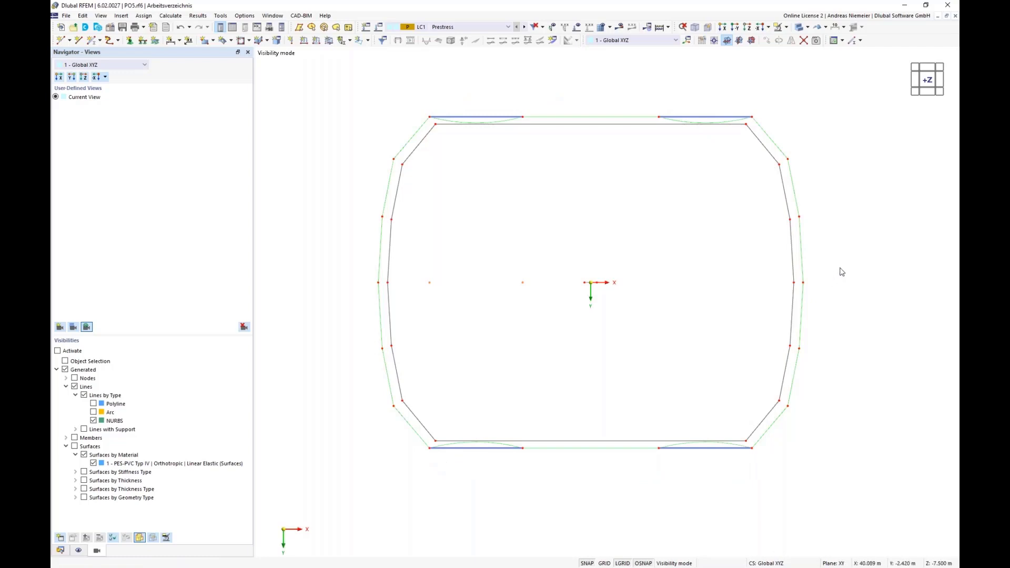
pyautogui.scroll(-1, 757, 287)
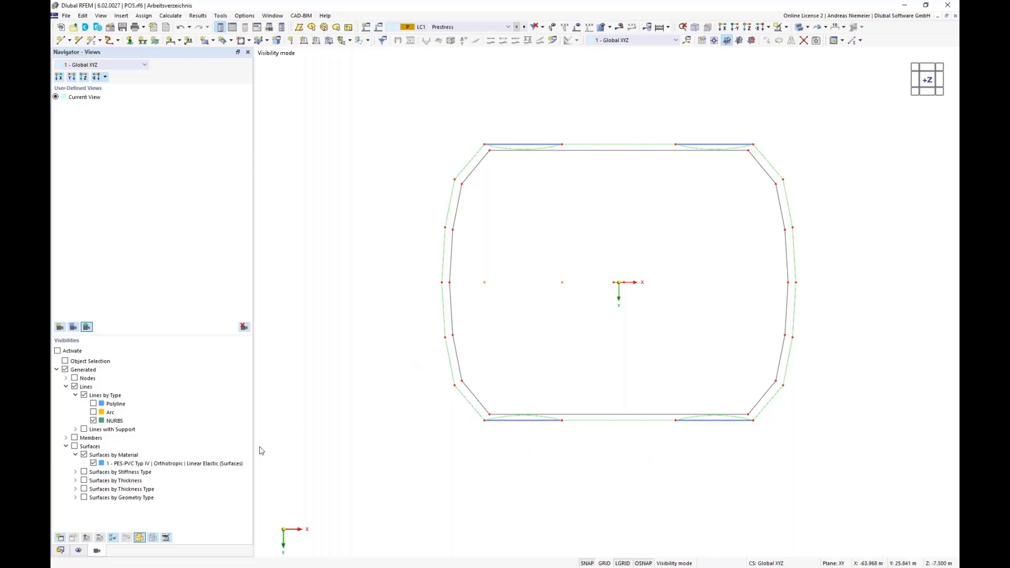
# Step: Filter the visible objects to the lines with hinged support, switching off the NURBS line group
pyautogui.click(90, 424)
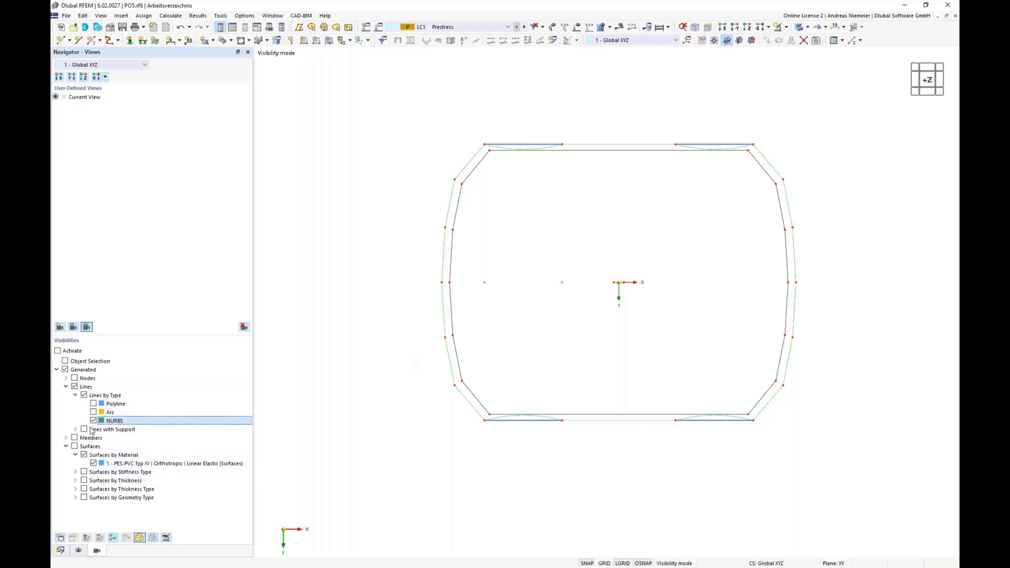
pyautogui.click(93, 420)
pyautogui.click(84, 429)
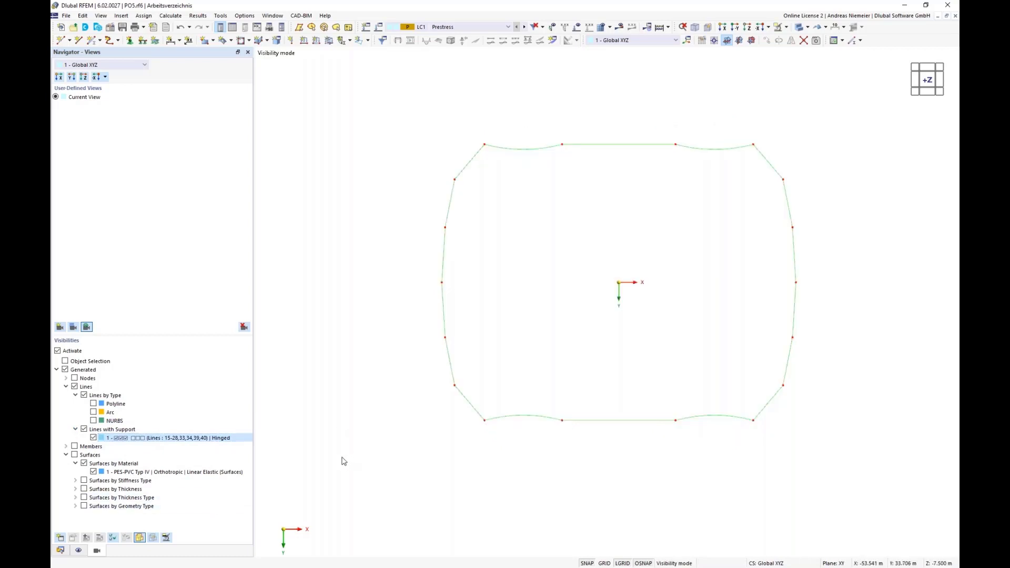
# Step: Select all 18 supported membrane-edge lines and assign them a new member of type Cable
pyautogui.moveTo(508, 475); pyautogui.dragTo(409, 460, button='middle')
pyautogui.moveTo(299, 101); pyautogui.dragTo(748, 447)
pyautogui.rightClick(625, 409)
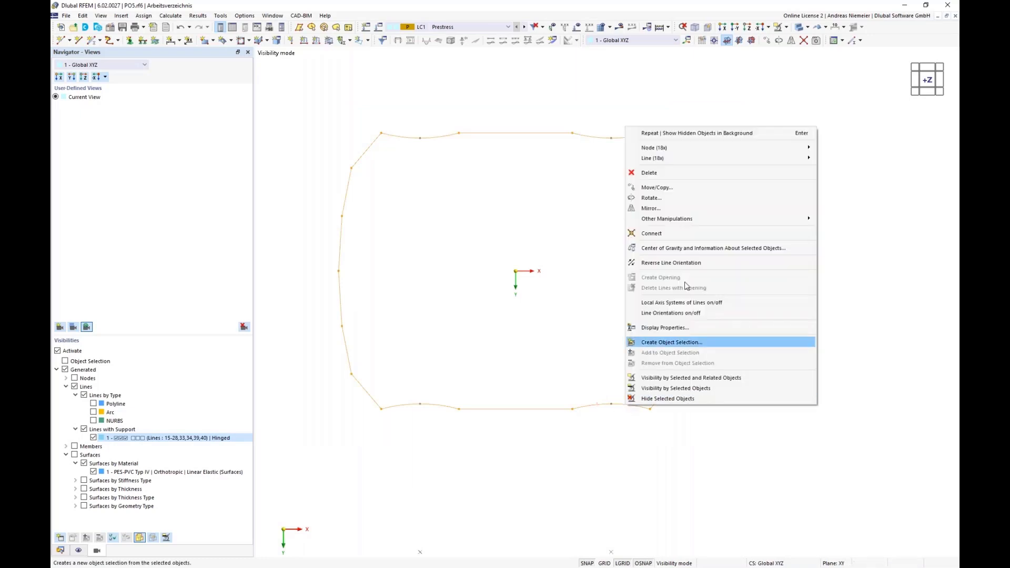
pyautogui.moveTo(707, 159)
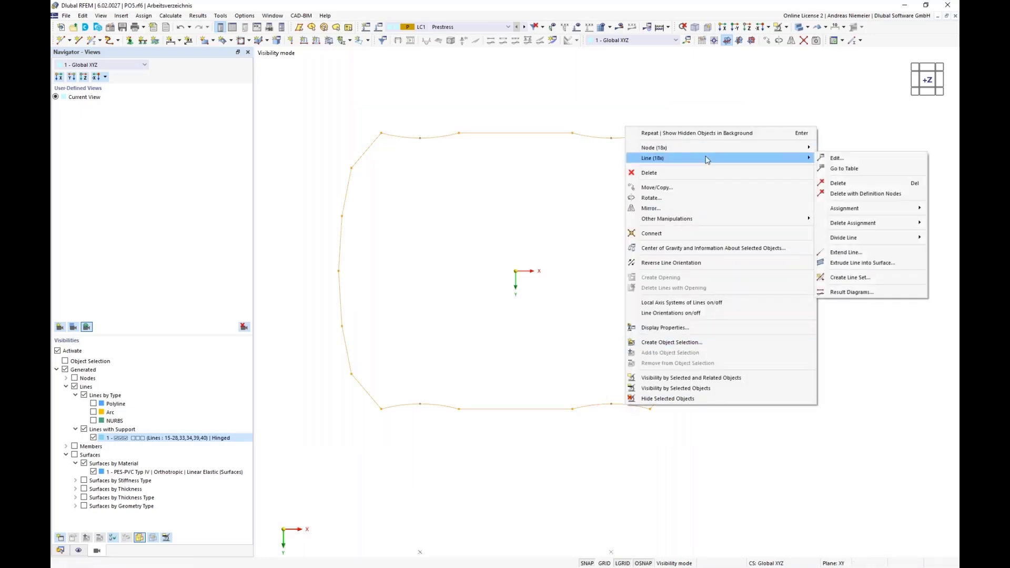
pyautogui.click(838, 158)
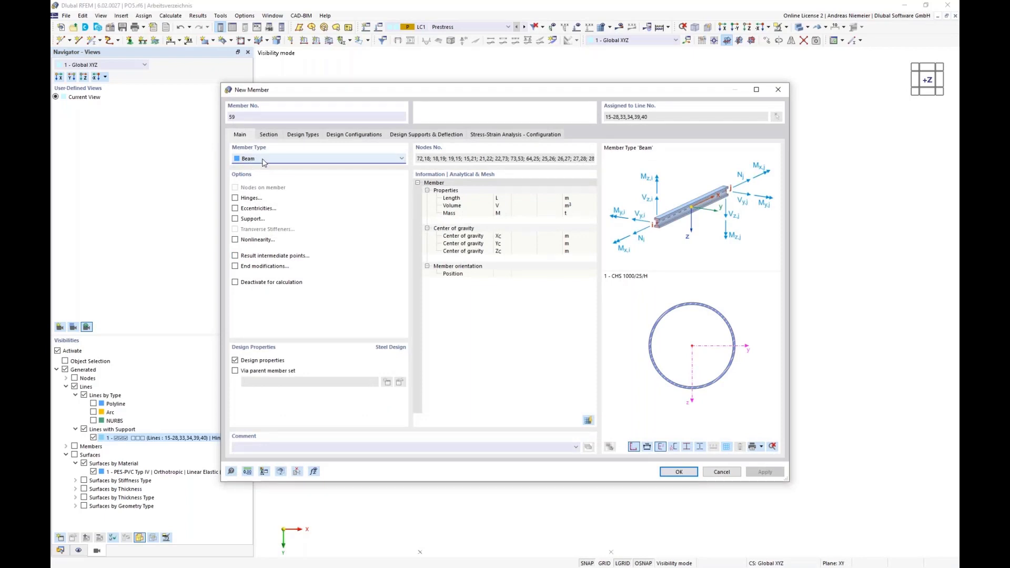
pyautogui.click(263, 162)
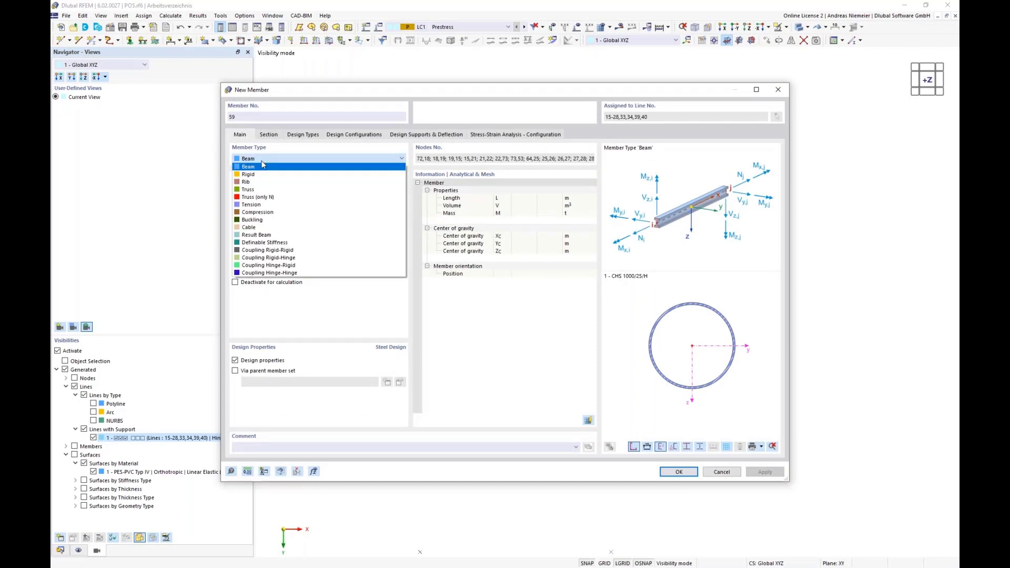
pyautogui.click(258, 237)
# Step: Choose the Pfeifer Cable PE 30 section to DIN EN 12385 from the library, filtering the shapes to cables
pyautogui.click(269, 135)
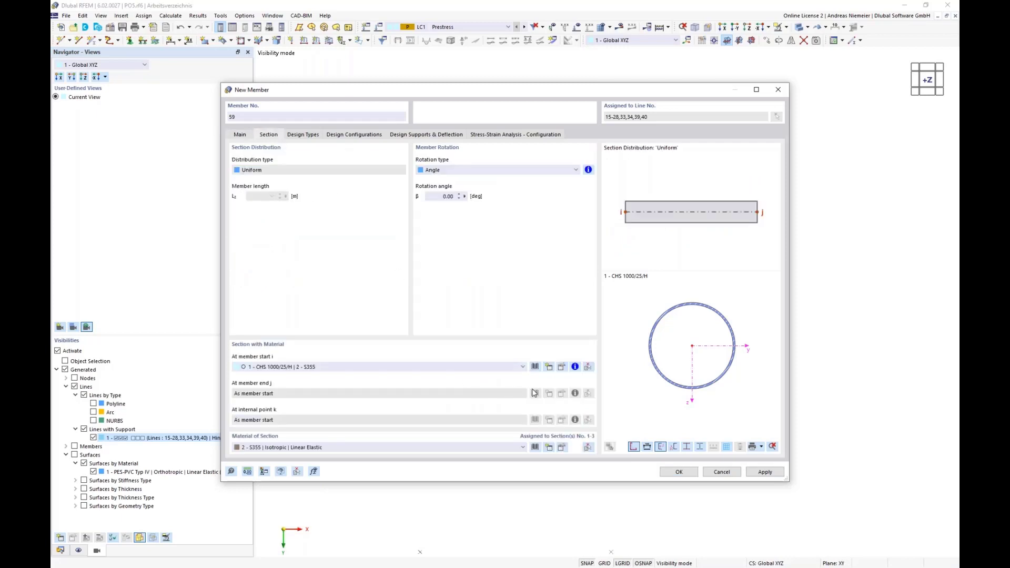
pyautogui.click(535, 367)
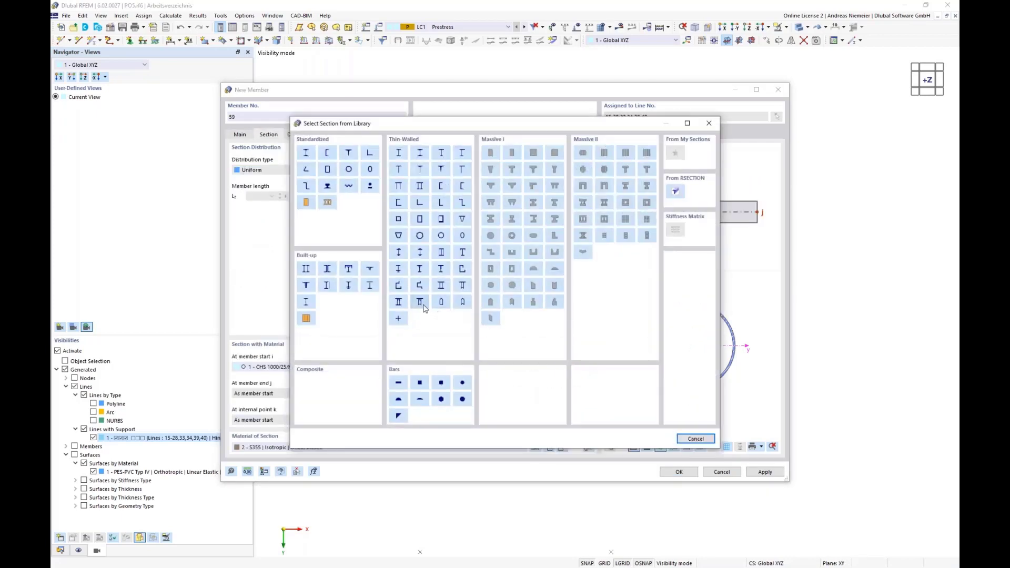
pyautogui.click(370, 186)
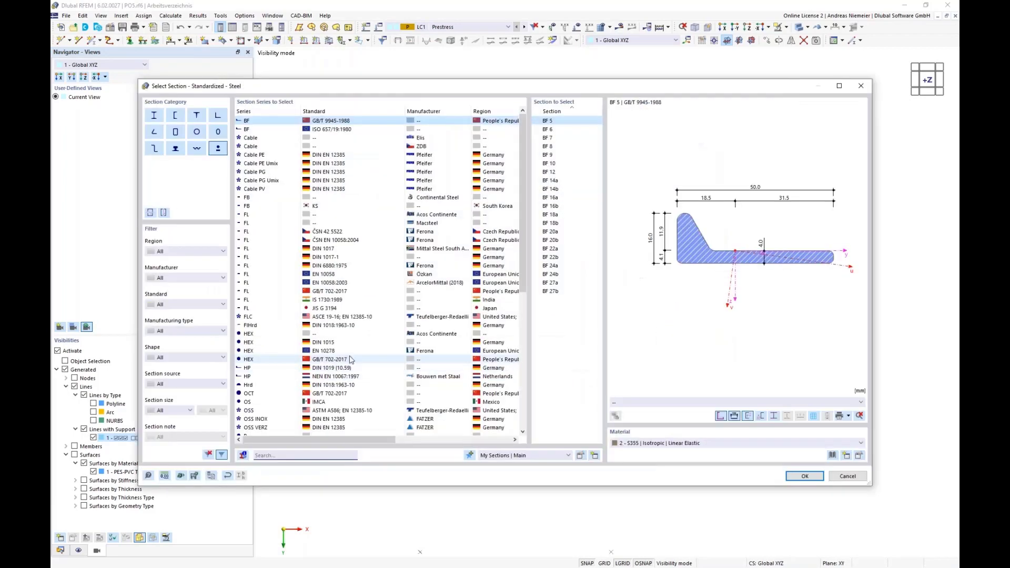
pyautogui.click(183, 359)
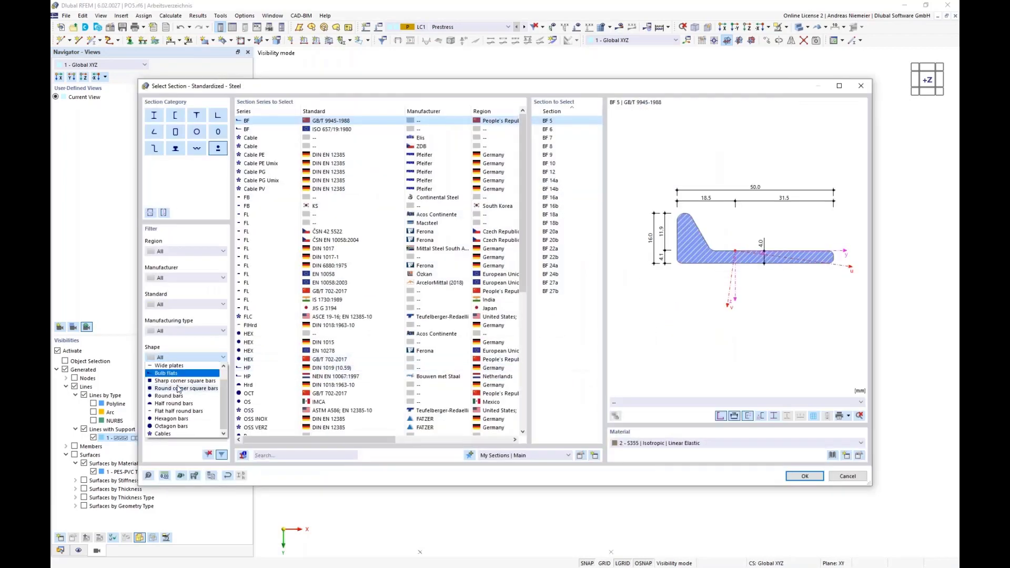
pyautogui.click(165, 434)
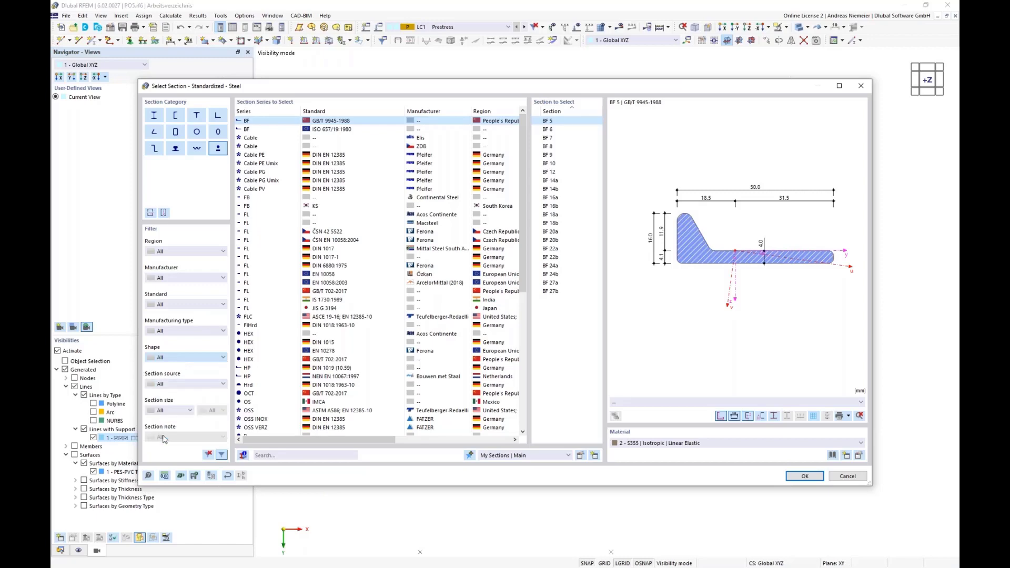
pyautogui.click(255, 138)
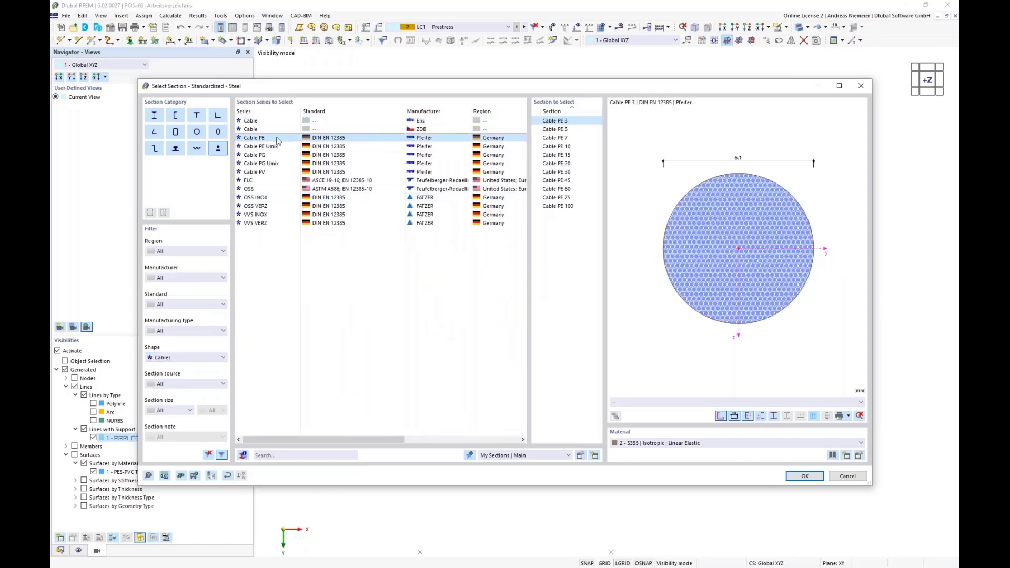
pyautogui.click(558, 172)
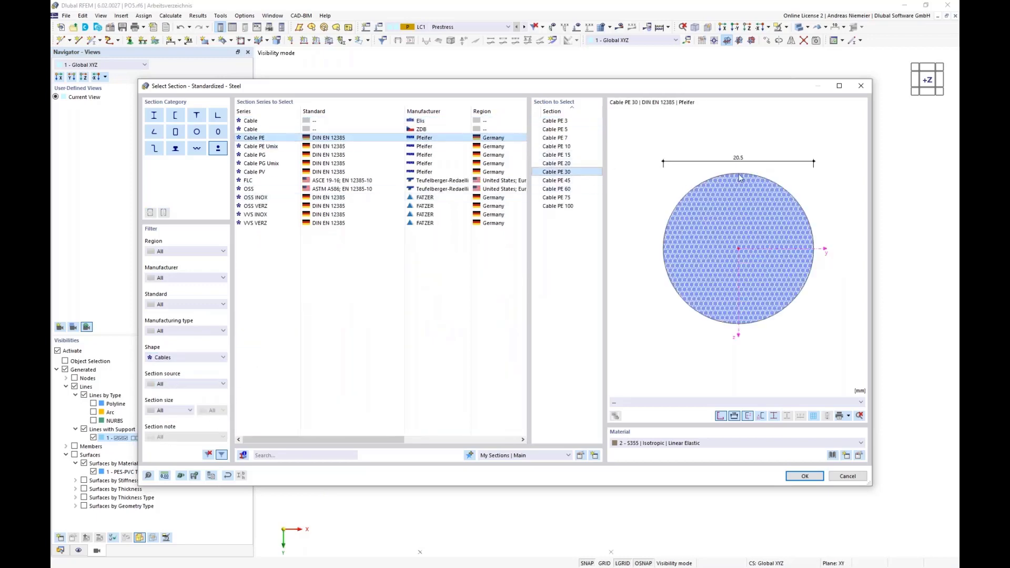
# Step: Assign the metal material Cable PE (Pfeifer) to the cable section and apply the new members to the edge lines
pyautogui.click(832, 455)
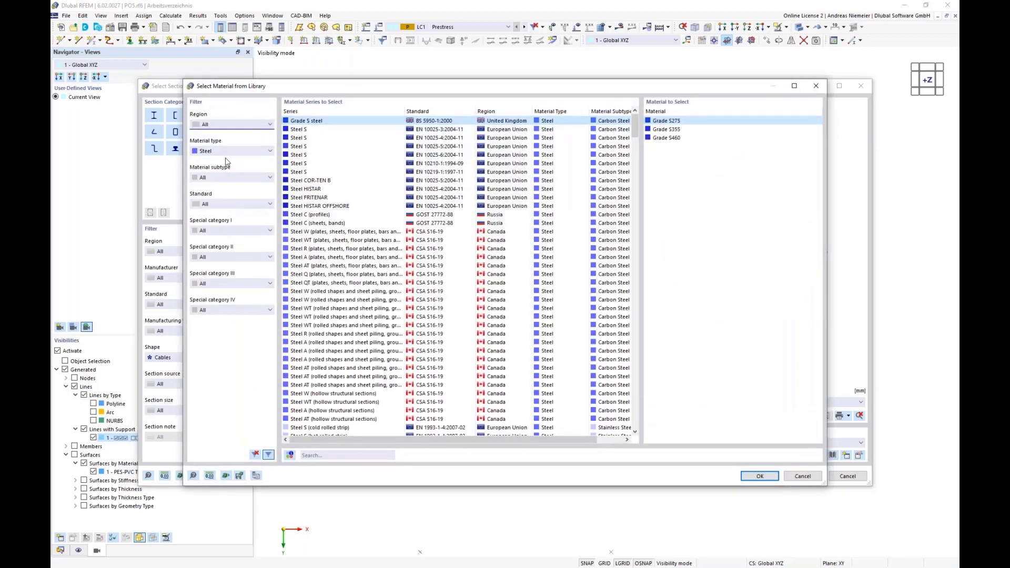
pyautogui.click(229, 151)
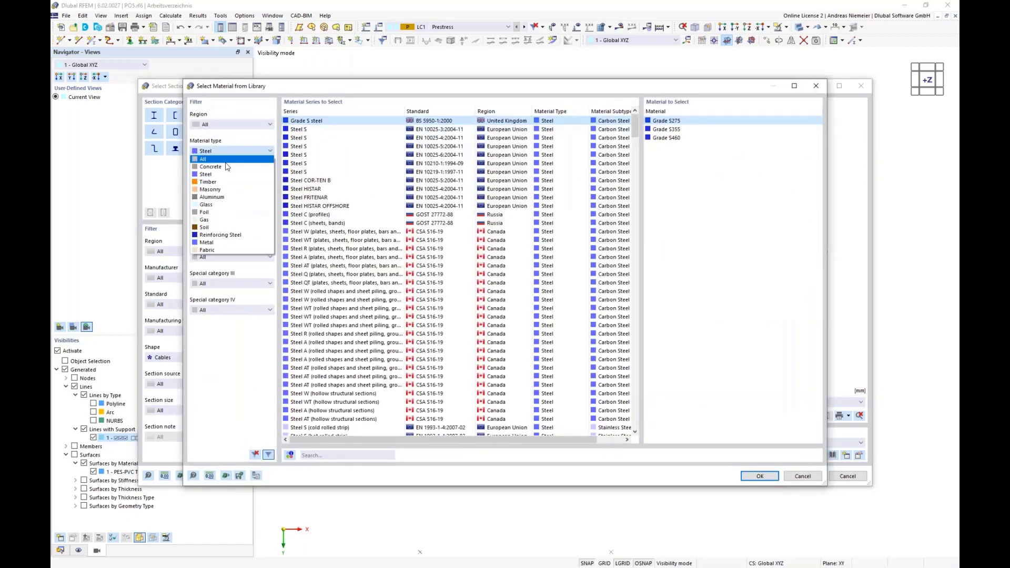
pyautogui.click(221, 243)
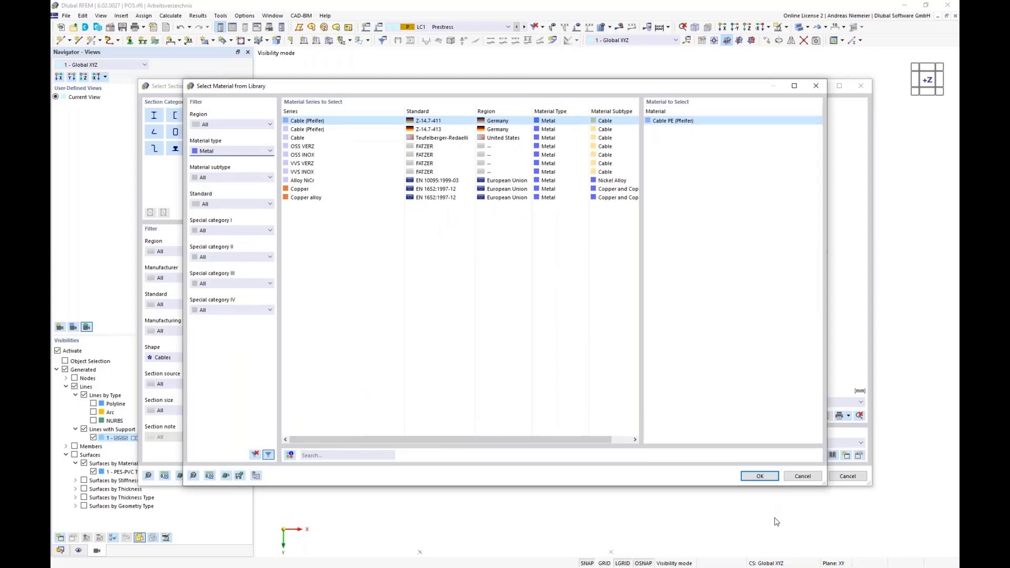
pyautogui.click(760, 476)
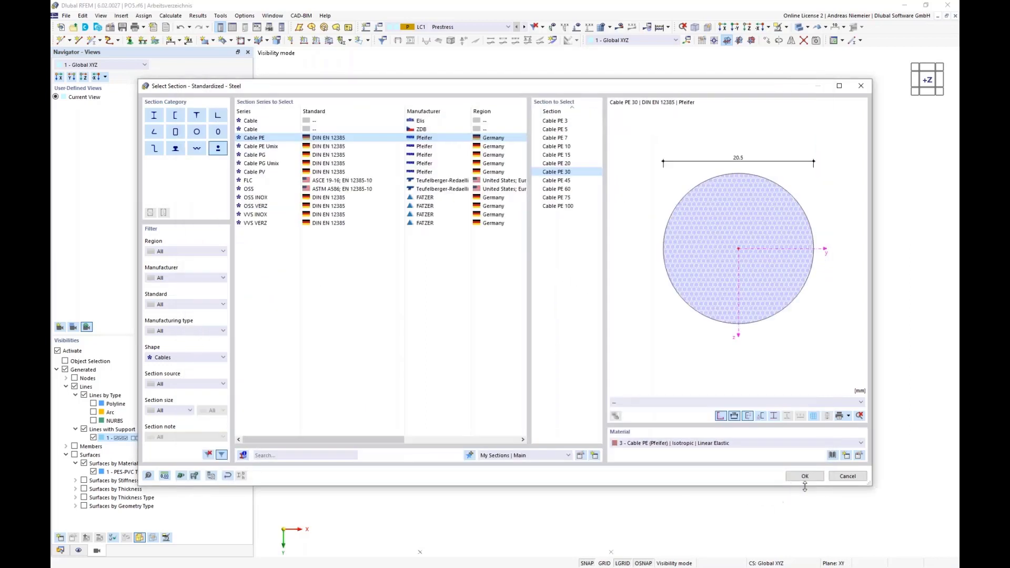
pyautogui.click(804, 480)
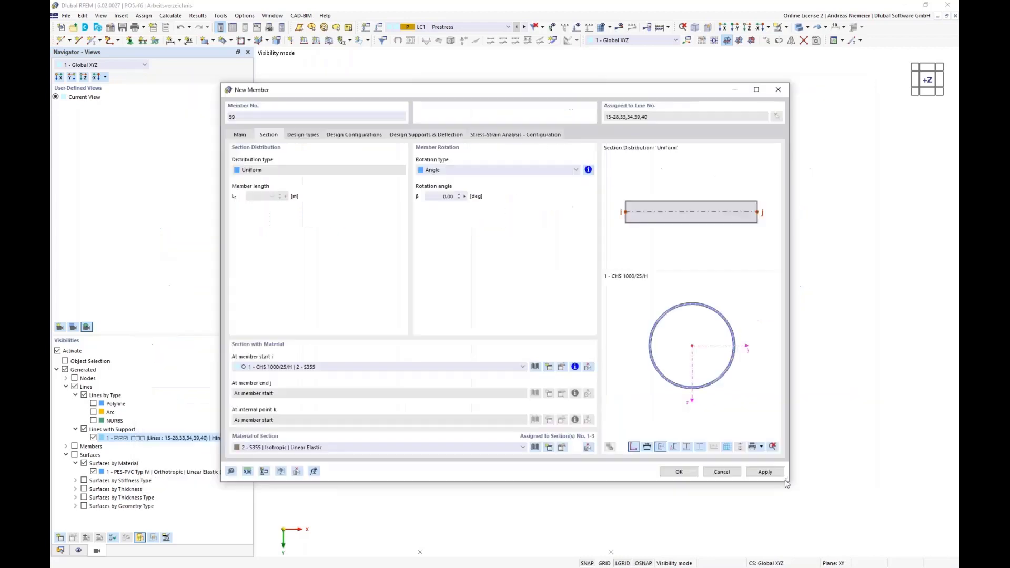
pyautogui.click(676, 472)
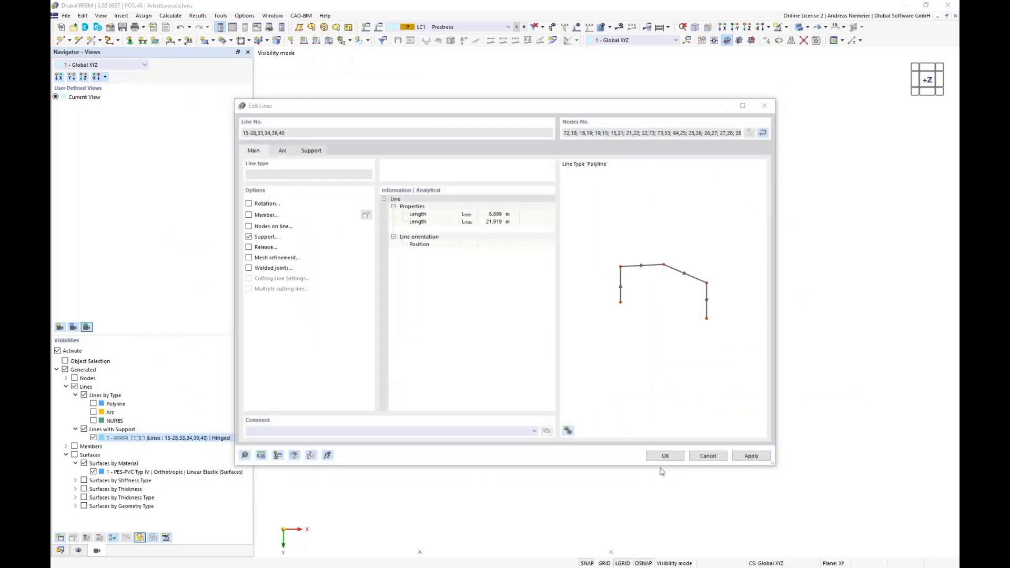
pyautogui.click(665, 457)
pyautogui.click(545, 328)
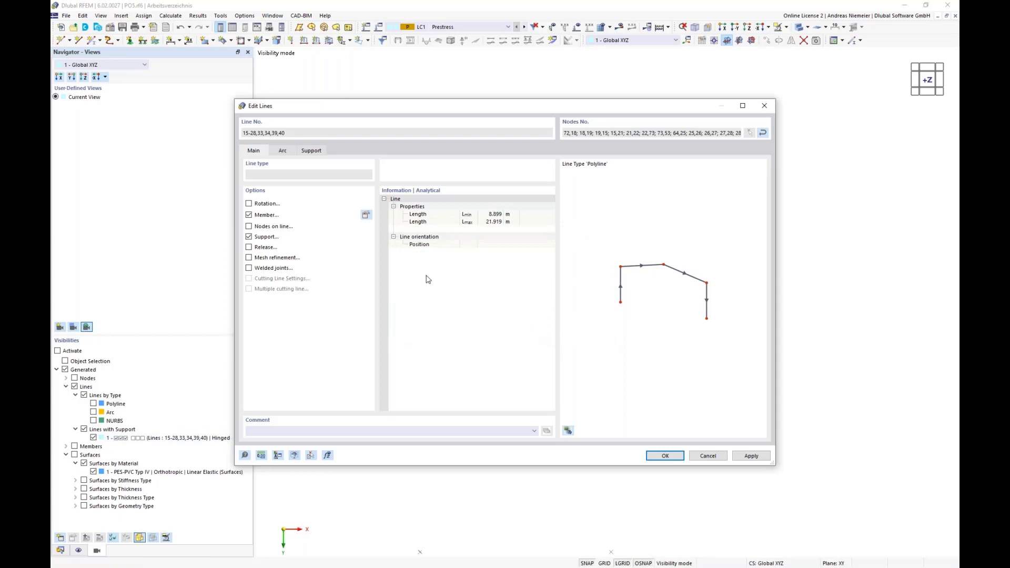
pyautogui.click(666, 456)
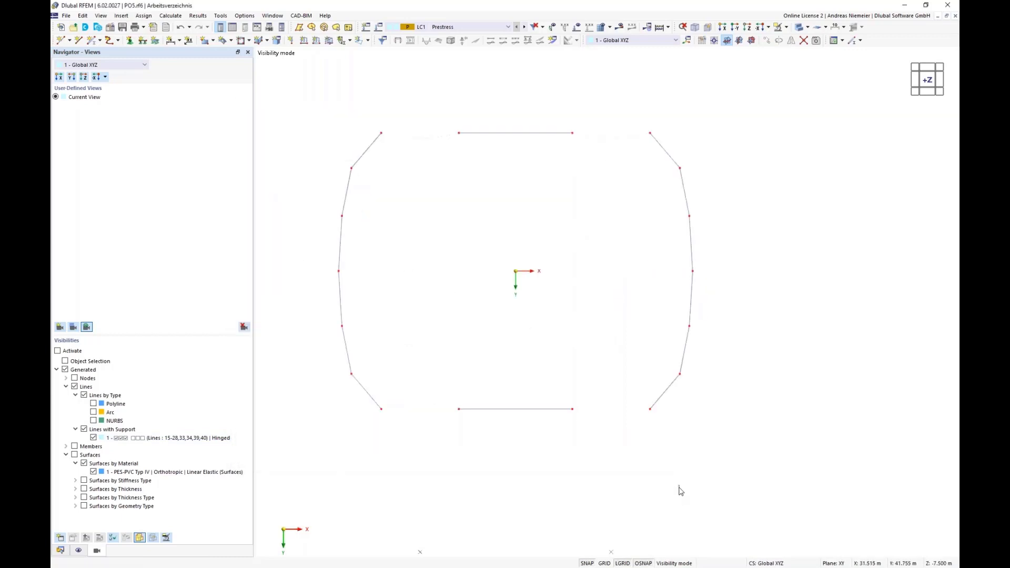
# Step: Display the model in wireframe and remove the line support from all 18 membrane-edge lines
pyautogui.click(808, 27)
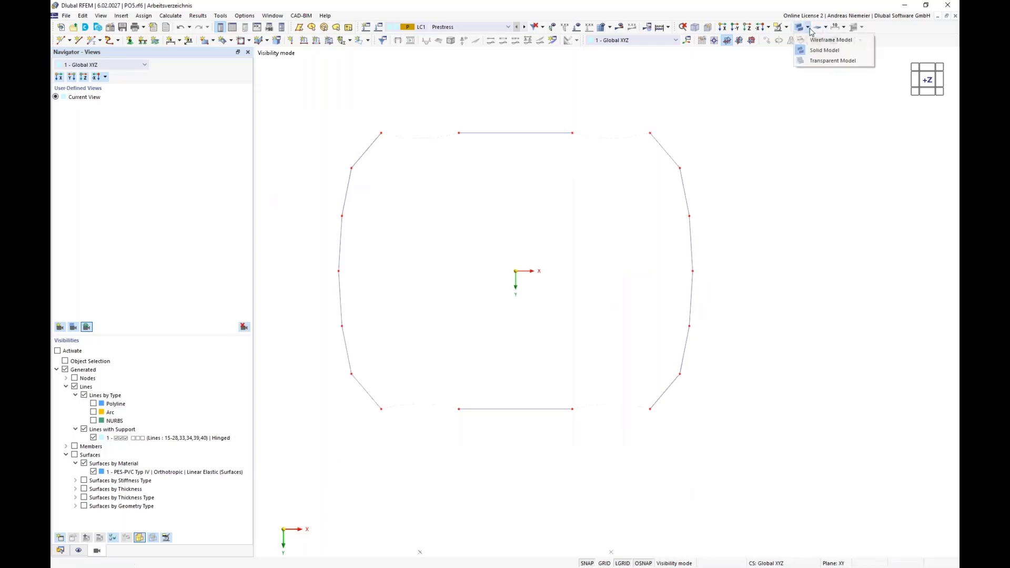
pyautogui.click(811, 42)
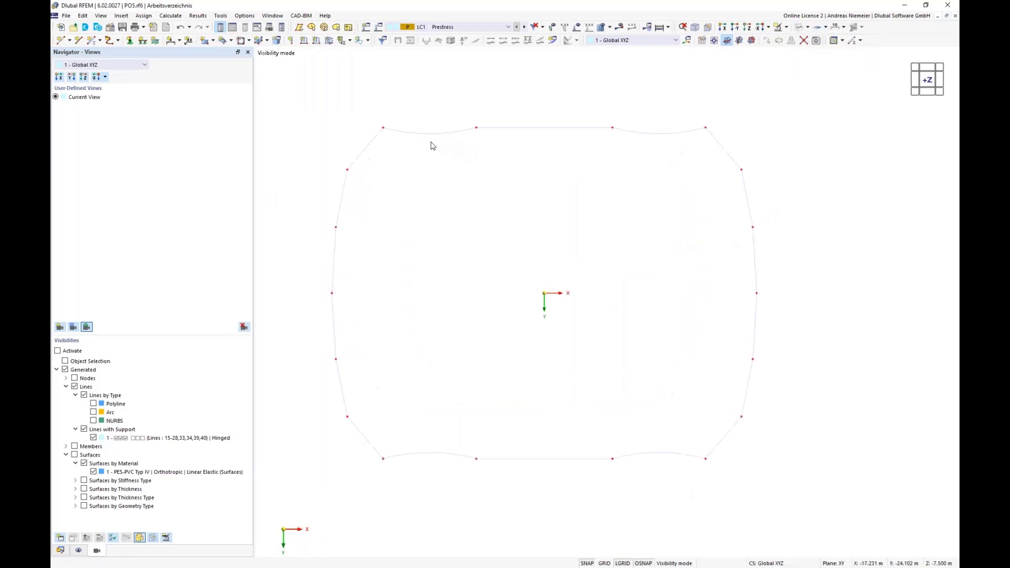
pyautogui.scroll(-1, 317, 112)
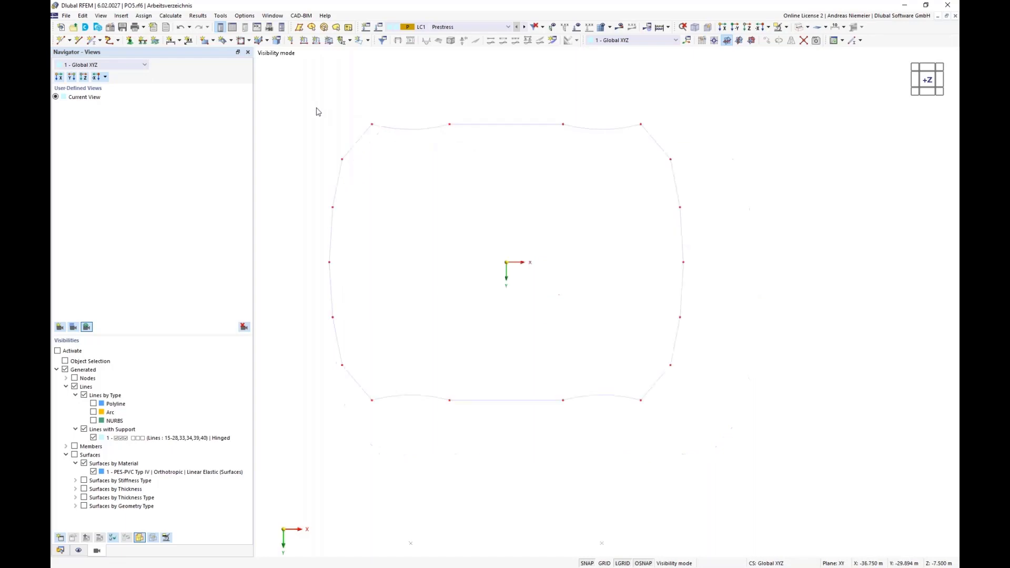
pyautogui.moveTo(283, 86); pyautogui.dragTo(722, 445)
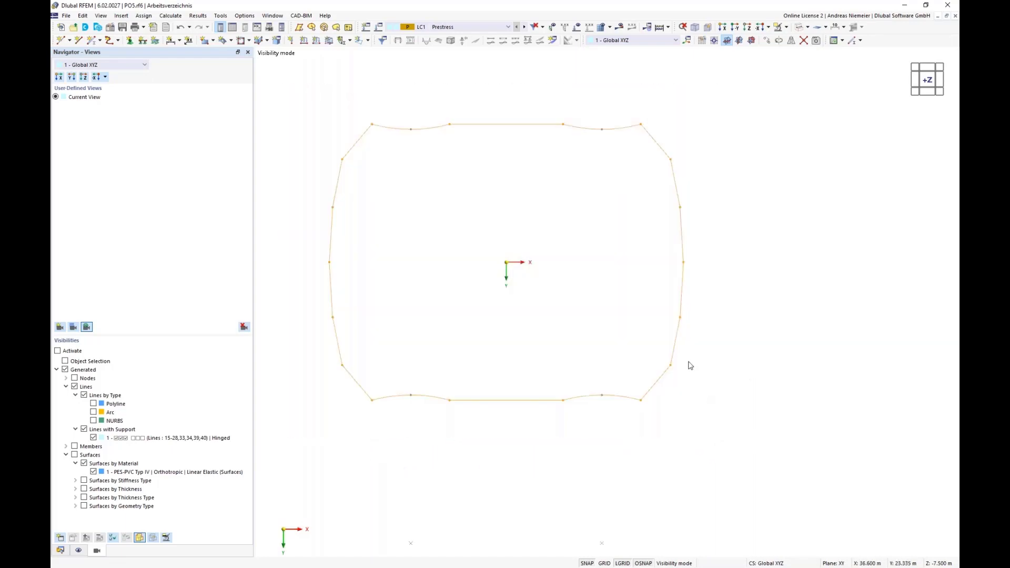
pyautogui.rightClick(682, 311)
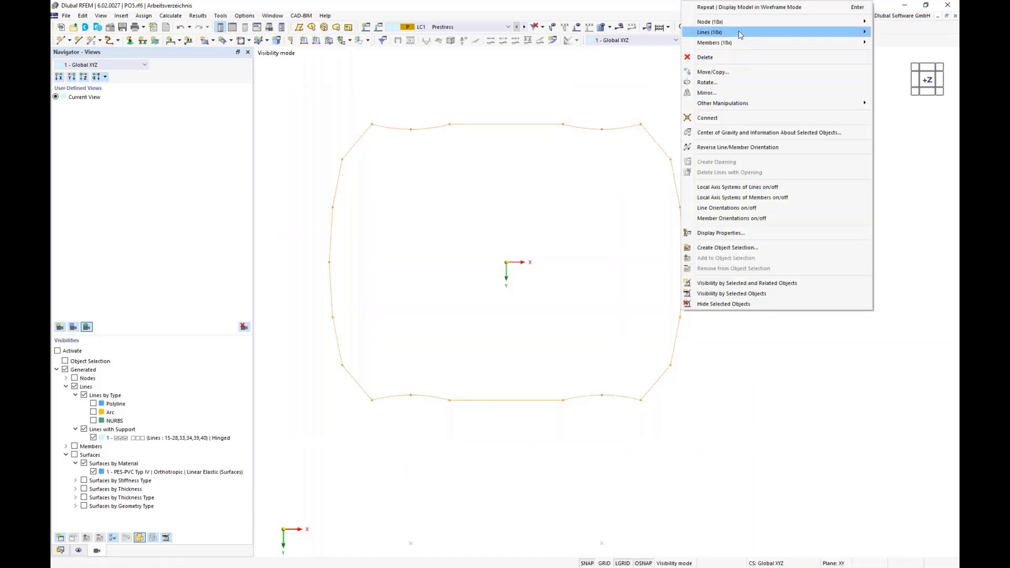
pyautogui.moveTo(740, 34)
pyautogui.click(637, 27)
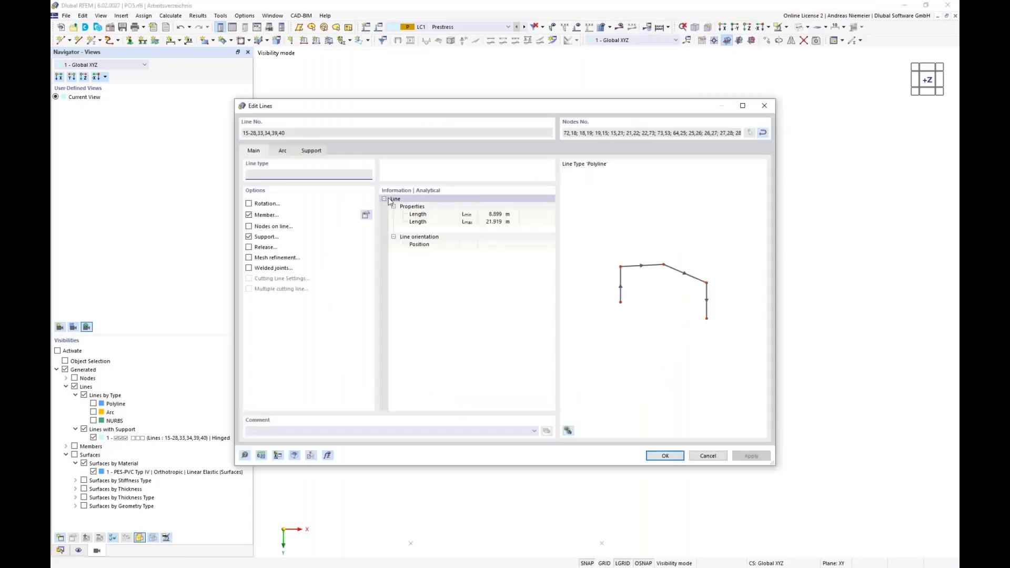
pyautogui.click(250, 237)
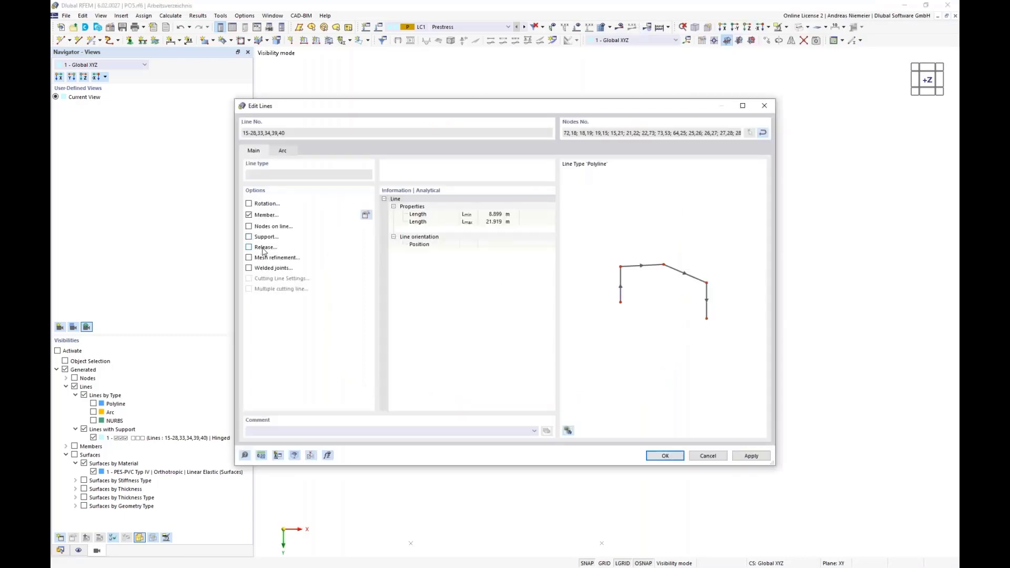
pyautogui.click(665, 456)
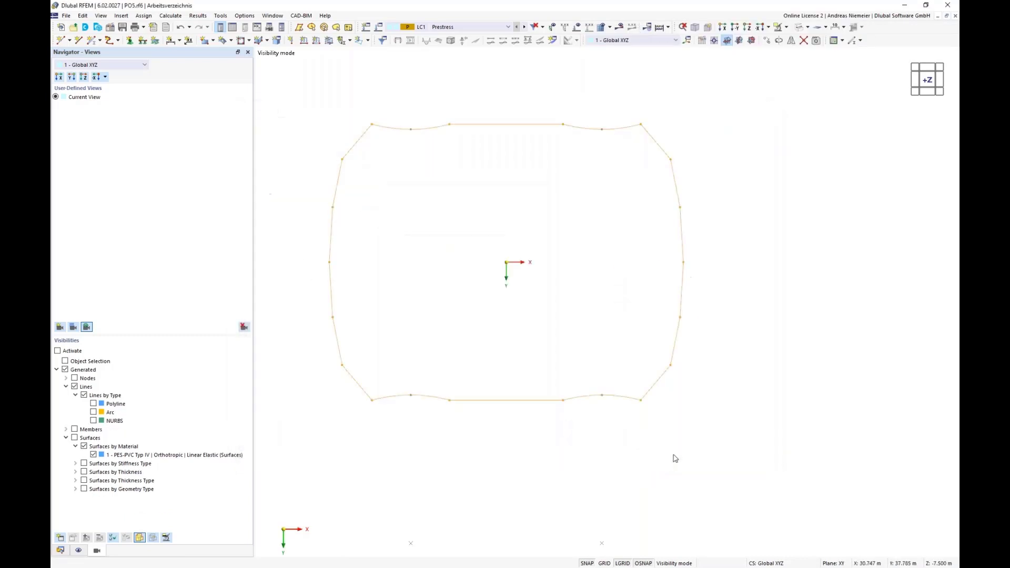
# Step: Show the hidden arches and trusses in the background behind the membrane-edge lines
pyautogui.rightClick(820, 201)
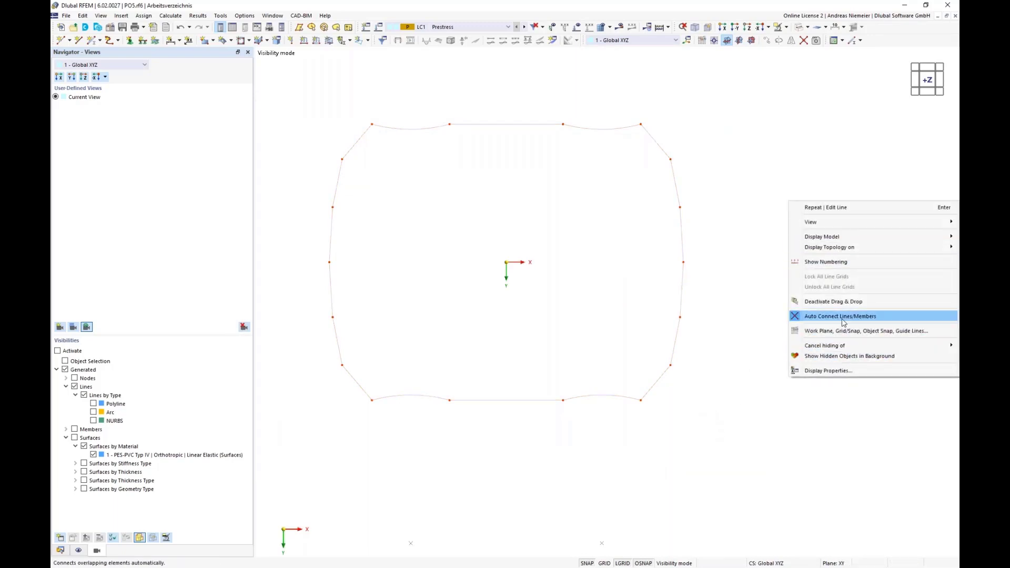
pyautogui.click(826, 356)
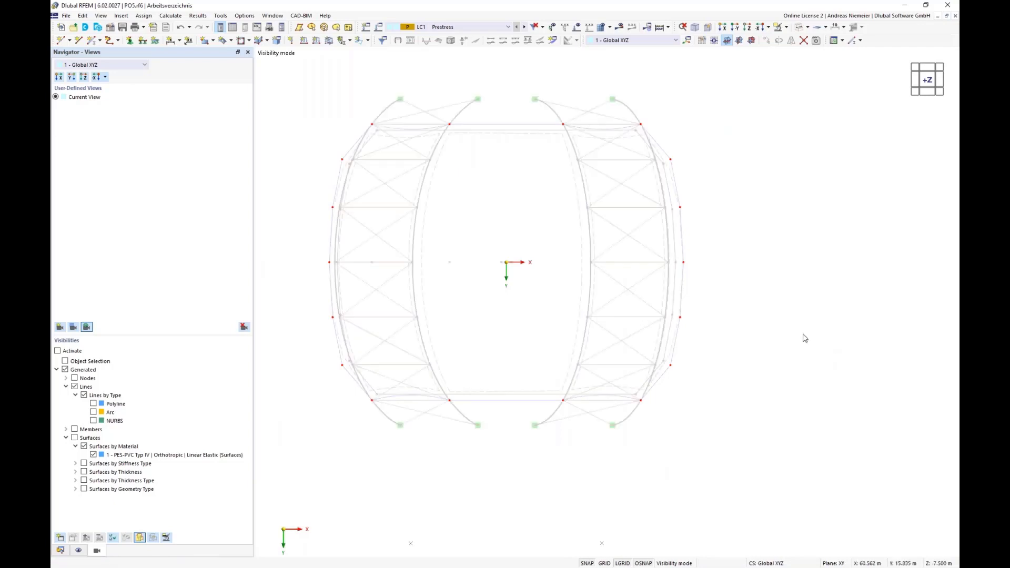
pyautogui.scroll(2, 405, 134)
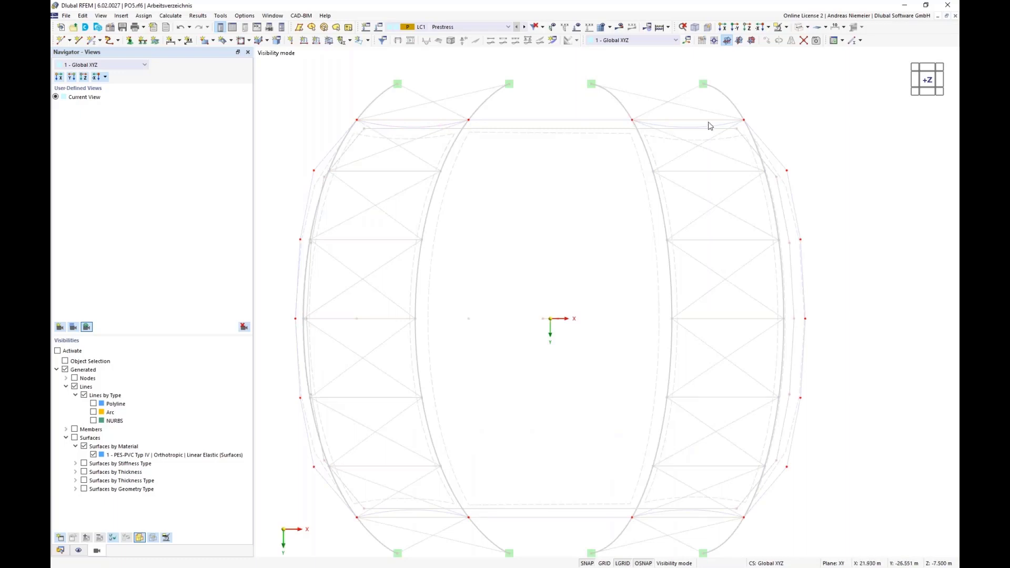
pyautogui.scroll(-1, 602, 290)
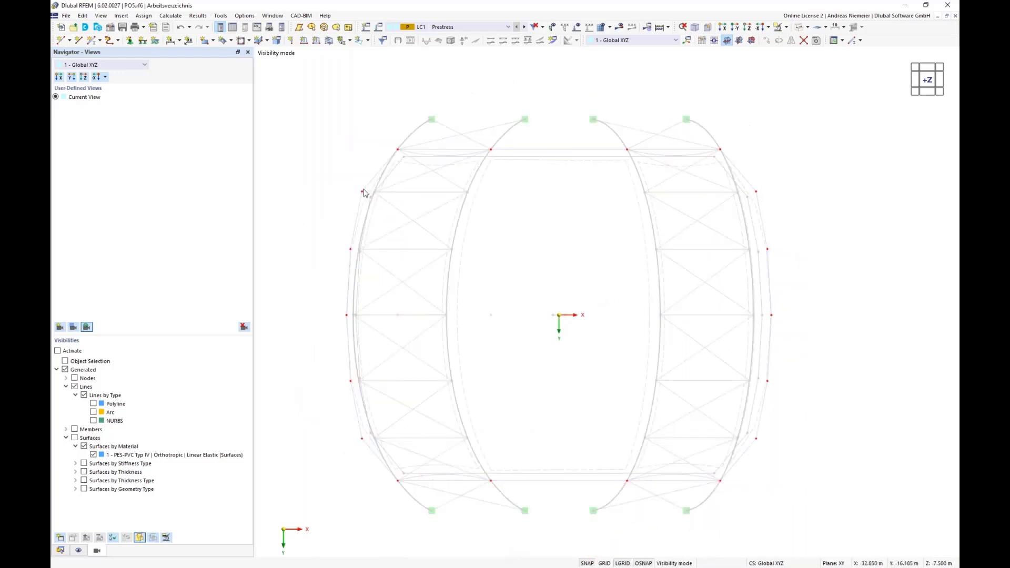
# Step: Assign the Hinged nodal support to the ten free membrane-edge nodes on the two outer sides
pyautogui.moveTo(311, 176); pyautogui.dragTo(813, 477)
pyautogui.rightClick(758, 443)
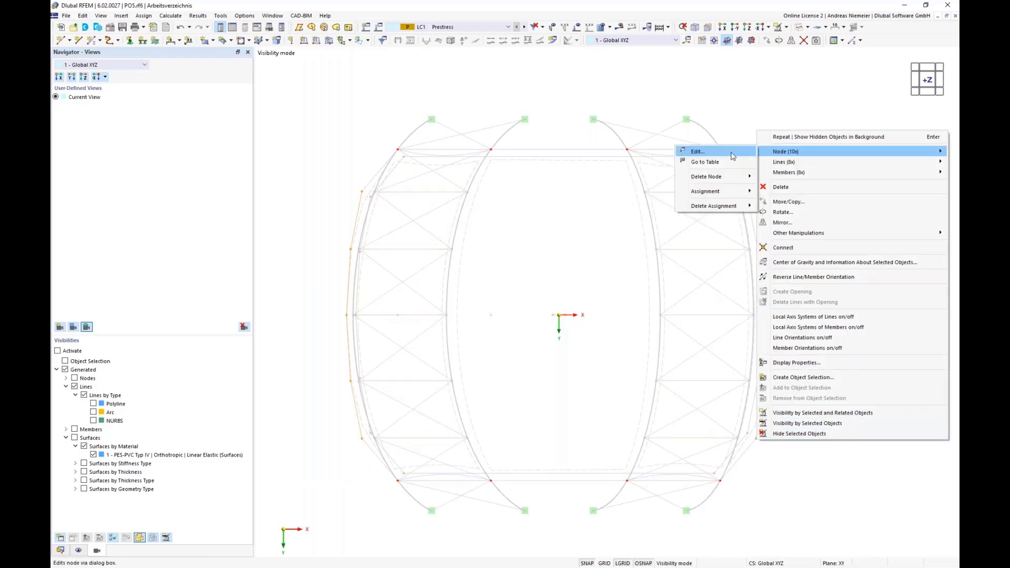
pyautogui.click(684, 154)
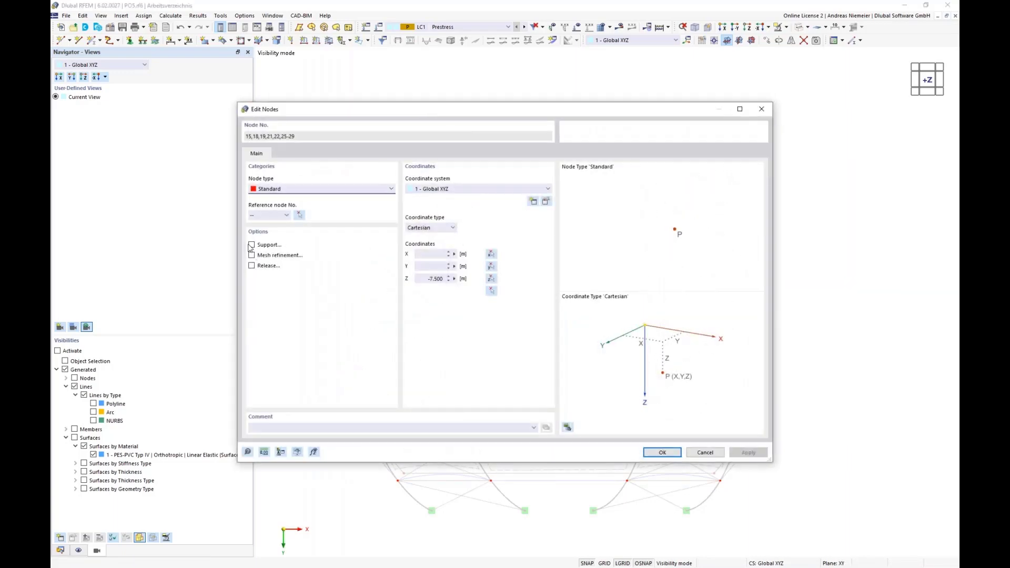
pyautogui.click(251, 245)
pyautogui.click(285, 153)
pyautogui.click(295, 189)
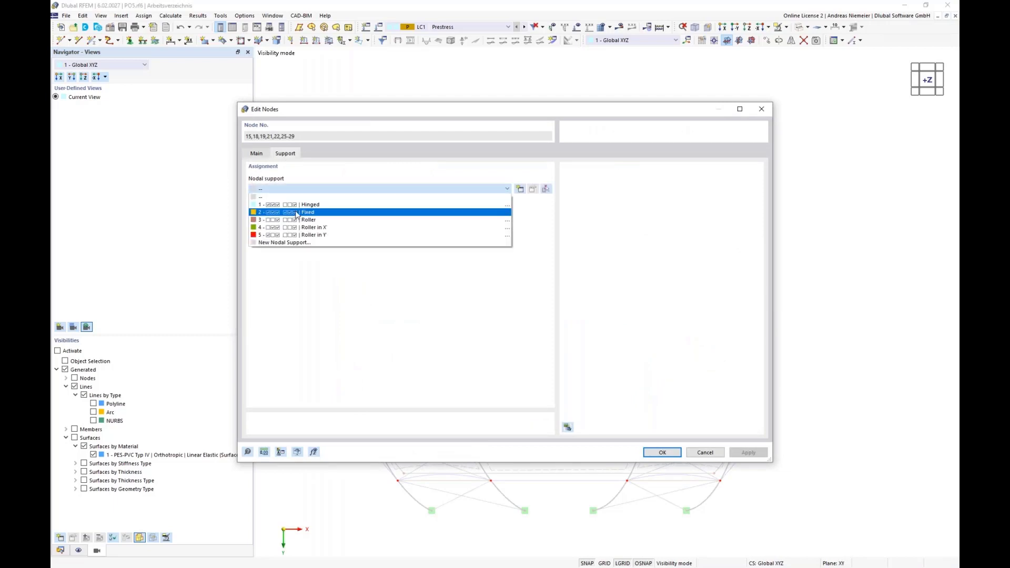
pyautogui.click(303, 205)
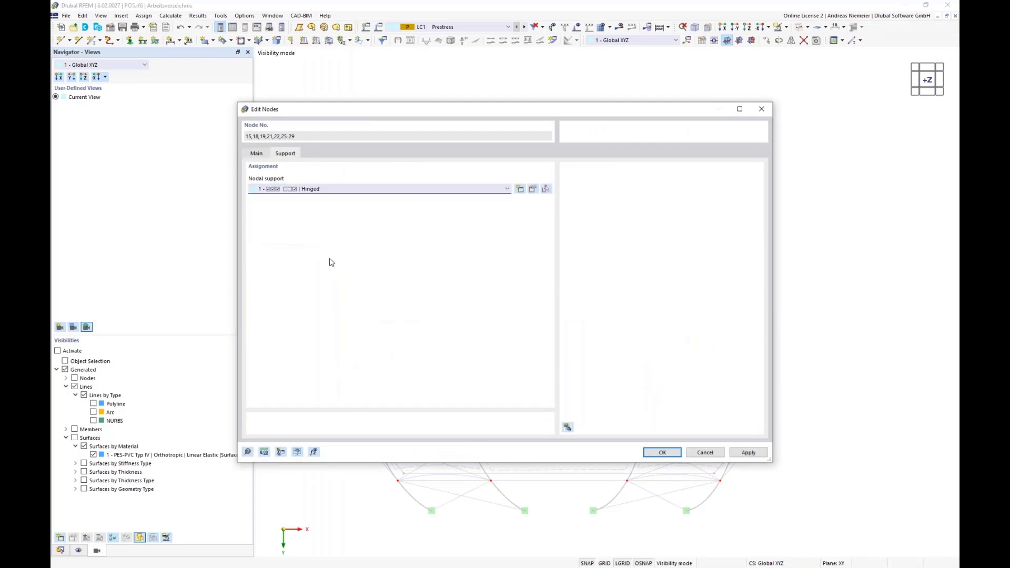
pyautogui.click(661, 454)
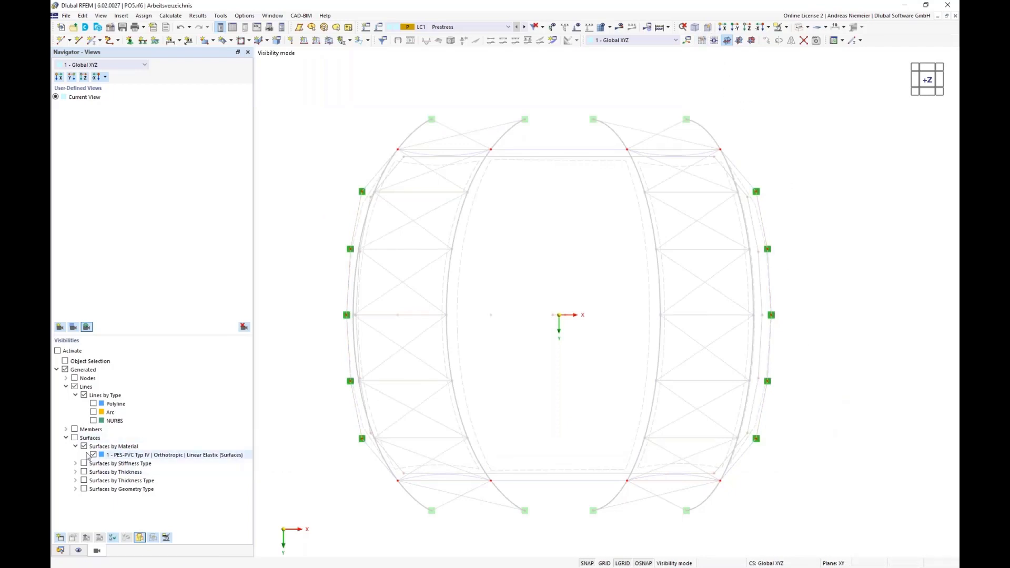
# Step: Limit the visible objects to members of type Cable and turn off the hidden objects in the background
pyautogui.click(66, 430)
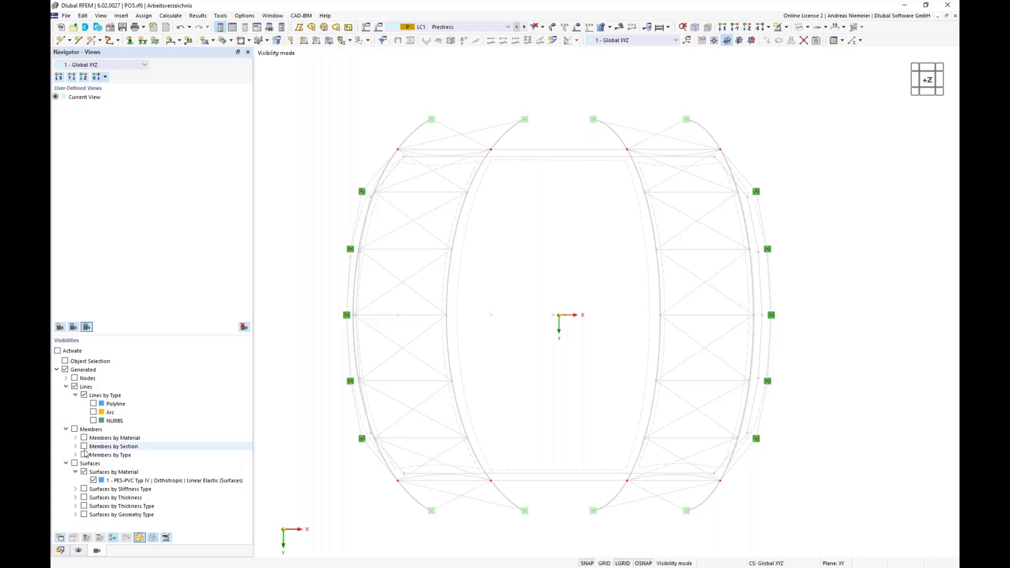
pyautogui.click(75, 455)
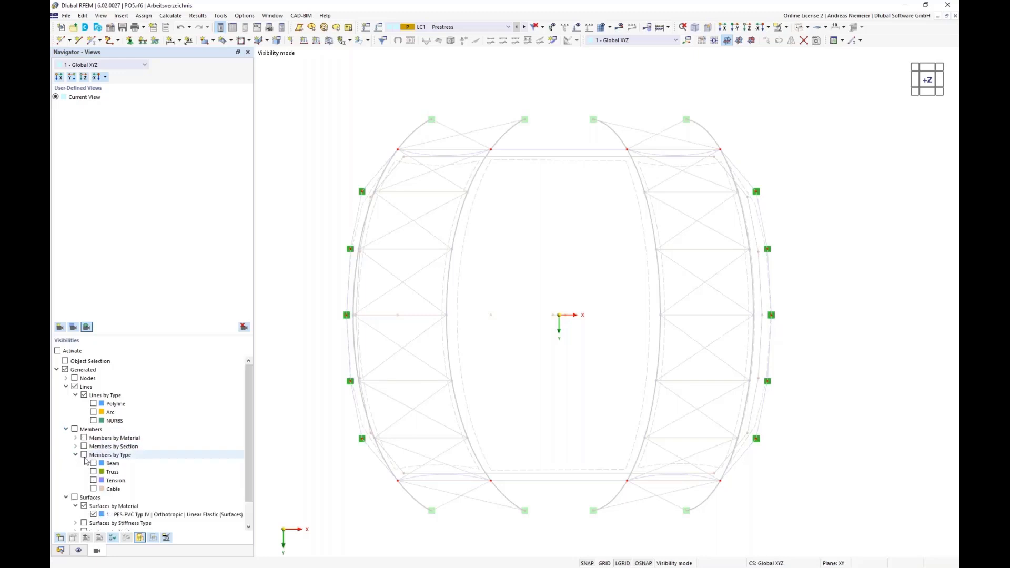
pyautogui.click(93, 489)
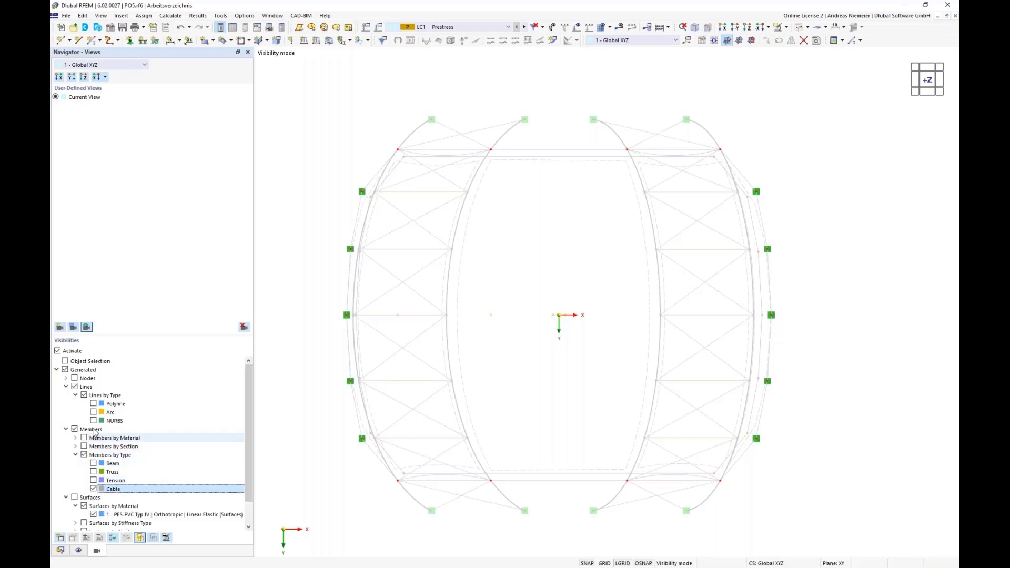
pyautogui.click(73, 387)
pyautogui.rightClick(301, 206)
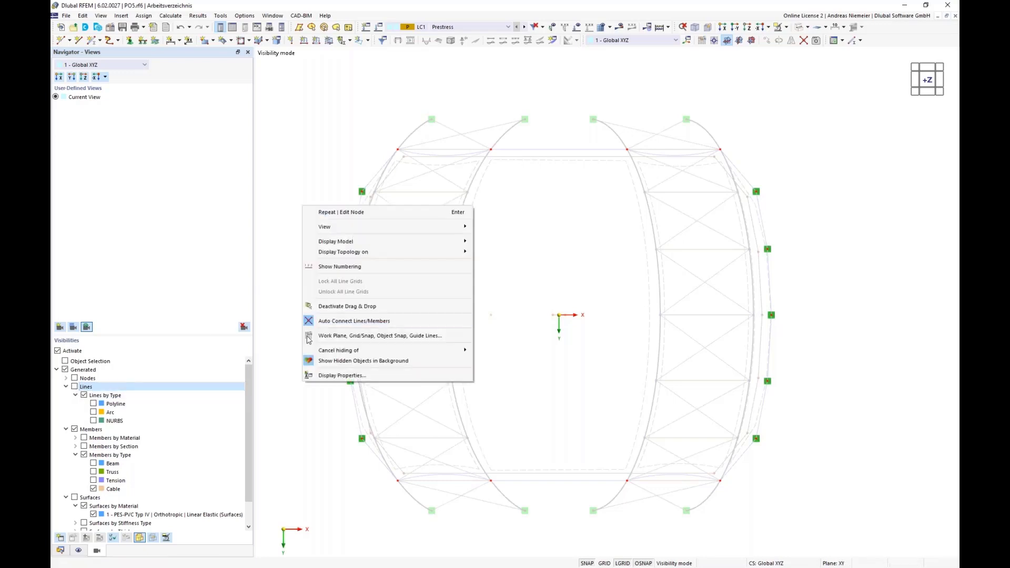
pyautogui.click(326, 361)
pyautogui.moveTo(500, 314); pyautogui.dragTo(510, 260, button='middle')
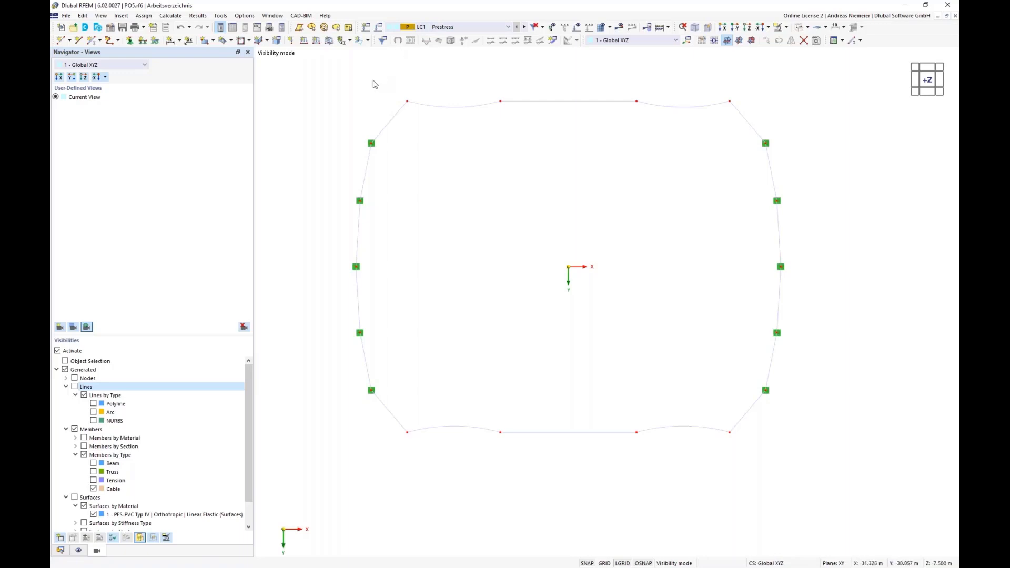
# Step: Create a member load in LC1 - Prestress with load type Form-Finding and definition type Geometric
pyautogui.click(316, 40)
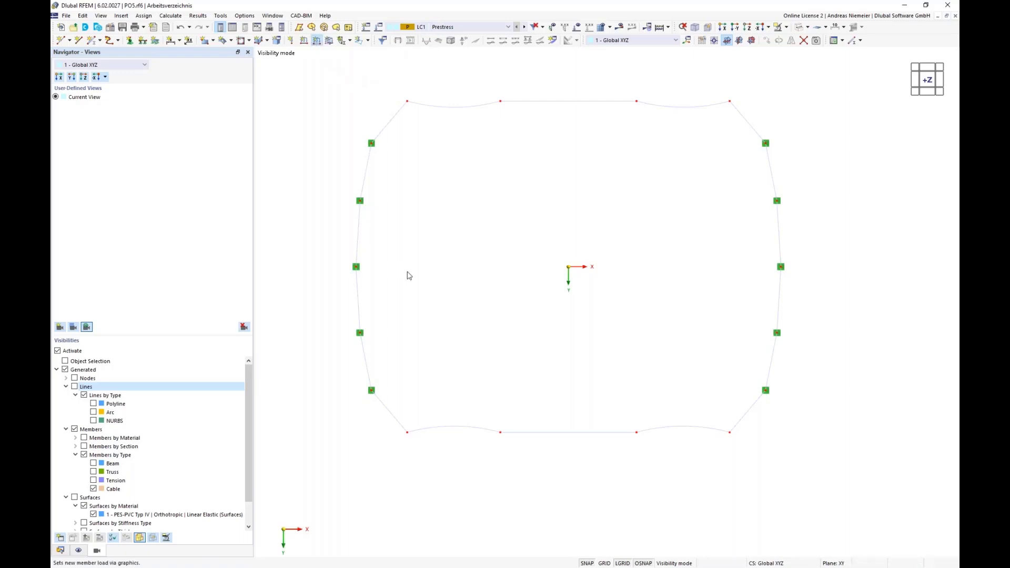
pyautogui.click(310, 197)
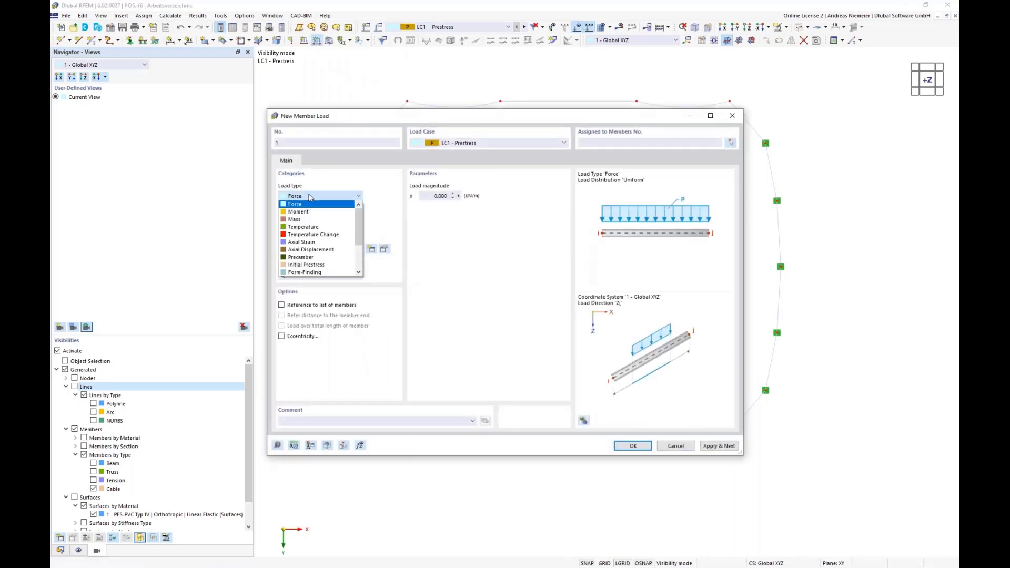
pyautogui.scroll(-2, 303, 263)
pyautogui.click(304, 259)
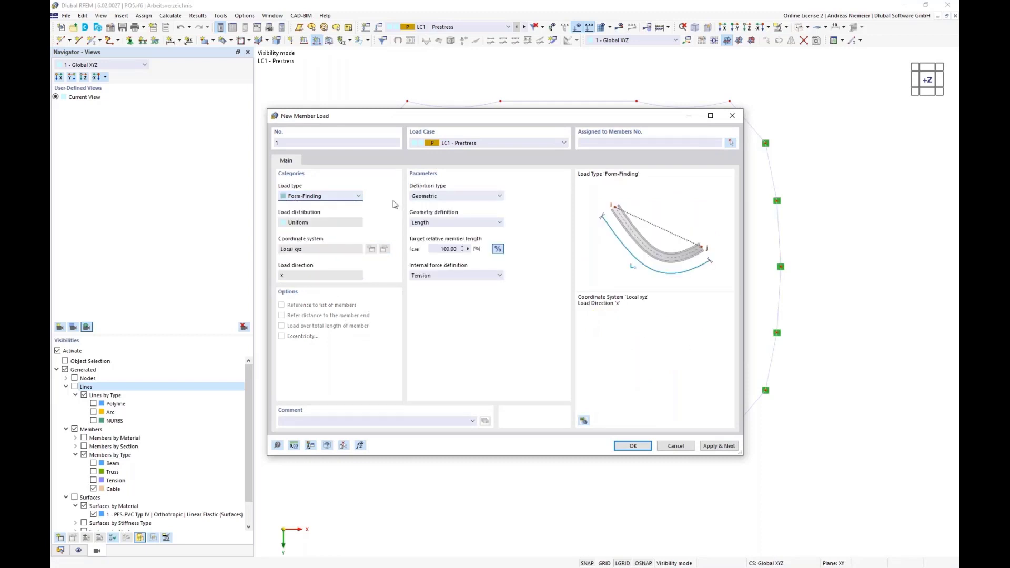
pyautogui.click(447, 199)
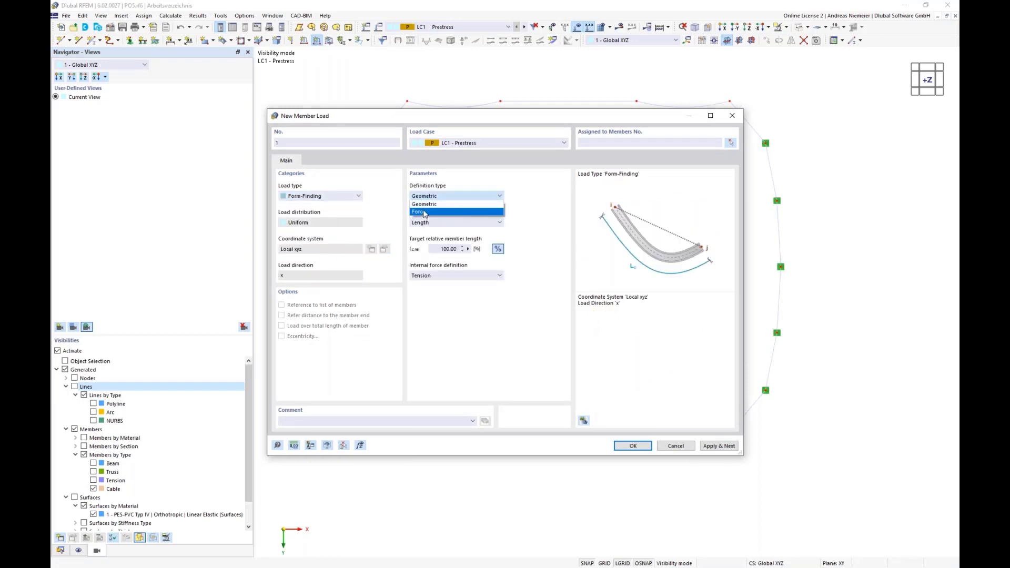
pyautogui.click(449, 238)
pyautogui.click(446, 199)
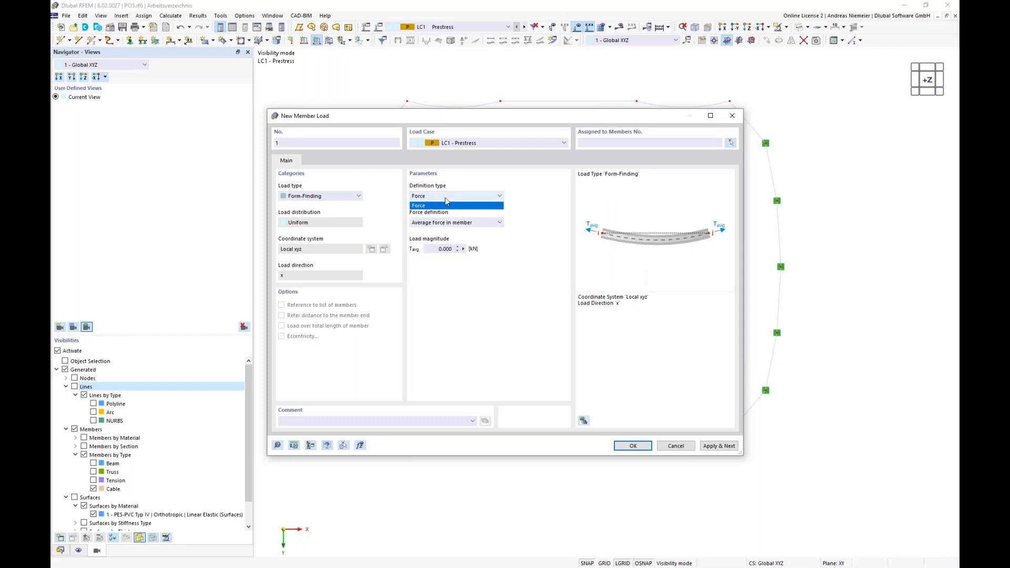
pyautogui.click(443, 211)
# Step: Define the form-finding load as an absolute sag of 1 m and assign it to all edge cables
pyautogui.click(443, 222)
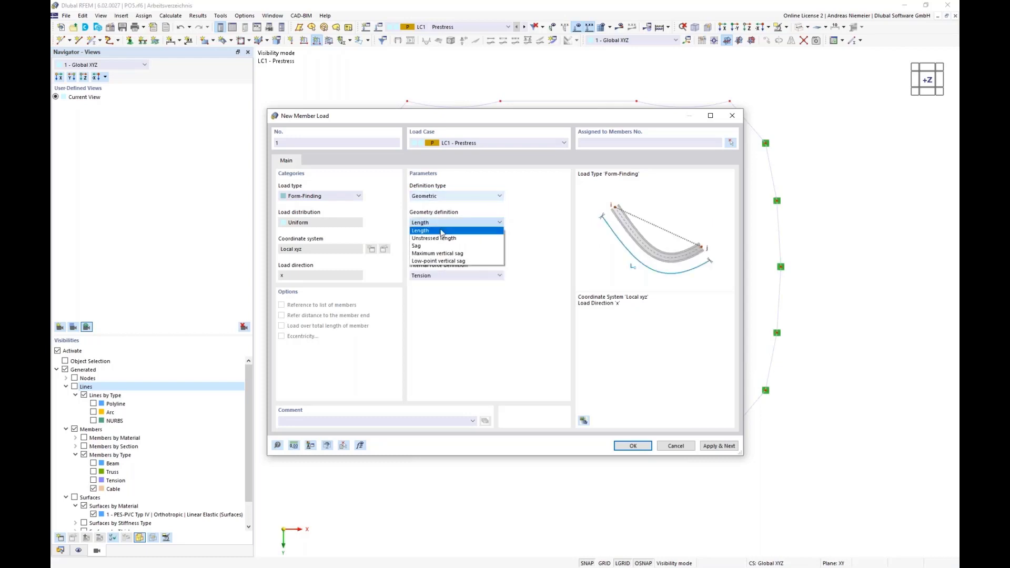
pyautogui.click(436, 238)
pyautogui.click(498, 249)
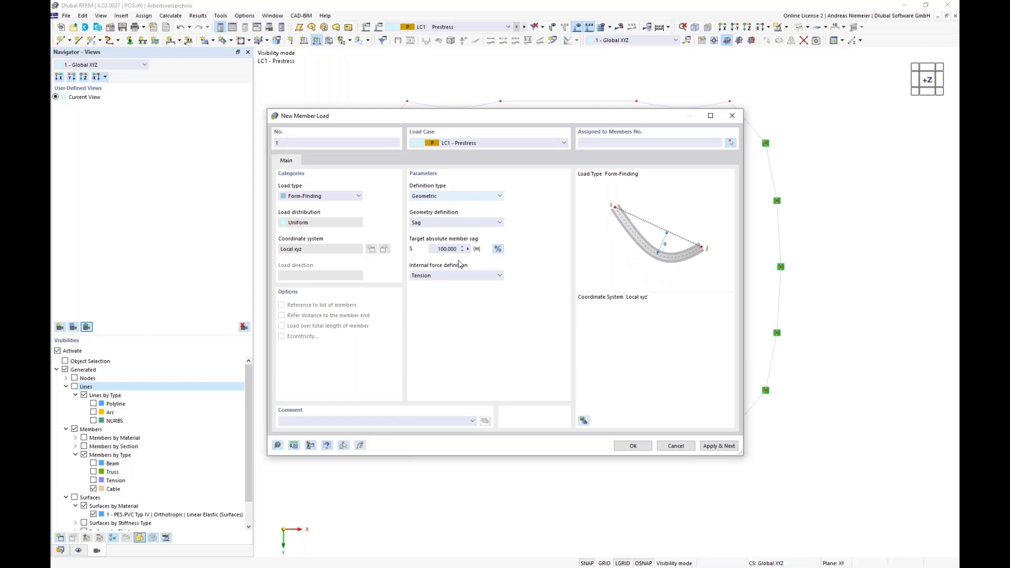
pyautogui.click(434, 251)
pyautogui.write('1')
pyautogui.click(633, 446)
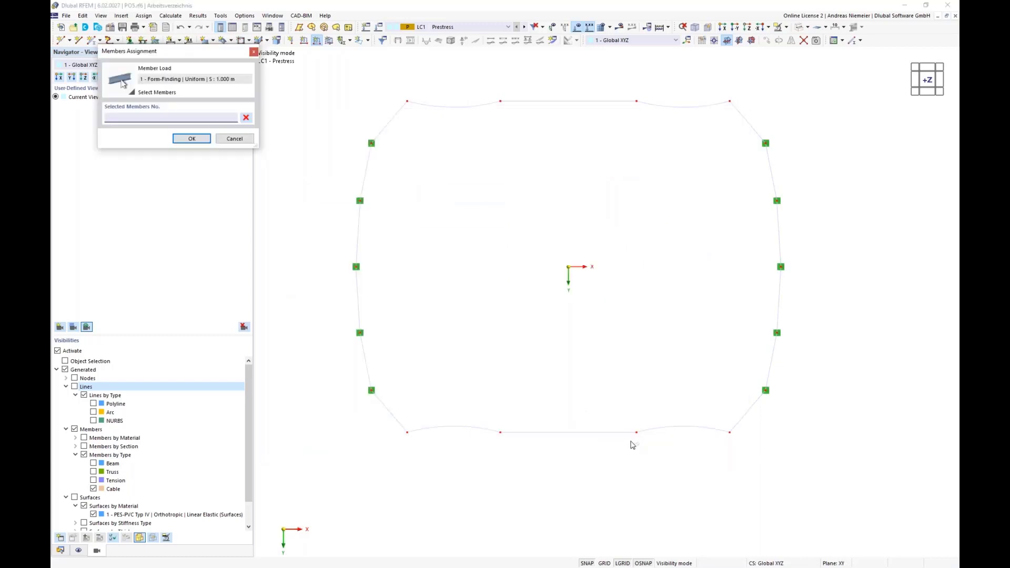
pyautogui.moveTo(319, 80); pyautogui.dragTo(862, 471)
pyautogui.click(191, 139)
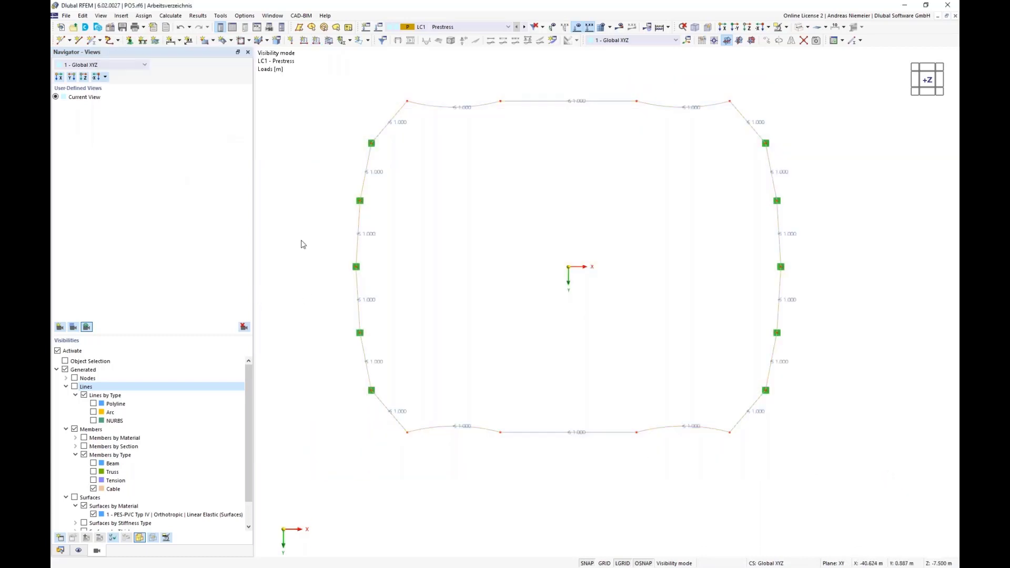
# Step: Calculate LC1 - Prestress and display the axial forces N of the edge cables in an oblique view
pyautogui.moveTo(533, 340); pyautogui.dragTo(458, 208, button='middle')
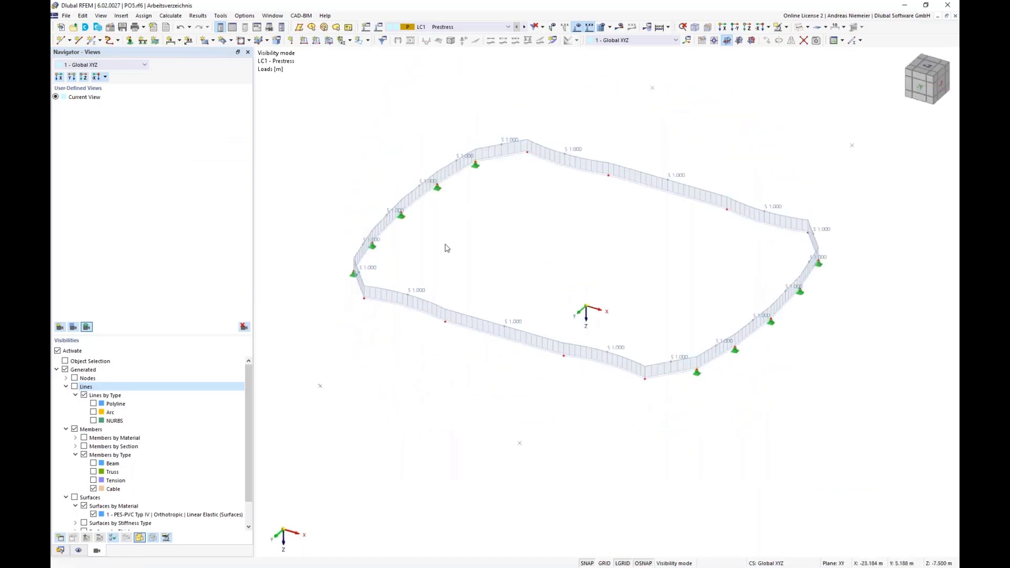
pyautogui.click(620, 27)
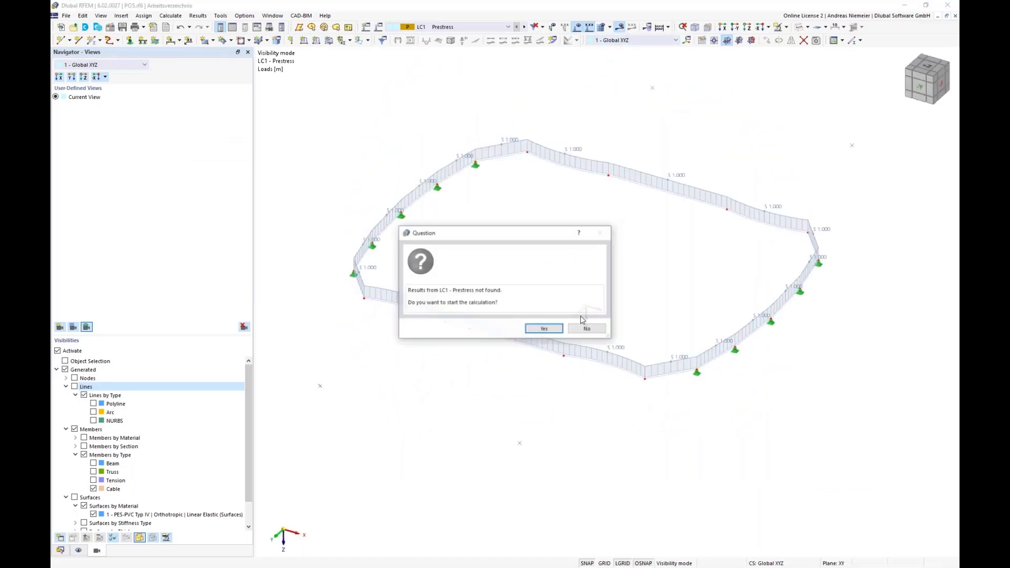
pyautogui.click(543, 327)
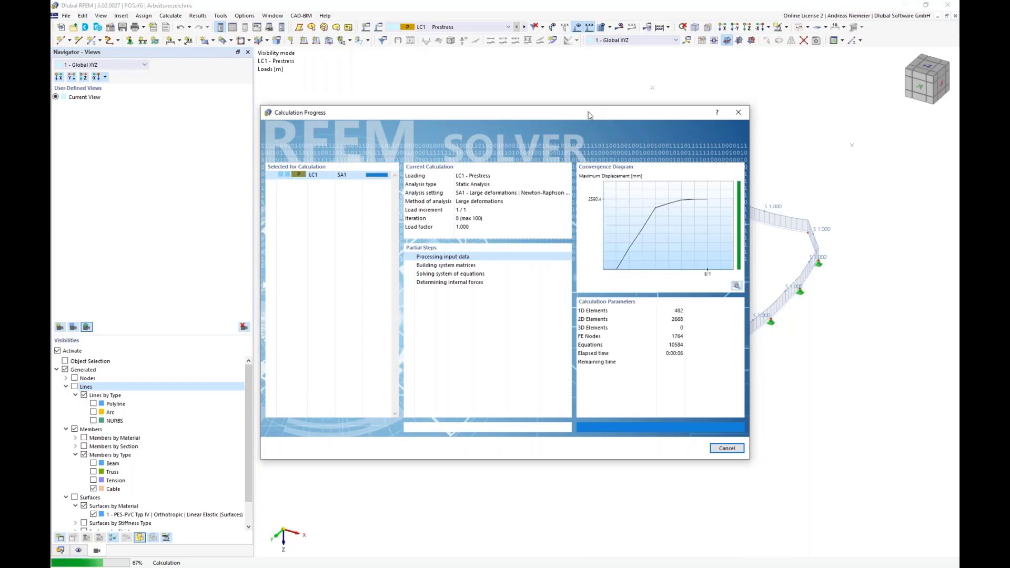
pyautogui.moveTo(474, 112); pyautogui.dragTo(286, 122)
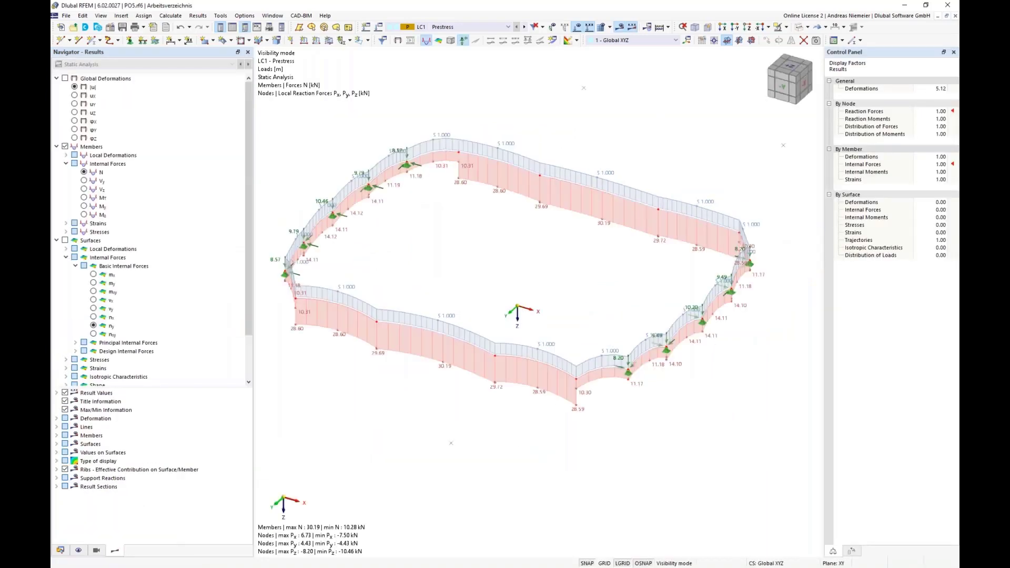
pyautogui.keyDown('ctrl'); pyautogui.moveTo(487, 280); pyautogui.dragTo(424, 392, button='middle'); pyautogui.keyUp('ctrl')
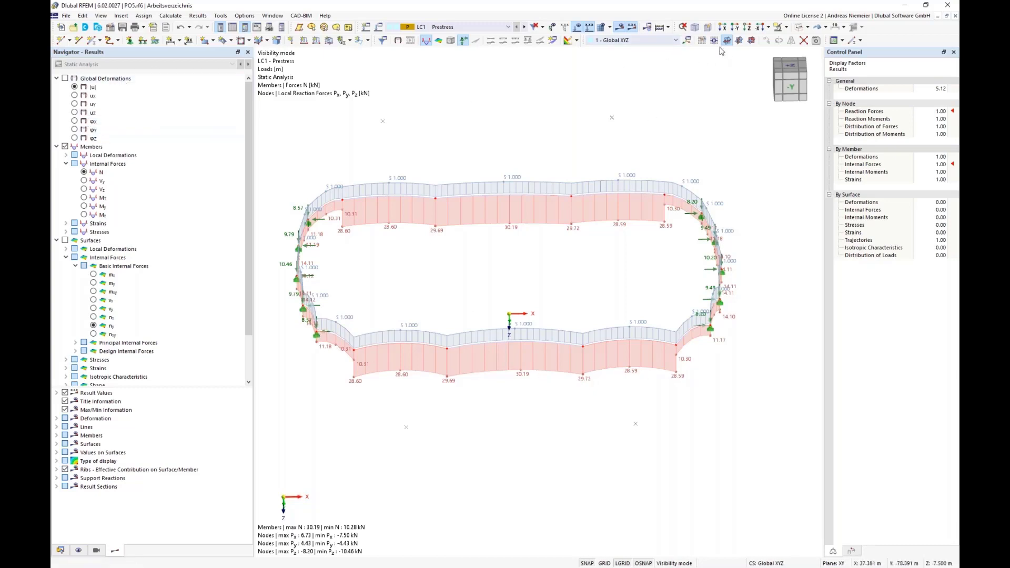
# Step: Hide the results and inspect the form-found edge cables from above and against the Y-direction
pyautogui.click(618, 27)
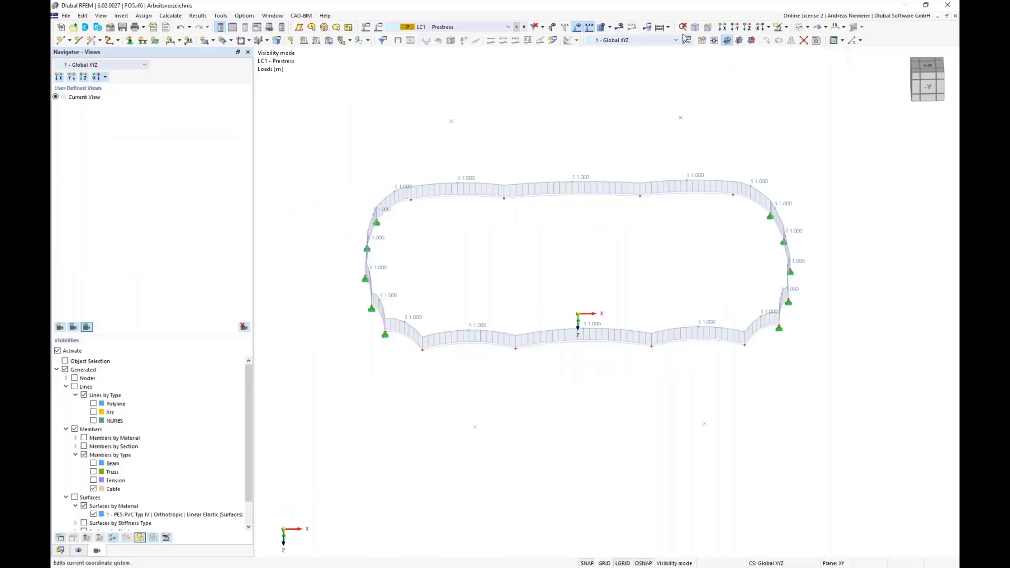
pyautogui.click(748, 29)
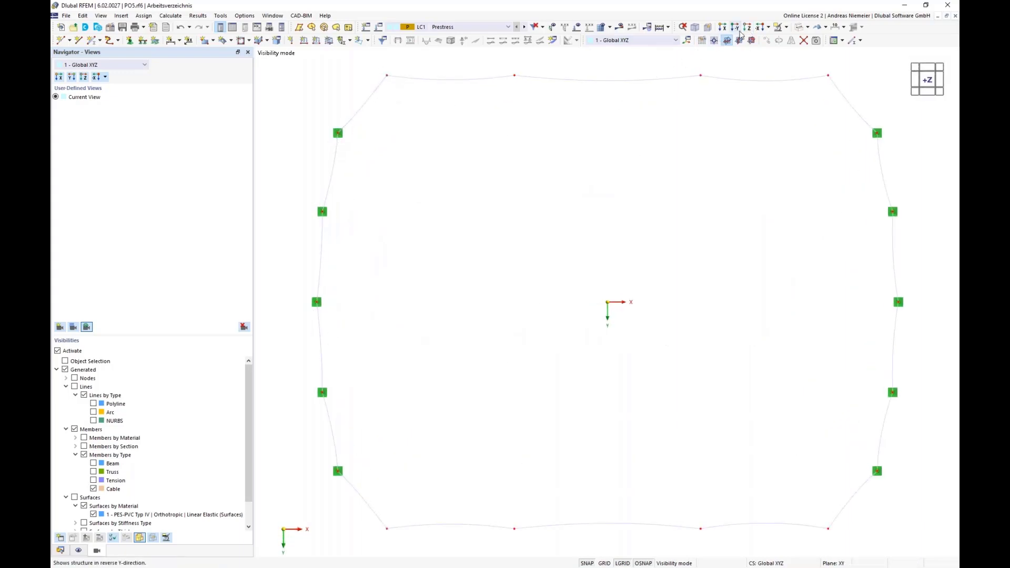
pyautogui.click(738, 29)
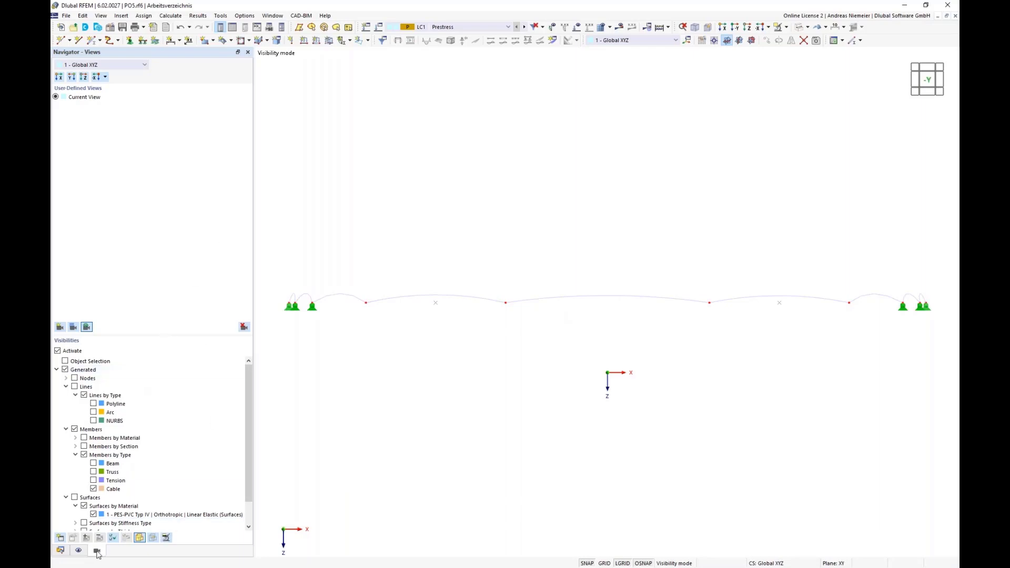
# Step: Show the results again without member forces and examine the nodal support reactions at the cable ends
pyautogui.click(619, 27)
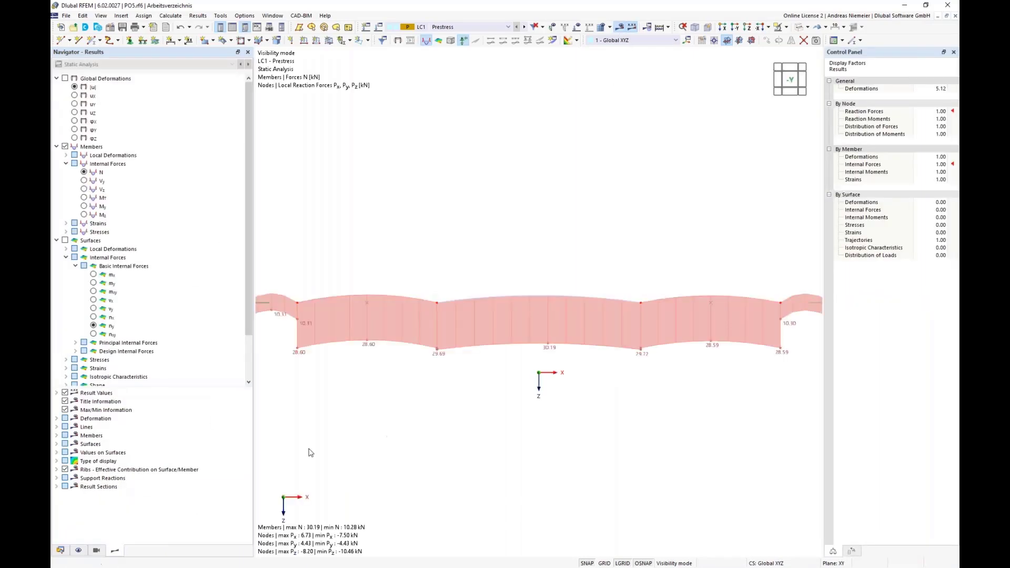
pyautogui.scroll(-2, 149, 352)
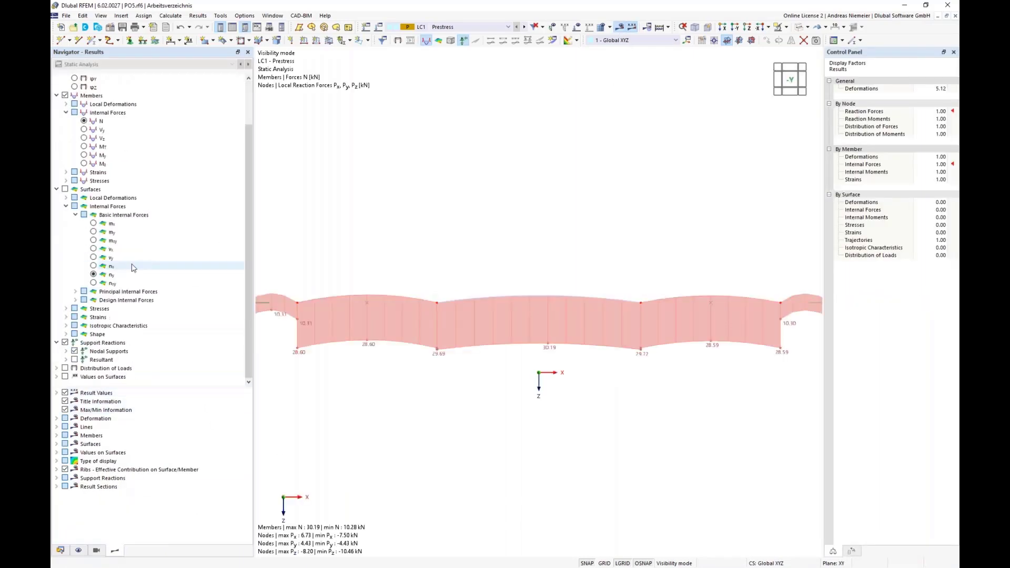
pyautogui.click(65, 95)
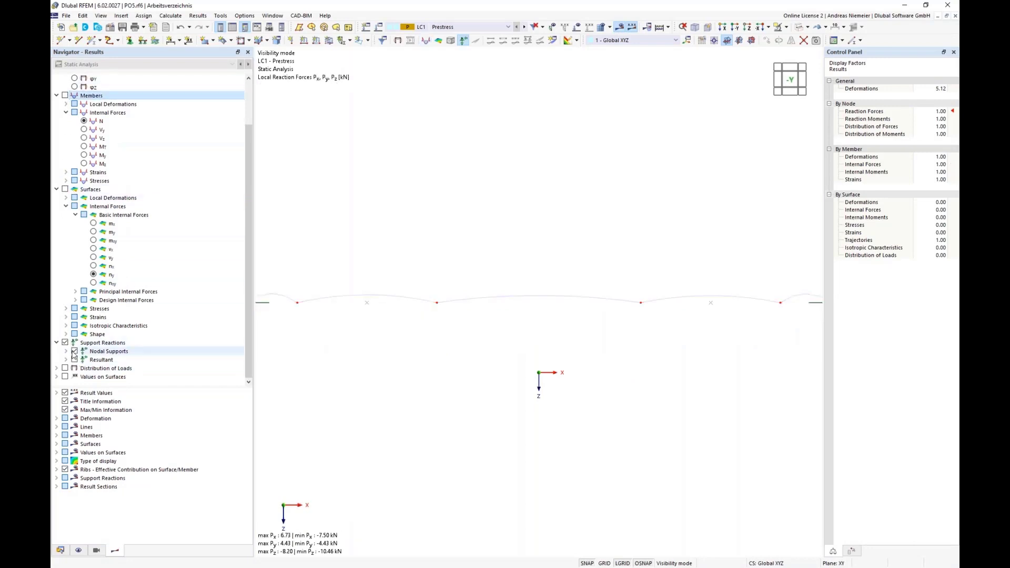
pyautogui.scroll(5, 358, 337)
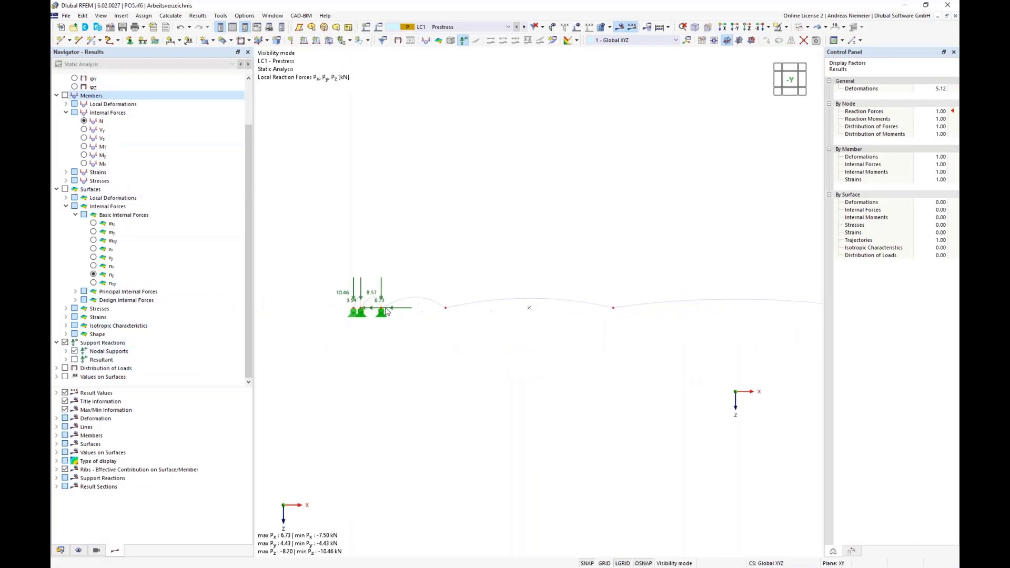
pyautogui.scroll(-1, 352, 360)
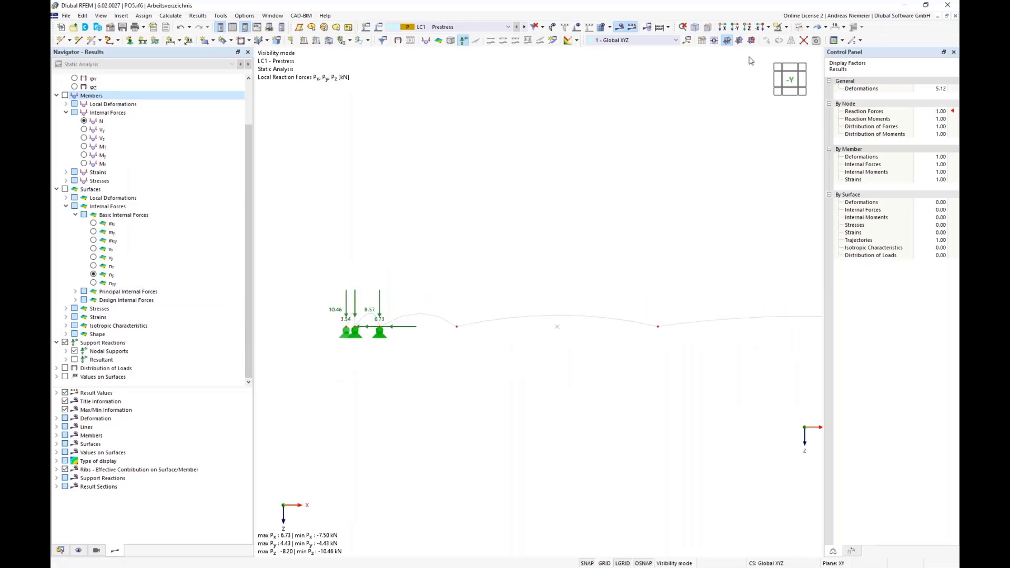
# Step: Leave visibility mode and examine the support reactions on the whole roof structure from the front and obliquely
pyautogui.click(787, 27)
pyautogui.click(831, 76)
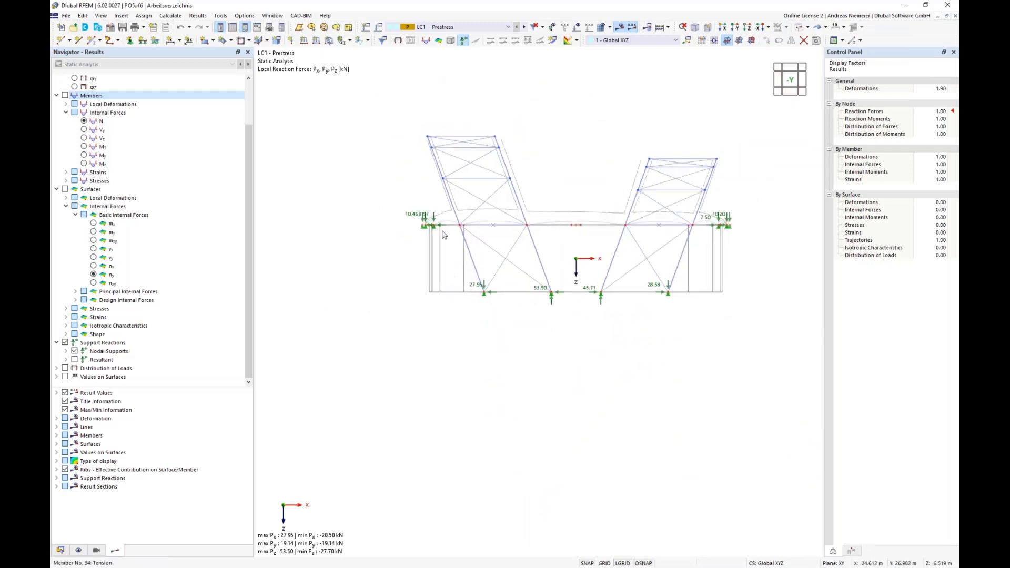
pyautogui.scroll(2, 434, 230)
pyautogui.scroll(-3, 390, 241)
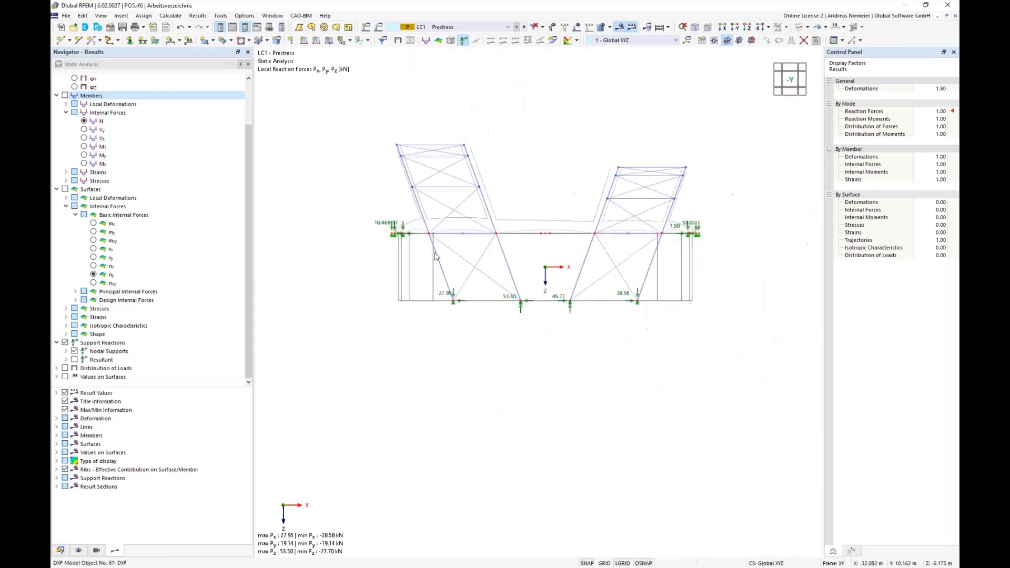
pyautogui.moveTo(542, 262); pyautogui.dragTo(541, 303, button='middle')
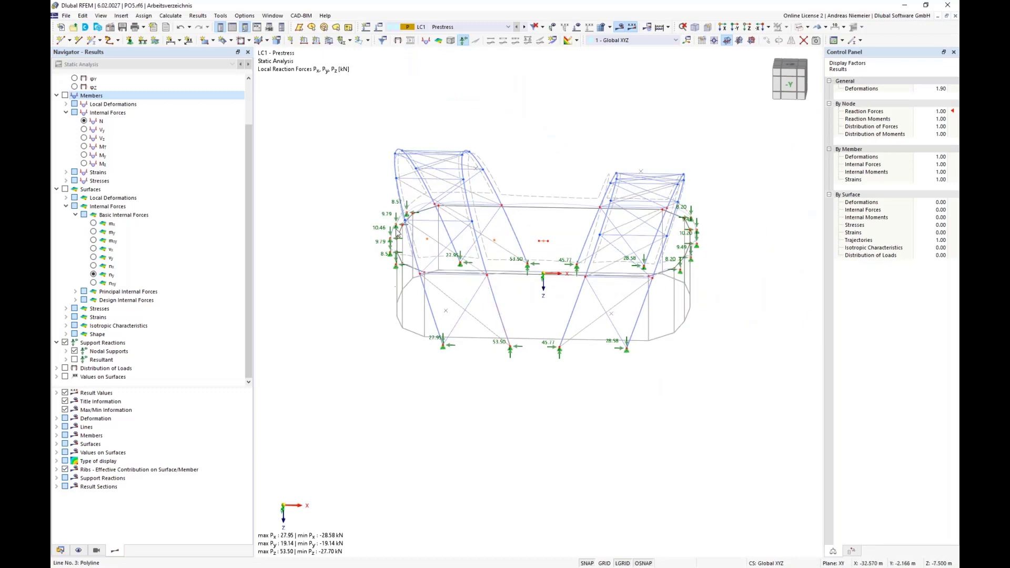
# Step: Hide the support reactions so that the whole roof structure shows without result values
pyautogui.keyDown('ctrl'); pyautogui.moveTo(597, 387); pyautogui.dragTo(579, 409, button='middle'); pyautogui.keyUp('ctrl')
pyautogui.click(65, 343)
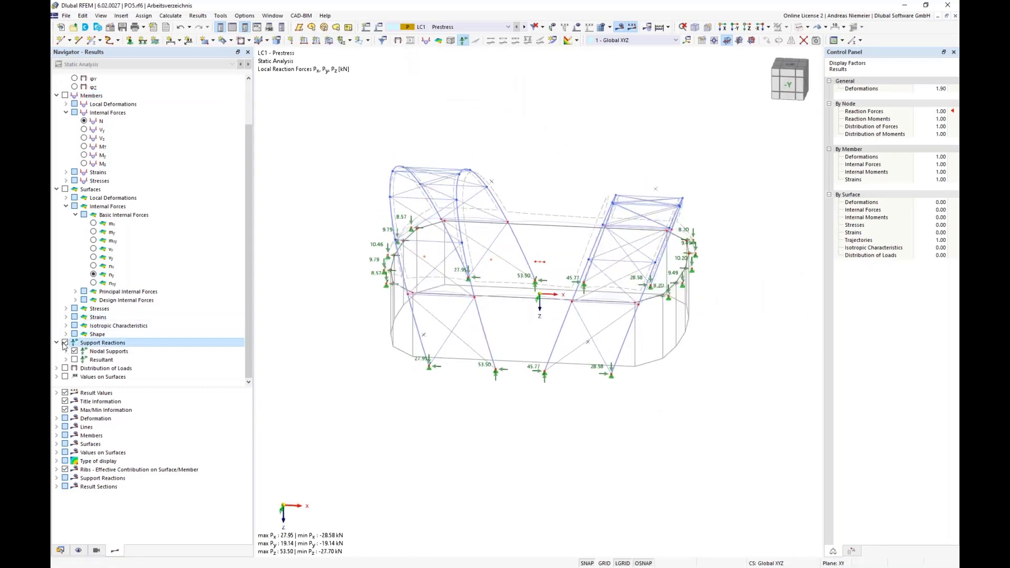
pyautogui.moveTo(532, 443); pyautogui.dragTo(508, 432, button='middle')
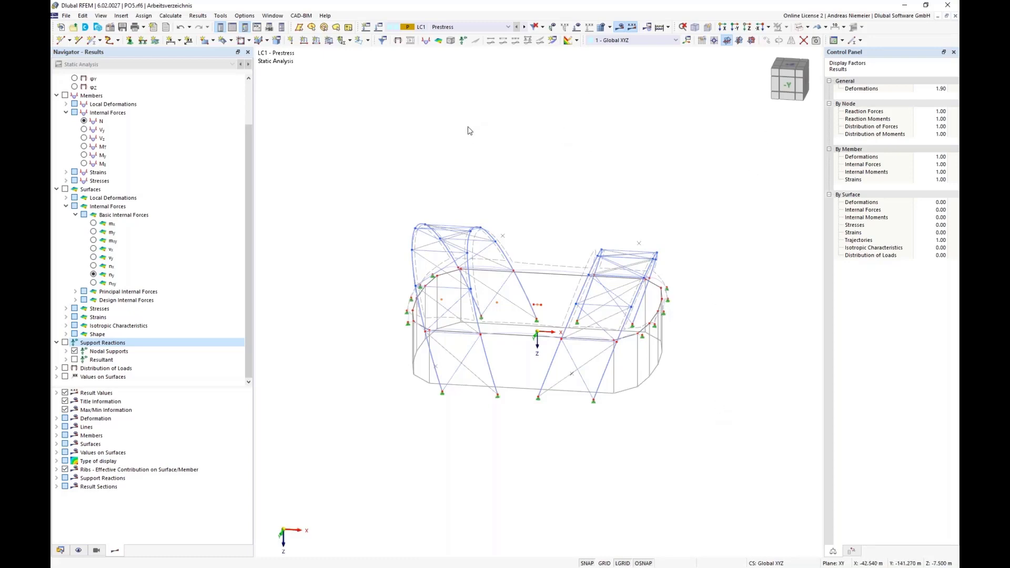
# Step: Create load case LC2 named Self-Weight and assign it the action category Permanent
pyautogui.click(379, 27)
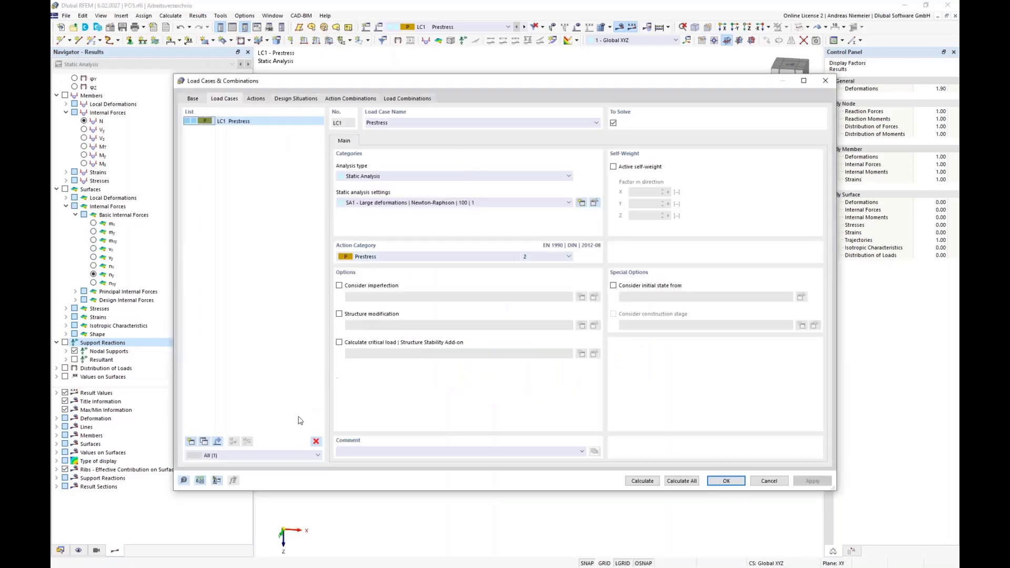
pyautogui.click(192, 441)
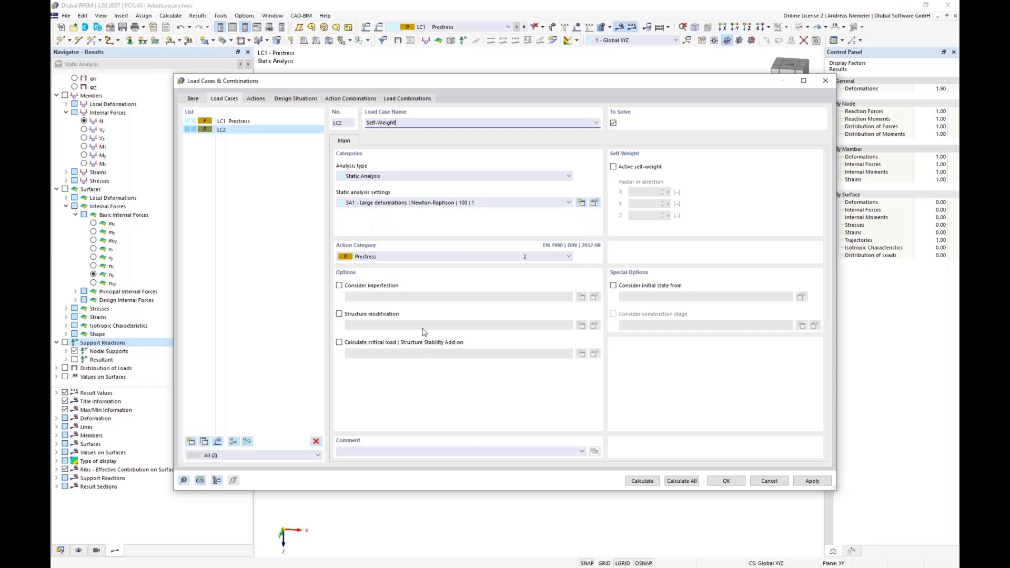
pyautogui.click(412, 257)
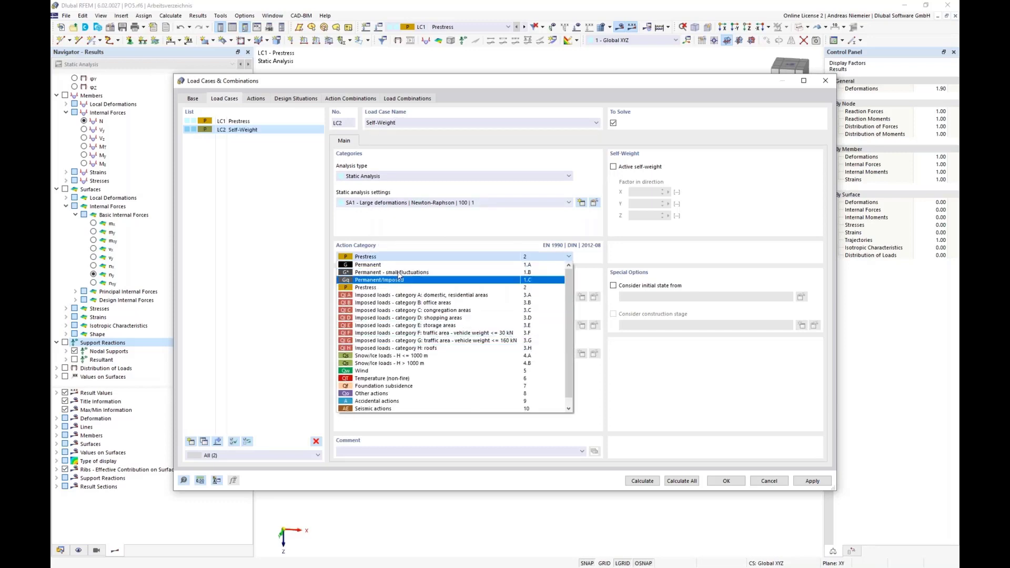
pyautogui.click(387, 263)
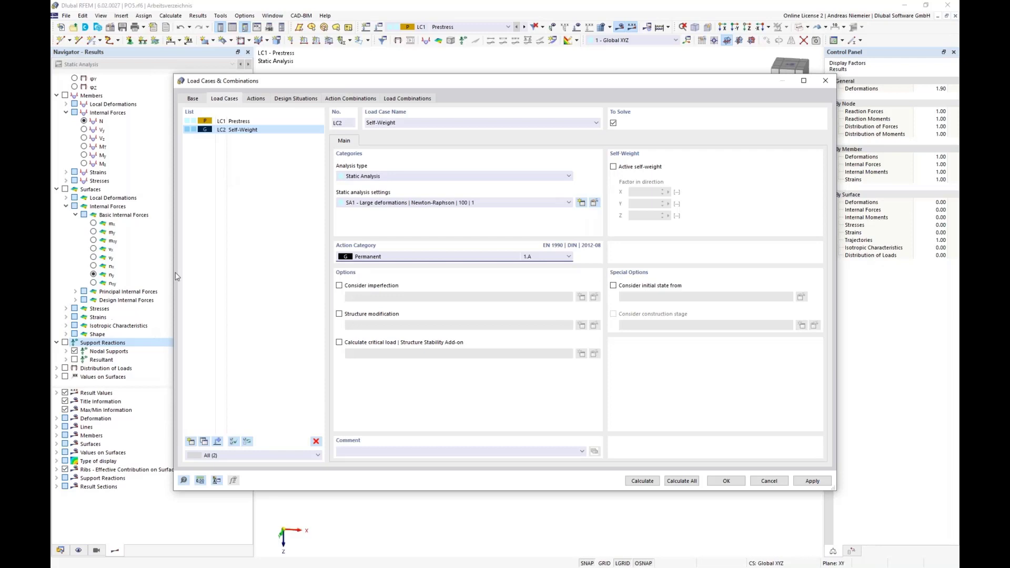
# Step: Let LC2 consider the initial state from LC1 - Prestress and calculate the load case
pyautogui.click(613, 286)
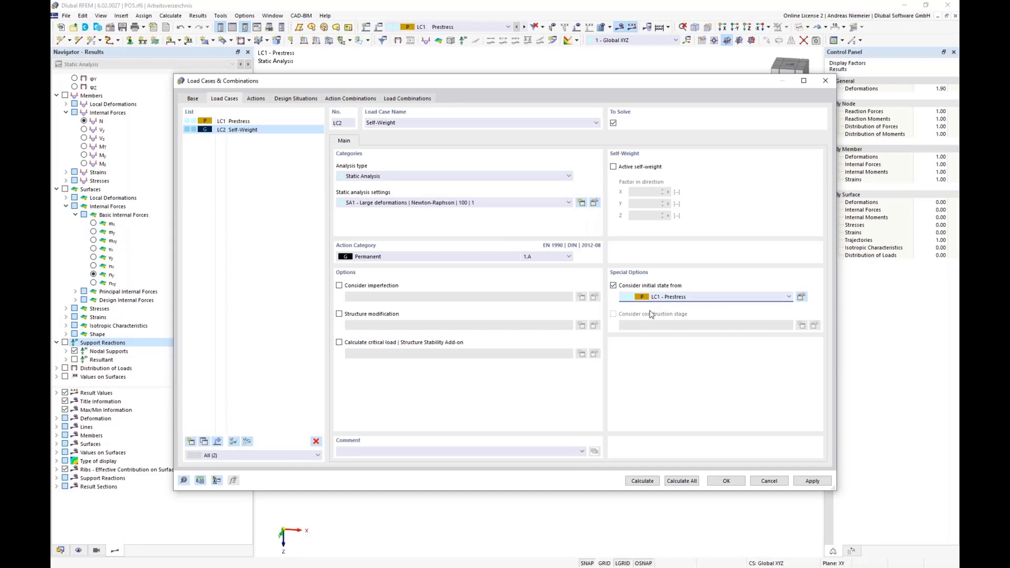
pyautogui.click(804, 298)
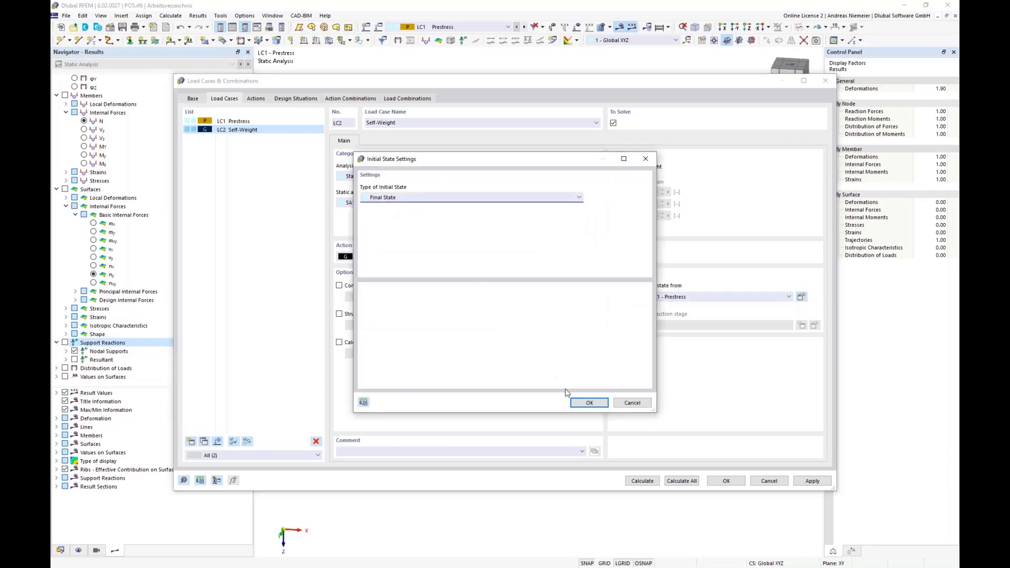
pyautogui.click(636, 407)
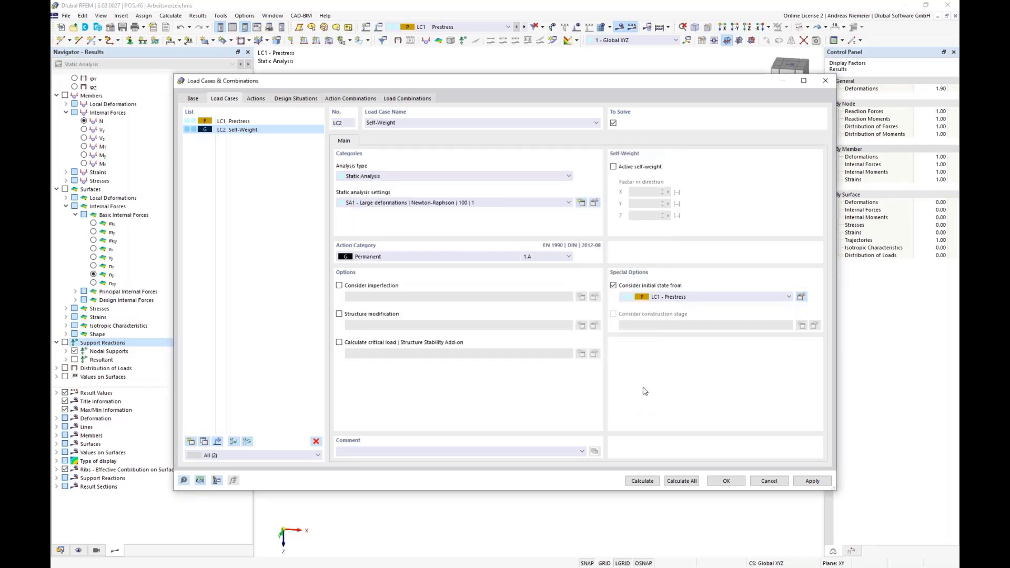
pyautogui.click(643, 481)
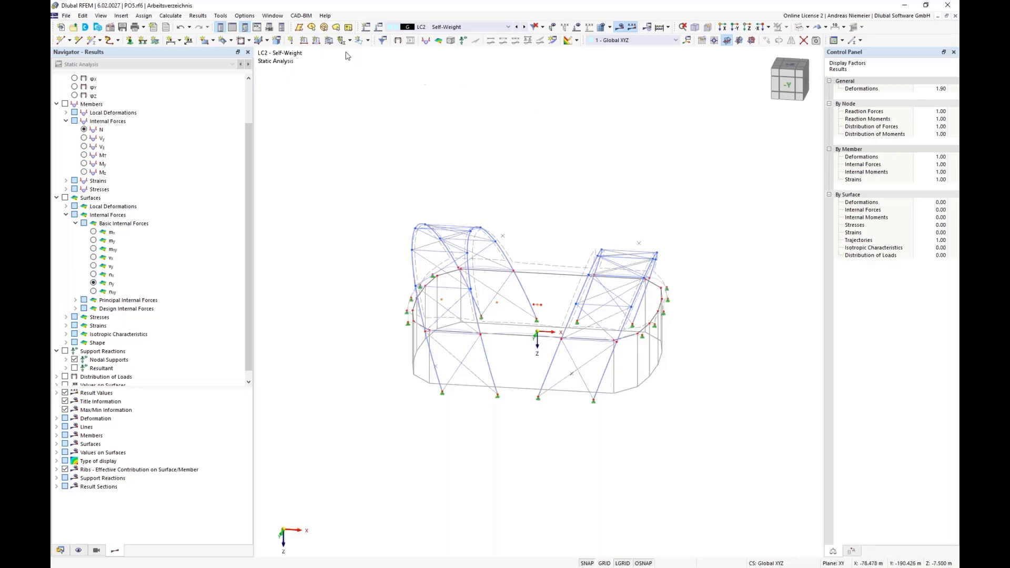
# Step: Open the result summary table for LC2 and display the global deformations |u| of the membrane roof
pyautogui.click(233, 27)
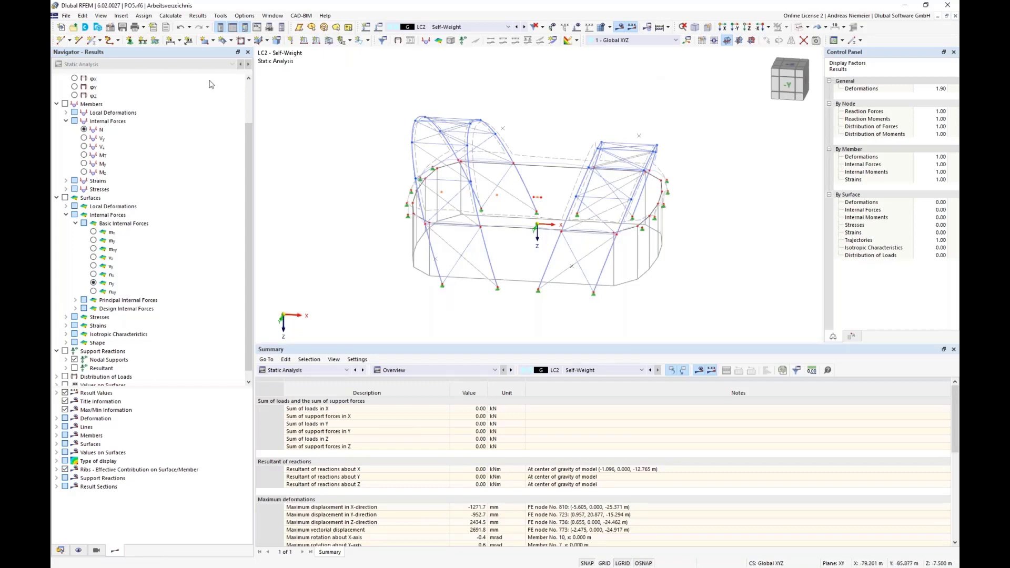
pyautogui.scroll(2, 71, 124)
pyautogui.click(65, 87)
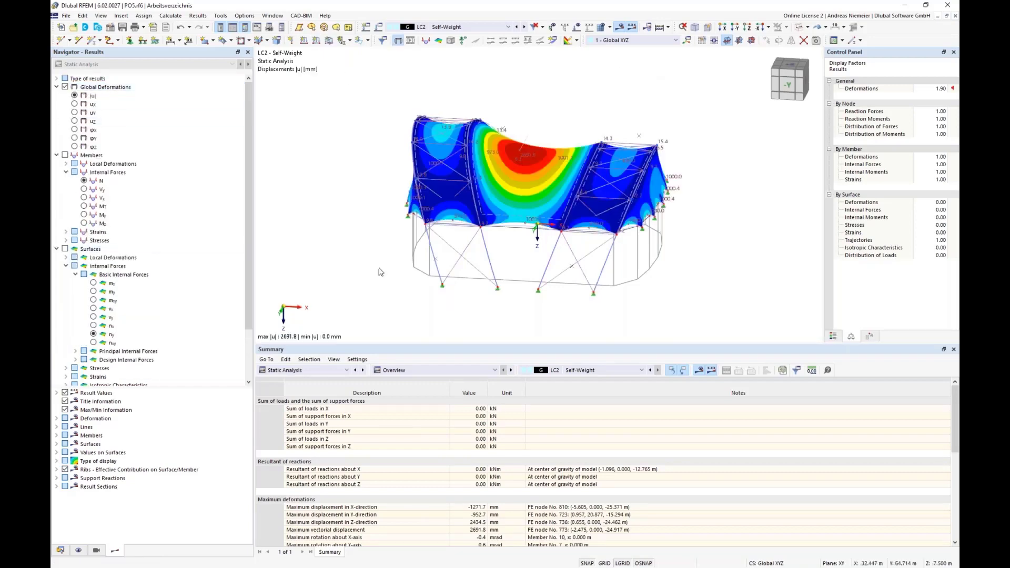
pyautogui.keyDown('ctrl'); pyautogui.moveTo(368, 256); pyautogui.dragTo(362, 237, button='middle'); pyautogui.keyUp('ctrl')
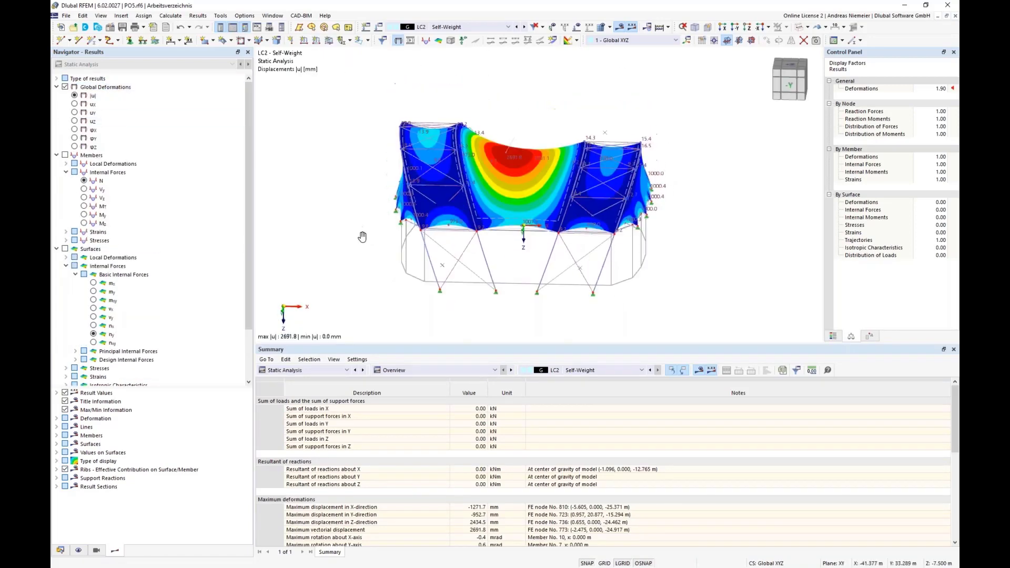
# Step: Display the static analysis summary for load case LC2 Self-Weight
pyautogui.scroll(-1, 363, 242)
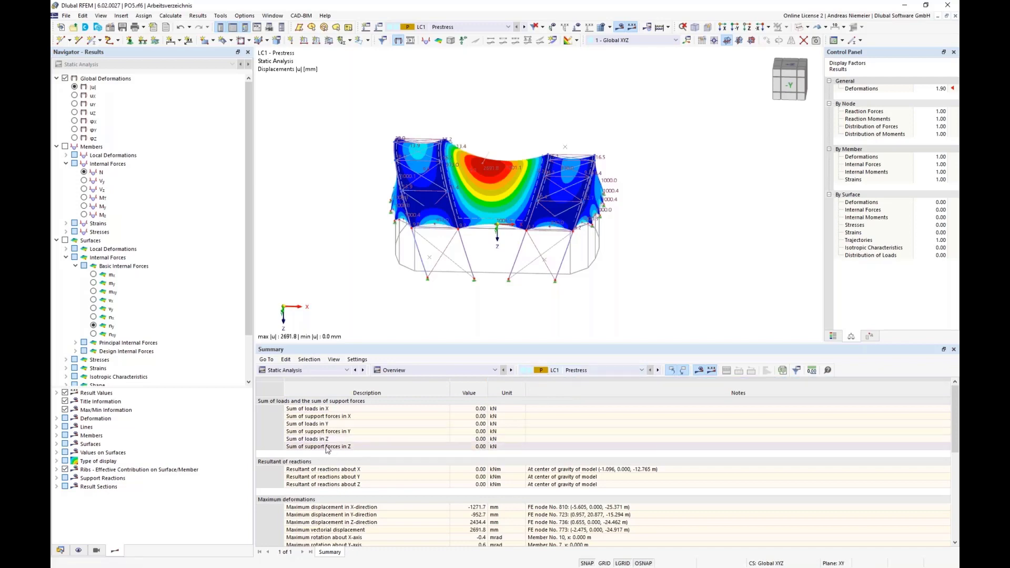
pyautogui.click(585, 371)
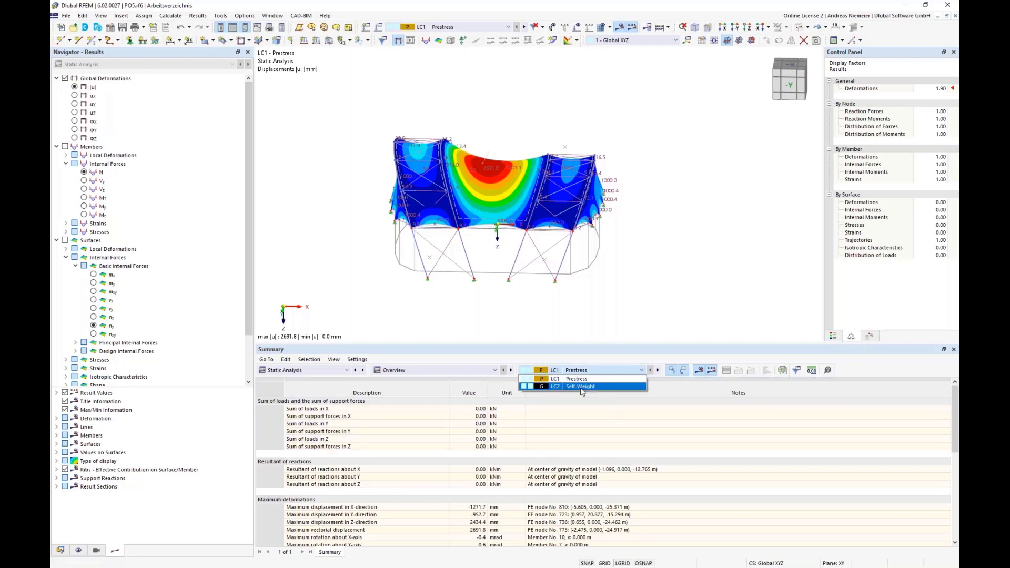
pyautogui.click(581, 389)
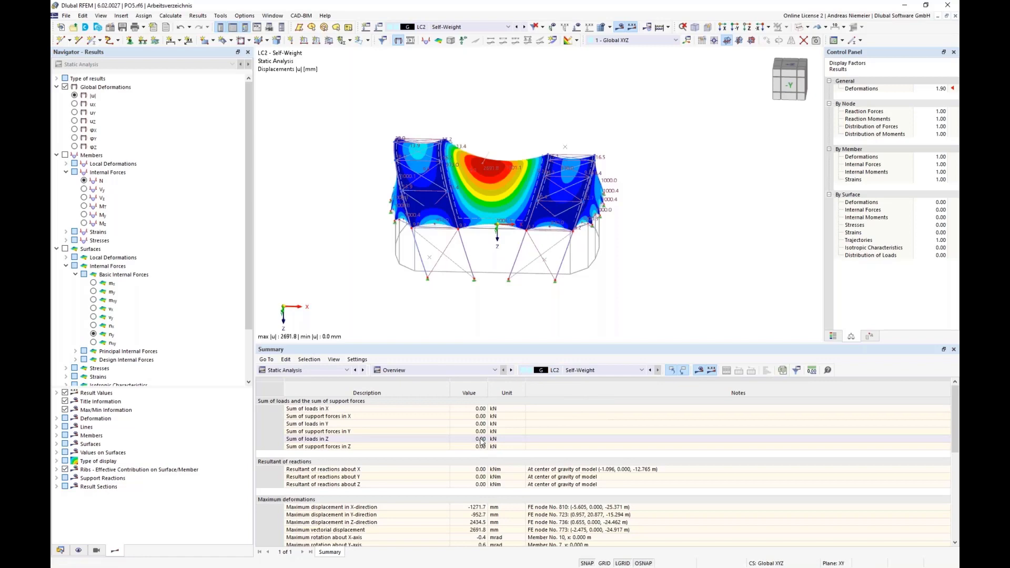
# Step: Activate self-weight in the settings of load case LC2 Self-Weight and calculate that load case
pyautogui.click(311, 371)
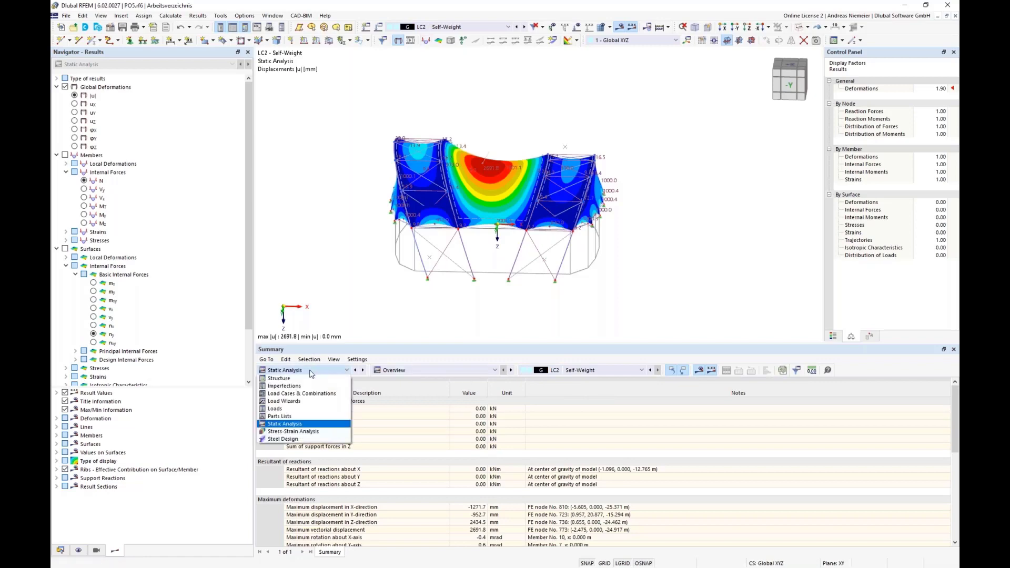
pyautogui.click(301, 394)
pyautogui.click(362, 40)
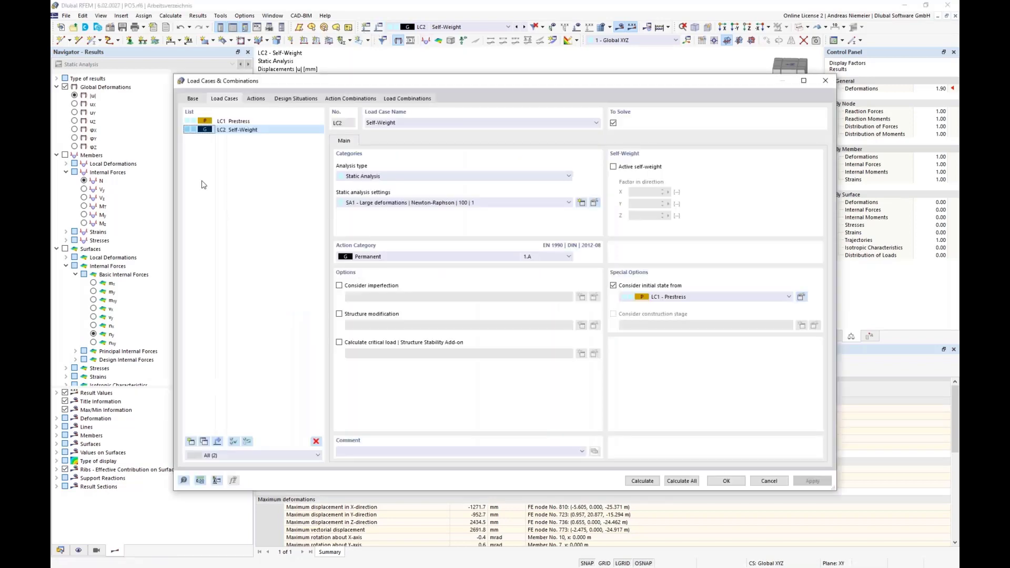
pyautogui.click(614, 166)
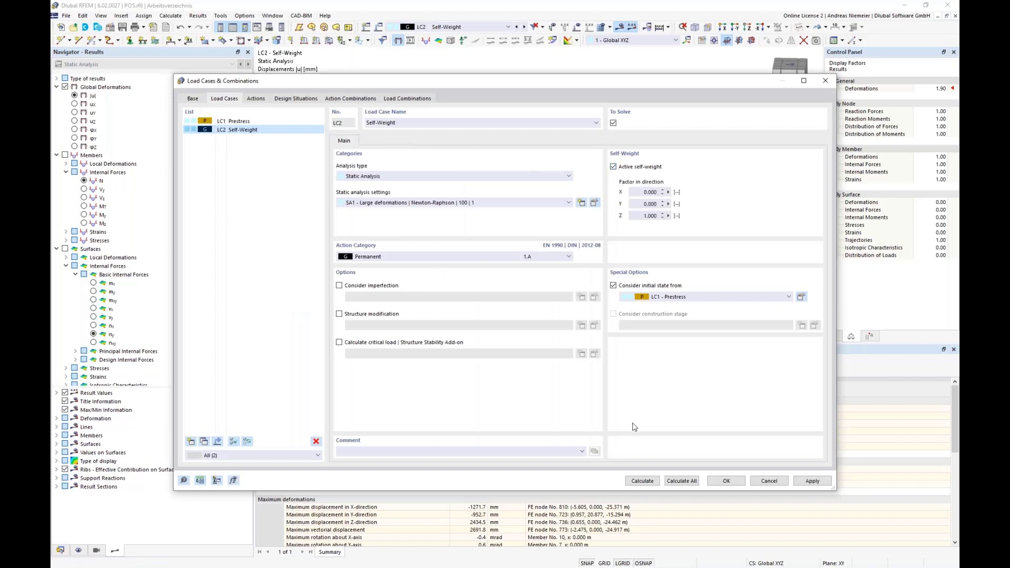
pyautogui.click(646, 482)
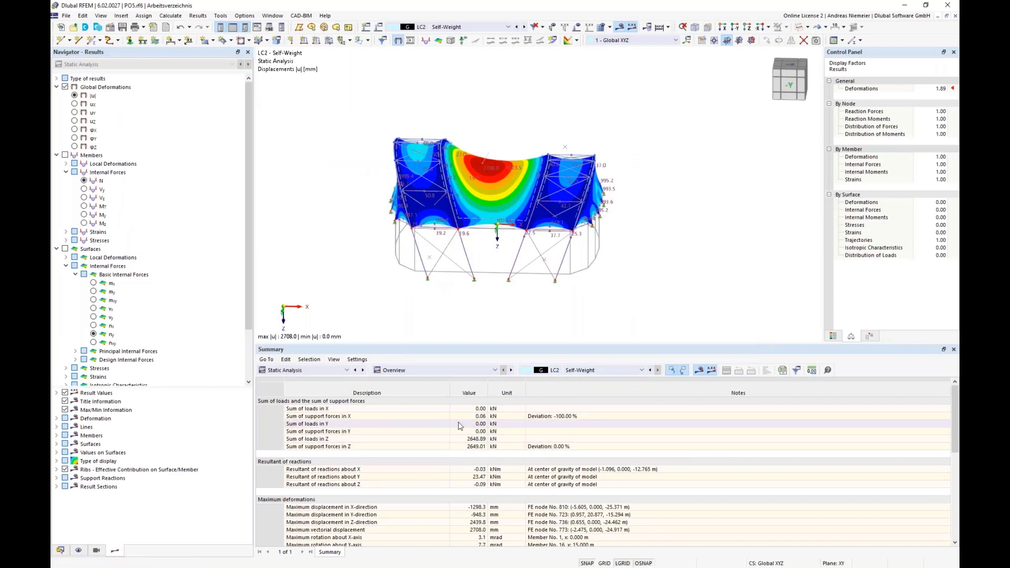
# Step: Switch the results to load case LC1 Prestress and compare its load sums and deformations with LC2
pyautogui.click(573, 375)
pyautogui.click(573, 385)
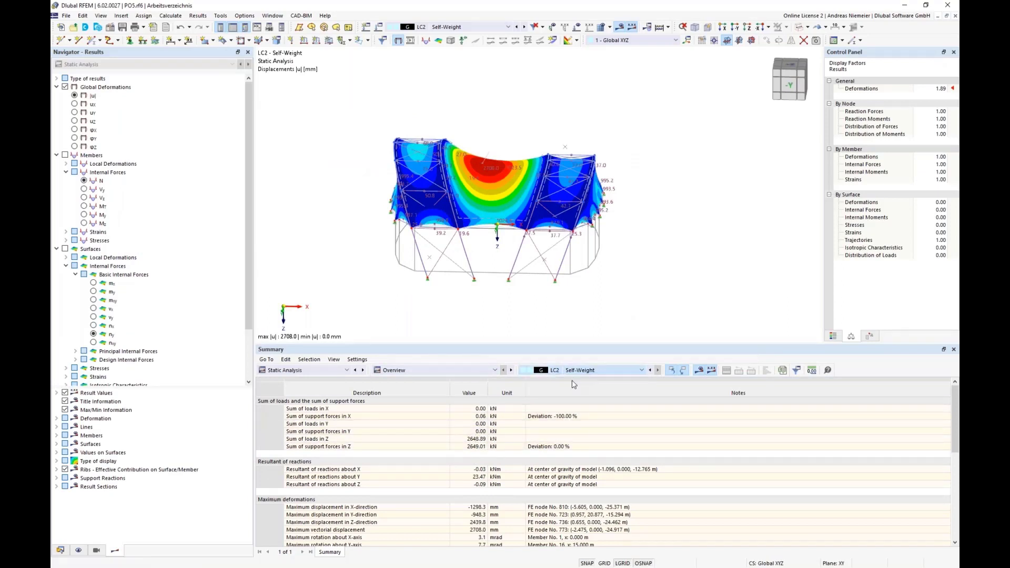
pyautogui.scroll(1, 614, 373)
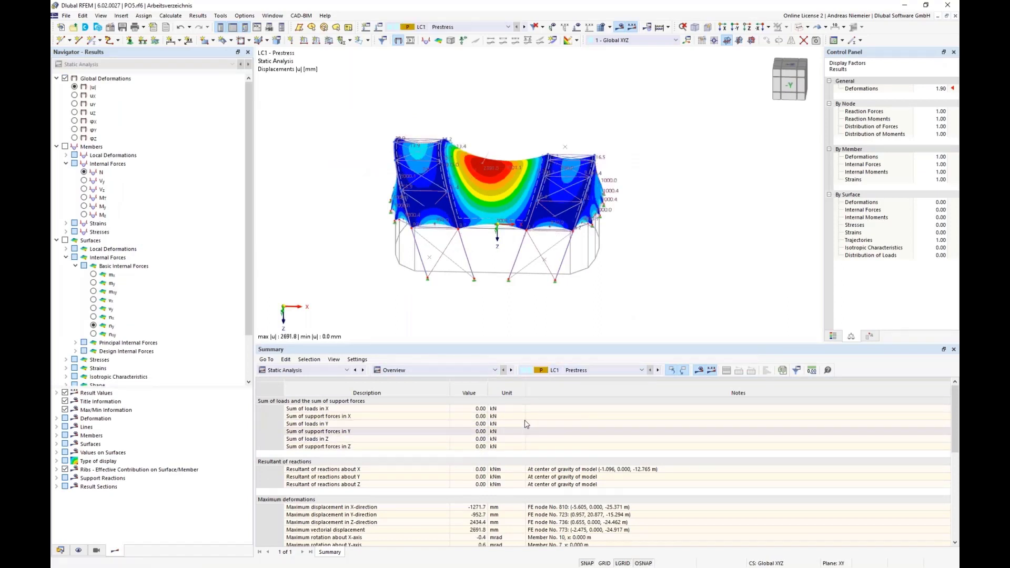
pyautogui.click(601, 370)
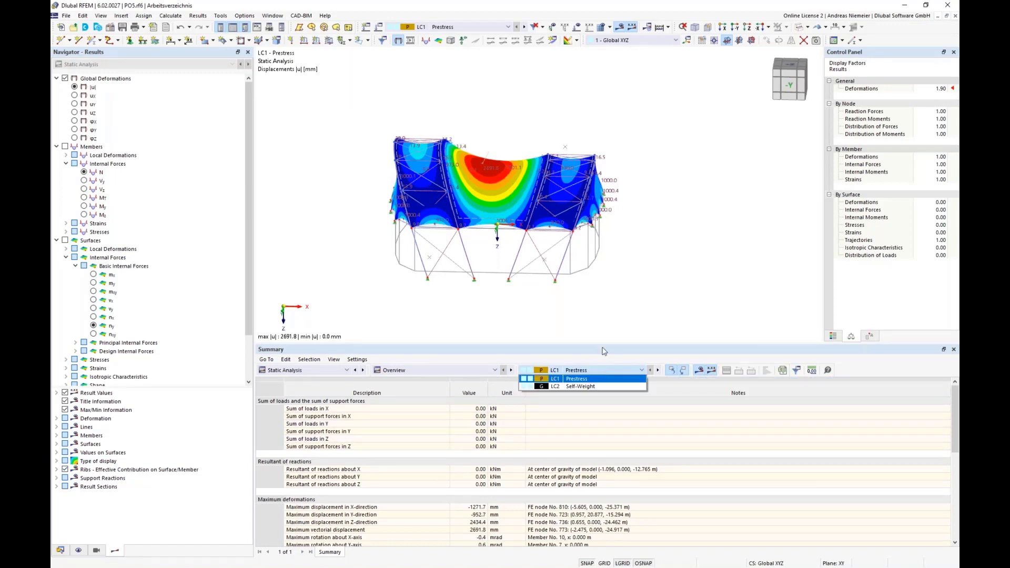
pyautogui.click(625, 313)
pyautogui.moveTo(625, 304)
pyautogui.keyDown('ctrl'); pyautogui.mouseDown(button='middle')
pyautogui.moveTo(593, 271)
pyautogui.moveTo(624, 295)
pyautogui.mouseUp(button='middle'); pyautogui.keyUp('ctrl')
# Step: Add load case LC3 named Snow to the table of load cases and combinations
pyautogui.click(301, 370)
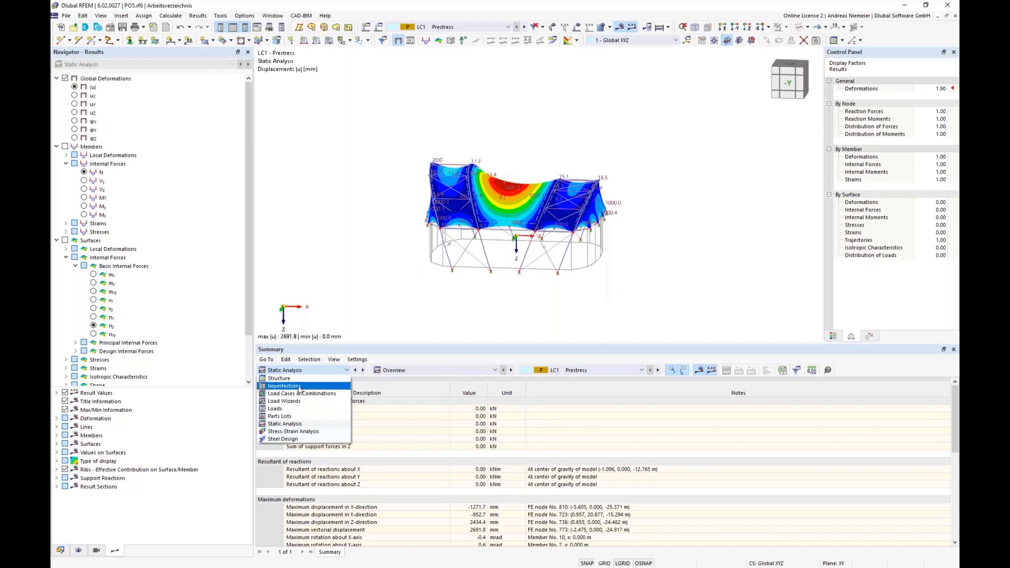
pyautogui.click(301, 394)
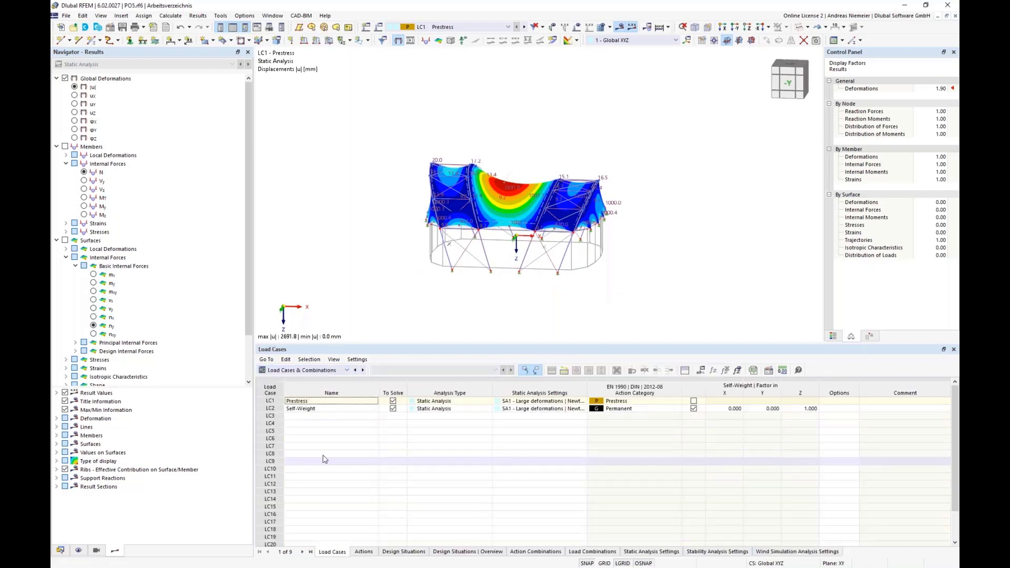
pyautogui.click(309, 417)
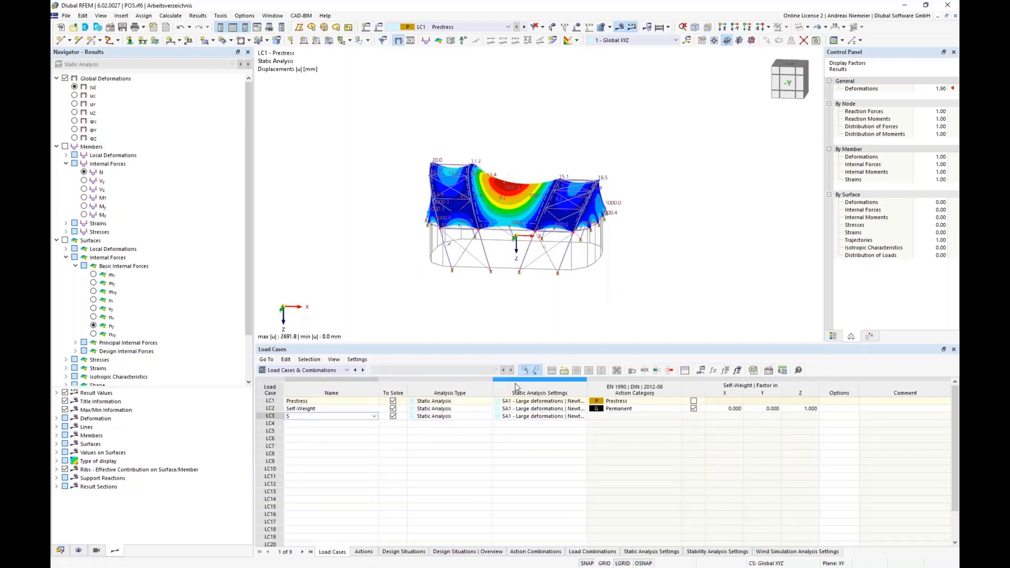
pyautogui.click(405, 516)
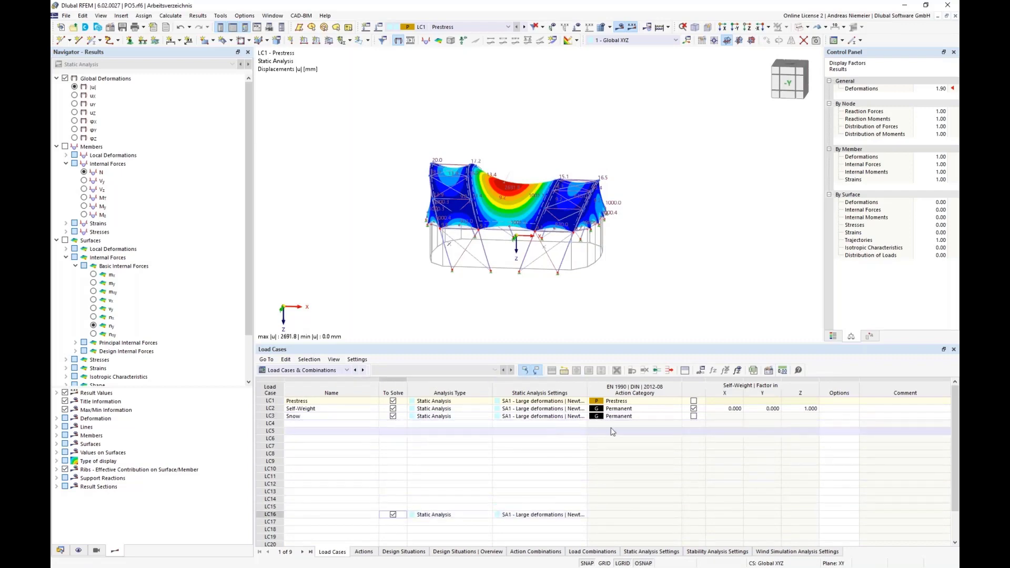
# Step: Set the action category of load case LC3 to Snow/Ice loads - H <= 1000 m
pyautogui.click(646, 419)
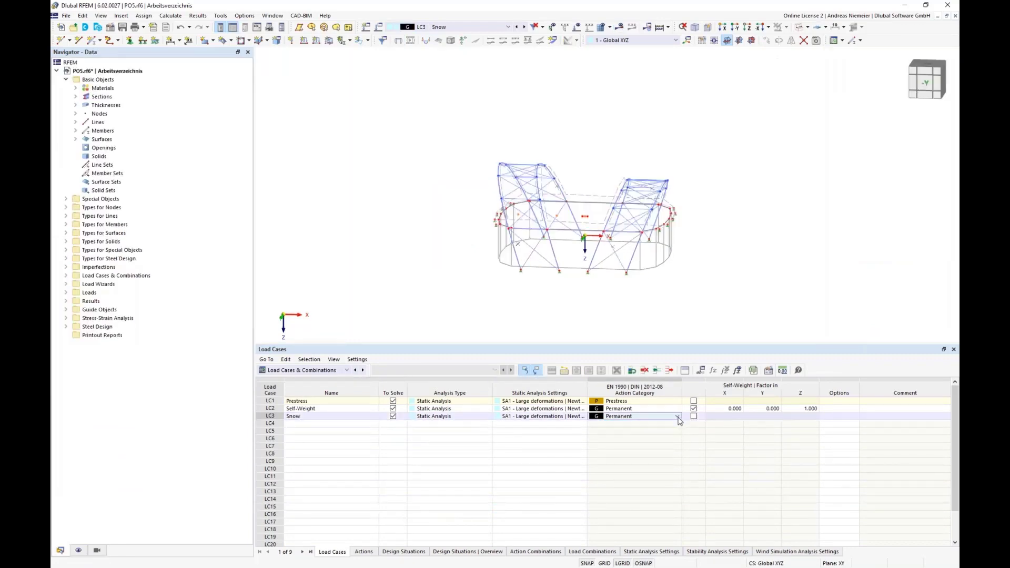
pyautogui.click(677, 416)
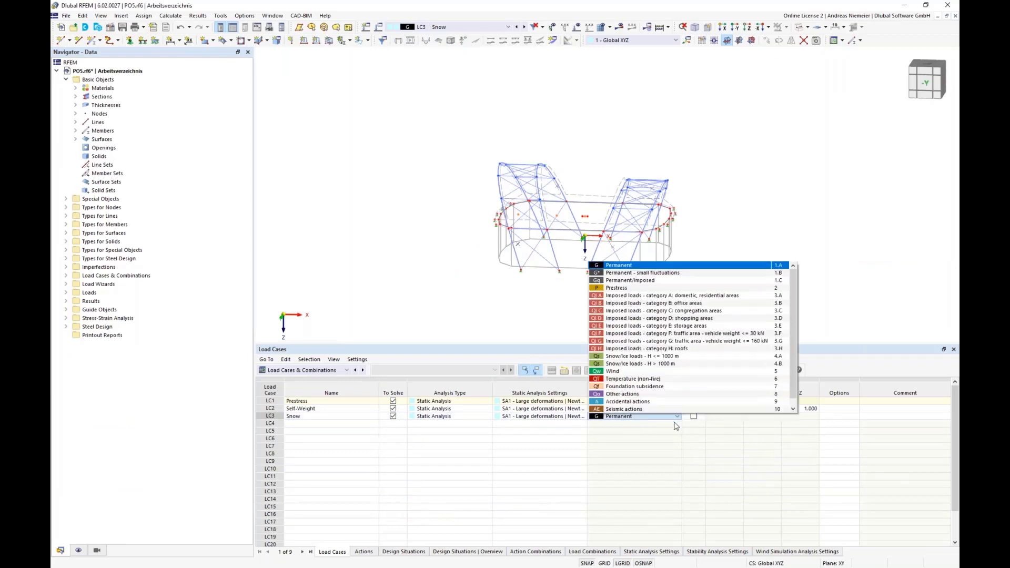
pyautogui.click(641, 359)
pyautogui.click(641, 477)
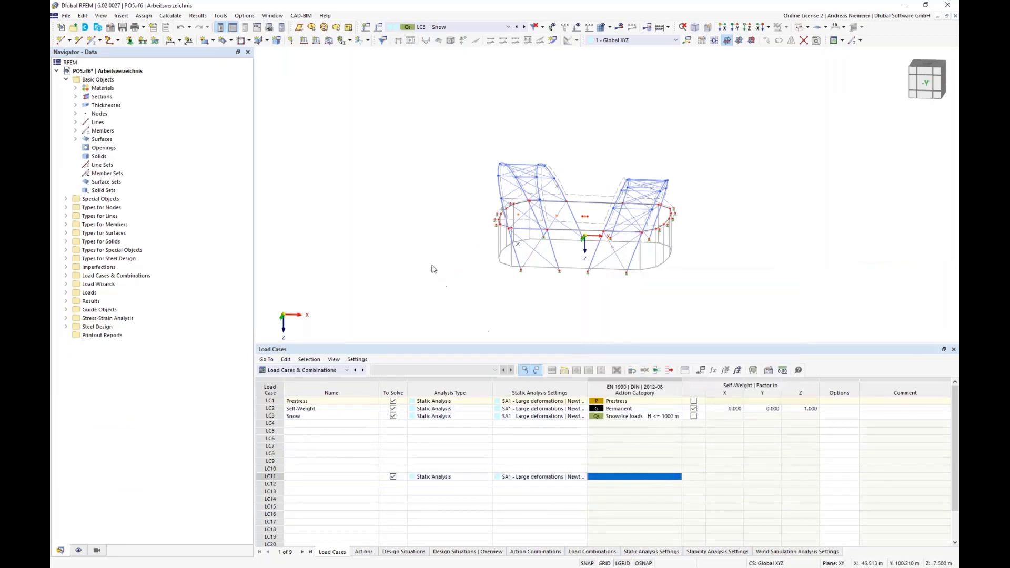
# Step: Define a new uniform surface load in LC3 acting globally in Z on the projected area with magnitude 0.52 kN/m²
pyautogui.click(328, 40)
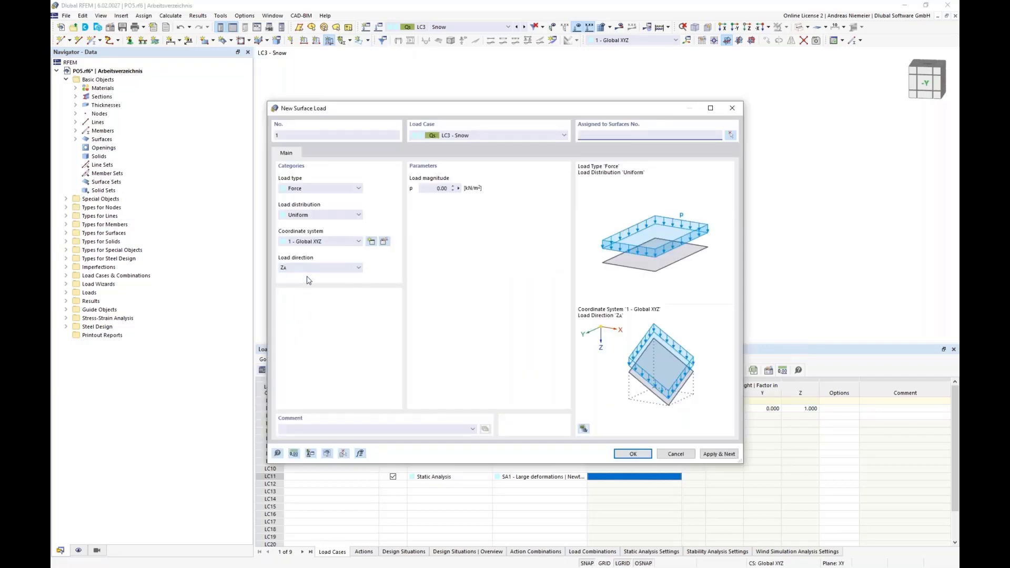
pyautogui.click(326, 268)
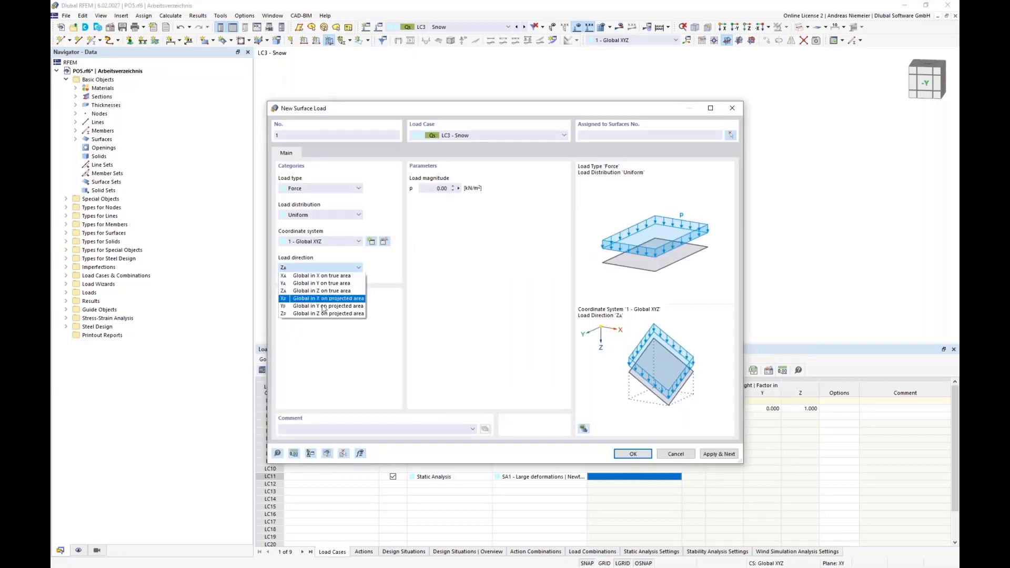
pyautogui.click(323, 316)
pyautogui.click(431, 190)
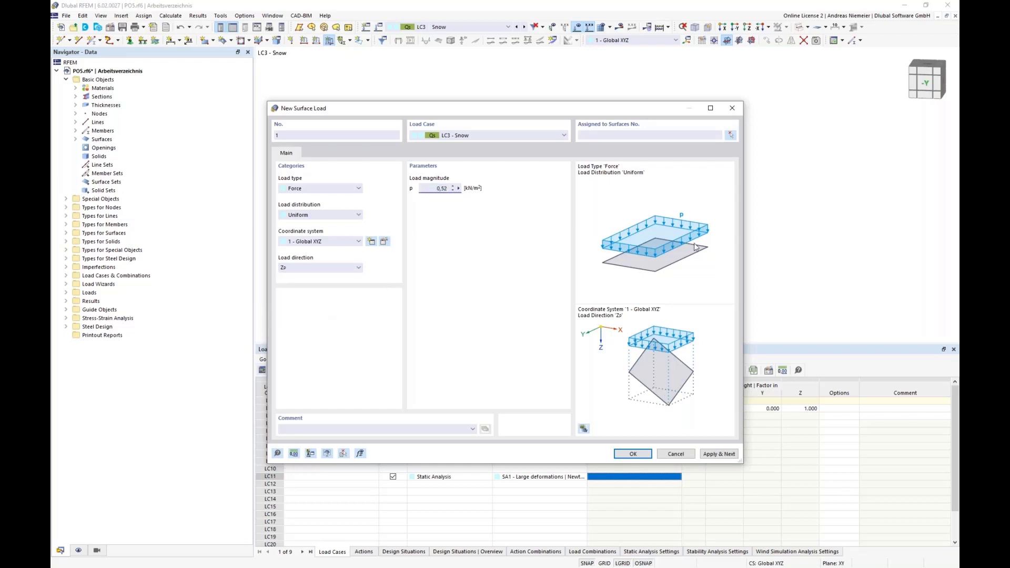
# Step: Assign the snow surface load to the membrane surfaces by selecting them across the model, and create the load
pyautogui.click(733, 136)
pyautogui.click(731, 136)
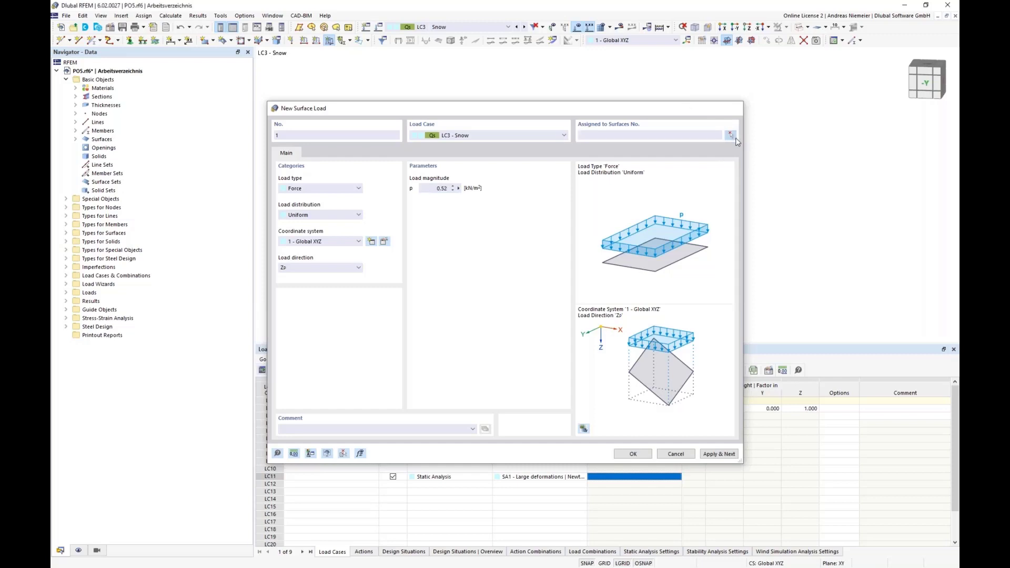
pyautogui.moveTo(725, 203); pyautogui.dragTo(473, 117)
pyautogui.click(190, 149)
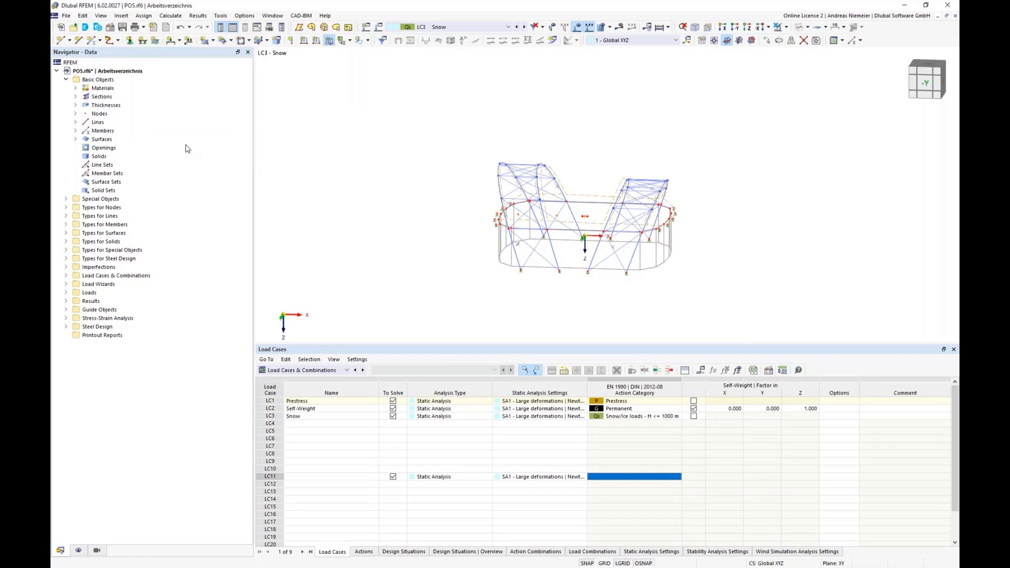
pyautogui.click(633, 454)
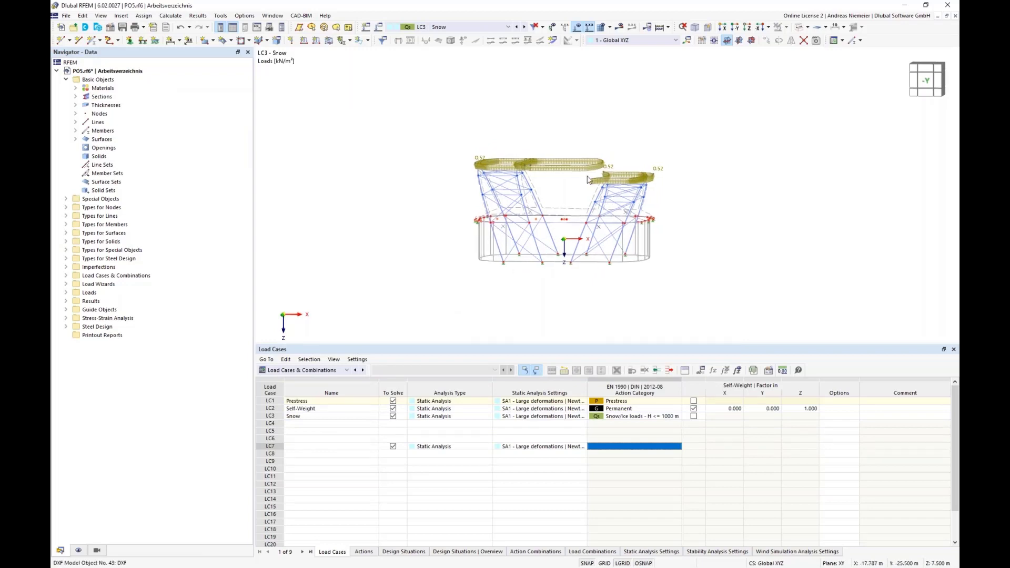
# Step: Display the model as solid and examine the snow load above the membrane from the side
pyautogui.click(801, 26)
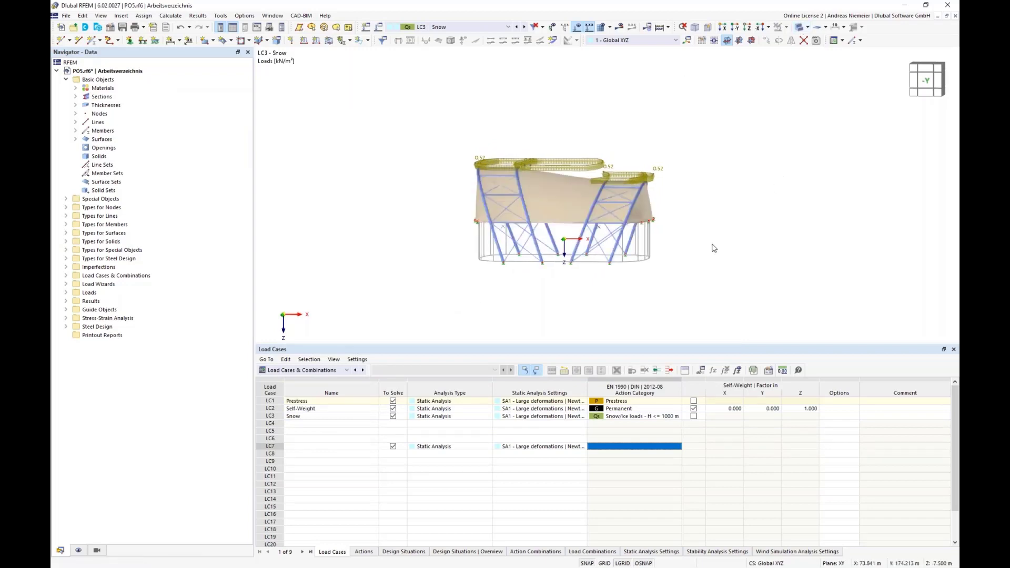
pyautogui.keyDown('ctrl'); pyautogui.moveTo(704, 248); pyautogui.dragTo(392, 213, button='middle'); pyautogui.keyUp('ctrl')
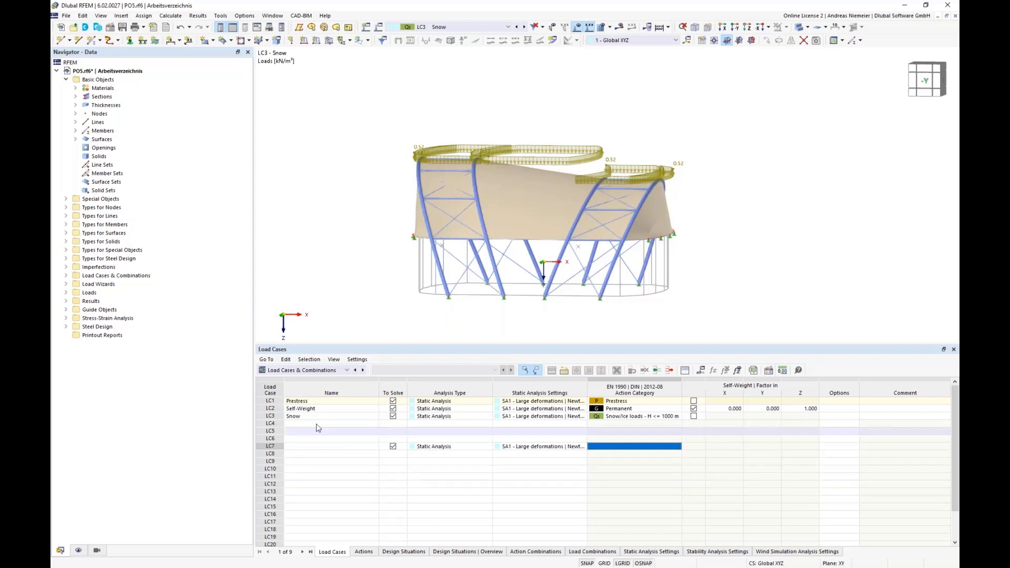
pyautogui.scroll(2, 337, 223)
pyautogui.keyDown('ctrl'); pyautogui.moveTo(335, 218); pyautogui.dragTo(364, 193, button='middle'); pyautogui.keyUp('ctrl')
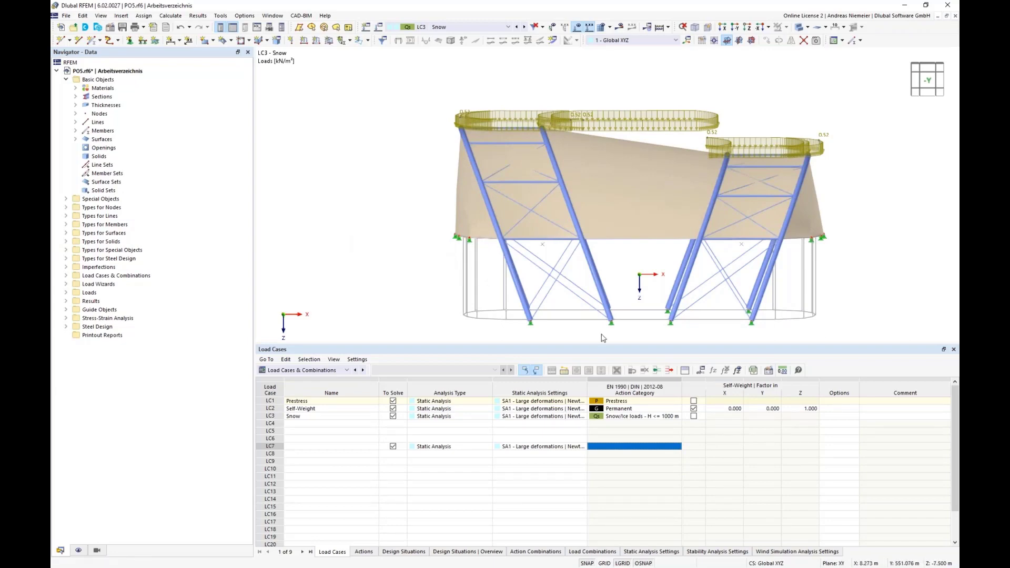
pyautogui.moveTo(824, 282); pyautogui.dragTo(773, 264, button='middle')
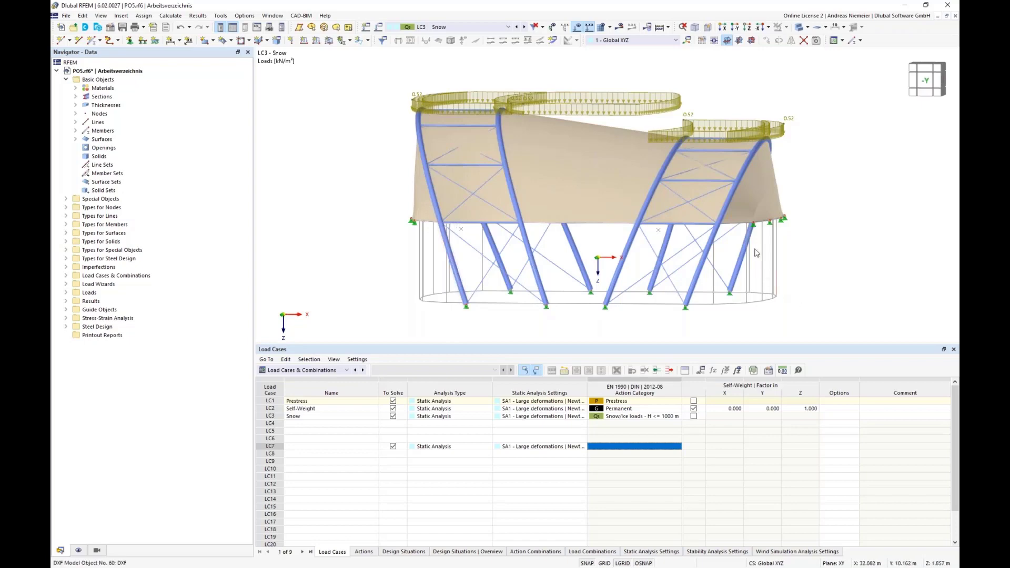
# Step: Hide the loads and switch the model display to wireframe
pyautogui.click(575, 28)
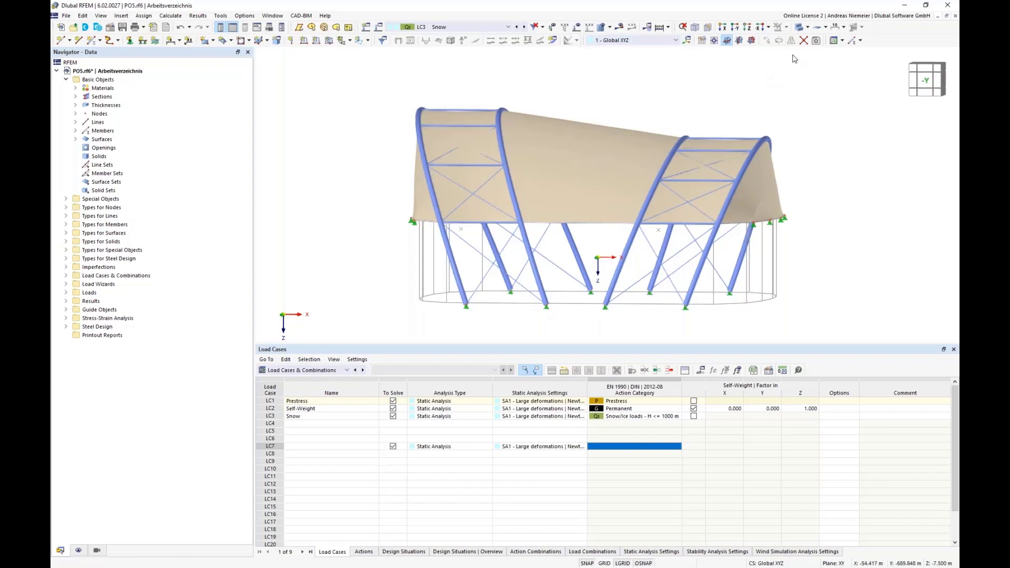
pyautogui.click(801, 27)
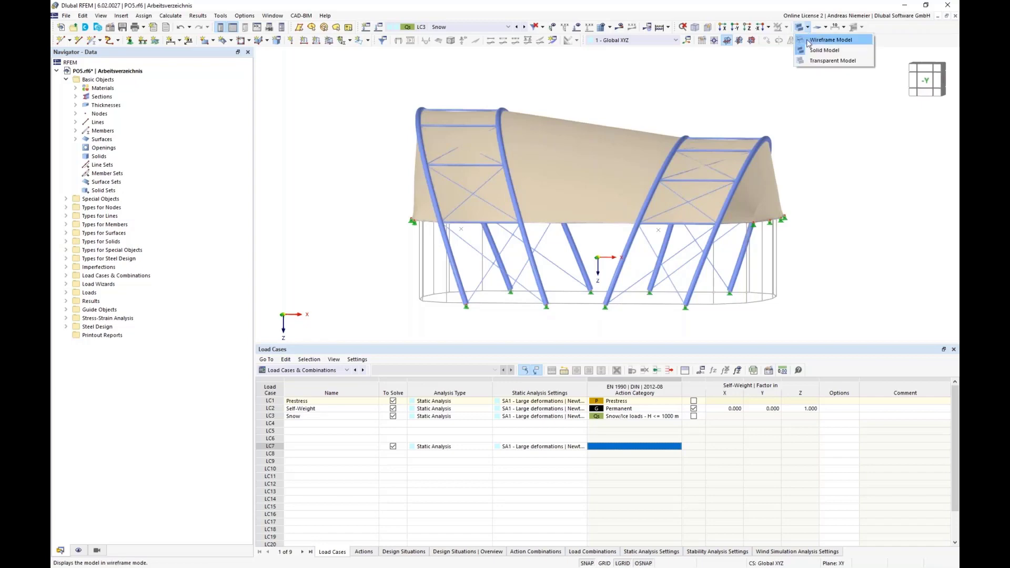
pyautogui.click(830, 40)
# Step: Select the horizontal ring with its supports at the membrane's lower edge and isolate it in visibility mode
pyautogui.keyDown('ctrl'); pyautogui.moveTo(363, 206); pyautogui.dragTo(371, 201, button='middle'); pyautogui.keyUp('ctrl')
pyautogui.moveTo(370, 201); pyautogui.dragTo(750, 244)
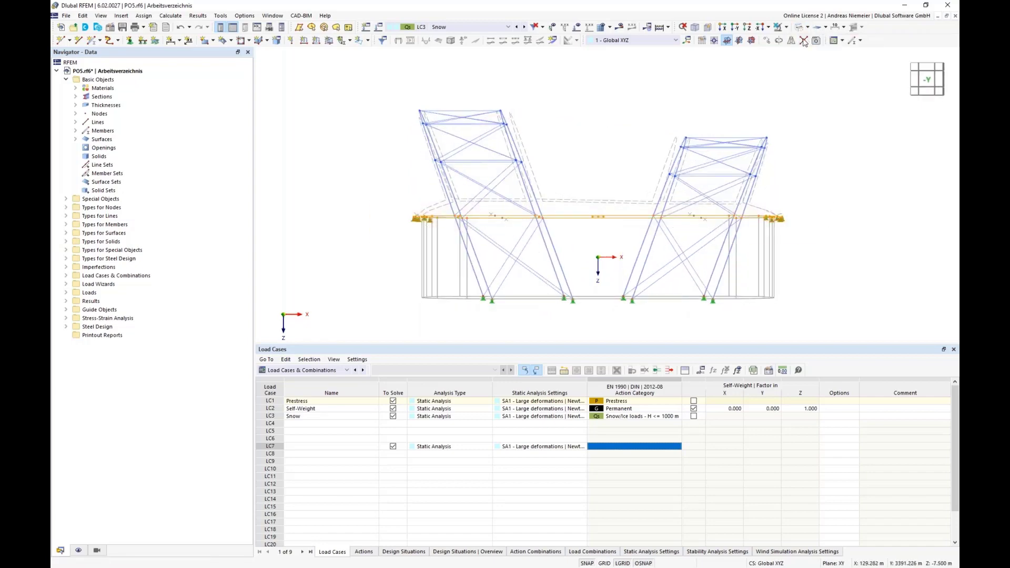
pyautogui.click(787, 26)
pyautogui.click(810, 40)
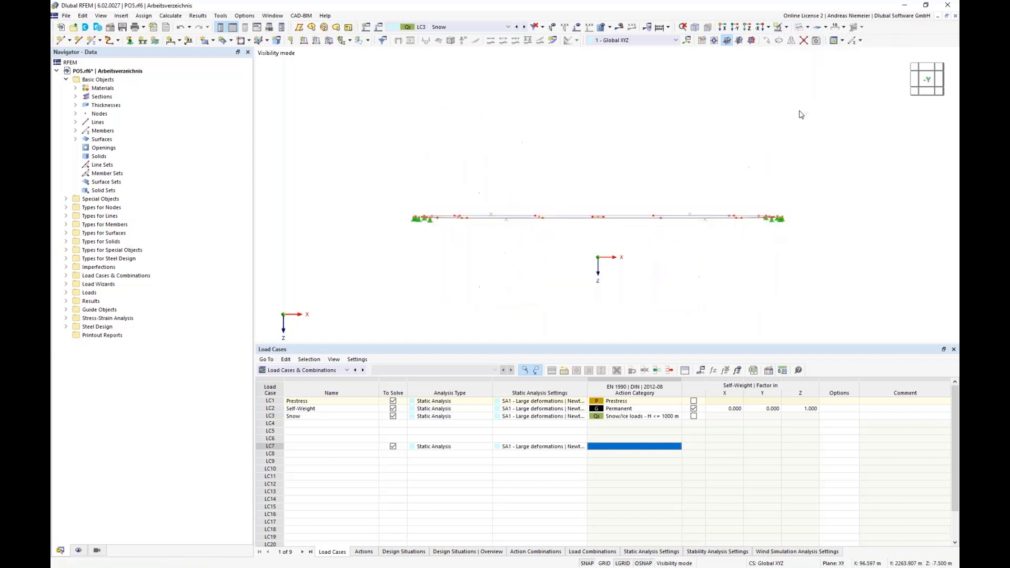
# Step: Select all lines of the inner ring outline in the plan view along Z
pyautogui.keyDown('ctrl'); pyautogui.moveTo(773, 120); pyautogui.dragTo(770, 176, button='middle'); pyautogui.keyUp('ctrl')
pyautogui.click(759, 30)
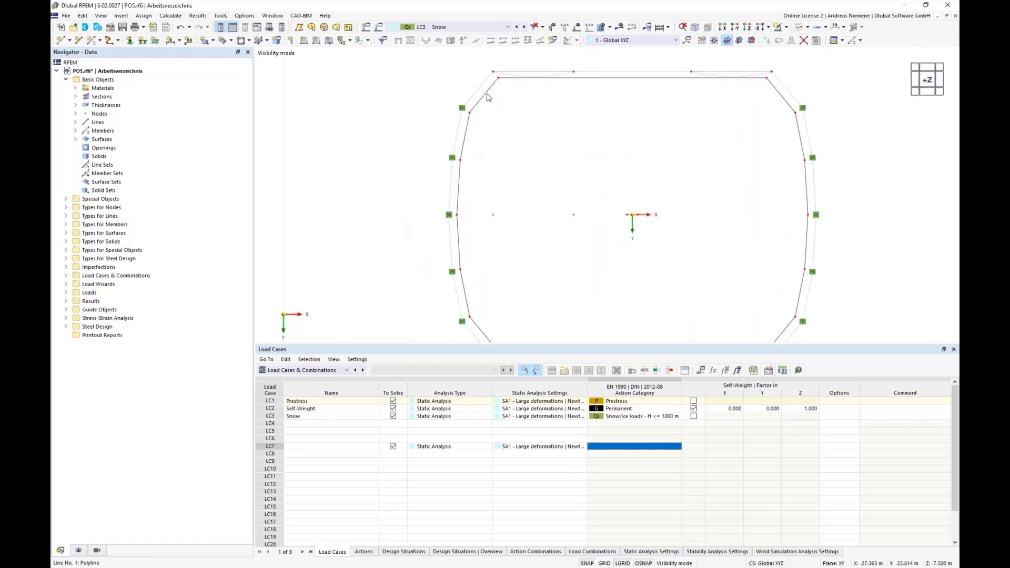
pyautogui.scroll(2, 504, 79)
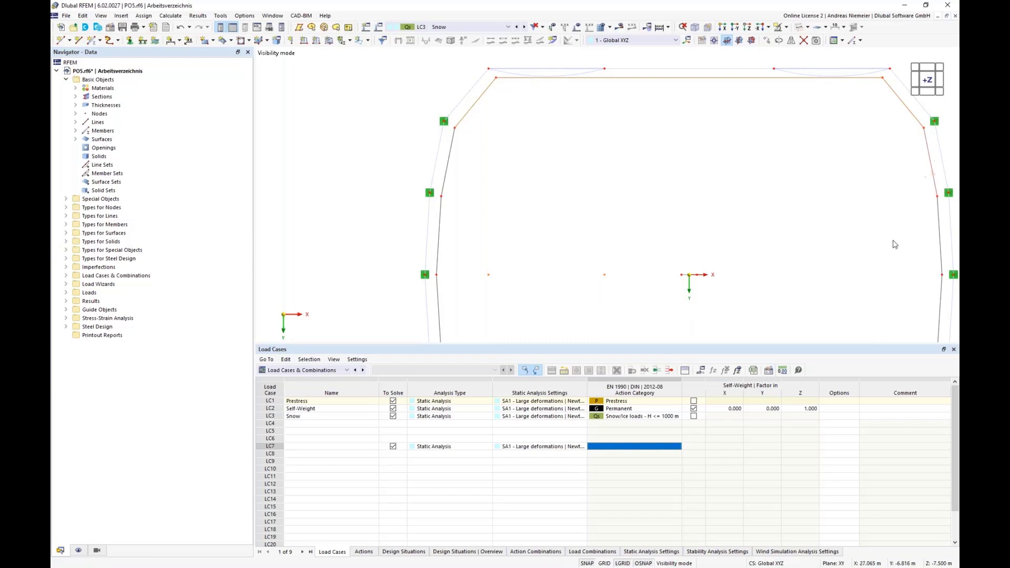
pyautogui.scroll(-2, 789, 197)
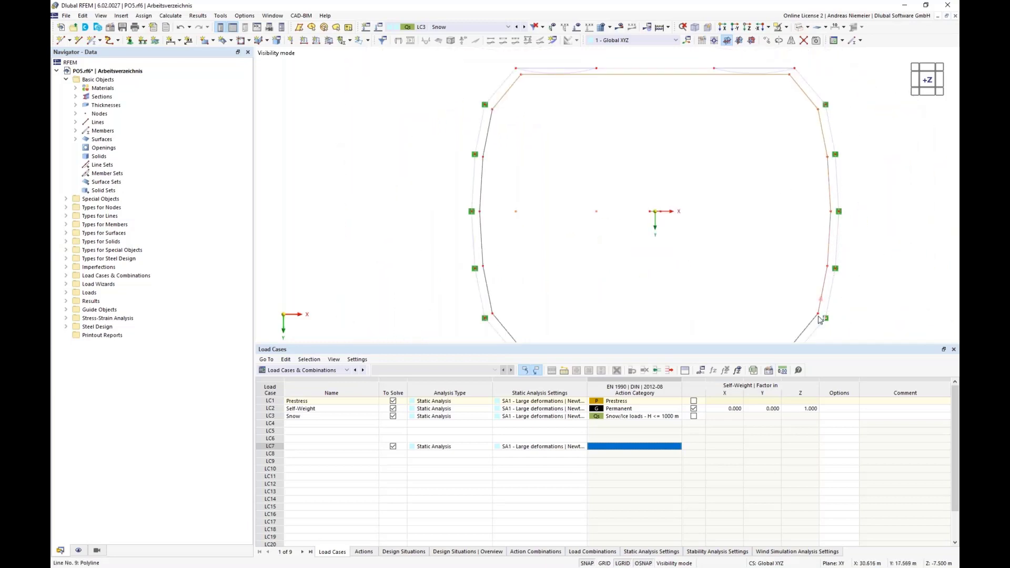
pyautogui.moveTo(760, 268); pyautogui.dragTo(758, 151, button='middle')
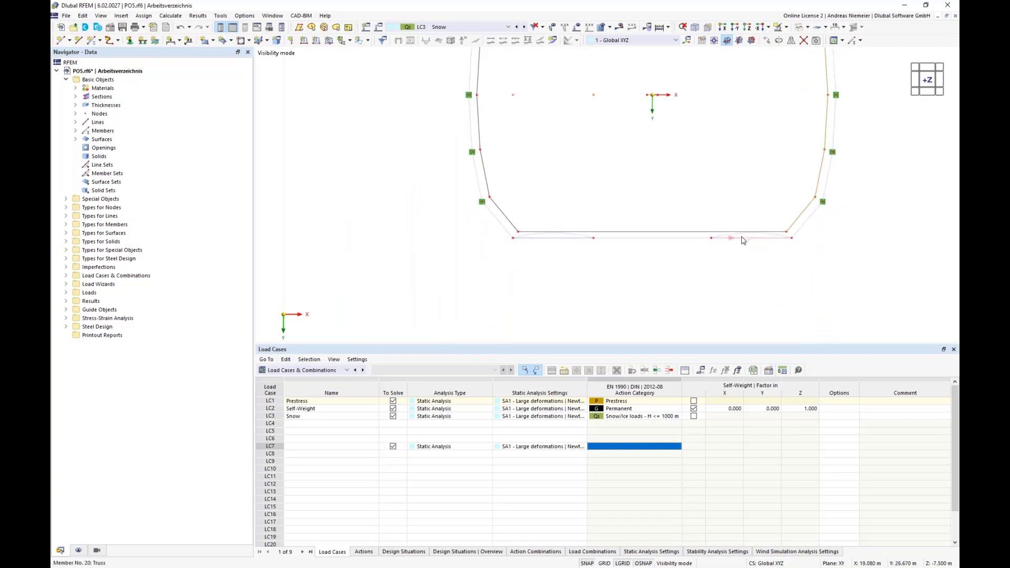
pyautogui.click(704, 233)
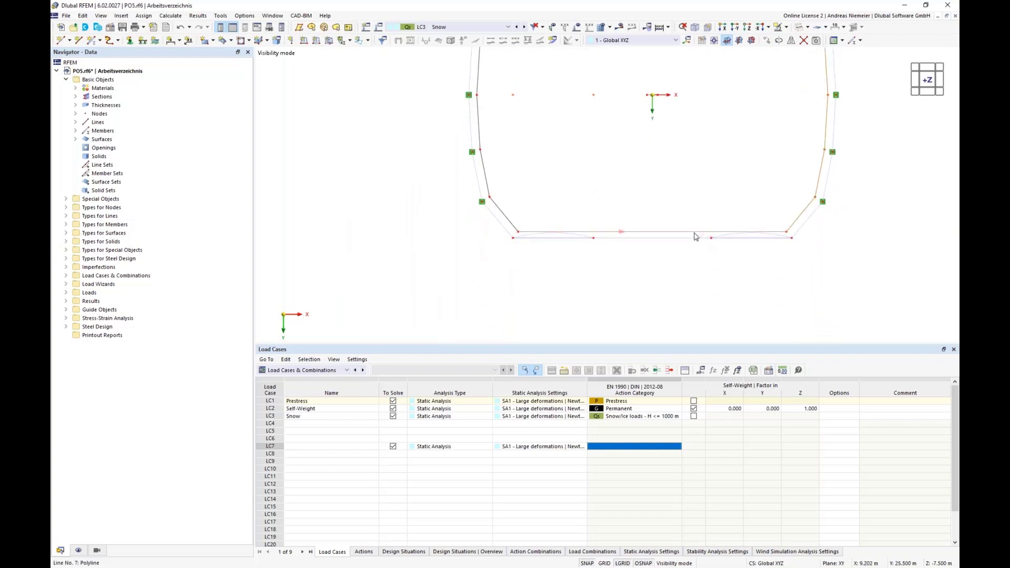
pyautogui.click(484, 178)
pyautogui.click(479, 127)
pyautogui.moveTo(511, 115); pyautogui.dragTo(512, 198, button='middle')
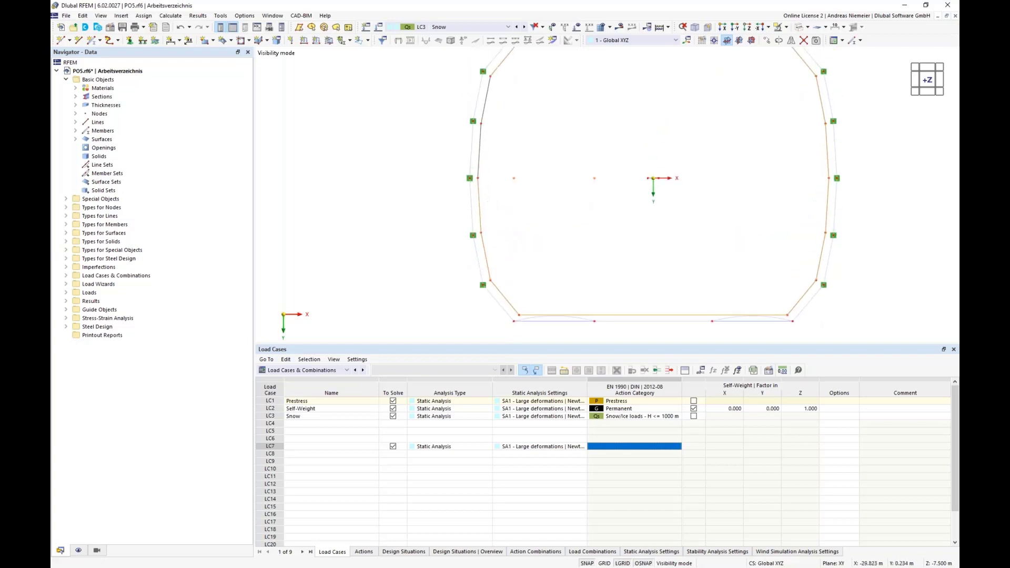
pyautogui.click(482, 121)
# Step: Set up a copy of the selected ring lines with a 15 m Z displacement vector picked between the ring and the base outline of the full model
pyautogui.click(767, 41)
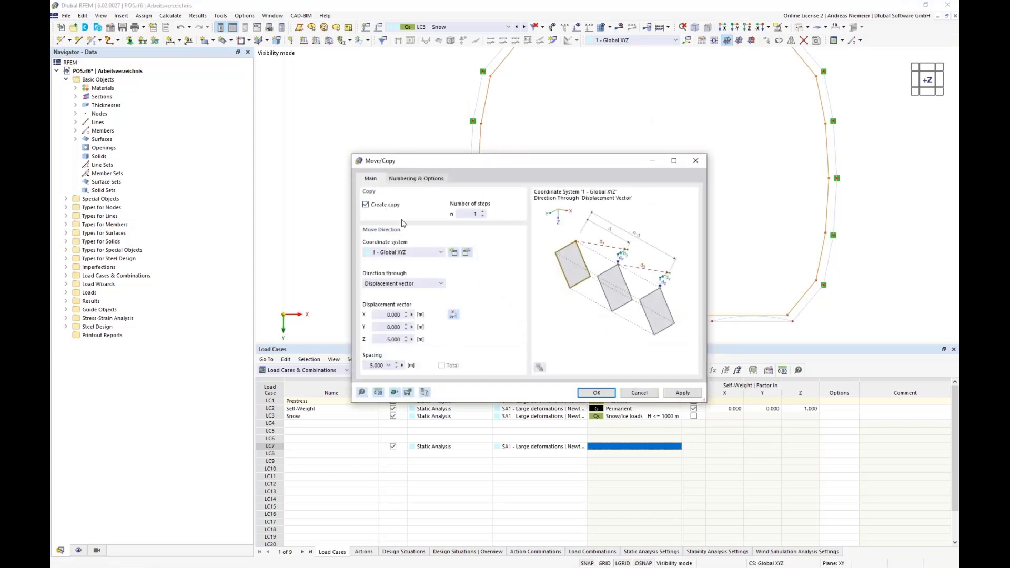
pyautogui.click(454, 315)
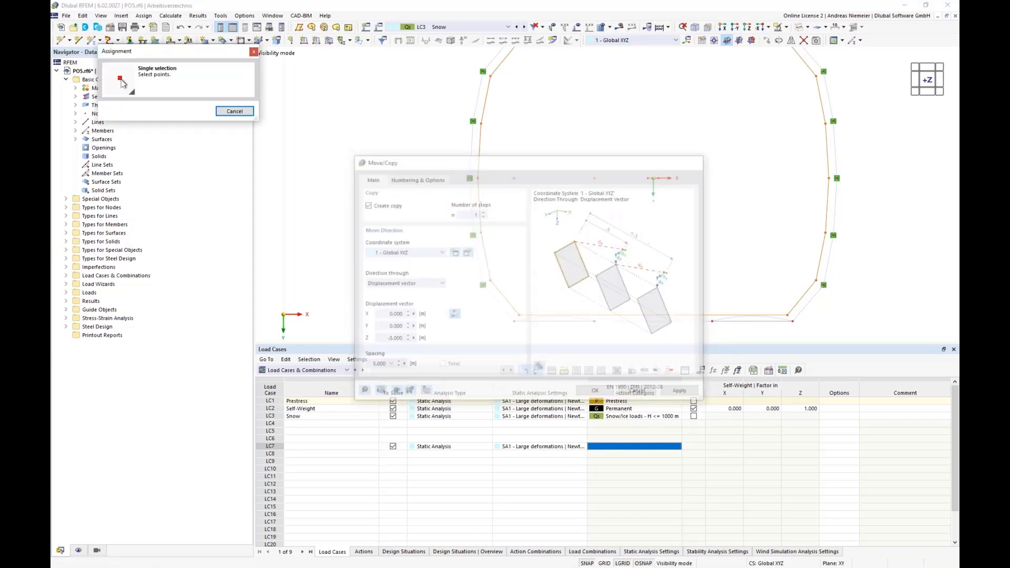
pyautogui.click(786, 27)
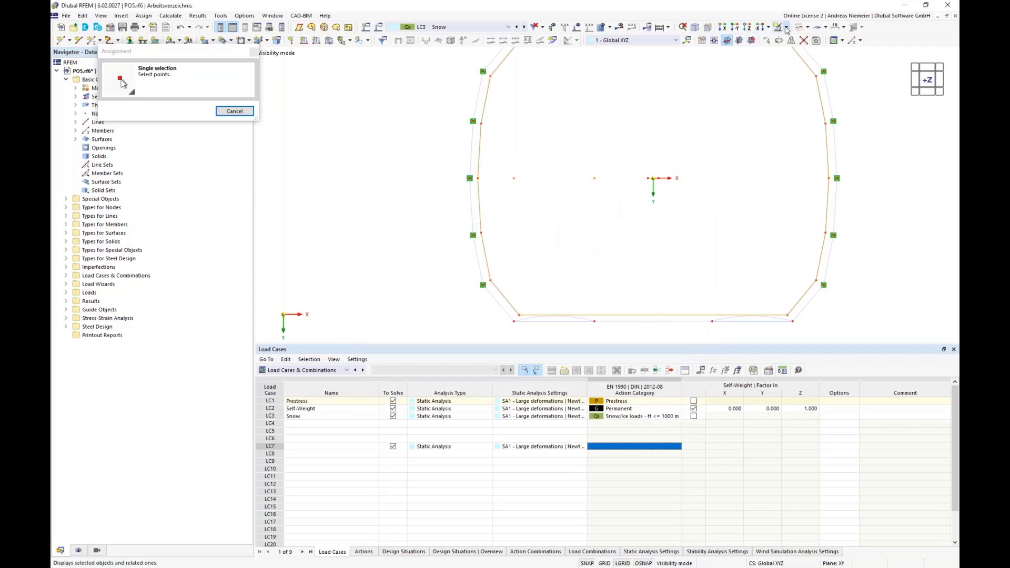
pyautogui.click(808, 91)
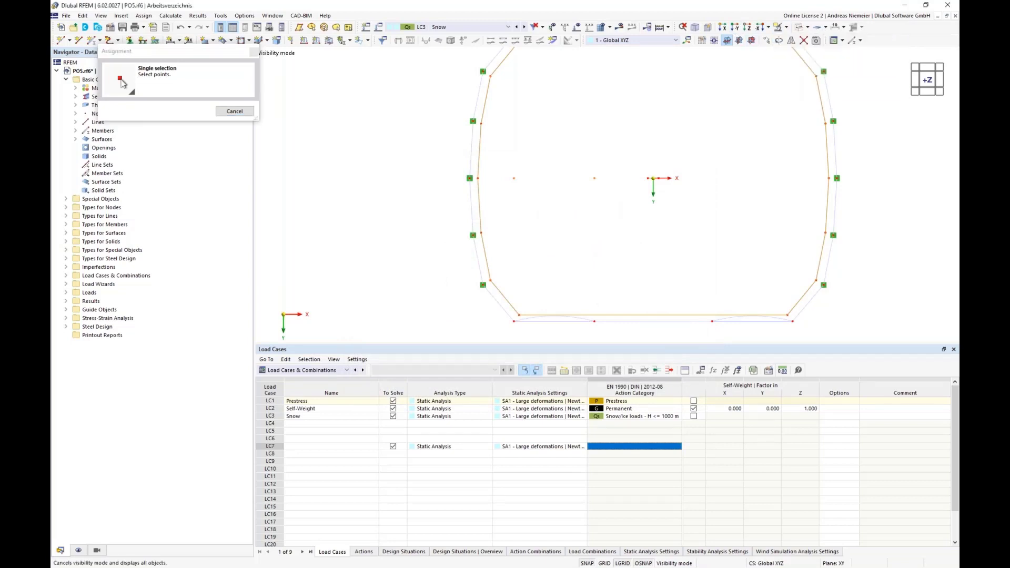
pyautogui.click(727, 40)
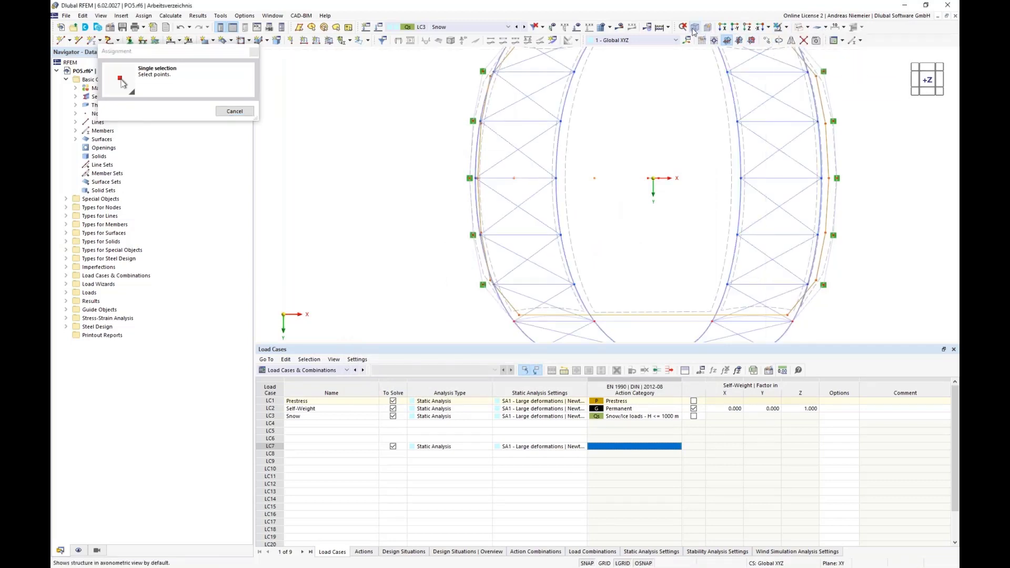
pyautogui.scroll(5, 440, 200)
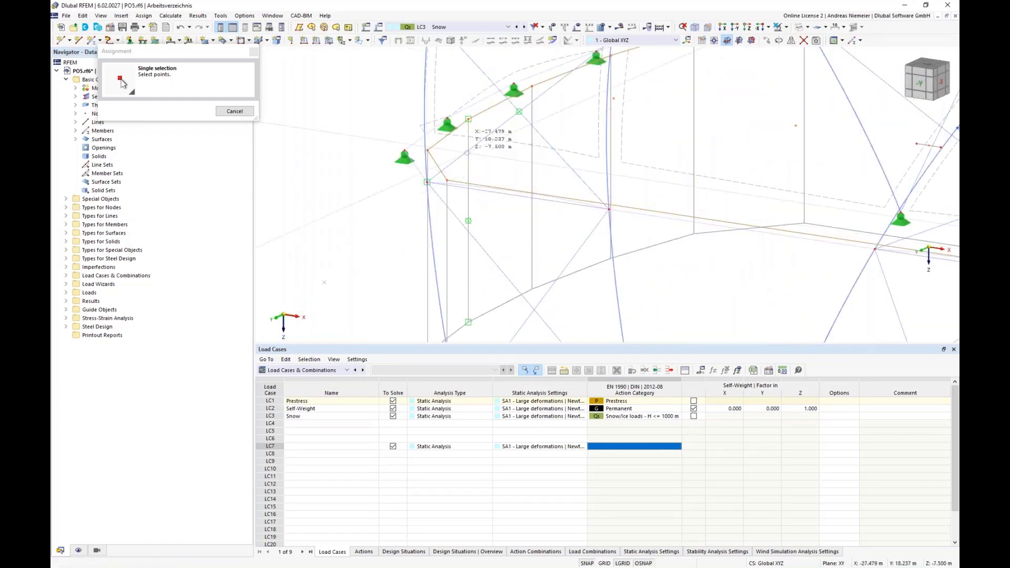
pyautogui.scroll(1, 432, 252)
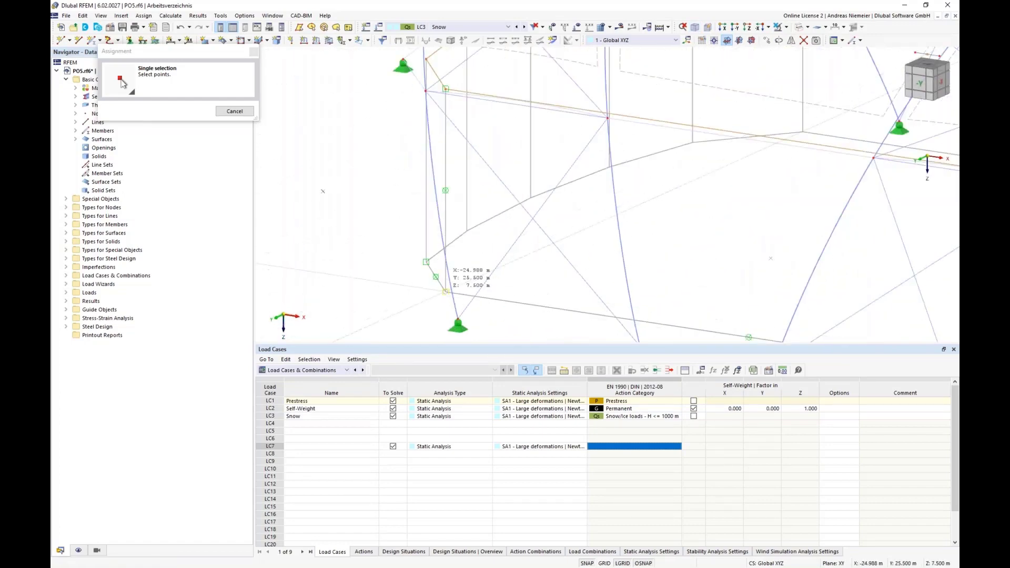
pyautogui.click(432, 264)
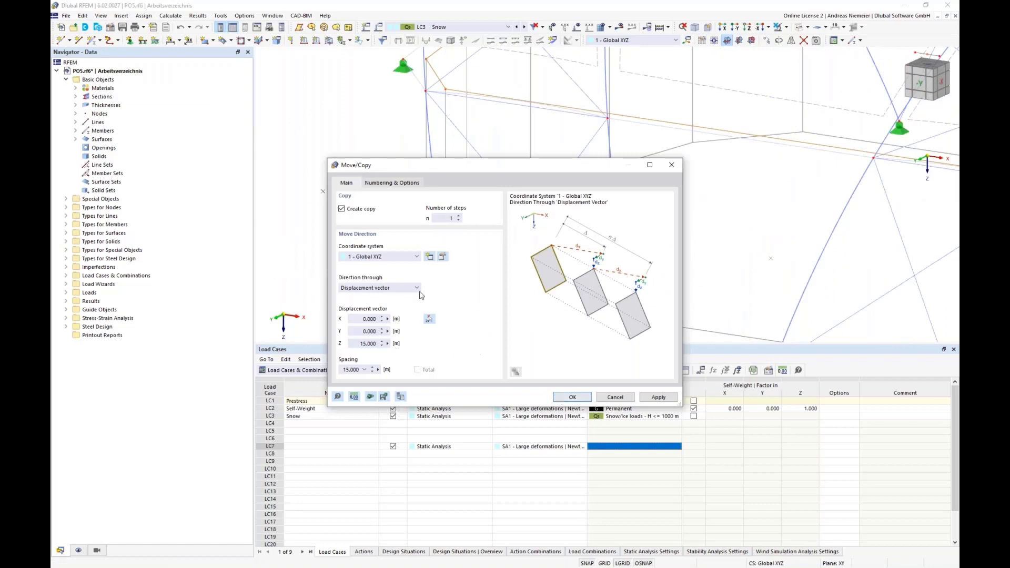
# Step: Create the copy with step links joining the lines with surfaces, using a new template surface of stiffness type Rigid
pyautogui.click(392, 183)
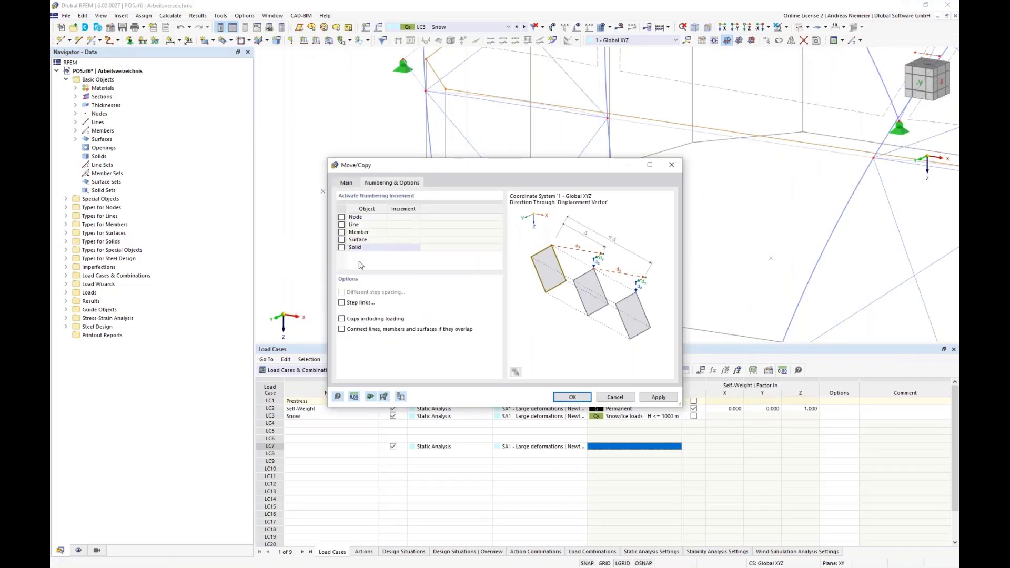
pyautogui.click(342, 303)
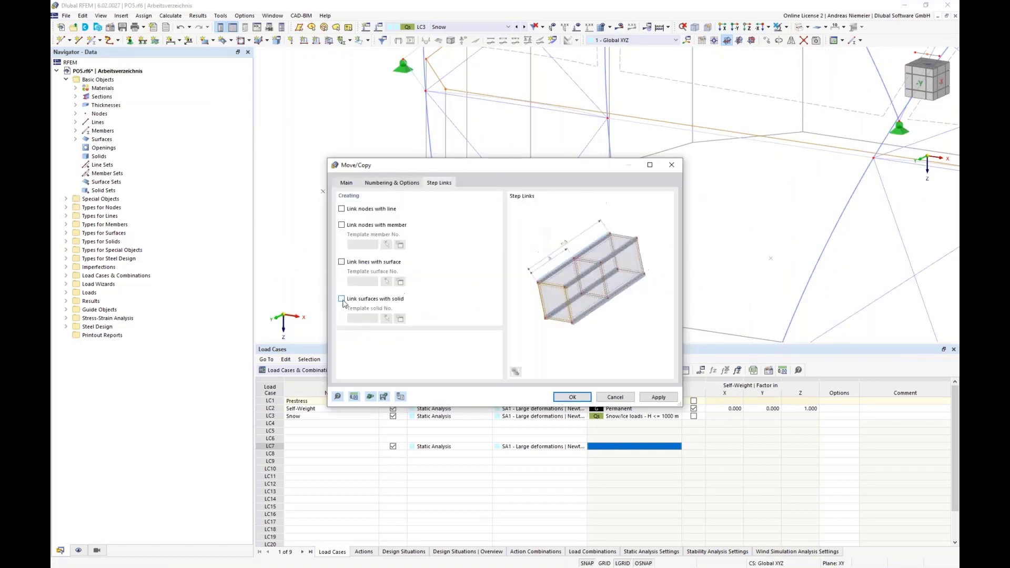
pyautogui.click(348, 264)
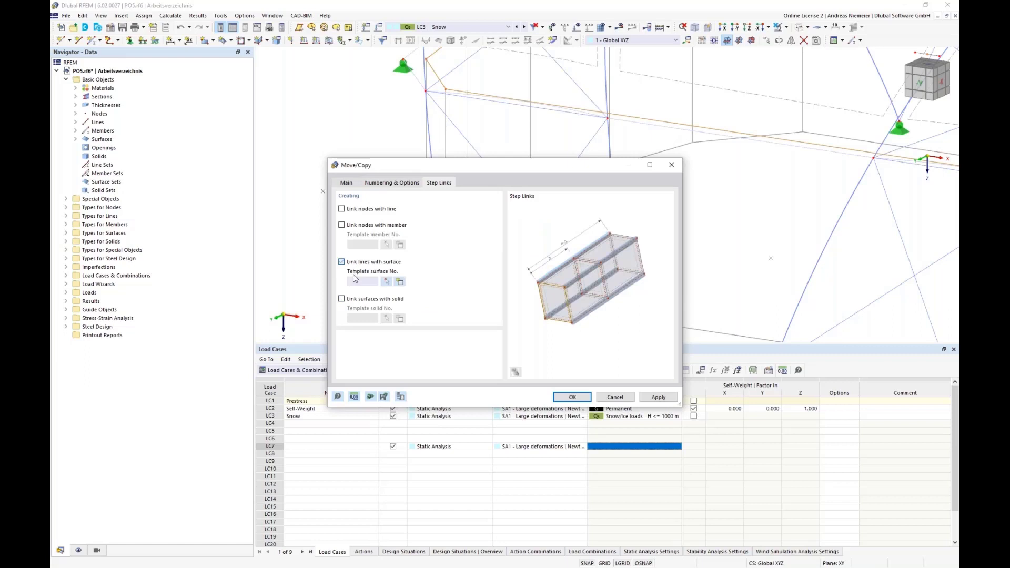
pyautogui.click(400, 282)
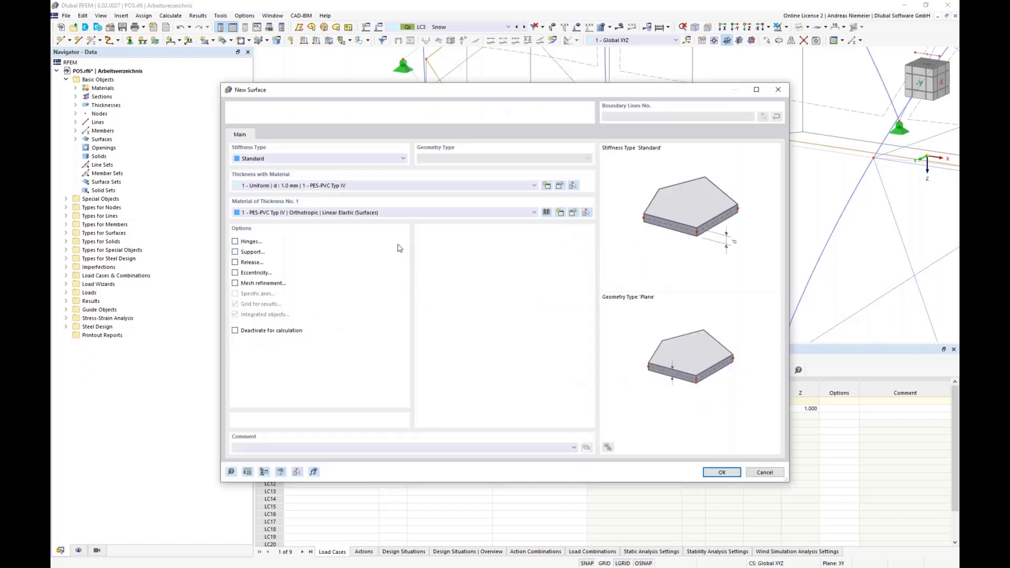
pyautogui.click(287, 159)
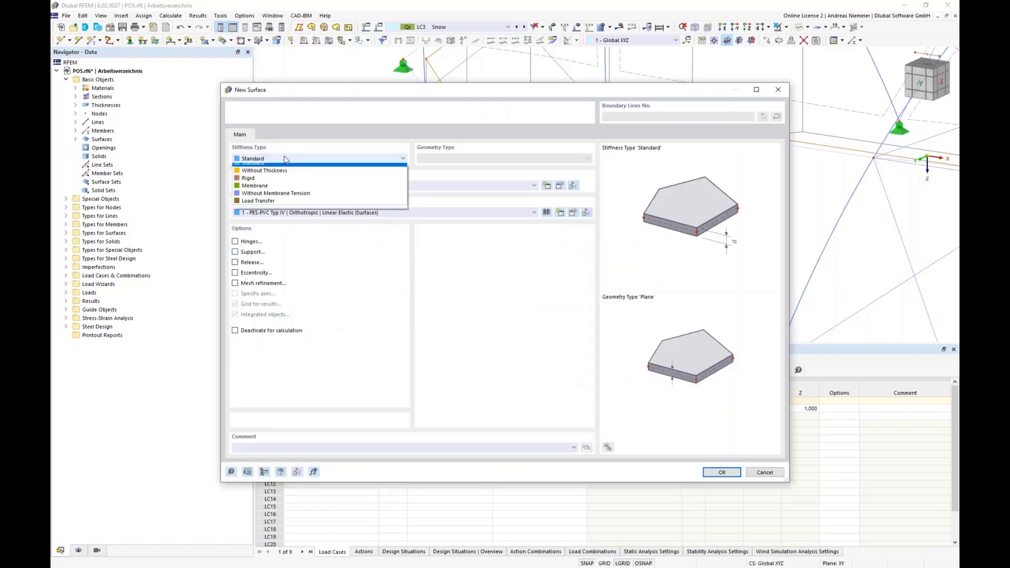
pyautogui.click(264, 183)
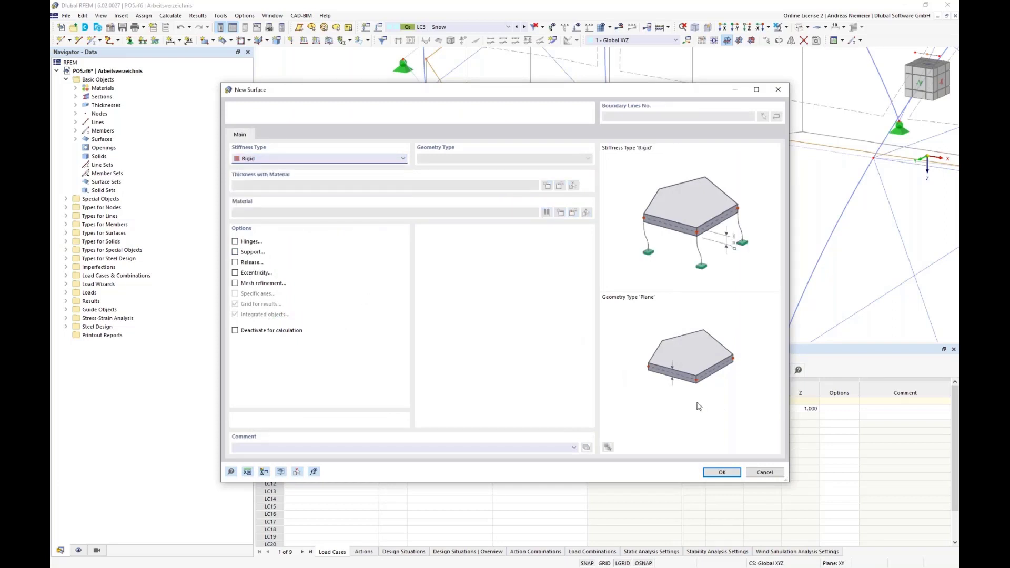
pyautogui.click(716, 472)
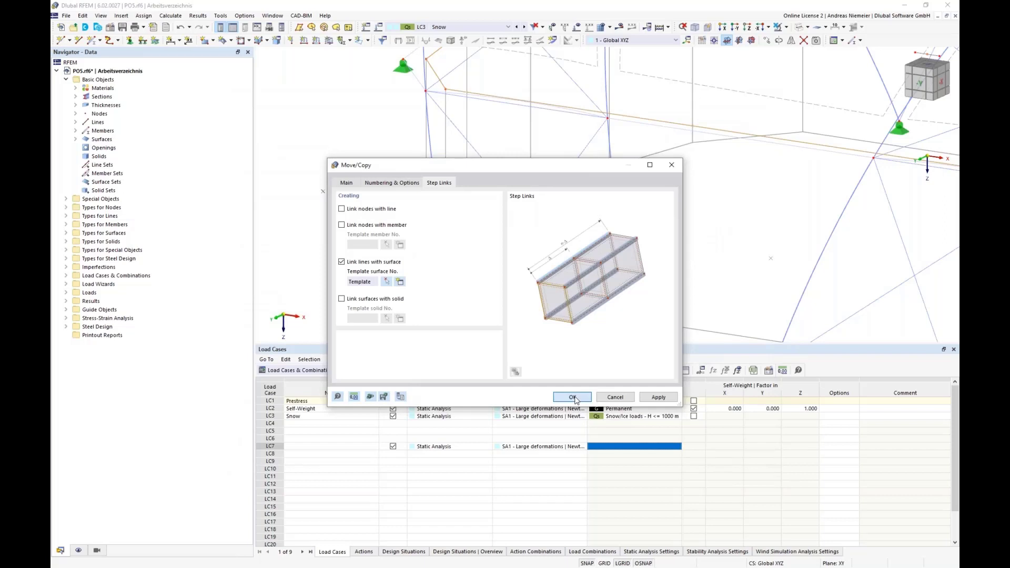
pyautogui.click(573, 397)
pyautogui.click(548, 330)
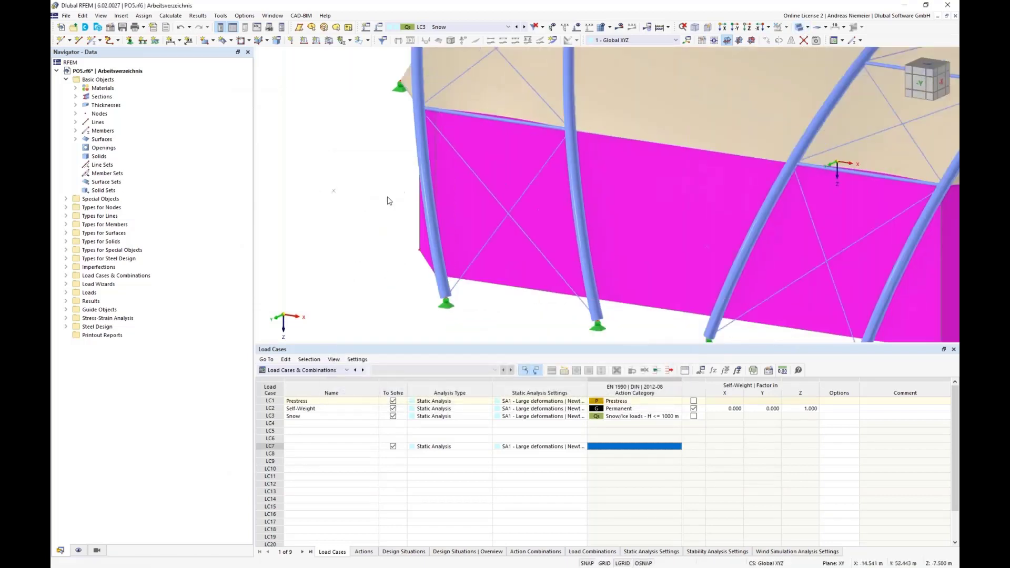
# Step: Assign the hinged line support to the bottom edge lines of the rigid walls, and display the line types in the model
pyautogui.scroll(-5, 379, 210)
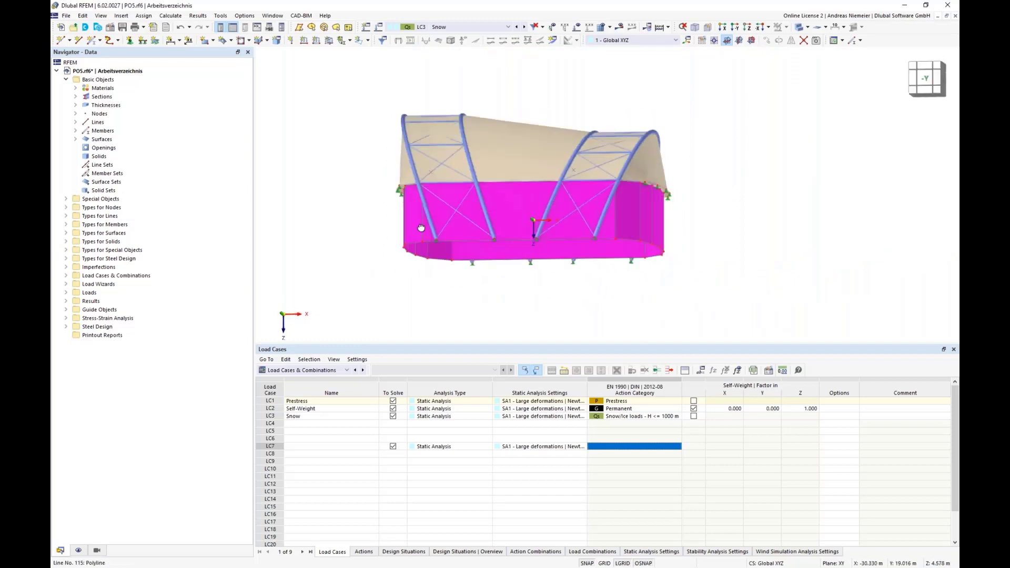
pyautogui.keyDown('ctrl'); pyautogui.moveTo(614, 267); pyautogui.dragTo(579, 316, button='middle'); pyautogui.keyUp('ctrl')
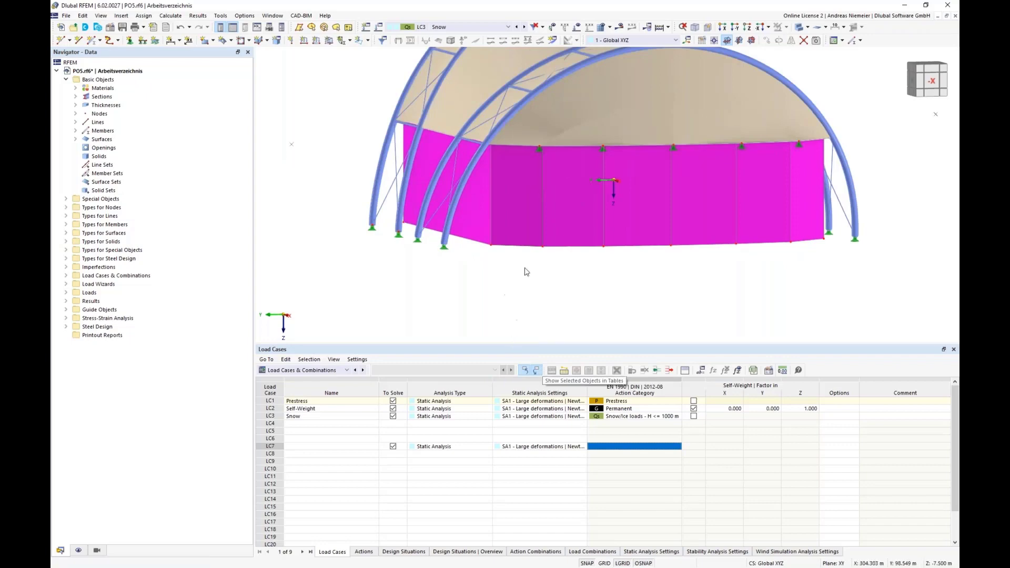
pyautogui.keyDown('ctrl'); pyautogui.moveTo(602, 278); pyautogui.dragTo(566, 273, button='middle'); pyautogui.keyUp('ctrl')
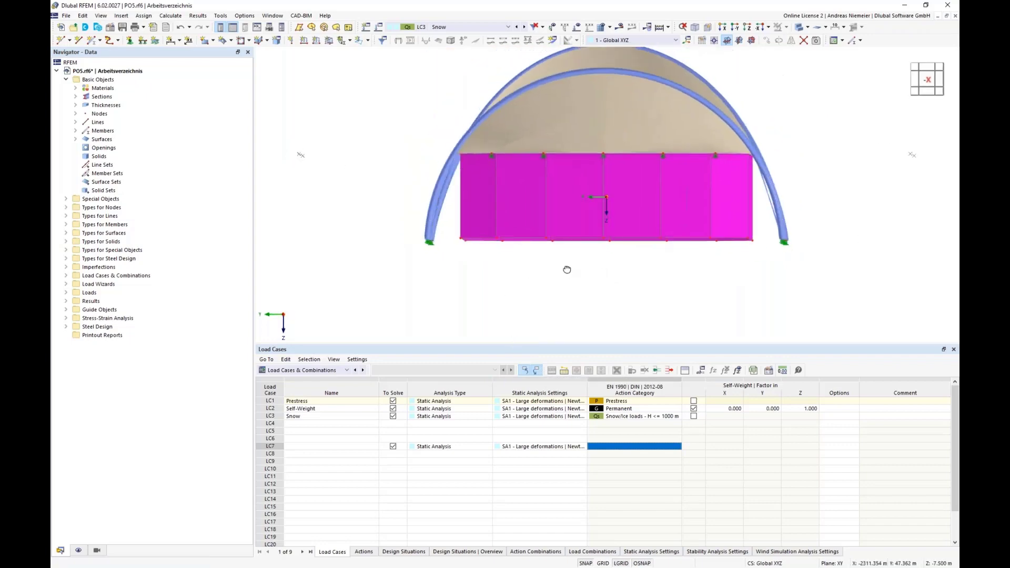
pyautogui.click(142, 40)
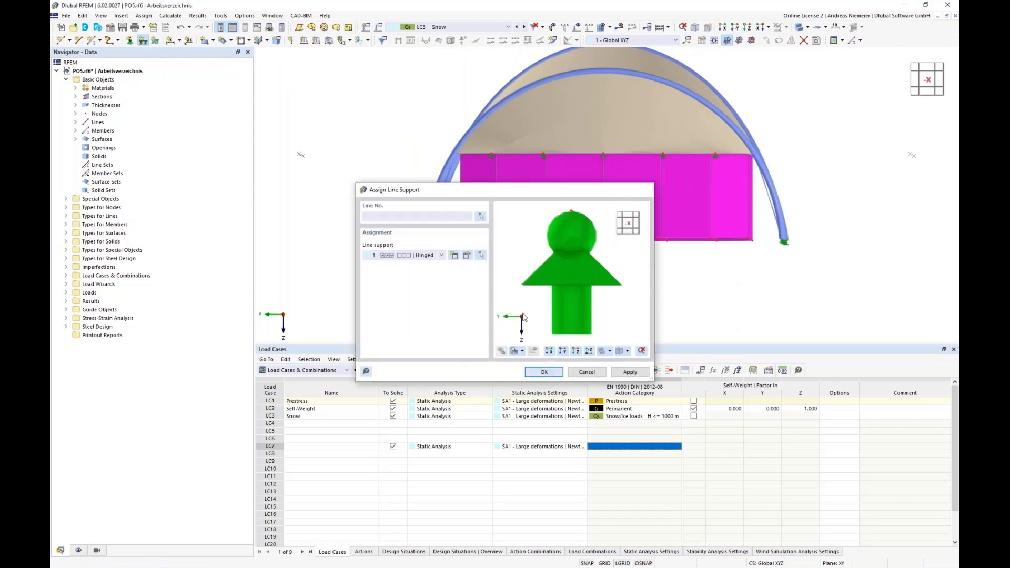
pyautogui.click(552, 375)
pyautogui.moveTo(448, 226); pyautogui.dragTo(756, 262)
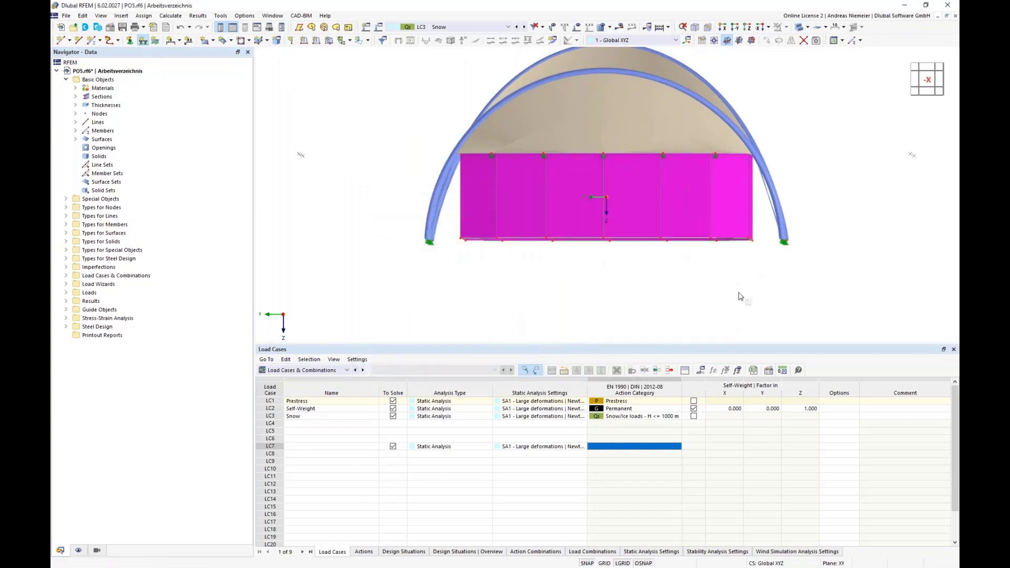
pyautogui.click(79, 551)
pyautogui.click(74, 182)
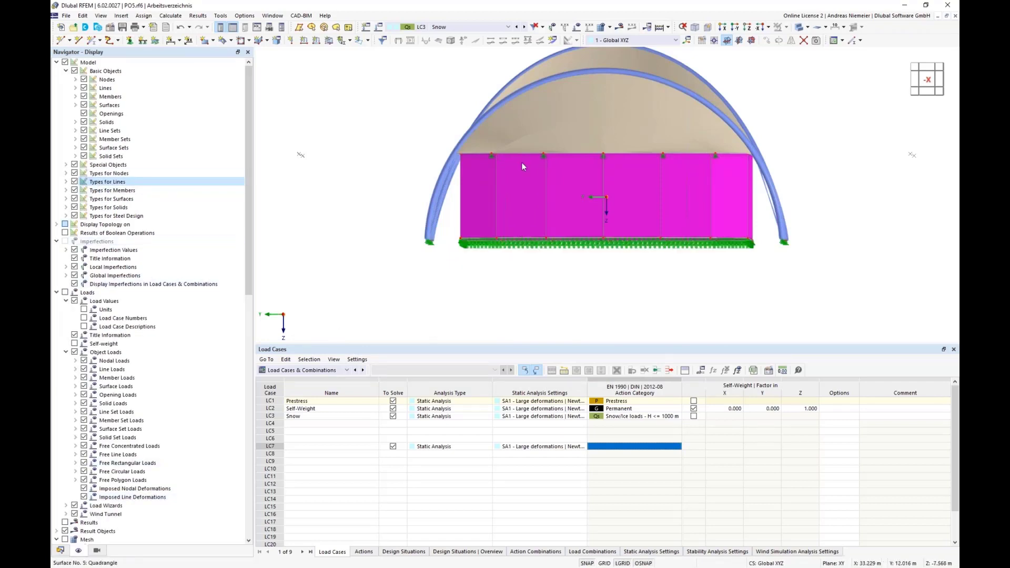
# Step: Select the ring with its nodal supports at the top edge of the rigid walls and isolate it in visibility mode
pyautogui.scroll(-2, 522, 162)
pyautogui.scroll(2, 420, 161)
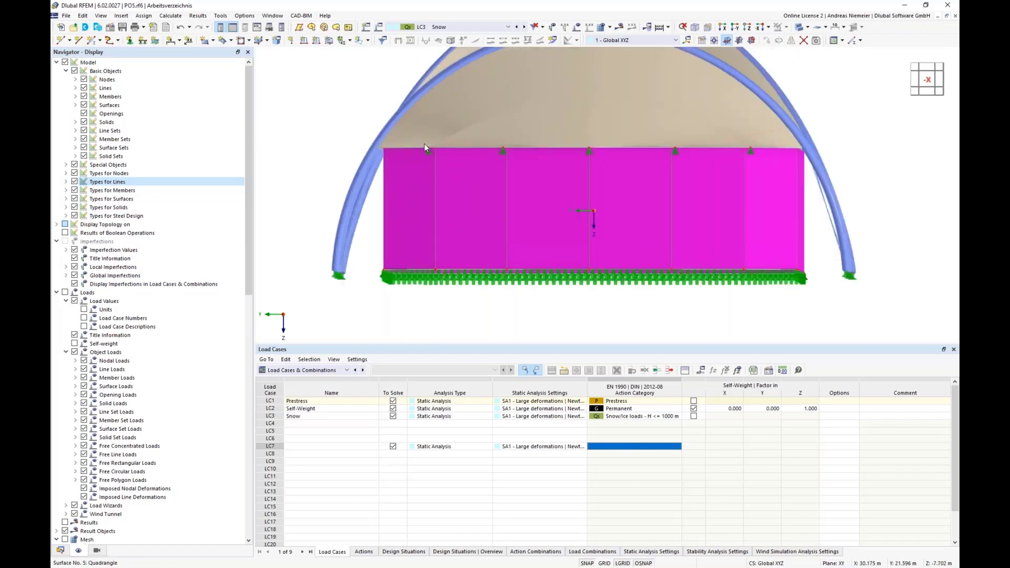
pyautogui.scroll(-1, 432, 206)
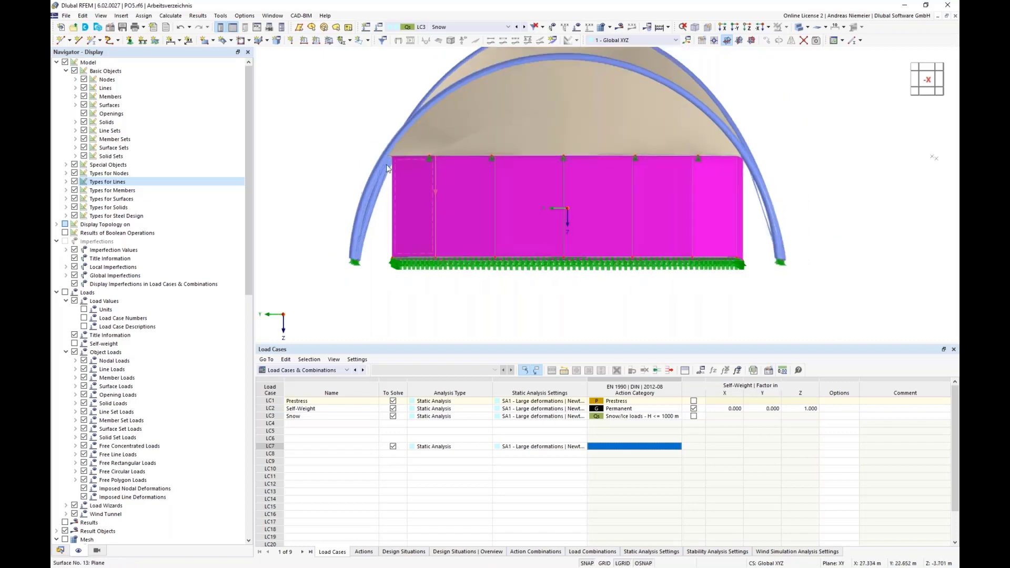
pyautogui.moveTo(367, 155); pyautogui.dragTo(747, 179)
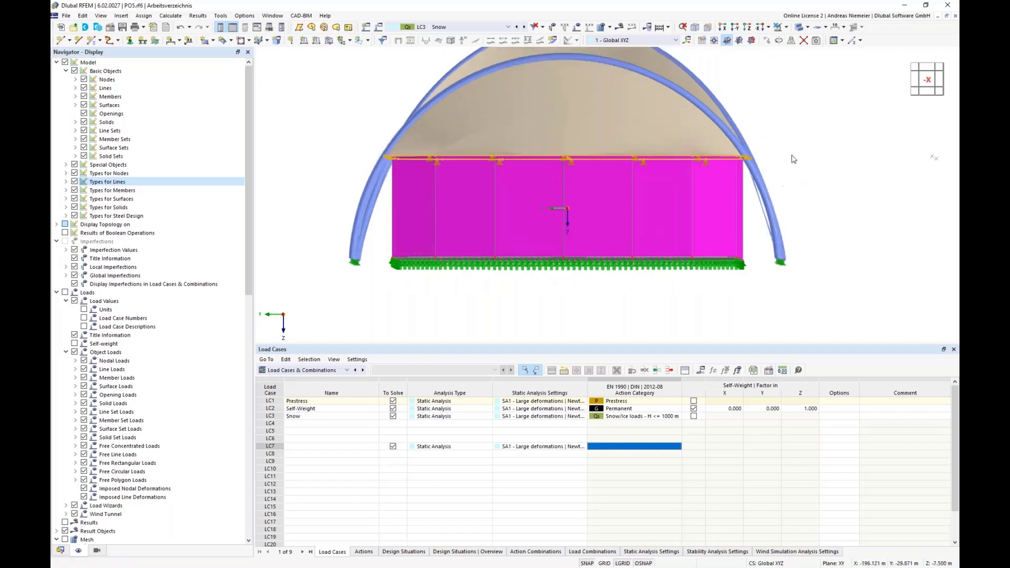
pyautogui.click(787, 27)
pyautogui.click(811, 75)
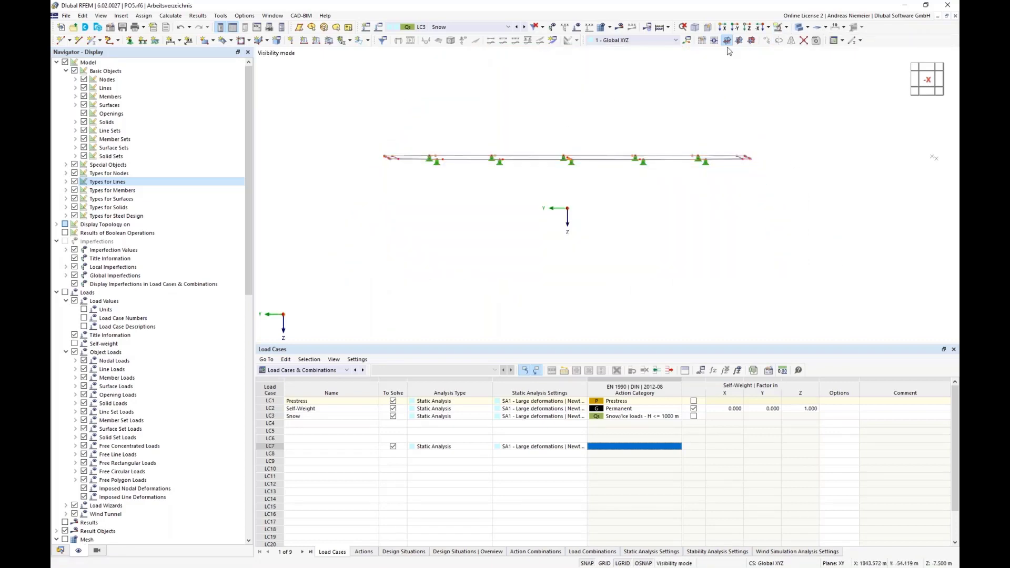
# Step: Remove the nodal support assignment from the outer ring nodes on both curved sides, selecting them in the Z-direction view
pyautogui.click(751, 41)
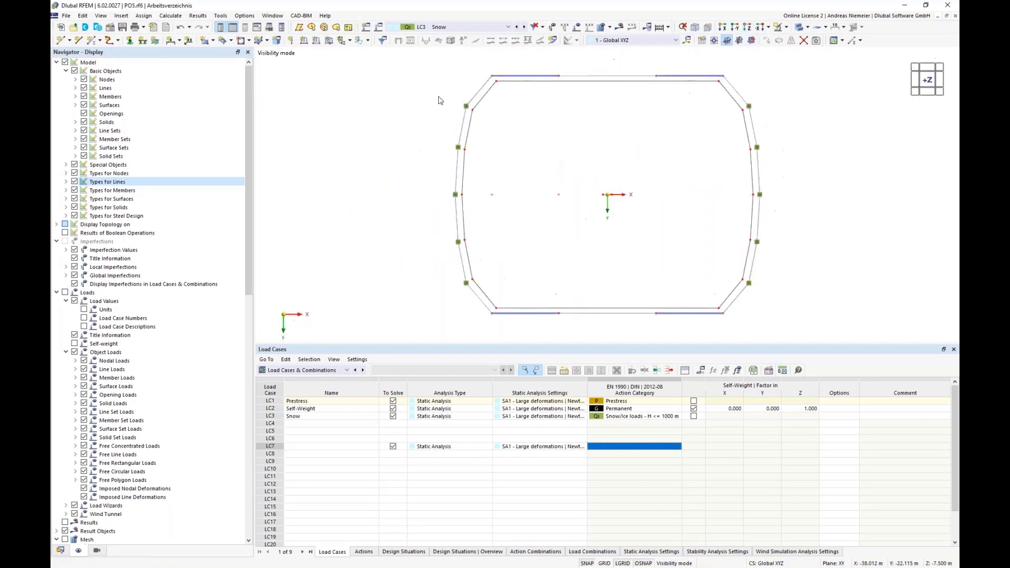
pyautogui.moveTo(524, 129); pyautogui.dragTo(807, 286)
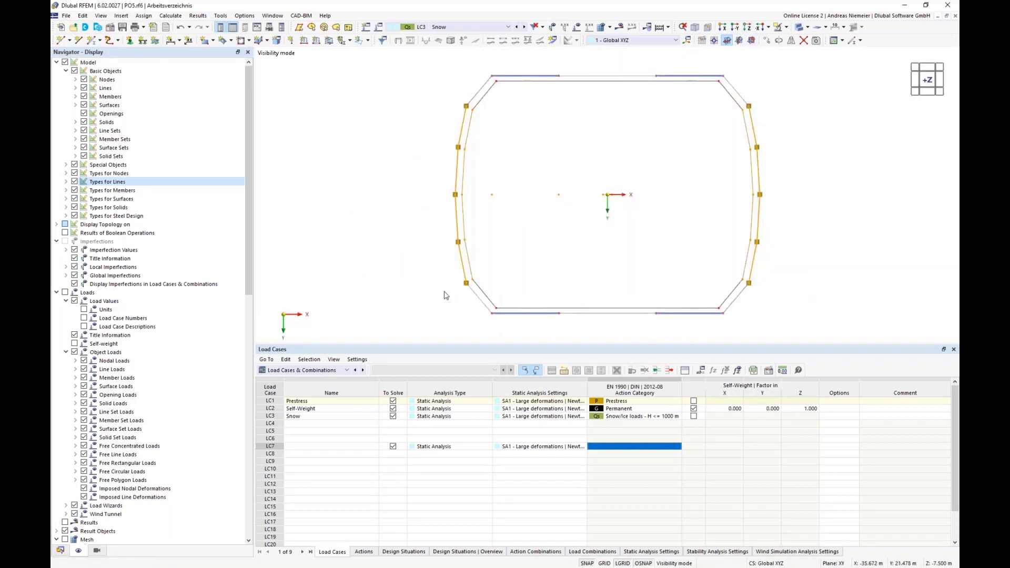
pyautogui.rightClick(467, 285)
pyautogui.moveTo(516, 24)
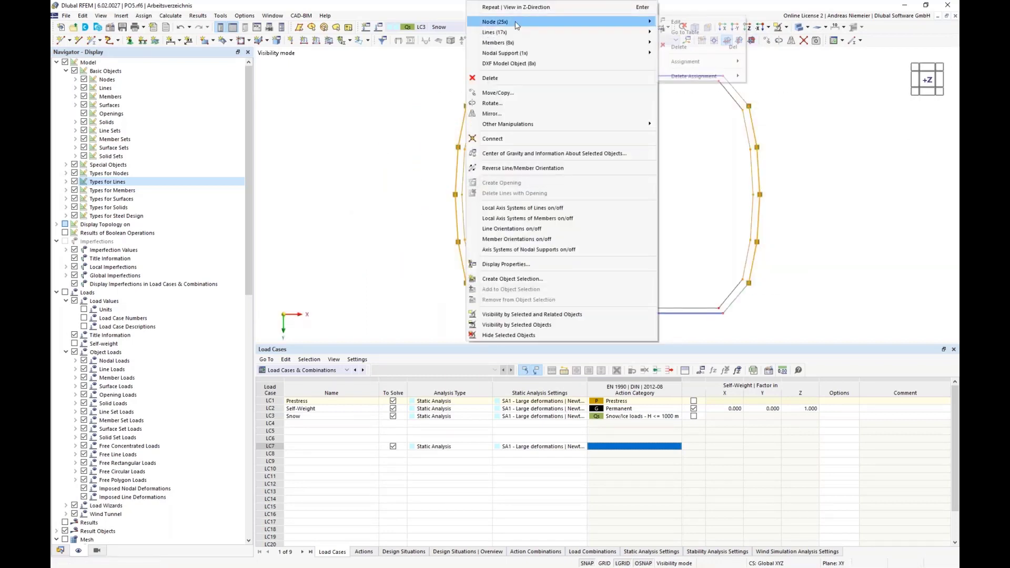
pyautogui.moveTo(520, 55)
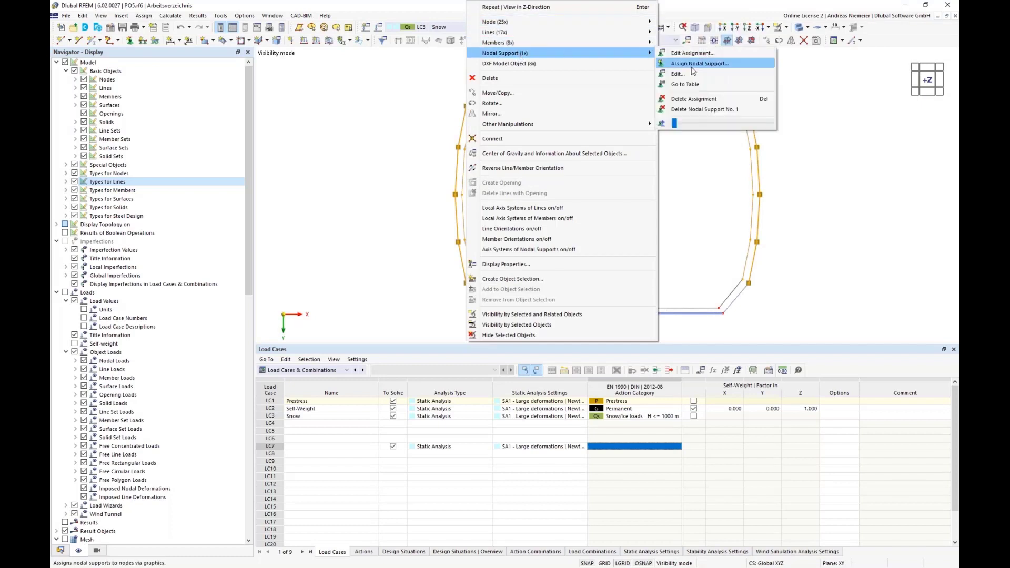
pyautogui.click(699, 99)
# Step: Create single members of type Rigid joining the outer and inner rings at the first two node pairs of the negative-X side, starting from negative Y
pyautogui.scroll(3, 463, 90)
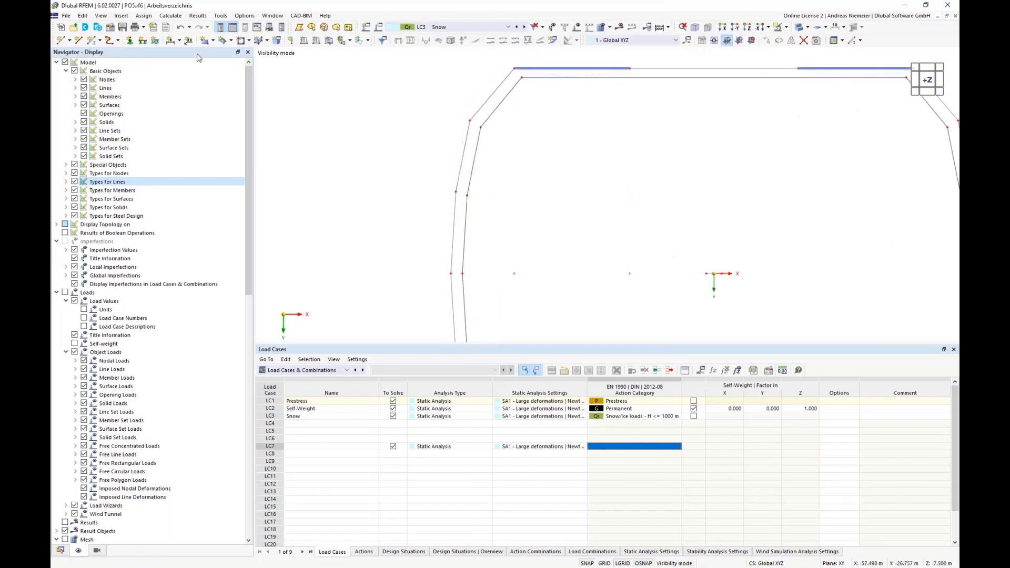
pyautogui.click(94, 42)
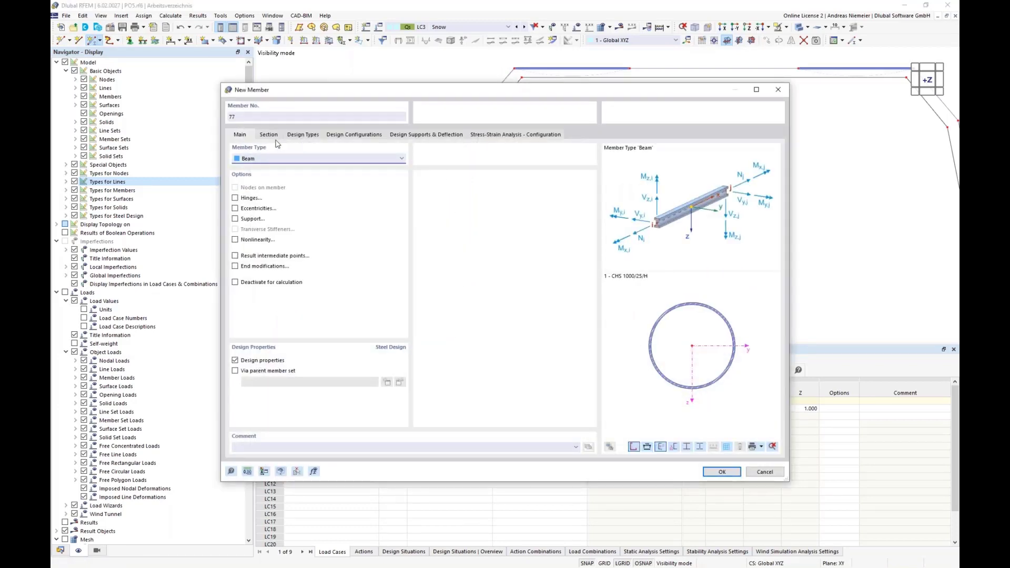
pyautogui.click(269, 158)
pyautogui.click(263, 177)
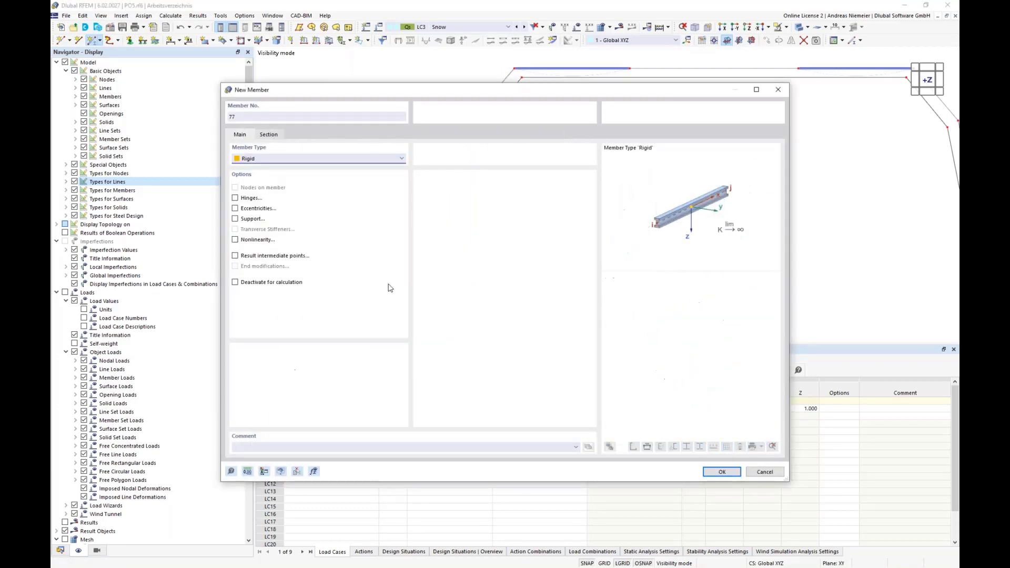
pyautogui.click(722, 472)
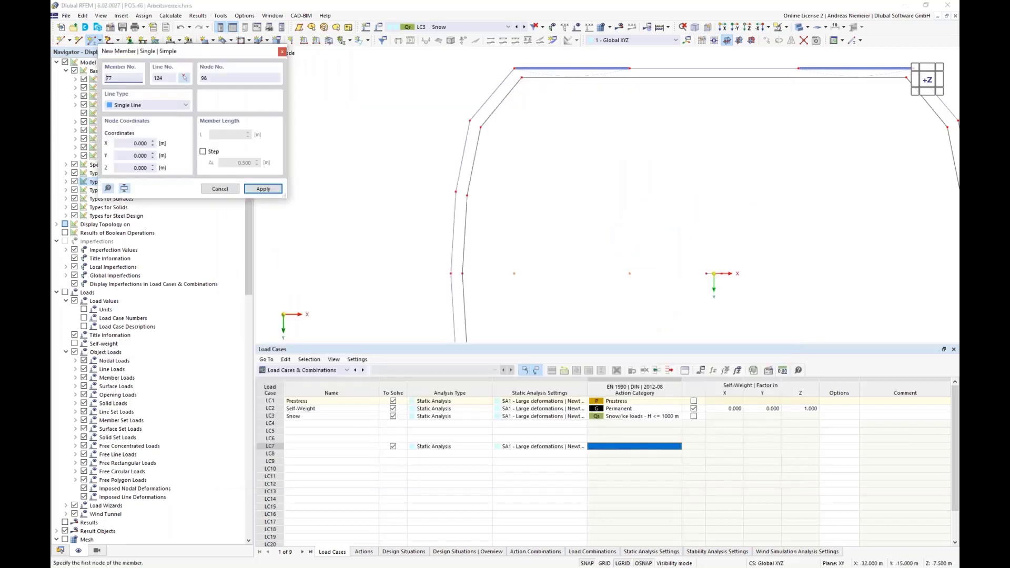
pyautogui.scroll(1, 484, 120)
pyautogui.click(469, 122)
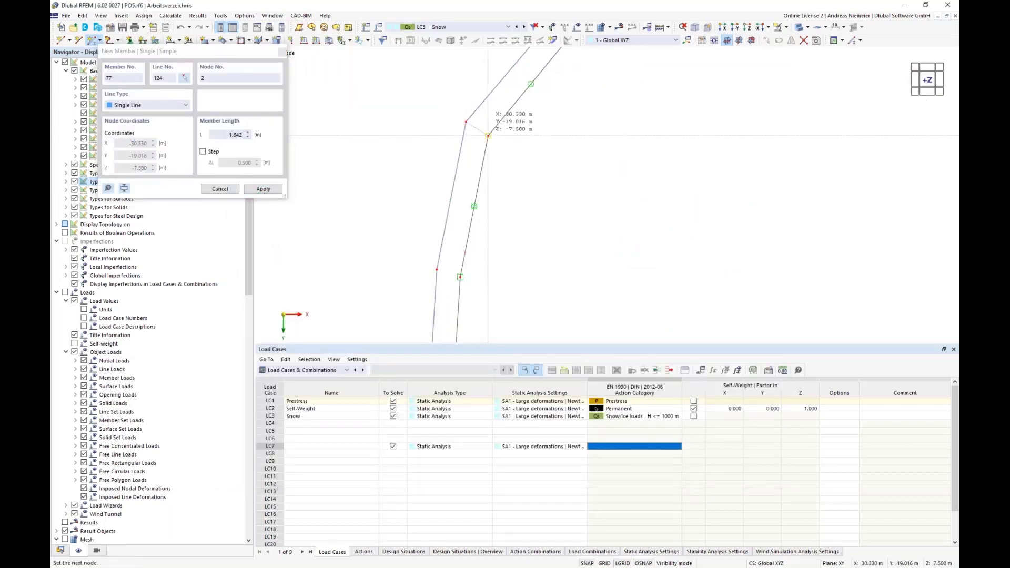
pyautogui.click(488, 133)
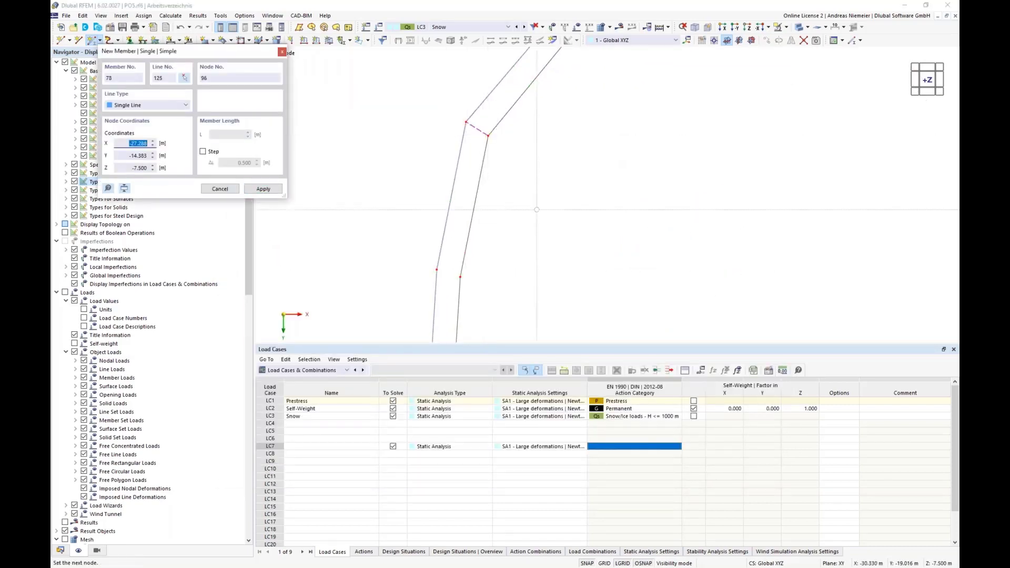
pyautogui.click(436, 270)
pyautogui.click(461, 277)
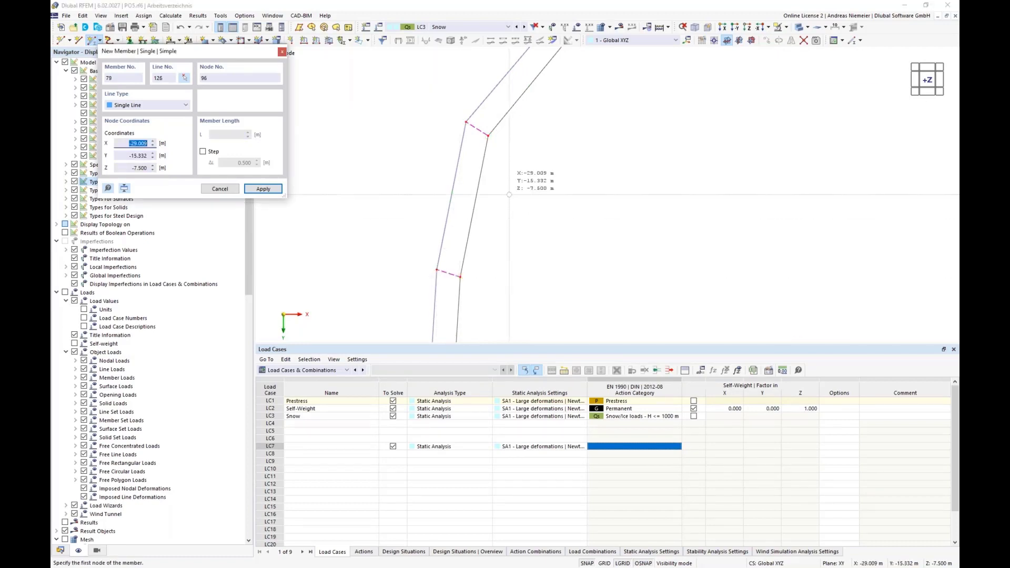
# Step: Add rigid members between the rings at the remaining three node pairs on the negative-X side, from Y = 0 to the positive-Y corner
pyautogui.scroll(-5, 509, 193)
pyautogui.scroll(3, 474, 291)
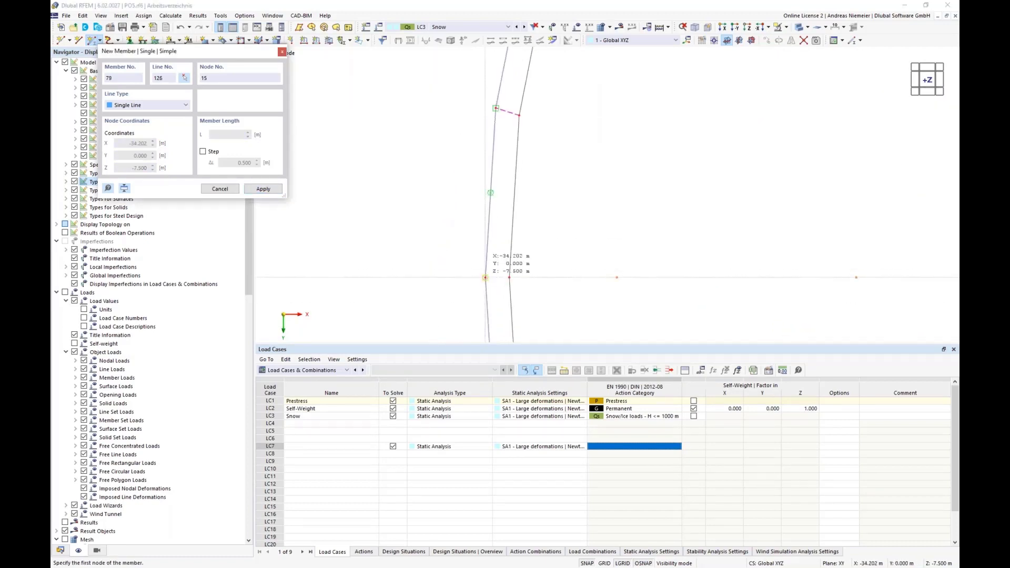
pyautogui.click(485, 277)
pyautogui.click(509, 277)
pyautogui.scroll(-5, 481, 256)
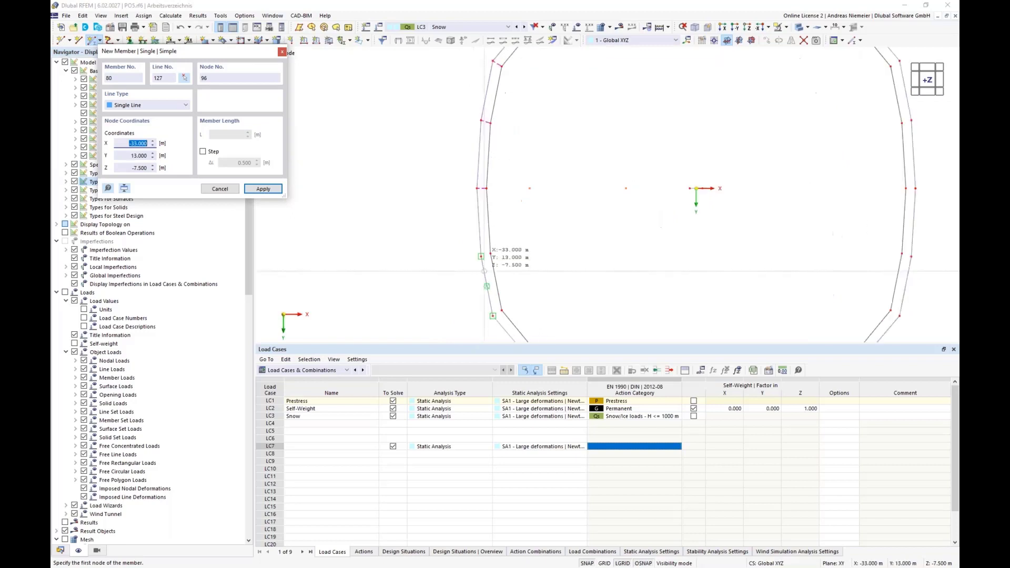
pyautogui.scroll(3, 485, 271)
pyautogui.click(474, 240)
pyautogui.scroll(3, 495, 229)
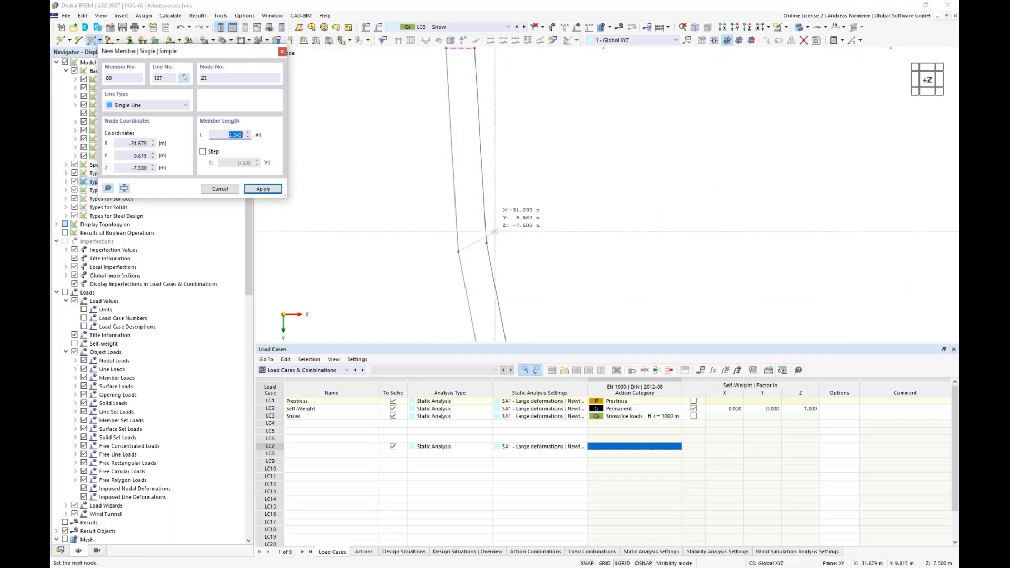
pyautogui.click(478, 129)
pyautogui.scroll(-3, 458, 248)
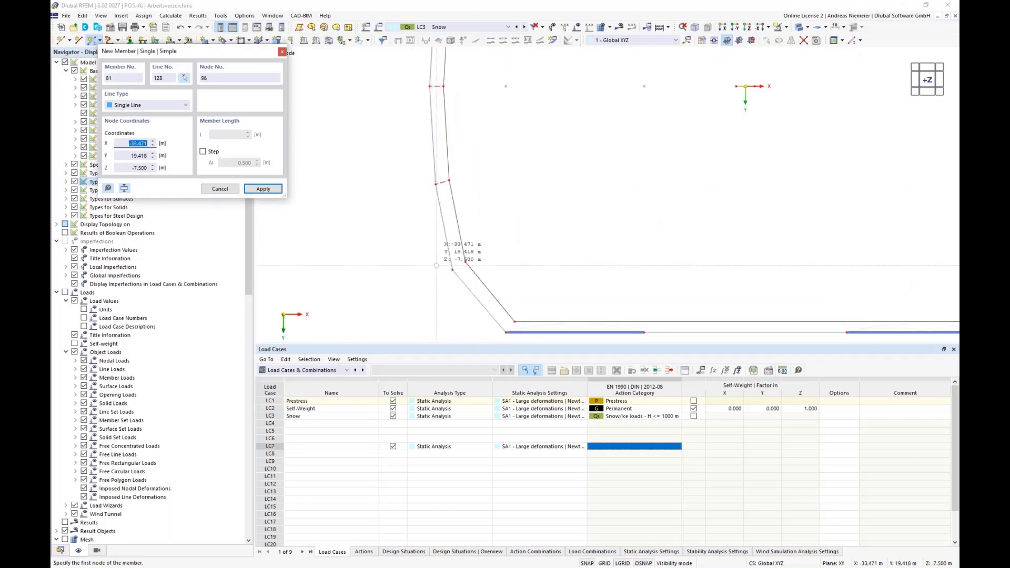
pyautogui.click(453, 270)
pyautogui.click(465, 261)
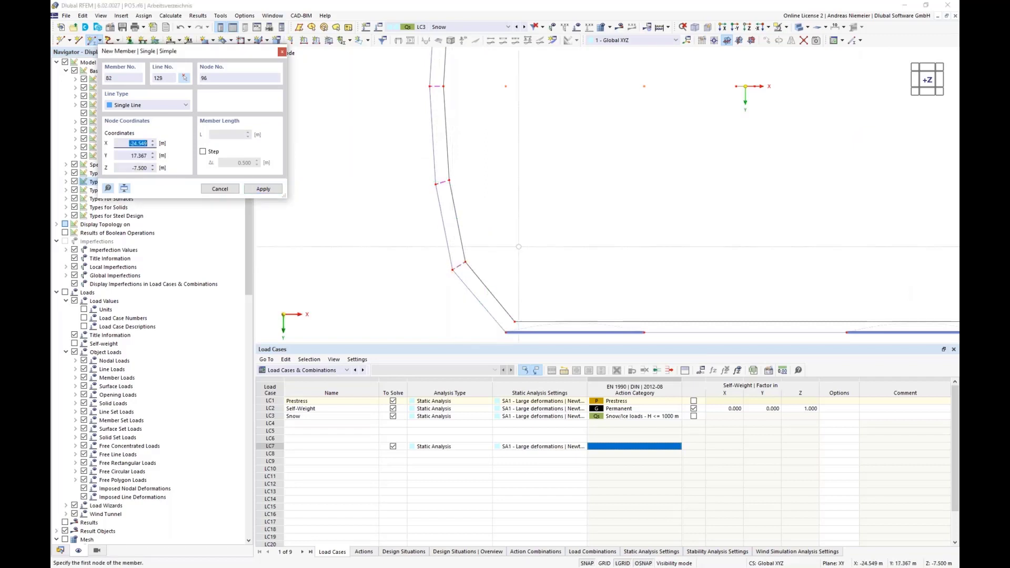
# Step: Add rigid members between the rings at three node pairs on the positive-X side, from the negative-Y corner to Y = 0
pyautogui.scroll(-3, 626, 132)
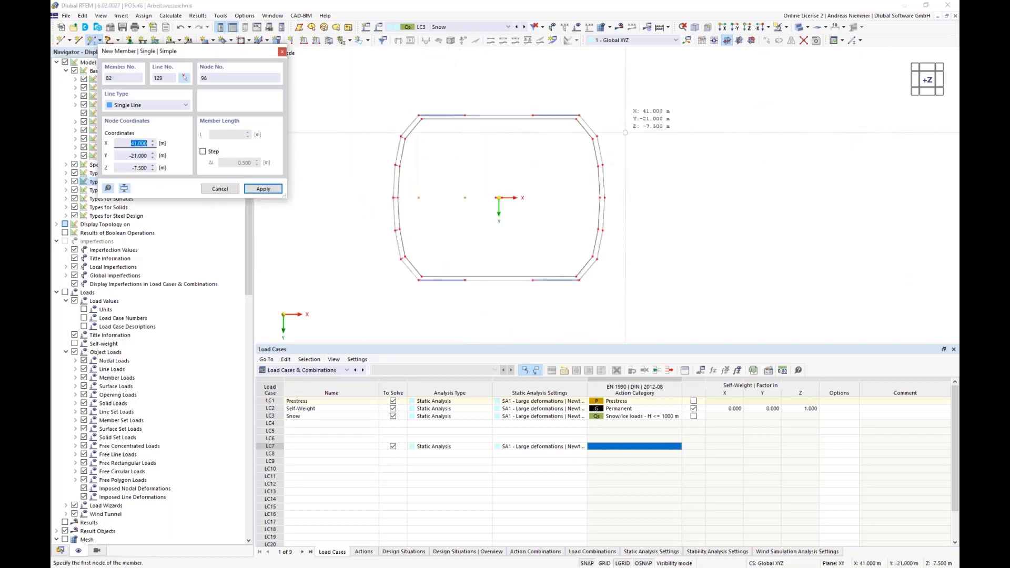
pyautogui.scroll(4, 625, 132)
pyautogui.click(563, 174)
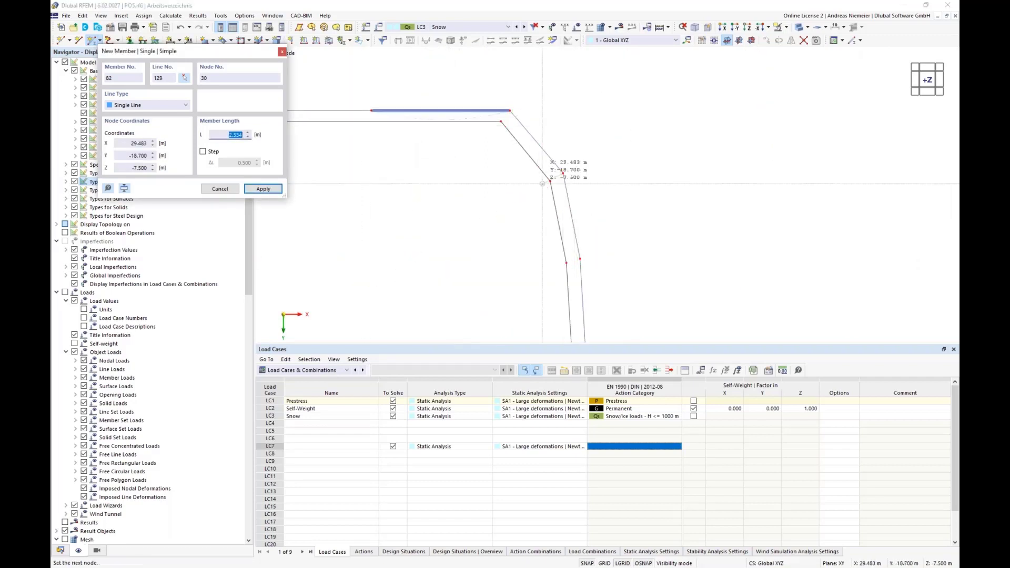
pyautogui.click(580, 259)
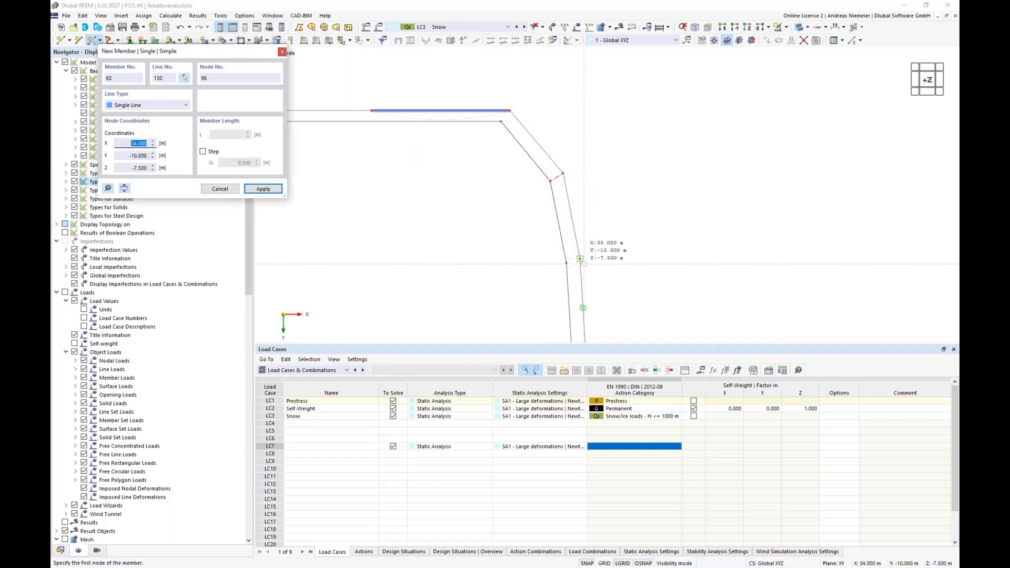
pyautogui.click(580, 259)
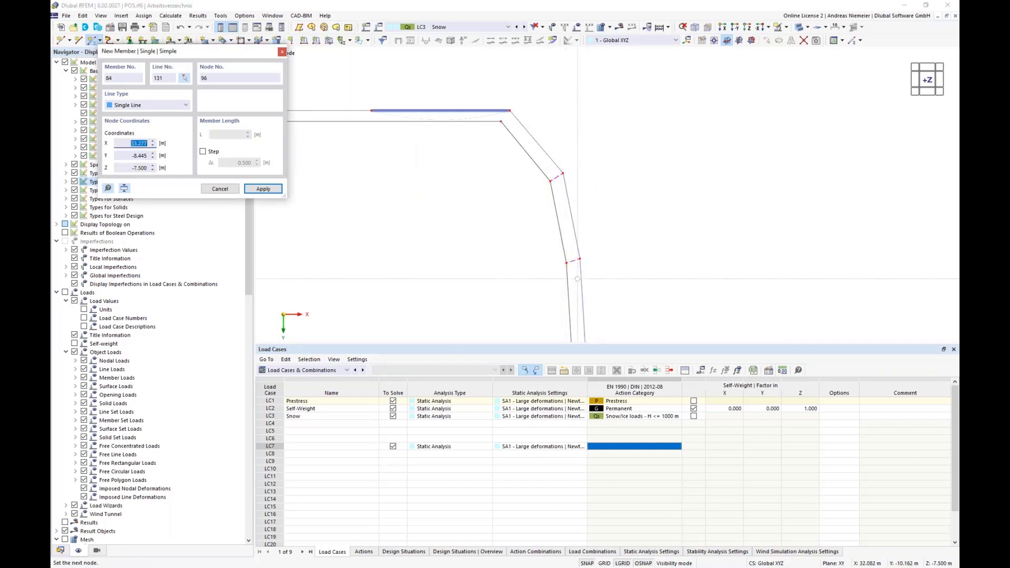
pyautogui.scroll(-3, 573, 182)
pyautogui.scroll(1, 580, 276)
pyautogui.click(580, 280)
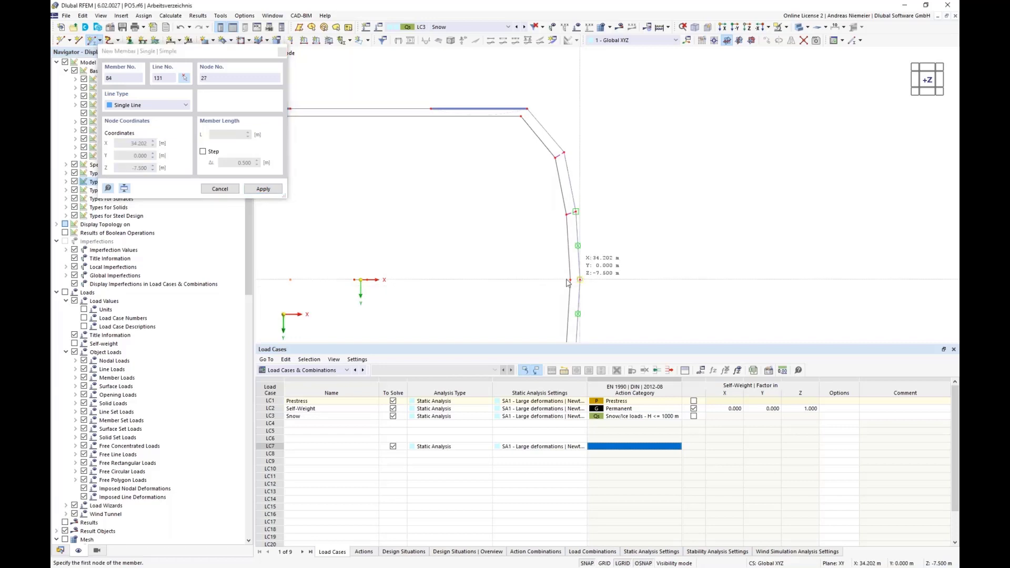
# Step: Add the last two rigid members between the rings on the positive-X side's positive-Y half and finish member creation
pyautogui.scroll(-2, 534, 209)
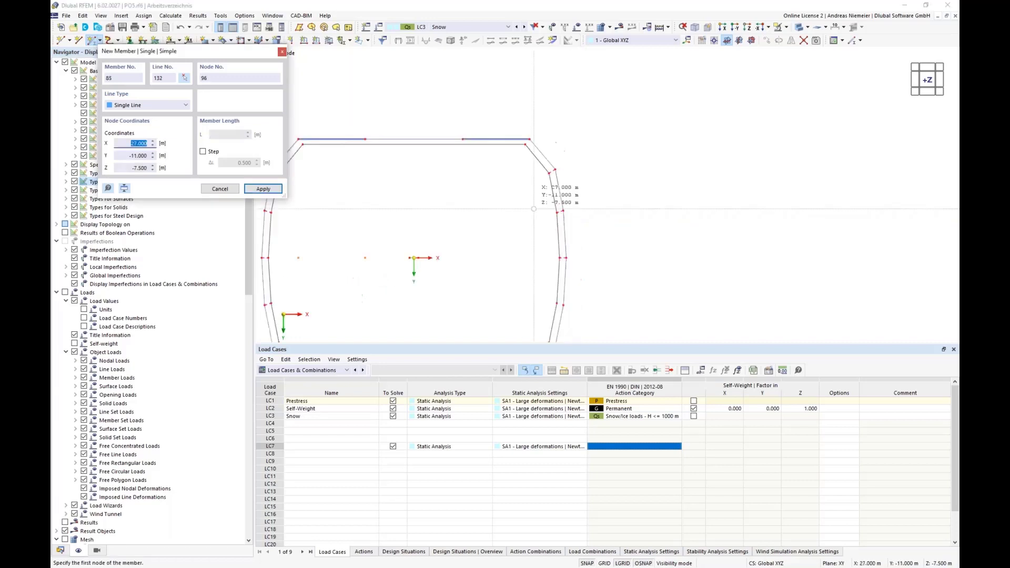
pyautogui.scroll(-2, 534, 209)
pyautogui.scroll(5, 573, 237)
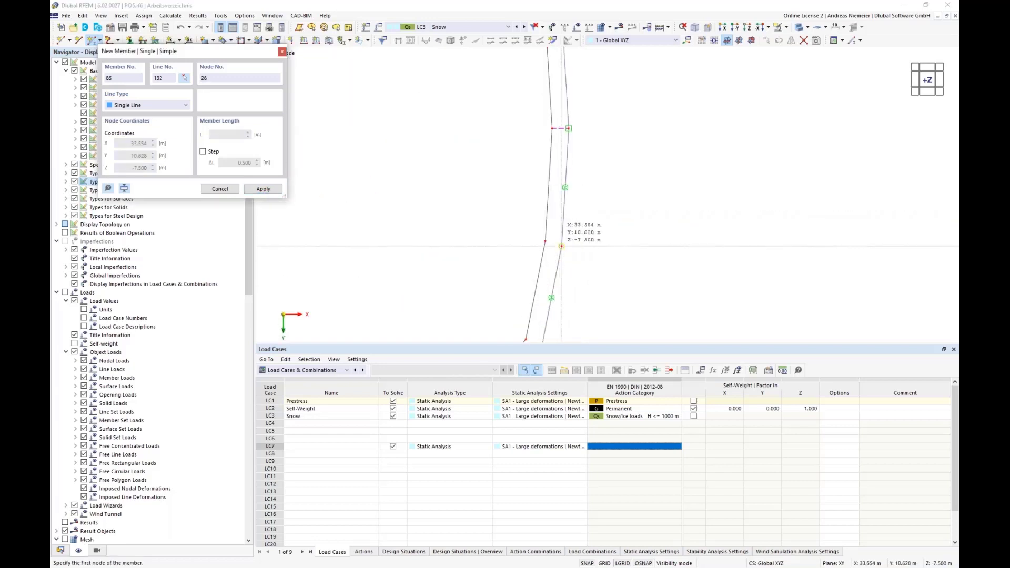
pyautogui.click(561, 246)
pyautogui.scroll(-3, 525, 209)
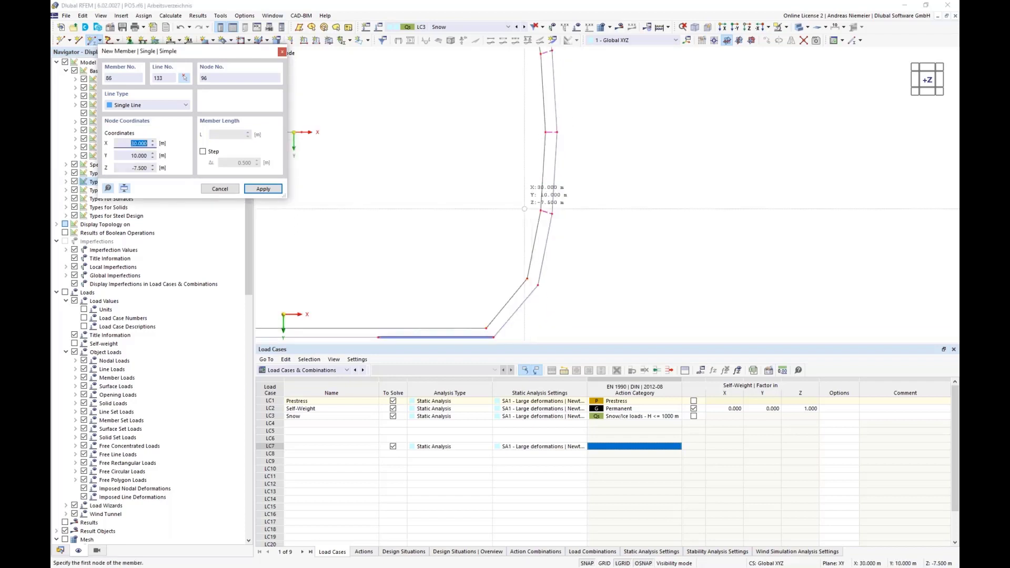
pyautogui.scroll(3, 528, 278)
pyautogui.click(528, 275)
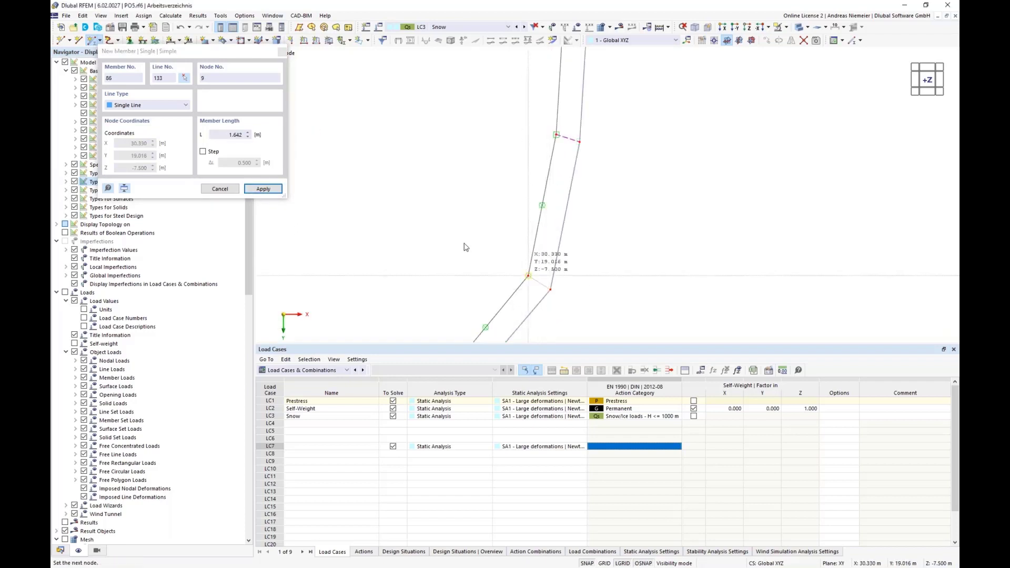
pyautogui.scroll(-5, 526, 221)
pyautogui.press('Escape')
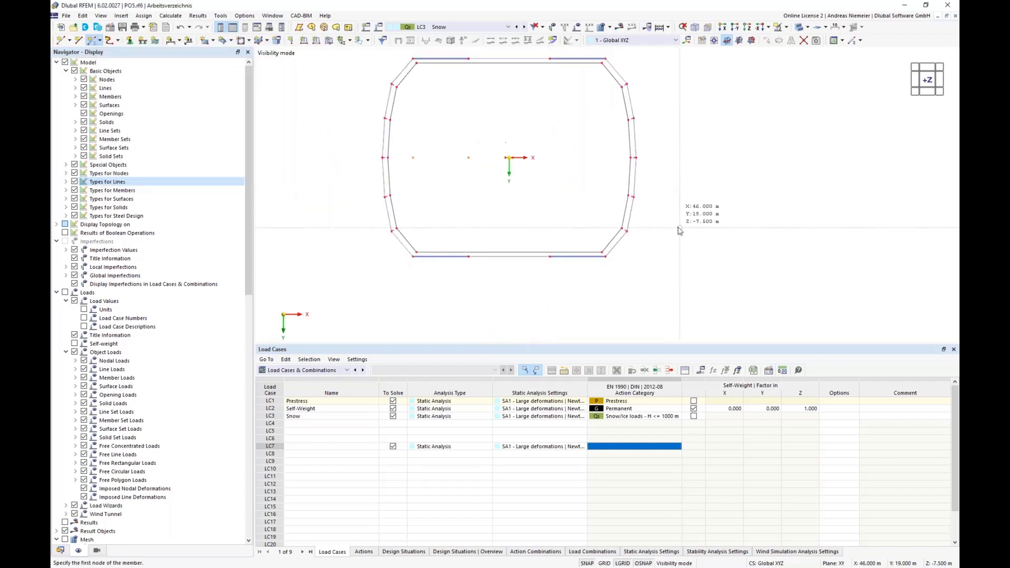
# Step: Cancel visibility mode from the axonometric view and examine the rigid walls, ring connections and line supports on the full model
pyautogui.click(695, 27)
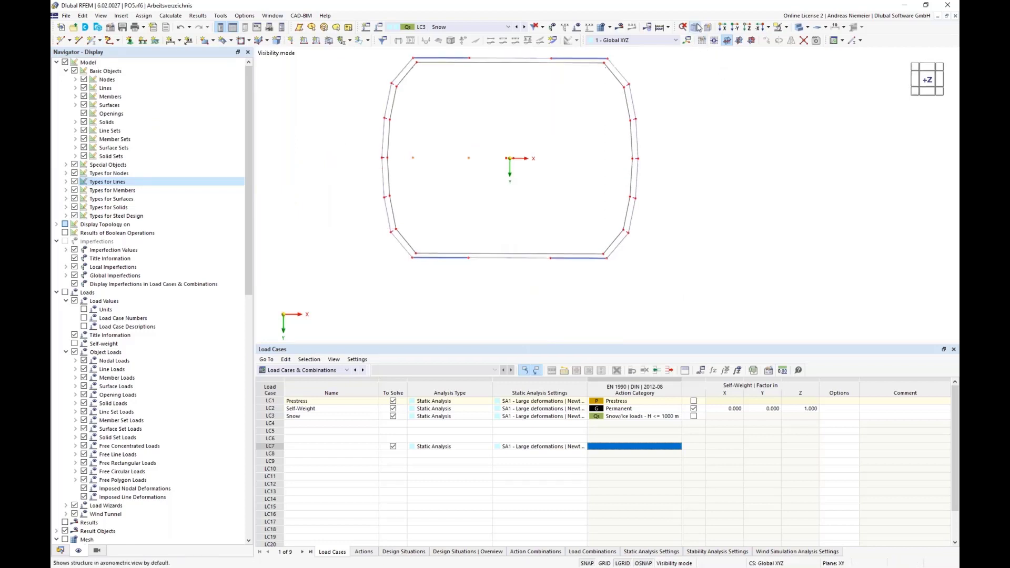
pyautogui.click(786, 27)
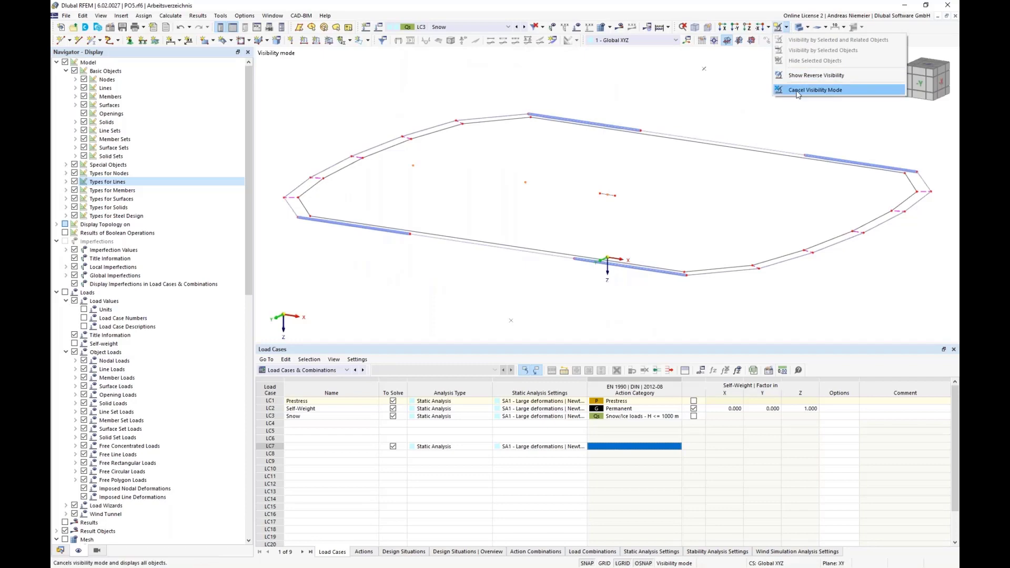
pyautogui.click(815, 90)
pyautogui.keyDown('ctrl'); pyautogui.moveTo(436, 207); pyautogui.dragTo(456, 158, button='middle'); pyautogui.keyUp('ctrl')
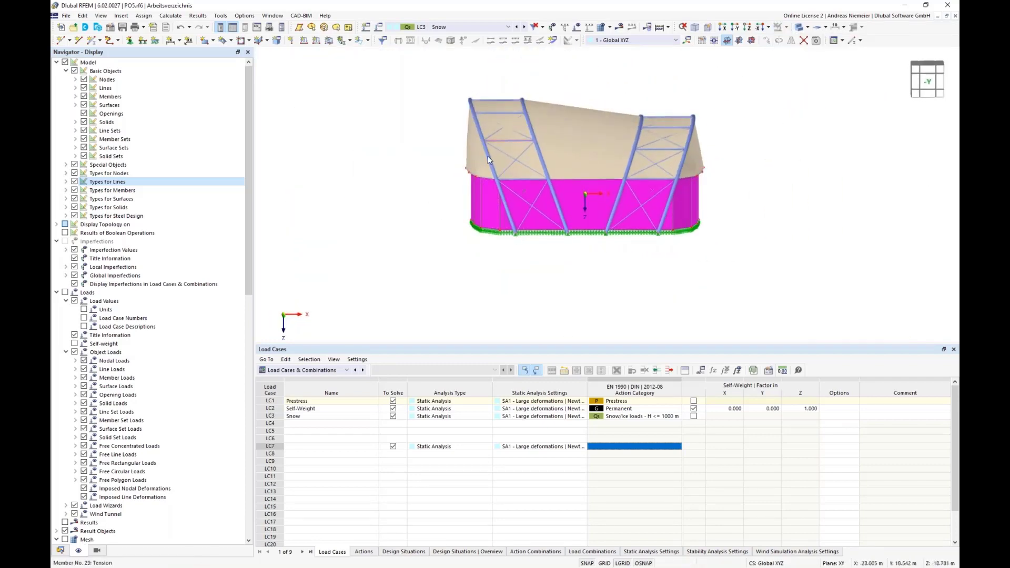
pyautogui.keyDown('ctrl'); pyautogui.moveTo(597, 265); pyautogui.dragTo(468, 159, button='middle'); pyautogui.keyUp('ctrl')
pyautogui.scroll(3, 453, 202)
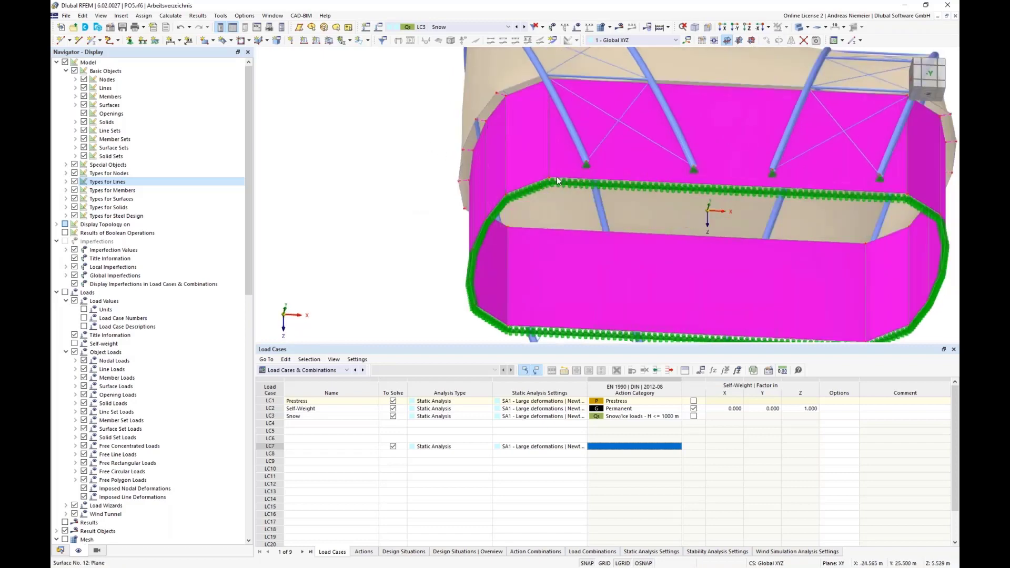
pyautogui.scroll(-3, 403, 219)
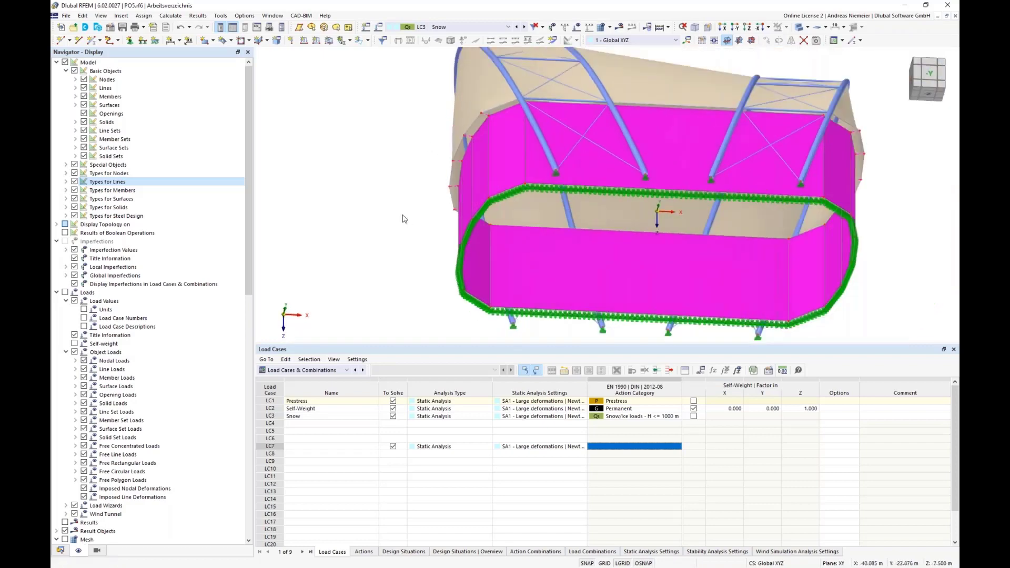
pyautogui.keyDown('ctrl'); pyautogui.moveTo(403, 220); pyautogui.dragTo(372, 223, button='middle'); pyautogui.keyUp('ctrl')
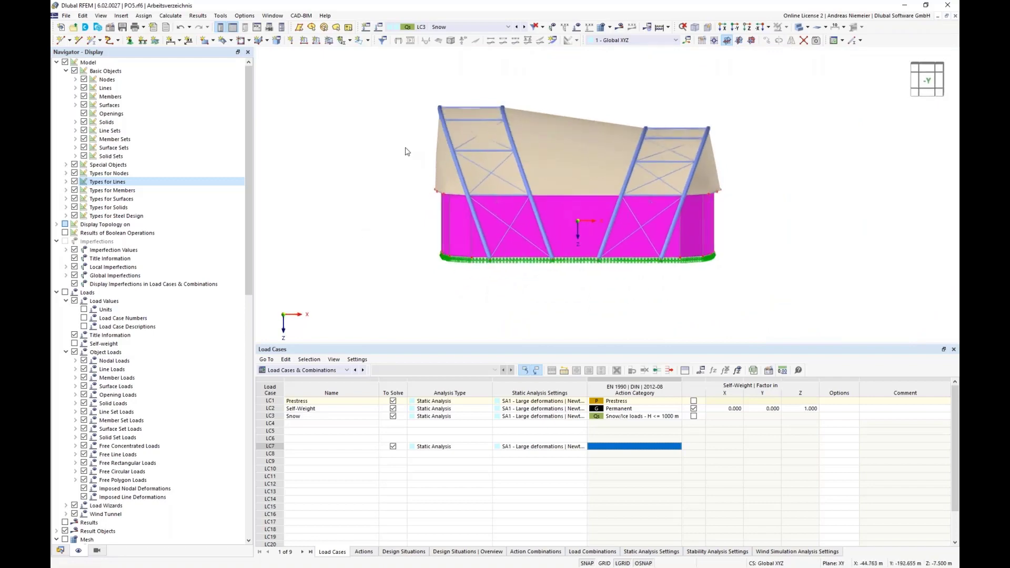
# Step: Set the wind simulation mesh settings to close openings smaller than 2.3 % of the model diameter
pyautogui.click(609, 27)
pyautogui.click(627, 40)
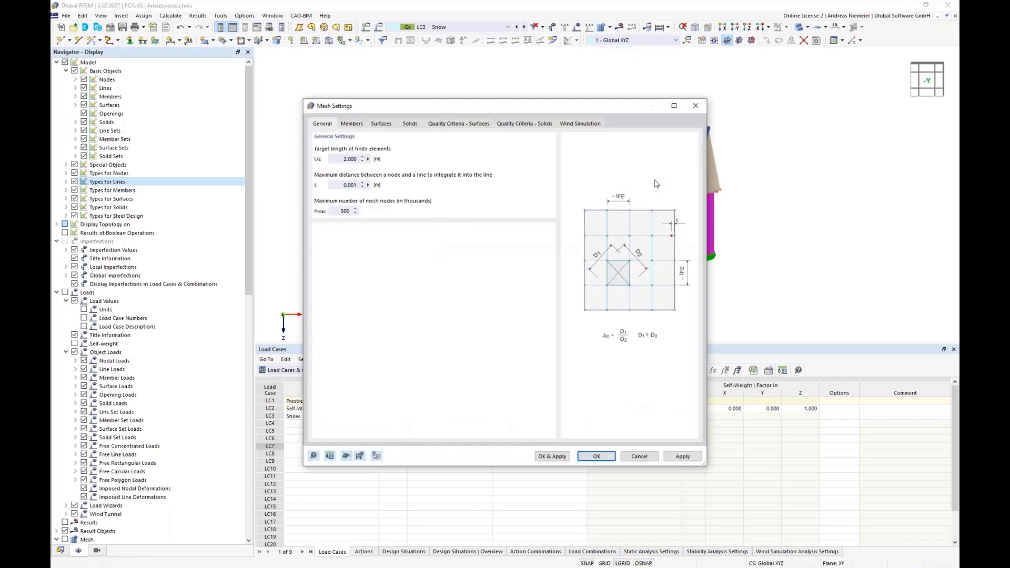
pyautogui.click(584, 124)
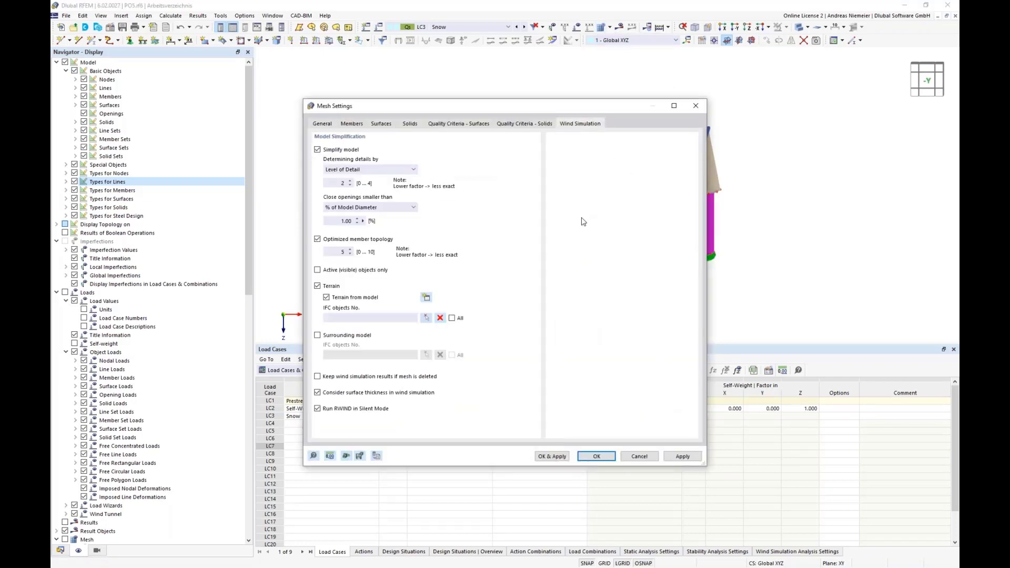
pyautogui.click(375, 209)
pyautogui.click(339, 224)
pyautogui.click(339, 222)
pyautogui.write('2,3')
pyautogui.press('Tab')
pyautogui.click(596, 456)
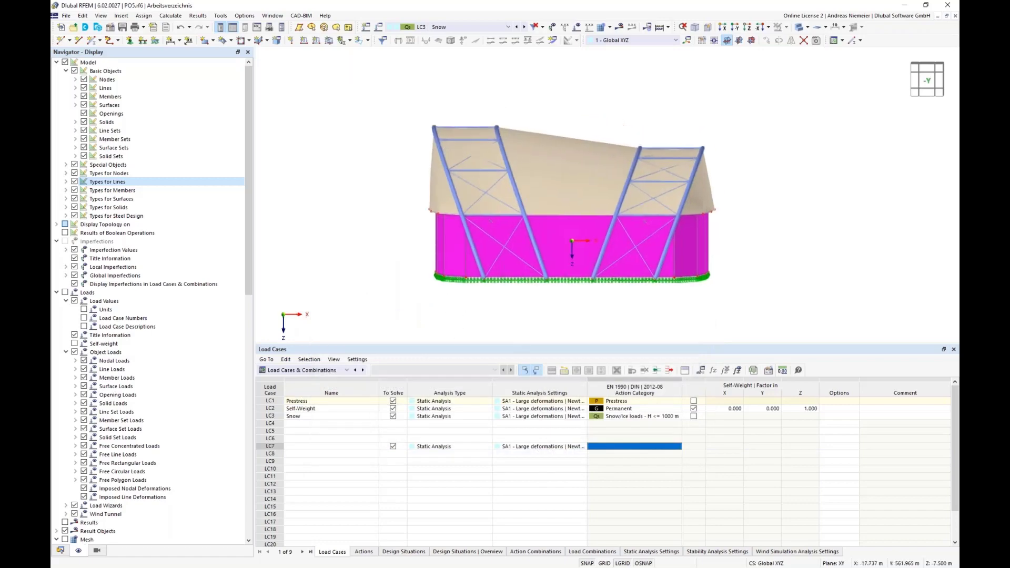
# Step: Start a new wind simulation from the load wizards
pyautogui.scroll(3, 448, 174)
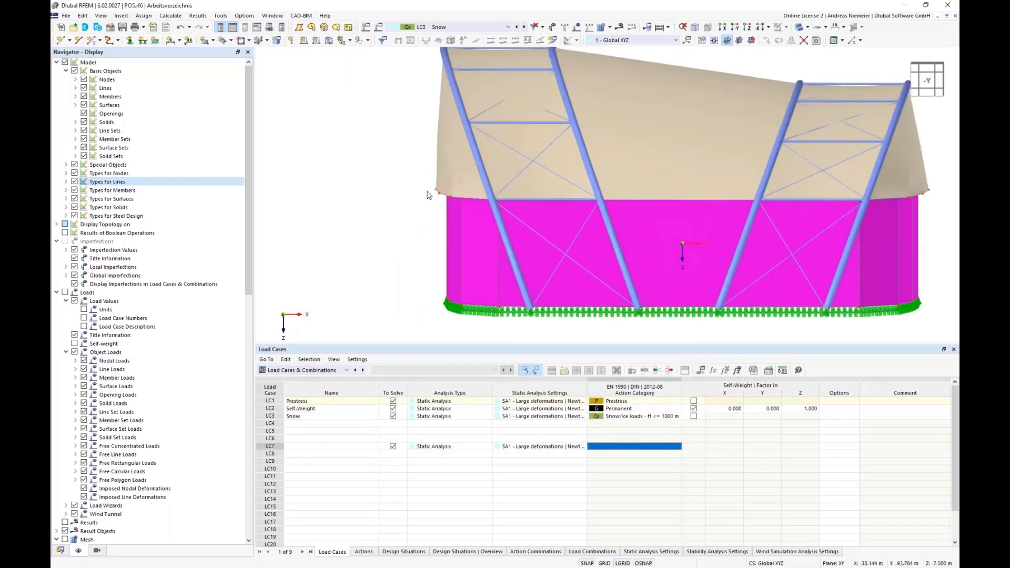
pyautogui.scroll(-1, 374, 230)
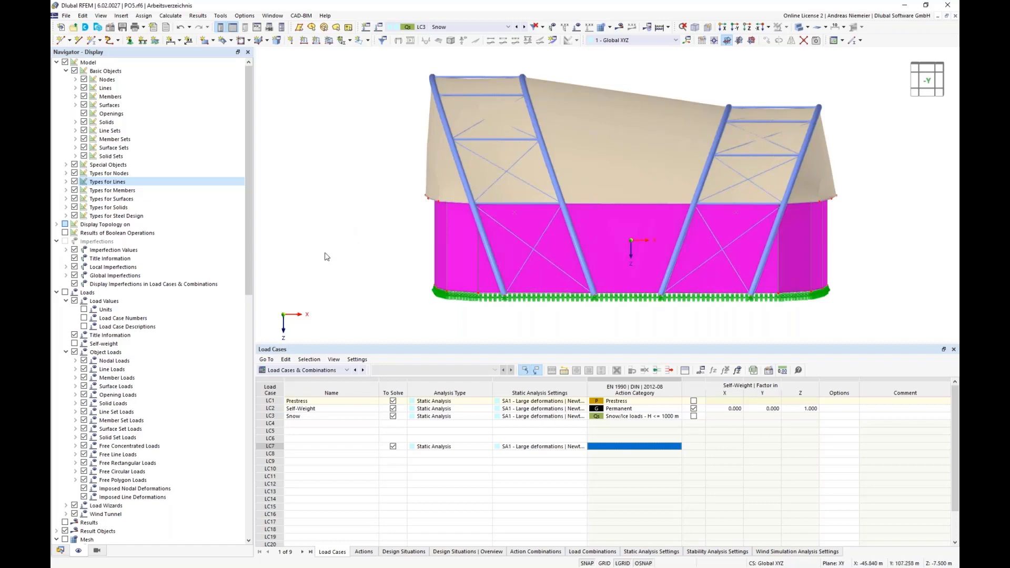
pyautogui.click(60, 551)
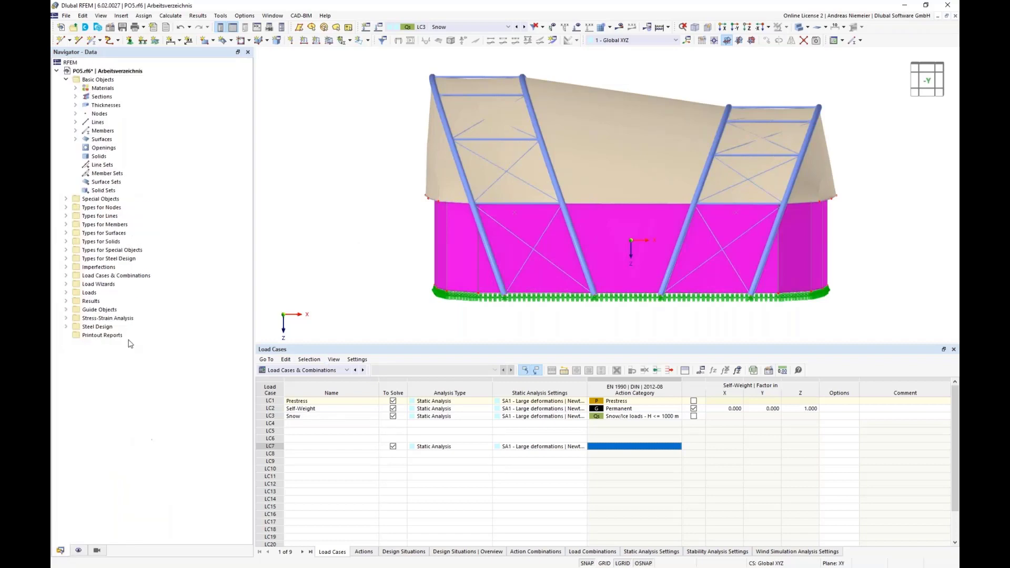
pyautogui.click(66, 284)
pyautogui.click(102, 338)
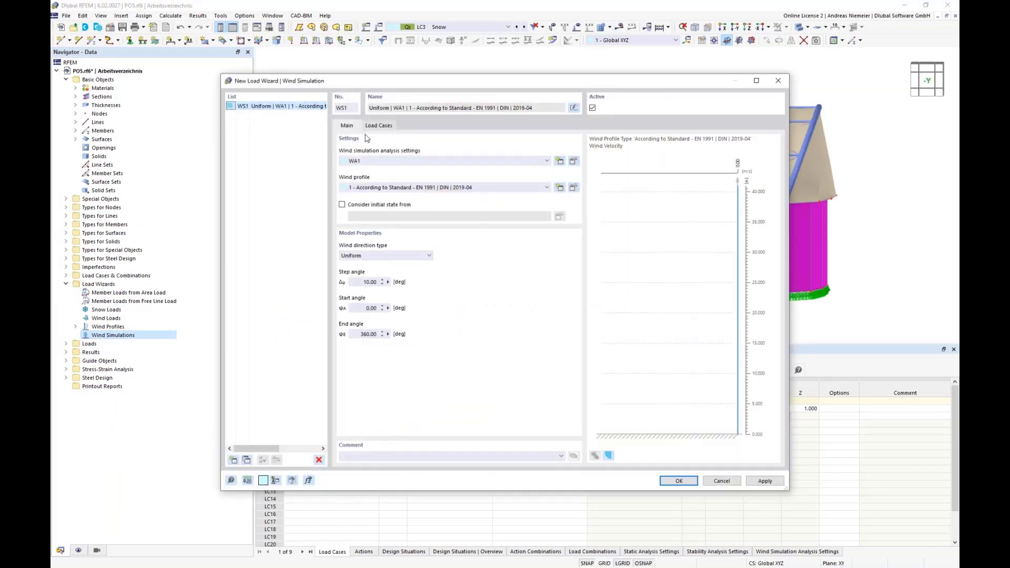
# Step: Review the main, steady flow and residue monitoring parameters of wind simulation analysis settings WA1 and leave them without edits
pyautogui.click(572, 162)
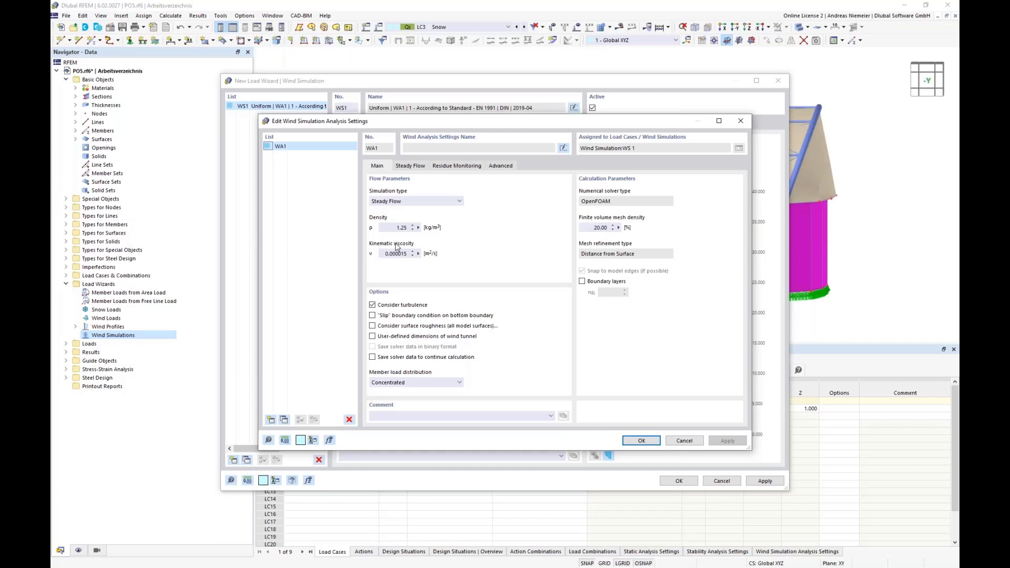
pyautogui.click(408, 167)
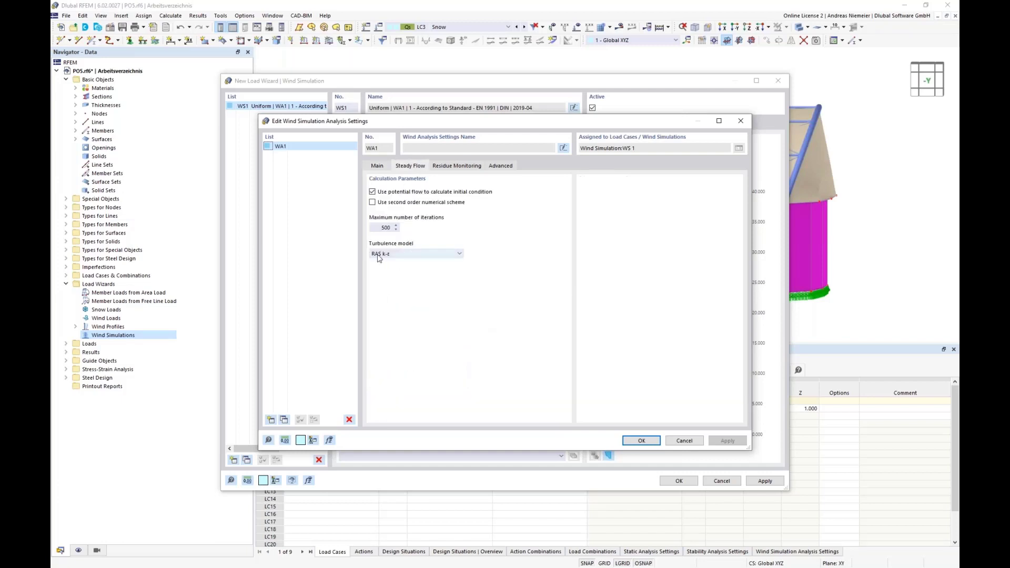
pyautogui.click(456, 167)
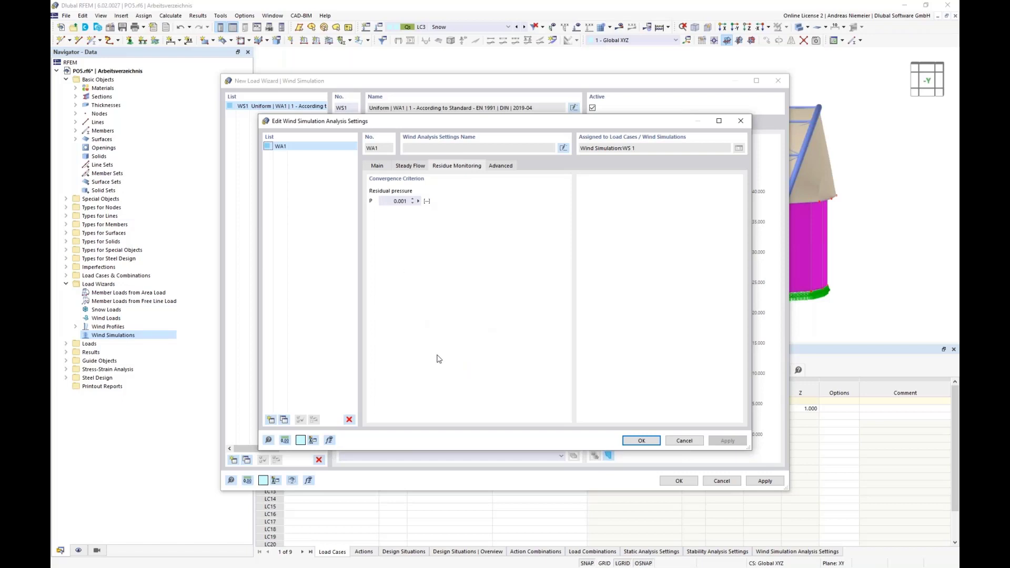
pyautogui.click(683, 443)
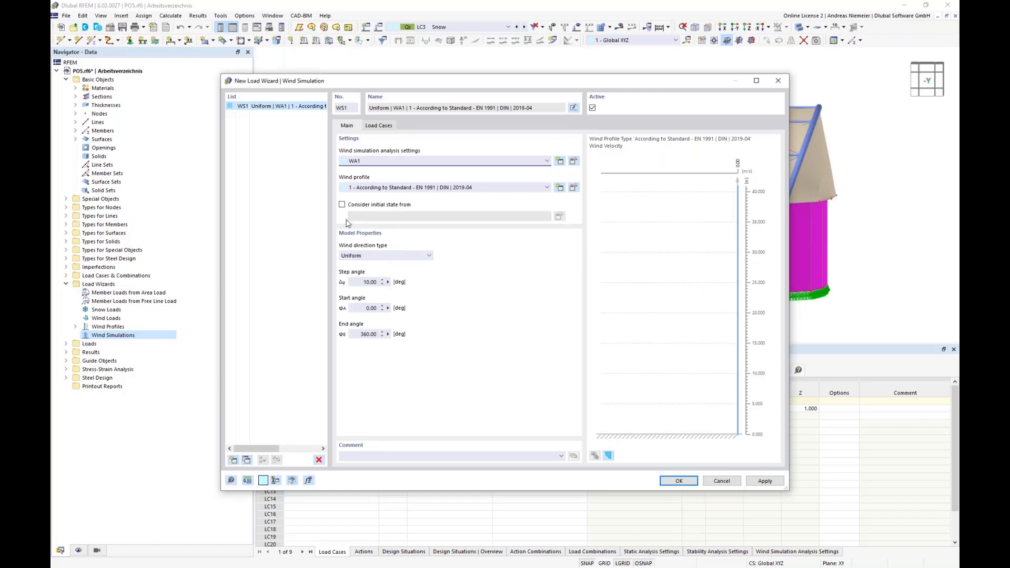
# Step: Search the wind profile's load zone map for "musical dome" and select the Musical Dome in Cologne, Germany
pyautogui.click(574, 192)
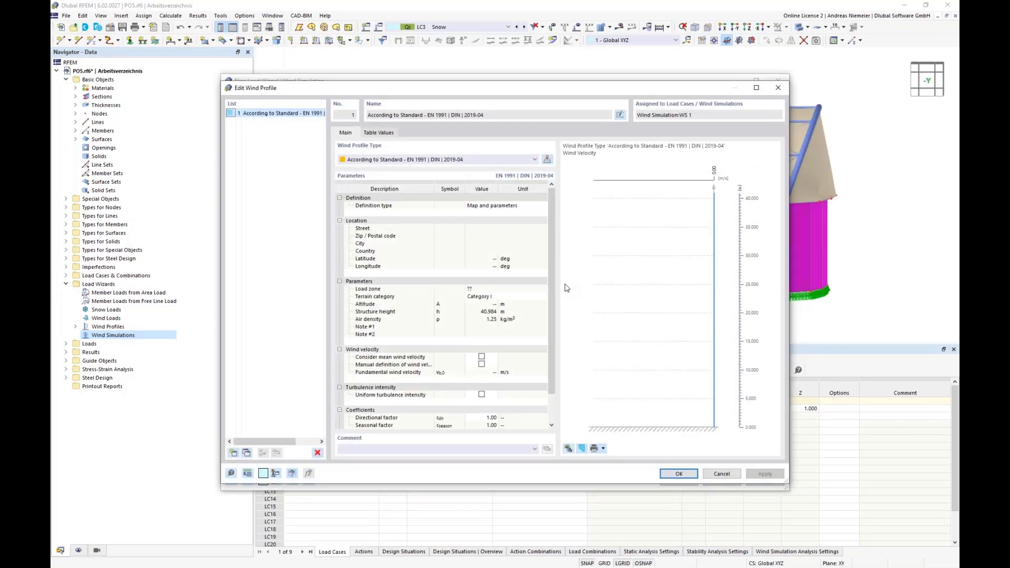
pyautogui.click(547, 160)
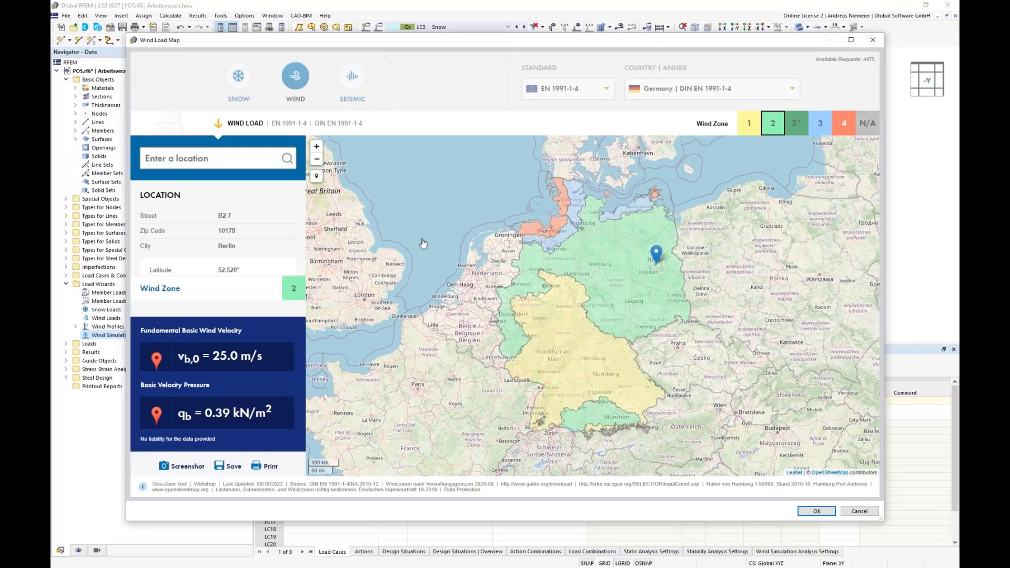
pyautogui.write('musical dom')
pyautogui.write('e')
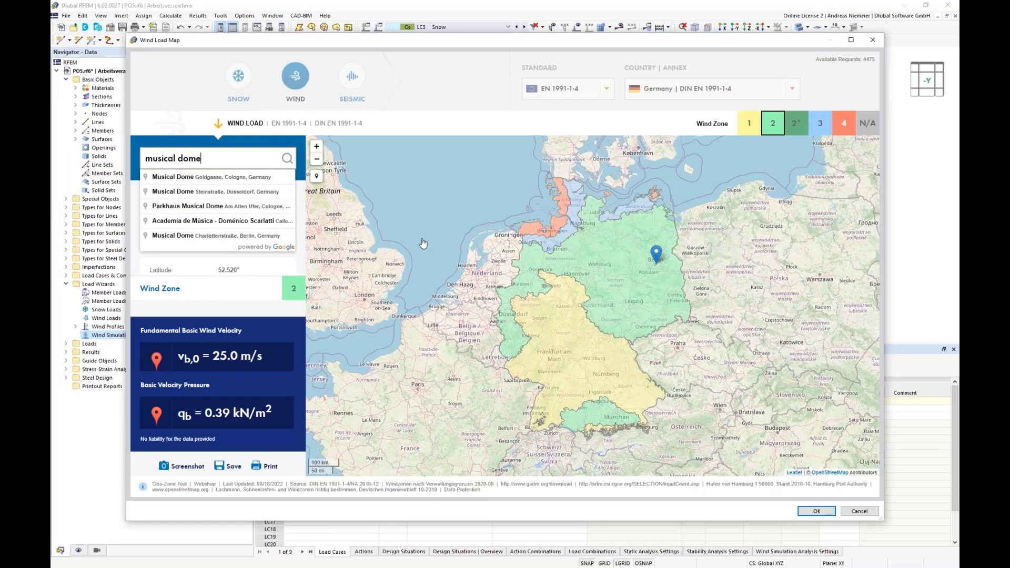
pyautogui.click(203, 178)
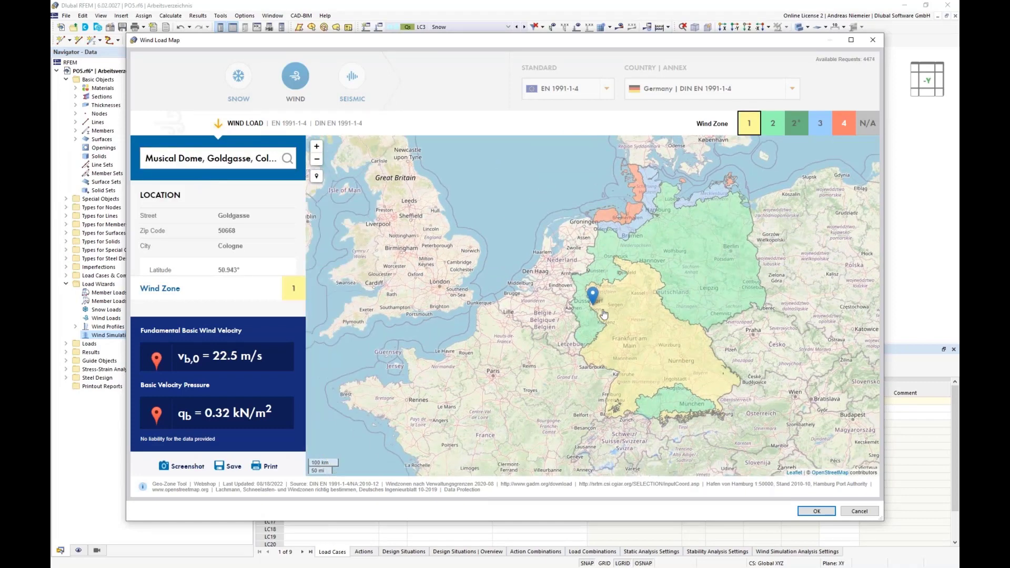
# Step: Examine the selected site's surroundings on the wind load map and adopt the location data for the wind profile
pyautogui.scroll(3, 592, 308)
pyautogui.scroll(5, 579, 303)
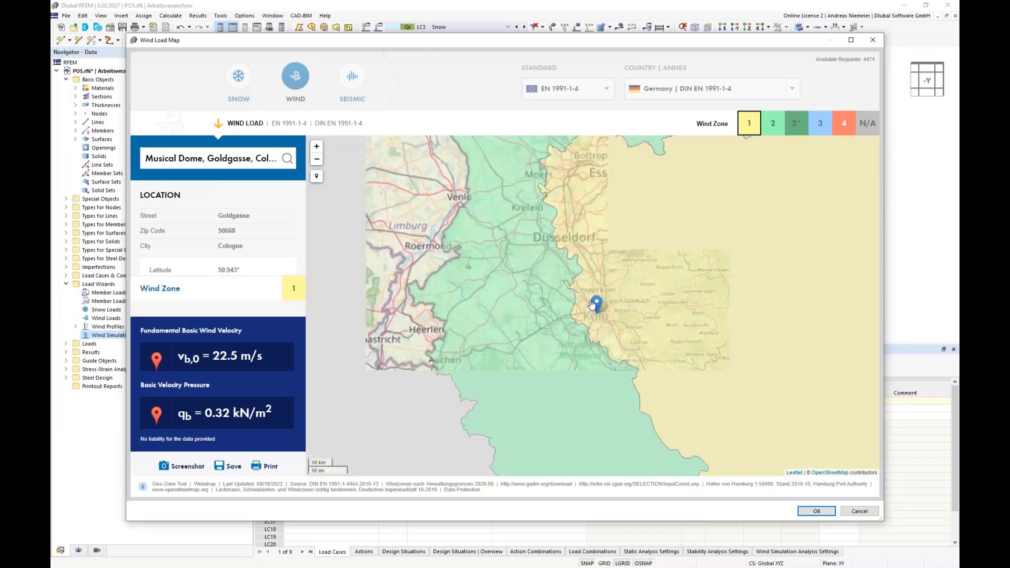
pyautogui.moveTo(474, 197); pyautogui.dragTo(571, 300)
pyautogui.scroll(3, 570, 302)
pyautogui.scroll(1, 571, 302)
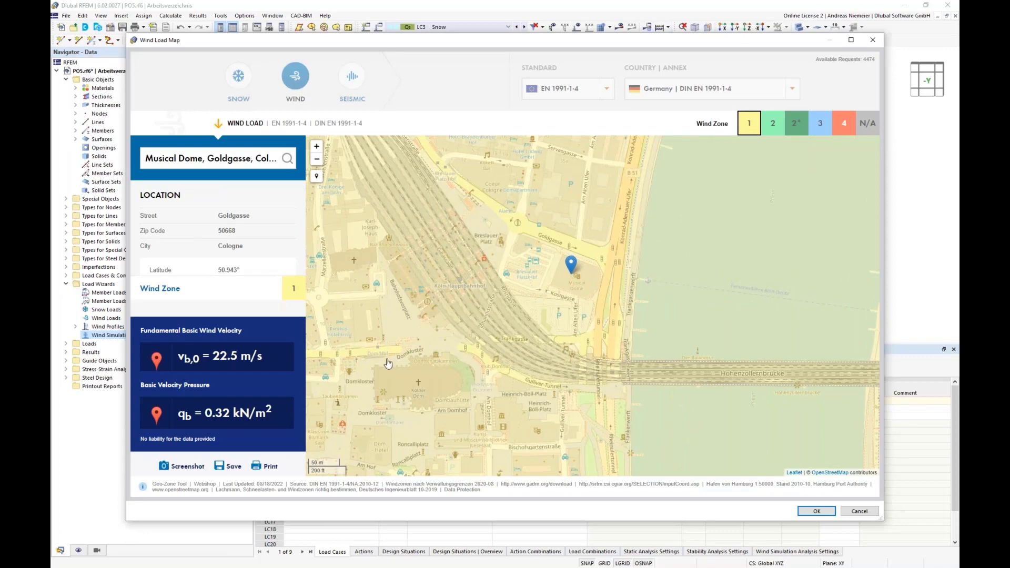
pyautogui.scroll(-1, 370, 352)
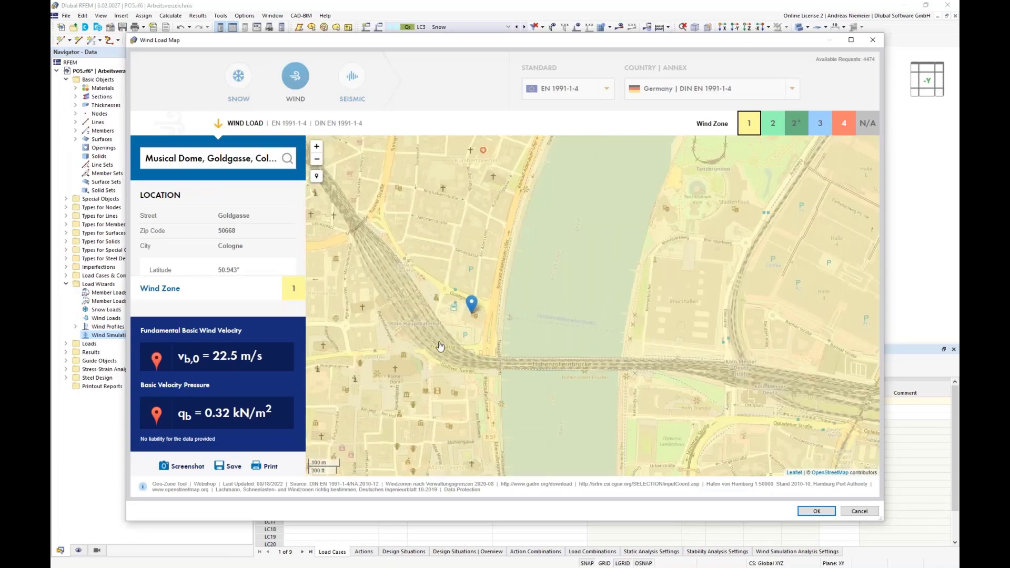
pyautogui.scroll(1, 441, 347)
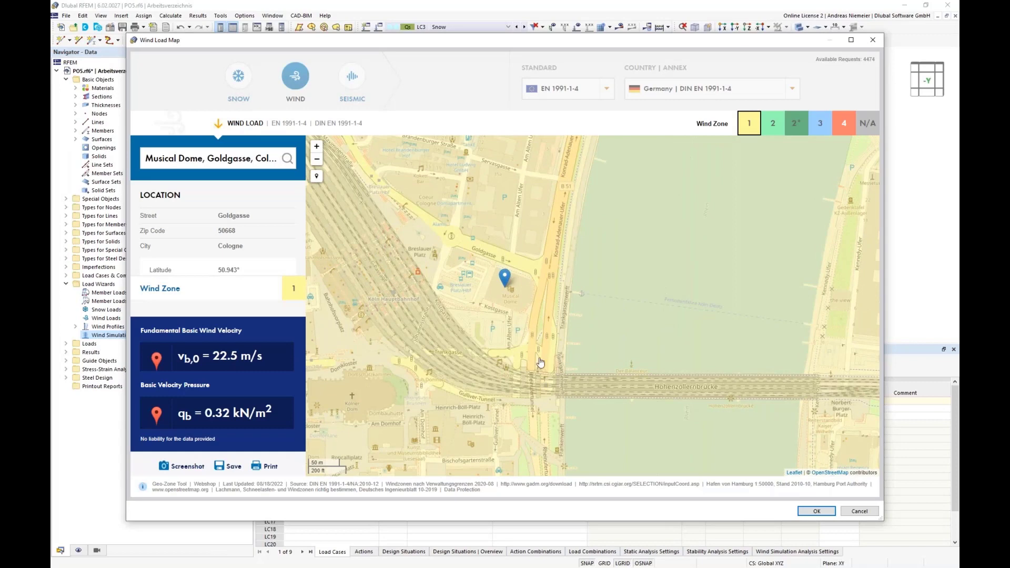
pyautogui.scroll(1, 541, 379)
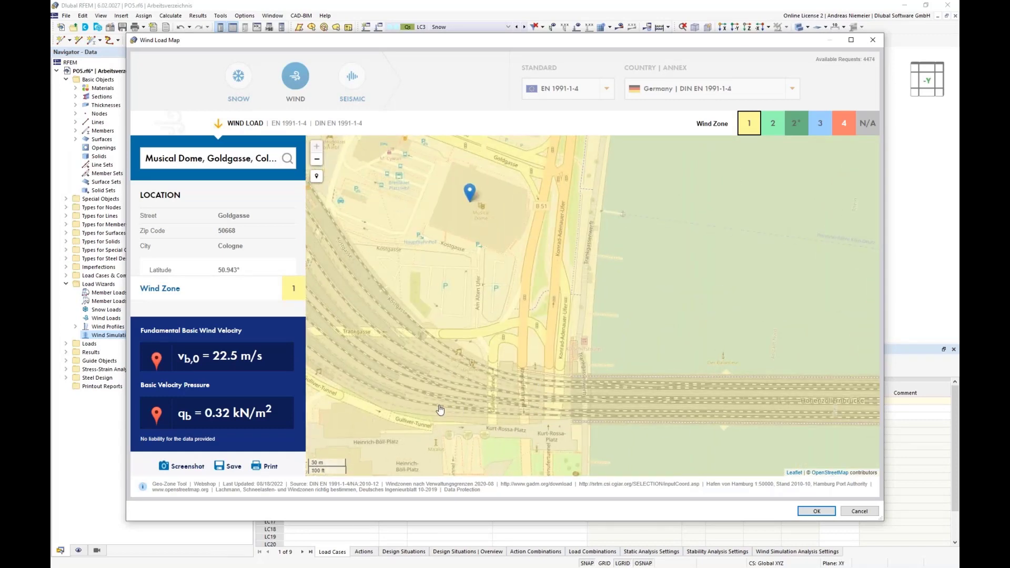
pyautogui.scroll(-1, 495, 388)
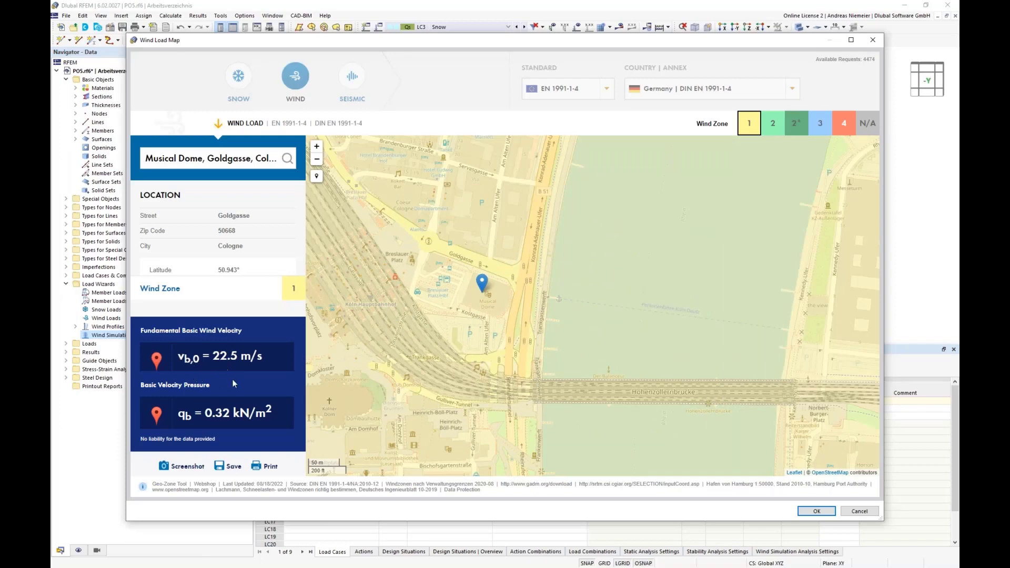
pyautogui.click(817, 511)
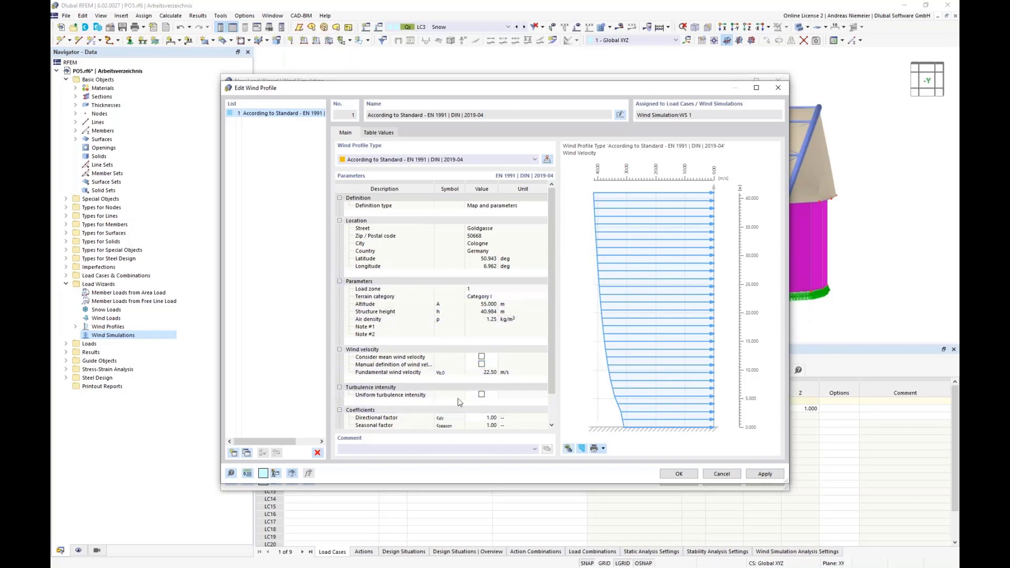
# Step: Enable uniform turbulence intensity at 1.00 % in the wind profile, check the turbulence and velocity diagrams, and accept the profile
pyautogui.click(481, 394)
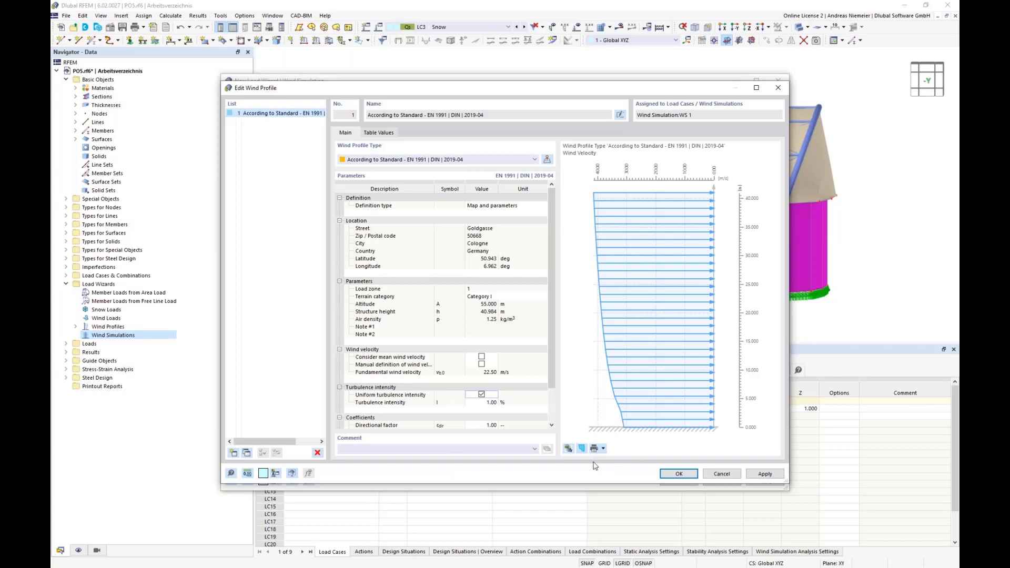
pyautogui.click(582, 450)
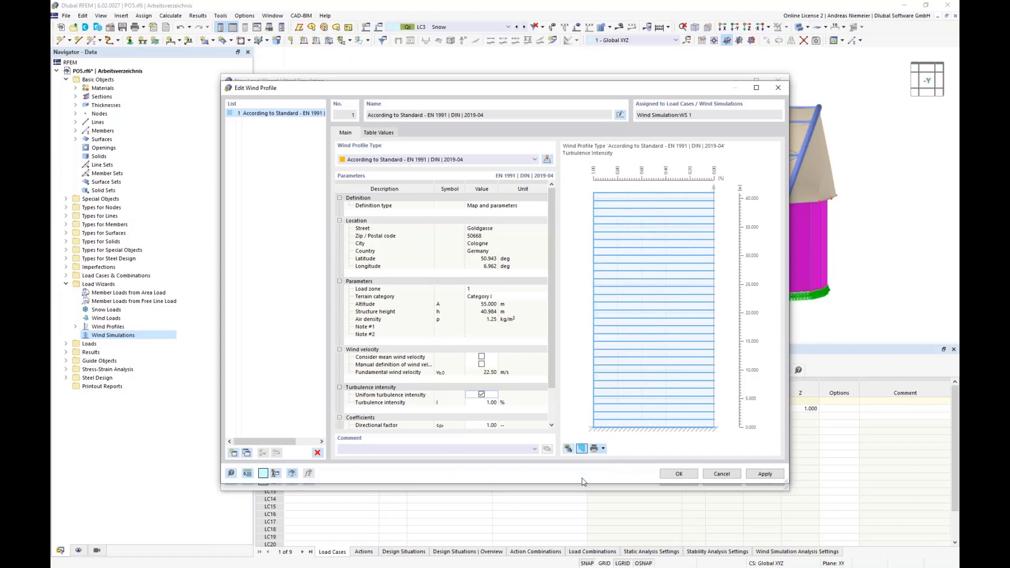
pyautogui.click(582, 451)
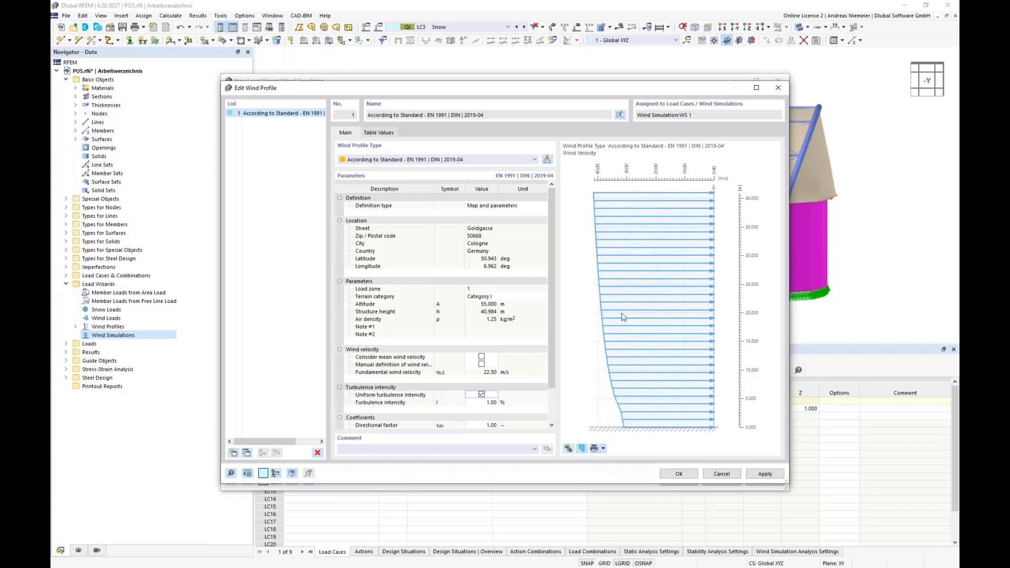
pyautogui.click(678, 475)
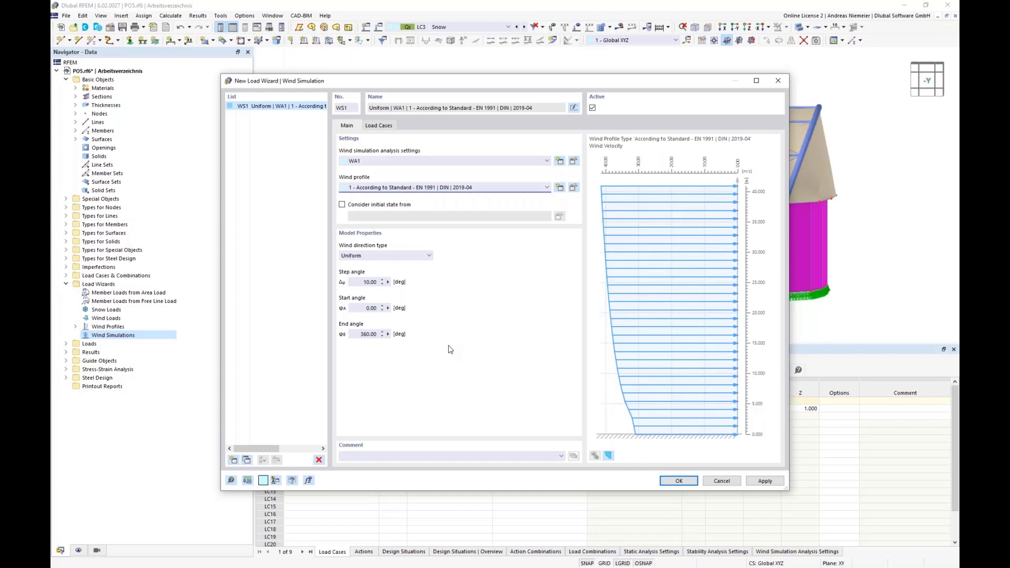
# Step: Set the wind direction step angle to 90° and check the load cases to generate
pyautogui.click(353, 282)
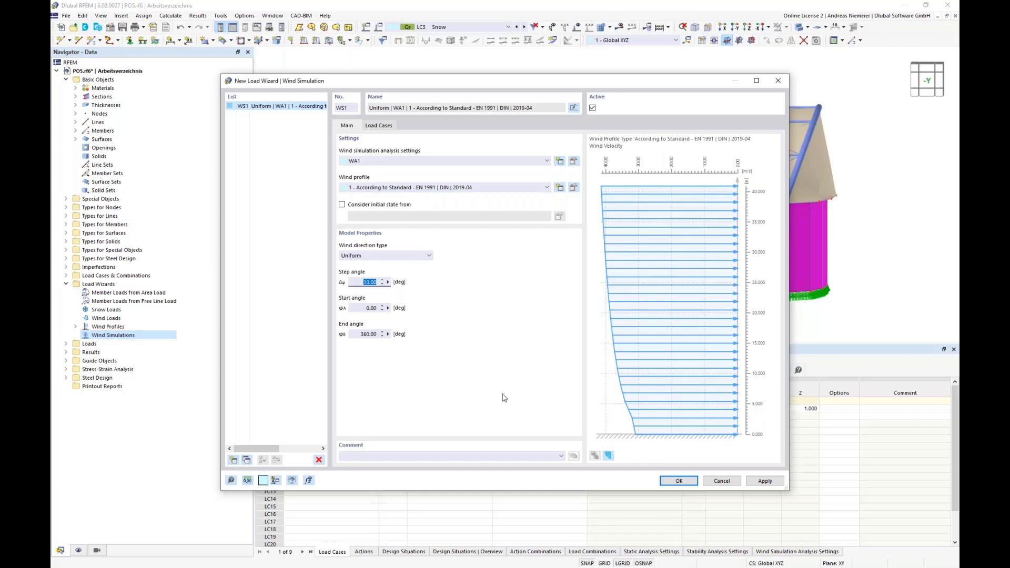
pyautogui.write('90')
pyautogui.click(358, 308)
pyautogui.click(379, 126)
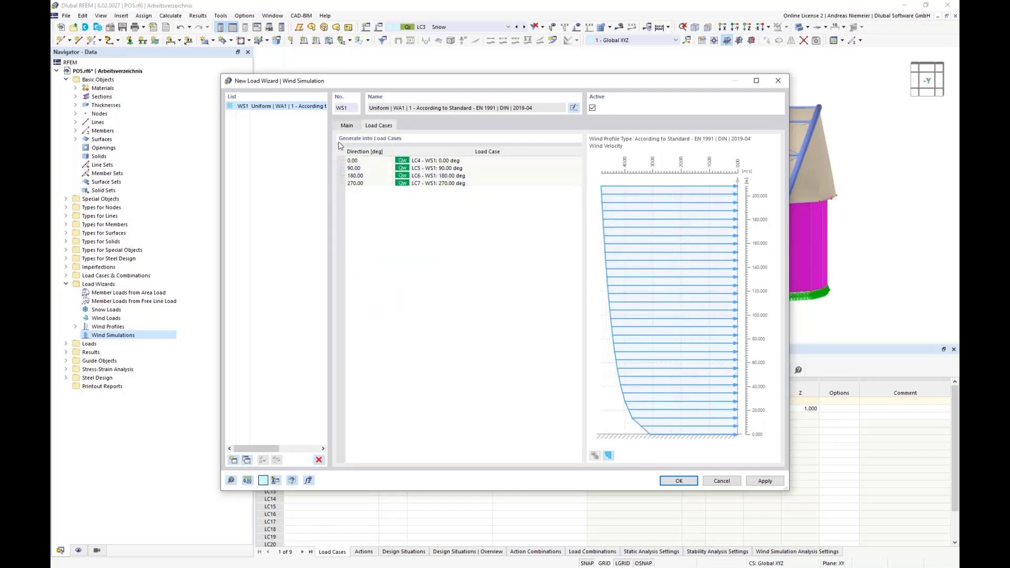
pyautogui.click(347, 126)
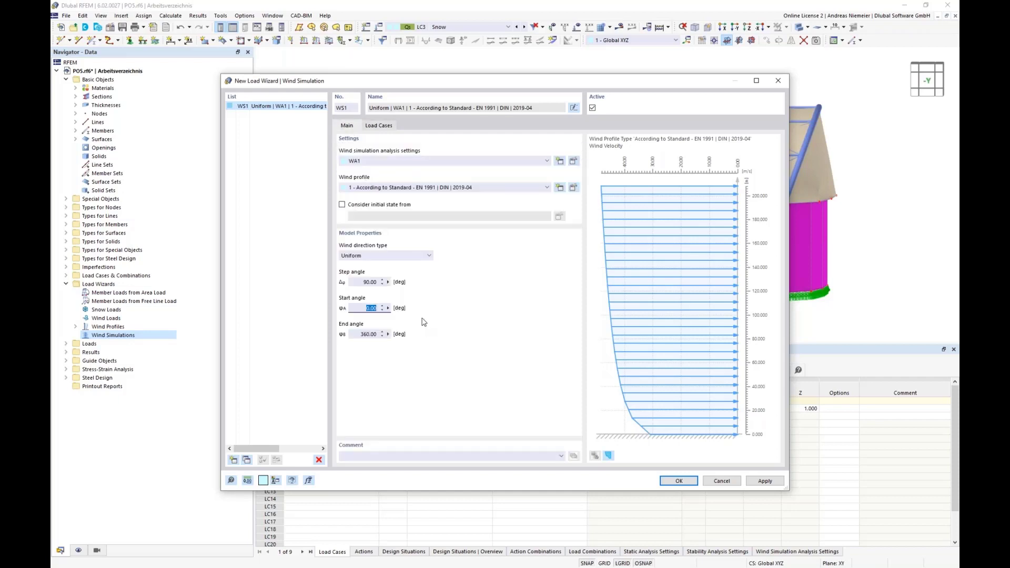
# Step: Switch the wind direction type to User-Defined, keep only directions 0, 90 and 180°, and create the wind simulation
pyautogui.click(392, 256)
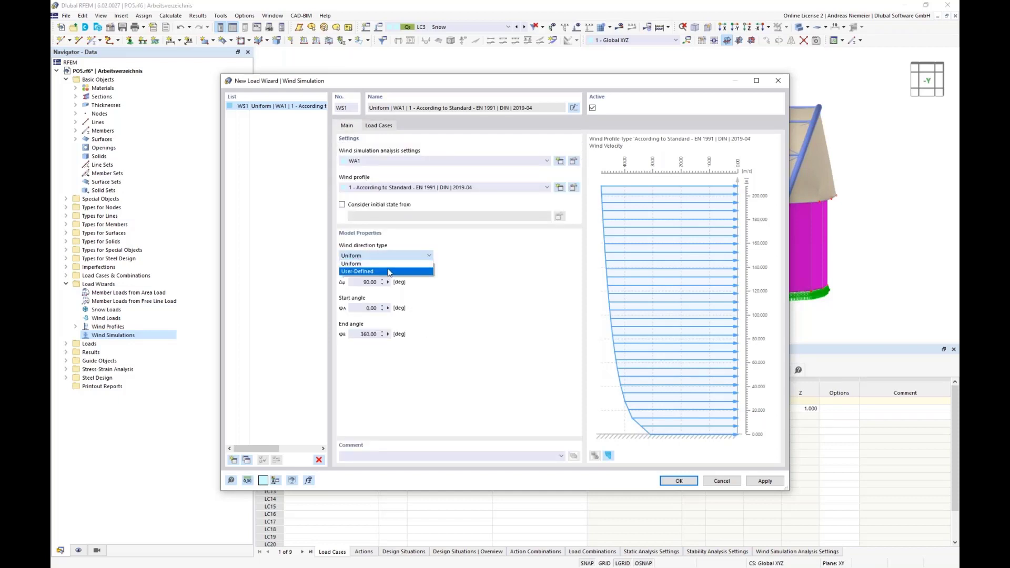
pyautogui.click(386, 272)
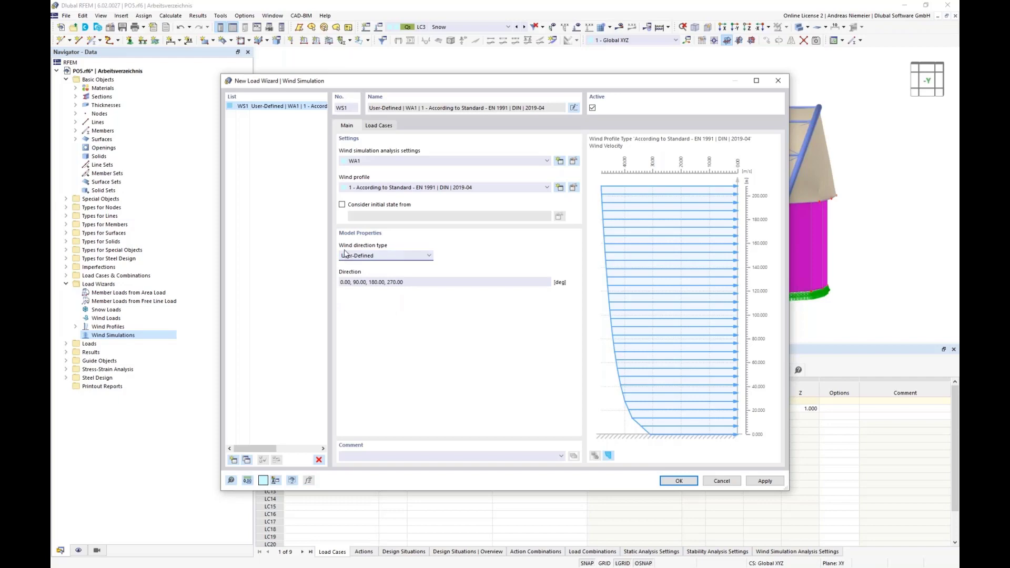
pyautogui.moveTo(383, 281); pyautogui.dragTo(417, 280)
pyautogui.press('BackSpace')
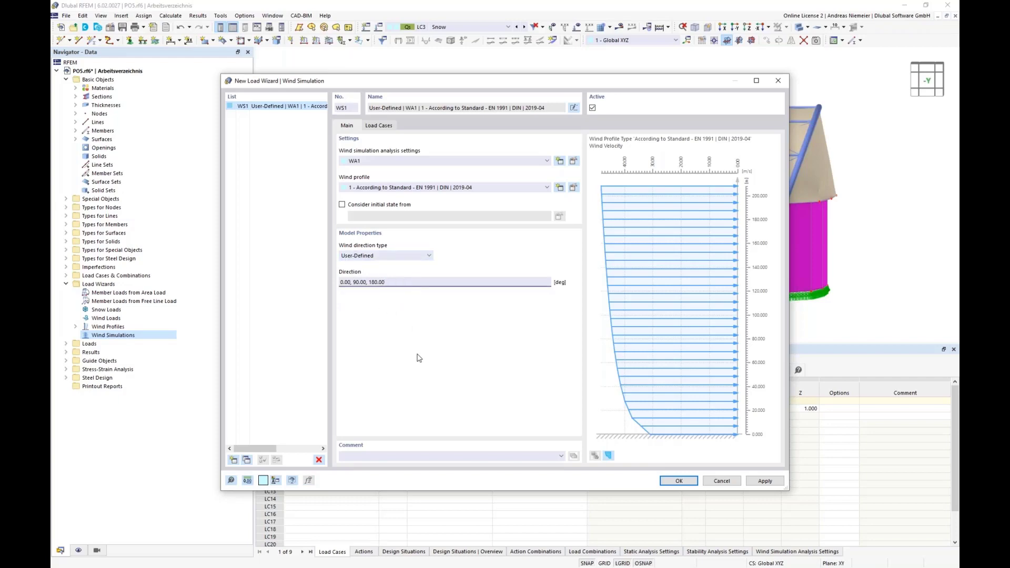
pyautogui.click(380, 127)
pyautogui.click(584, 330)
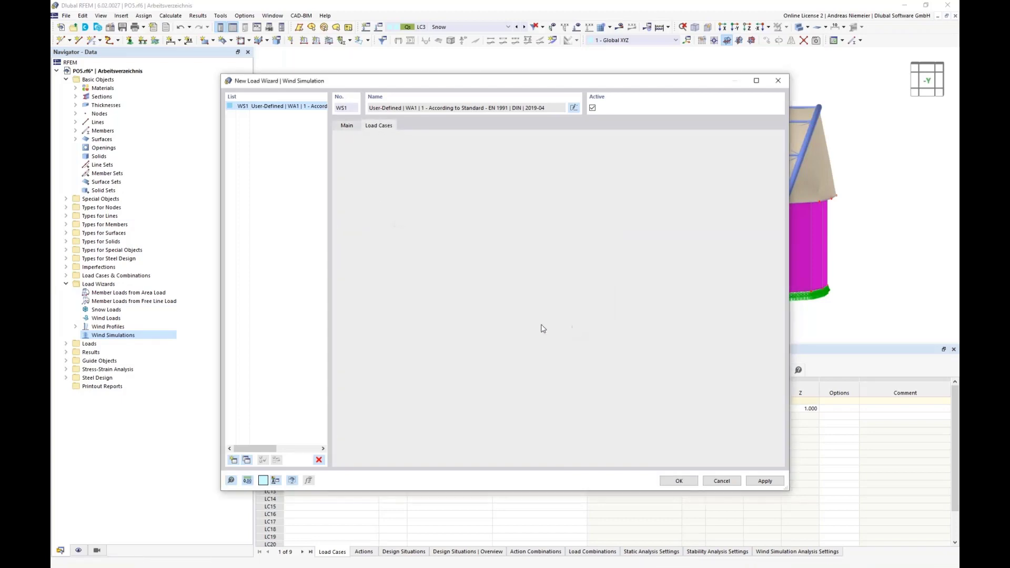
pyautogui.click(676, 480)
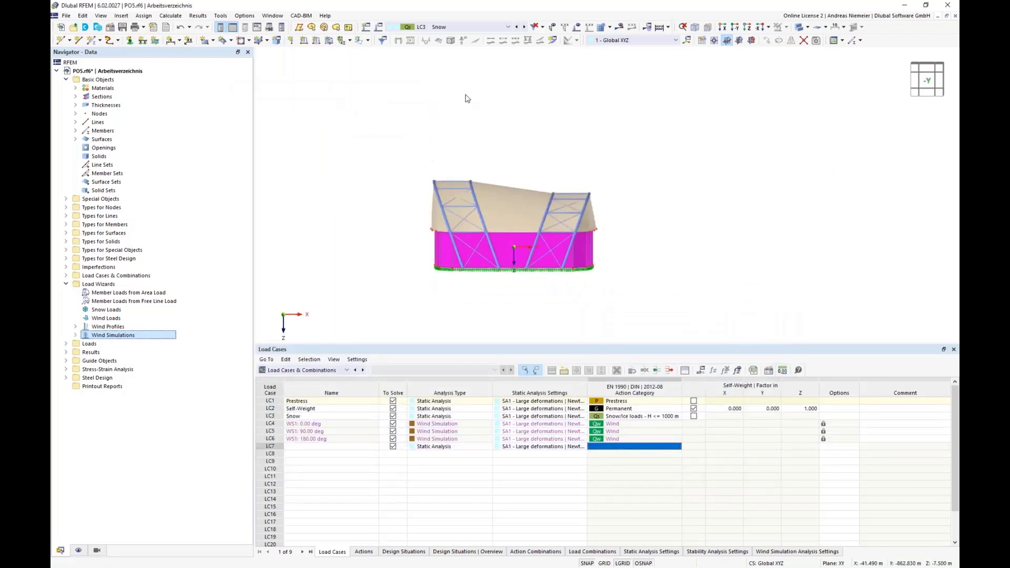
# Step: Display the wind loads and check the inflow directions of LC4, LC5 and LC6, using a plan view for the last
pyautogui.click(578, 27)
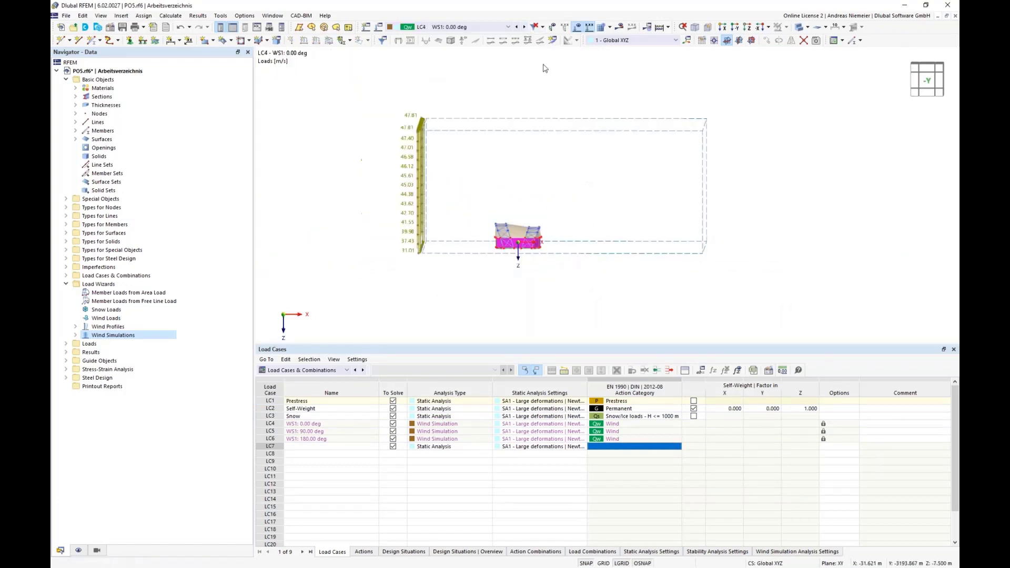
pyautogui.click(524, 26)
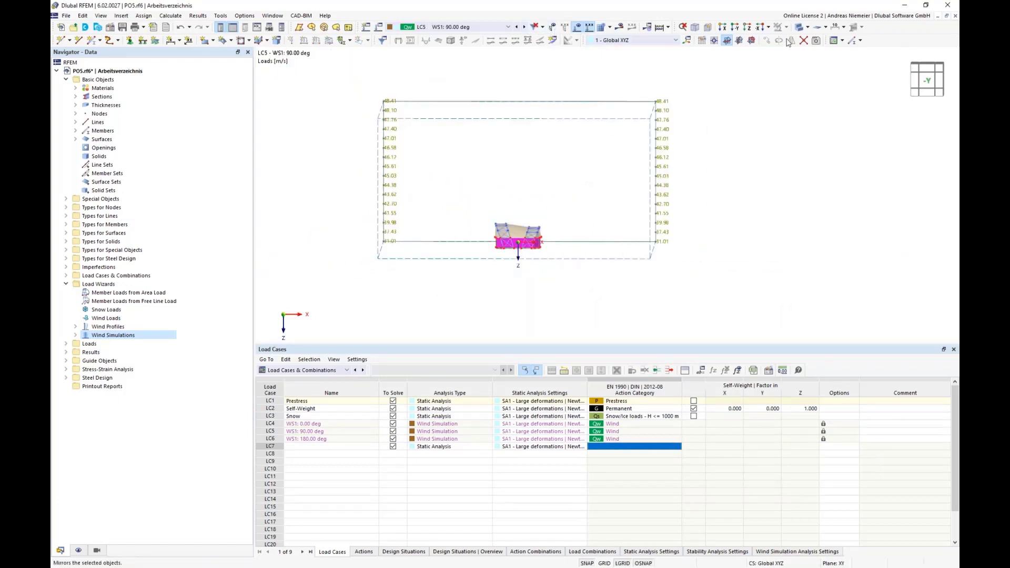
pyautogui.click(751, 30)
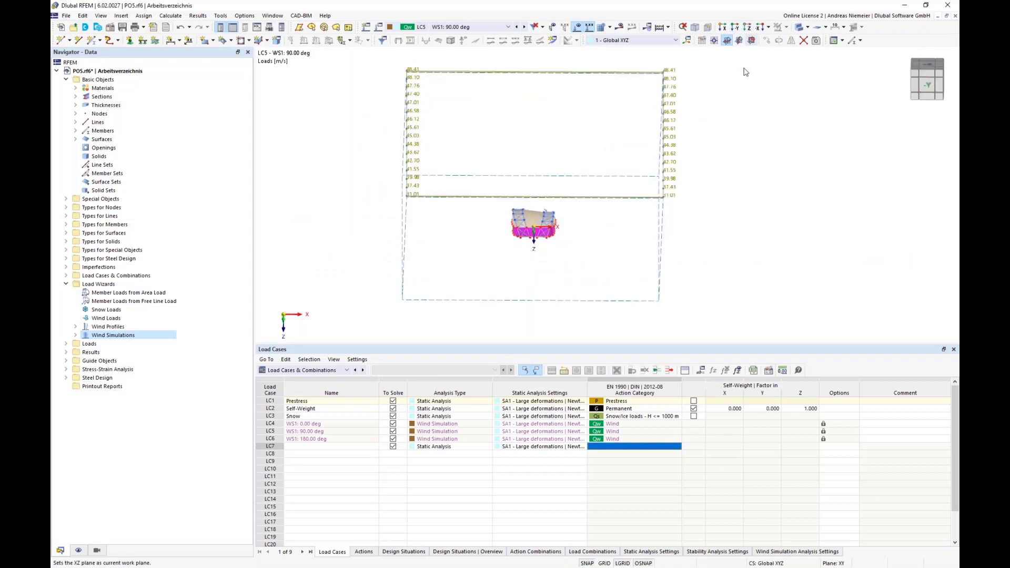
pyautogui.click(524, 27)
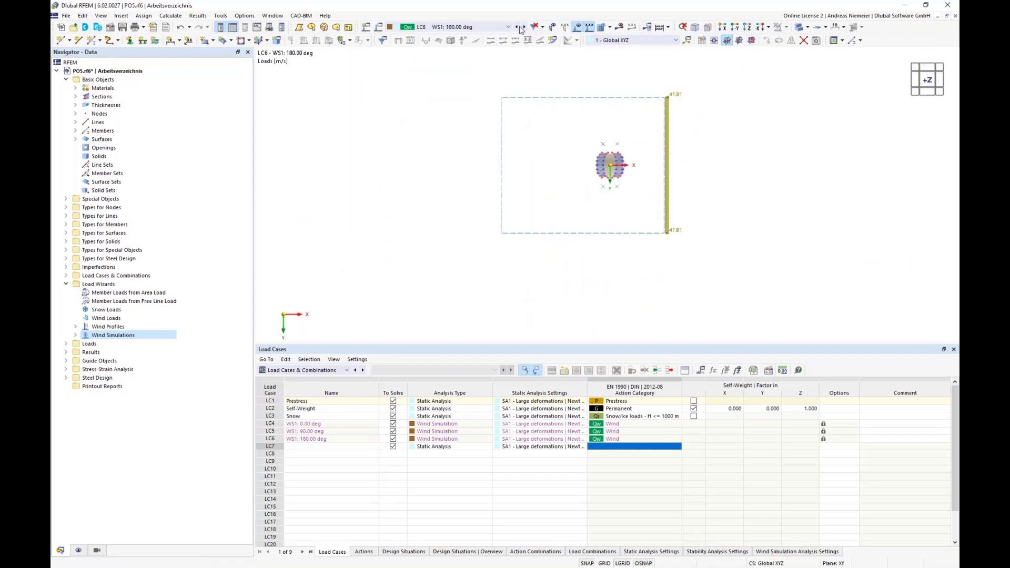
# Step: Switch back to load case LC4 and examine its wind inflow and wind tunnel in a three-dimensional view
pyautogui.click(518, 27)
pyautogui.click(517, 27)
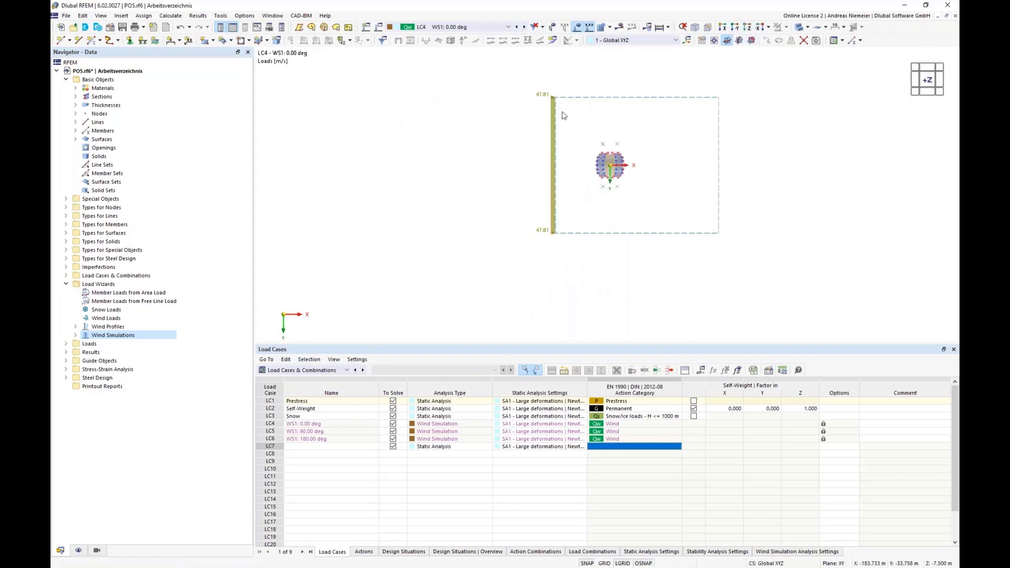
pyautogui.click(696, 28)
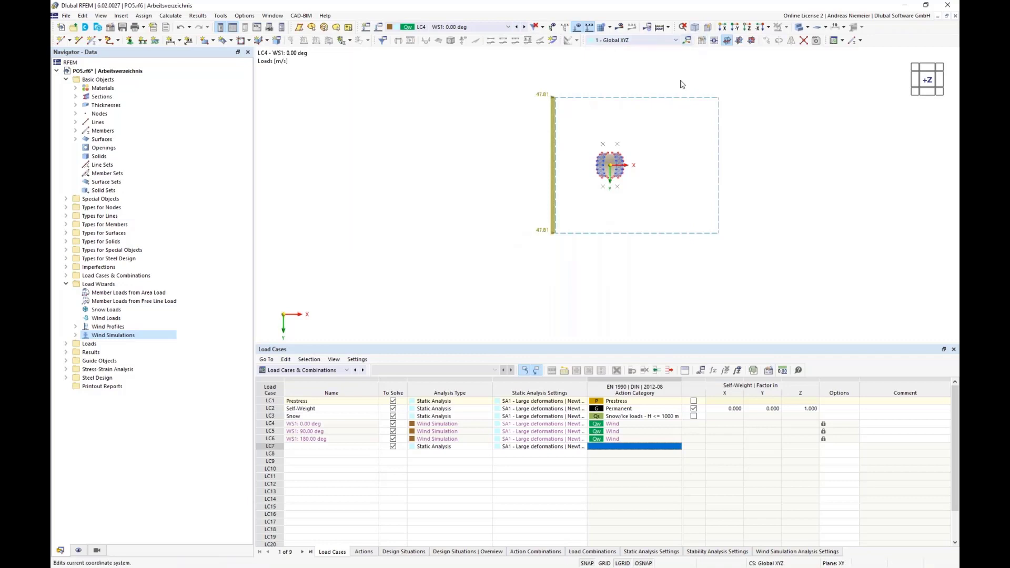
pyautogui.scroll(-1, 442, 317)
pyautogui.moveTo(404, 312); pyautogui.dragTo(396, 292, button='middle')
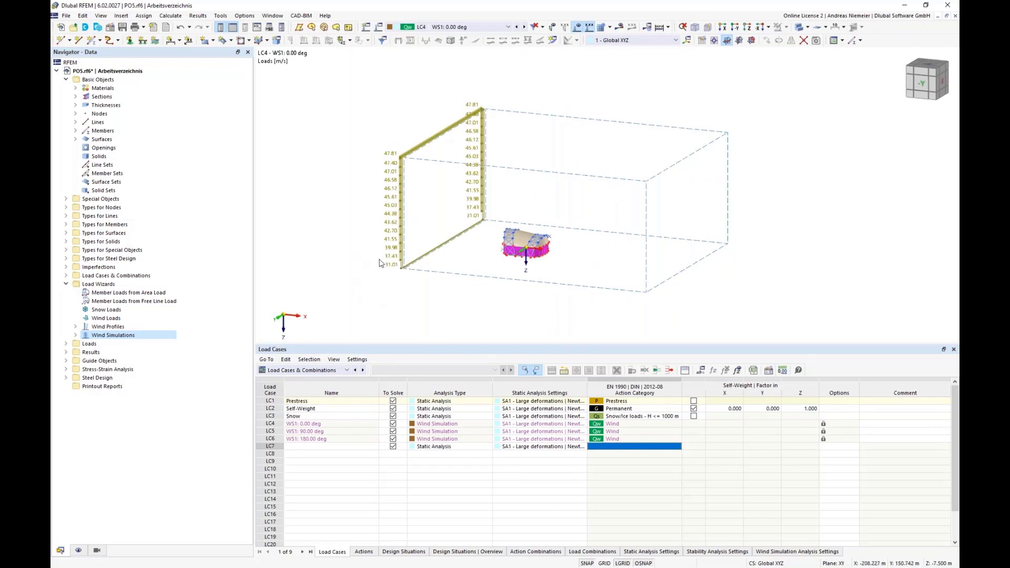
# Step: Delete the serviceability design situations DS2 to DS4 in the load cases and combinations settings, keeping only the ULS situation DS1
pyautogui.click(382, 40)
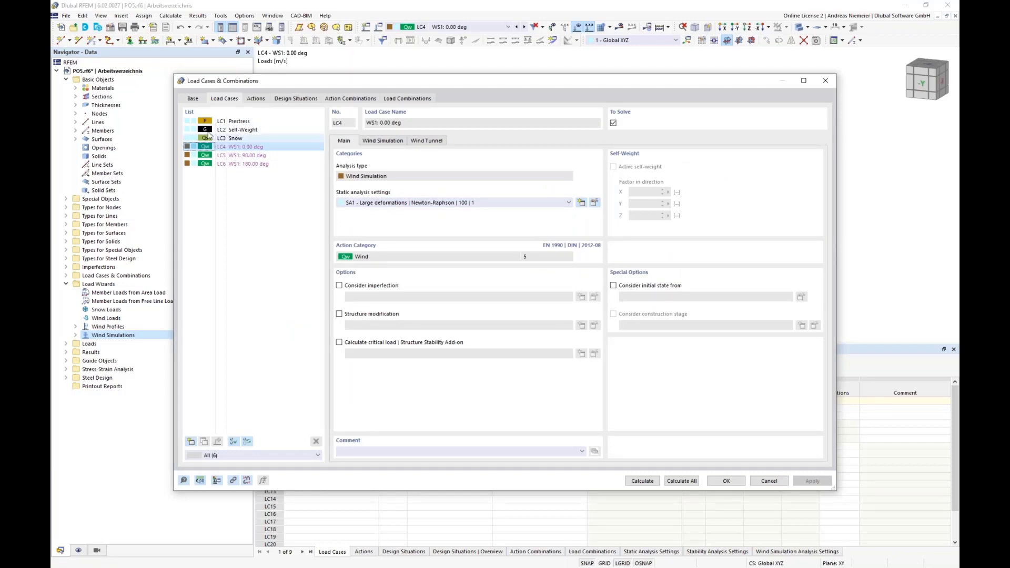
pyautogui.click(192, 99)
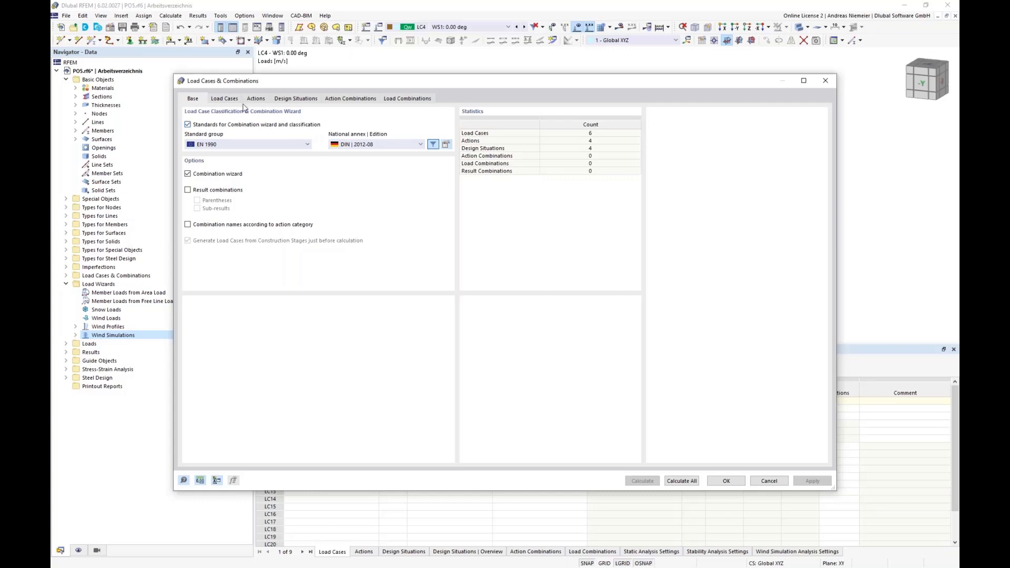
pyautogui.click(285, 98)
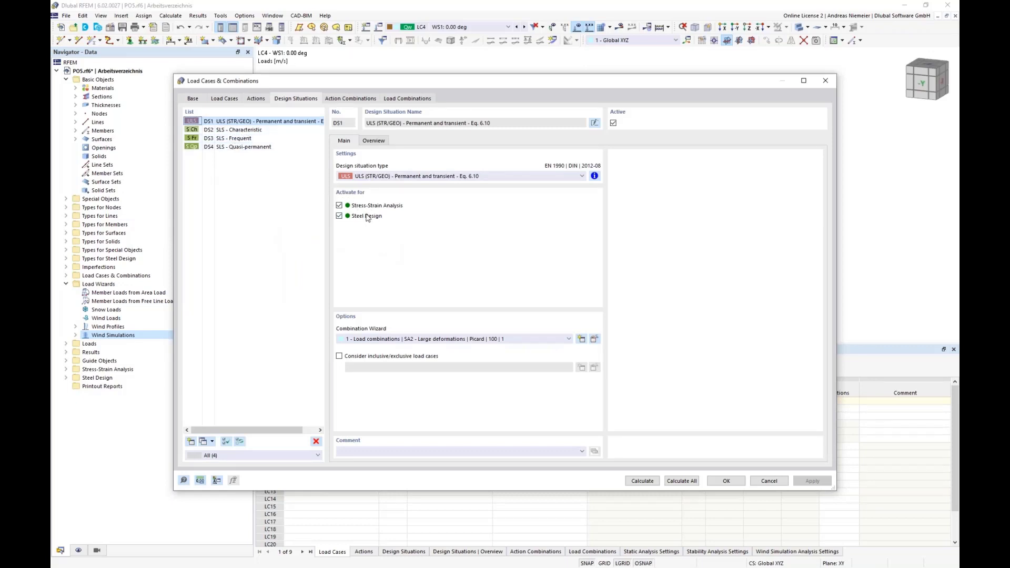
pyautogui.click(226, 130)
pyautogui.keyDown('shift'); pyautogui.click(211, 147); pyautogui.keyUp('shift')
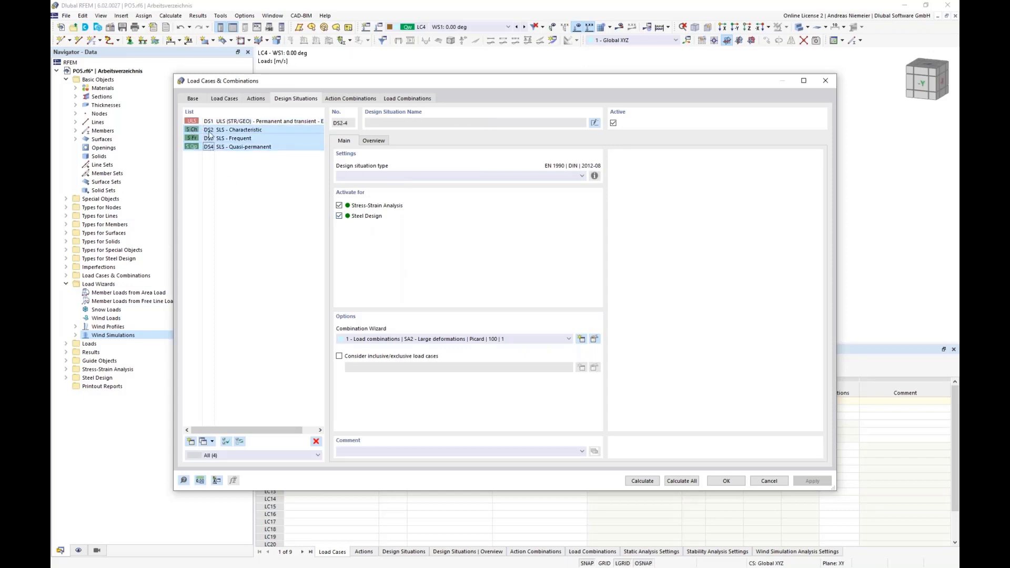
pyautogui.click(316, 442)
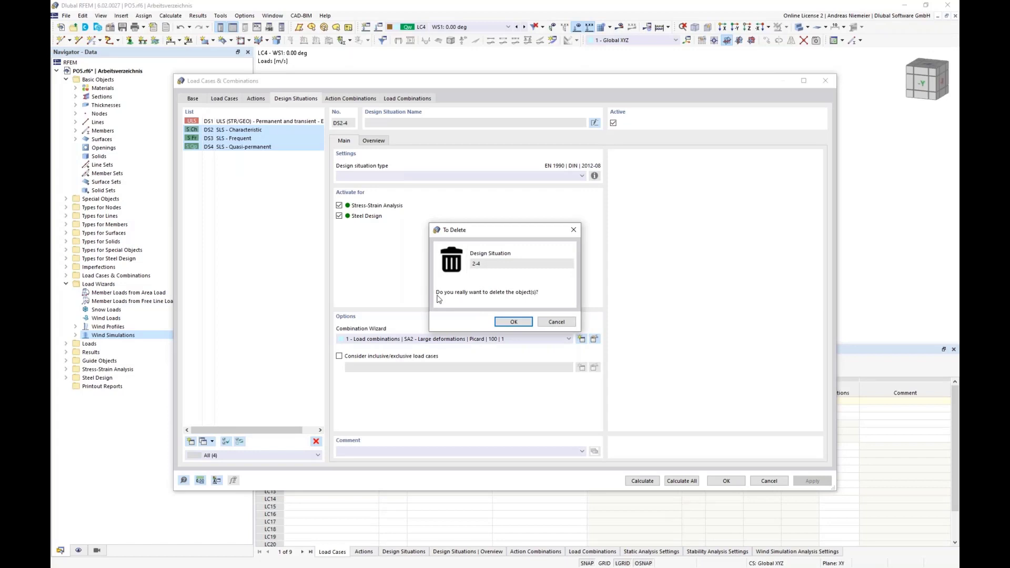
pyautogui.click(513, 322)
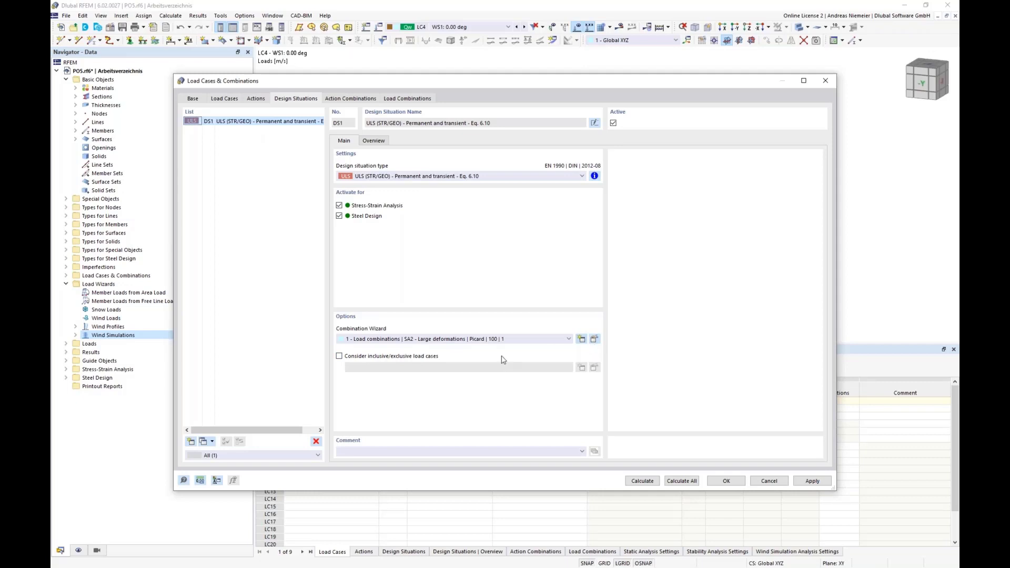
# Step: Set the iterative method of static analysis settings SA2, used by combination wizard 1, to Newton-Raphson combined with Picard
pyautogui.click(594, 340)
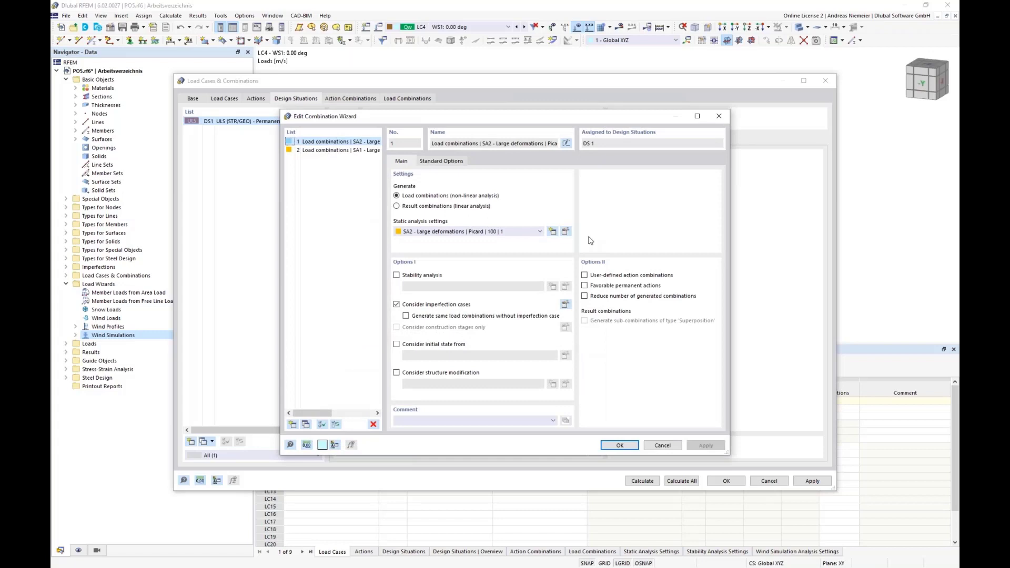
pyautogui.click(566, 231)
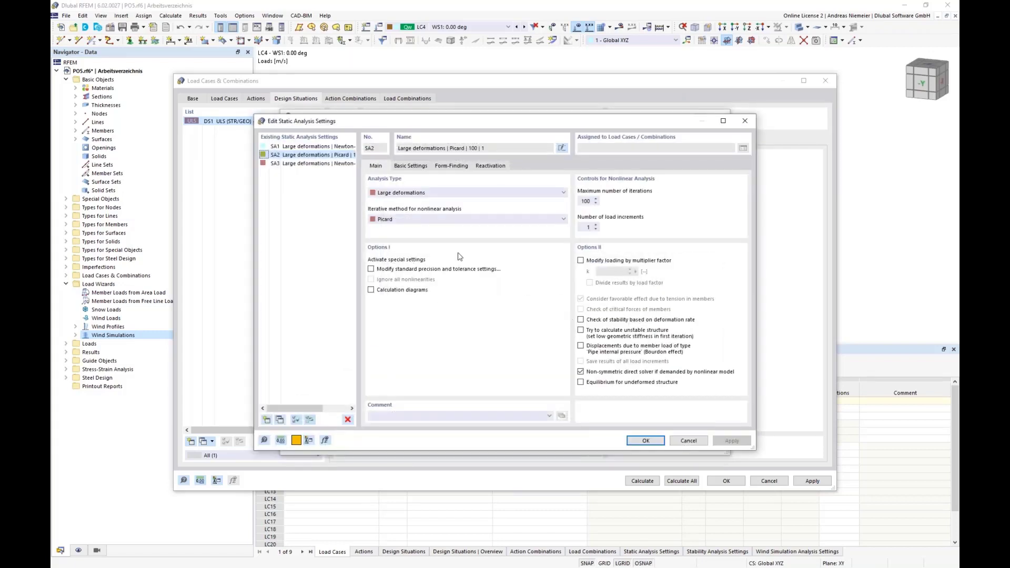
pyautogui.click(429, 219)
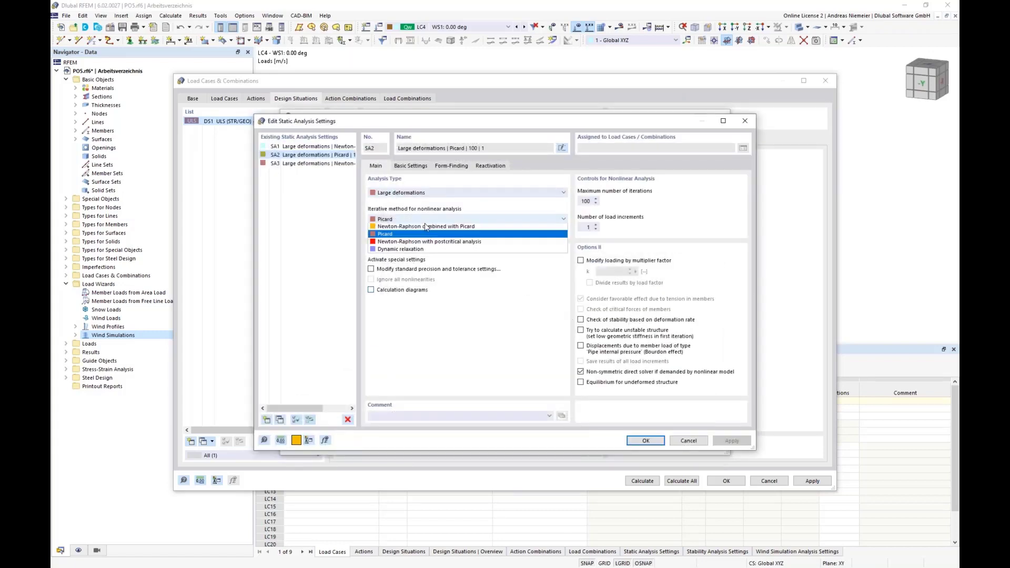
pyautogui.click(399, 228)
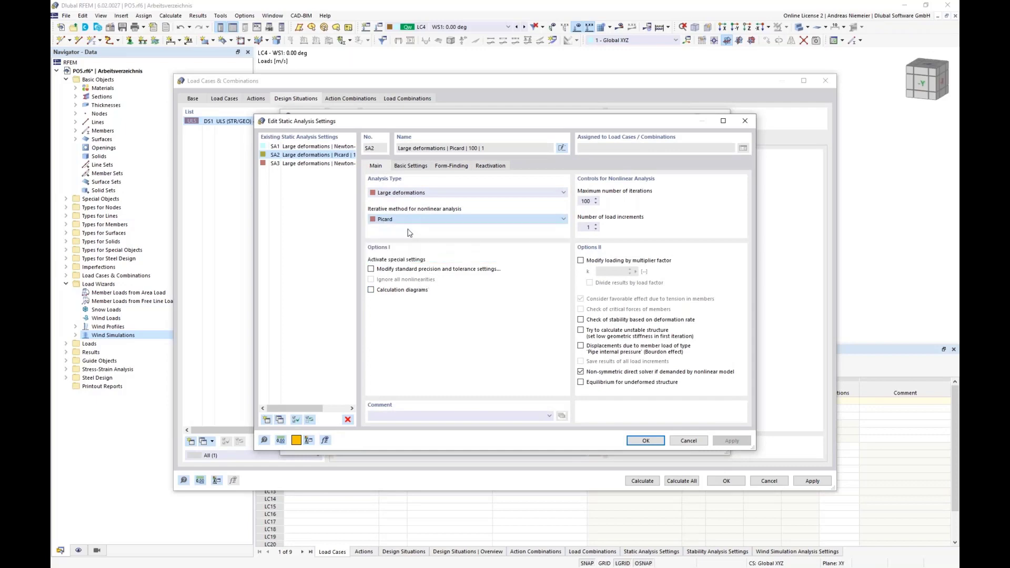
pyautogui.click(652, 441)
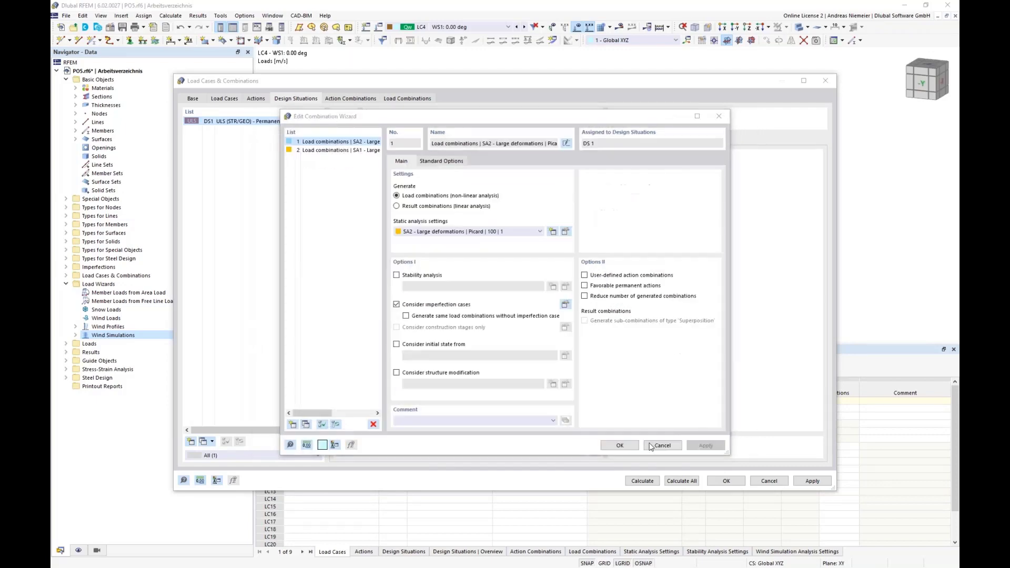
# Step: Disable imperfection cases in combination wizard 1, consider the initial state from LC1 - Prestress, and accept the wizard
pyautogui.click(404, 305)
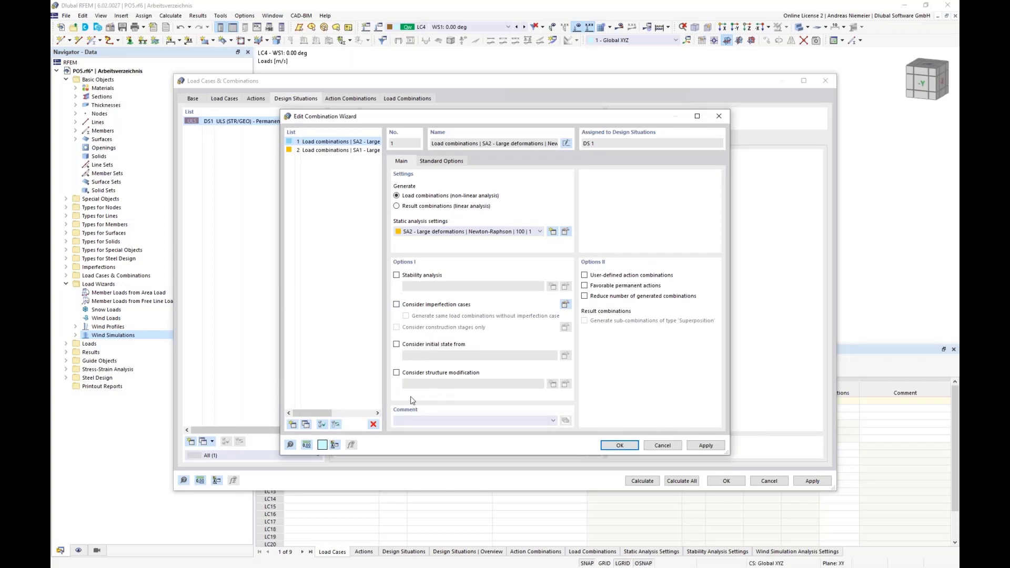
pyautogui.click(404, 345)
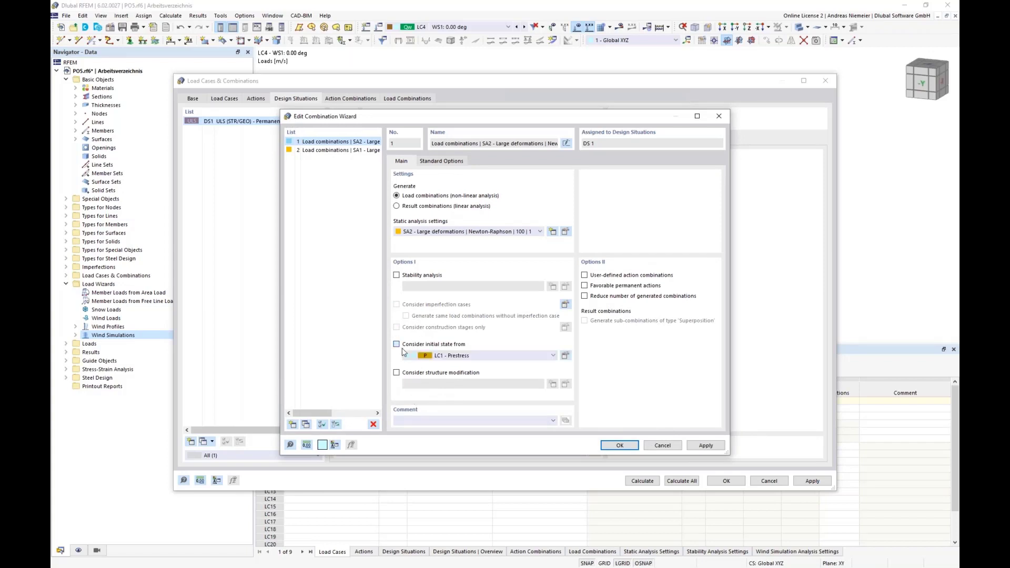
pyautogui.click(451, 358)
pyautogui.click(451, 365)
pyautogui.click(619, 446)
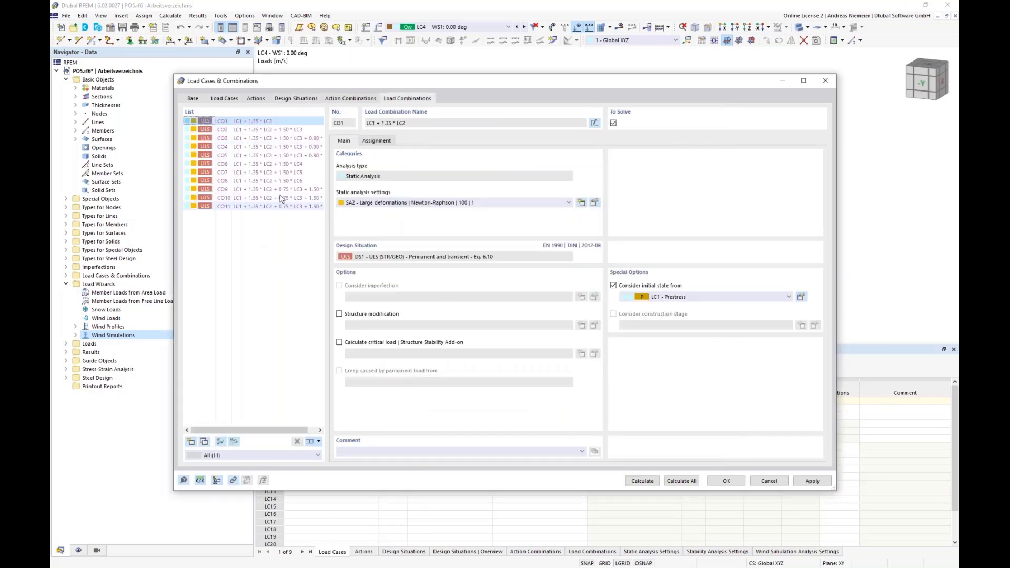
# Step: Check the load cases and factors assigned to load combinations CO2 through CO10, and accept the load cases and combinations
pyautogui.click(380, 142)
pyautogui.click(293, 130)
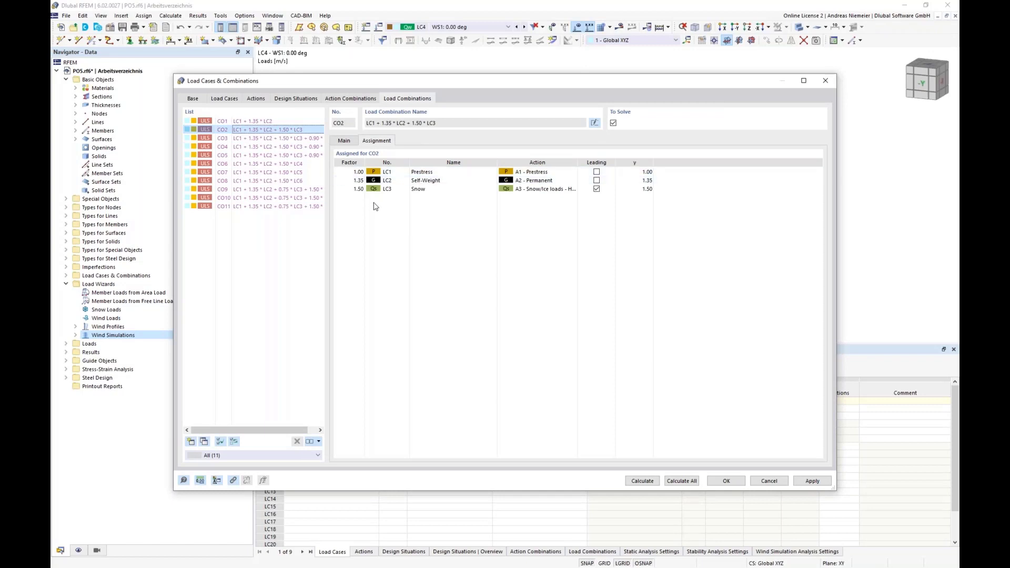
pyautogui.press('Down')
pyautogui.press('Down')
pyautogui.press('Down')
pyautogui.press('Down')
pyautogui.press('Down')
pyautogui.press('Down')
pyautogui.press('Down')
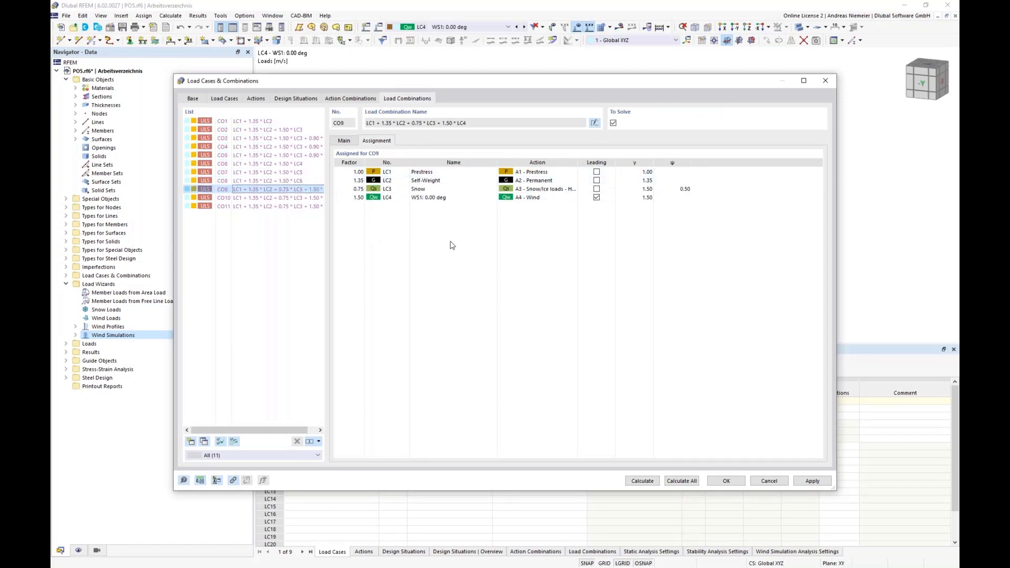
pyautogui.press('Down')
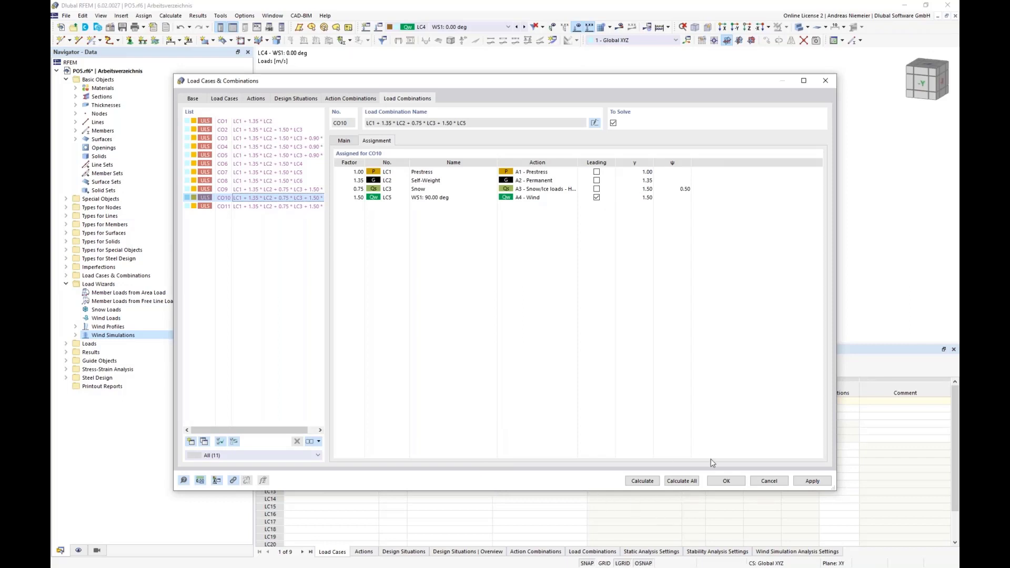
pyautogui.moveTo(727, 481); pyautogui.dragTo(704, 398)
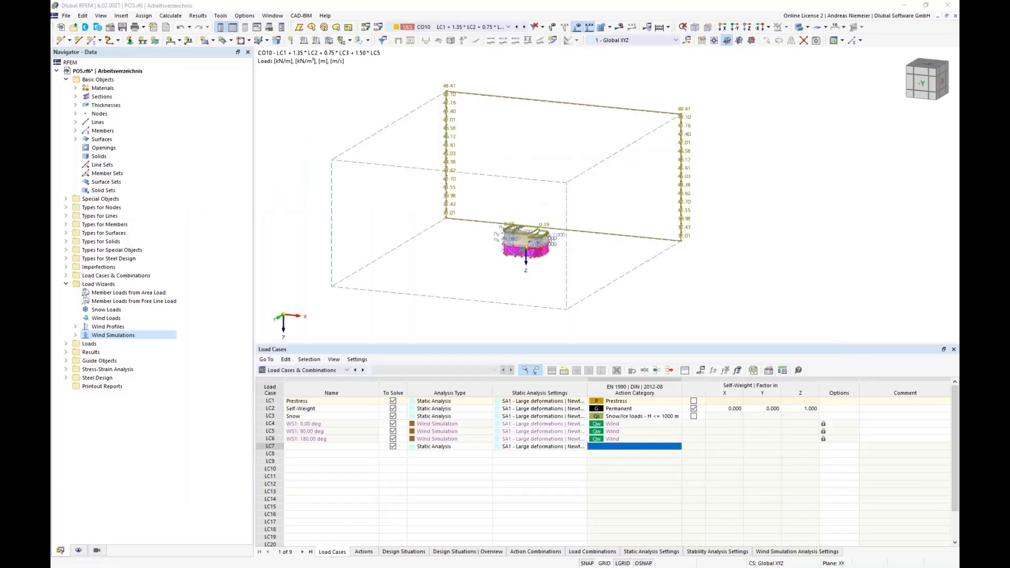
# Step: Bring up the calculated model WT2enu.rf6 in a maximized window and view load case LC3 with wind at 0°
pyautogui.moveTo(0, 98); pyautogui.dragTo(376, 106)
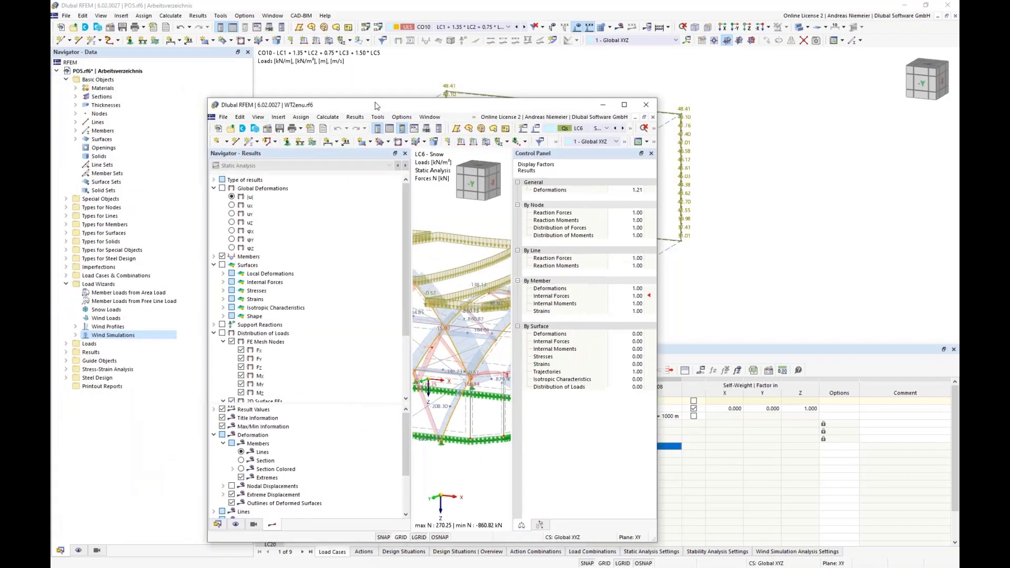
pyautogui.doubleClick(375, 106)
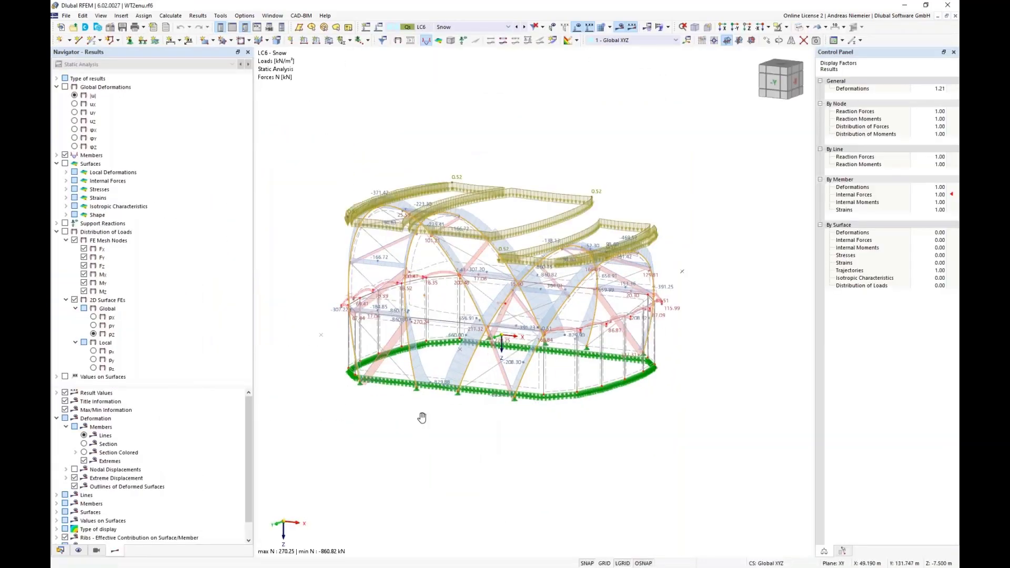
pyautogui.keyDown('ctrl'); pyautogui.moveTo(422, 417); pyautogui.dragTo(429, 338, button='middle'); pyautogui.keyUp('ctrl')
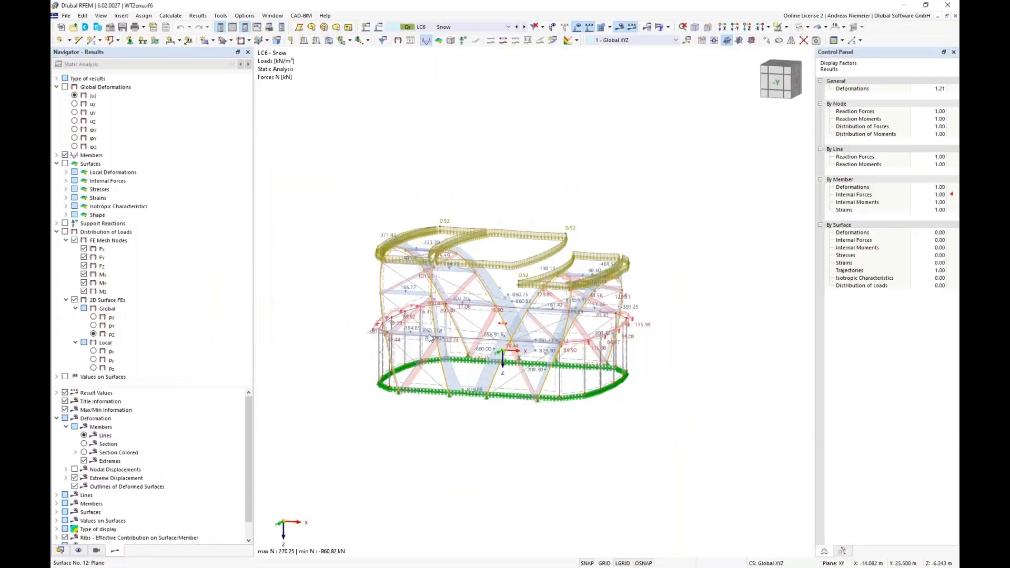
pyautogui.click(468, 26)
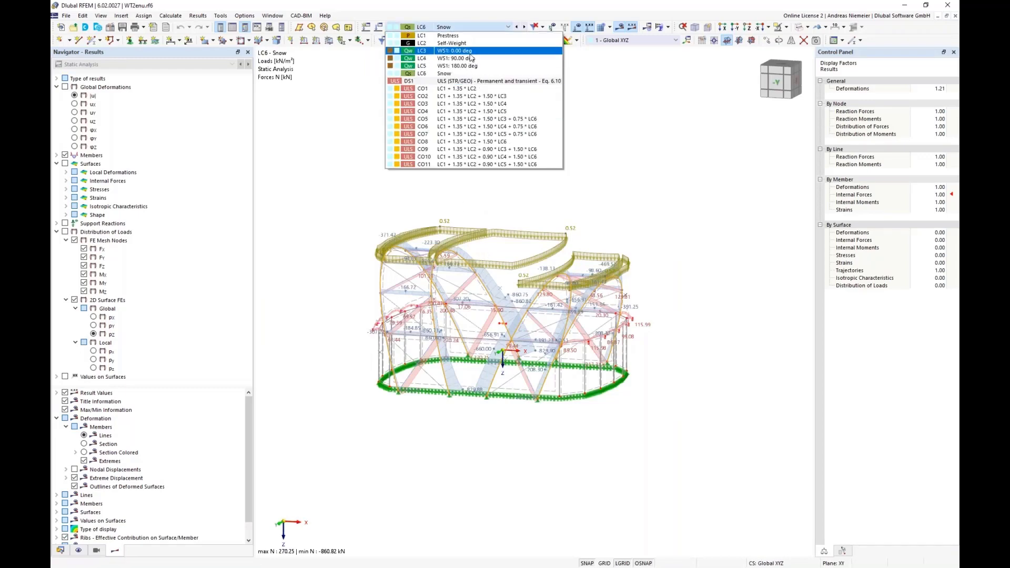
pyautogui.click(475, 69)
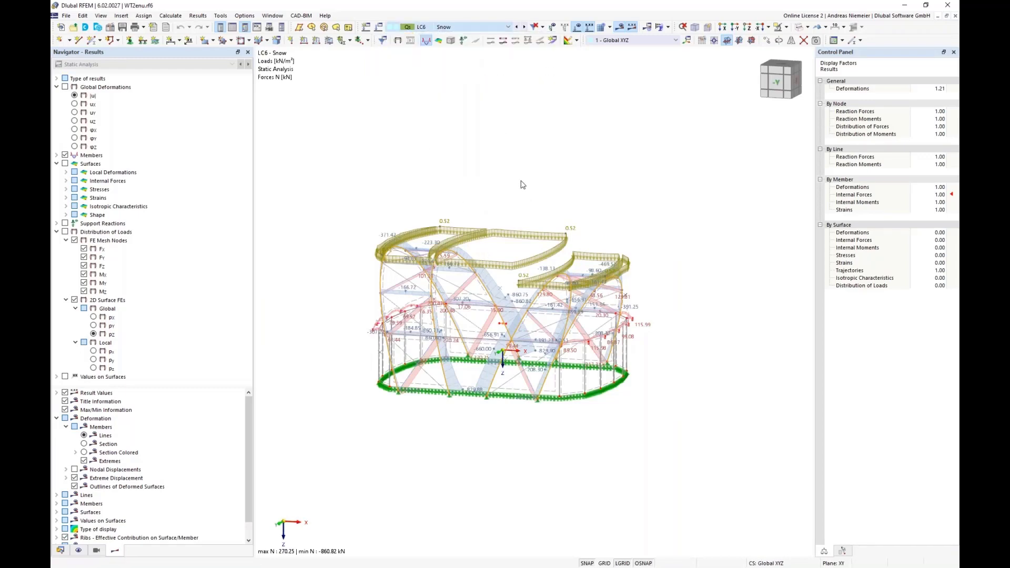
pyautogui.scroll(-6, 520, 175)
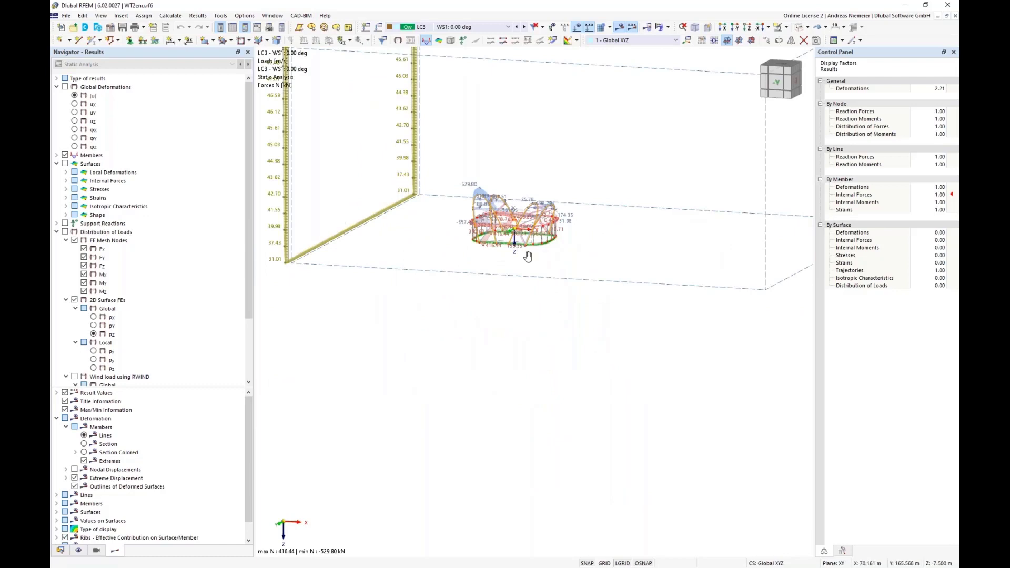
pyautogui.keyDown('ctrl'); pyautogui.moveTo(528, 256); pyautogui.dragTo(502, 253, button='middle'); pyautogui.keyUp('ctrl')
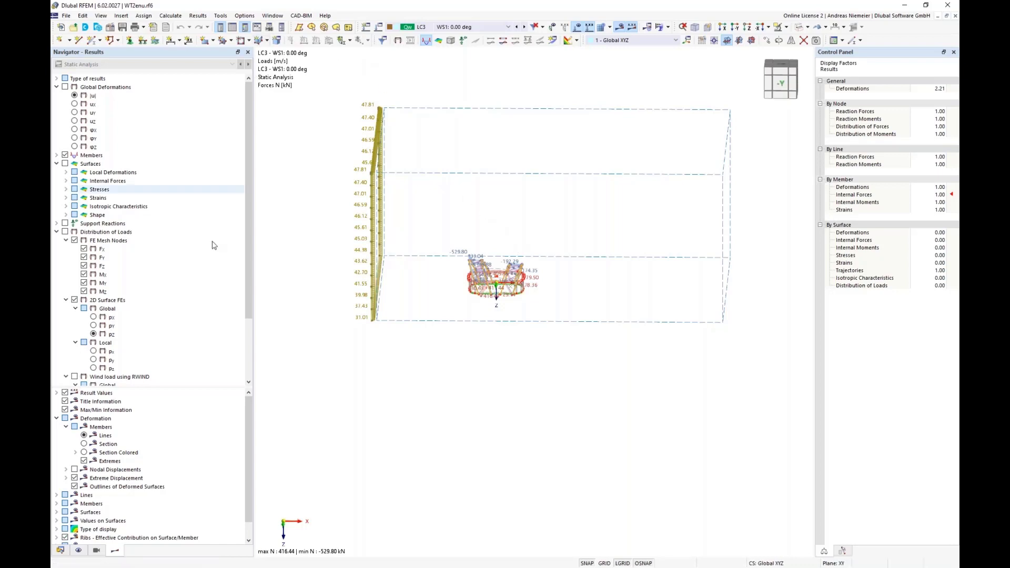
# Step: Edit load case LC4 (WS1: 90.00 deg) and open its wind simulation results in RWIND
pyautogui.click(60, 552)
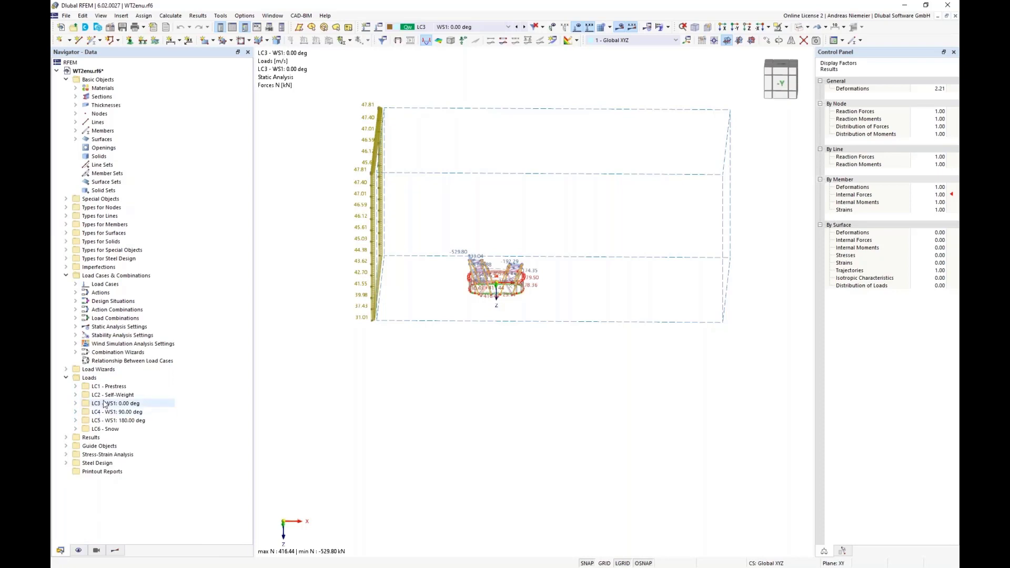
pyautogui.click(75, 284)
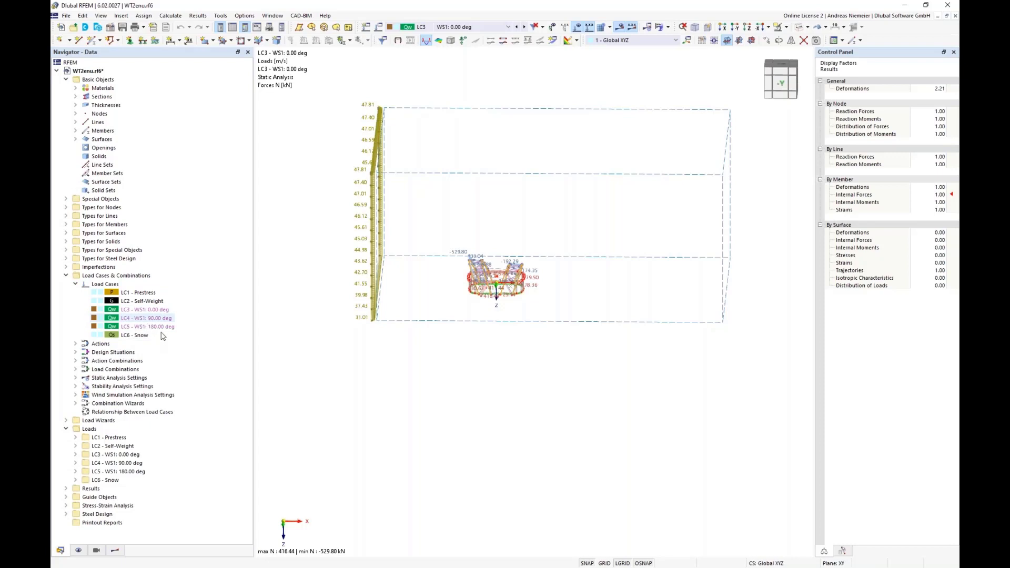
pyautogui.rightClick(140, 318)
pyautogui.click(232, 366)
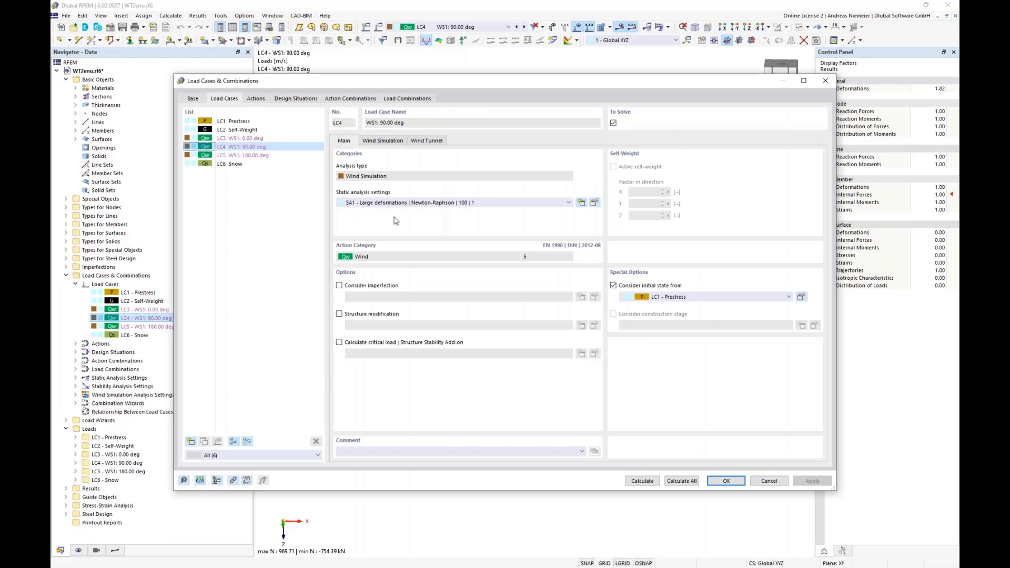
pyautogui.click(377, 143)
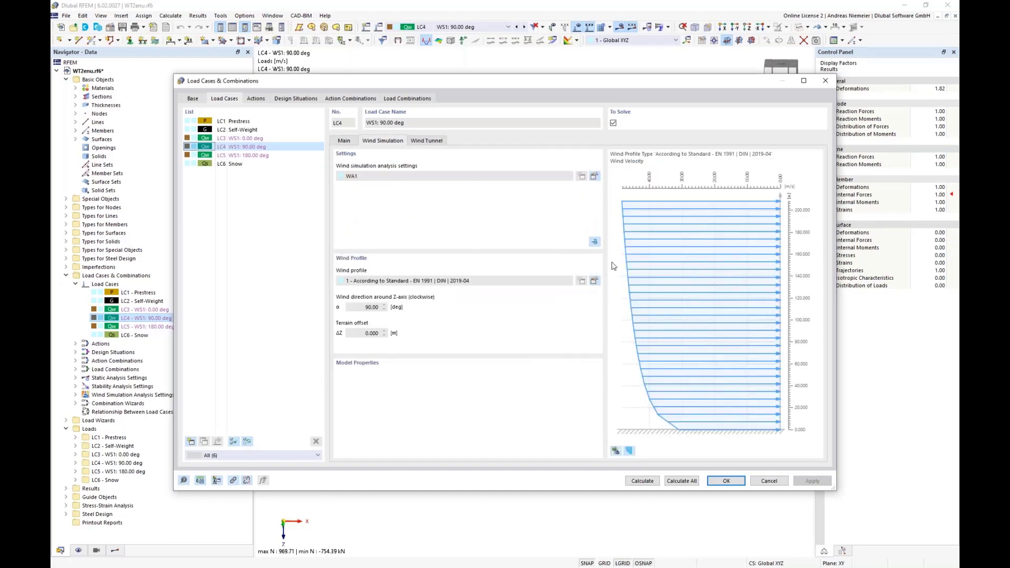
pyautogui.click(596, 241)
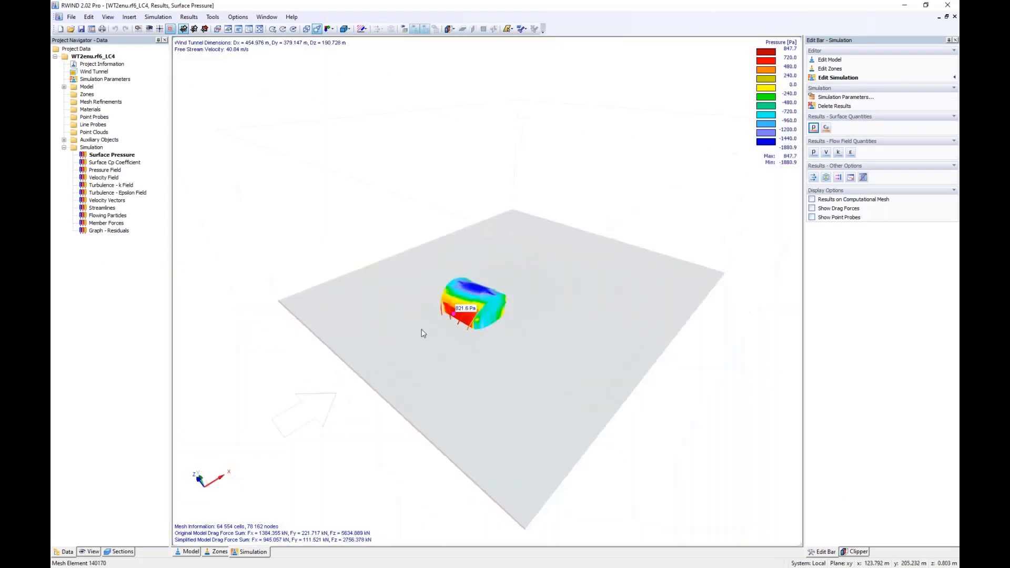
# Step: Examine the surface pressure distribution on the membrane hall from several viewing angles
pyautogui.moveTo(424, 333)
pyautogui.keyDown('ctrl'); pyautogui.mouseDown(button='middle')
pyautogui.moveTo(401, 363)
pyautogui.moveTo(340, 314)
pyautogui.moveTo(438, 321)
pyautogui.mouseUp(button='middle'); pyautogui.keyUp('ctrl')
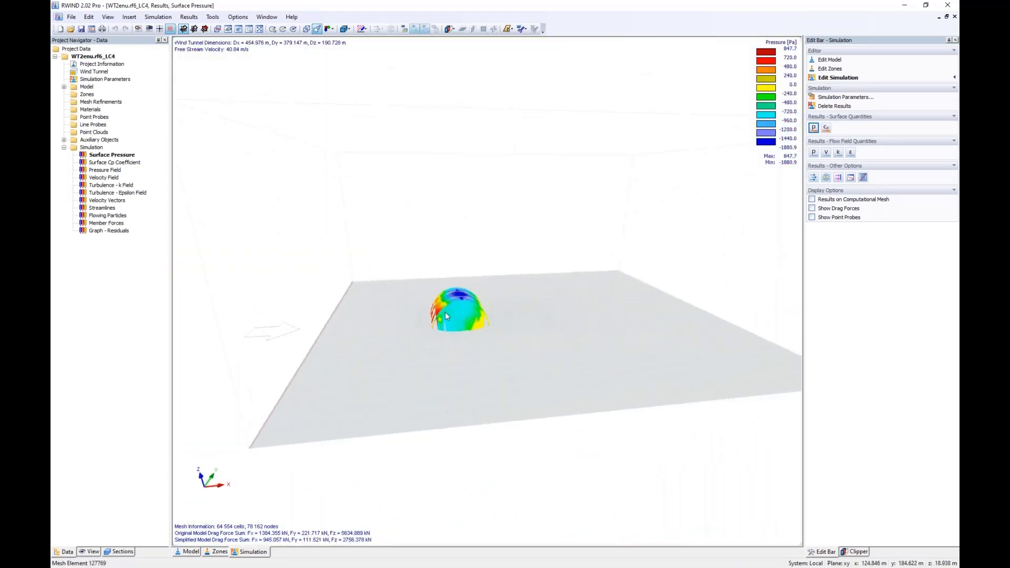
pyautogui.moveTo(449, 321)
pyautogui.moveTo(421, 366); pyautogui.dragTo(438, 368, button='middle')
pyautogui.scroll(-1, 438, 368)
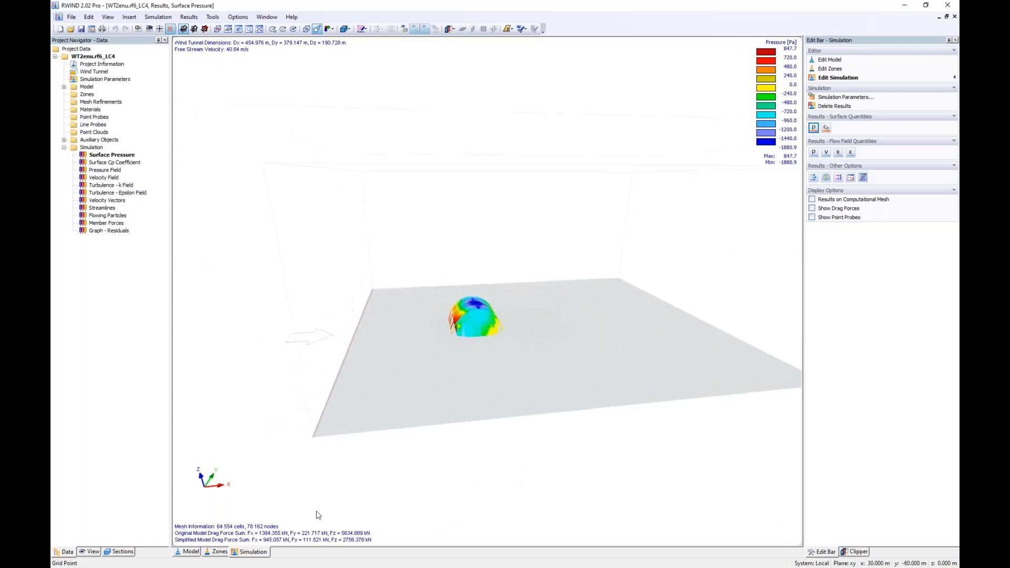
# Step: View the membrane hall model in the wind tunnel, and return to its surface pressure results
pyautogui.click(180, 551)
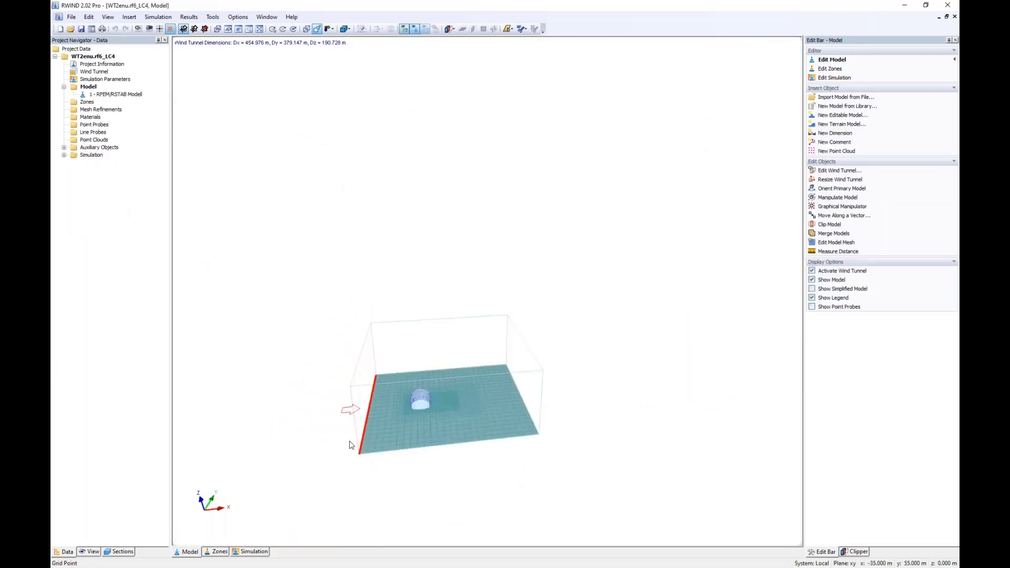
pyautogui.keyDown('ctrl'); pyautogui.moveTo(345, 451); pyautogui.dragTo(426, 420, button='middle'); pyautogui.keyUp('ctrl')
pyautogui.scroll(2, 425, 420)
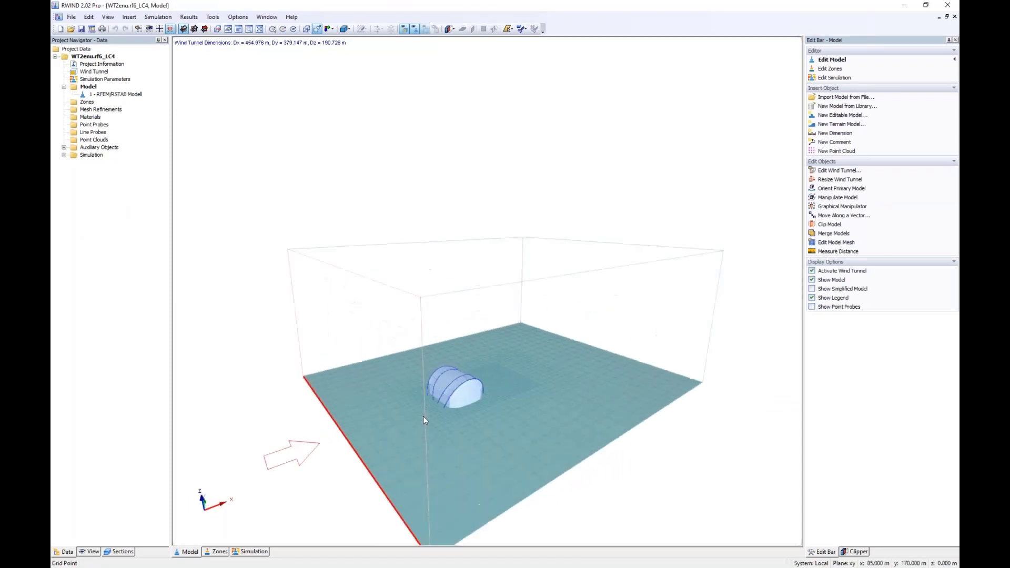
pyautogui.click(248, 552)
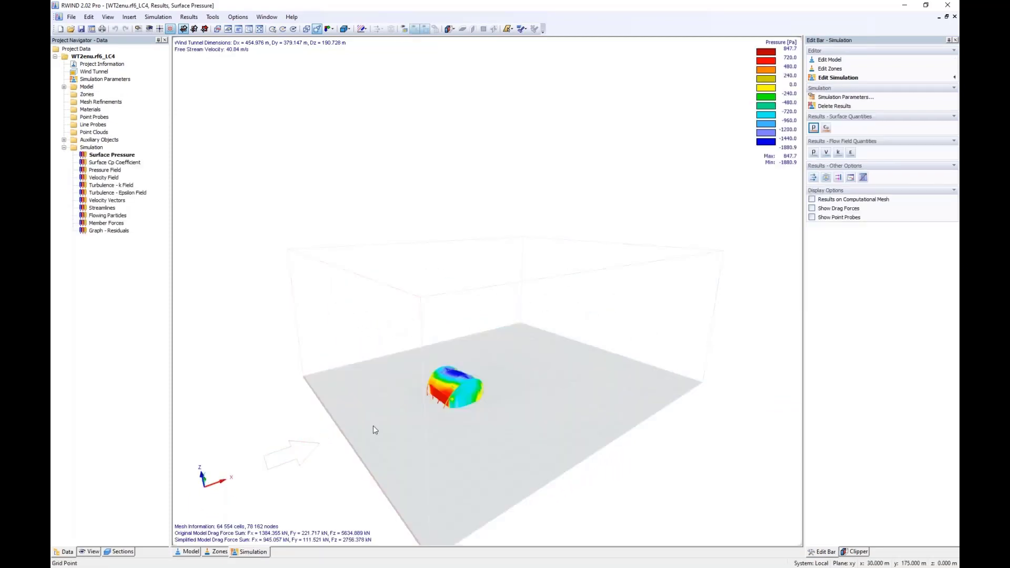
pyautogui.keyDown('ctrl'); pyautogui.moveTo(374, 425); pyautogui.dragTo(561, 408, button='middle'); pyautogui.keyUp('ctrl')
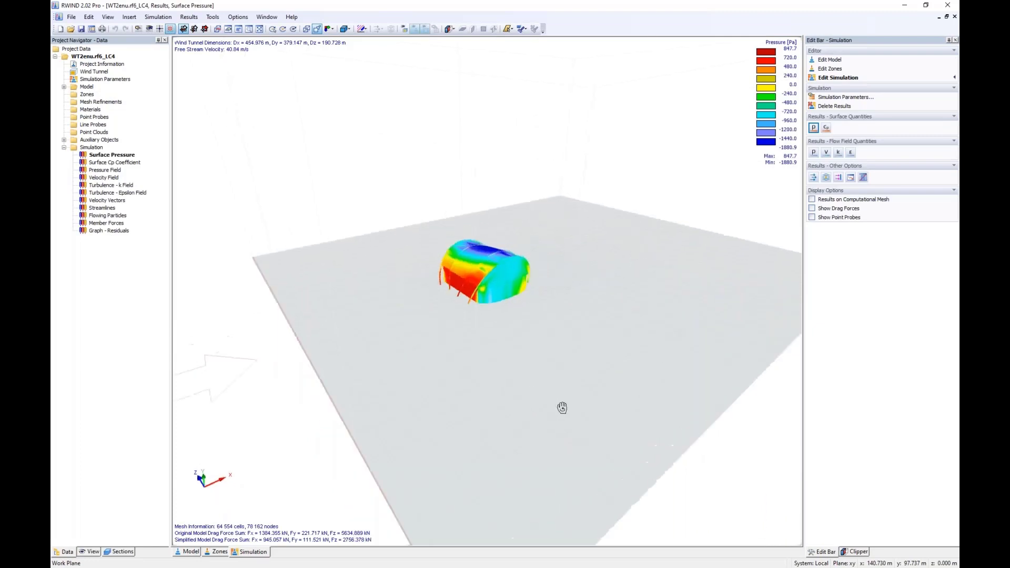
# Step: Examine the pressure field and velocity field around the hall, lowering the slicer plane slightly towards the ground
pyautogui.click(813, 154)
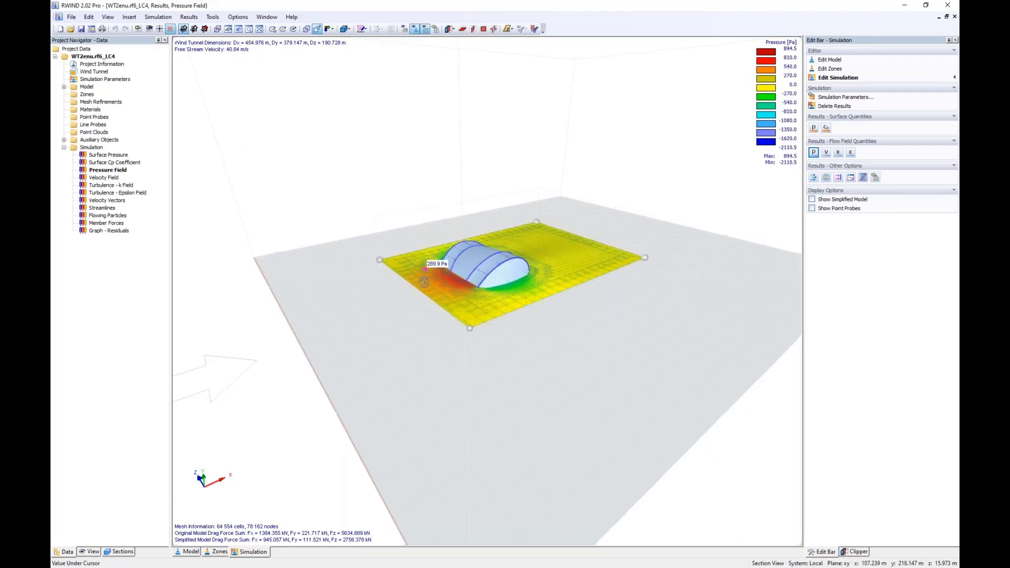
pyautogui.moveTo(425, 268); pyautogui.dragTo(441, 379, button='middle')
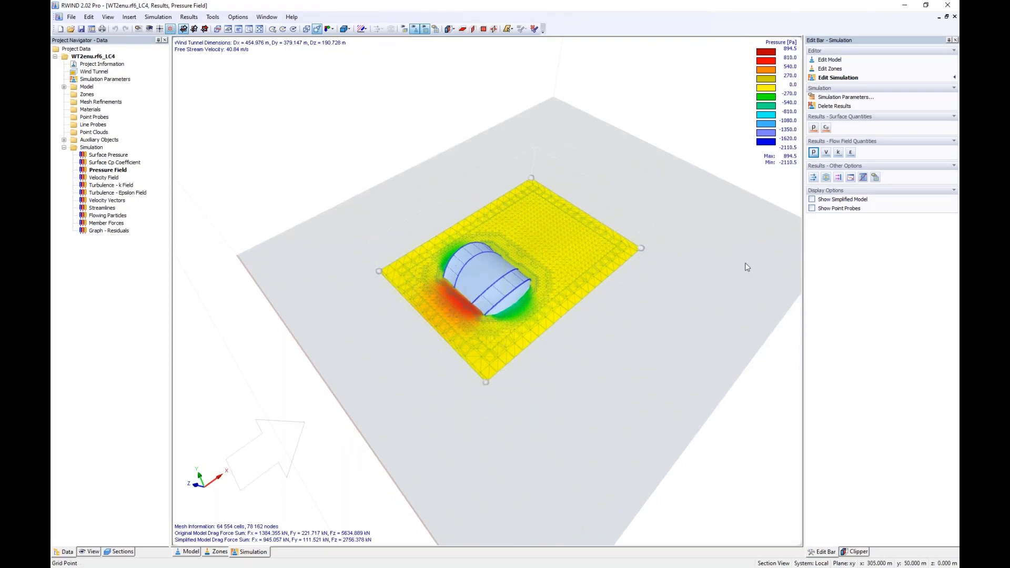
pyautogui.click(826, 152)
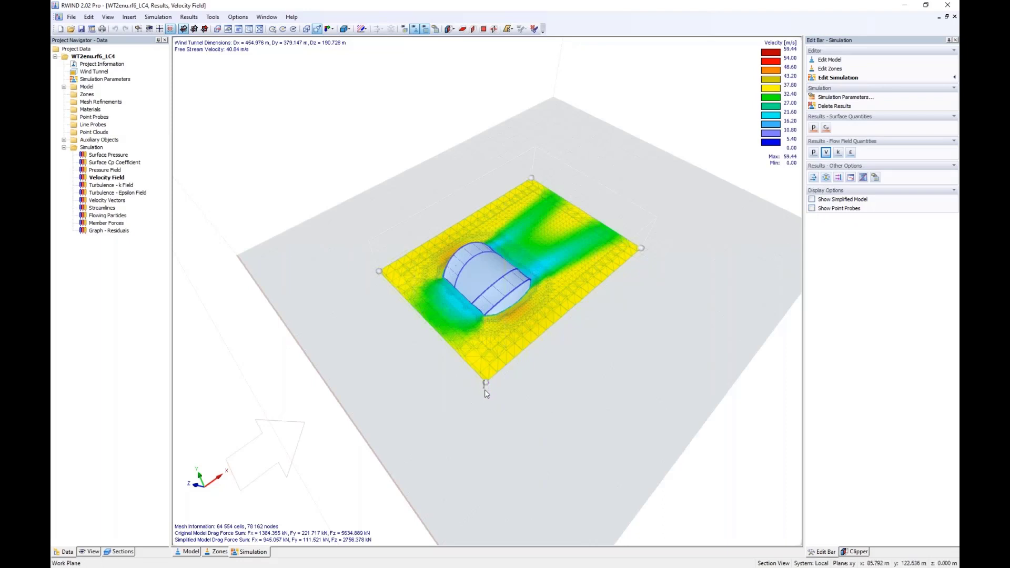
pyautogui.scroll(3, 461, 368)
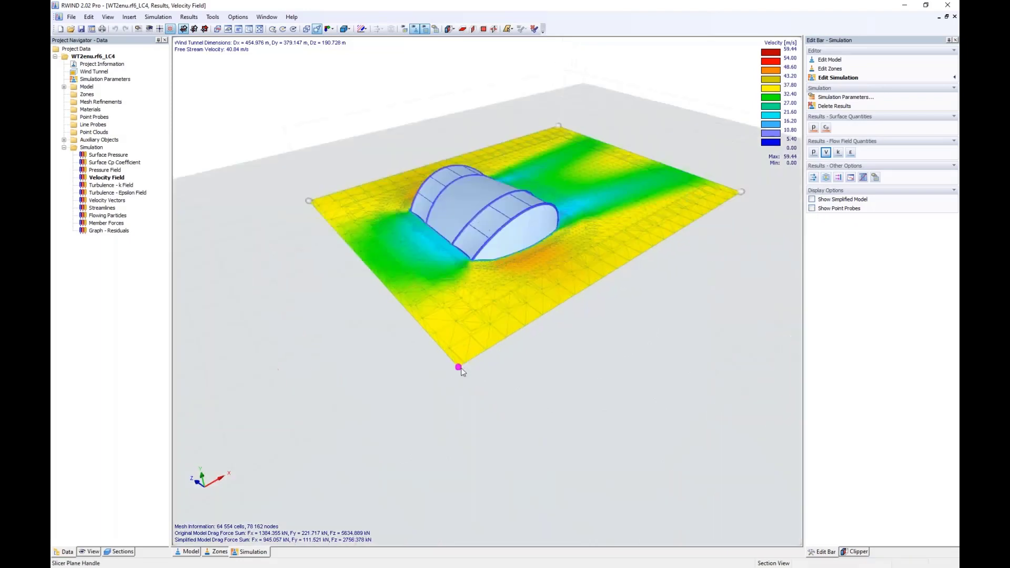
pyautogui.moveTo(460, 370); pyautogui.dragTo(460, 379)
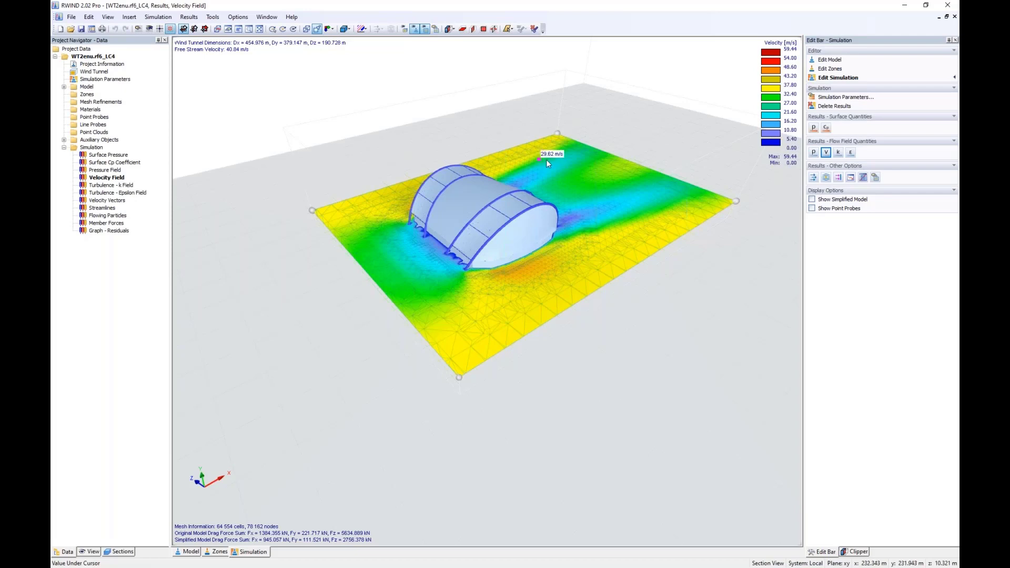
# Step: Display the velocity vectors and examine the flow around the hall in plan view from above
pyautogui.click(814, 177)
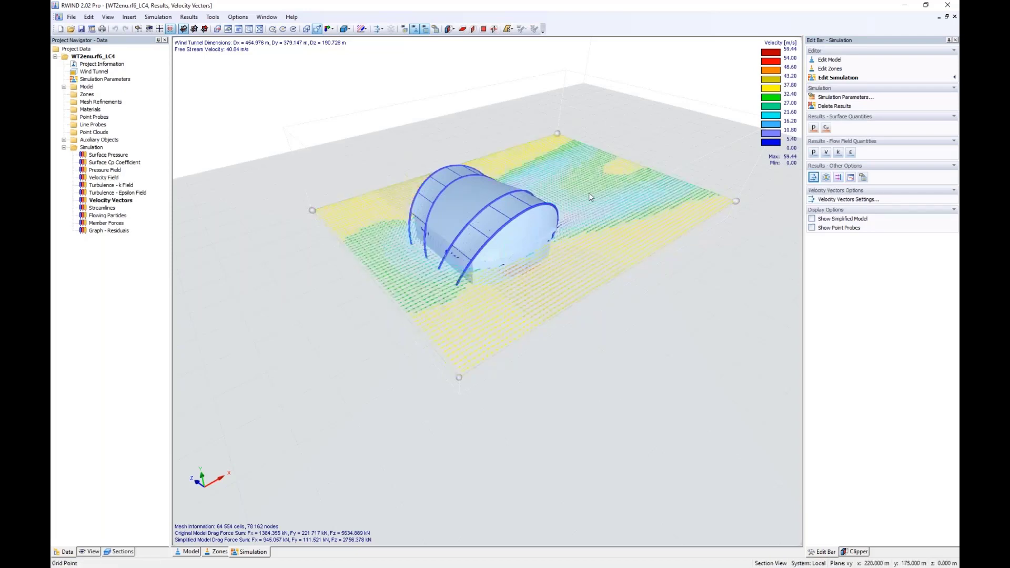
pyautogui.click(329, 29)
pyautogui.click(358, 72)
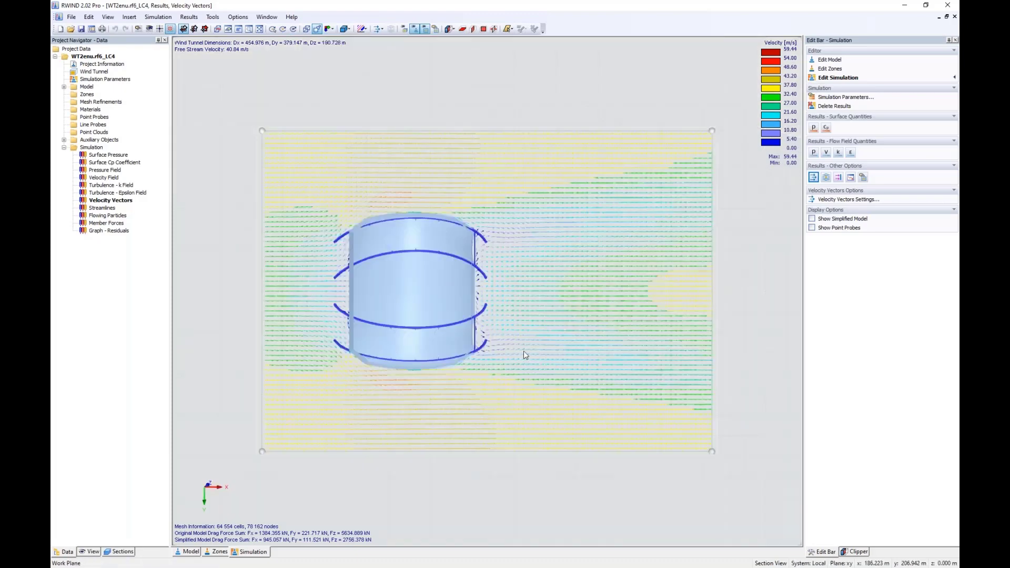
pyautogui.scroll(5, 469, 370)
pyautogui.scroll(1, 465, 361)
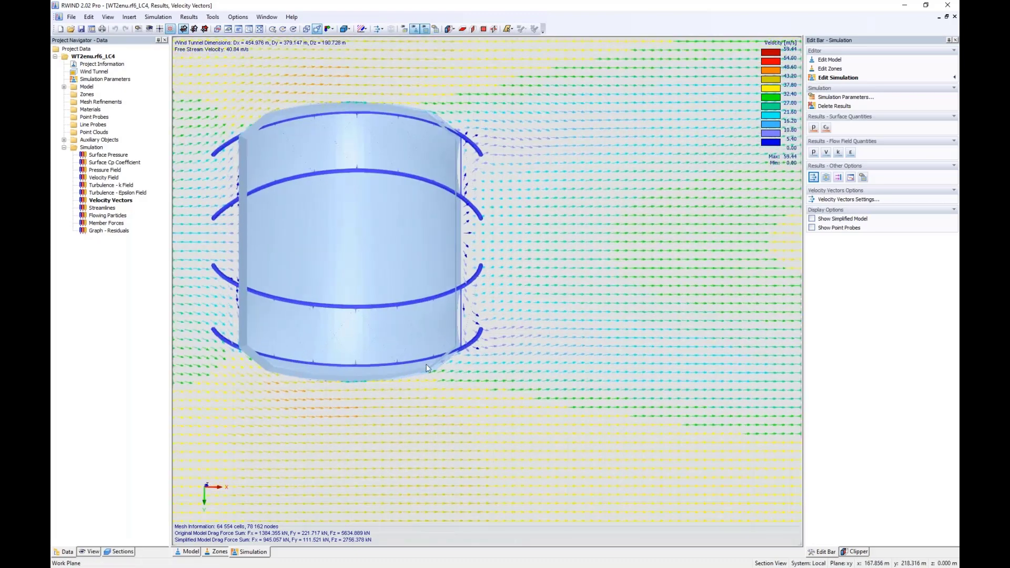
pyautogui.scroll(-3, 426, 364)
pyautogui.scroll(1, 402, 379)
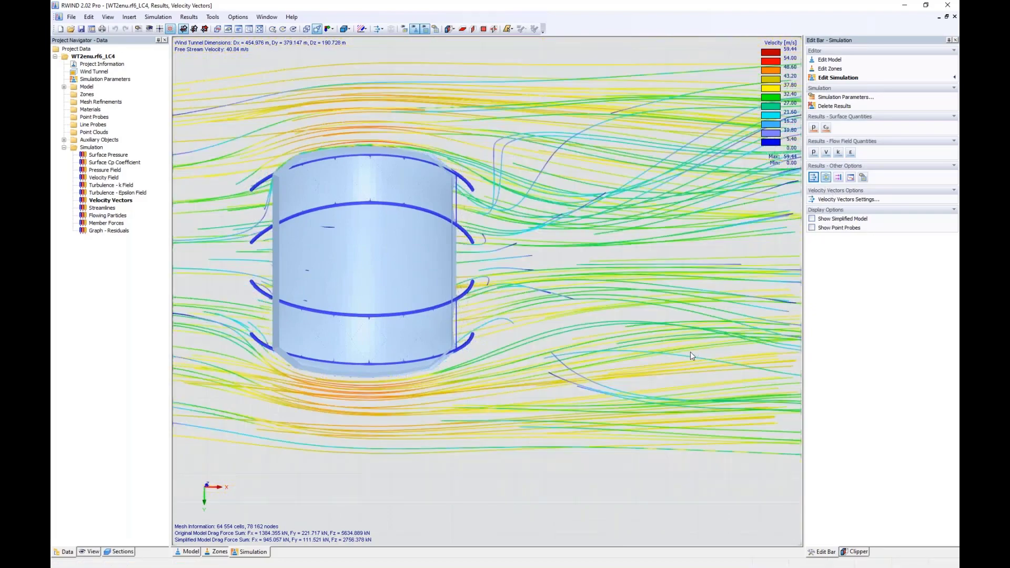
# Step: Examine the wind streamlines over the hall in 3D, playing the flow animation and switching it off again
pyautogui.scroll(-3, 661, 354)
pyautogui.keyDown('ctrl'); pyautogui.moveTo(500, 390); pyautogui.dragTo(505, 387, button='middle'); pyautogui.keyUp('ctrl')
pyautogui.keyDown('ctrl'); pyautogui.moveTo(510, 245); pyautogui.dragTo(476, 456, button='middle'); pyautogui.keyUp('ctrl')
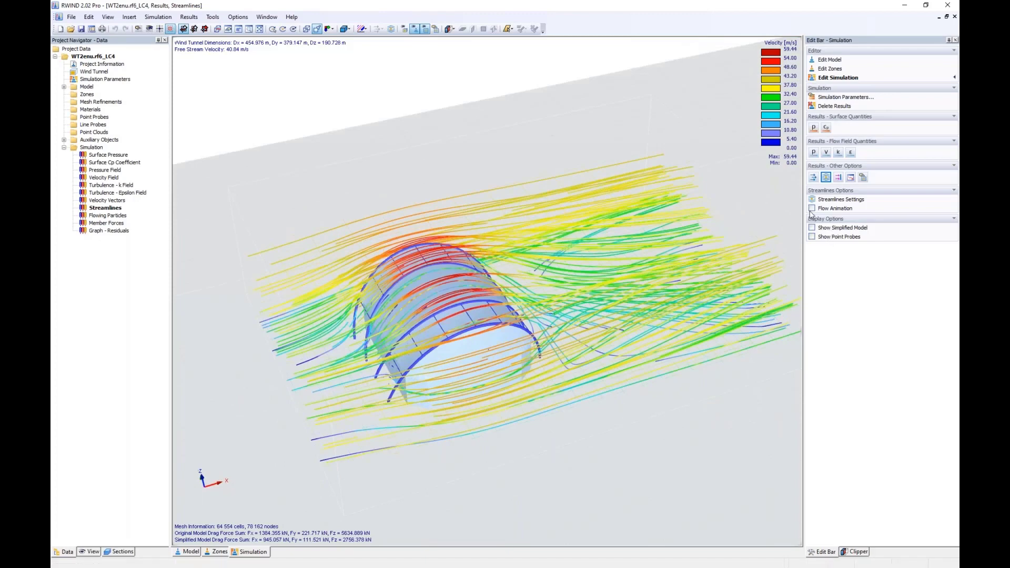
pyautogui.click(812, 207)
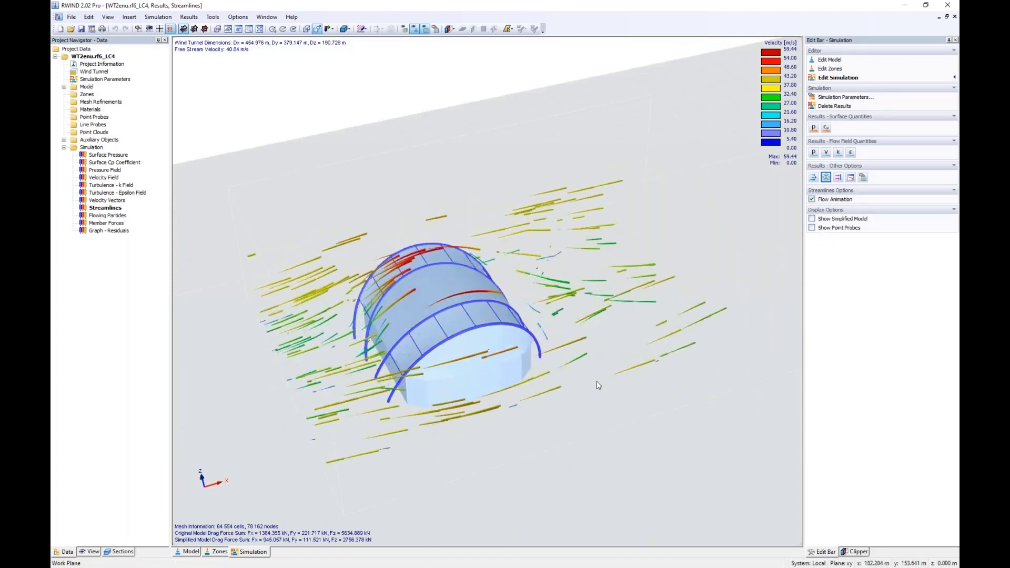
pyautogui.keyDown('ctrl'); pyautogui.moveTo(598, 384); pyautogui.dragTo(758, 342, button='middle'); pyautogui.keyUp('ctrl')
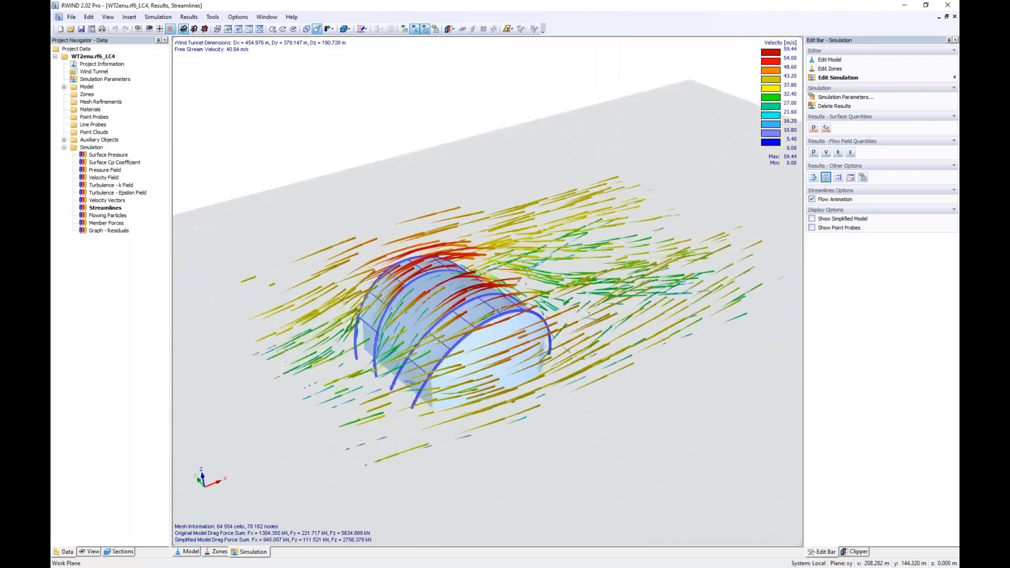
pyautogui.click(812, 199)
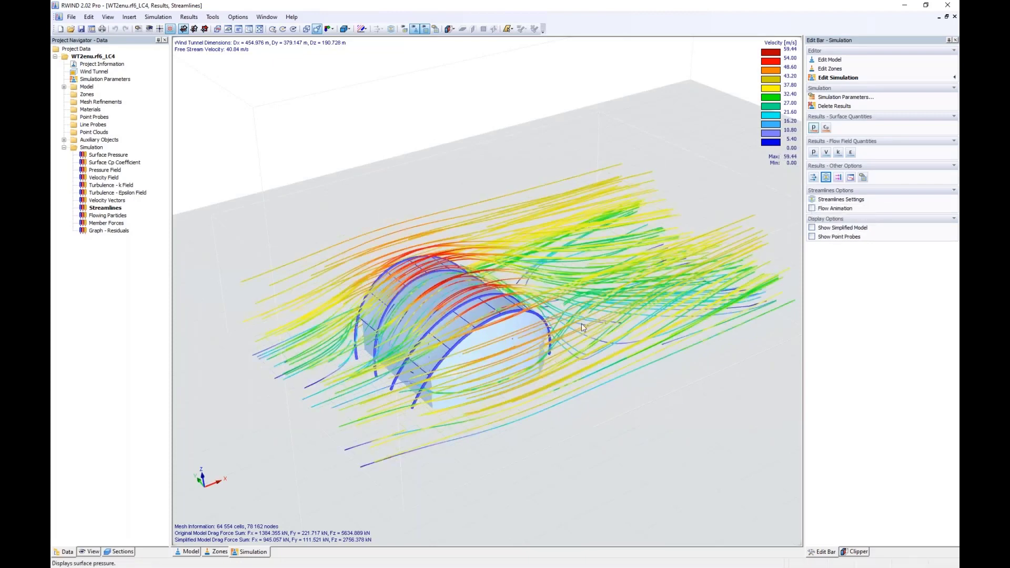
# Step: Show the surface pressure on the hall once more, close RWIND and leave the load case settings in RFEM without applying changes
pyautogui.scroll(3, 381, 411)
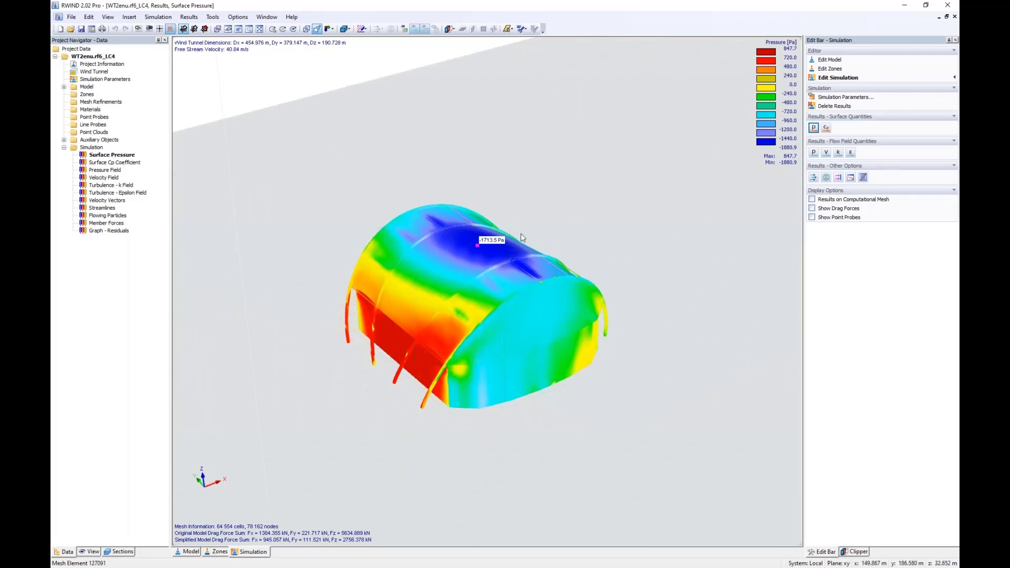
pyautogui.click(948, 5)
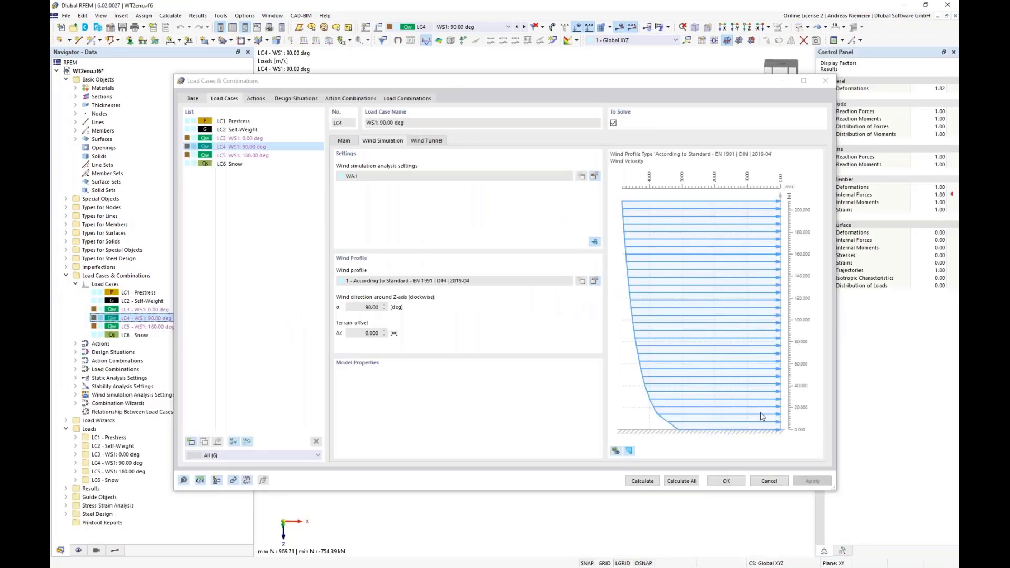
pyautogui.click(778, 485)
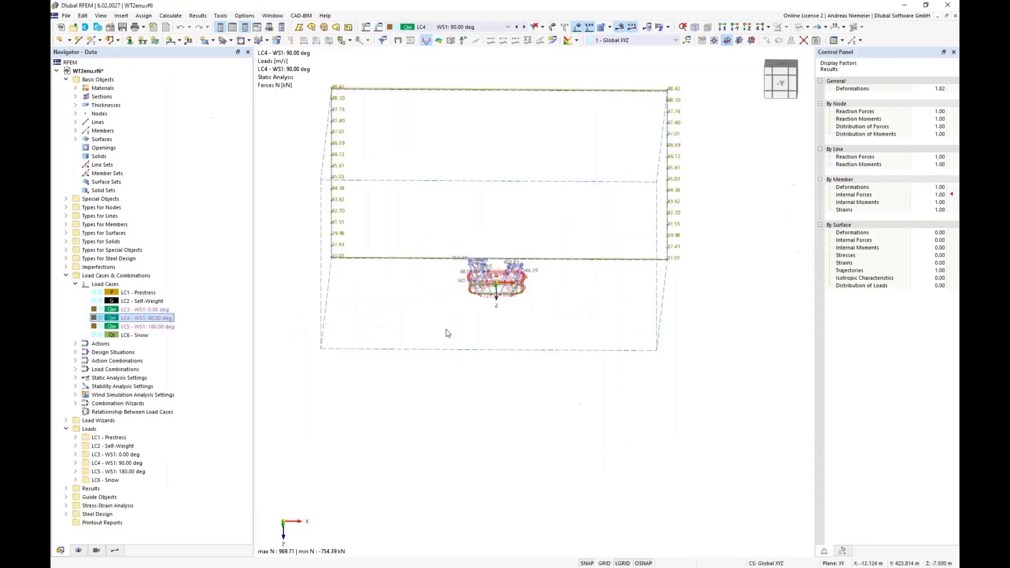
# Step: Display the global deformations |u| of the hall for load case LC4 (WS1: 90.00 deg) in a 3D view
pyautogui.scroll(5, 447, 324)
pyautogui.keyDown('ctrl'); pyautogui.moveTo(428, 312); pyautogui.dragTo(571, 305, button='middle'); pyautogui.keyUp('ctrl')
pyautogui.click(114, 551)
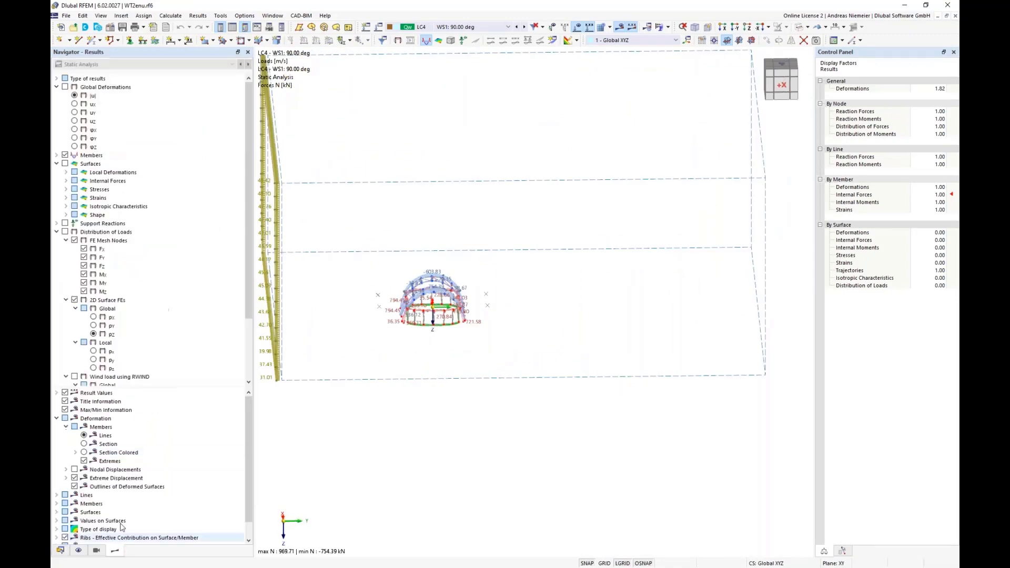
pyautogui.click(64, 87)
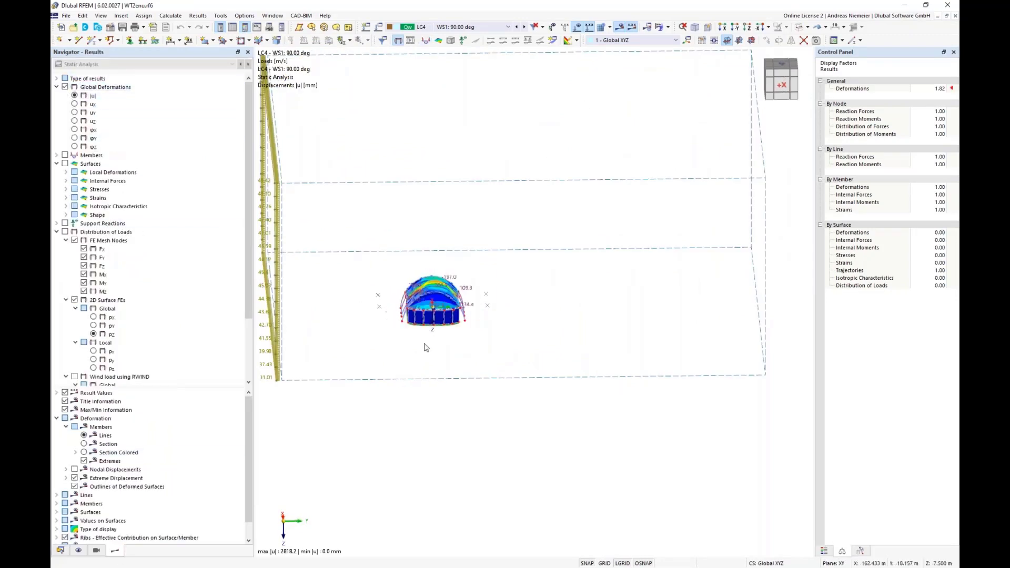
pyautogui.keyDown('ctrl'); pyautogui.moveTo(365, 322); pyautogui.dragTo(468, 334, button='middle'); pyautogui.keyUp('ctrl')
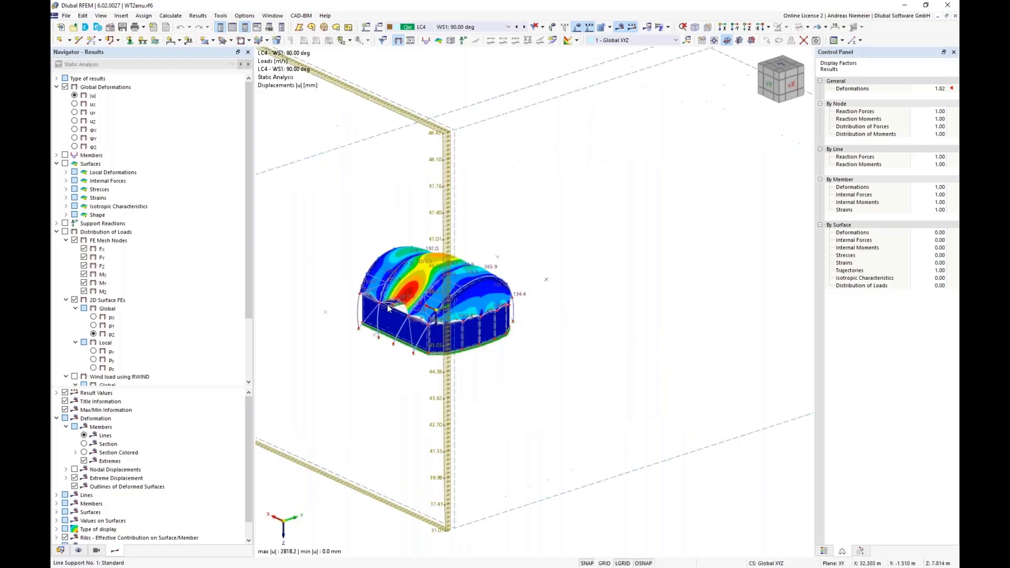
pyautogui.scroll(3, 394, 287)
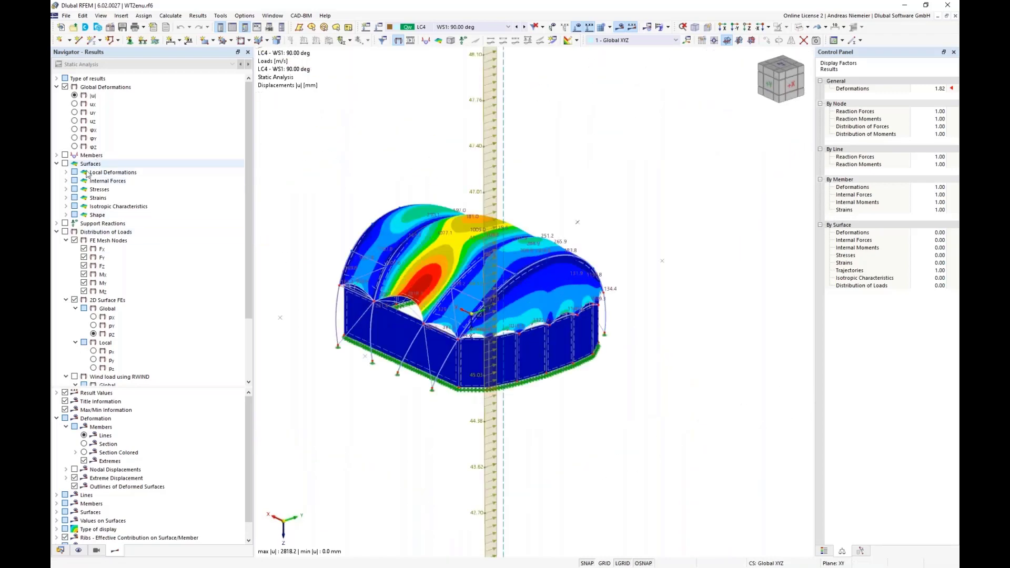
# Step: Display the member axial forces N with loads hidden, and inspect them for design situation DS1 - ULS (STR/GEO)
pyautogui.click(64, 155)
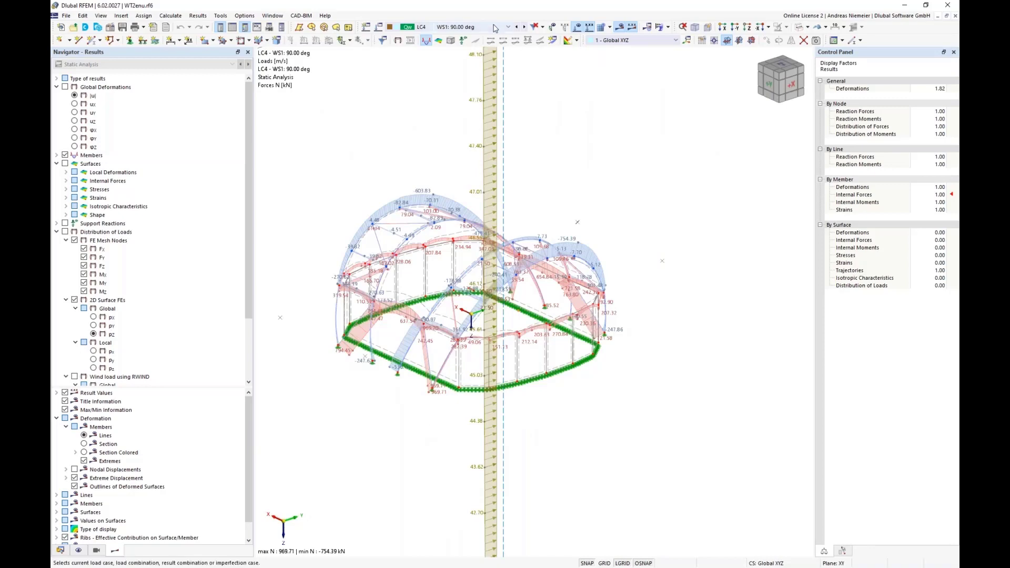
pyautogui.click(579, 27)
pyautogui.click(474, 26)
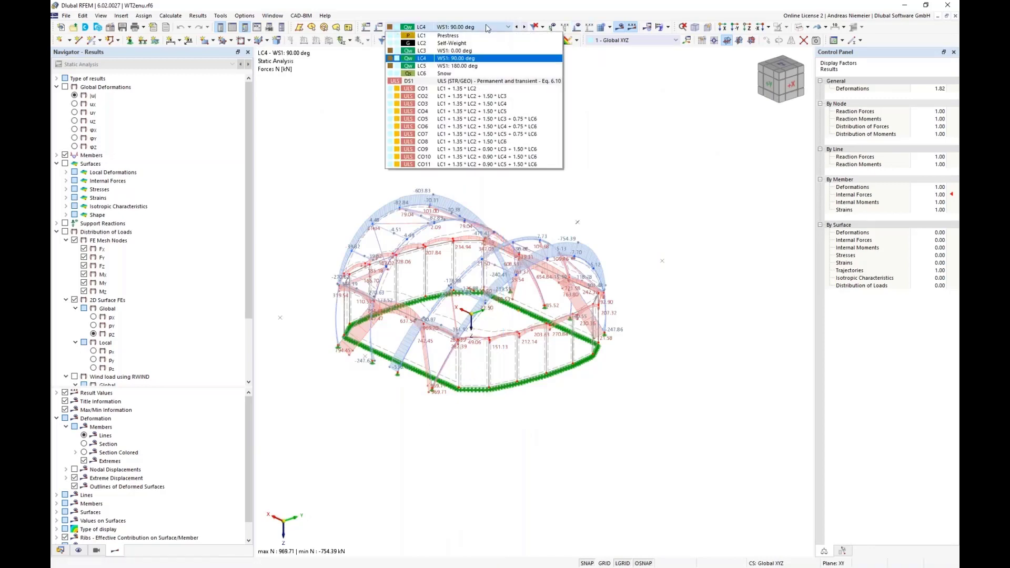
pyautogui.click(420, 82)
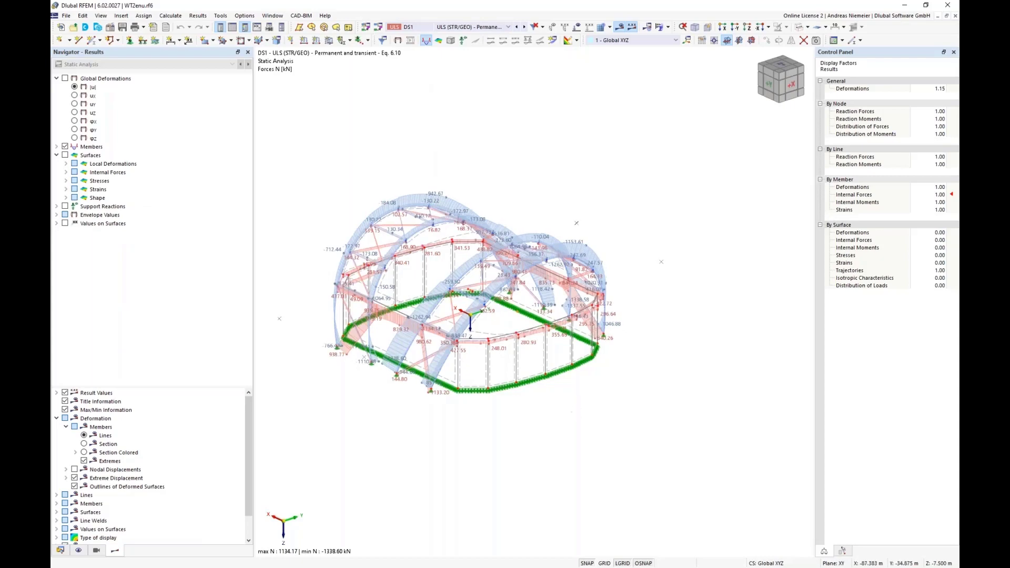
pyautogui.keyDown('ctrl'); pyautogui.moveTo(578, 415); pyautogui.dragTo(357, 401, button='middle'); pyautogui.keyUp('ctrl')
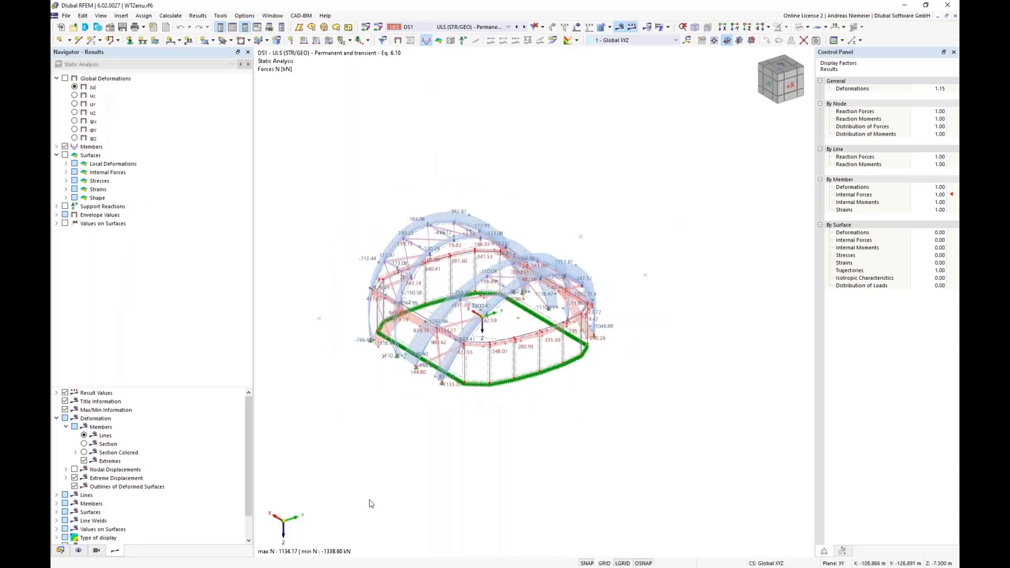
pyautogui.keyDown('ctrl'); pyautogui.moveTo(426, 431); pyautogui.dragTo(428, 448, button='middle'); pyautogui.keyUp('ctrl')
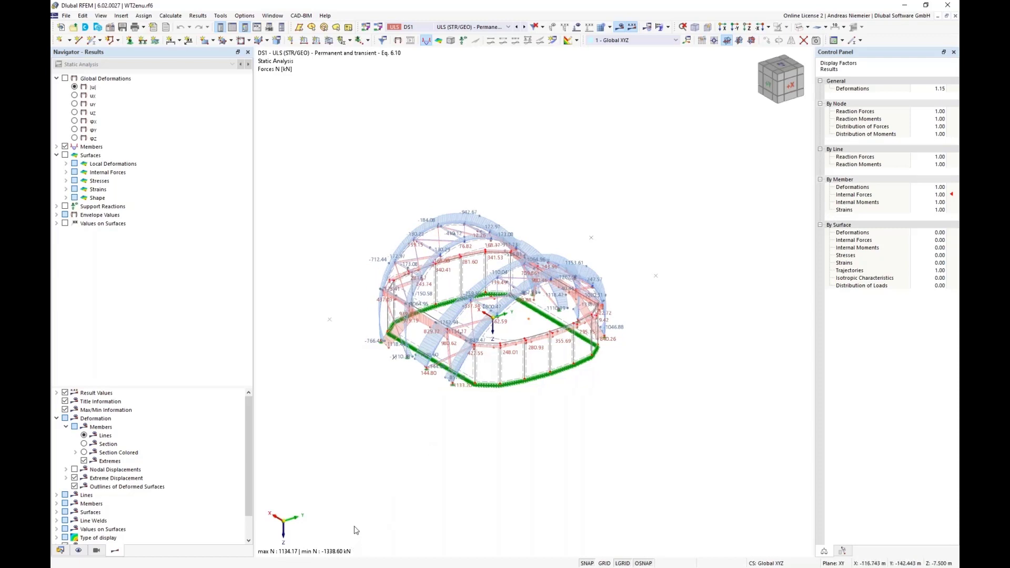
pyautogui.moveTo(451, 436); pyautogui.dragTo(471, 405, button='right')
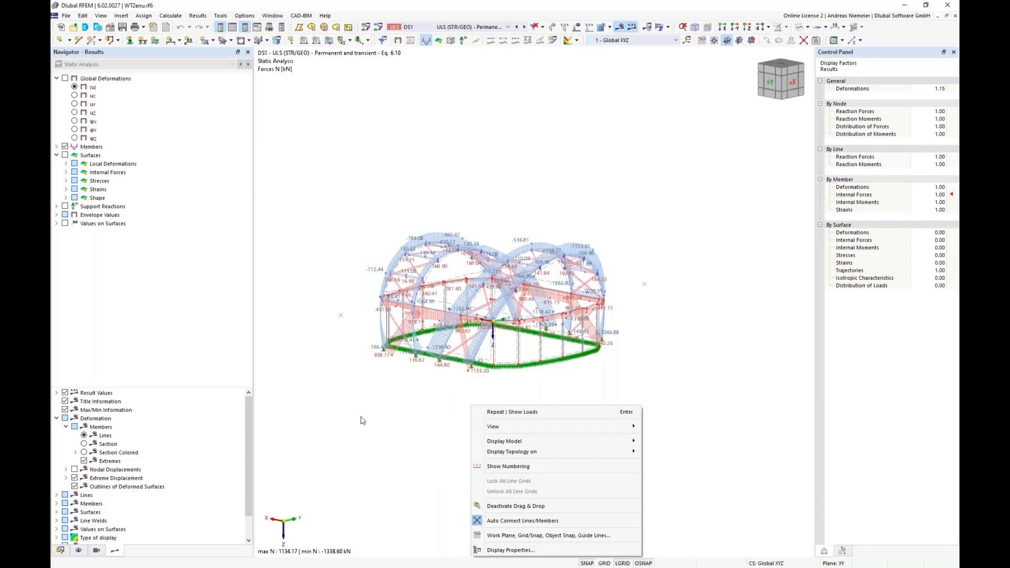
# Step: Open the results tables and show the static analysis internal forces by member
pyautogui.click(232, 26)
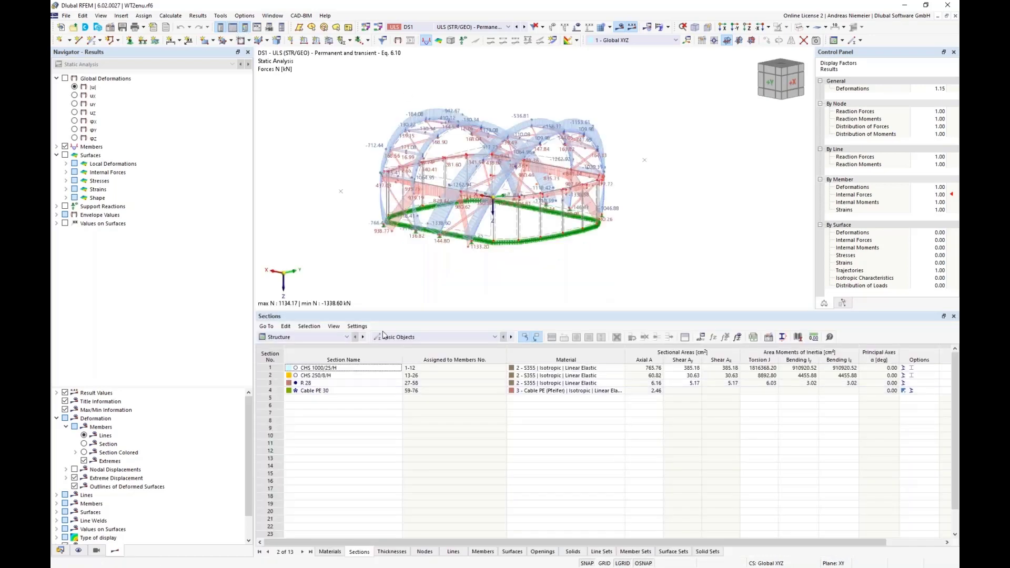
pyautogui.click(317, 337)
pyautogui.click(298, 384)
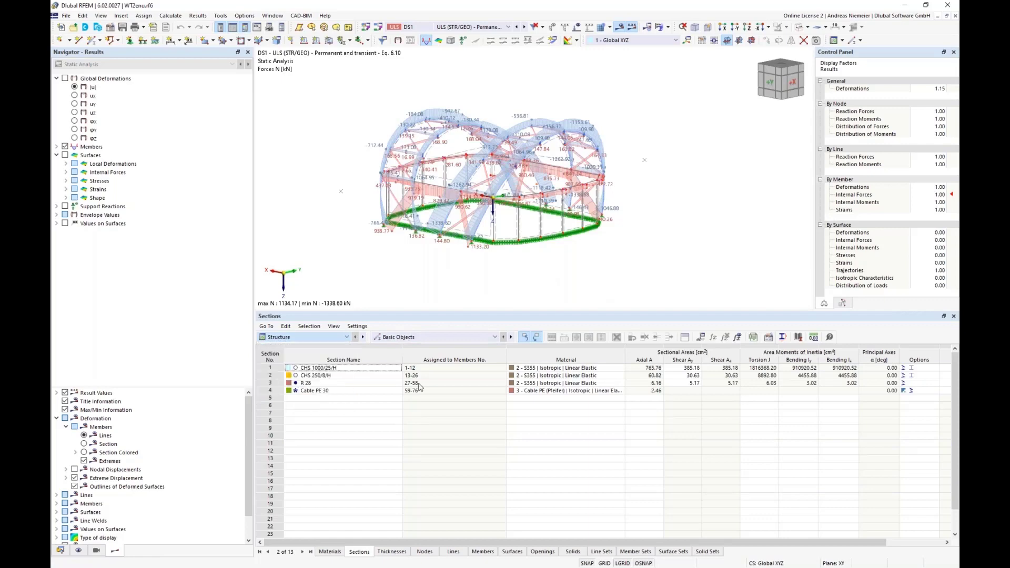
pyautogui.click(440, 338)
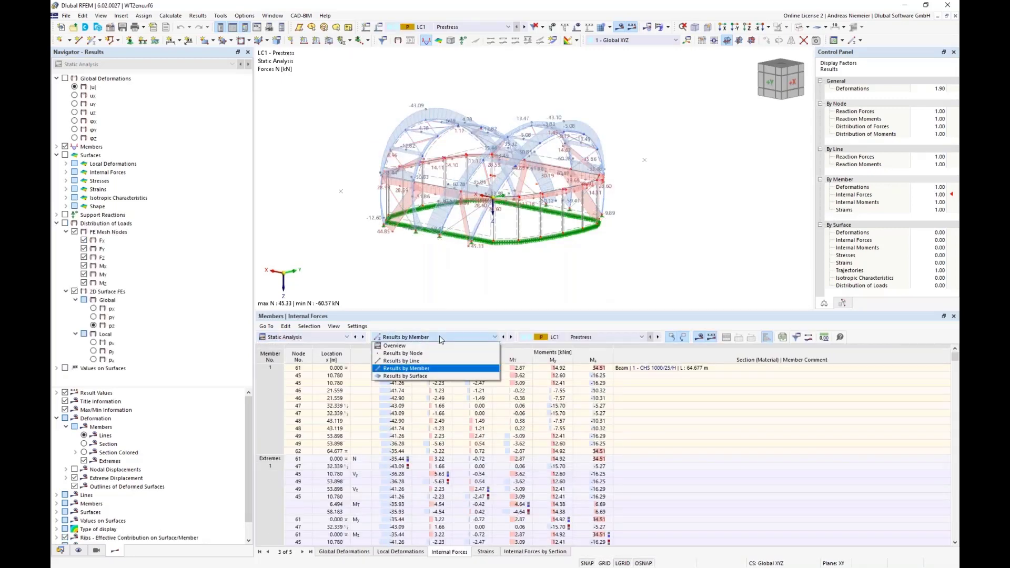
pyautogui.click(435, 369)
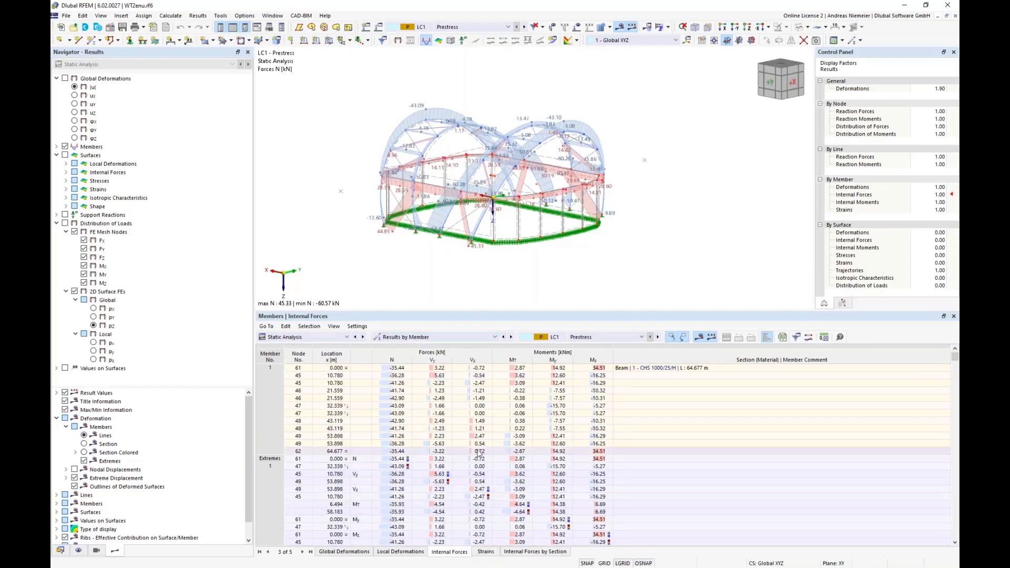
# Step: List the internal forces for design situation DS1 - ULS (STR/GEO) and inspect the minimum axial force N of member 10
pyautogui.click(589, 338)
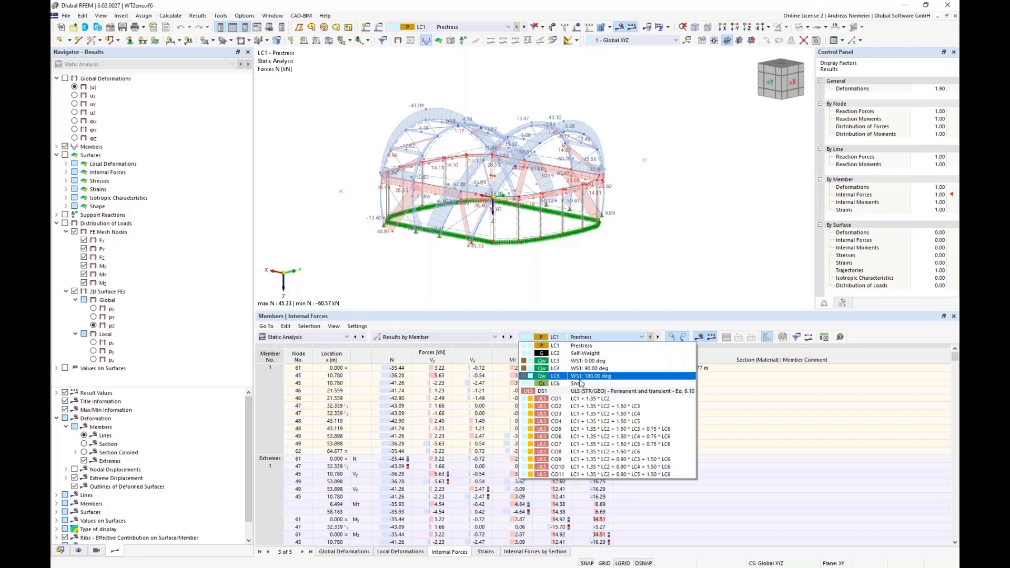
pyautogui.press('Escape')
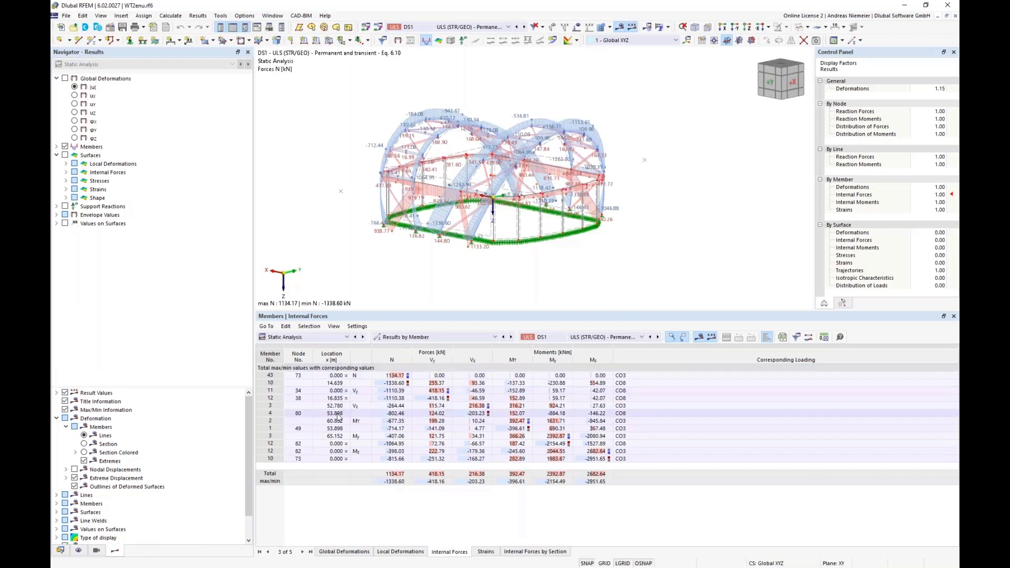
pyautogui.click(395, 383)
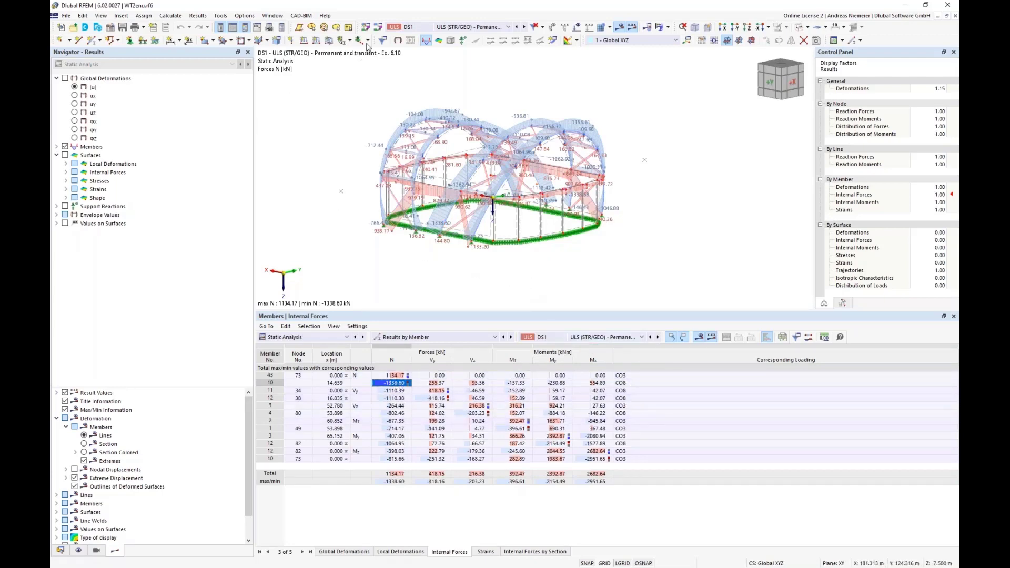
# Step: Open the load combinations and review the assigned load cases and main settings of CO8, including its critical load option
pyautogui.click(377, 27)
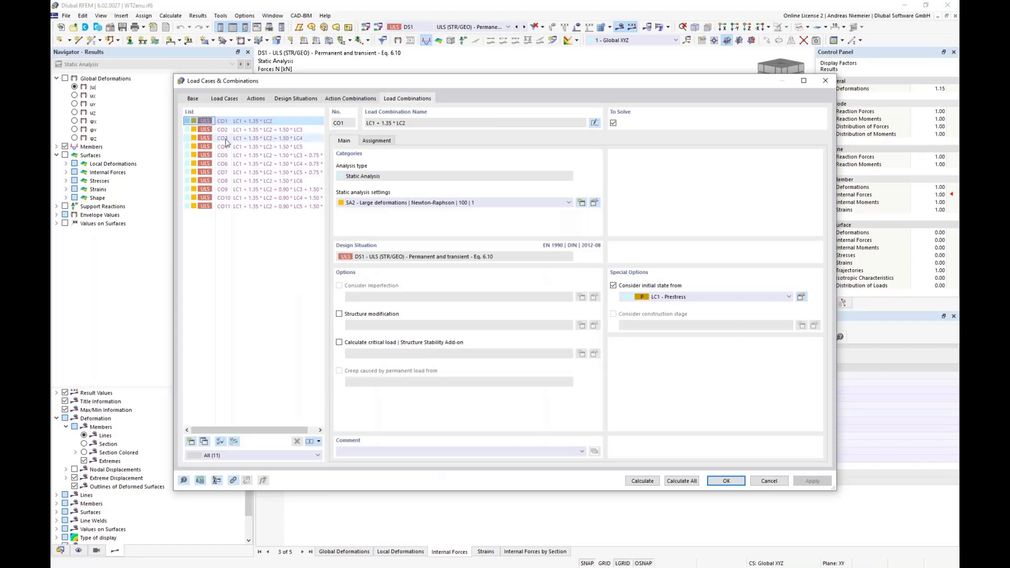
pyautogui.click(228, 181)
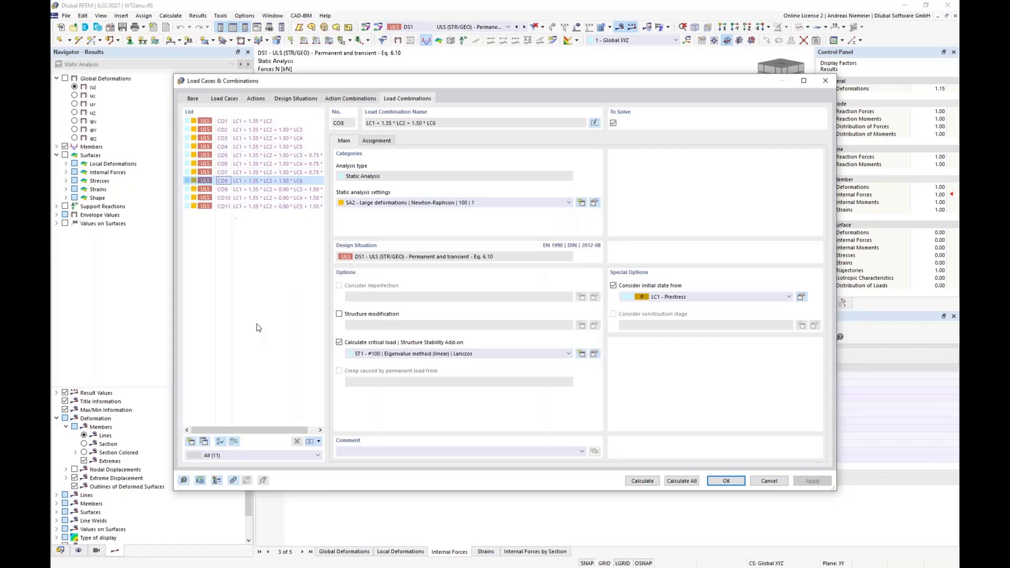
pyautogui.click(377, 141)
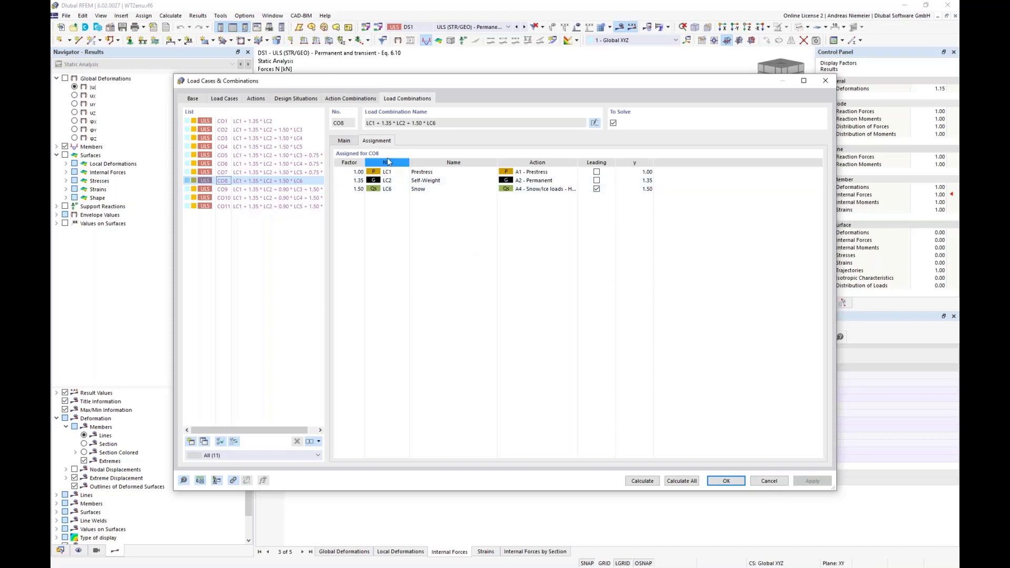
pyautogui.click(345, 141)
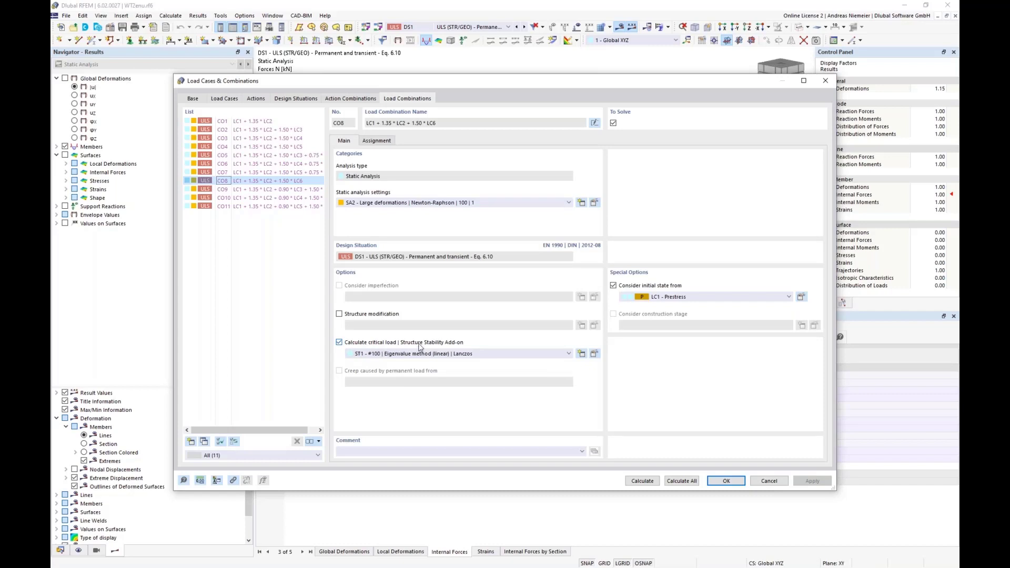
# Step: Check stability settings ST1, keeping the linear eigenvalue method, and calculate load combination CO8
pyautogui.click(595, 354)
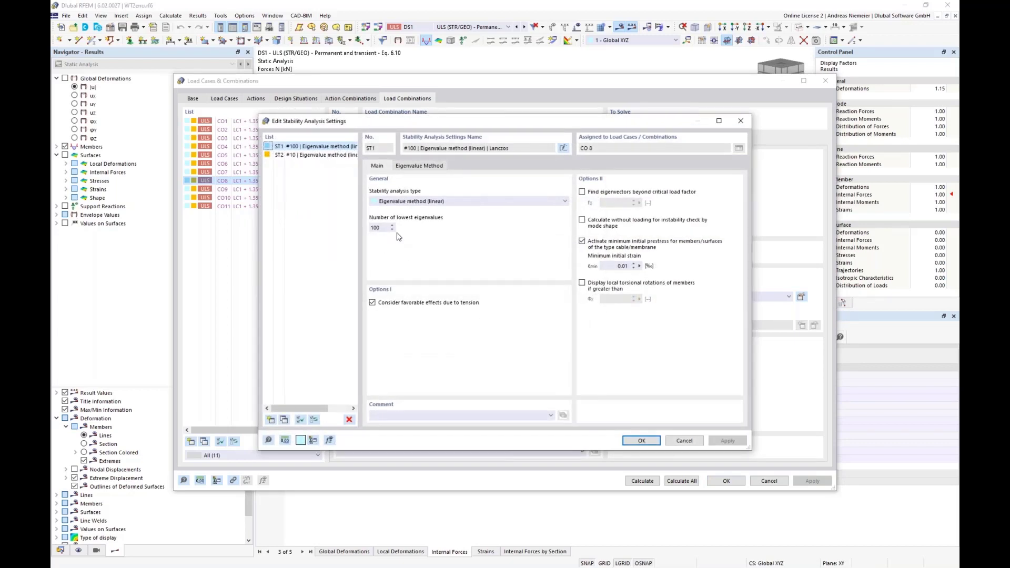
pyautogui.click(495, 203)
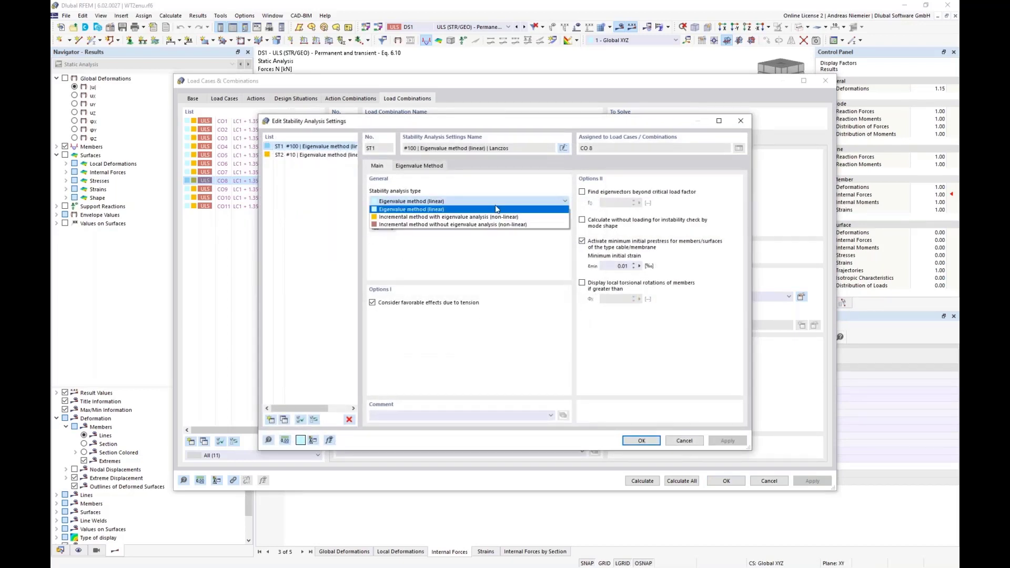
pyautogui.click(496, 209)
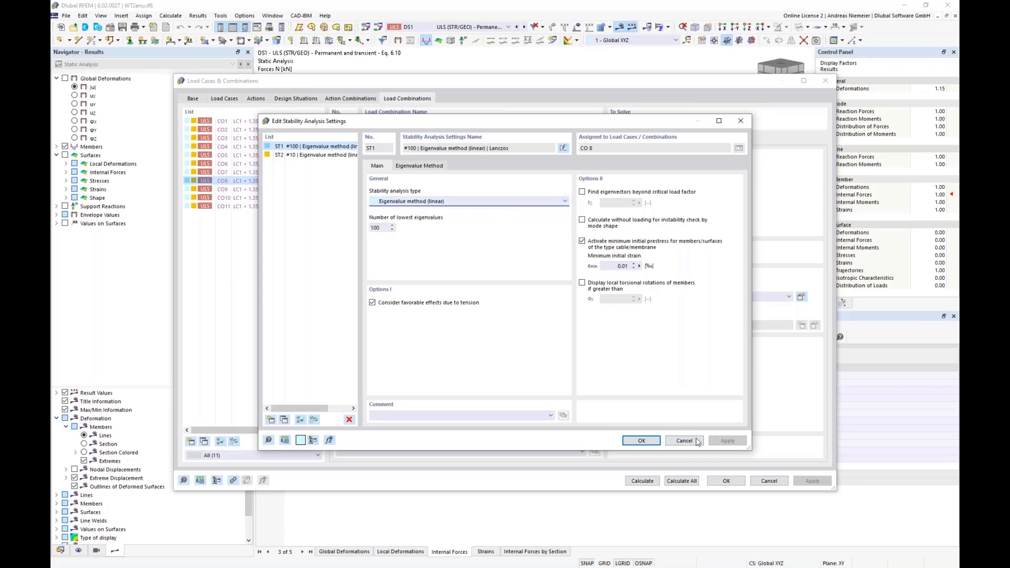
pyautogui.click(641, 440)
pyautogui.click(642, 481)
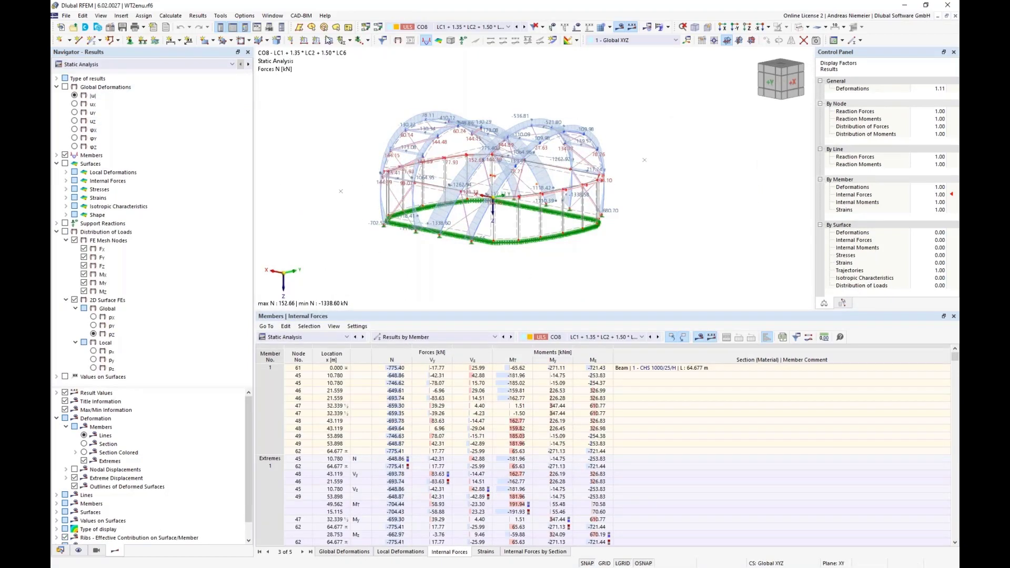
# Step: Display the stability analysis results for CO8 with the critical load factors table and the first mode shape in 3D
pyautogui.click(152, 64)
pyautogui.click(114, 79)
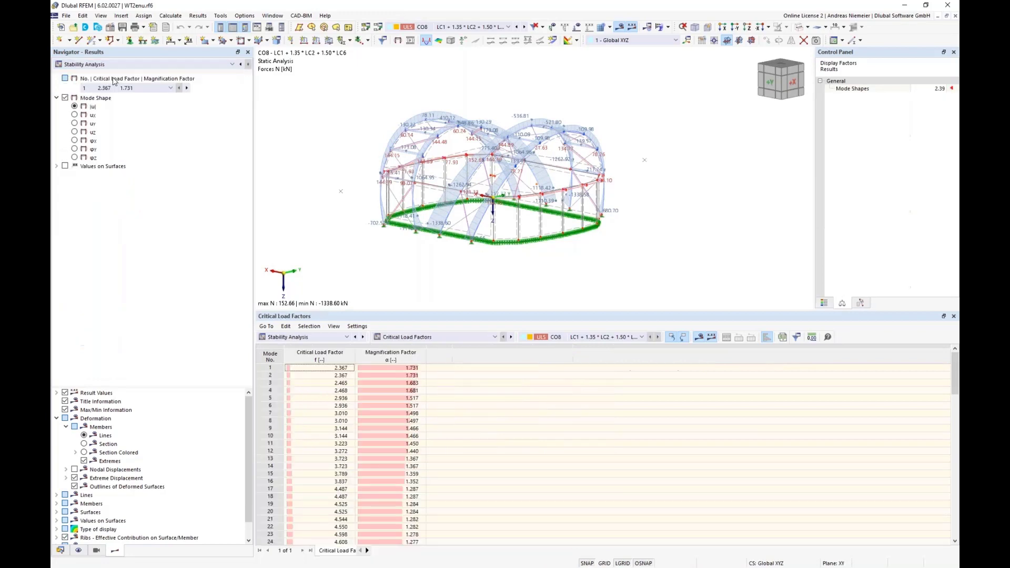
pyautogui.keyDown('ctrl'); pyautogui.moveTo(333, 164); pyautogui.dragTo(427, 216, button='middle'); pyautogui.keyUp('ctrl')
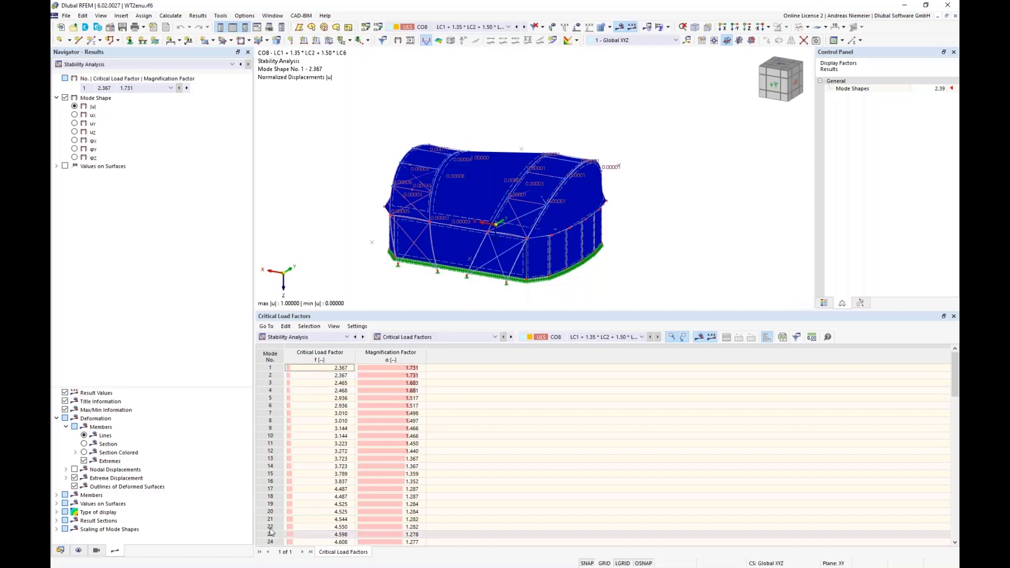
# Step: Activate visibilities by member section and hide all surfaces of the hall
pyautogui.click(78, 551)
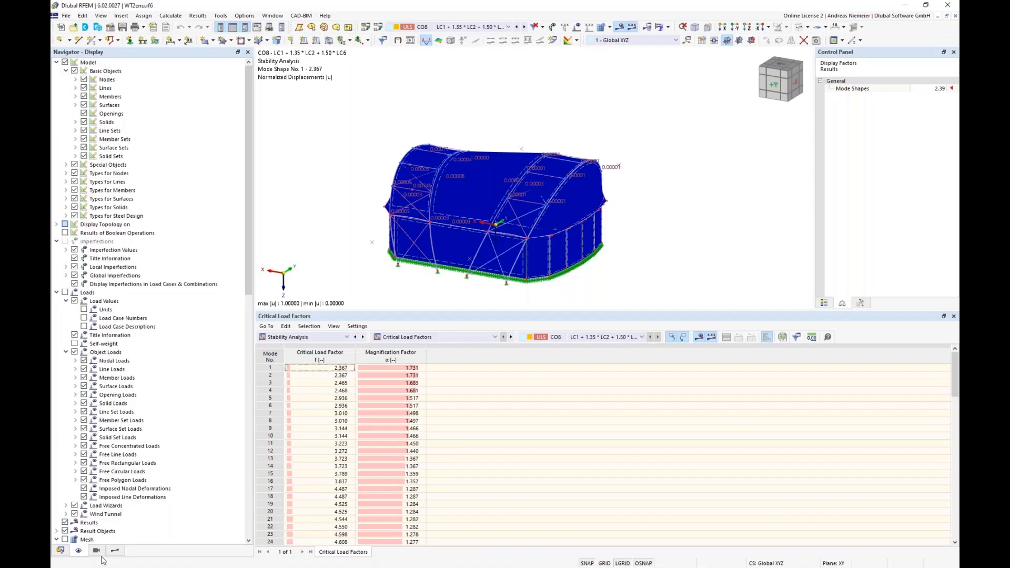
pyautogui.click(96, 551)
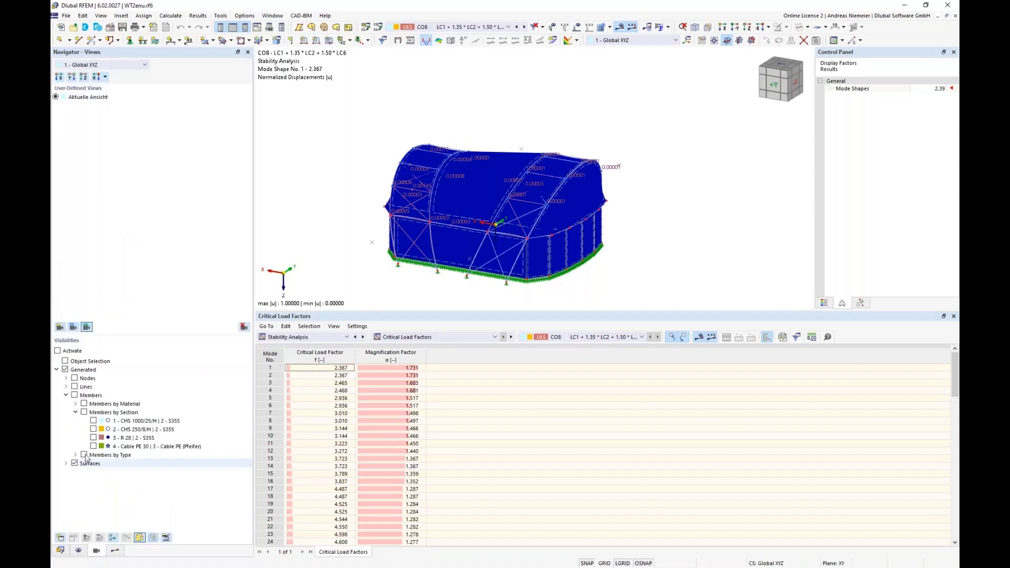
pyautogui.click(84, 412)
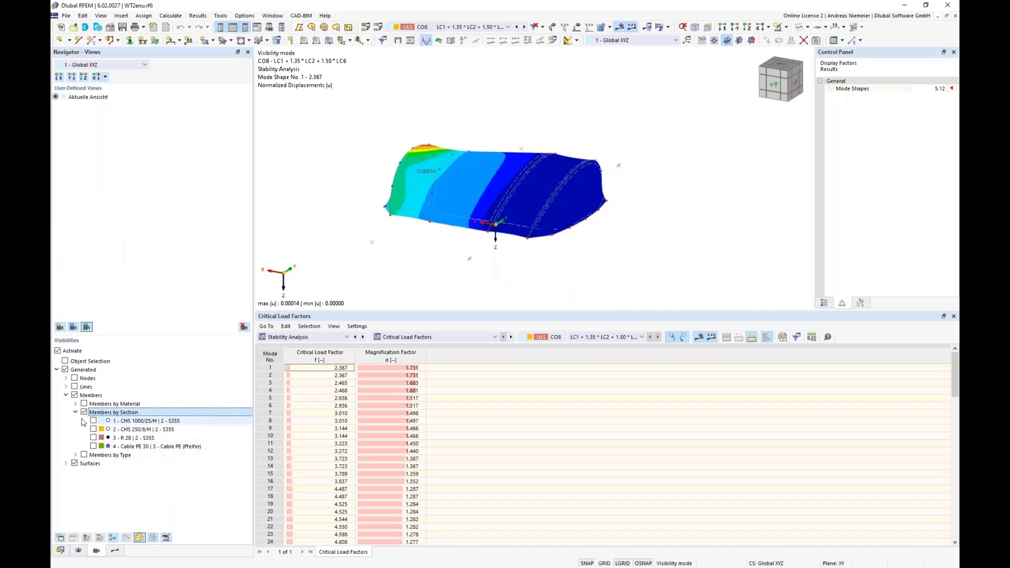
pyautogui.click(76, 464)
pyautogui.click(75, 464)
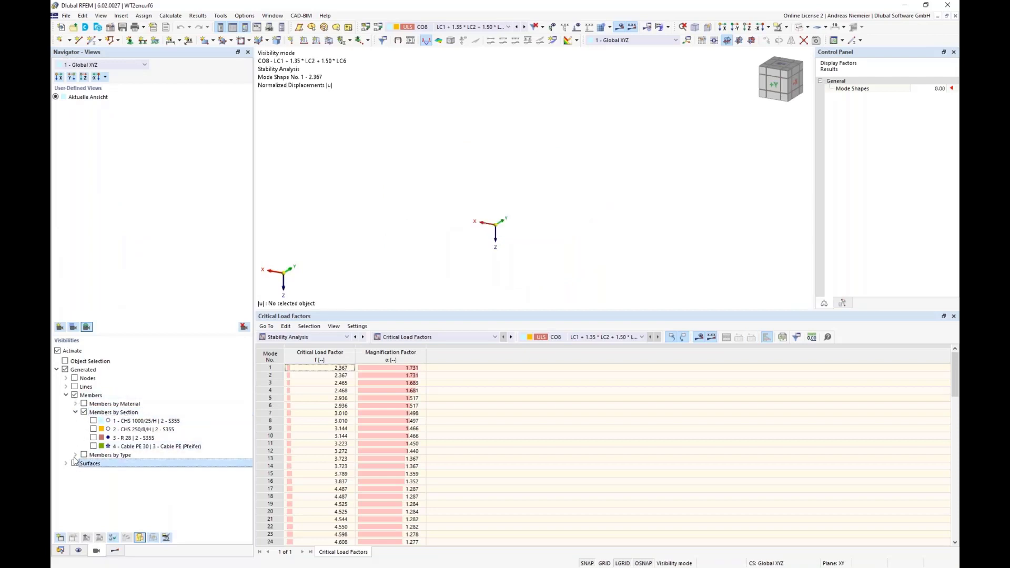
# Step: Make the members of all four sections visible: CHS 1000/25/H, CHS 250/8/H, R 28 and Cable PE 30
pyautogui.click(94, 421)
pyautogui.click(94, 430)
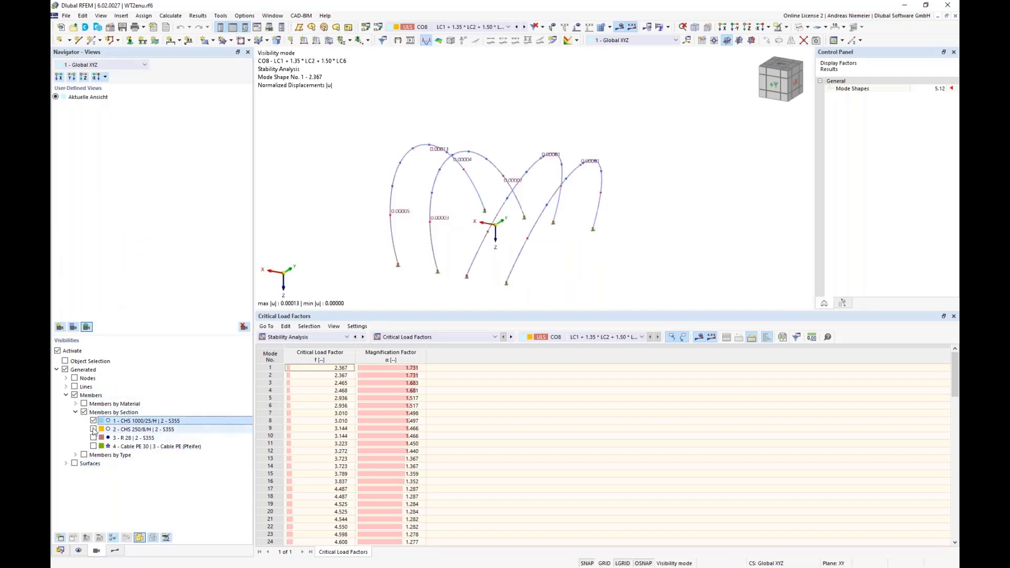
pyautogui.click(93, 438)
pyautogui.click(94, 439)
pyautogui.click(93, 438)
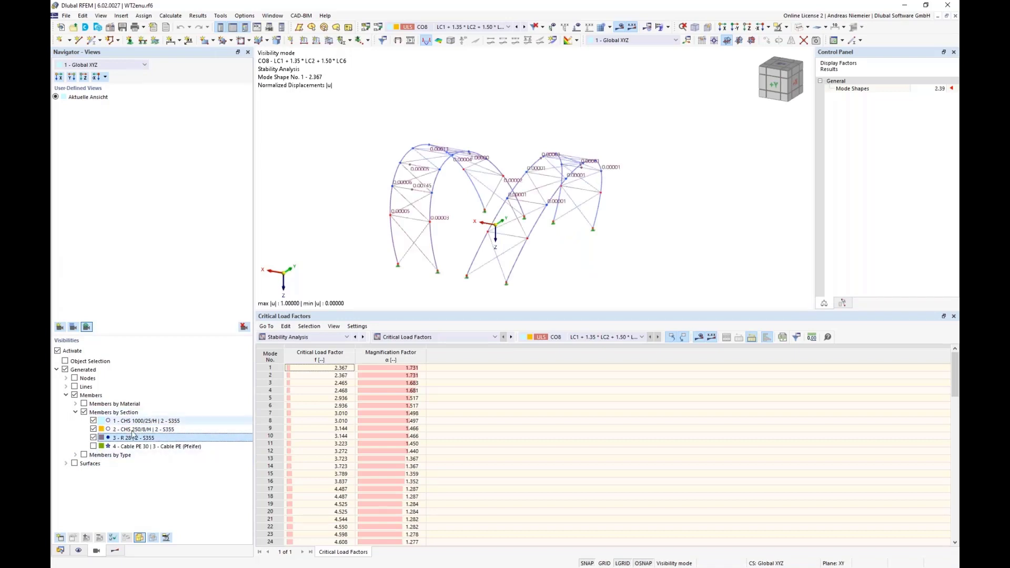
pyautogui.click(95, 448)
pyautogui.click(94, 446)
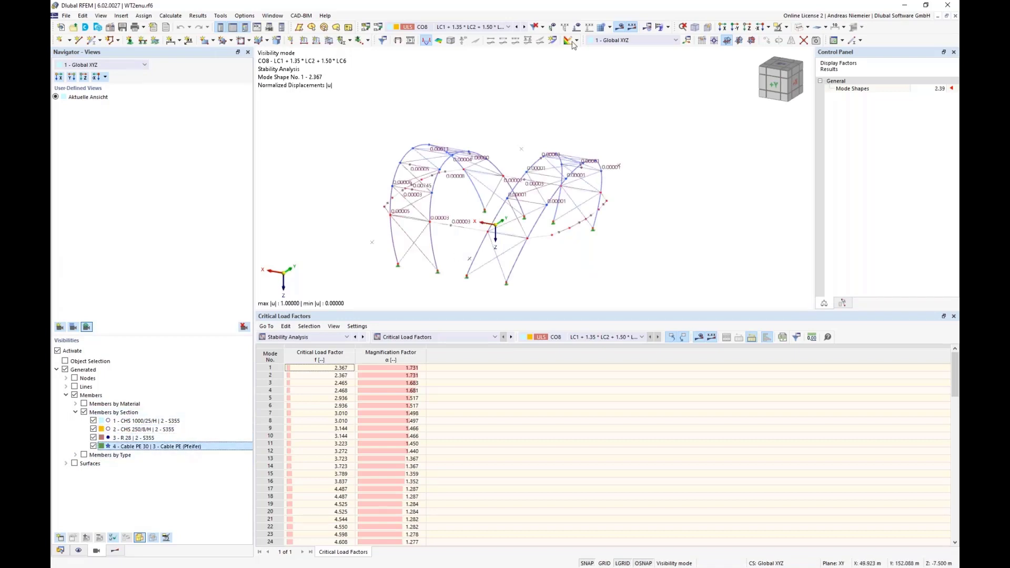
# Step: Hide the result values and view the mode shape from above along the Z-axis, close to the buckled member
pyautogui.click(620, 27)
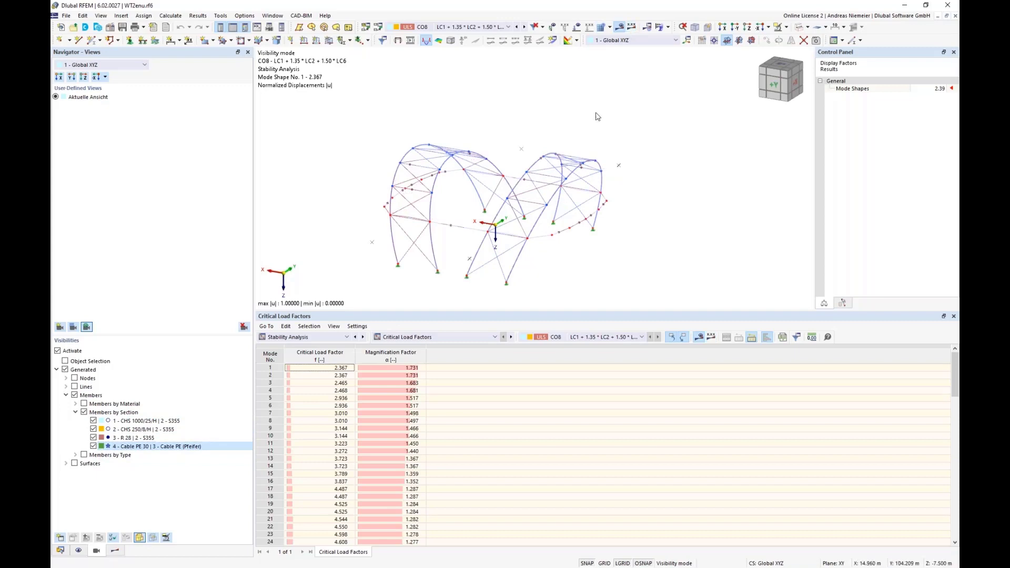
pyautogui.click(747, 26)
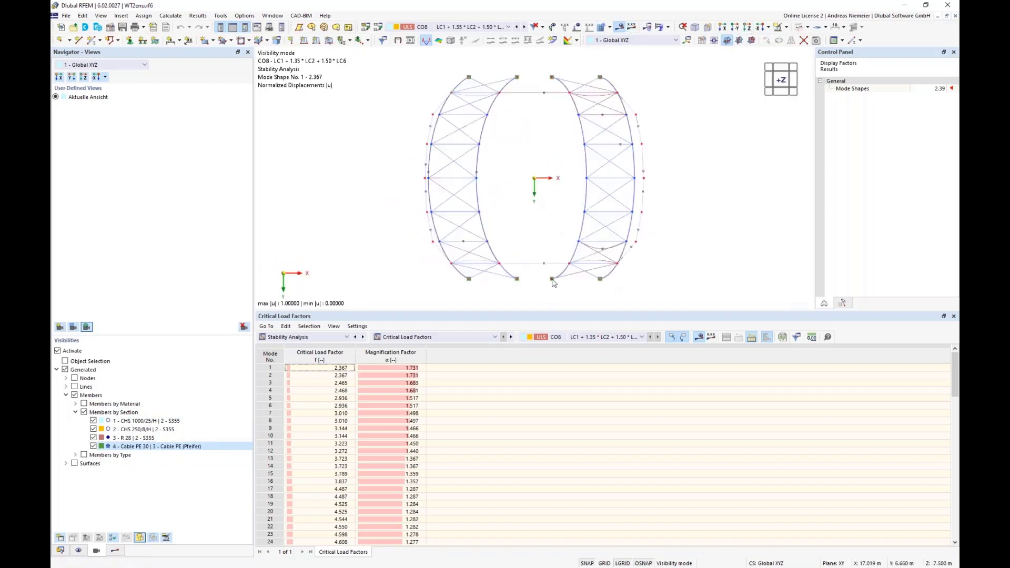
pyautogui.scroll(3, 598, 246)
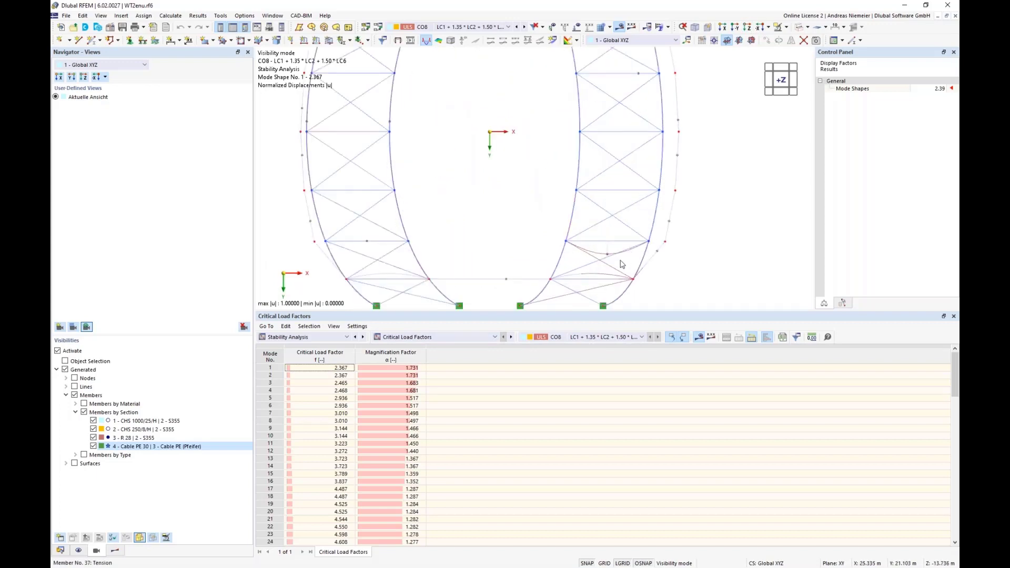
# Step: Display the member deformations of the mode shape as coloured sections and bring more of the arches into view
pyautogui.click(114, 550)
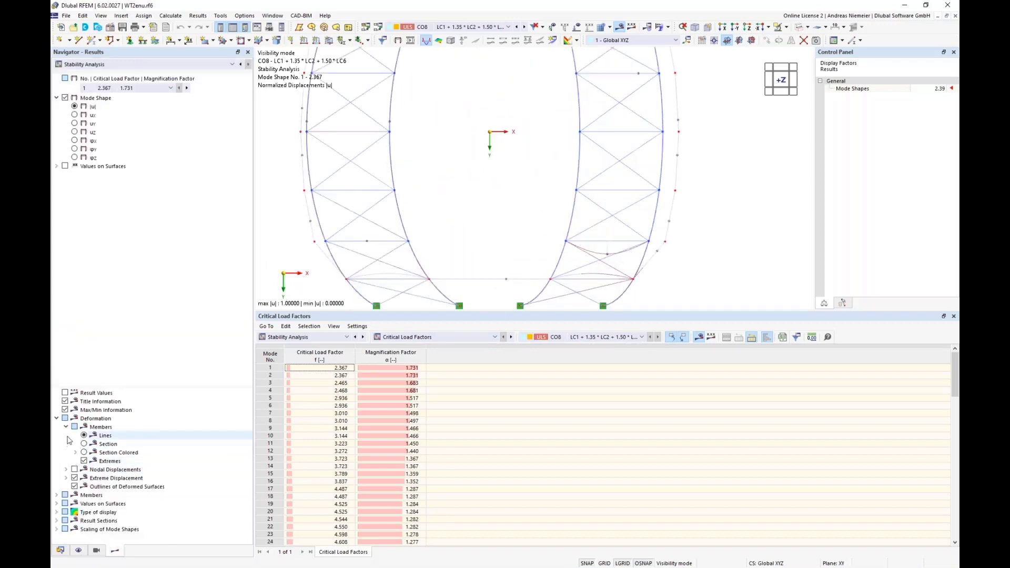
pyautogui.click(83, 452)
pyautogui.click(84, 452)
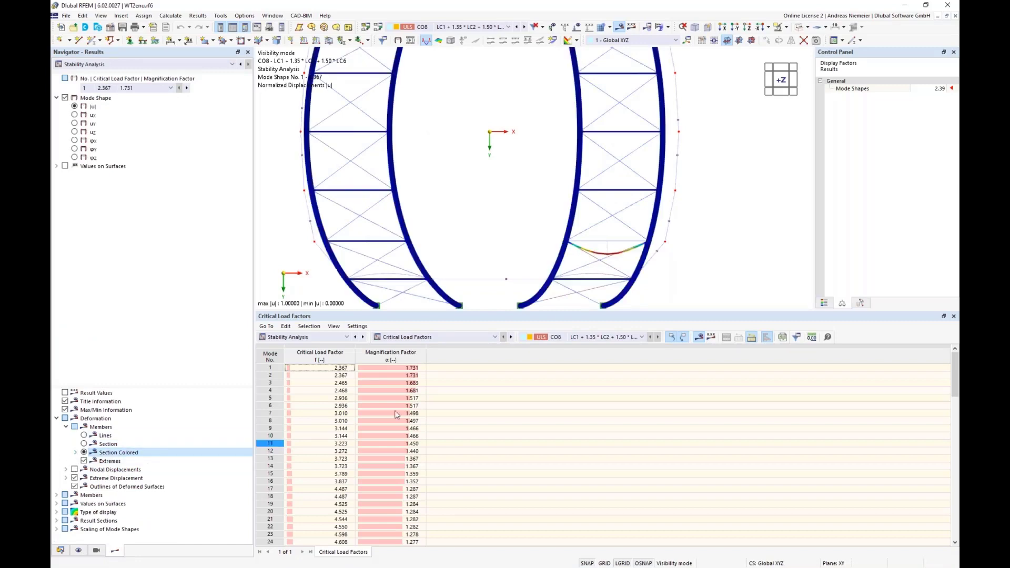
pyautogui.scroll(-2, 672, 206)
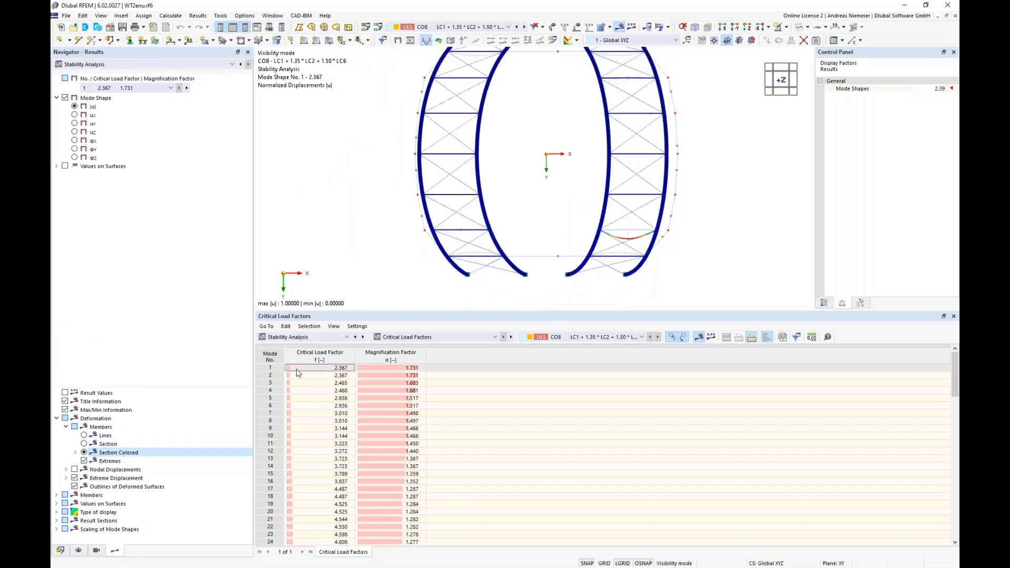
# Step: Go through the mode shapes one after another up to No. 22, examining which members buckle in each
pyautogui.click(395, 375)
pyautogui.press('Down')
pyautogui.press('Down')
pyautogui.press('Down')
pyautogui.press('Down')
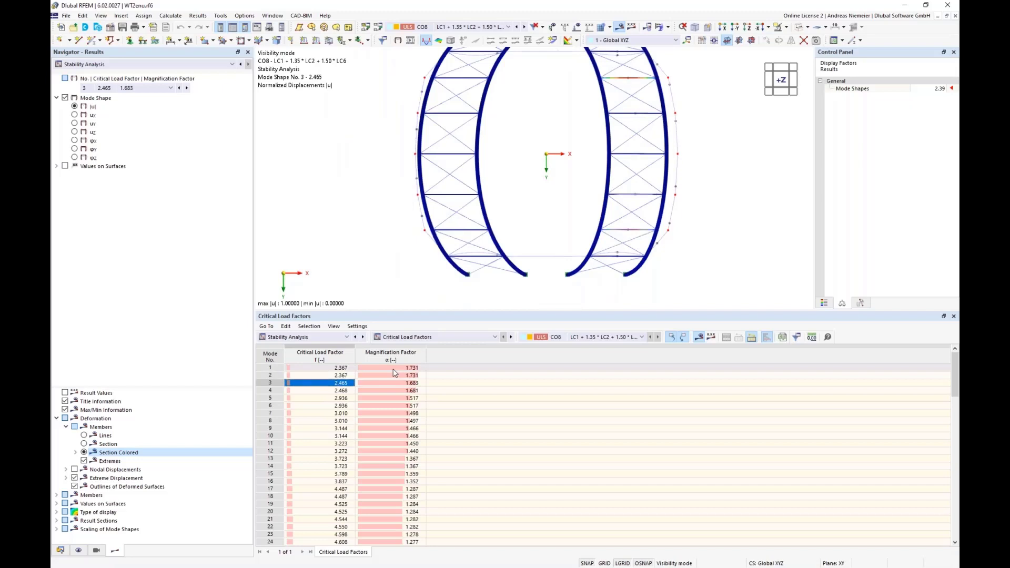
pyautogui.press('Down')
pyautogui.press('Down')
pyautogui.press('Down')
pyautogui.press('Down')
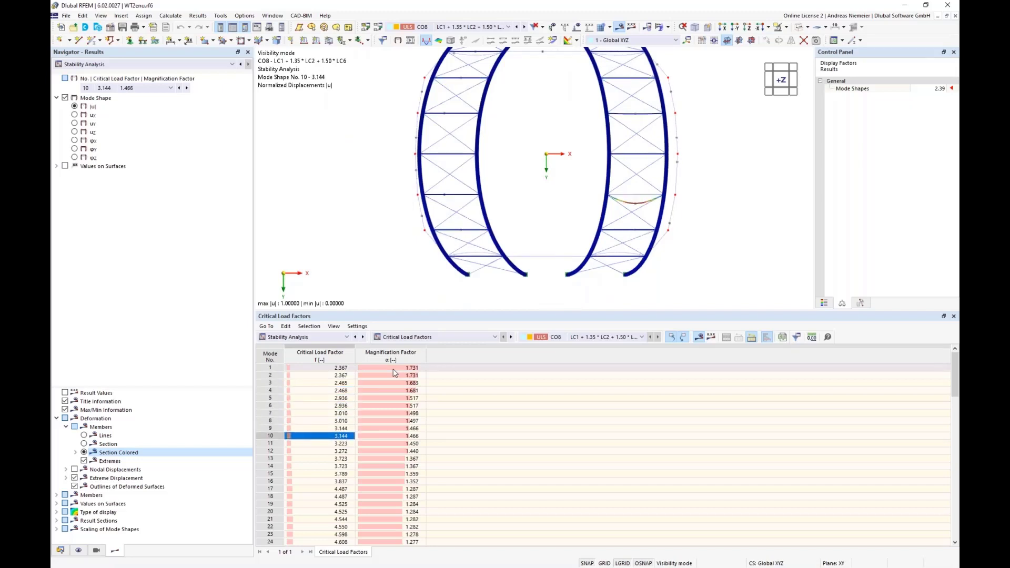
pyautogui.press('Down')
pyautogui.press('Down')
pyautogui.press('Down')
pyautogui.press('Down')
pyautogui.press('Down')
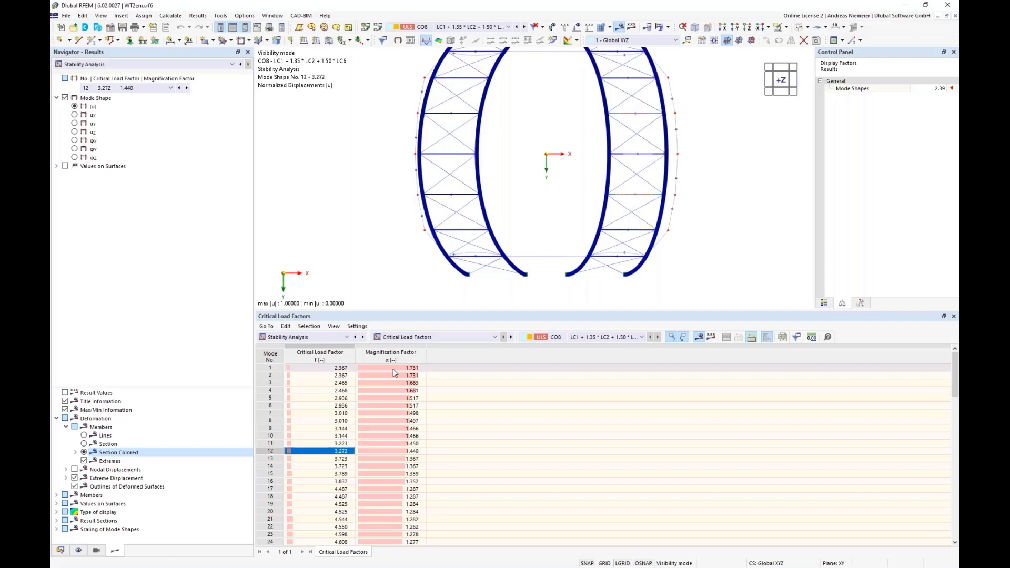
pyautogui.press('Down')
pyautogui.press('Down')
pyautogui.press('Down')
pyautogui.press('Down')
pyautogui.press('Down')
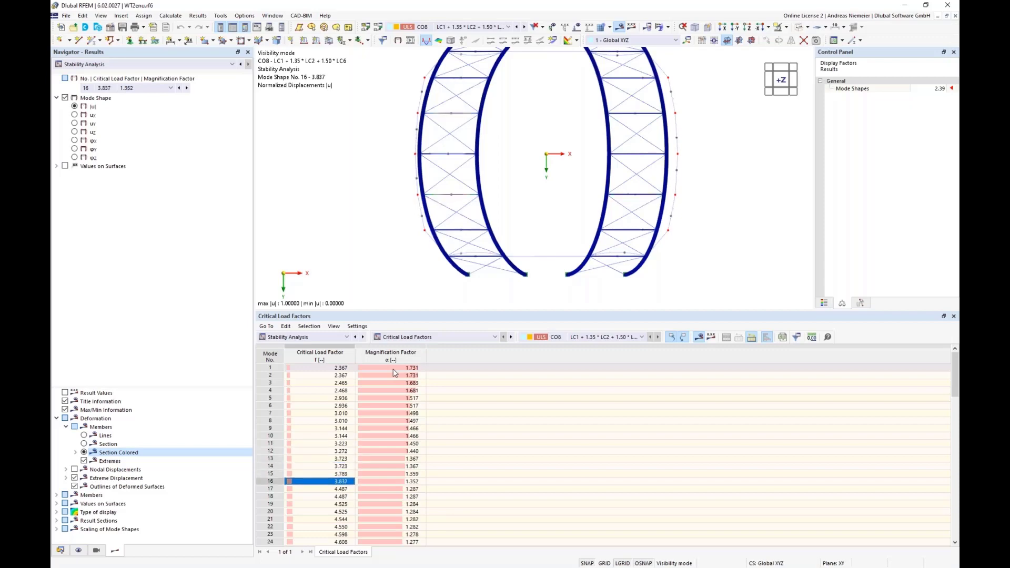
pyautogui.press('Down')
pyautogui.press('Down')
pyautogui.press('Down')
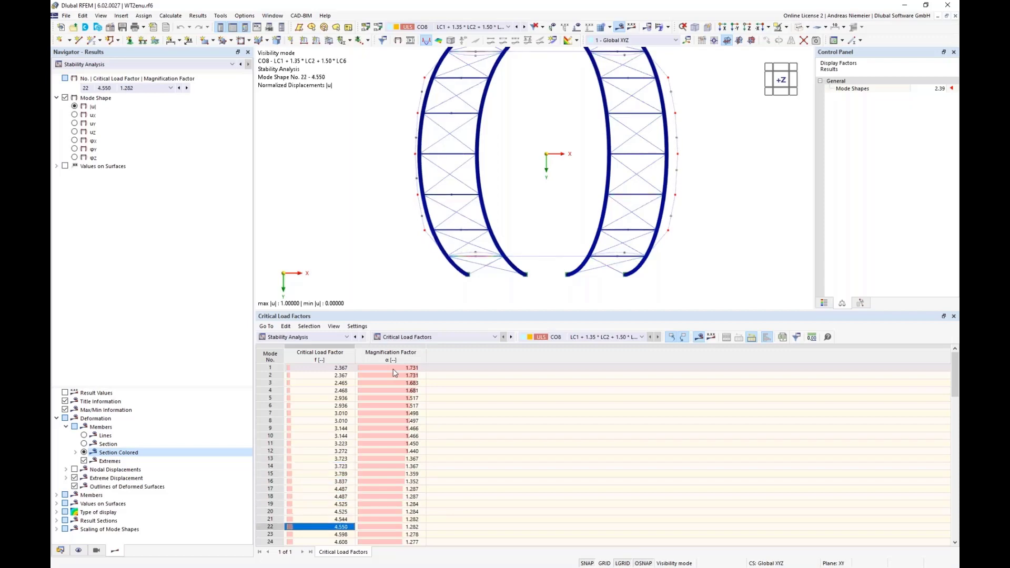
# Step: Go through the mode shapes one after another from No. 23 up to No. 53, examining which members buckle in each
pyautogui.press('Down')
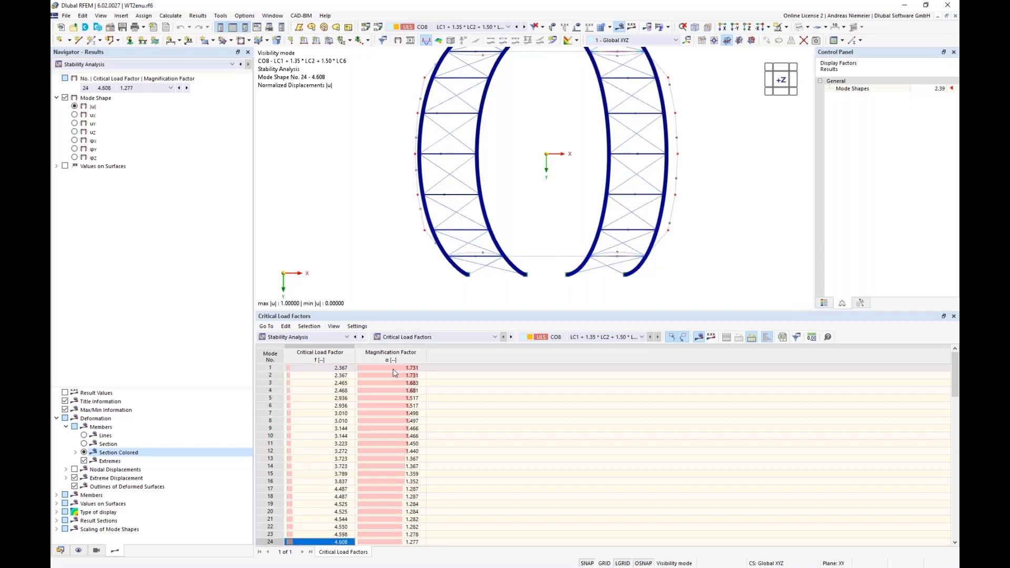
pyautogui.press('Down')
pyautogui.keyDown('ctrl'); pyautogui.moveTo(681, 289); pyautogui.dragTo(621, 273, button='middle'); pyautogui.keyUp('ctrl')
pyautogui.scroll(-2, 335, 490)
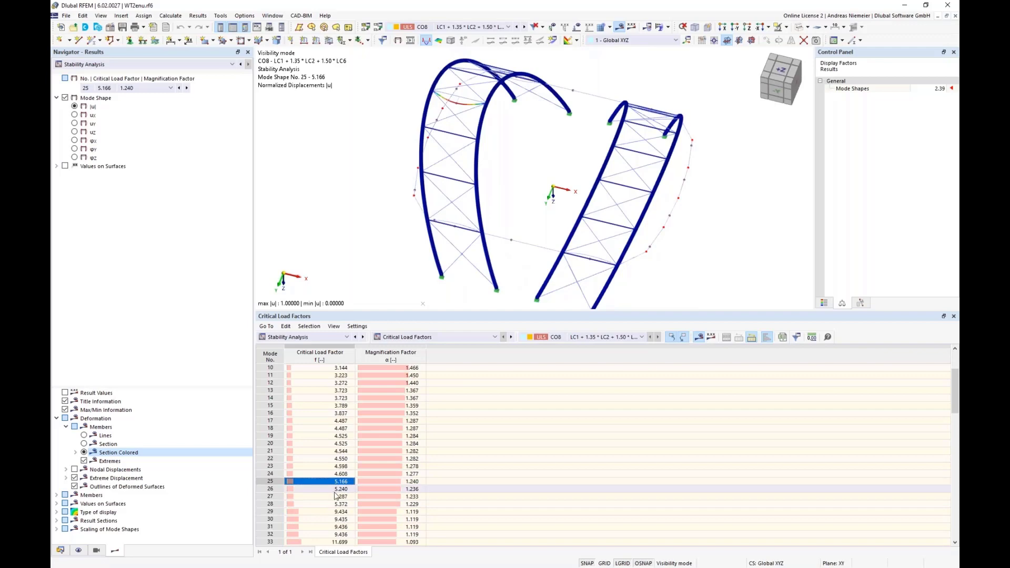
pyautogui.click(344, 489)
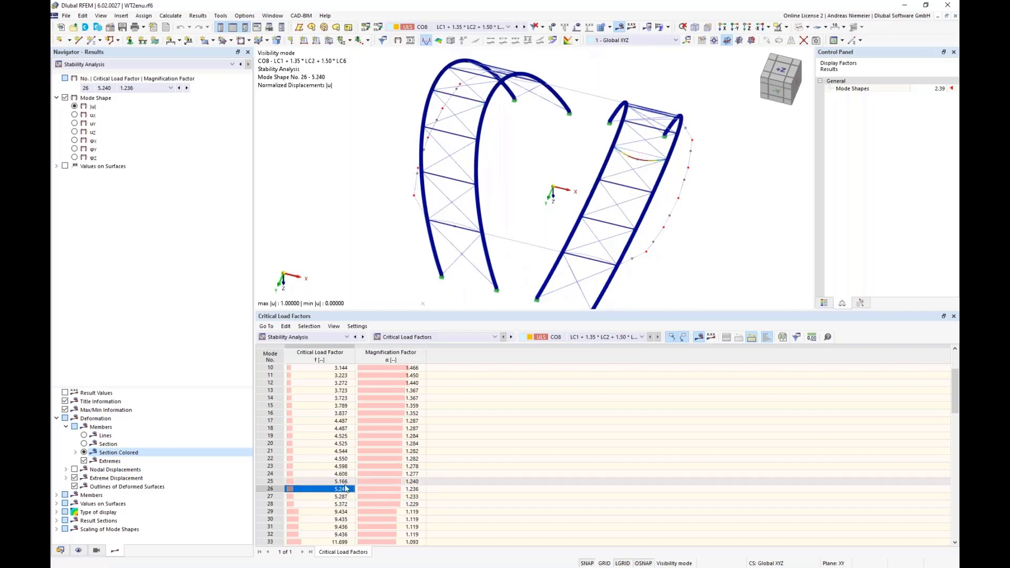
pyautogui.press('Down')
pyautogui.press('Down')
pyautogui.press('Down')
pyautogui.press('Down')
pyautogui.press('Down')
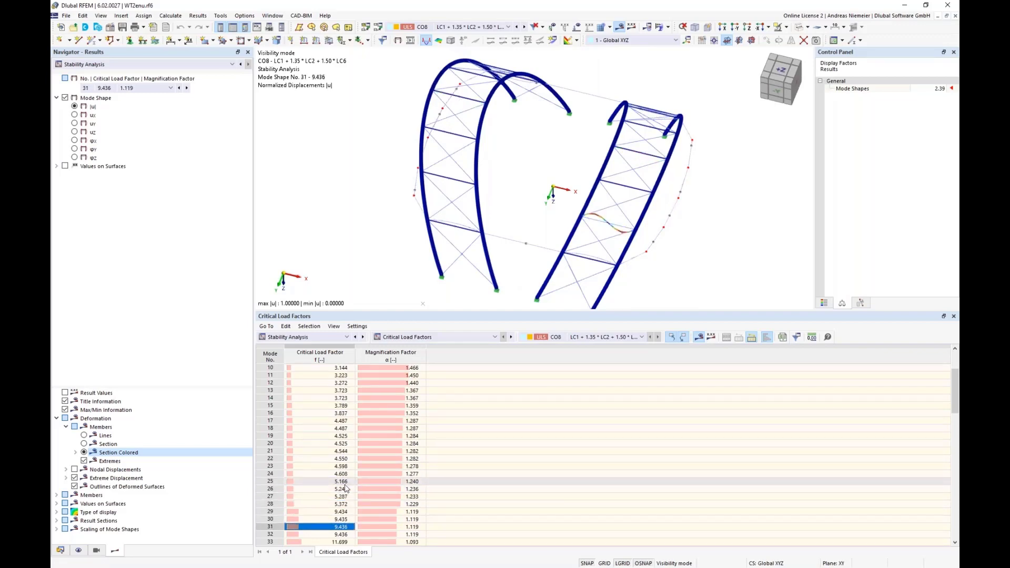
pyautogui.press('Down')
pyautogui.press('Down')
pyautogui.press('Down')
pyautogui.press('Down')
pyautogui.press('Down')
pyautogui.press('Down')
pyautogui.press('Down')
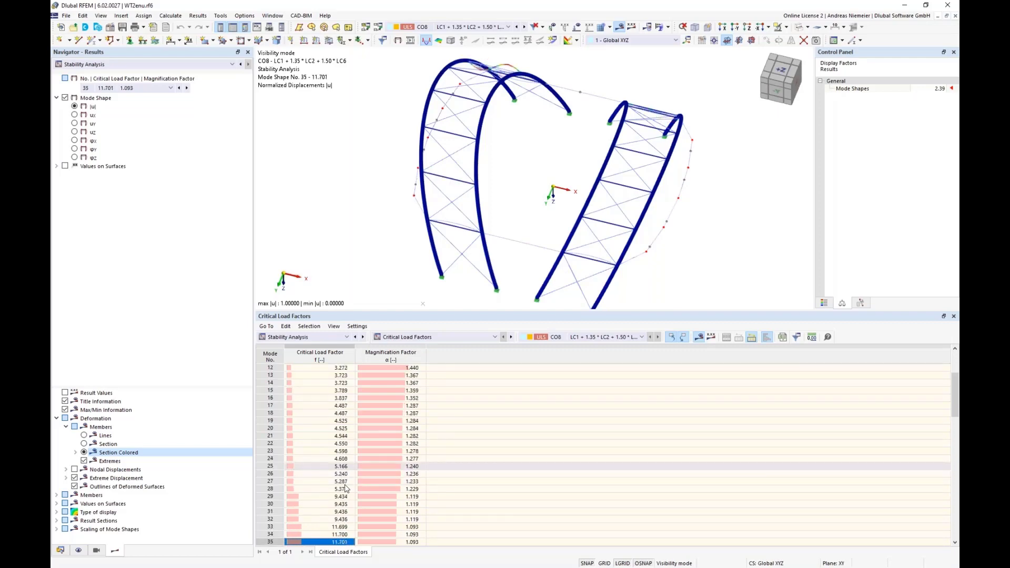
pyautogui.press('Down')
pyautogui.press('Down')
pyautogui.press('Down')
pyautogui.press('Down')
pyautogui.press('Down')
pyautogui.press('Down')
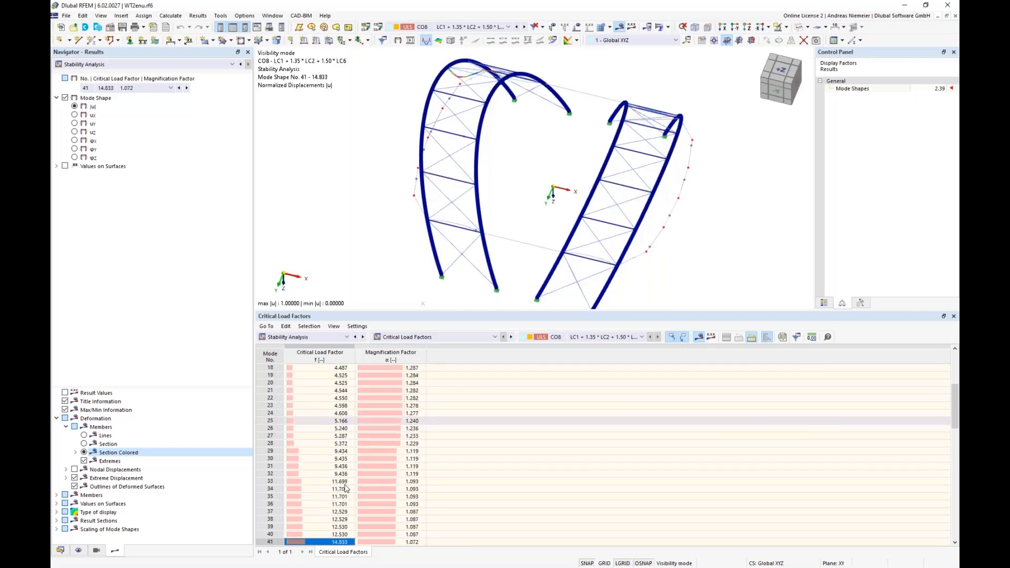
pyautogui.press('Down')
pyautogui.press('Down')
pyautogui.press('Down')
pyautogui.press('Down')
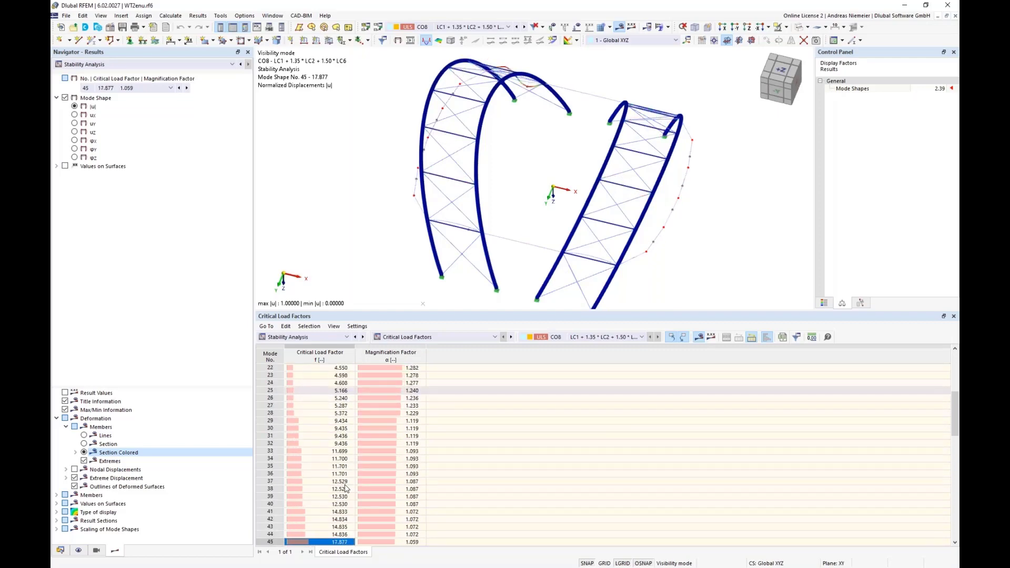
pyautogui.press('Down')
pyautogui.press('Down')
pyautogui.press('Down')
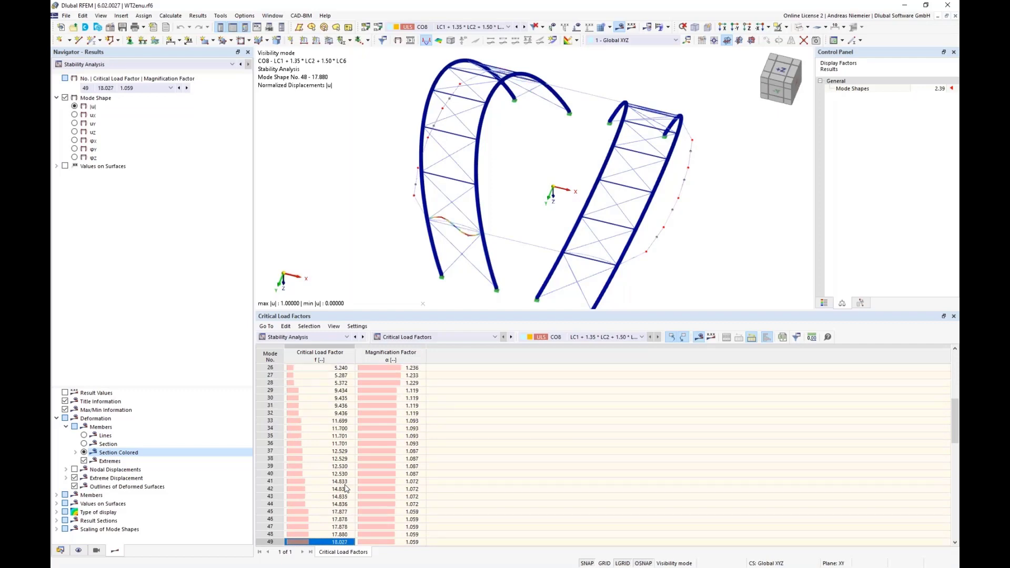
pyautogui.press('Down')
pyautogui.press('Down')
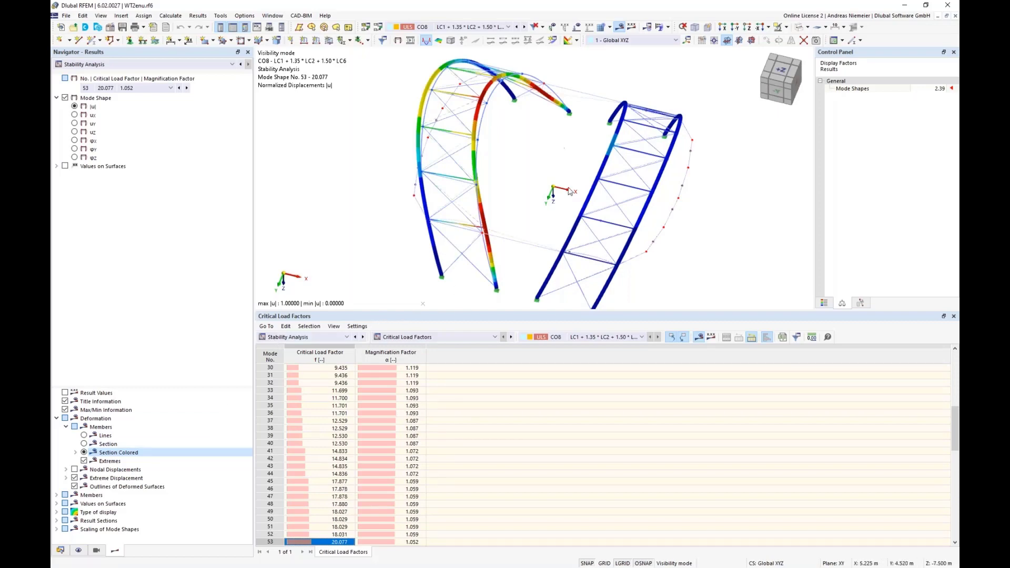
# Step: View mode shape No. 53 against the X-axis, and show mode shape No. 35 in an oblique 3D view
pyautogui.keyDown('ctrl'); pyautogui.moveTo(725, 259); pyautogui.dragTo(641, 196, button='middle'); pyautogui.keyUp('ctrl')
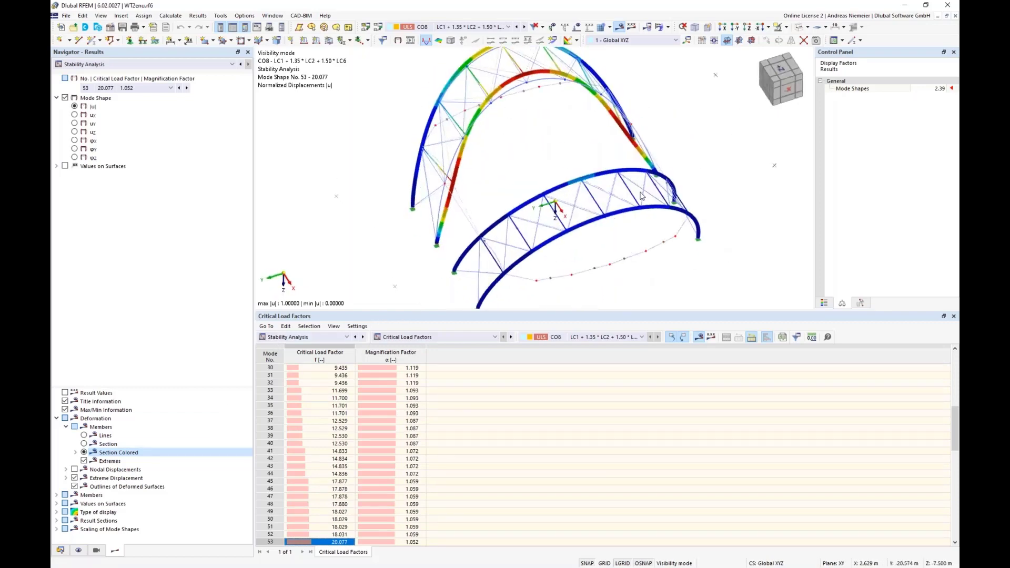
pyautogui.click(790, 93)
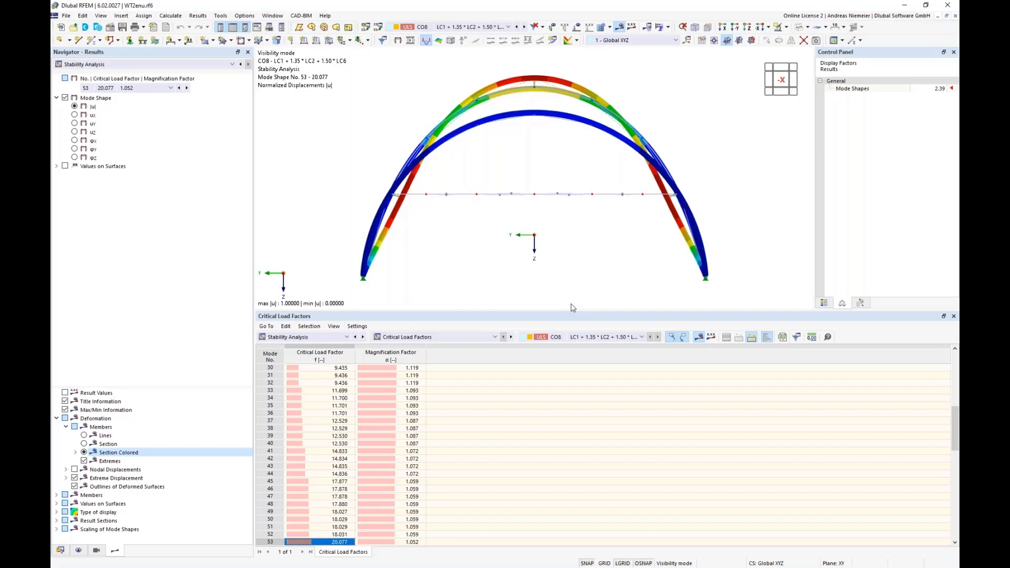
pyautogui.click(325, 497)
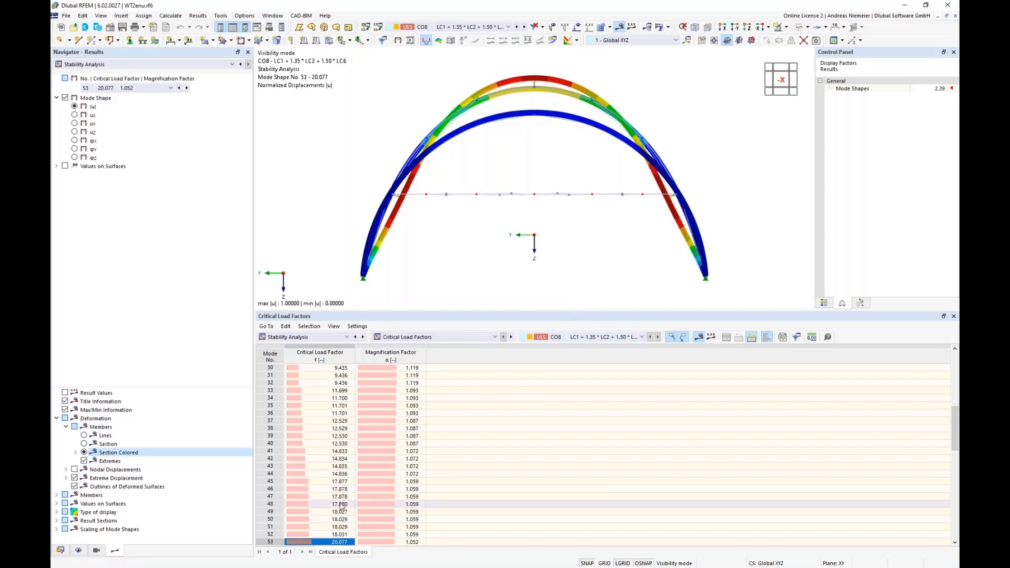
pyautogui.click(322, 406)
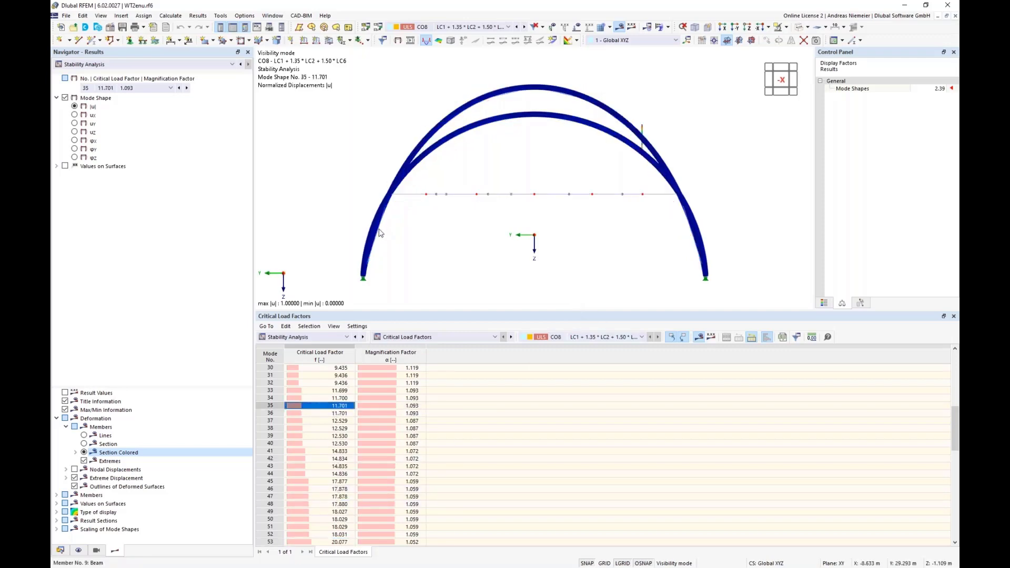
pyautogui.press('F7')
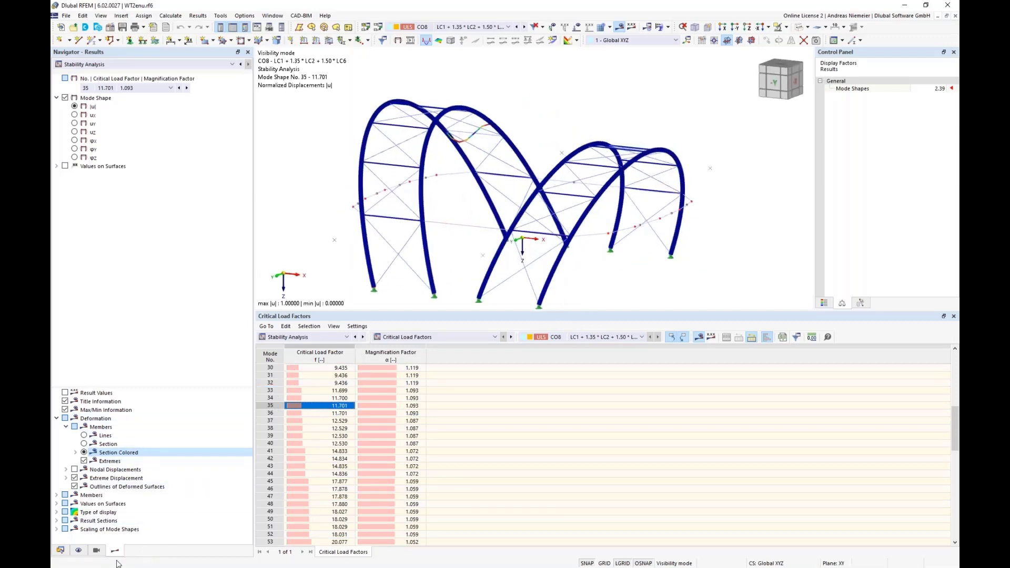
# Step: Hide the members of sections CHS 1000/25/H, R 28 and Cable PE 30, keeping only CHS 250/8/H visible
pyautogui.click(98, 551)
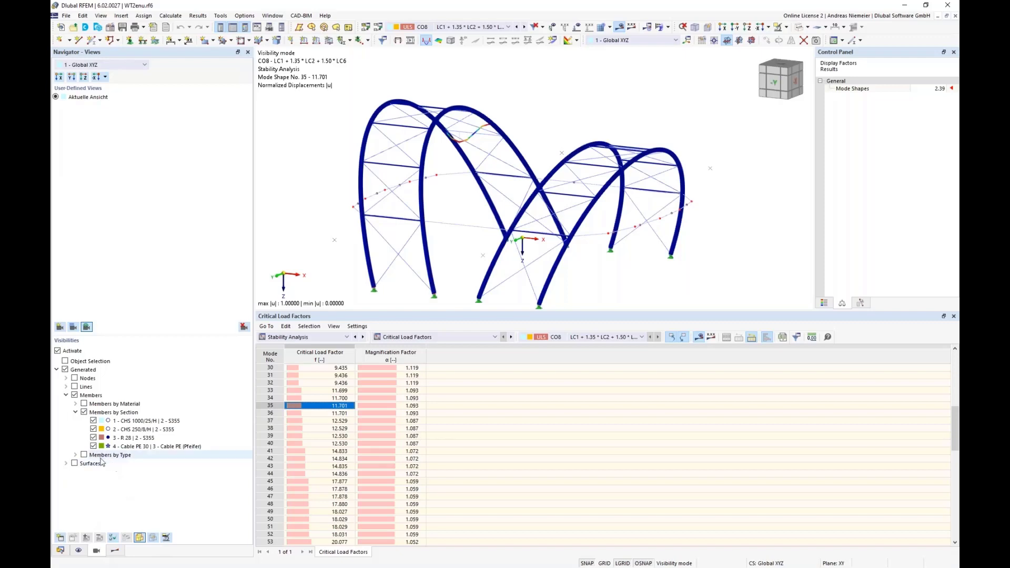
pyautogui.click(93, 437)
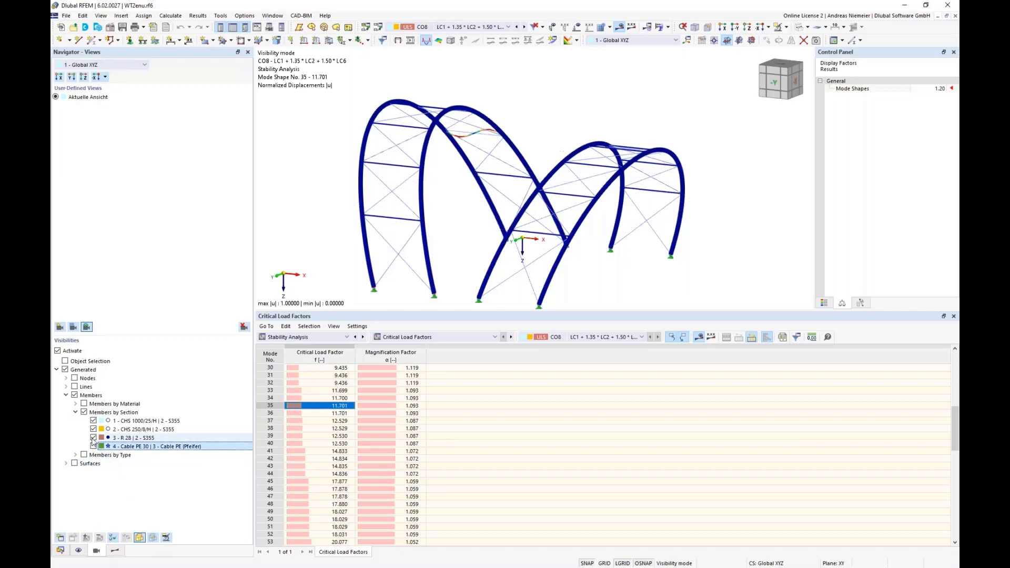
pyautogui.click(93, 447)
pyautogui.click(93, 421)
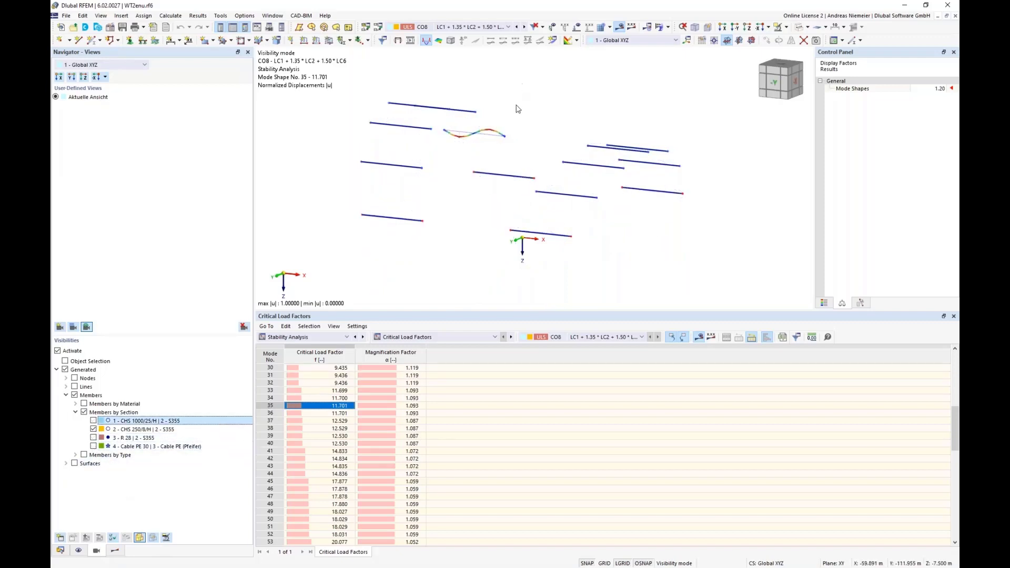
# Step: Select all visible CHS 250/8/H truss members and open their design type settings for editing
pyautogui.scroll(-3, 513, 110)
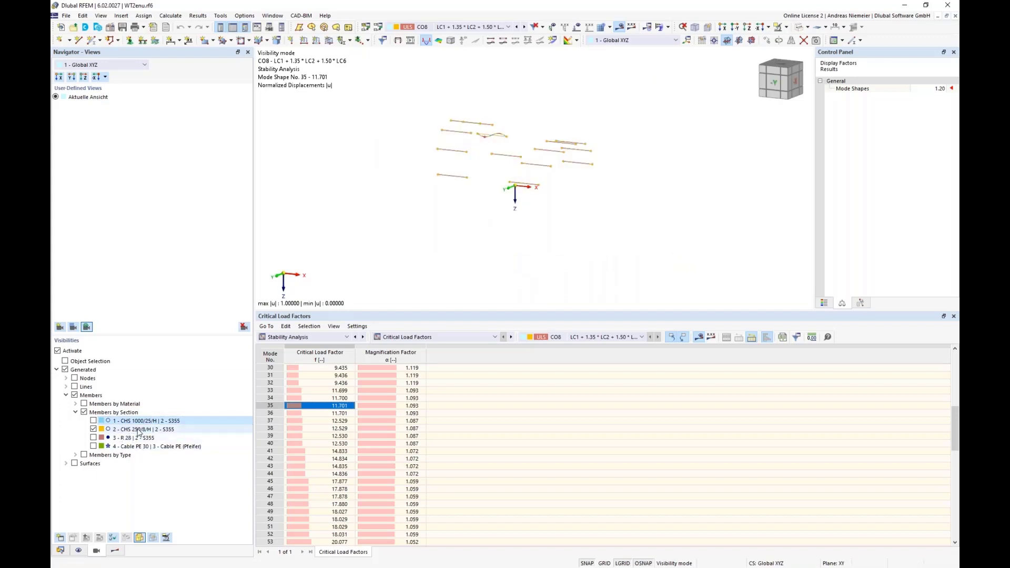
pyautogui.scroll(3, 455, 140)
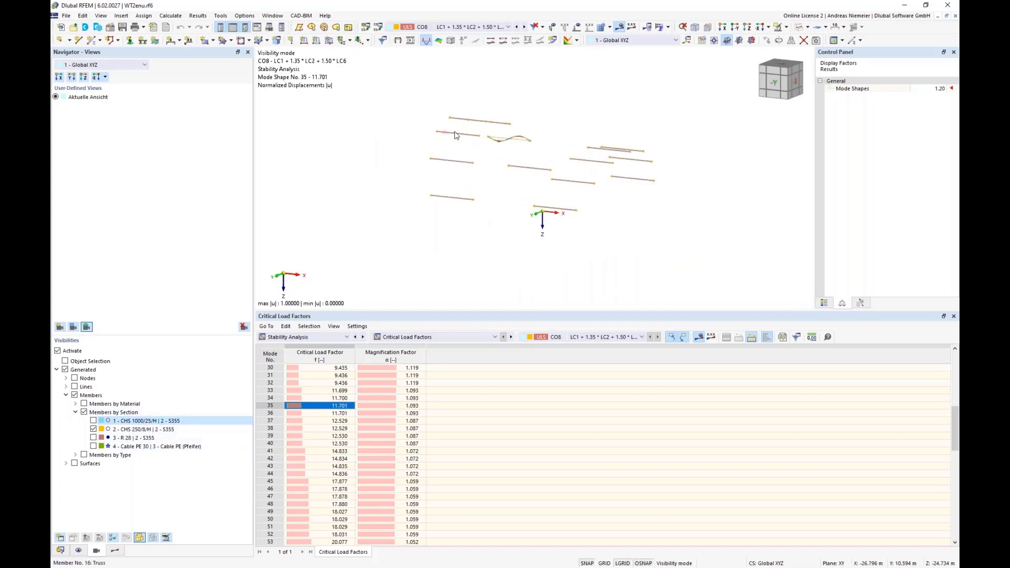
pyautogui.rightClick(453, 136)
pyautogui.press('Escape')
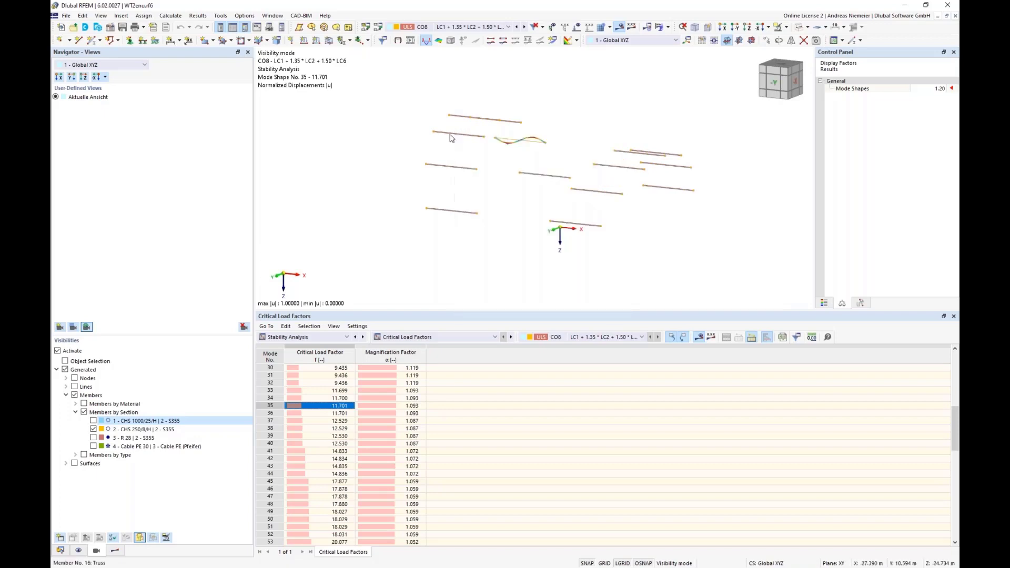
pyautogui.rightClick(452, 137)
pyautogui.moveTo(613, 177)
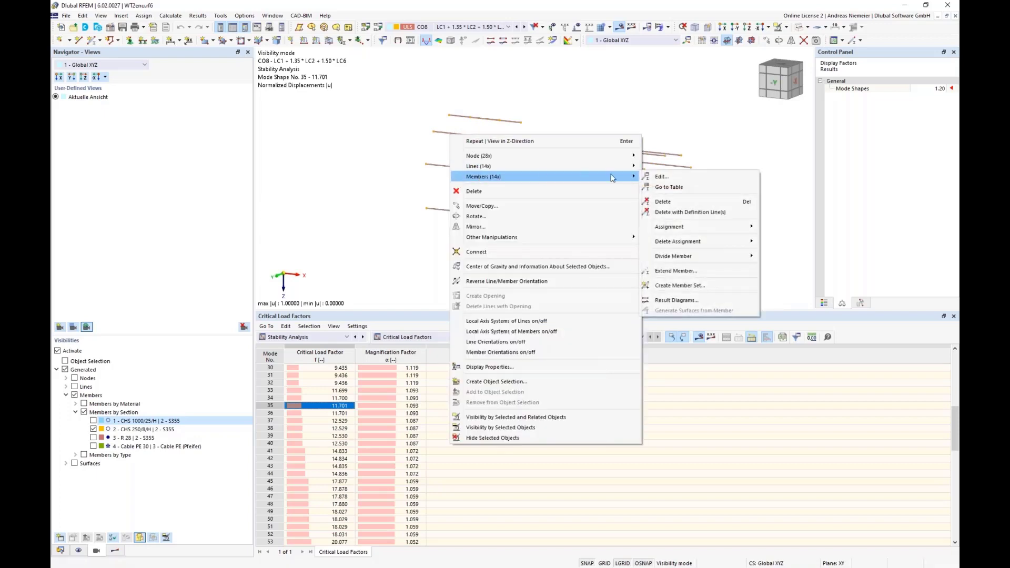
pyautogui.click(660, 177)
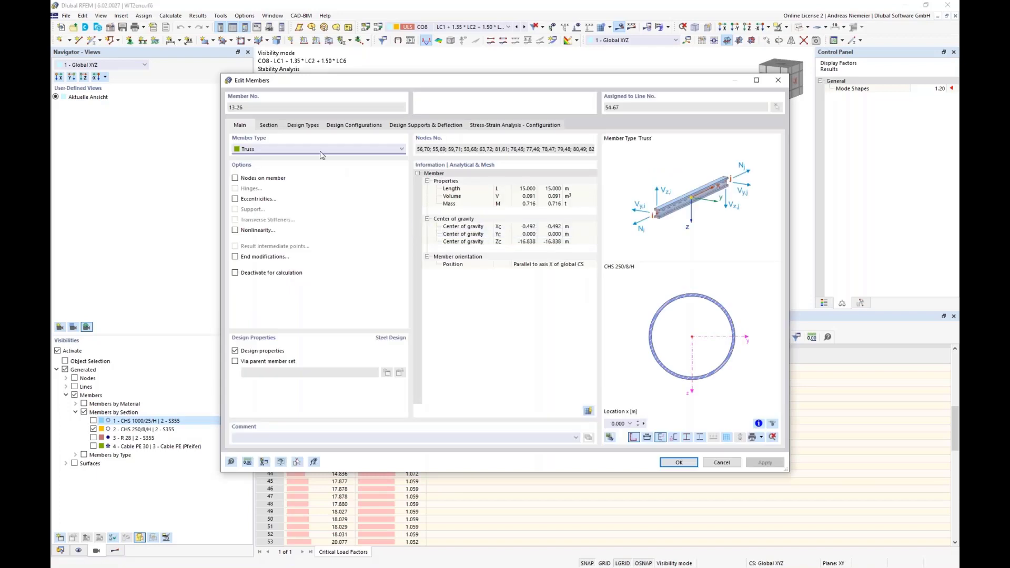
pyautogui.hotkey('ctrl', 'Tab')
pyautogui.hotkey('ctrl', 'Tab')
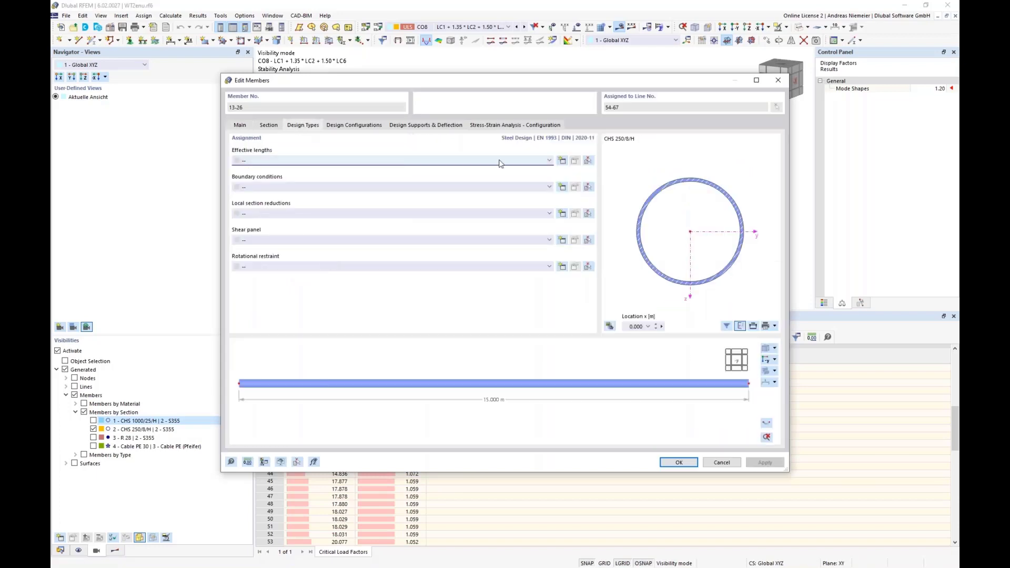
# Step: Assign new effective lengths to the CHS 250/8/H members, with torsional and lateral-torsional buckling excluded and the default nodal supports kept
pyautogui.click(561, 161)
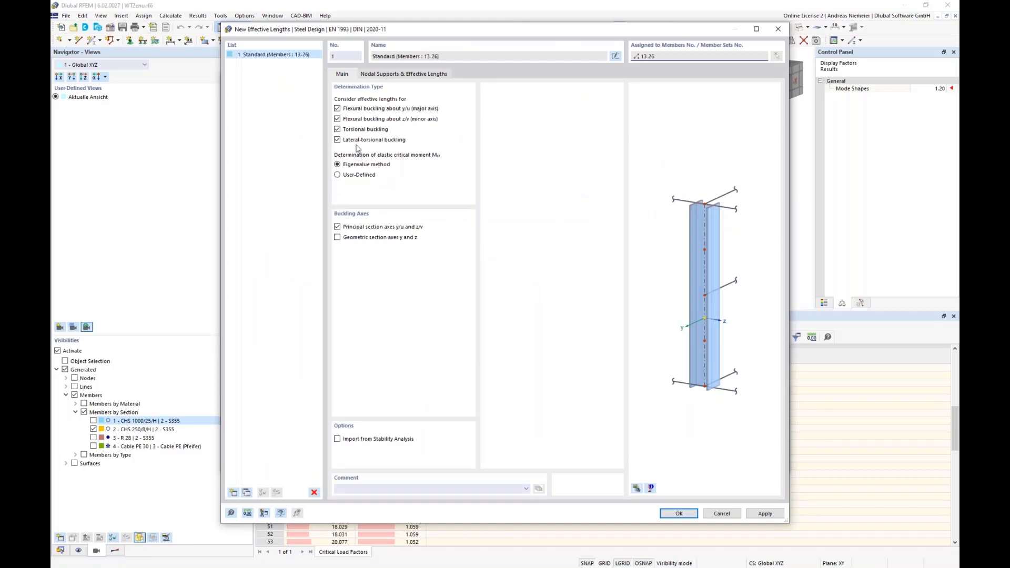
pyautogui.click(337, 130)
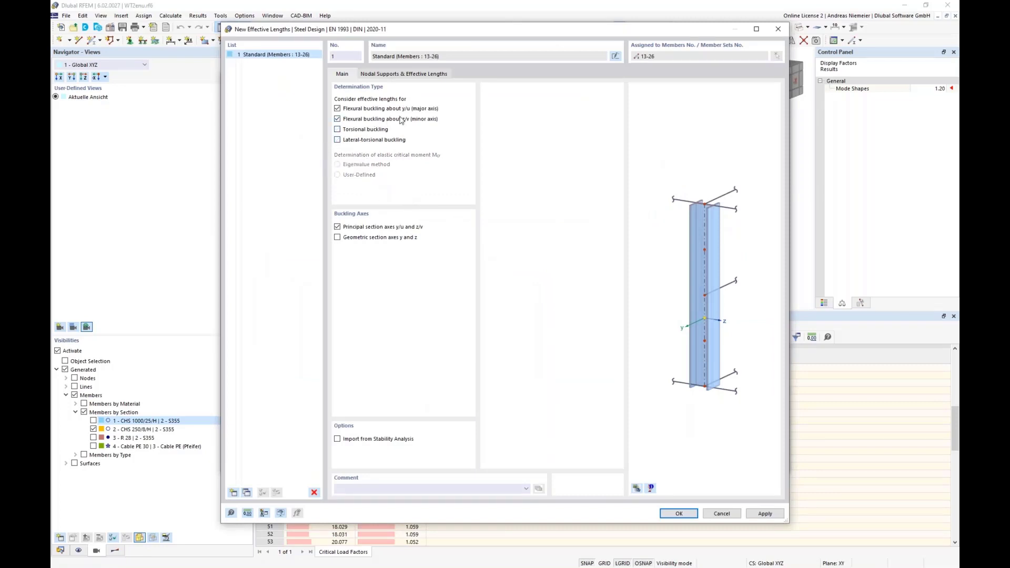
pyautogui.click(400, 74)
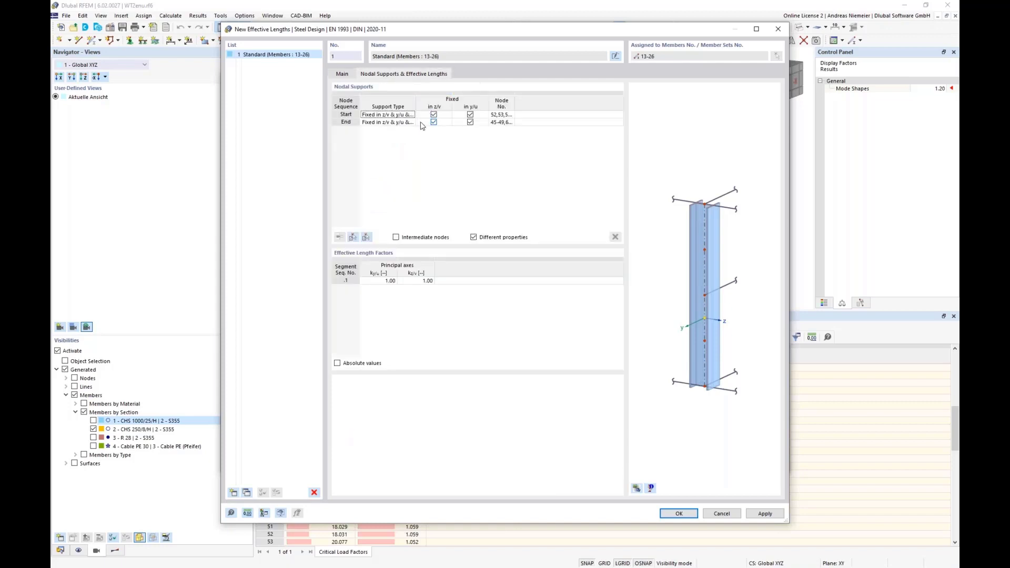
pyautogui.click(666, 513)
pyautogui.click(678, 463)
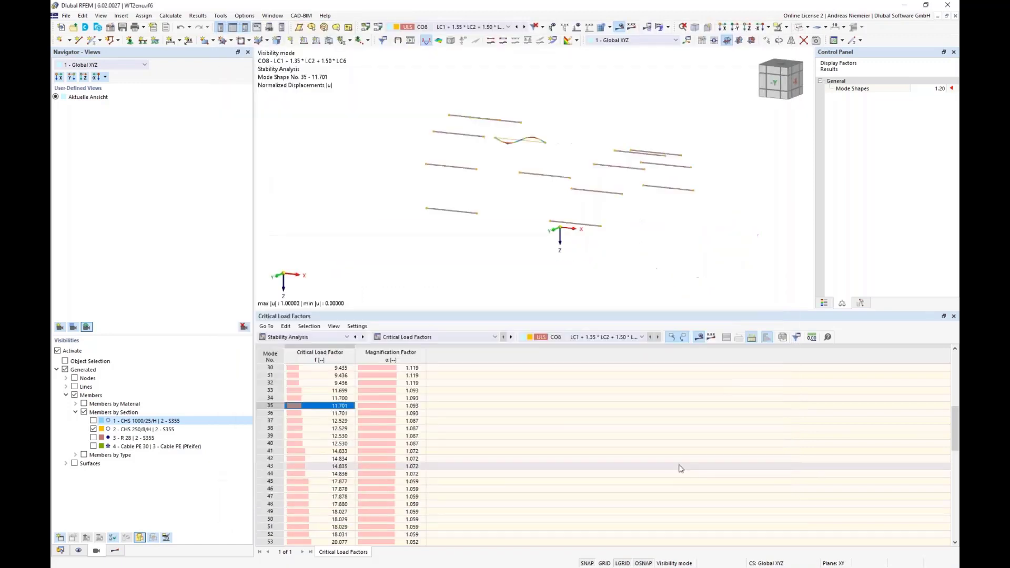
# Step: Run the Steel Design and make the CHS 1000/25/H and R 28 members visible again alongside the CHS 250/8/H ones
pyautogui.click(668, 27)
pyautogui.click(674, 66)
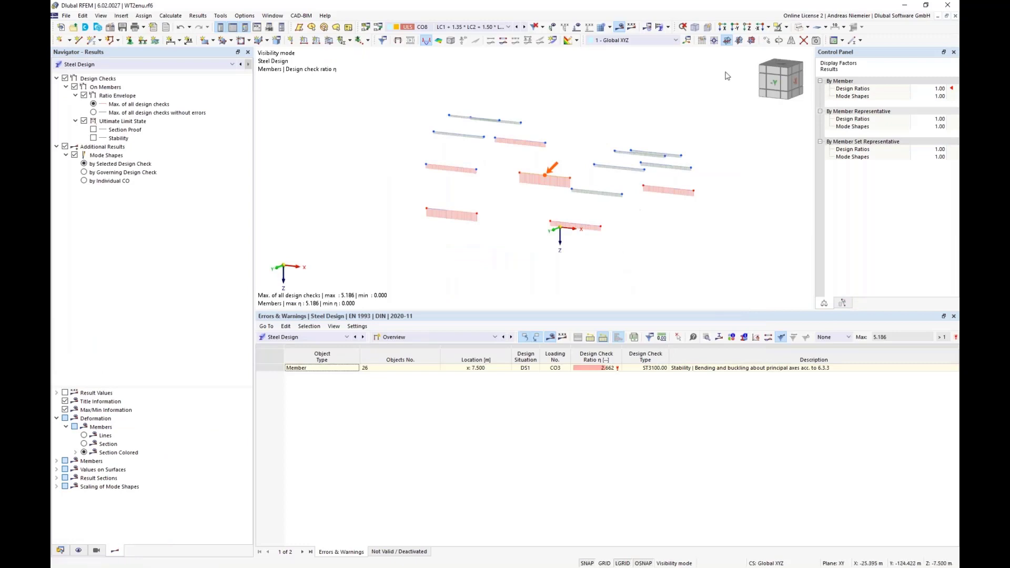
pyautogui.click(96, 551)
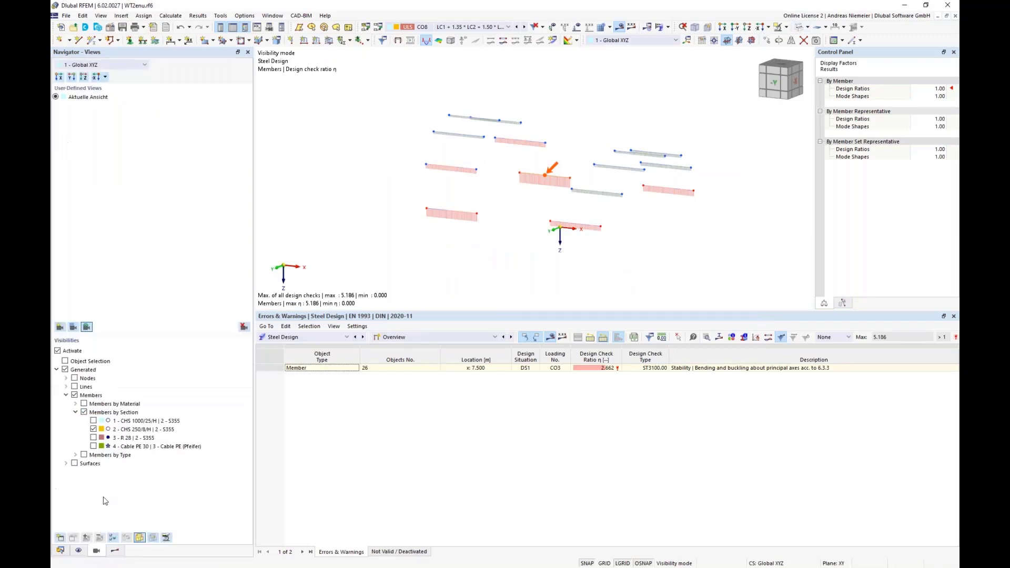
pyautogui.click(94, 421)
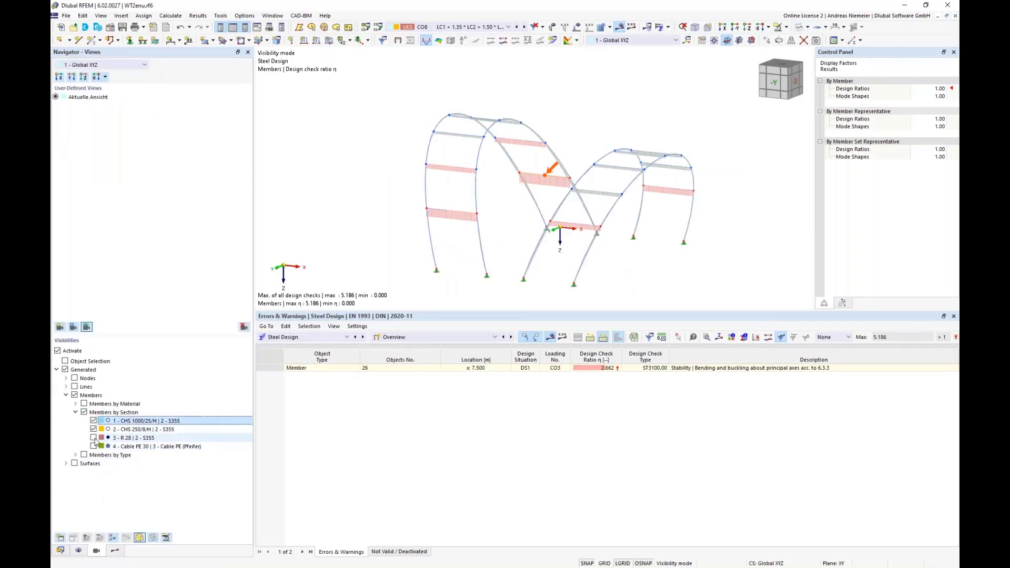
pyautogui.click(94, 437)
pyautogui.click(94, 447)
pyautogui.keyDown('ctrl'); pyautogui.moveTo(463, 205); pyautogui.dragTo(395, 248, button='middle'); pyautogui.keyUp('ctrl')
pyautogui.scroll(3, 432, 200)
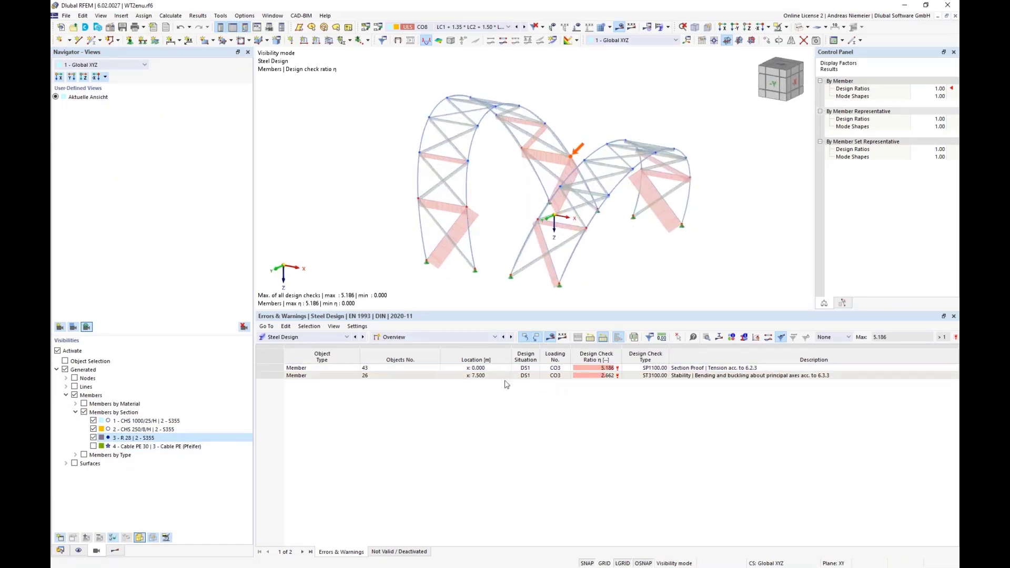
# Step: List the design ratios by member and open the design check details of truss member 17's stability check ST3100 for CO2
pyautogui.click(413, 337)
pyautogui.press('Escape')
pyautogui.click(648, 552)
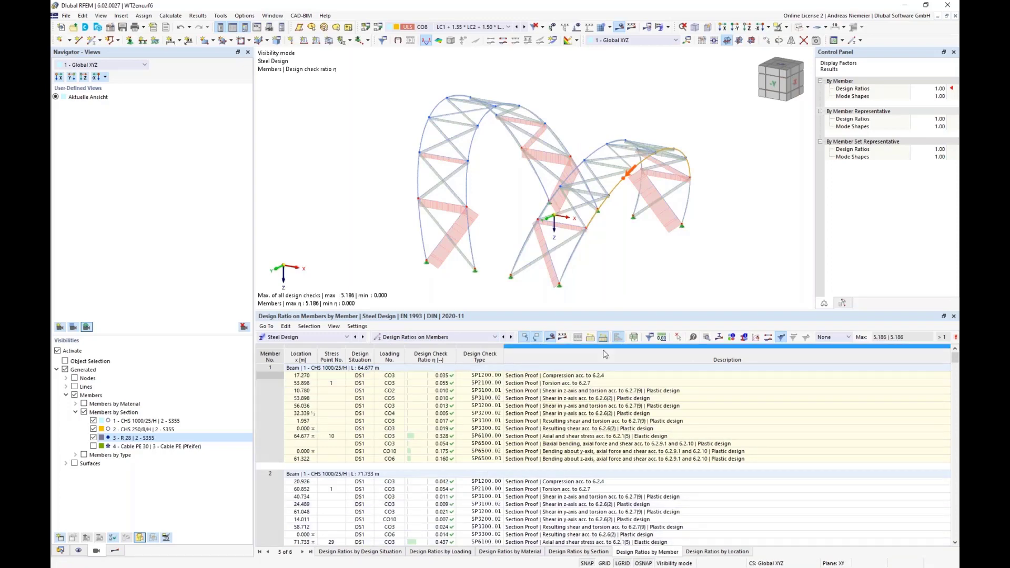
pyautogui.click(447, 202)
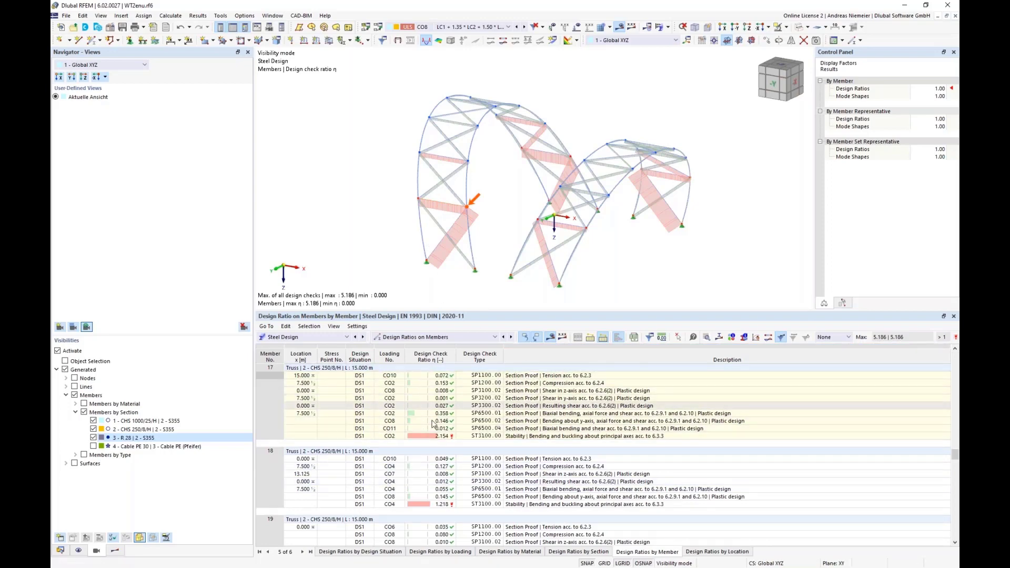
pyautogui.click(518, 438)
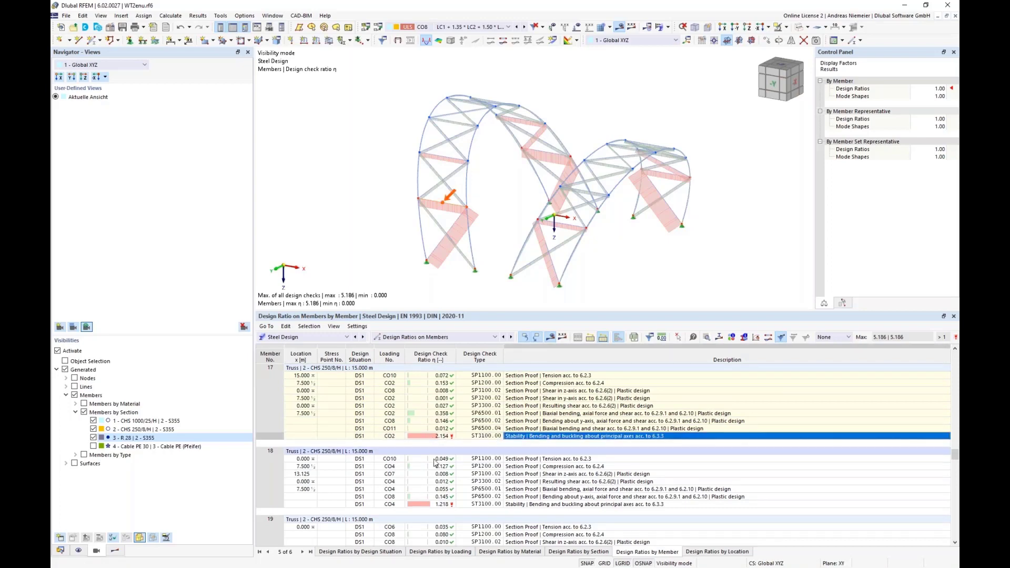
pyautogui.click(707, 338)
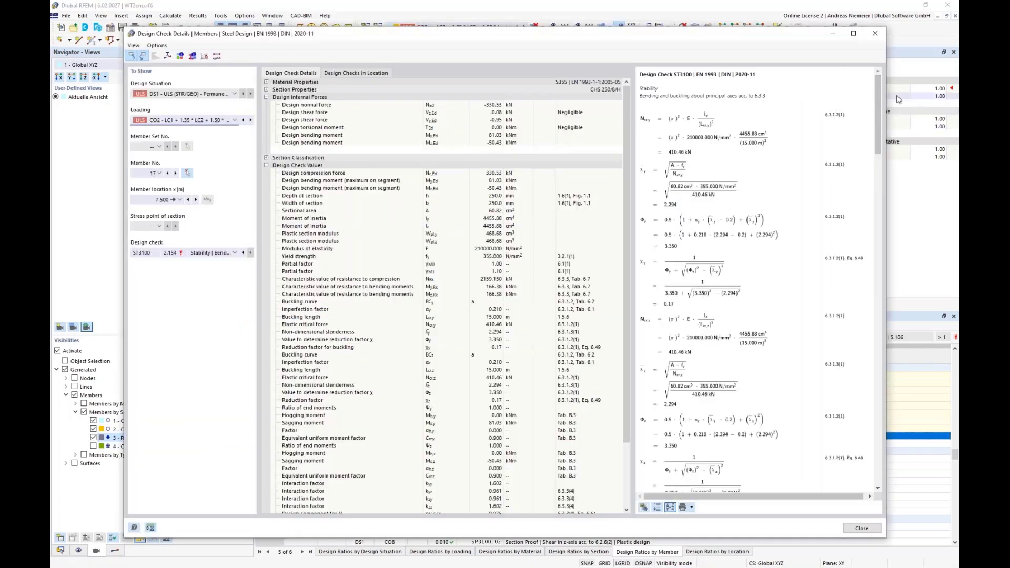
# Step: Read through the ST3100 stability check formulas of truss member 17 down to the final design ratio, then close the details
pyautogui.moveTo(878, 105); pyautogui.dragTo(868, 356)
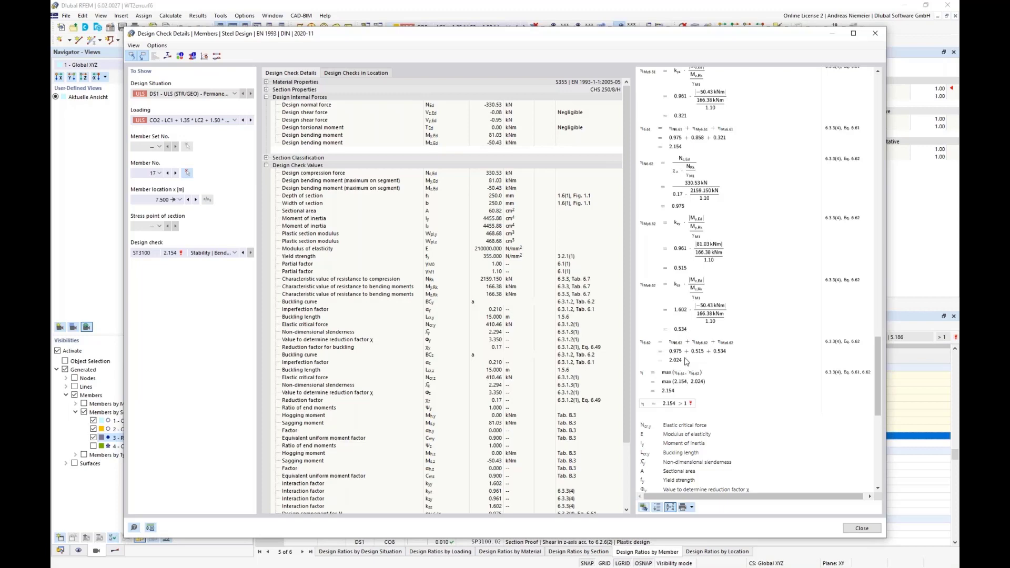
pyautogui.click(858, 529)
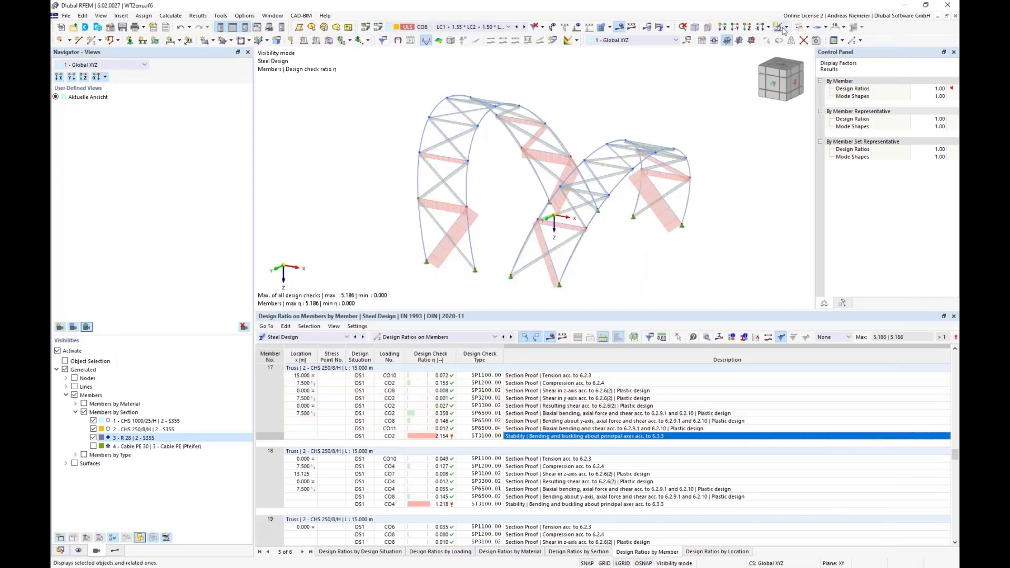
# Step: Exclude all members from the Stress-Strain Analysis stress objects, keeping only the surfaces to be analysed
pyautogui.click(311, 336)
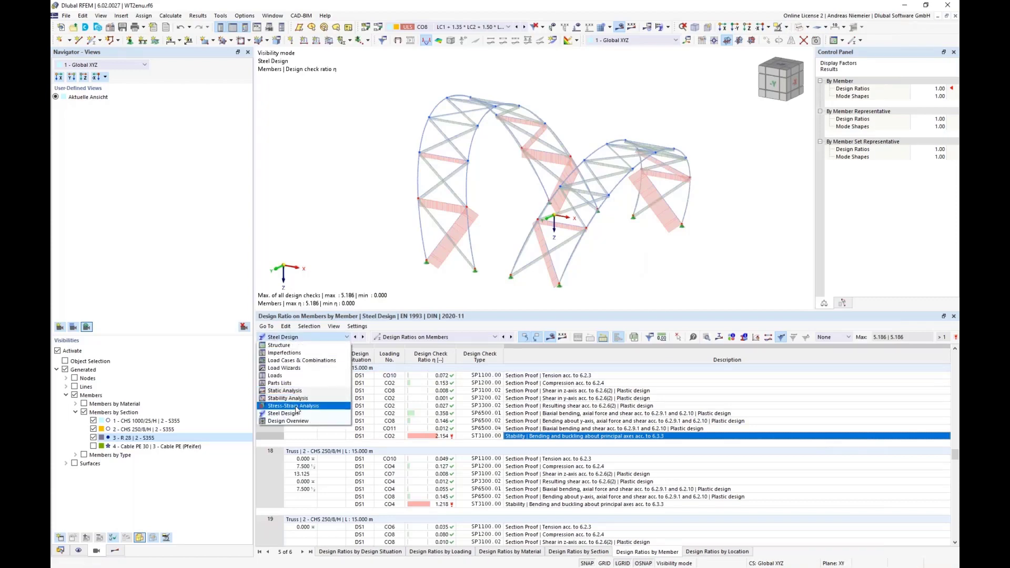
pyautogui.click(316, 406)
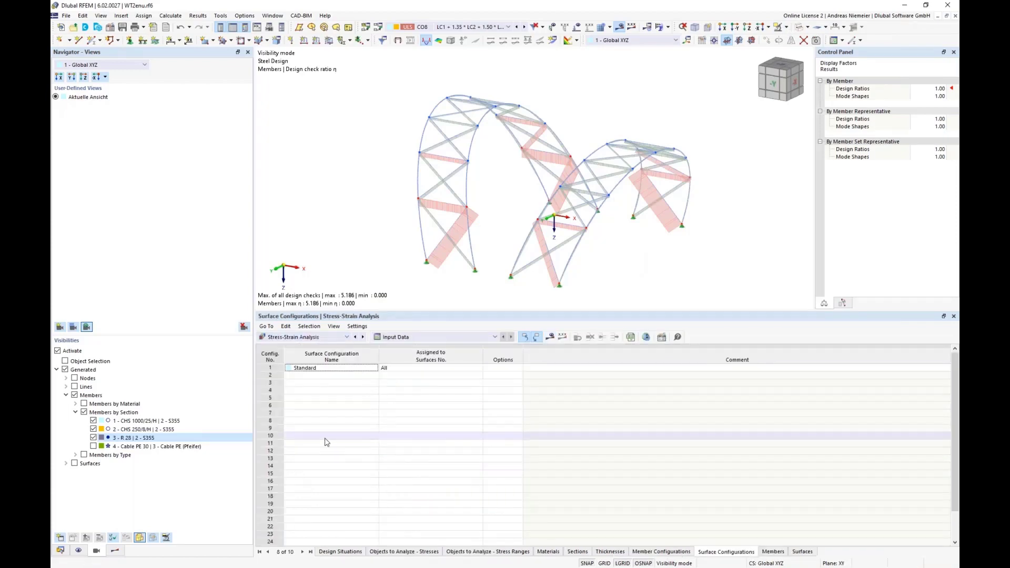
pyautogui.click(393, 552)
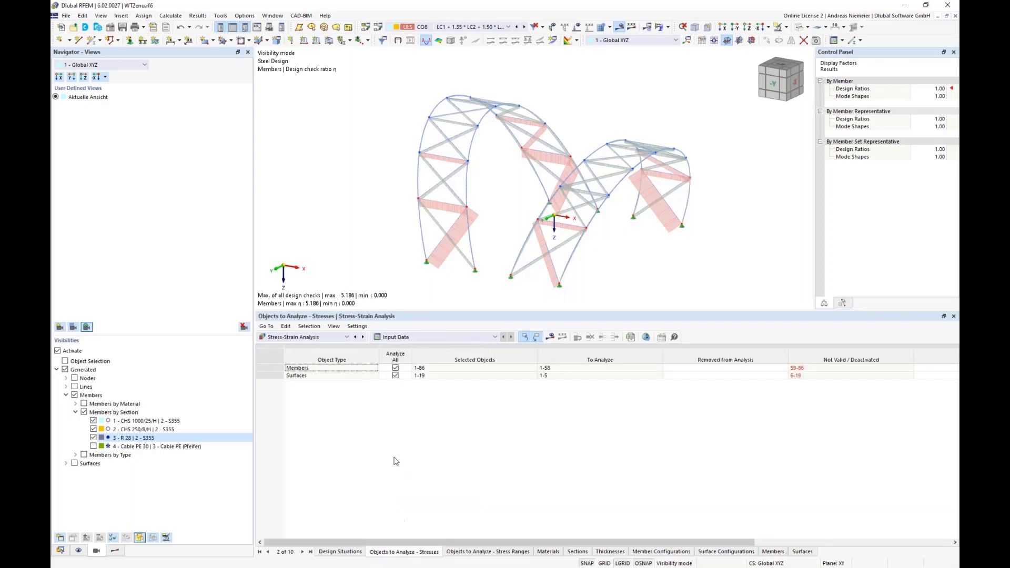
pyautogui.click(396, 368)
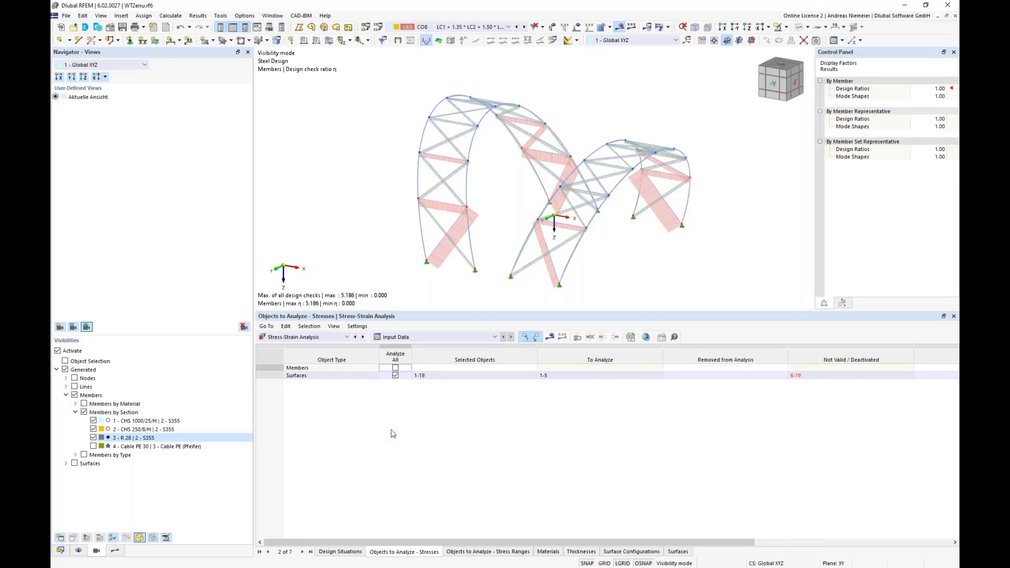
# Step: Edit the Standard surface configuration, deselecting all stresses and activating only the membrane stresses σx,m and σy,m
pyautogui.click(626, 554)
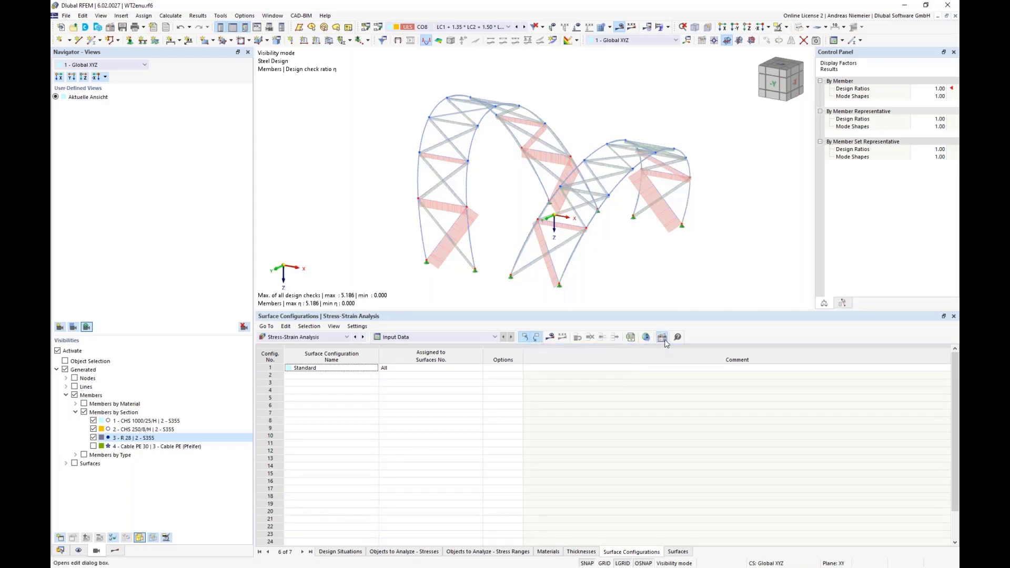
pyautogui.doubleClick(659, 506)
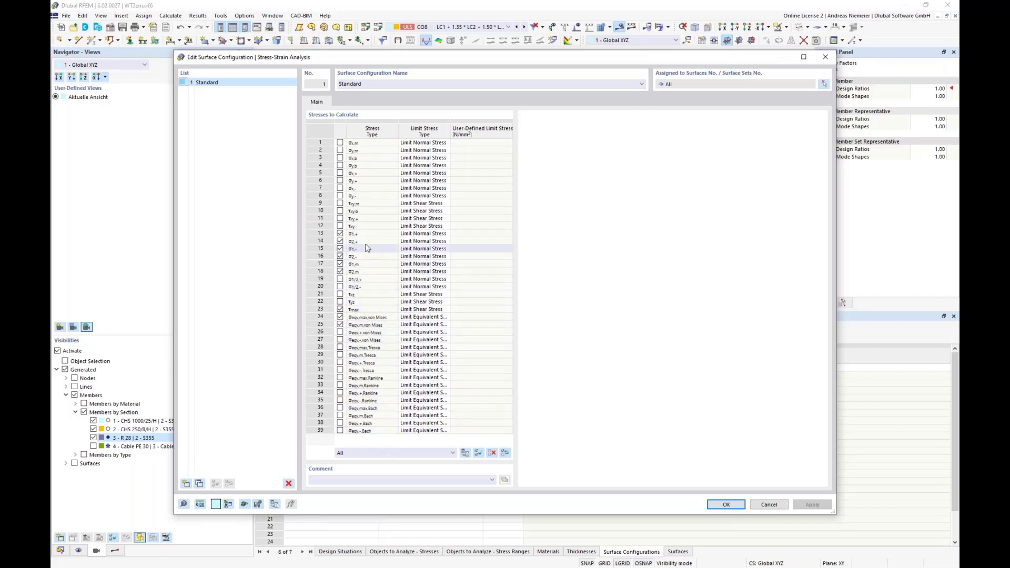
pyautogui.click(492, 453)
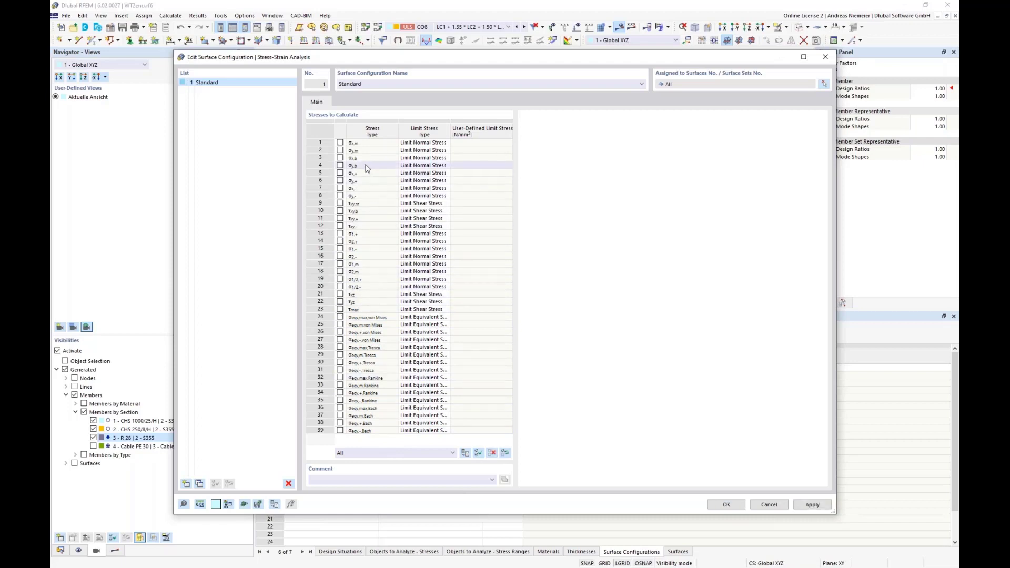
pyautogui.click(340, 143)
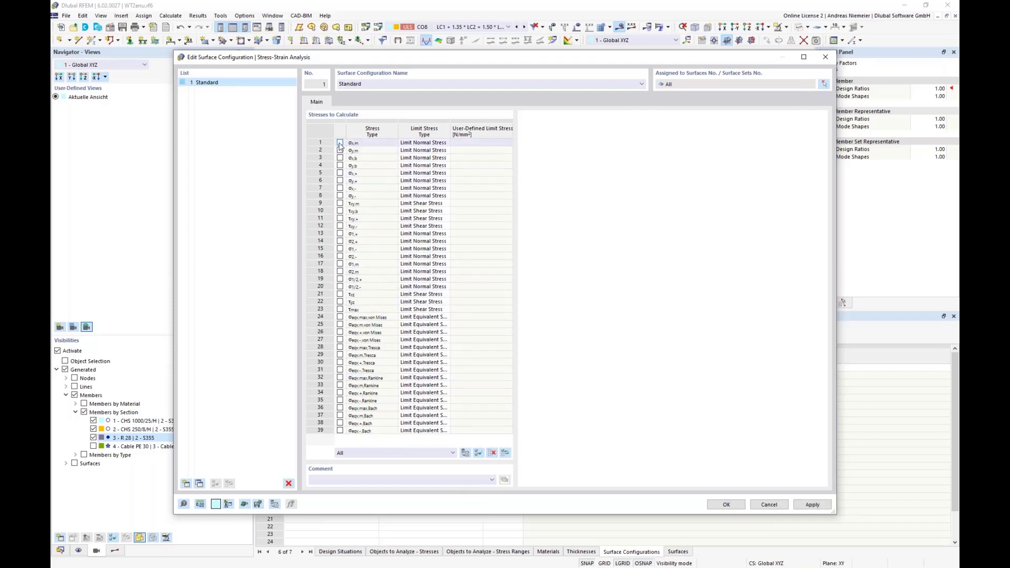
pyautogui.click(340, 150)
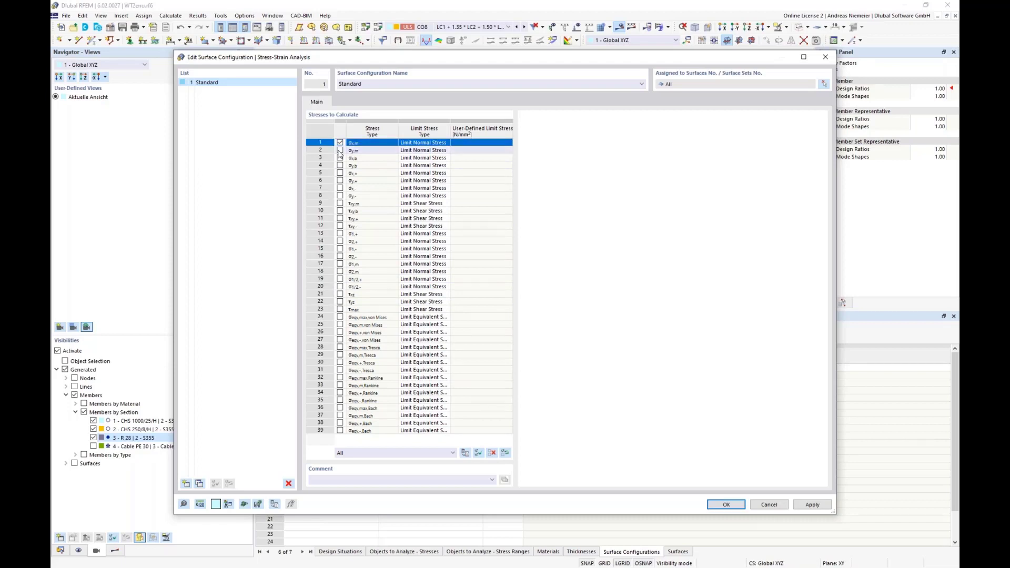
# Step: Assign user-defined limit stresses of 30 N/mm² to σx,m and 26 N/mm² to σy,m and confirm the surface configuration
pyautogui.click(428, 143)
pyautogui.click(429, 142)
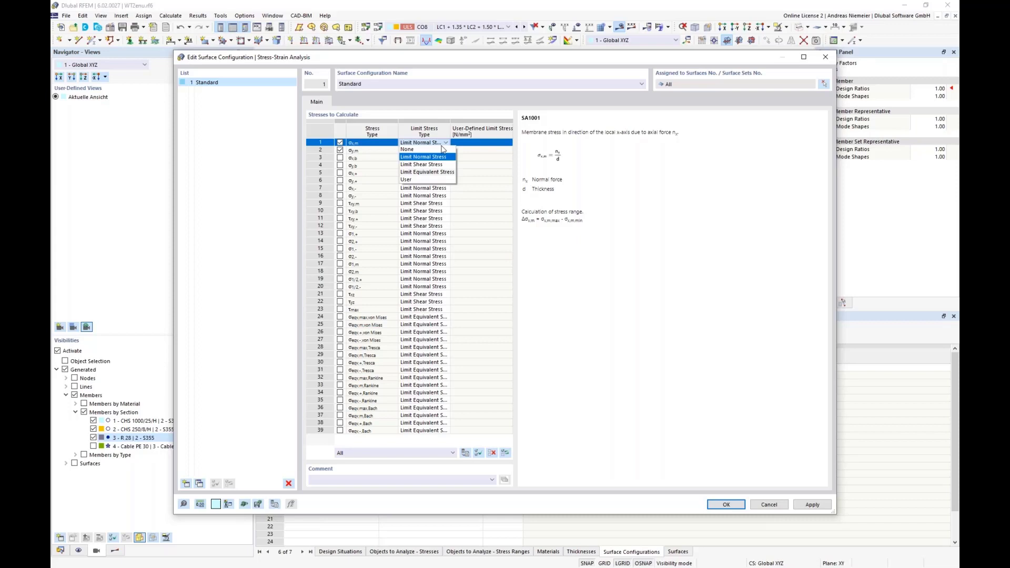
pyautogui.click(415, 180)
pyautogui.click(441, 151)
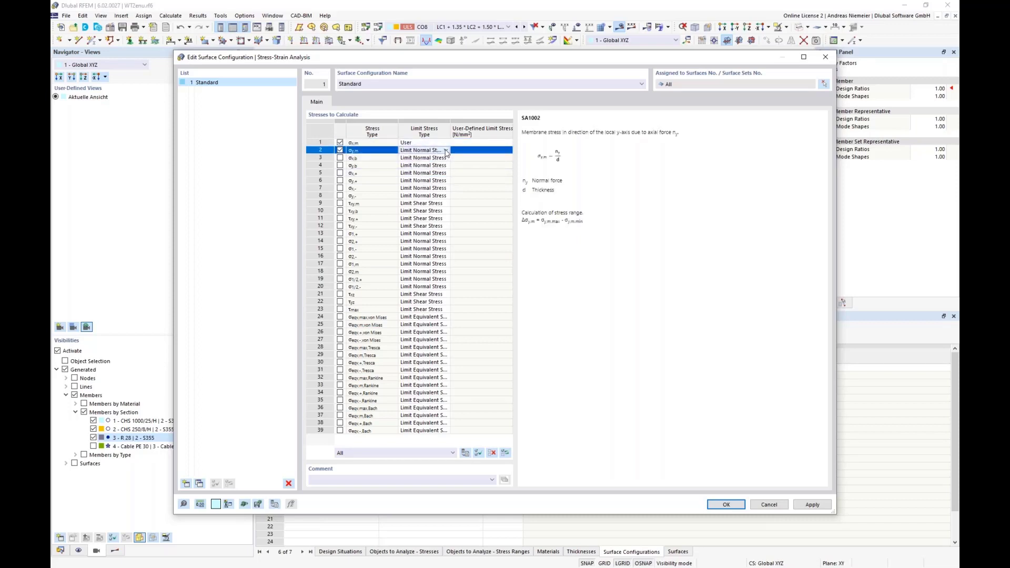
pyautogui.click(445, 151)
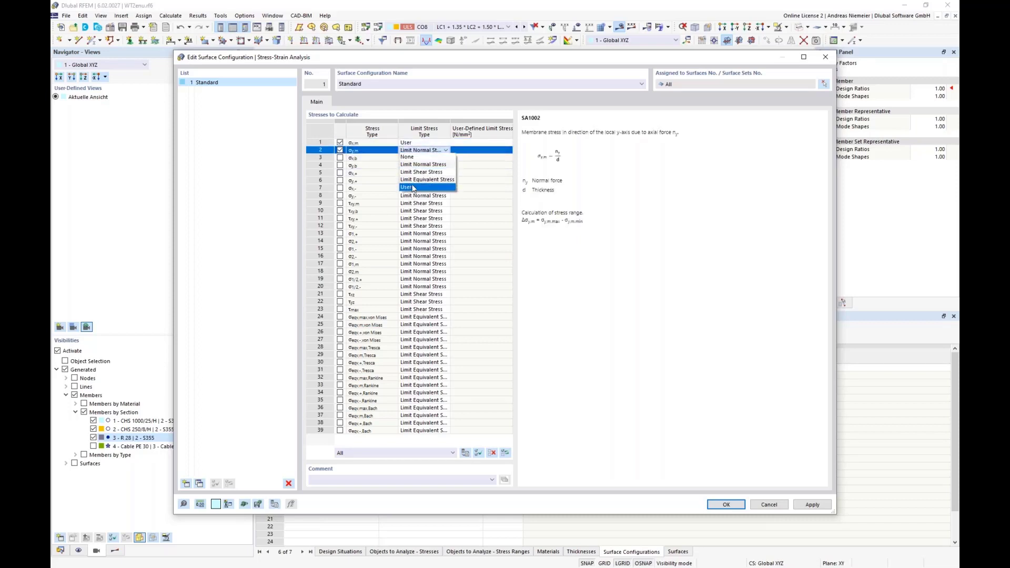
pyautogui.click(413, 188)
pyautogui.click(479, 143)
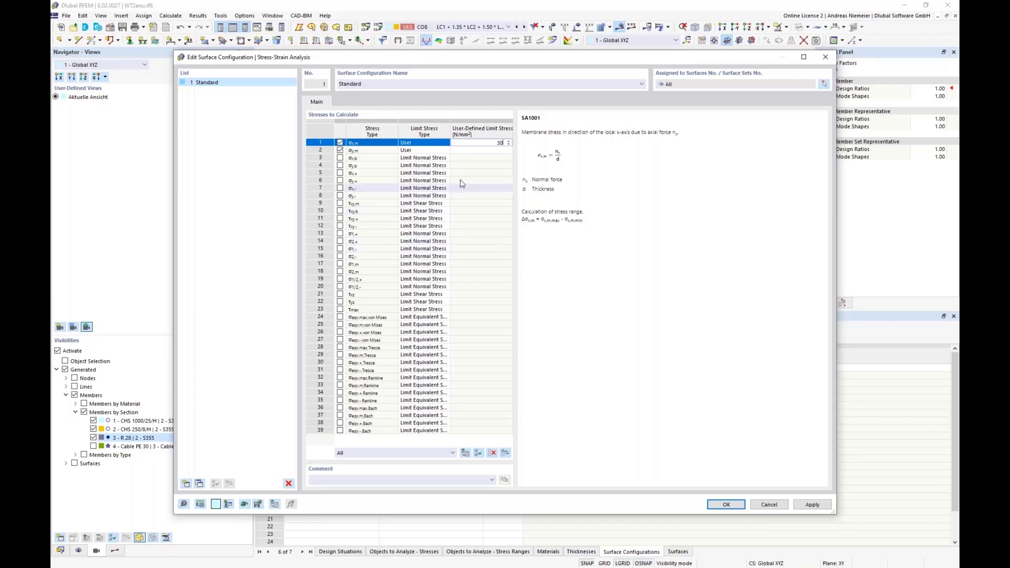
pyautogui.click(479, 150)
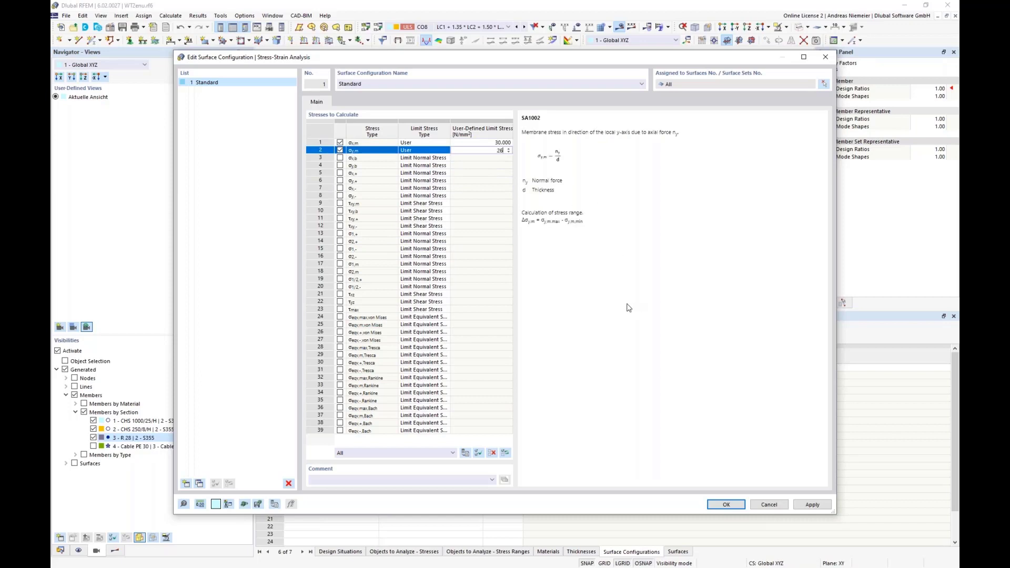
pyautogui.click(496, 180)
pyautogui.click(496, 143)
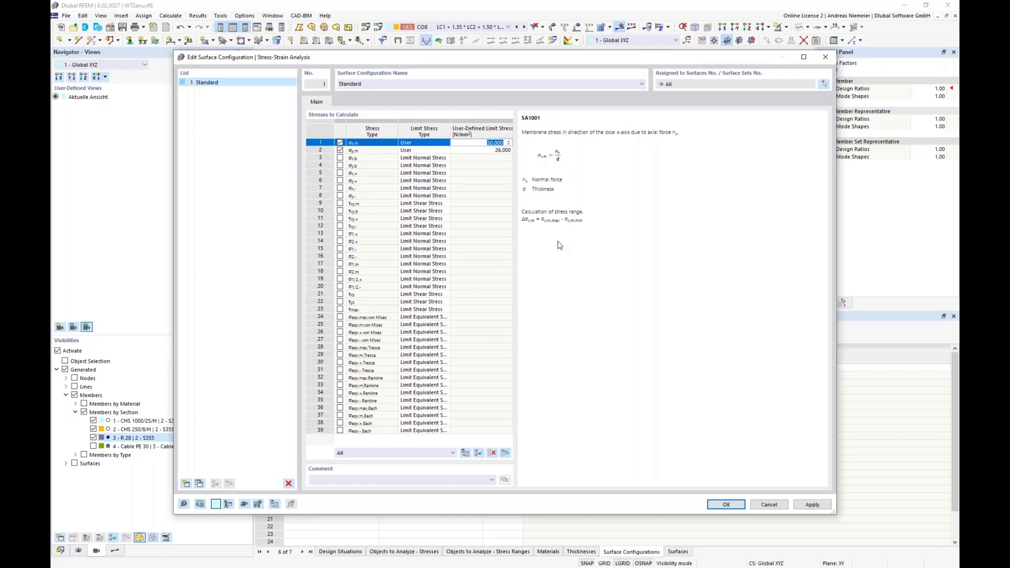
pyautogui.click(721, 505)
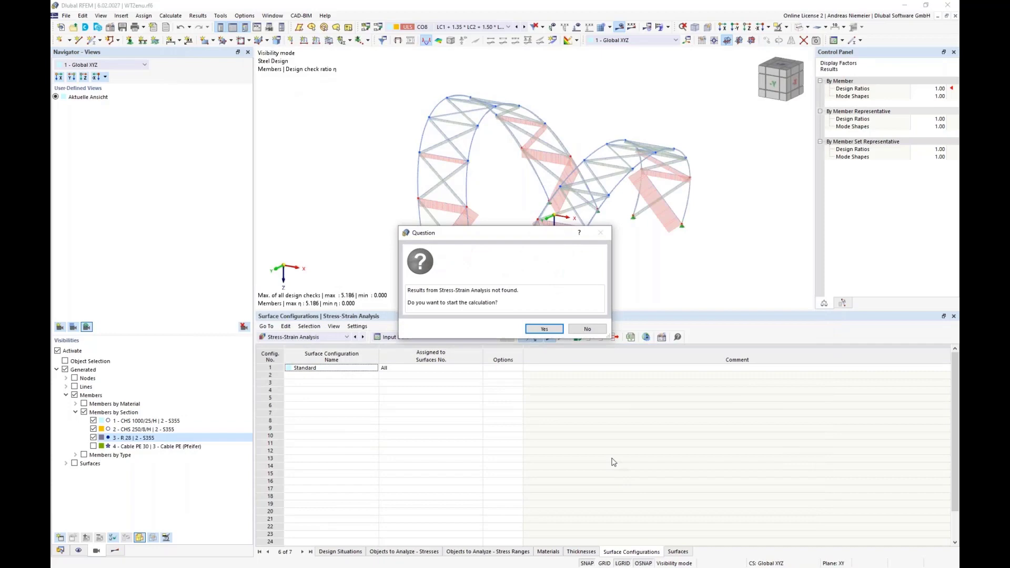
# Step: Run the Stress-Strain Analysis and deactivate the visibilities so the whole model with its membrane surfaces is shown
pyautogui.click(539, 328)
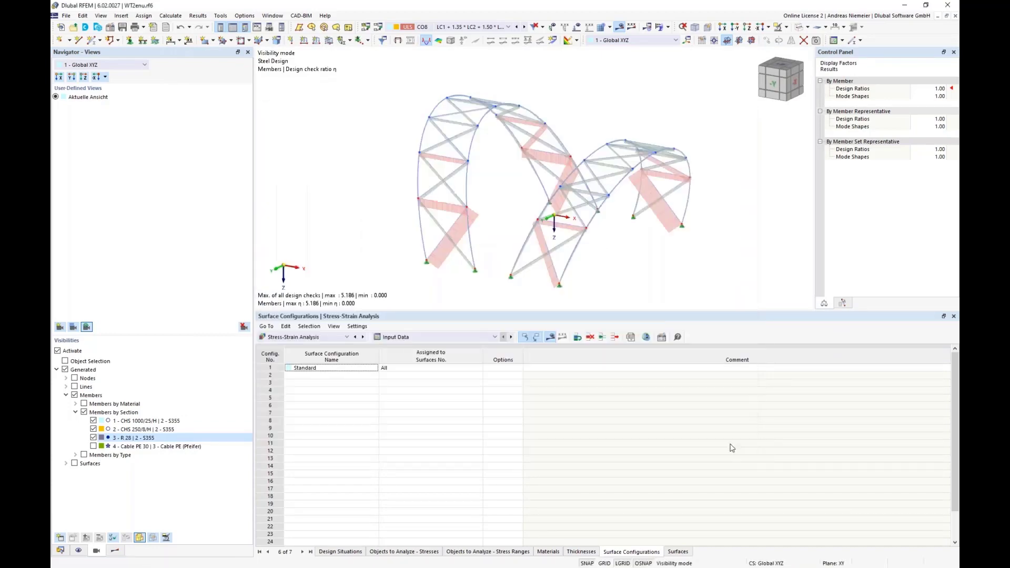
pyautogui.click(97, 551)
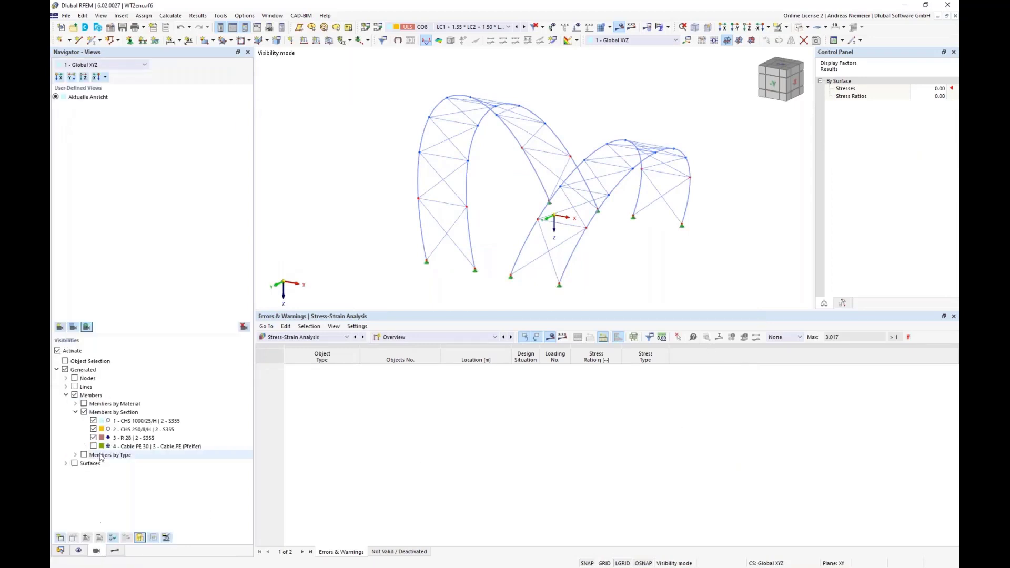
pyautogui.click(58, 351)
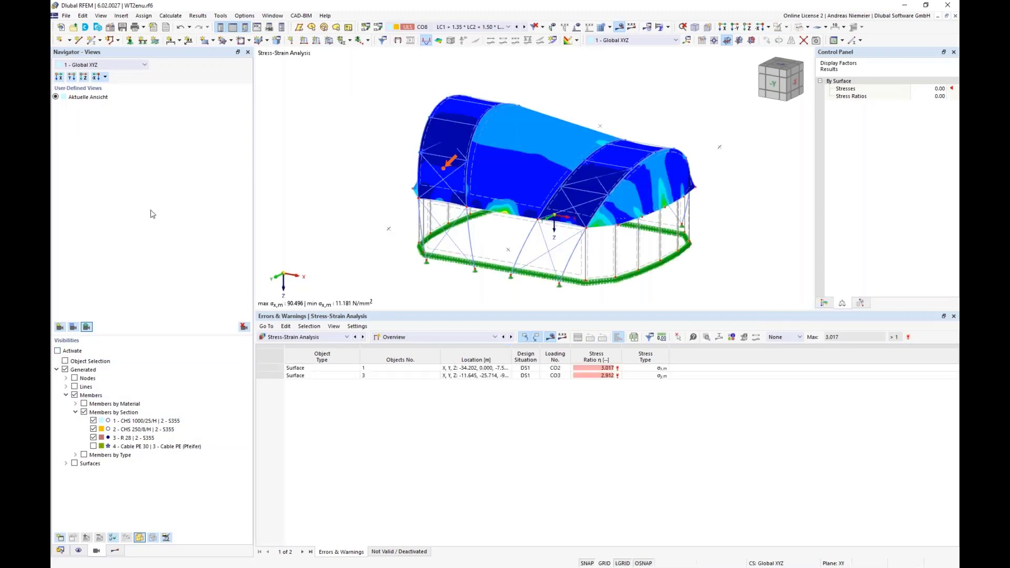
# Step: Examine the membrane stresses σx,m and σy,m on the surfaces in the model view
pyautogui.click(117, 551)
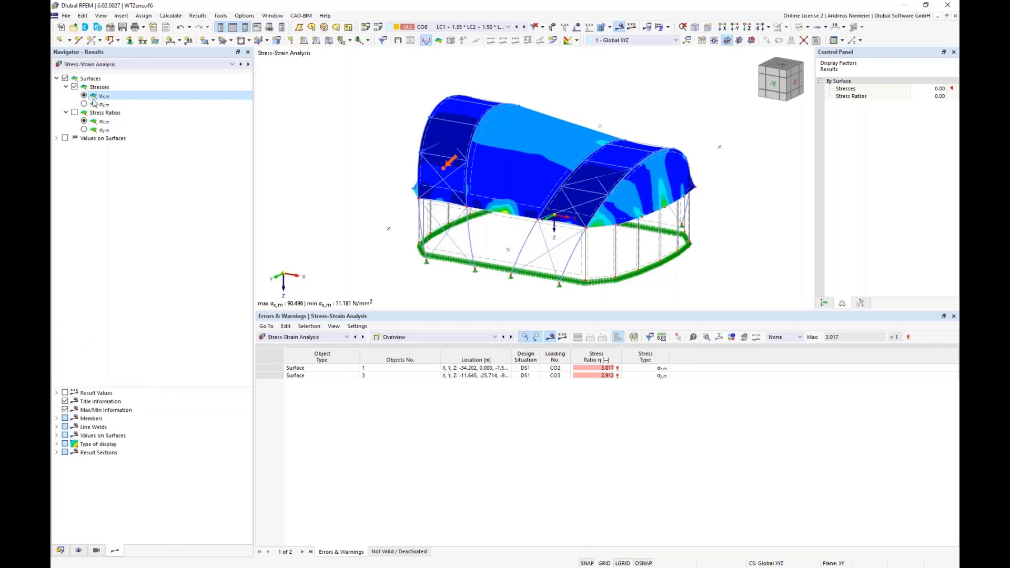
pyautogui.keyDown('ctrl'); pyautogui.moveTo(293, 231); pyautogui.dragTo(273, 213, button='middle'); pyautogui.keyUp('ctrl')
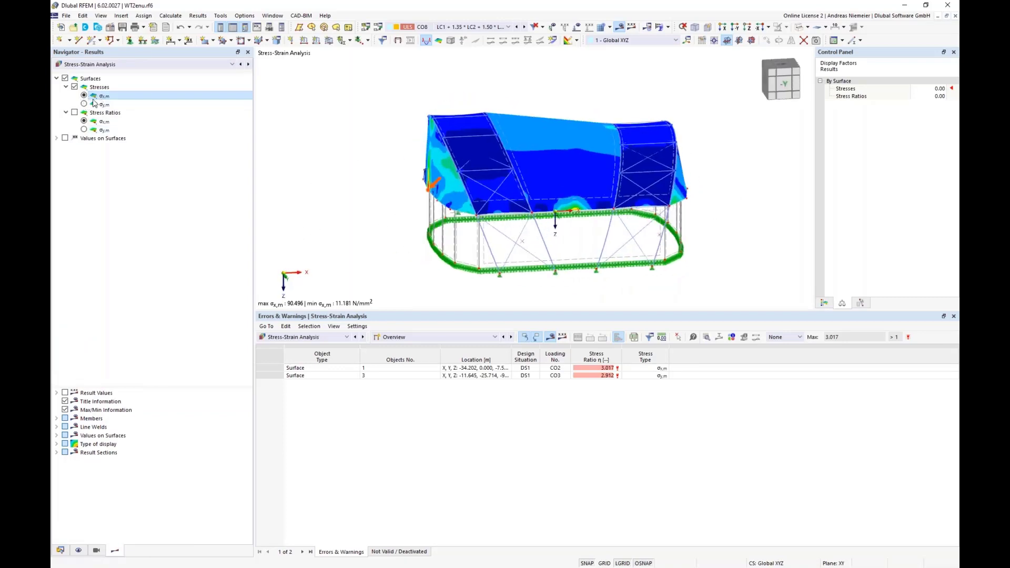
pyautogui.click(84, 104)
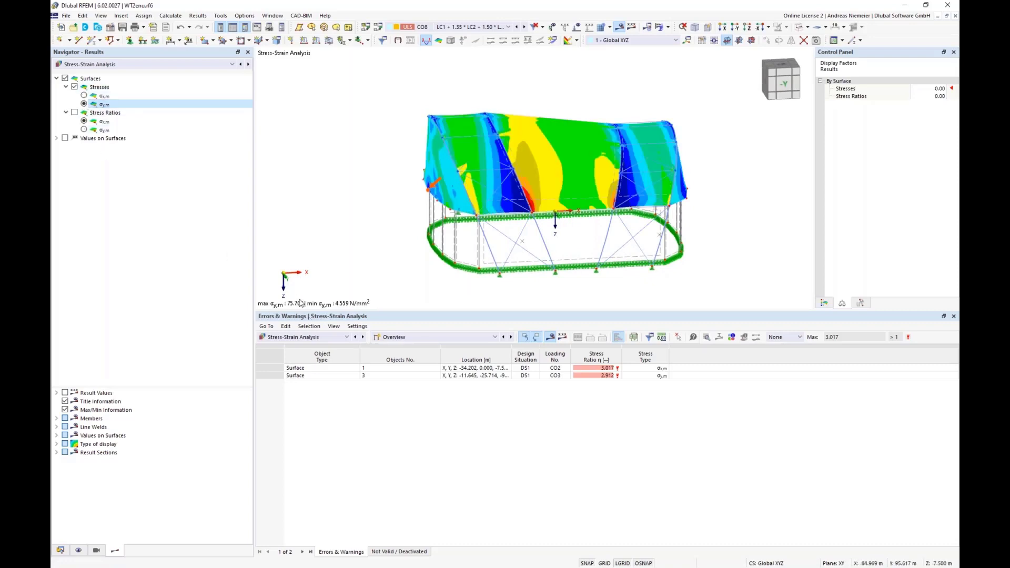
# Step: Display the σx,m stress ratios on the surfaces with their colour scale and inspect the membrane from several sides
pyautogui.click(75, 112)
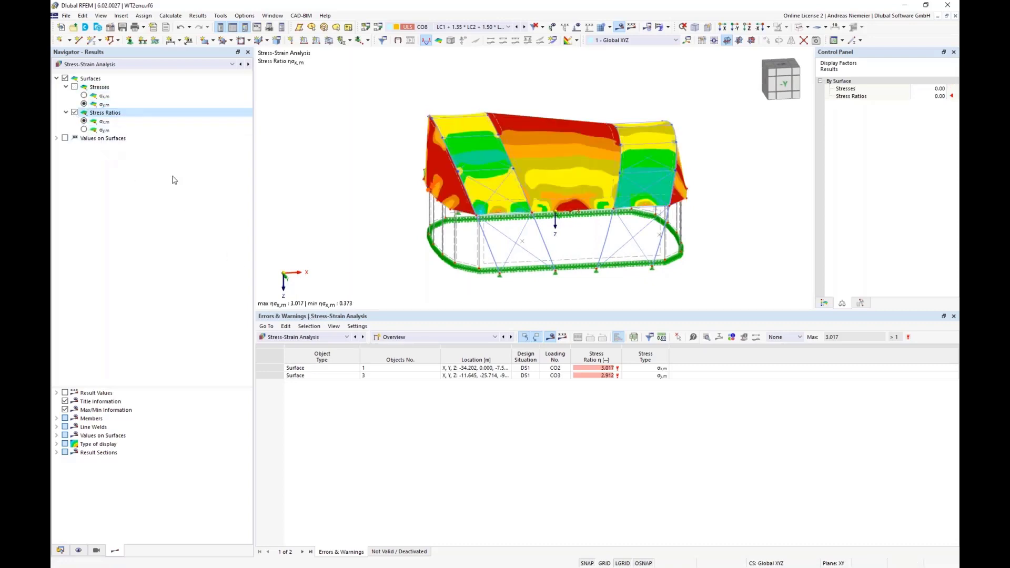
pyautogui.keyDown('ctrl'); pyautogui.moveTo(341, 205); pyautogui.dragTo(287, 213, button='middle'); pyautogui.keyUp('ctrl')
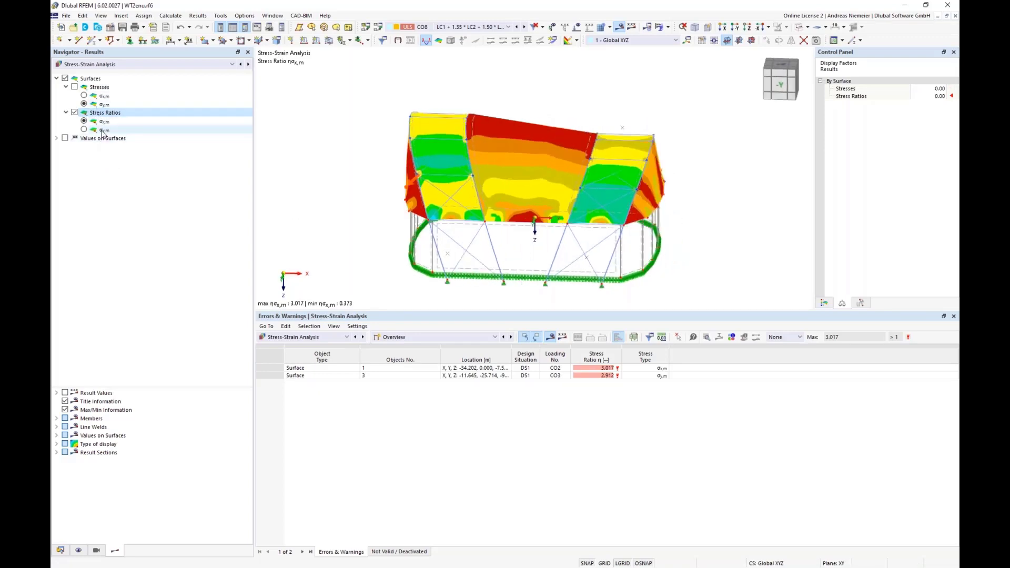
pyautogui.keyDown('ctrl'); pyautogui.moveTo(210, 189); pyautogui.dragTo(295, 213, button='middle'); pyautogui.keyUp('ctrl')
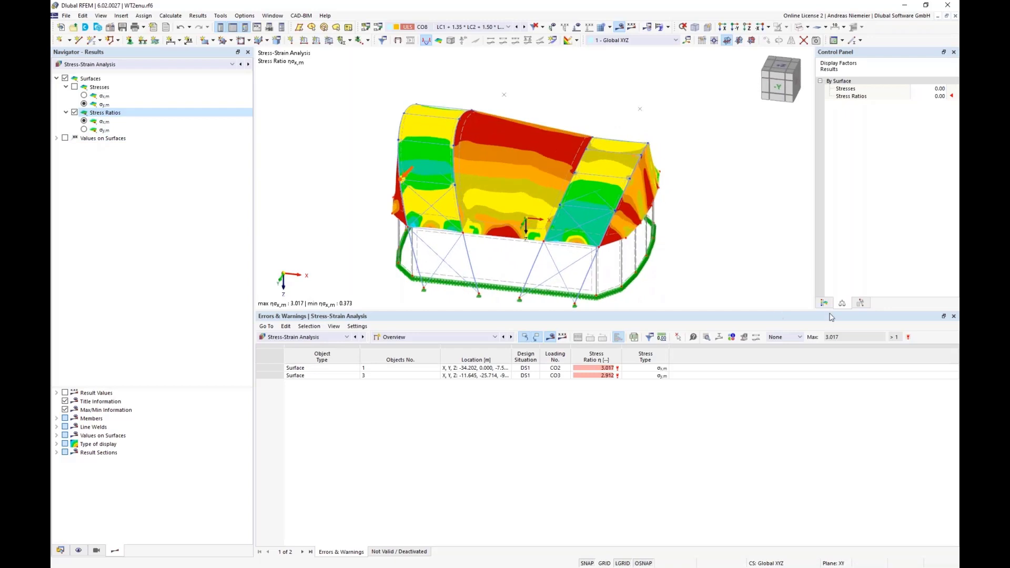
pyautogui.click(825, 304)
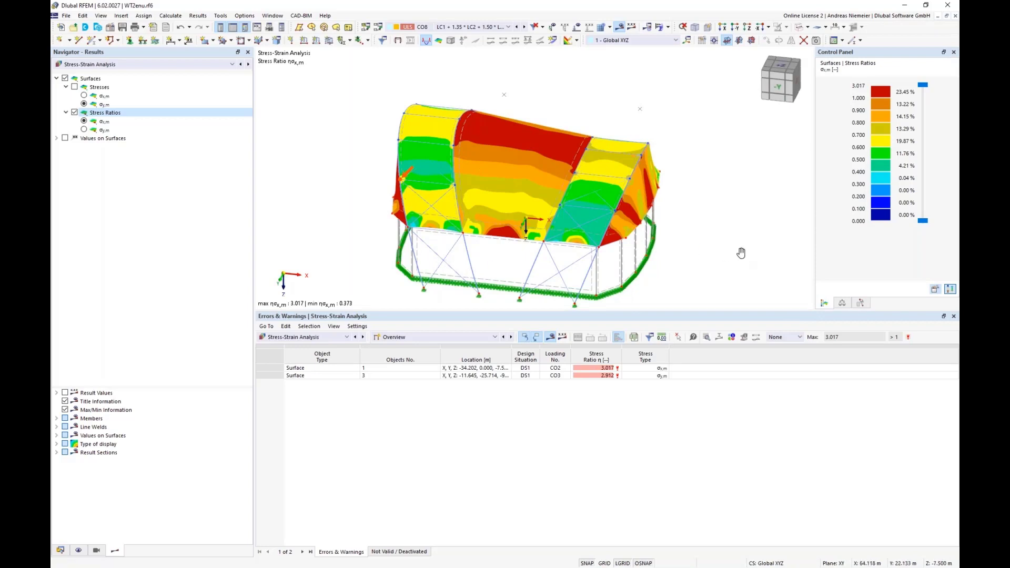
pyautogui.keyDown('ctrl'); pyautogui.moveTo(741, 253); pyautogui.dragTo(719, 238, button='middle'); pyautogui.keyUp('ctrl')
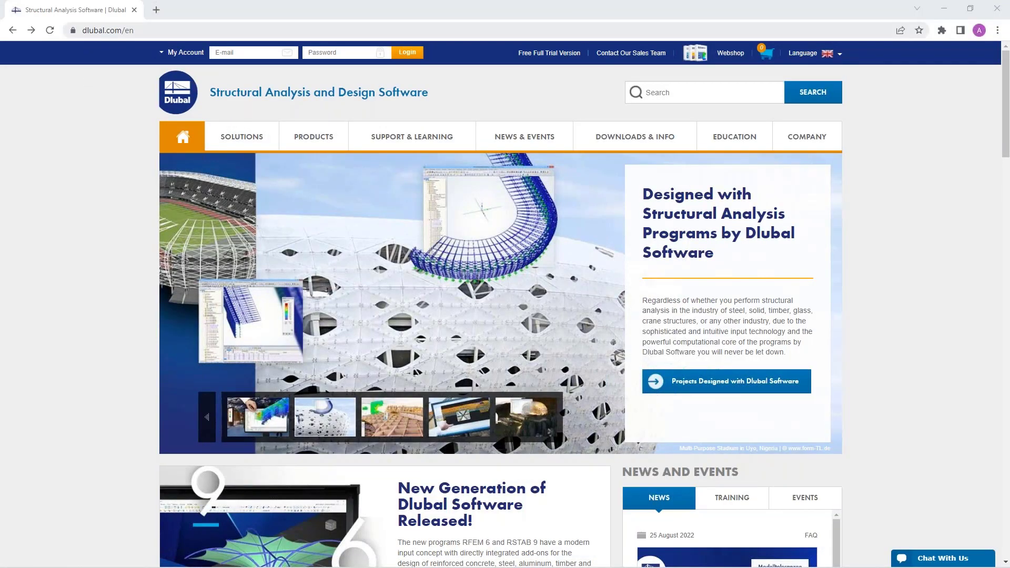
# Step: Switch to the Dlubal website in the browser and look through the webinar list for the membrane structures webinar
pyautogui.moveTo(520, 140)
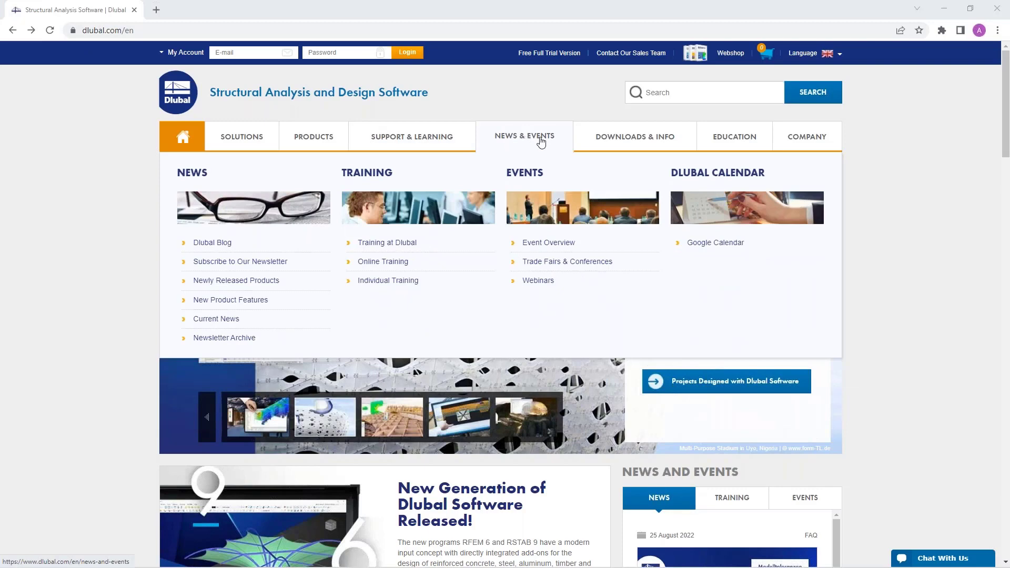
pyautogui.click(543, 281)
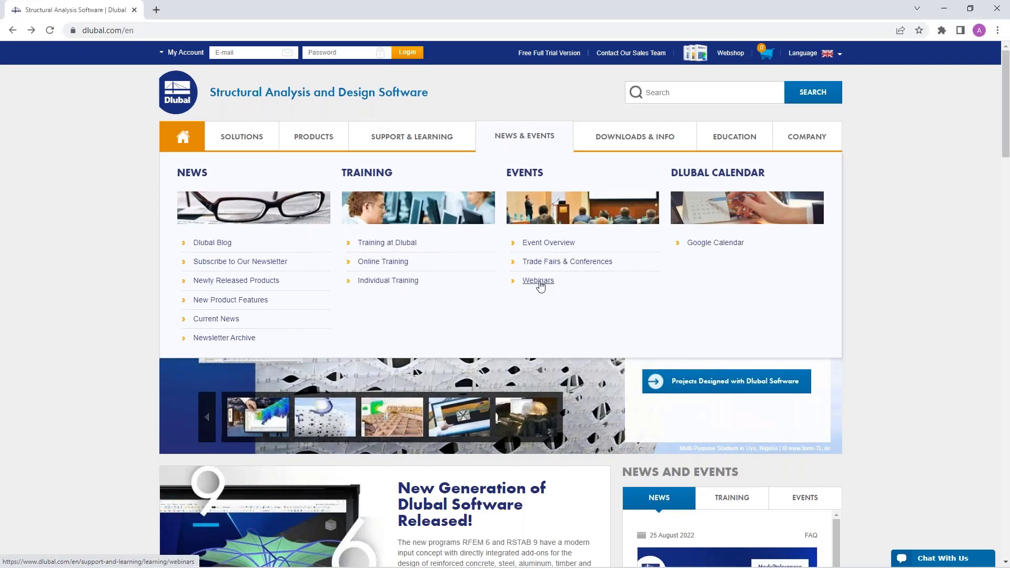
pyautogui.scroll(-14, 500, 316)
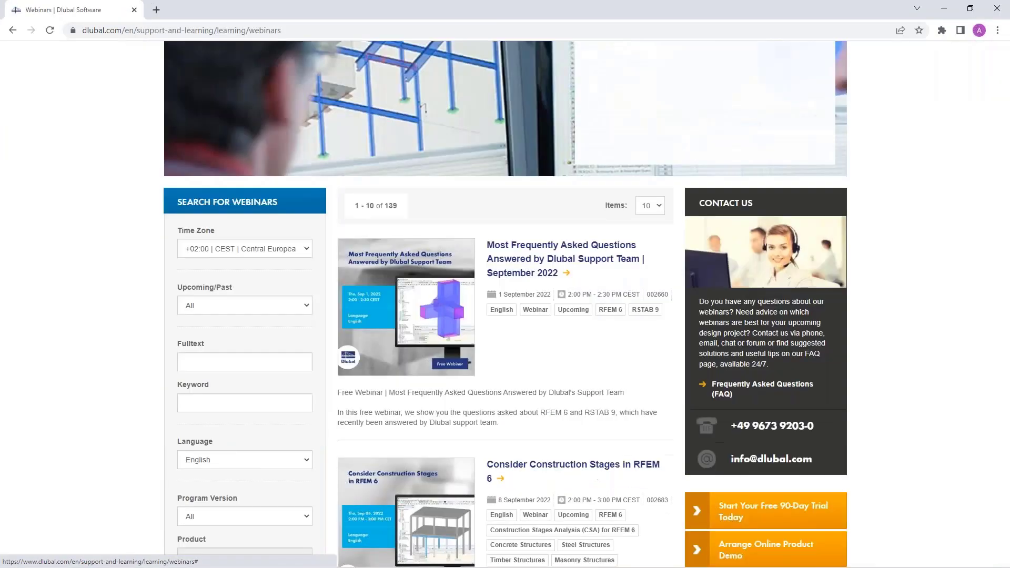
pyautogui.scroll(-9, 529, 249)
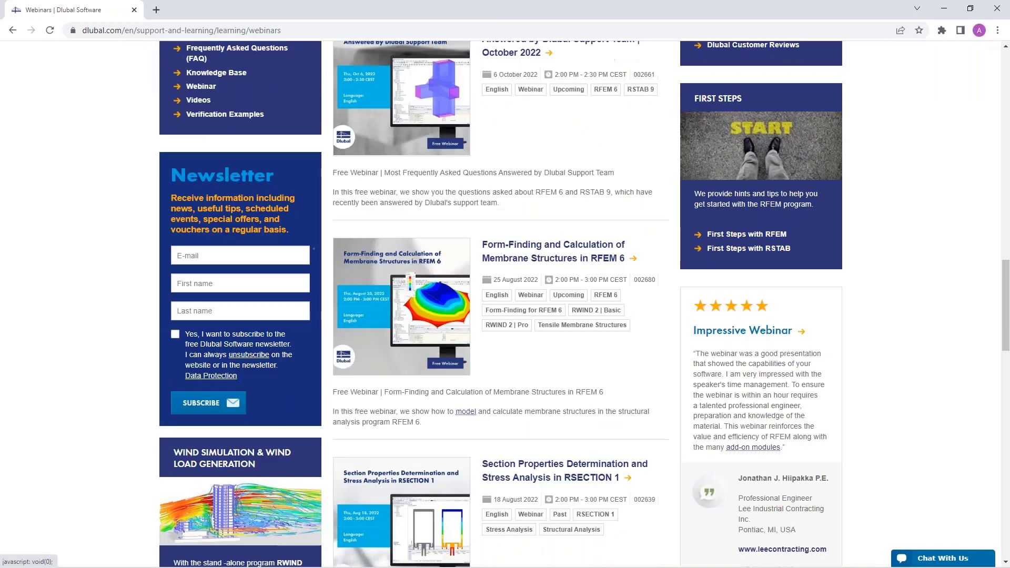
# Step: Open the webinar page "Form-Finding and Calculation of Membrane Structures in RFEM 6" and look through its schedule, recommended events, and videos
pyautogui.click(529, 249)
pyautogui.scroll(-5, 527, 304)
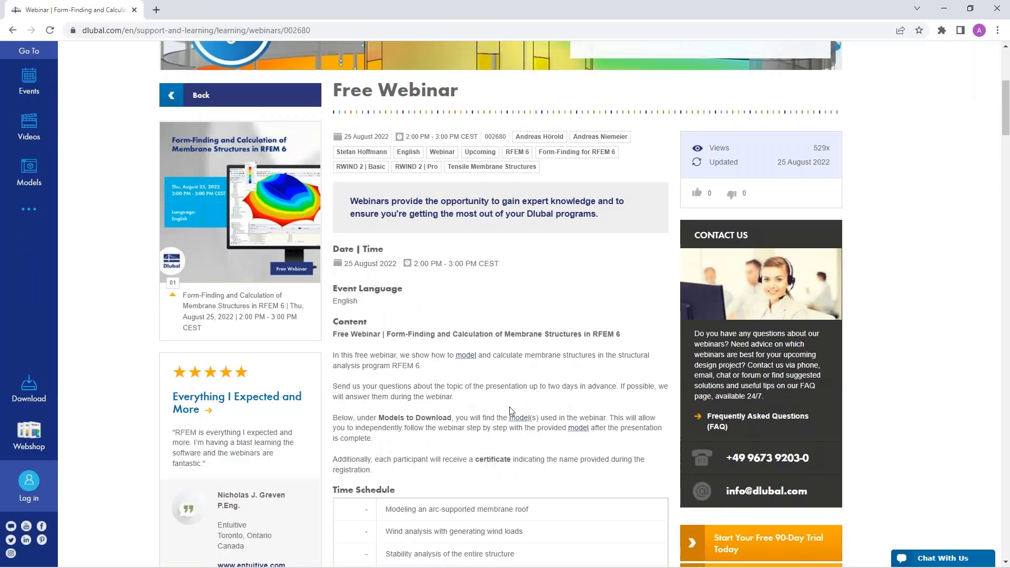
pyautogui.scroll(-15, 499, 304)
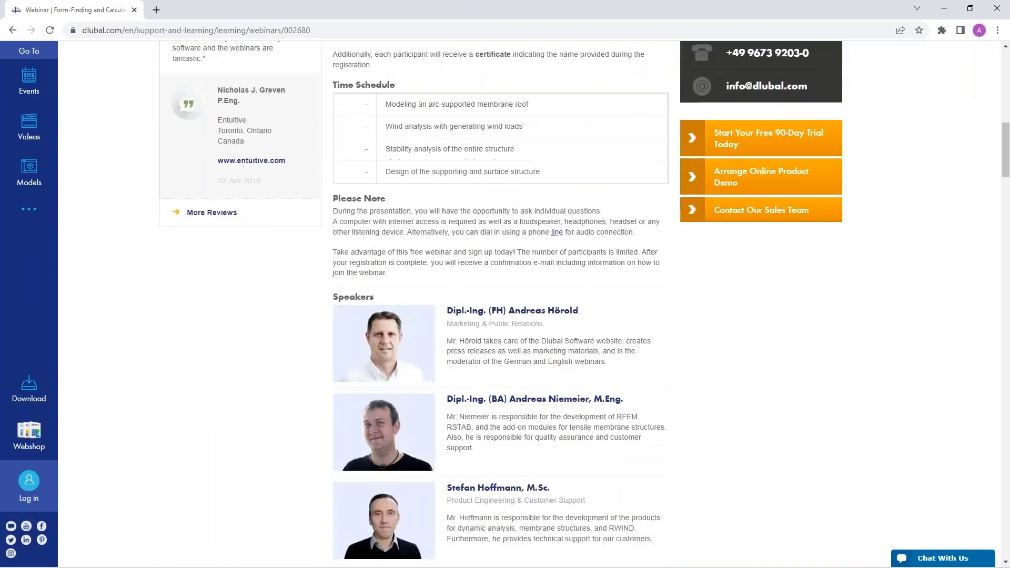
pyautogui.scroll(-14, 192, 442)
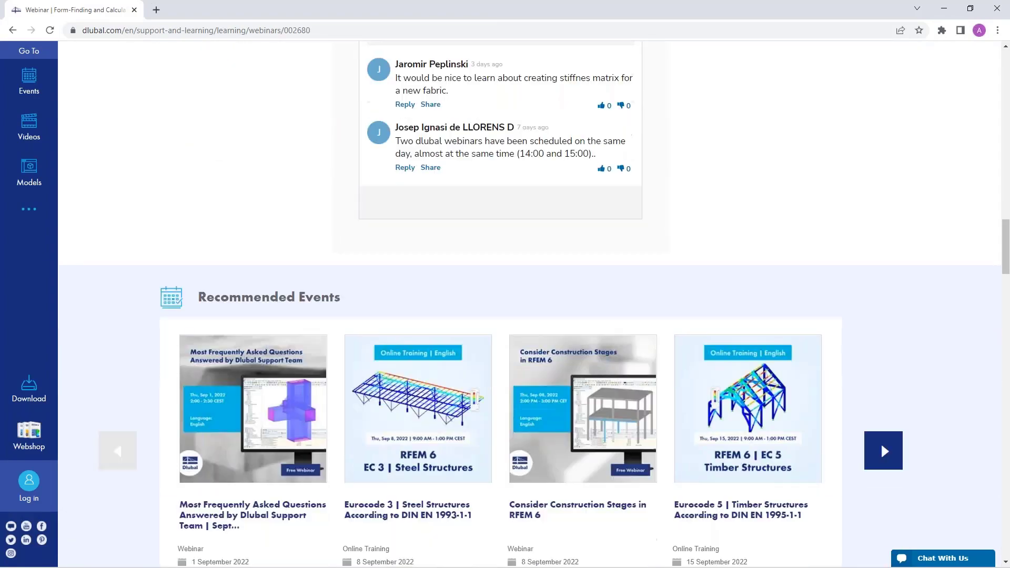
pyautogui.scroll(-5, 223, 418)
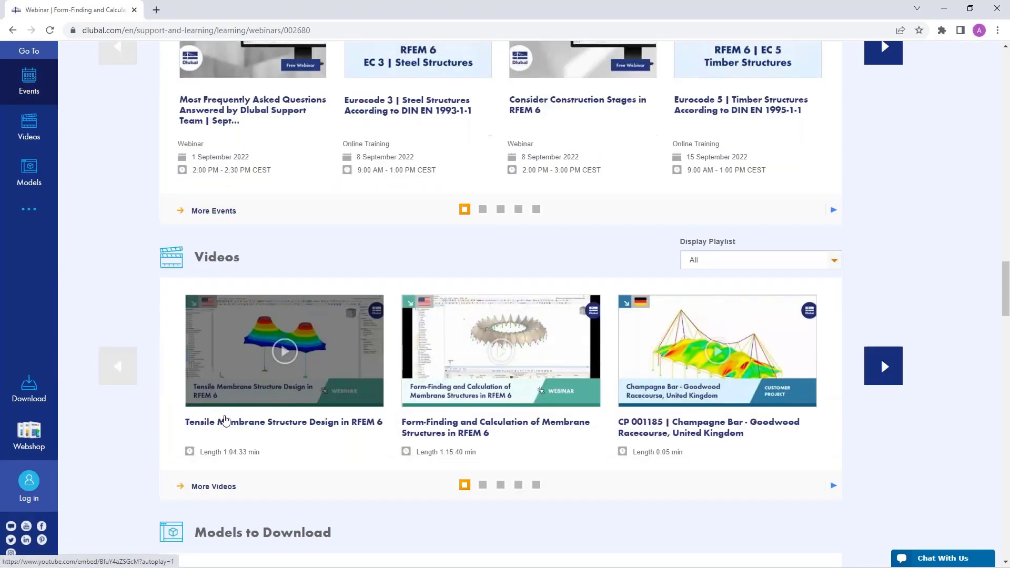
pyautogui.scroll(20, 356, 392)
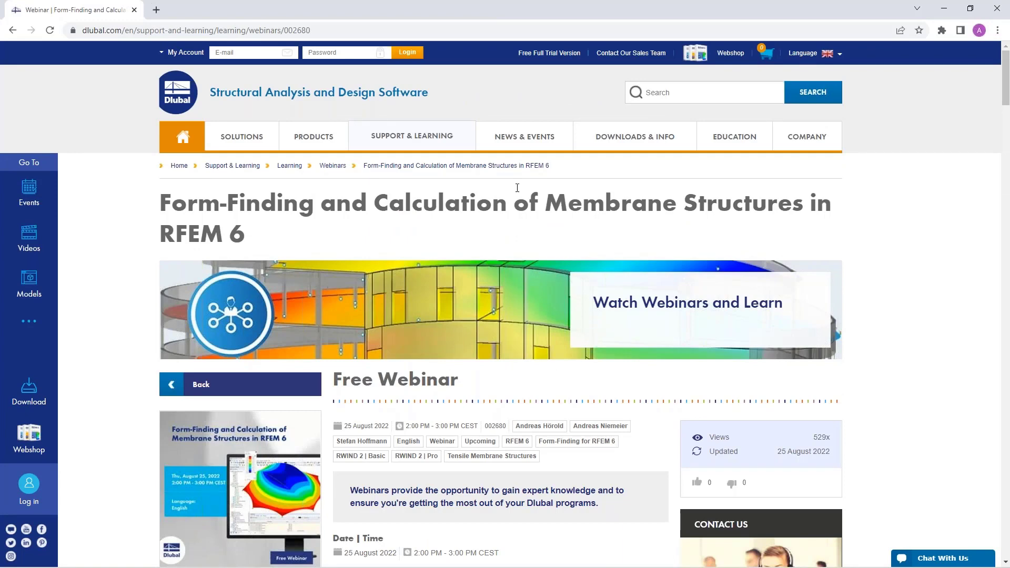
# Step: Open the Free Full Trial Version page and look over the trial programs offered for download
pyautogui.click(542, 56)
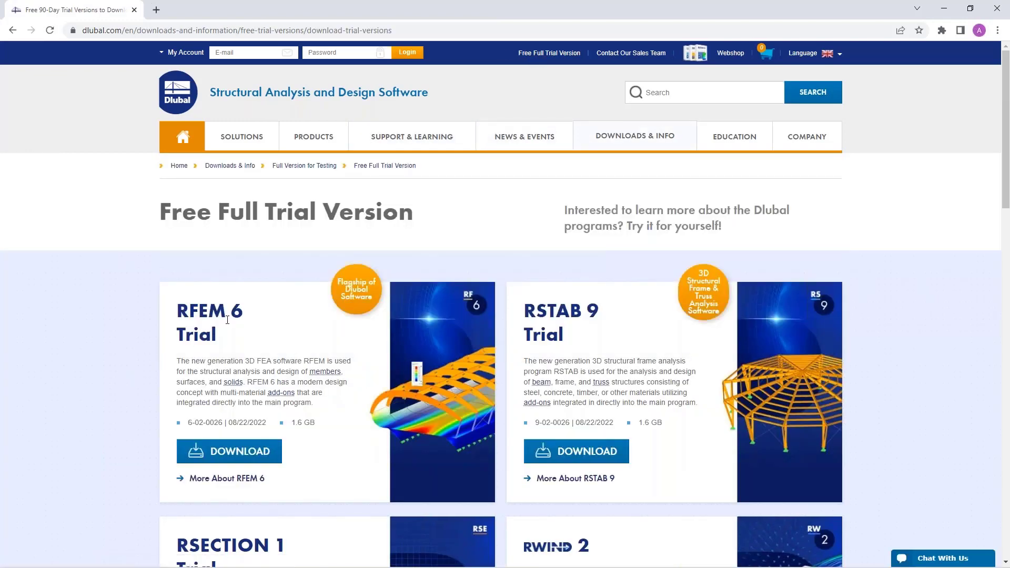
pyautogui.scroll(-3, 241, 333)
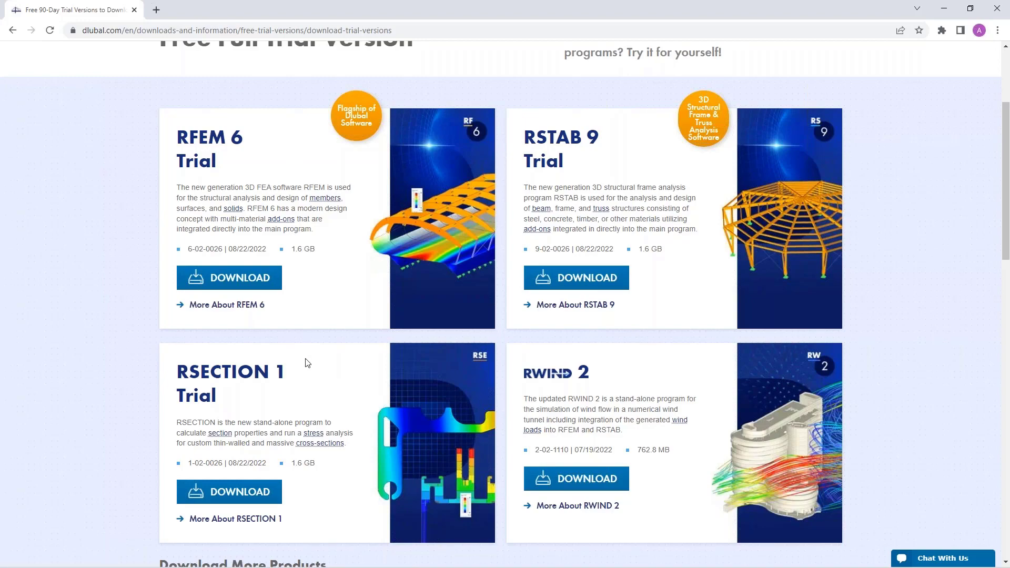
pyautogui.scroll(3, 308, 363)
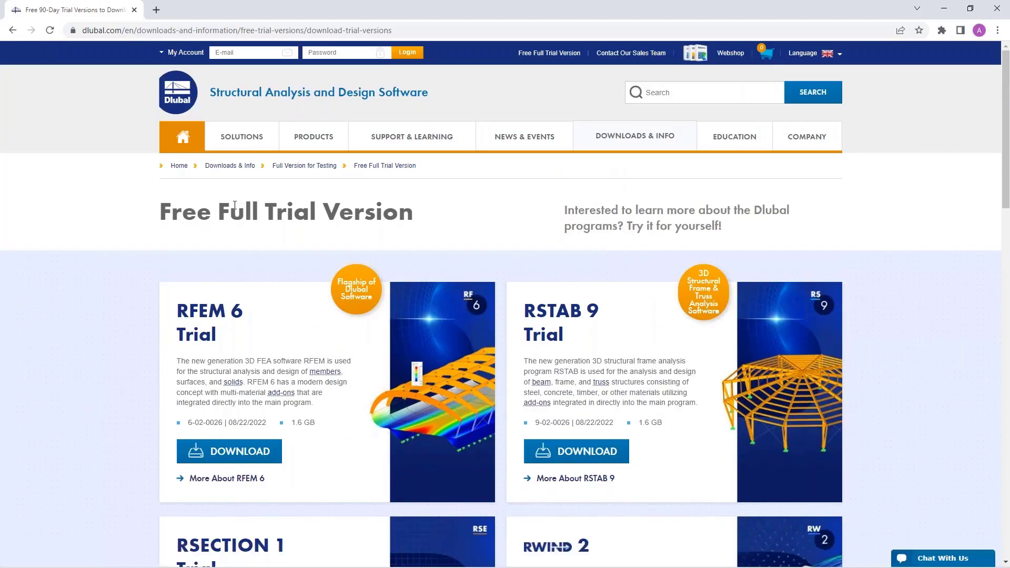